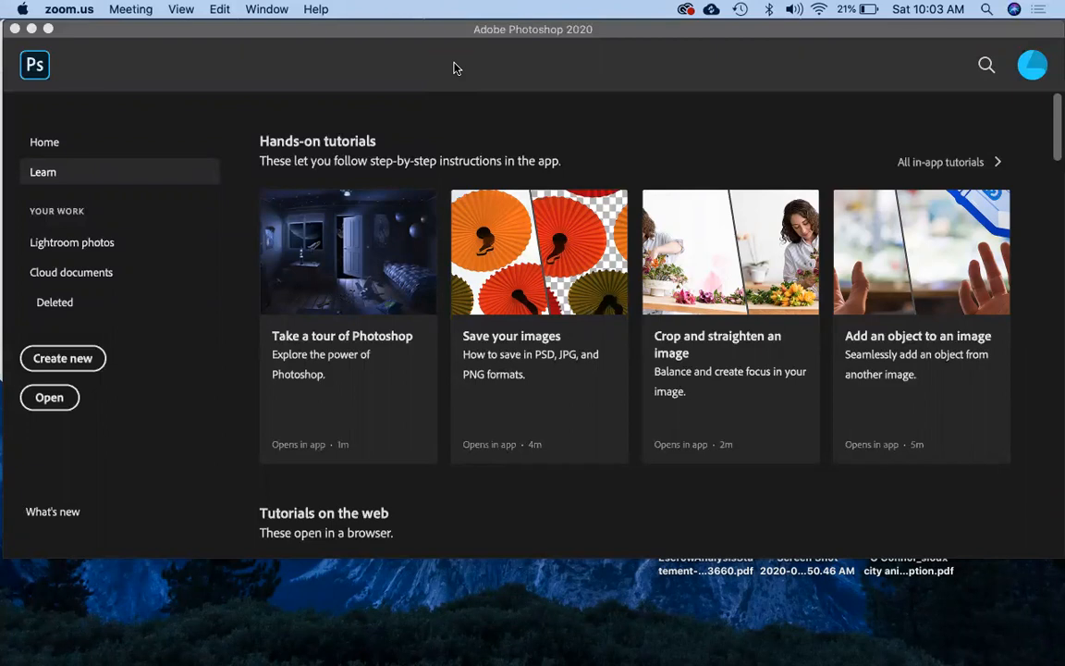
# - Bring the Photoshop start window to the front and move it lower on the desktop
pyautogui.click(234, 132)
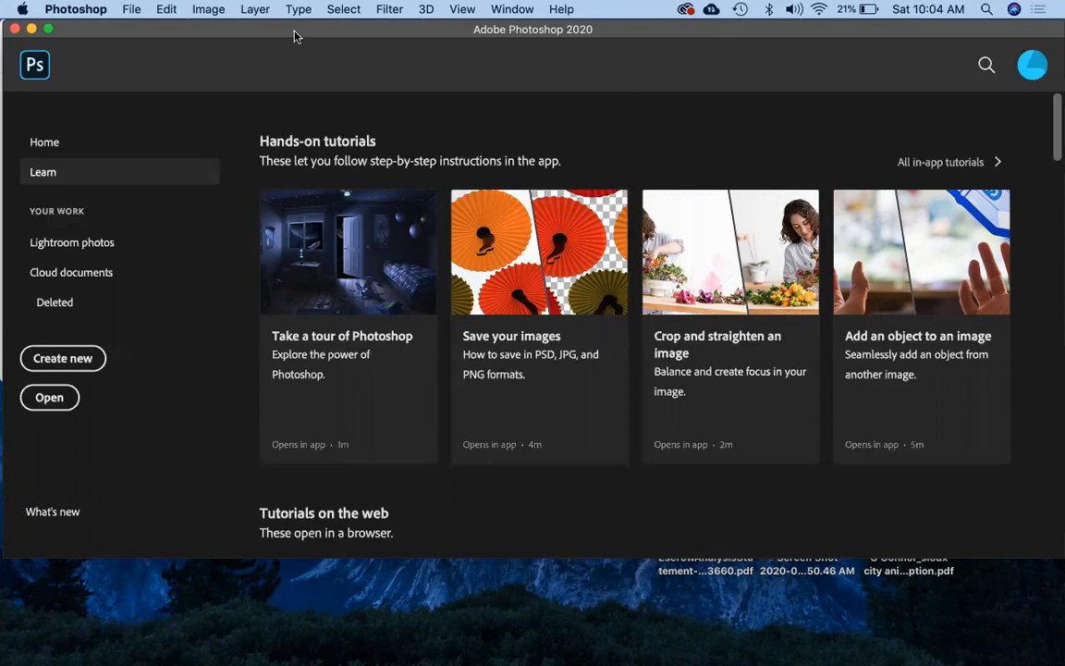
pyautogui.moveTo(294, 33); pyautogui.dragTo(297, 97)
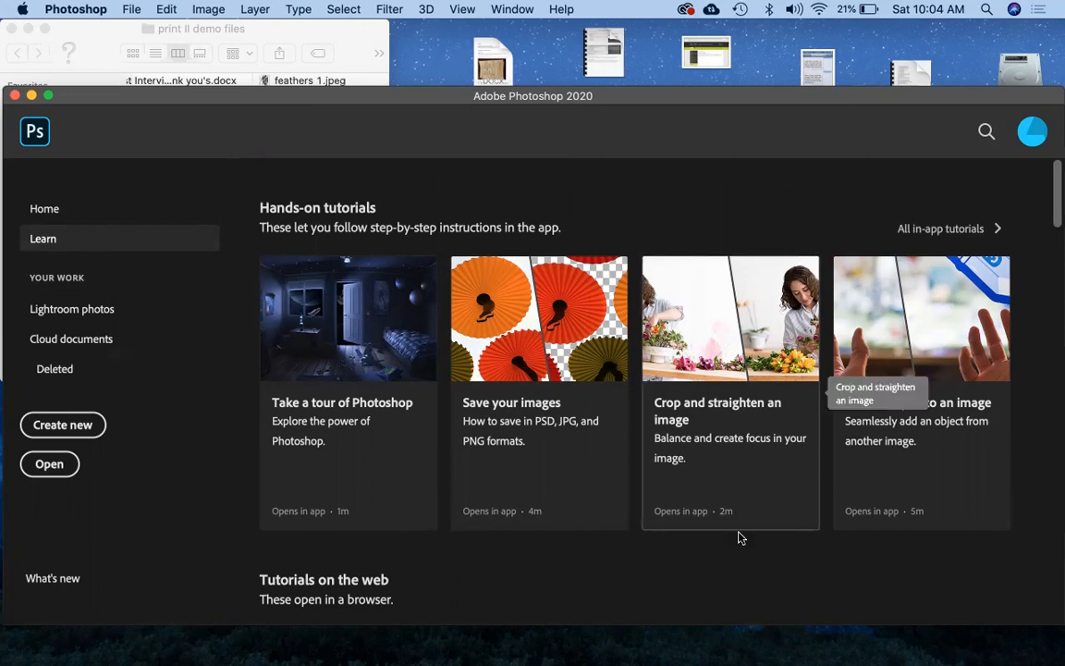
# - Search the computer with Spotlight for epson to find the scanner software
pyautogui.moveTo(773, 653)
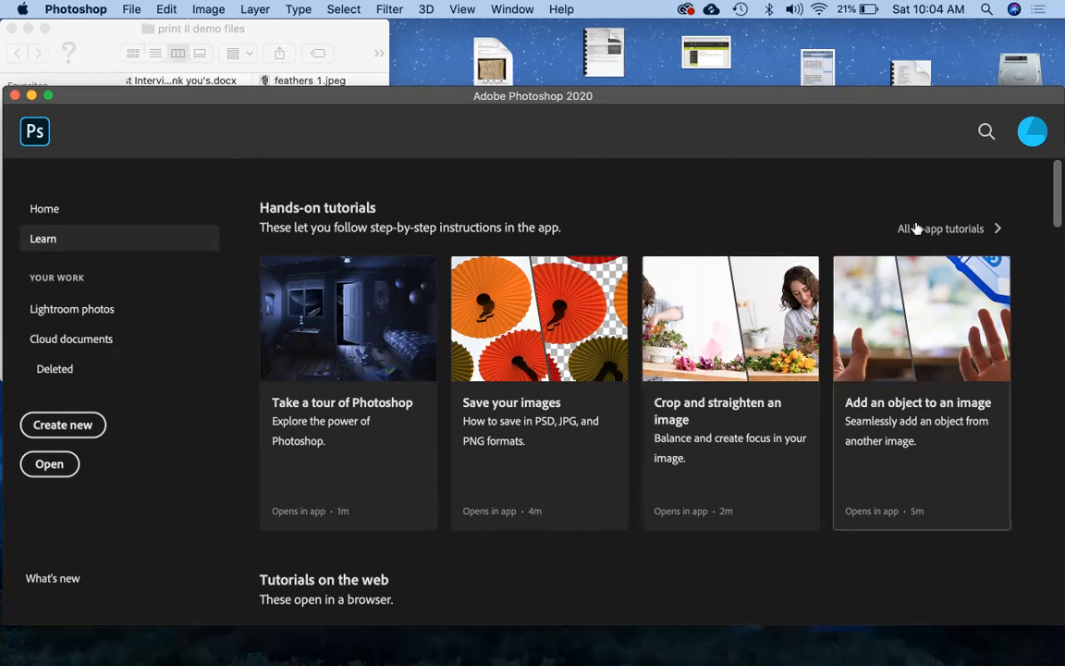
pyautogui.click(986, 10)
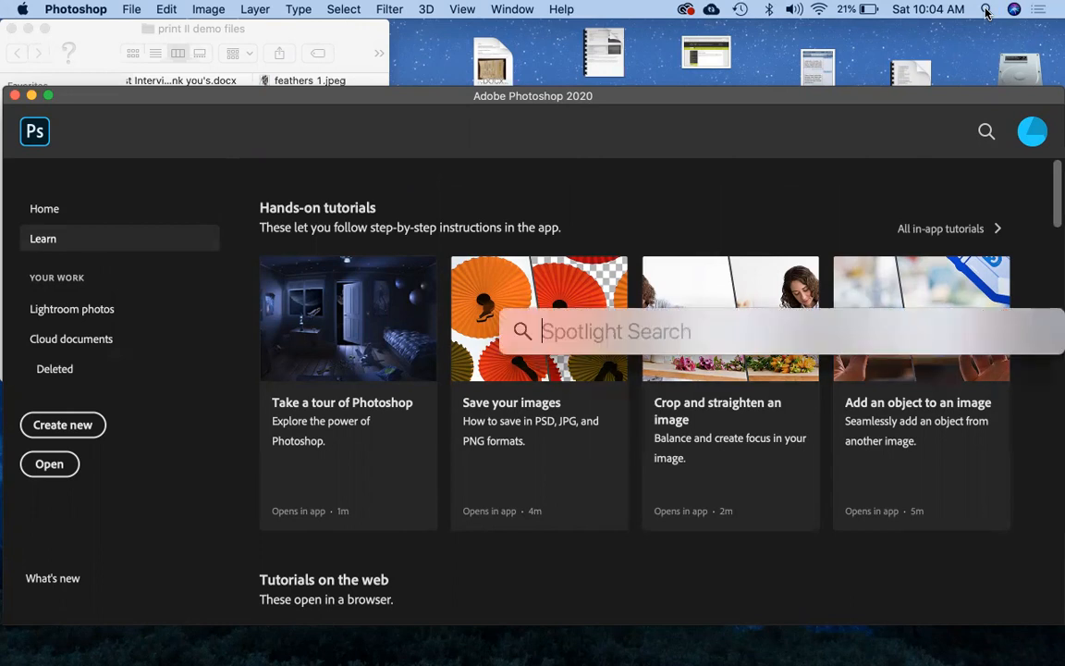
pyautogui.write('epson')
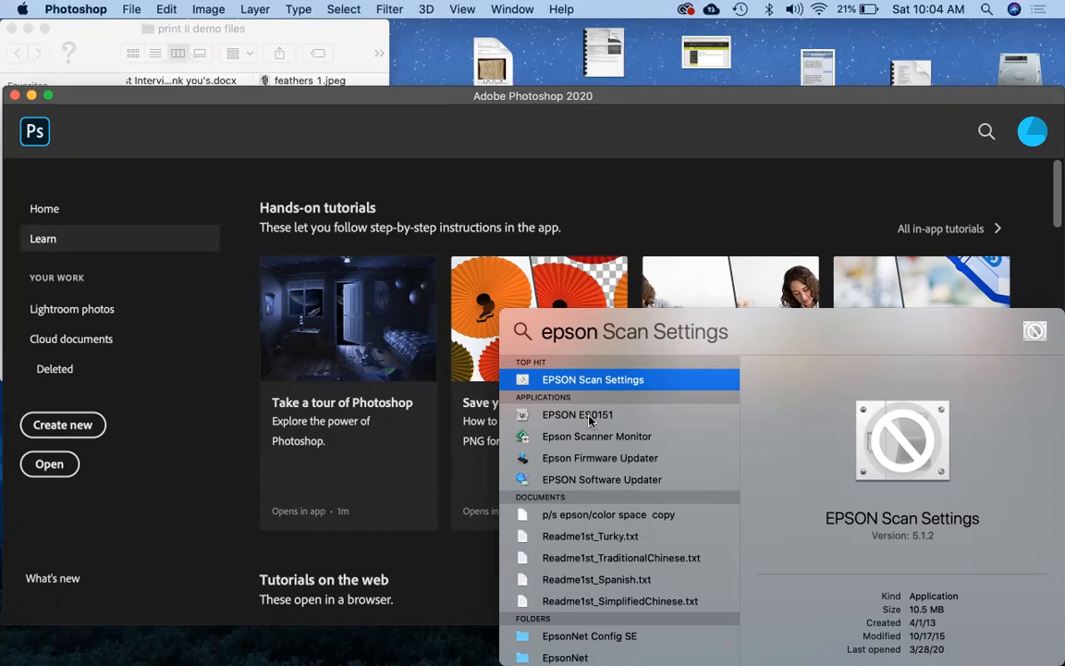
pyautogui.press('super+a')
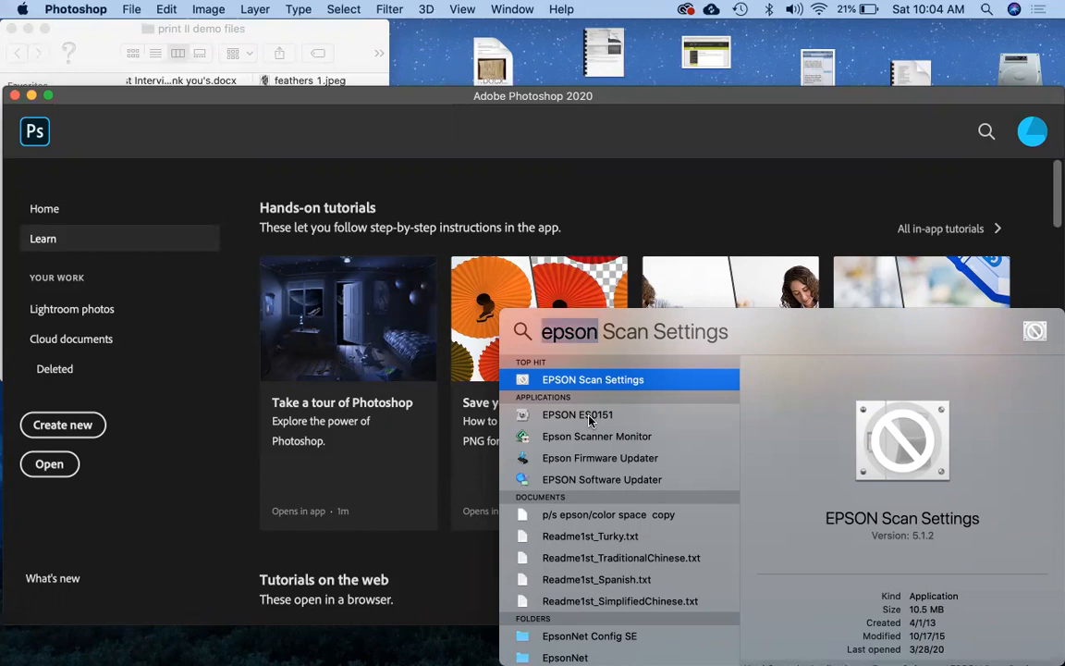
# - Find and open Image Capture, and run an overview scan of the objects on the flatbed
pyautogui.write('image')
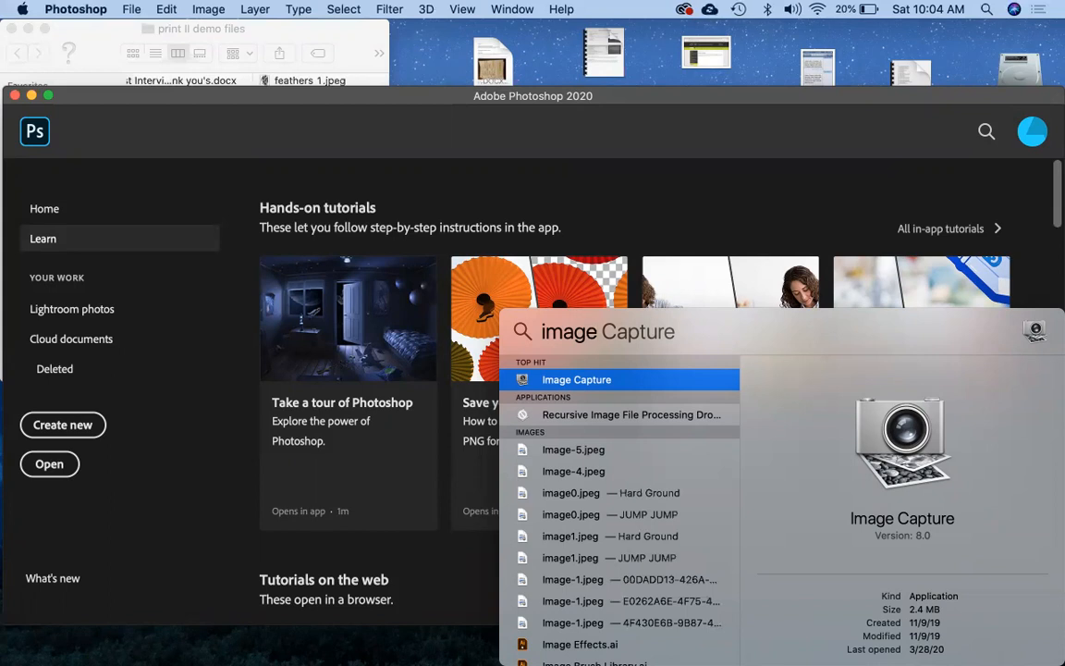
pyautogui.press('Return')
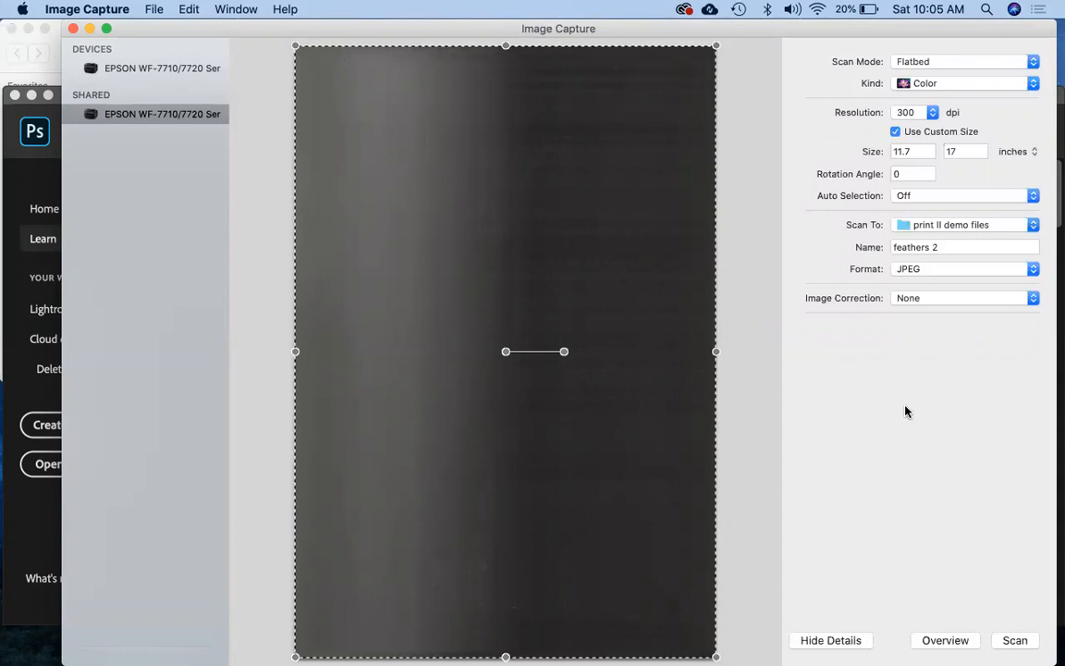
pyautogui.click(944, 644)
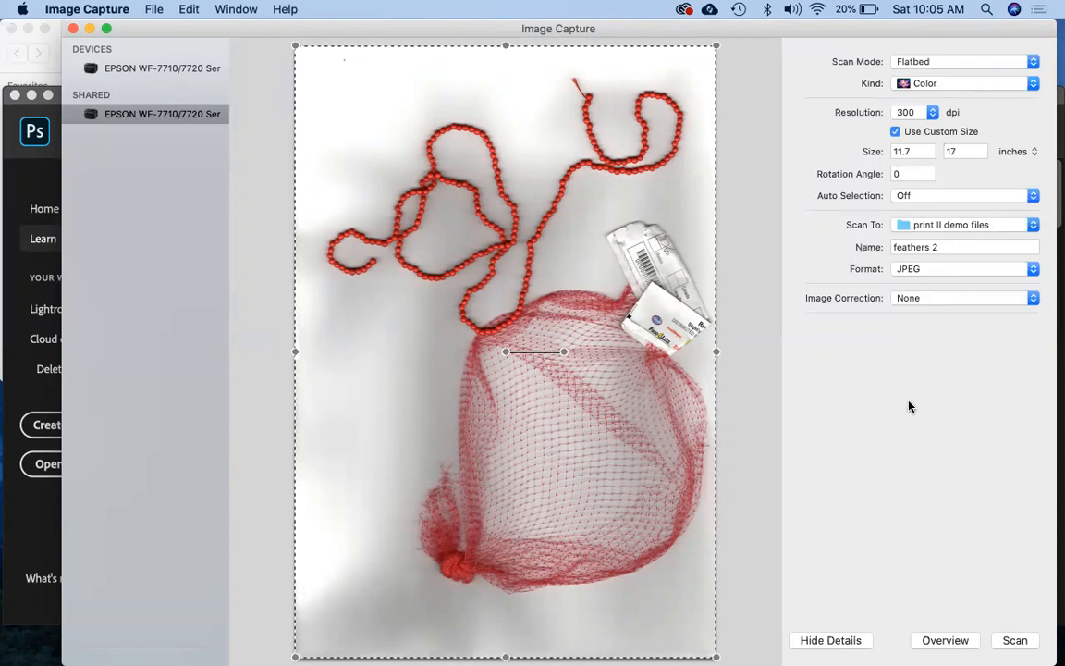
# - Collapse the scanner window to its simple view and bring the detailed scan settings back, repositioning the window
pyautogui.click(848, 641)
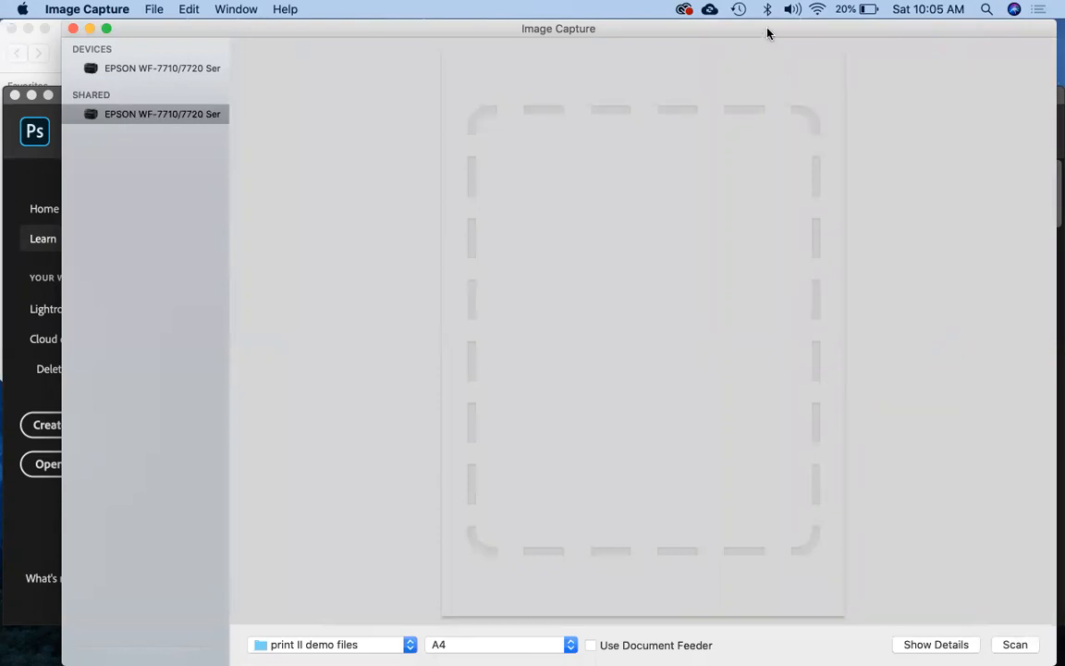
pyautogui.moveTo(764, 33); pyautogui.dragTo(705, 19)
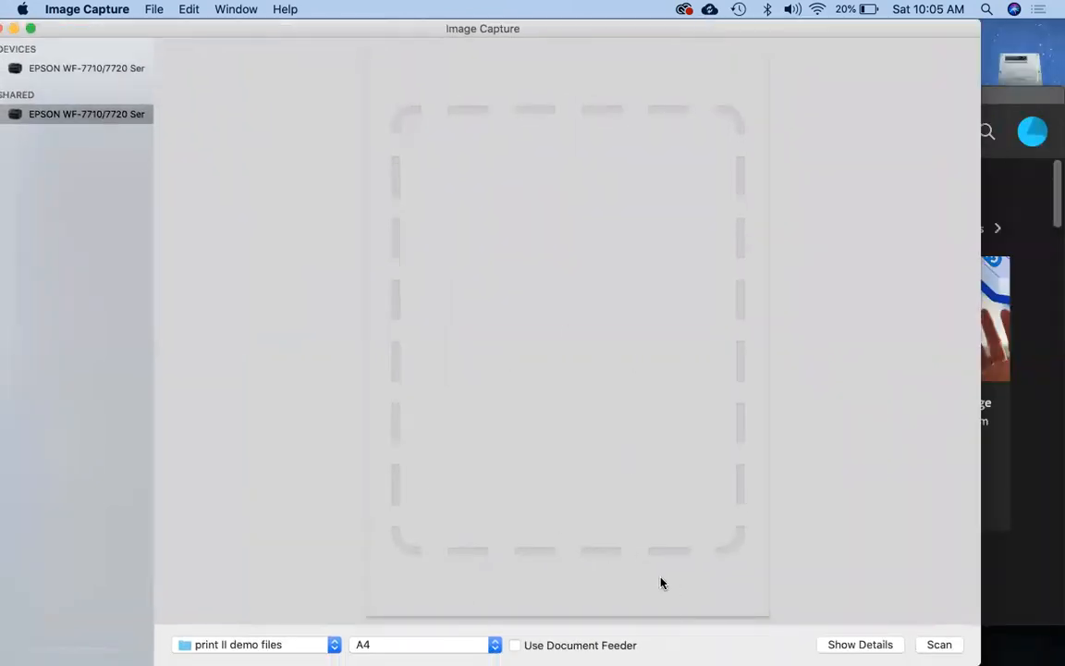
pyautogui.click(836, 646)
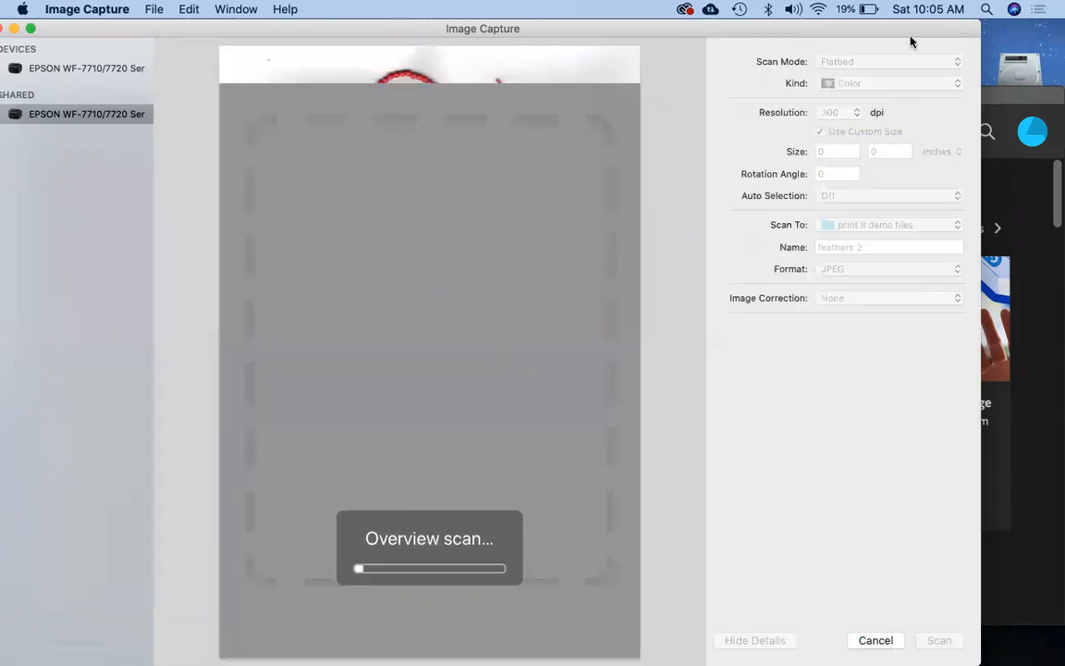
pyautogui.moveTo(894, 30); pyautogui.dragTo(897, 46)
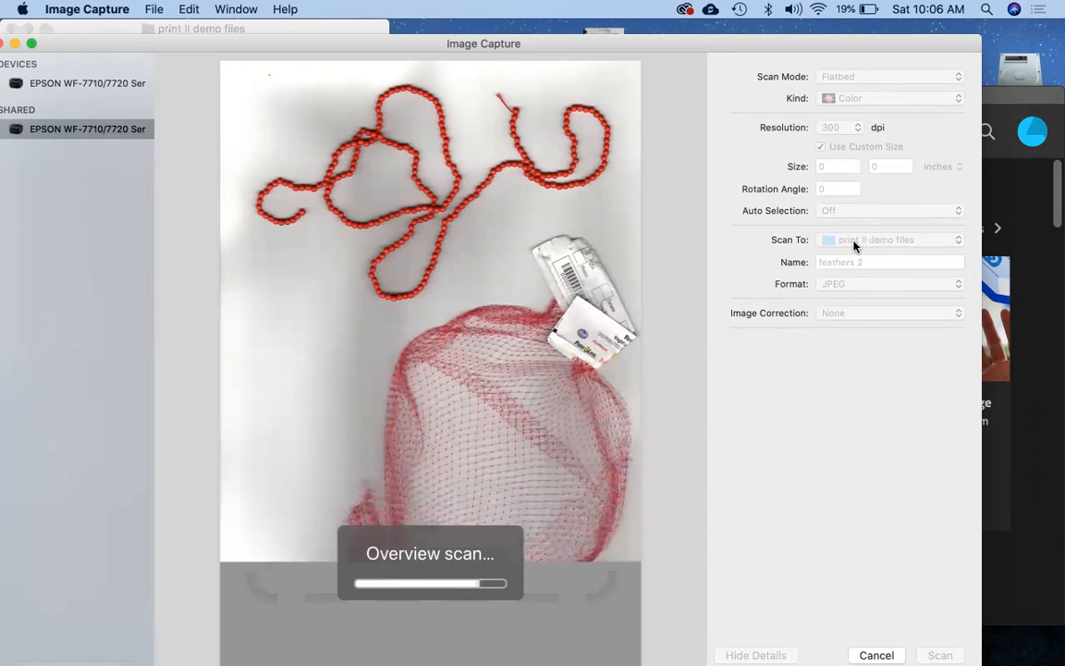
# - Try the Manual image correction on the overview scan and restore the correction to None
pyautogui.click(838, 318)
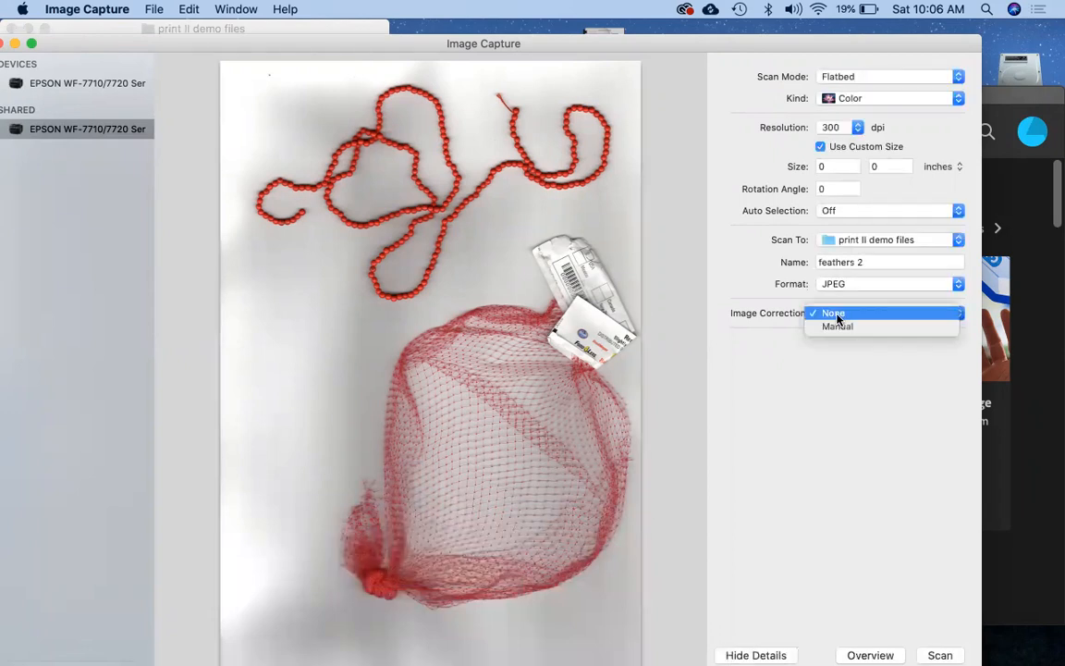
pyautogui.click(837, 326)
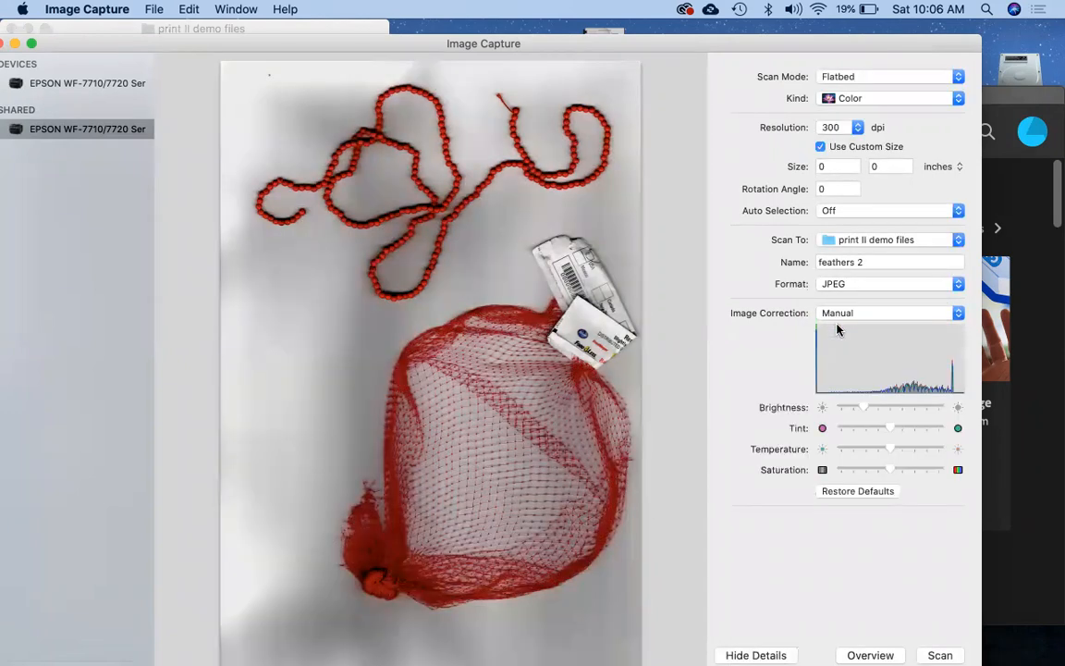
pyautogui.click(846, 313)
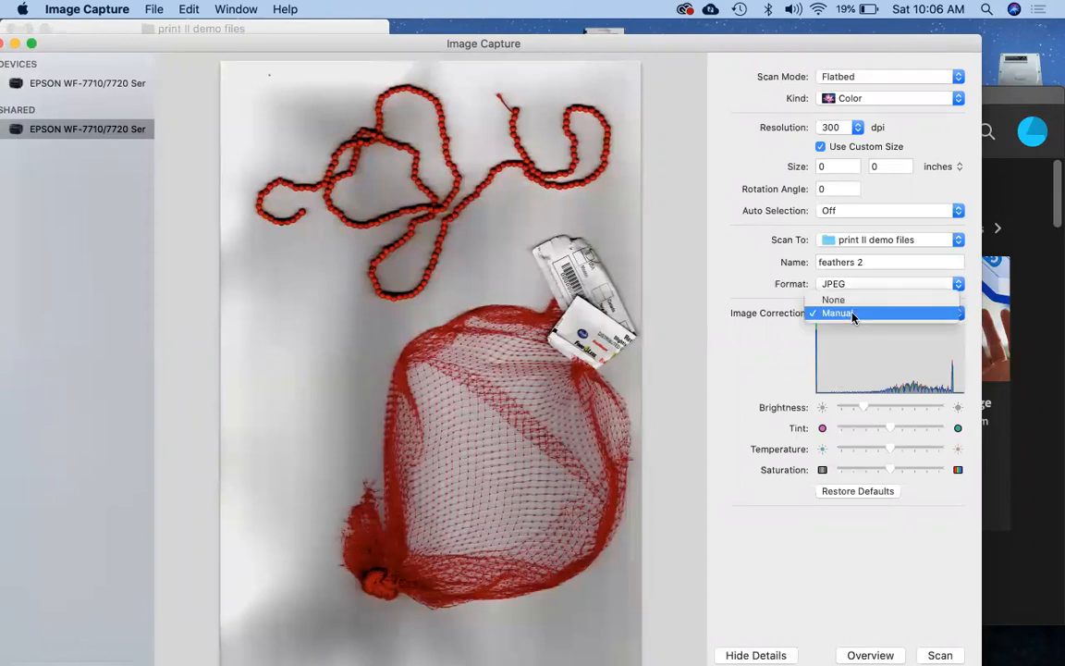
pyautogui.click(851, 301)
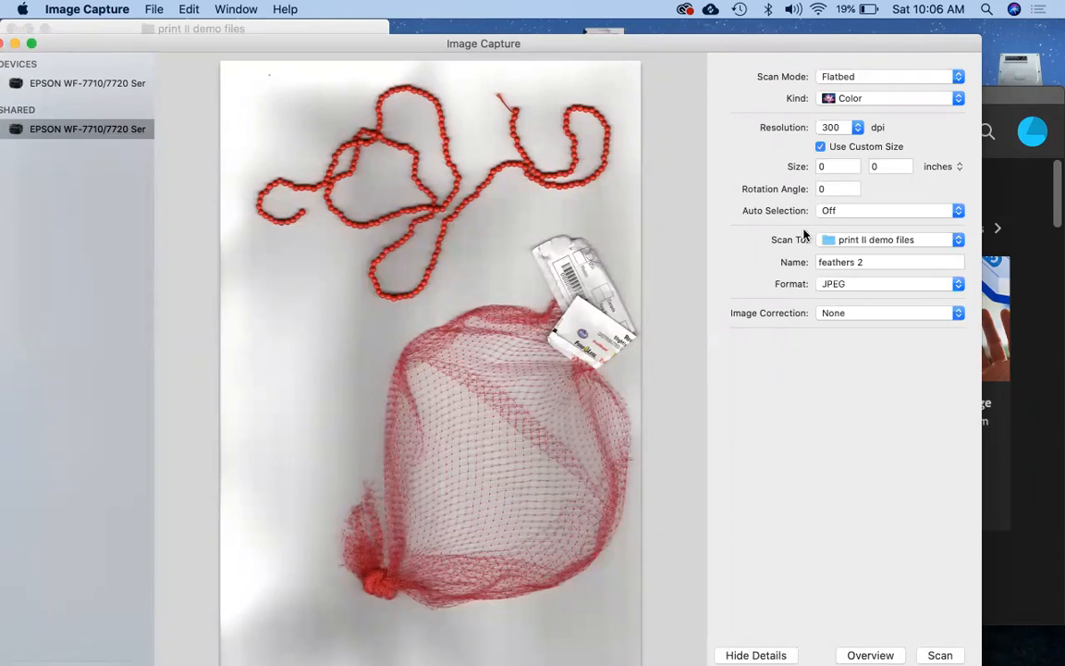
# - Review the available scan resolutions and keep 300 dpi selected
pyautogui.moveTo(781, 47); pyautogui.dragTo(792, 59)
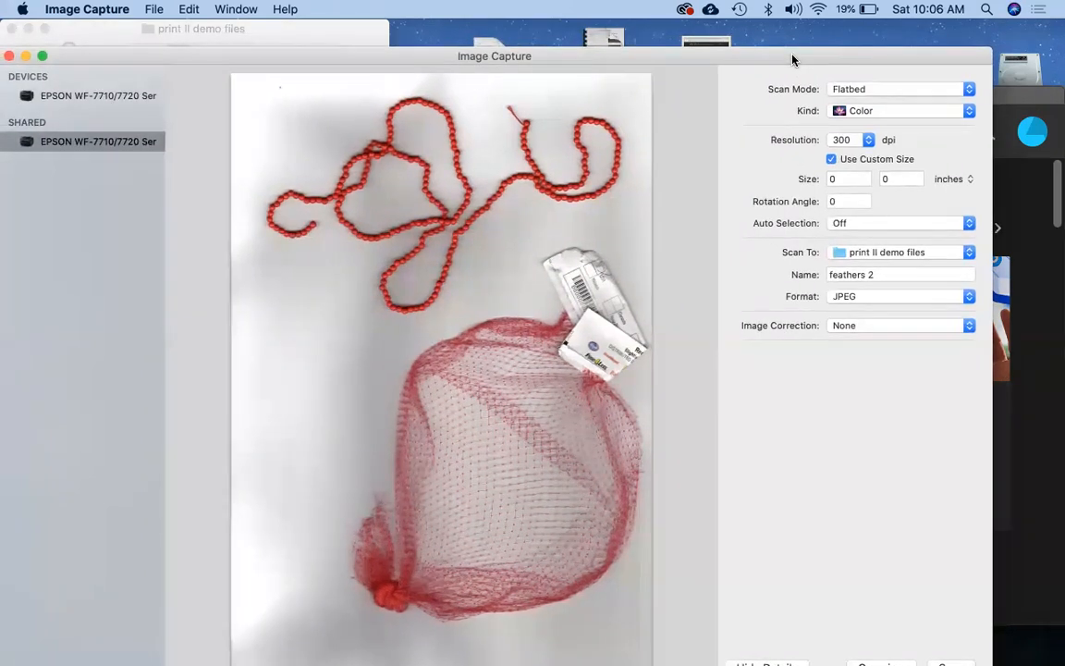
pyautogui.click(867, 140)
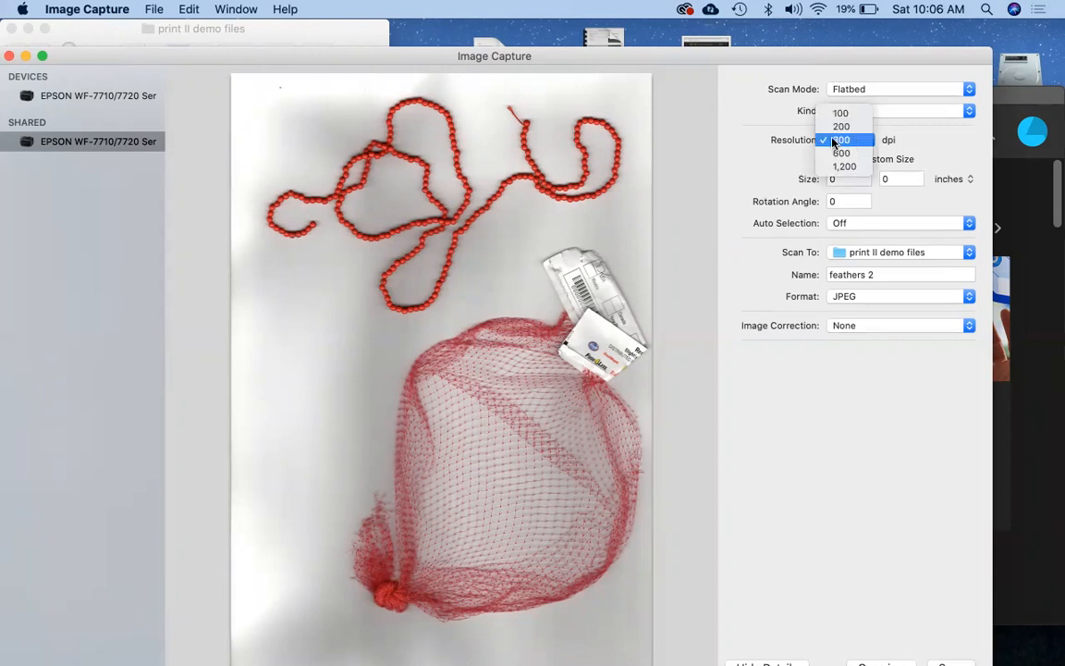
pyautogui.click(829, 141)
pyautogui.click(839, 141)
pyautogui.click(841, 143)
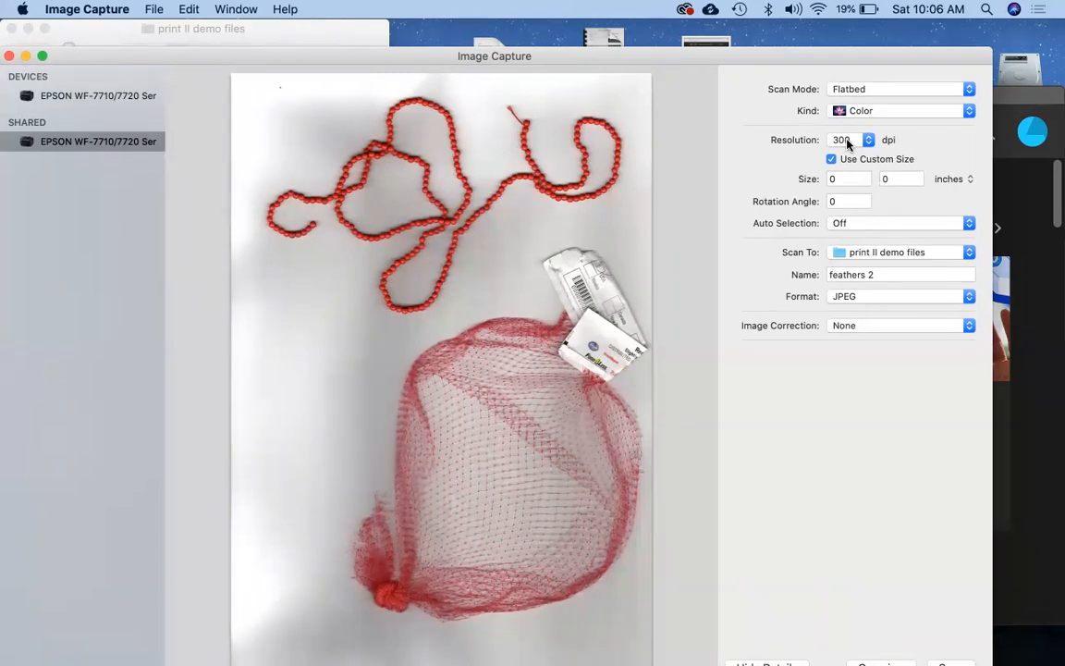
# - Browse for another scan destination folder and leave the chooser without picking one
pyautogui.click(962, 256)
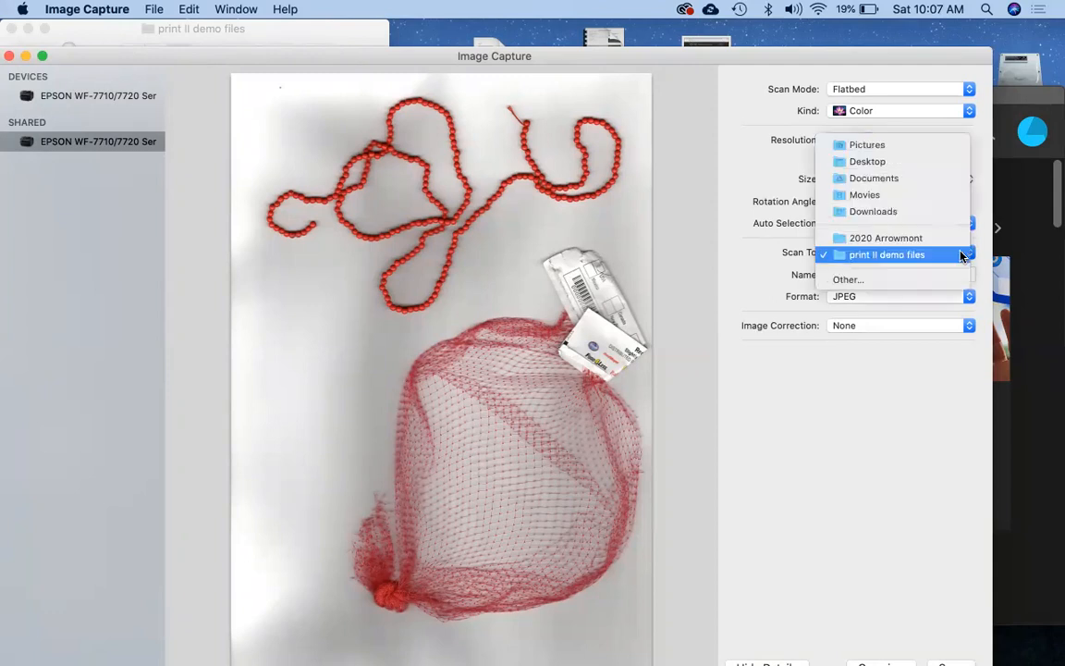
pyautogui.click(894, 289)
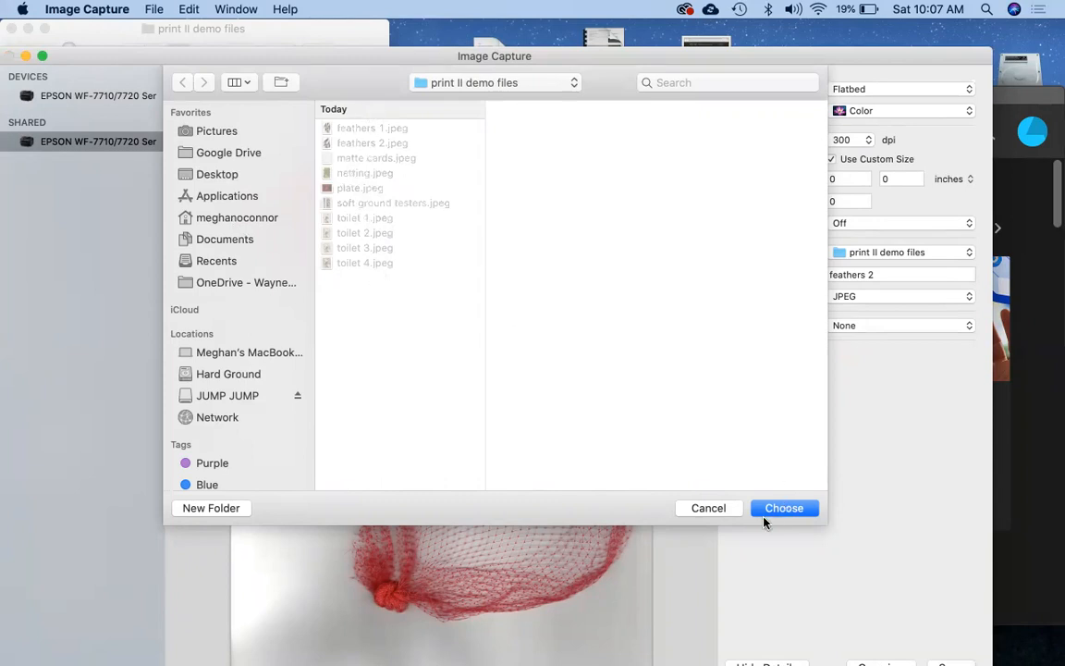
pyautogui.click(710, 507)
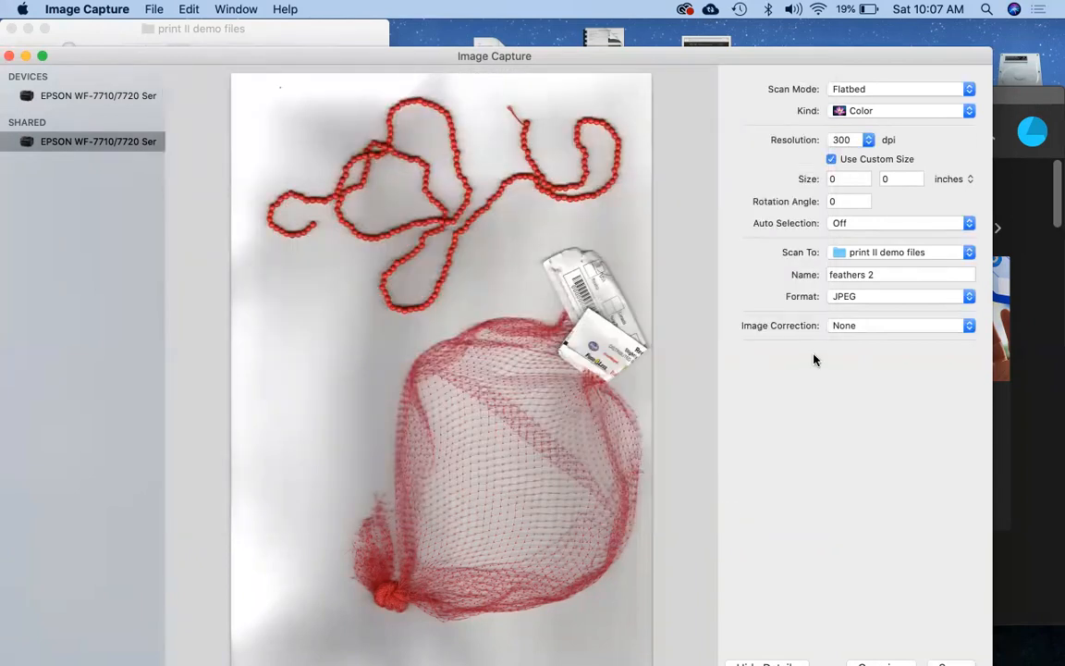
# - Name the scan file "netting beads"
pyautogui.moveTo(886, 275); pyautogui.dragTo(816, 282)
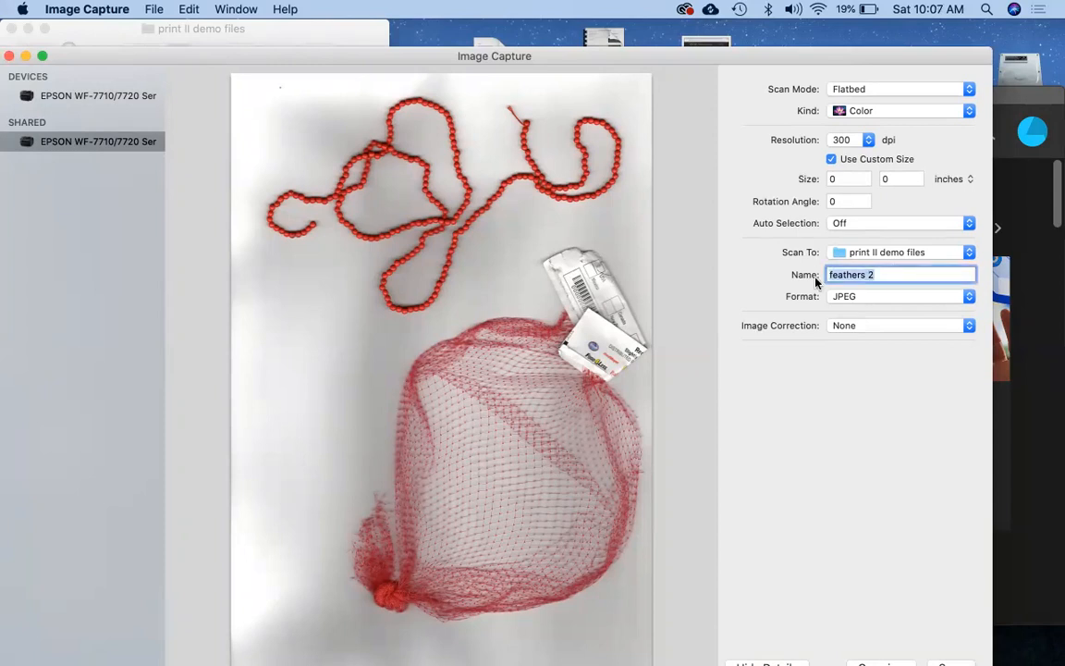
pyautogui.write('netting beads')
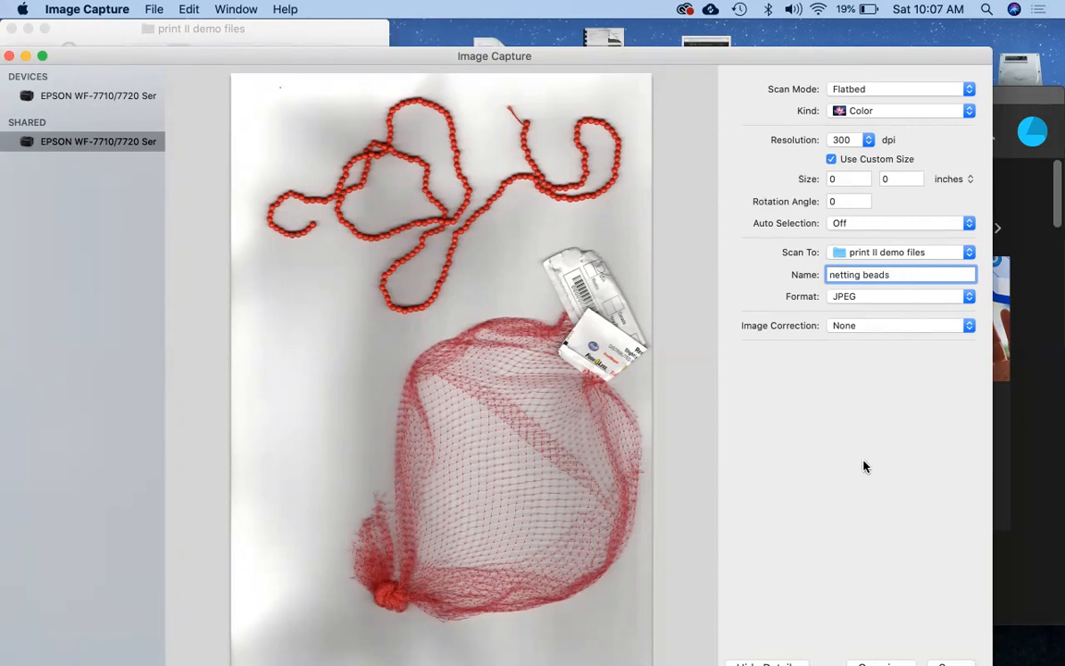
# - Mark a scan area of about 11.03 by 15.38 inches around the beads and netting, and scan it
pyautogui.moveTo(767, 58); pyautogui.dragTo(764, 30)
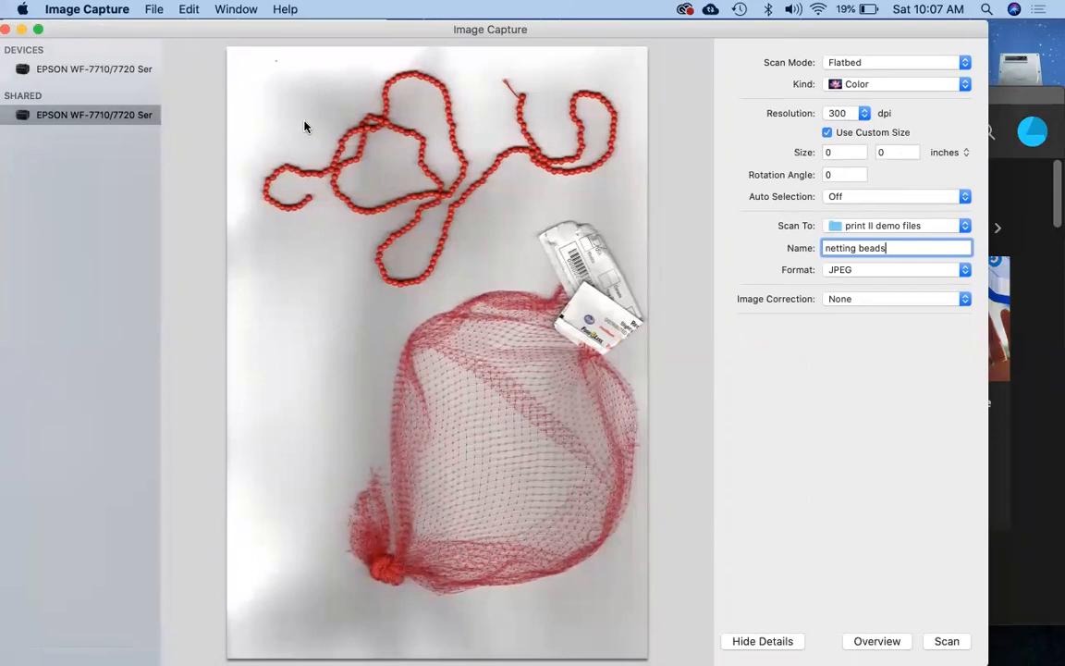
pyautogui.click(251, 58)
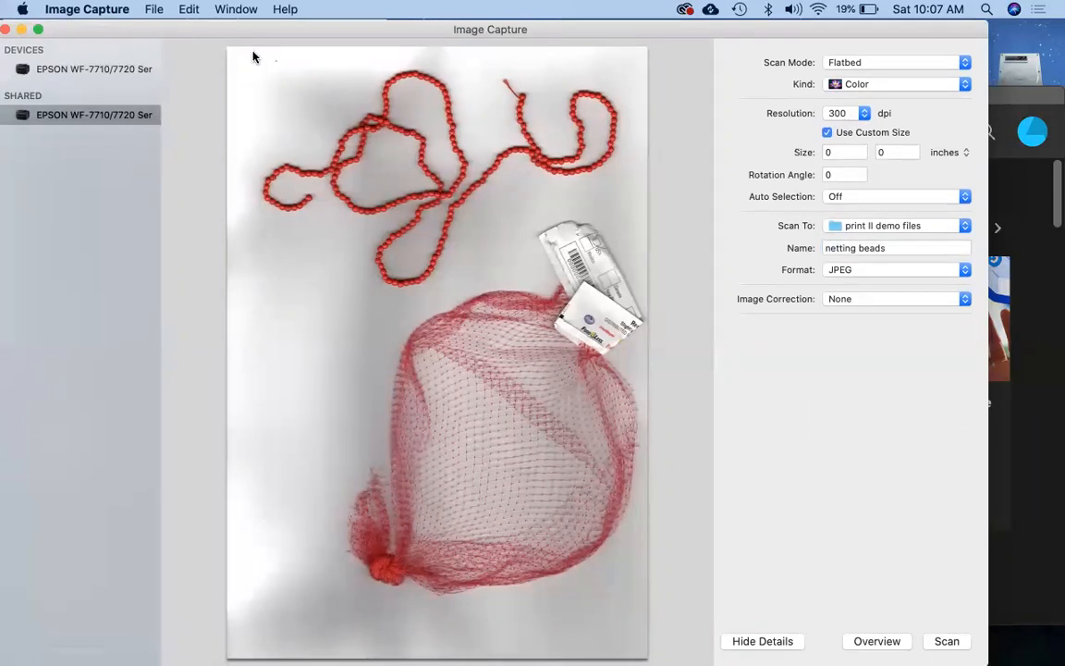
pyautogui.moveTo(254, 53); pyautogui.dragTo(410, 341)
pyautogui.moveTo(560, 493); pyautogui.dragTo(649, 608)
pyautogui.click(948, 640)
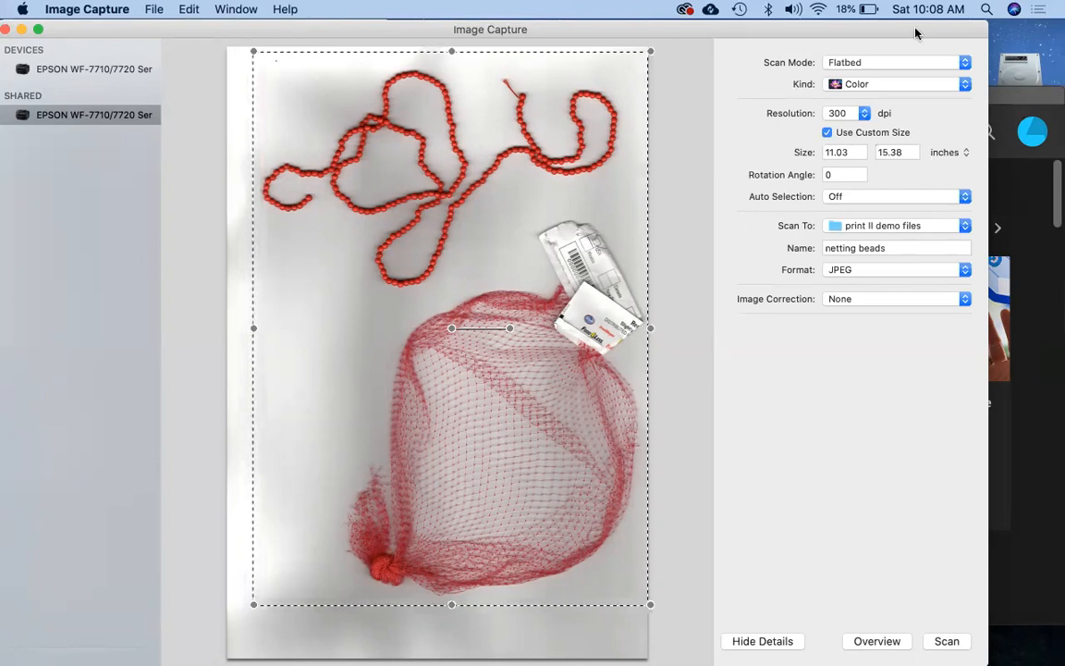
# - Search the computer with Spotlight for airdrop and open AirDrop
pyautogui.click(987, 9)
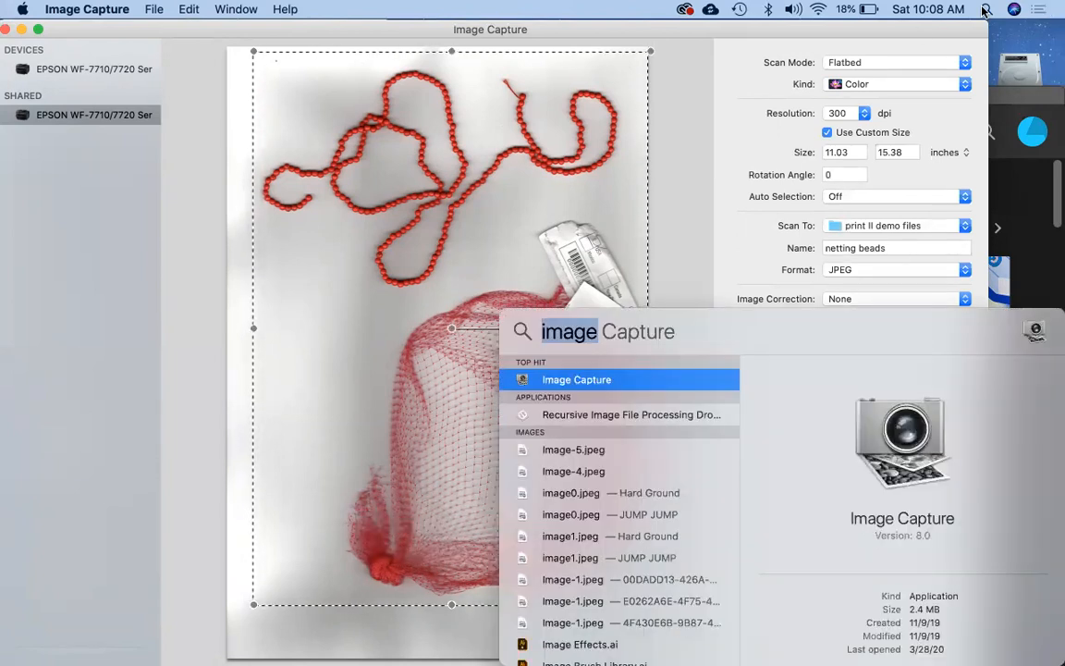
pyautogui.click(985, 11)
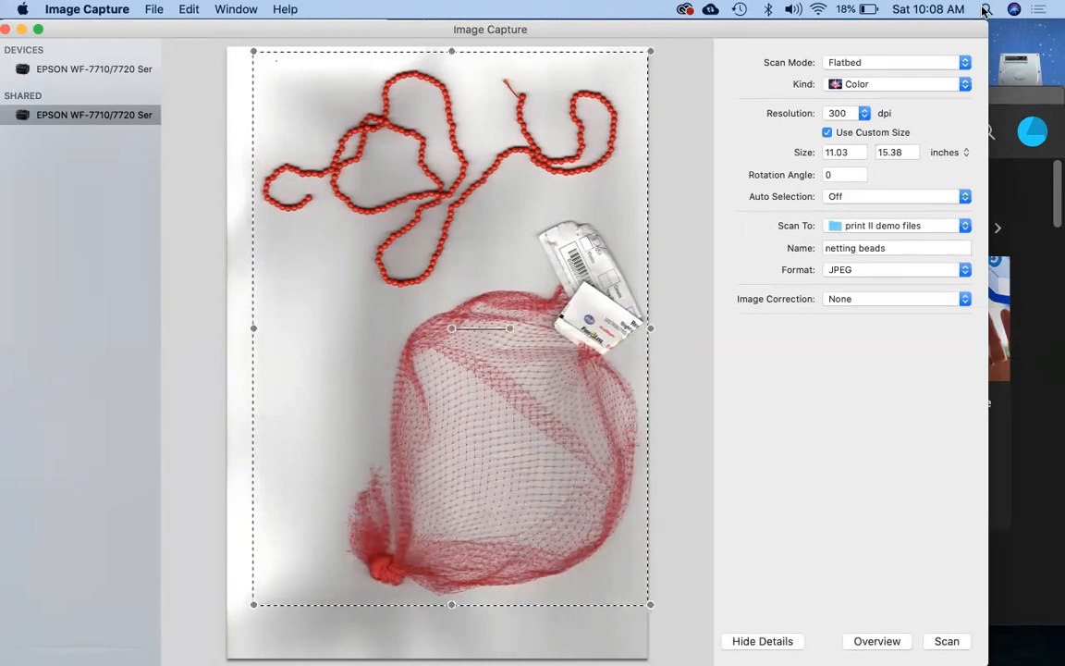
pyautogui.click(985, 9)
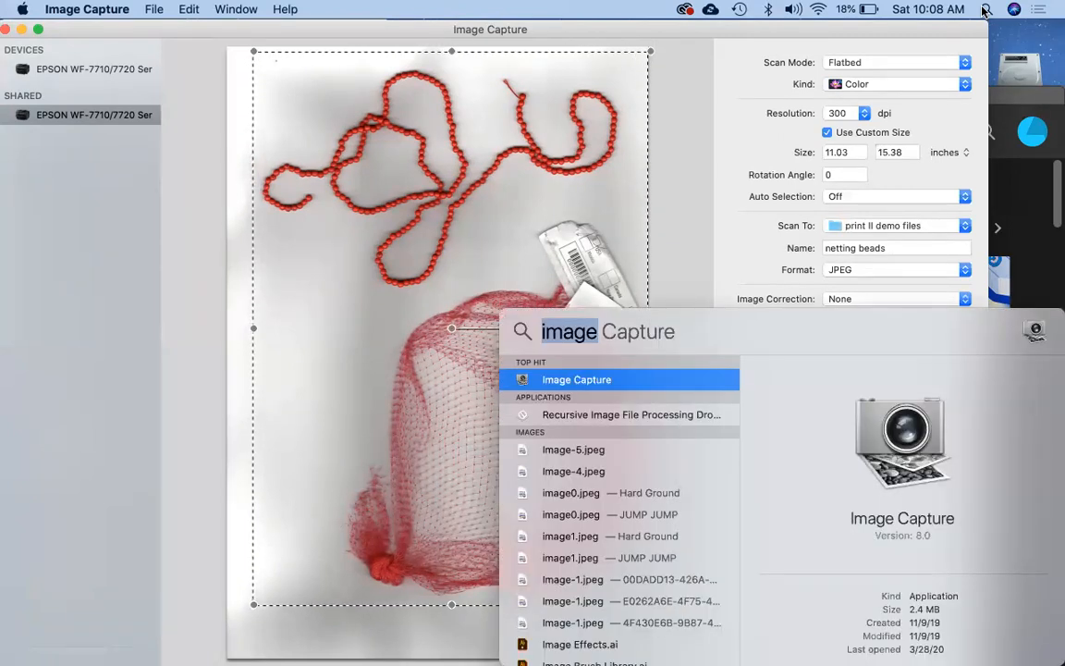
pyautogui.write('airdrop')
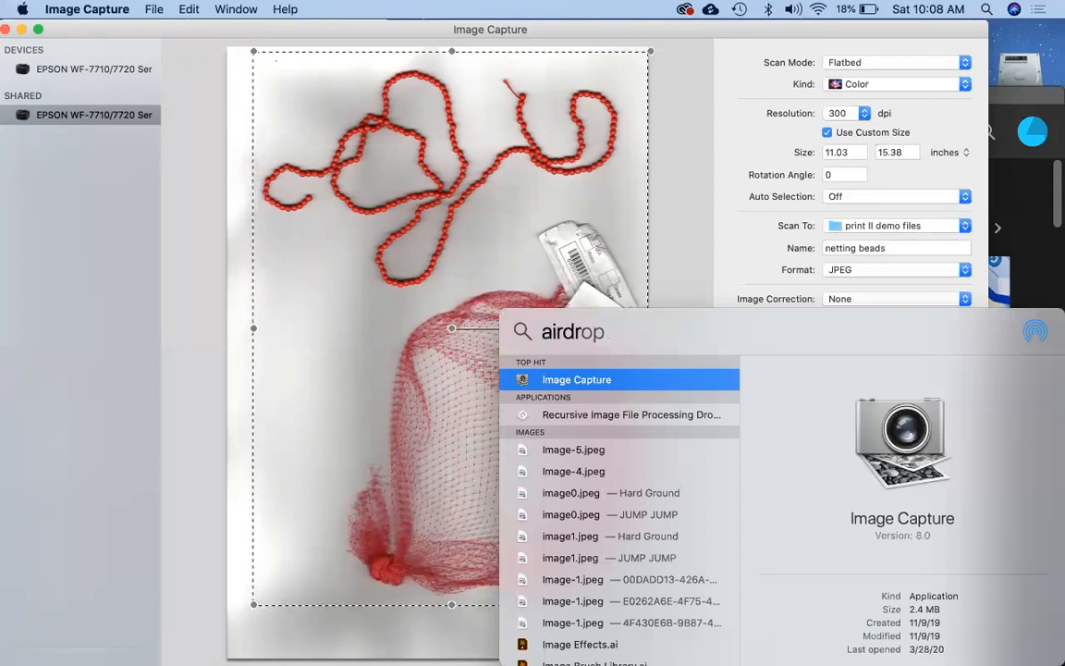
pyautogui.press('Return')
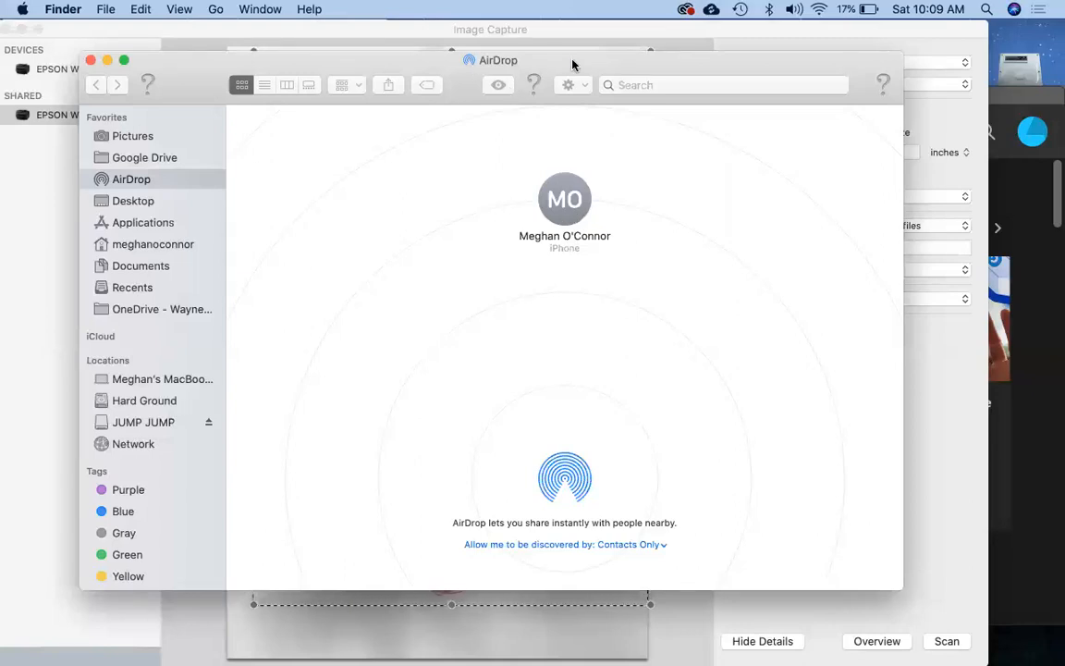
# - Move the AirDrop window out of the way and quit Image Capture
pyautogui.moveTo(554, 75); pyautogui.dragTo(883, 301)
pyautogui.click(288, 152)
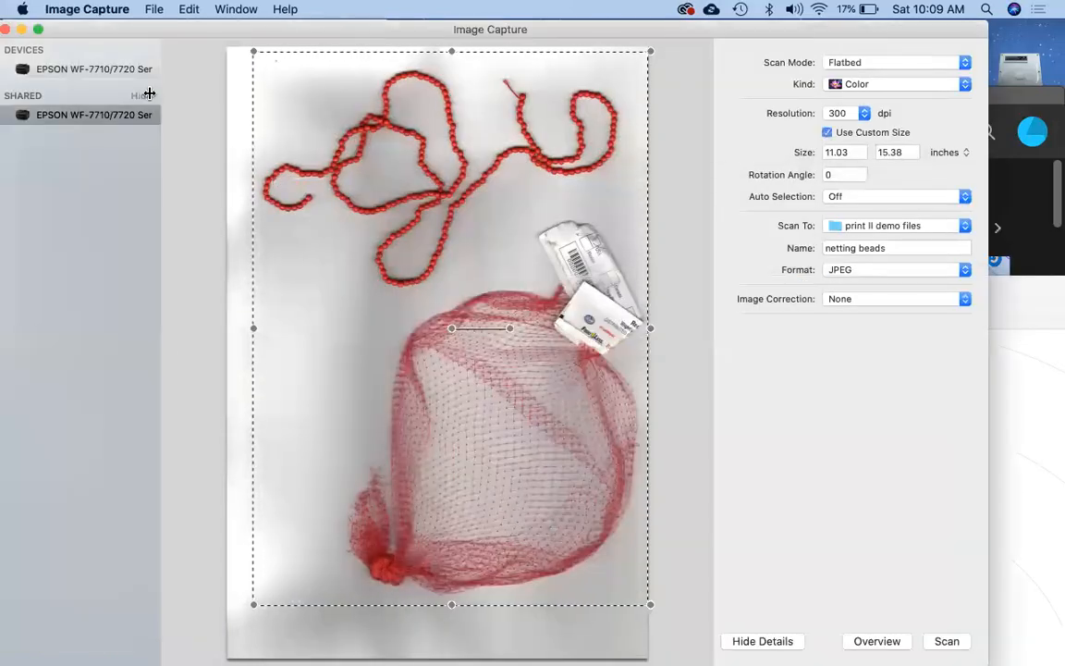
pyautogui.press('super+q')
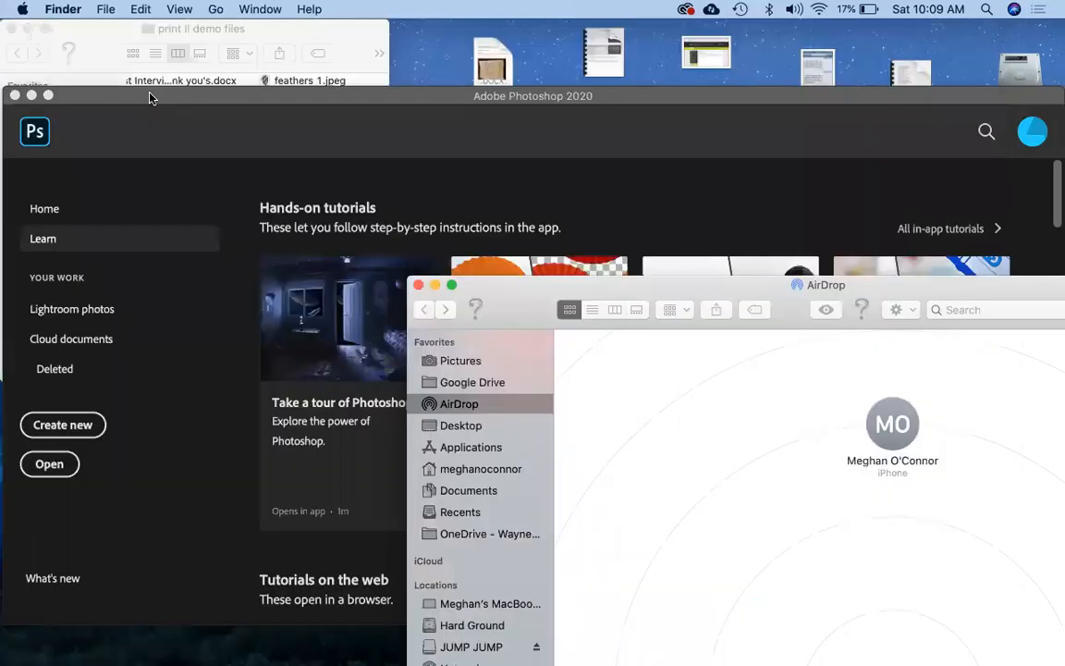
# - Bring Photoshop to the front and move its window up to the upper edge of the desktop
pyautogui.click(473, 151)
pyautogui.moveTo(407, 100); pyautogui.dragTo(409, 33)
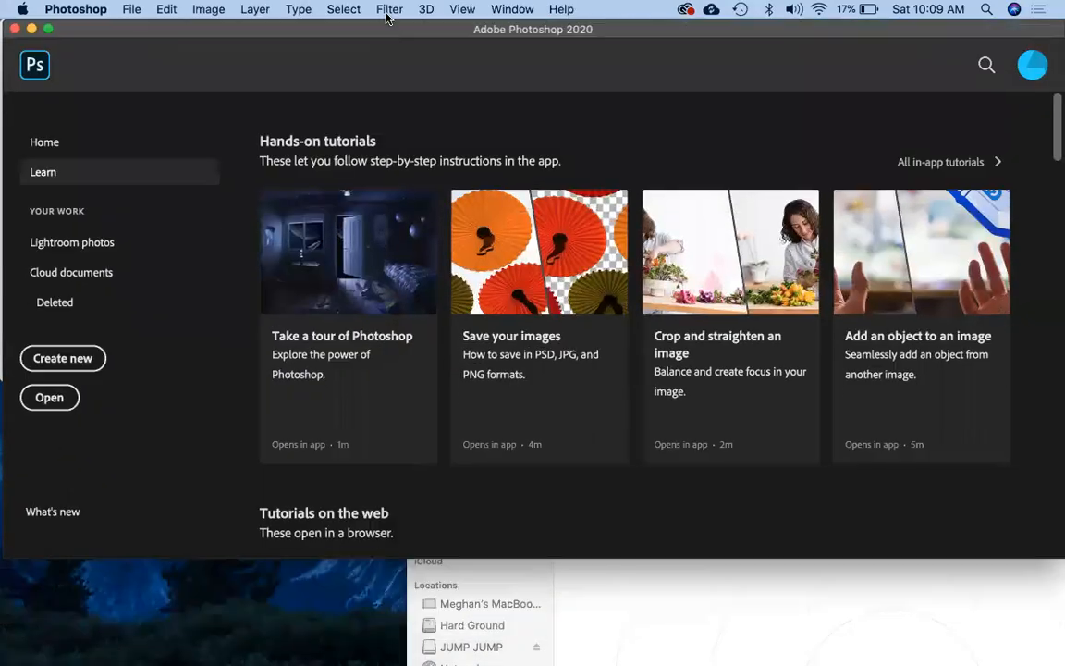
pyautogui.click(678, 630)
pyautogui.click(496, 89)
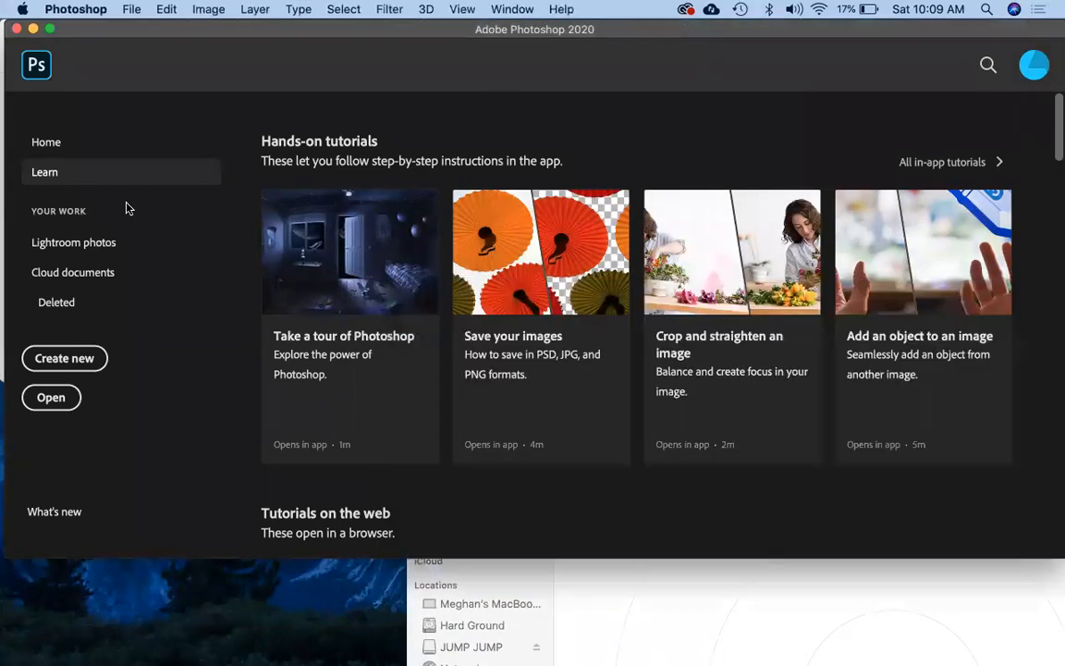
# - Try to locate the transferred image through Photoshop's Open dialog
pyautogui.click(132, 10)
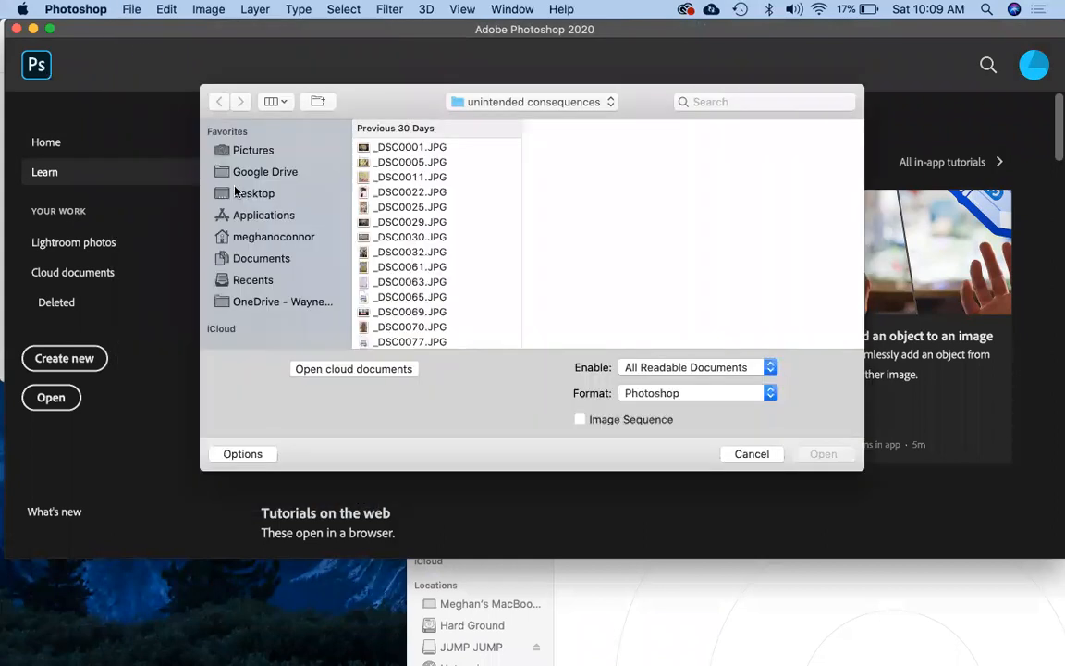
pyautogui.scroll(-5, 274, 308)
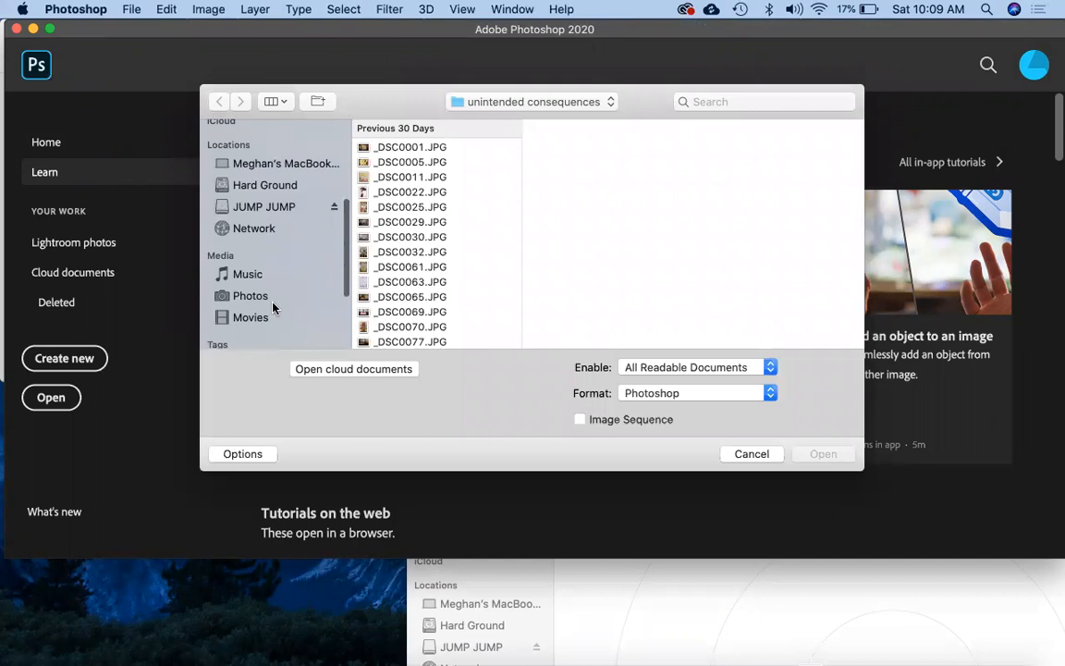
# - Preview IMG_7159.JPG in the home folder's Downloads using the AirDrop Finder window, and close that window
pyautogui.click(760, 655)
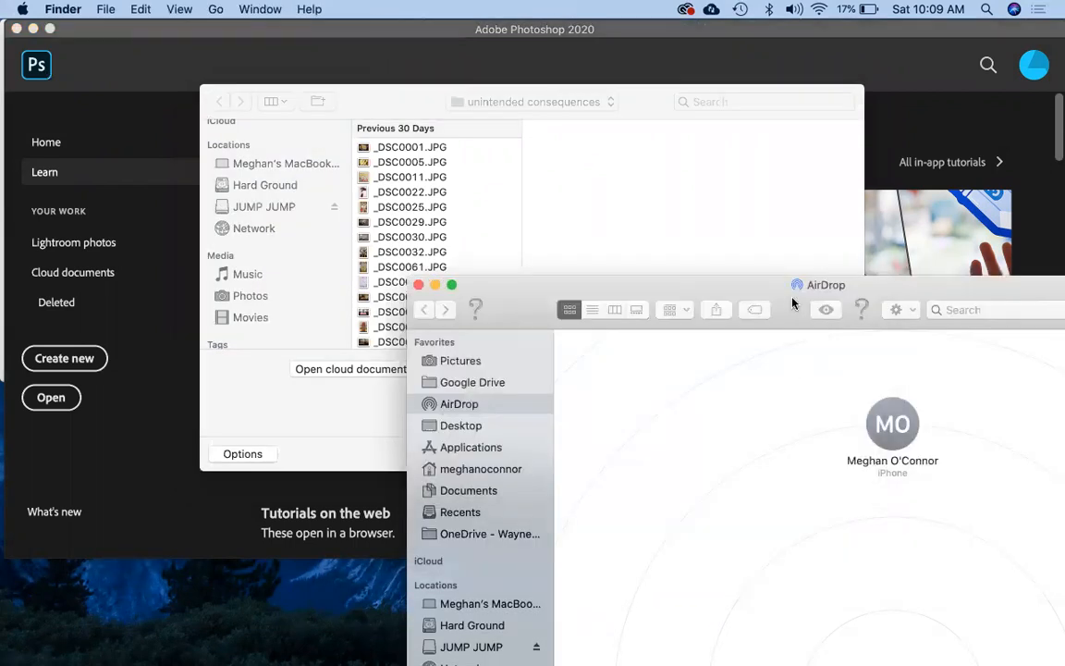
pyautogui.moveTo(791, 301); pyautogui.dragTo(673, 175)
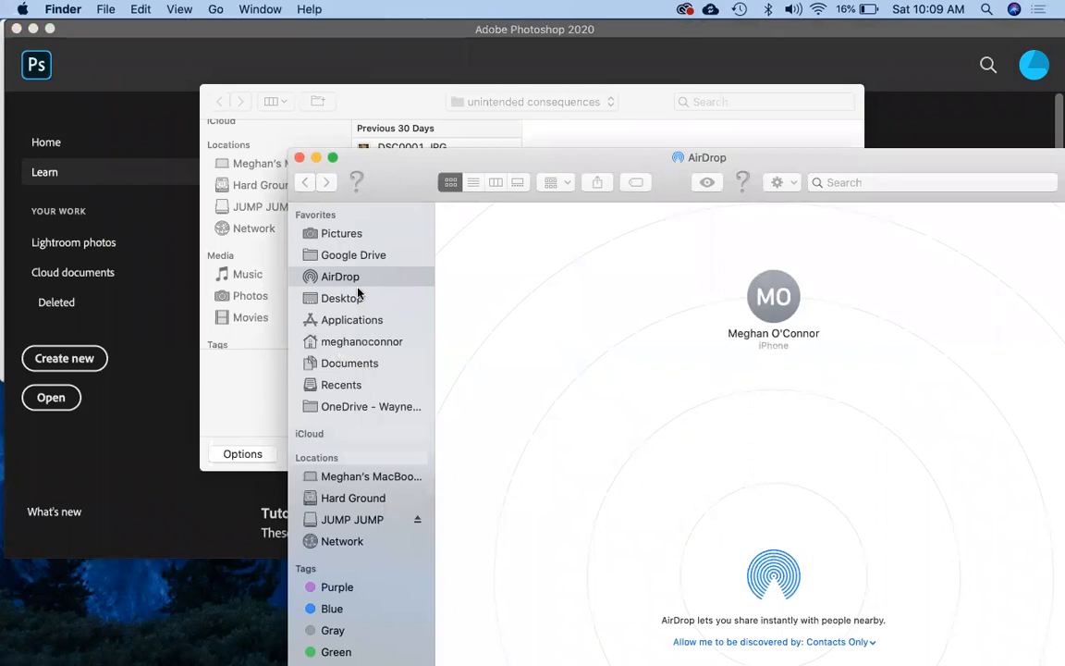
pyautogui.click(314, 339)
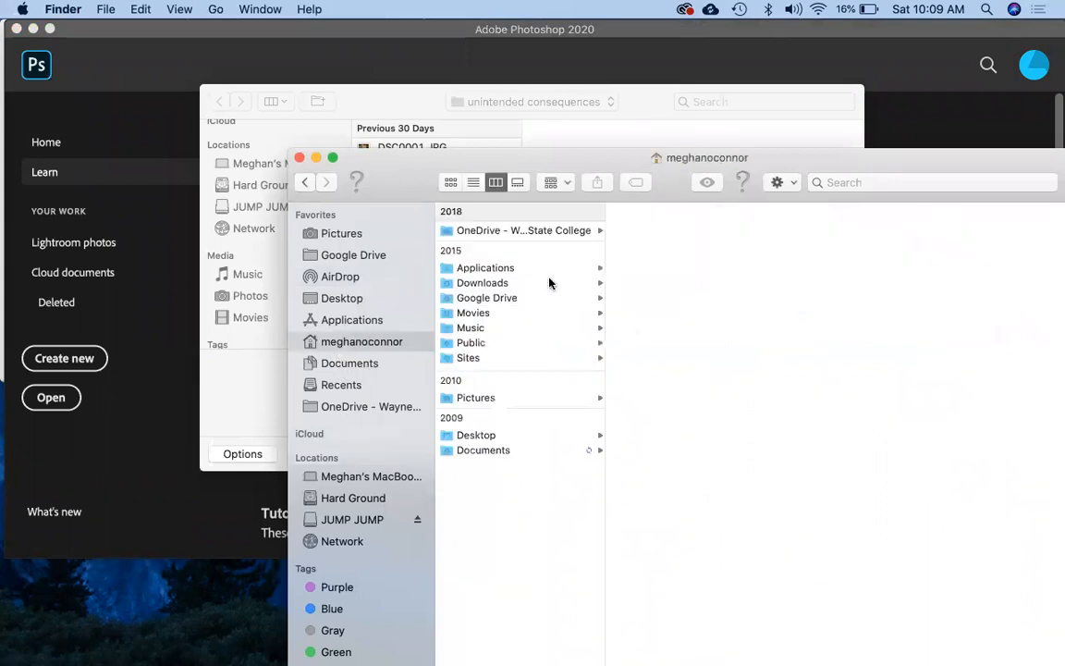
pyautogui.click(490, 282)
pyautogui.click(657, 231)
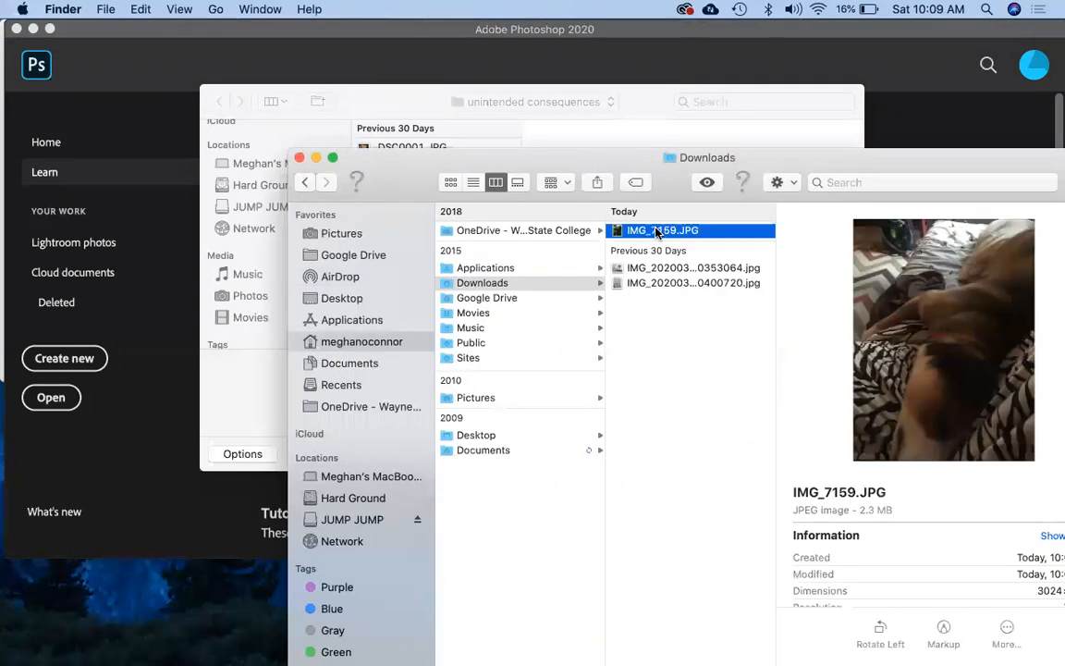
pyautogui.moveTo(941, 157); pyautogui.dragTo(811, 112)
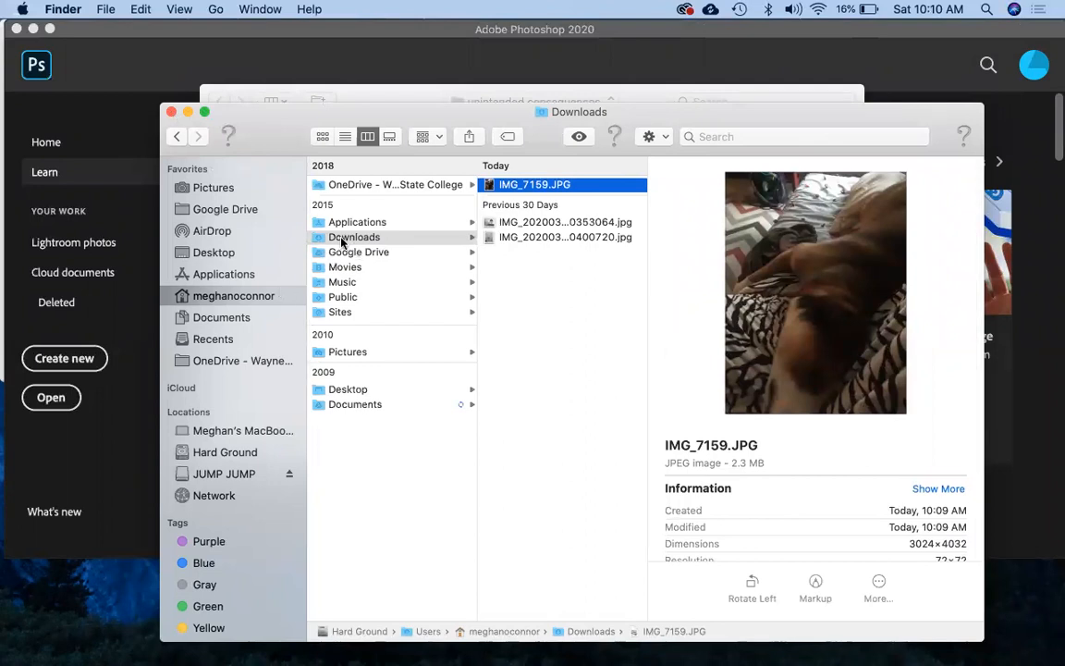
pyautogui.click(172, 111)
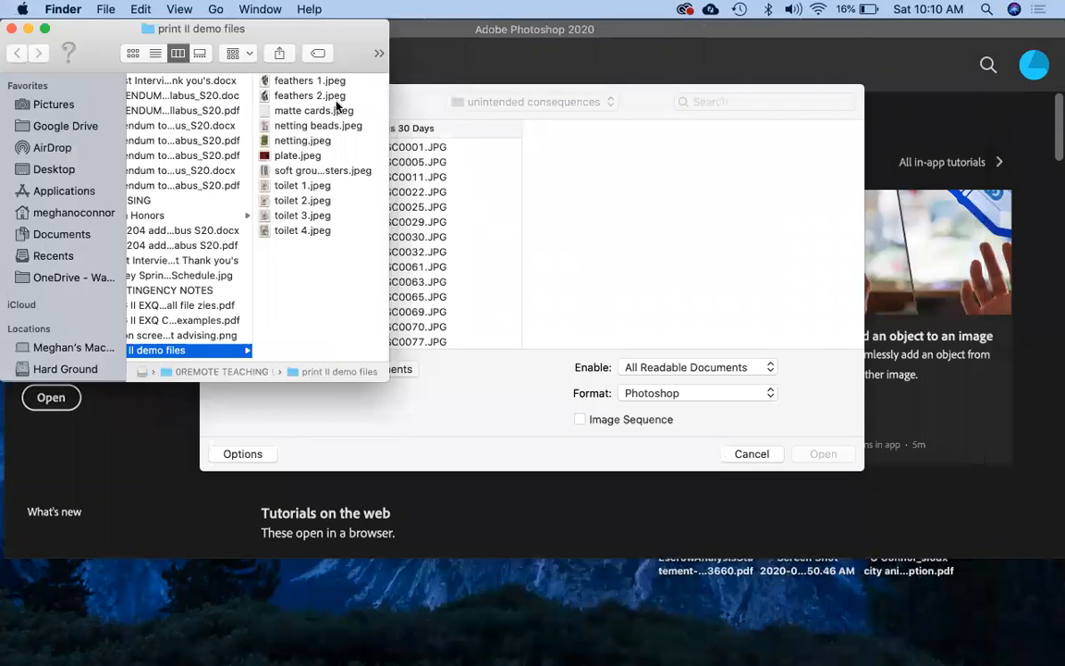
# - Cancel Photoshop's Open dialog and move its window aside to work in the print II demo files folder
pyautogui.click(471, 167)
pyautogui.click(763, 453)
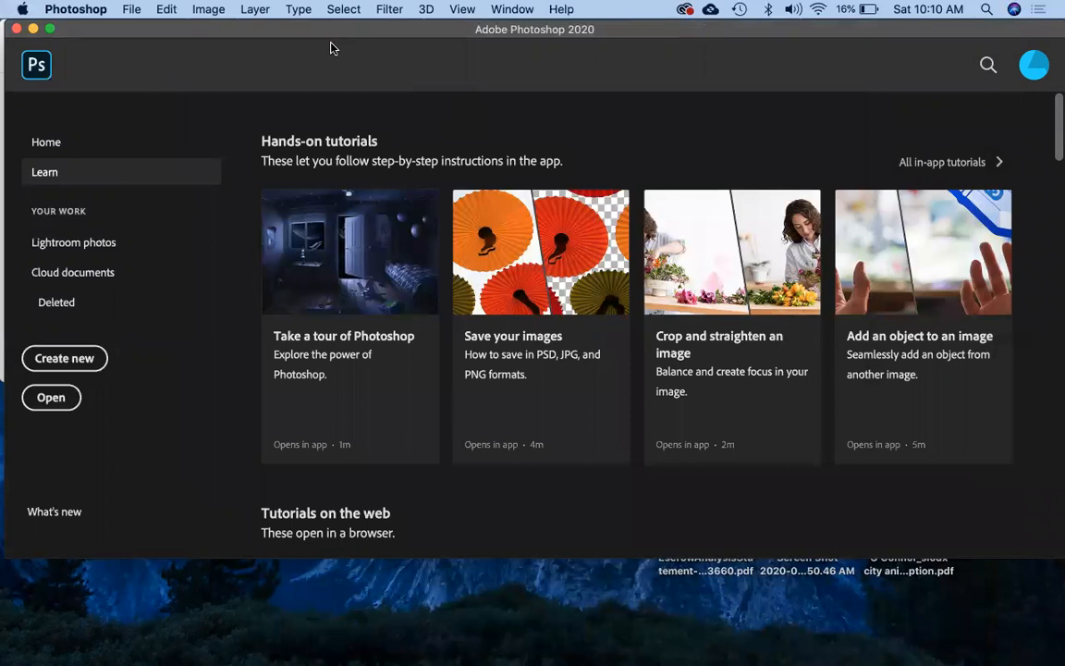
pyautogui.moveTo(315, 28); pyautogui.dragTo(468, 210)
pyautogui.click(315, 129)
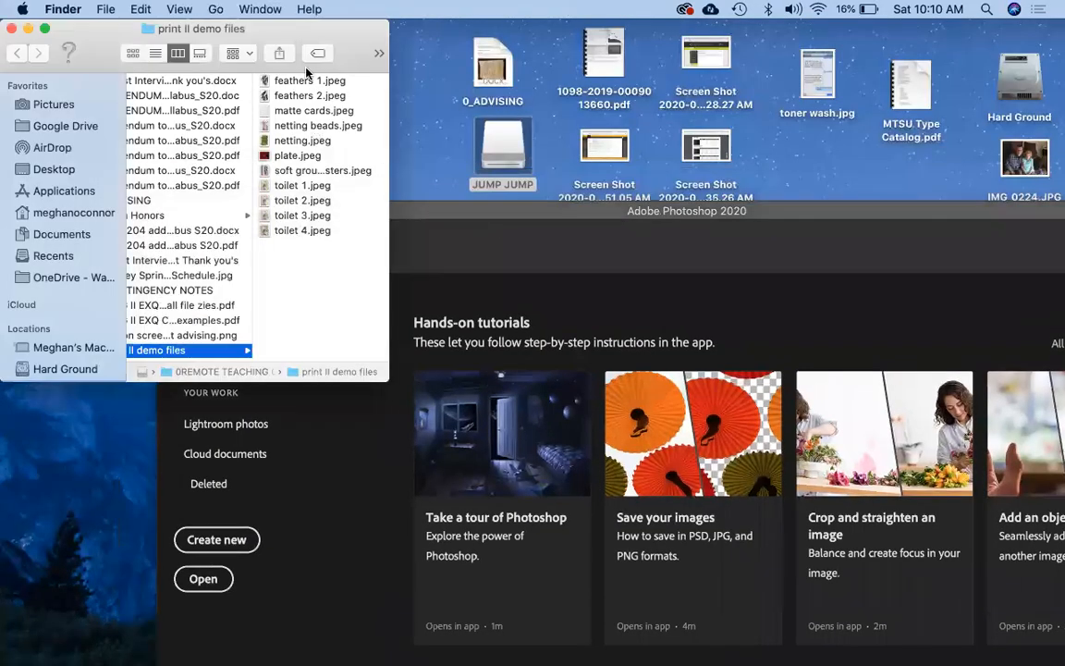
# - Preview feathers 1.jpeg and the images toilet 1.jpeg through toilet 4.jpeg in the print II demo files folder
pyautogui.click(275, 79)
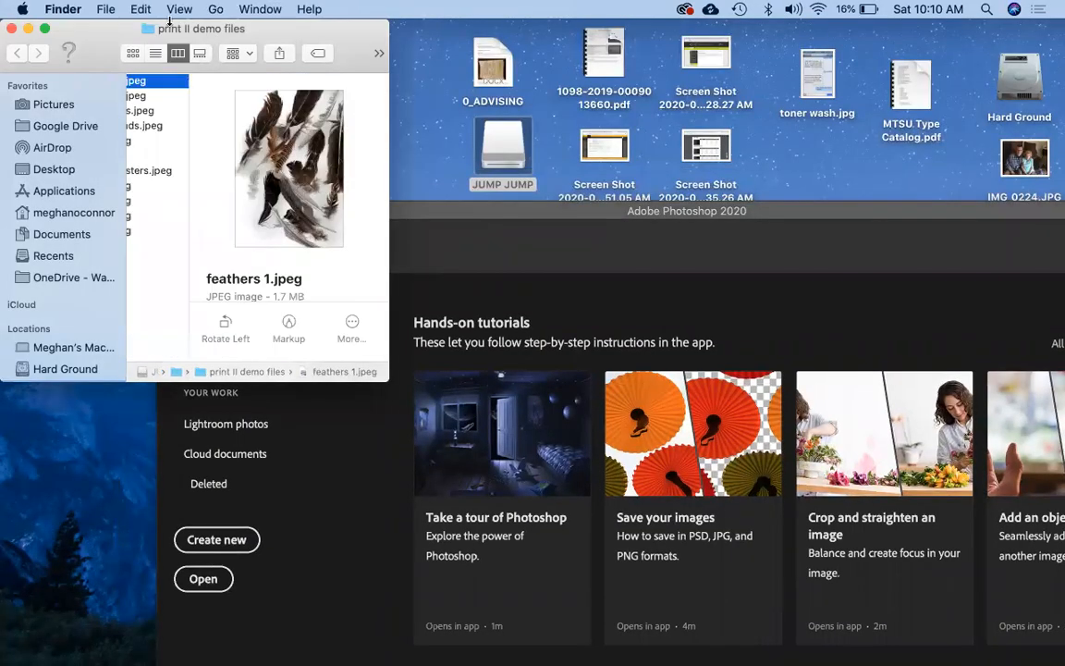
pyautogui.hscroll(-5, 181, 204)
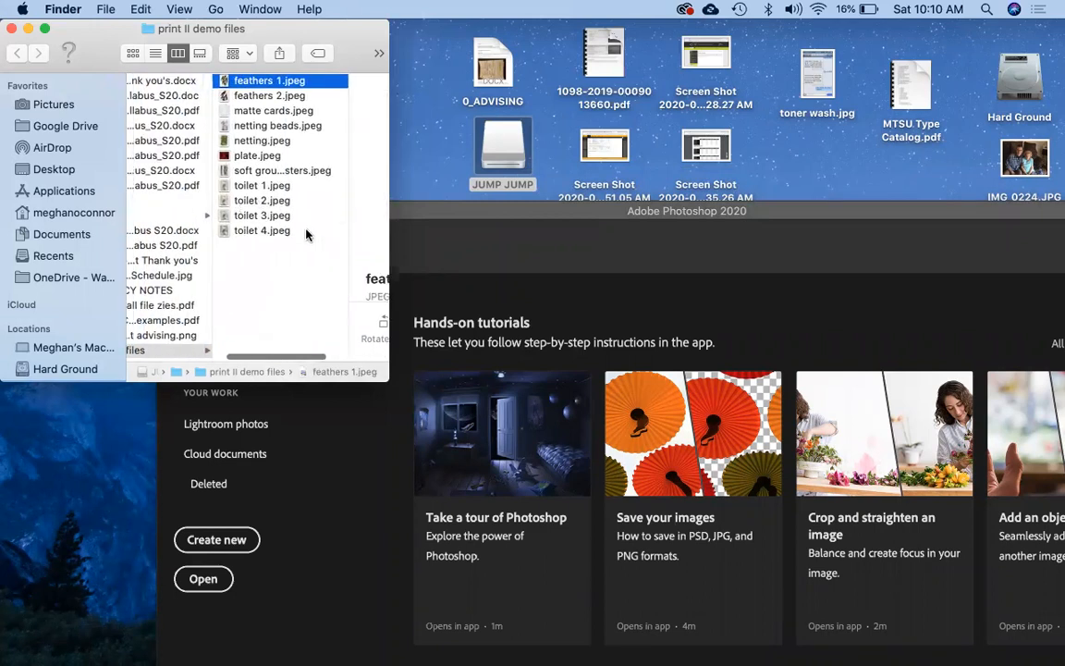
pyautogui.click(263, 187)
pyautogui.press('Down')
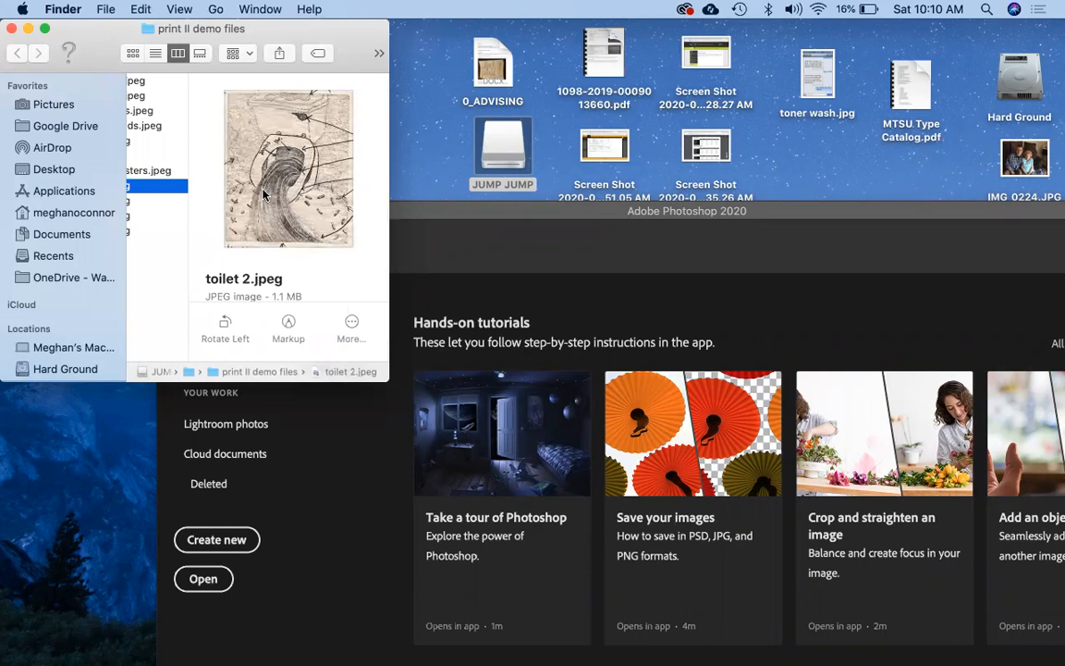
pyautogui.press('Down')
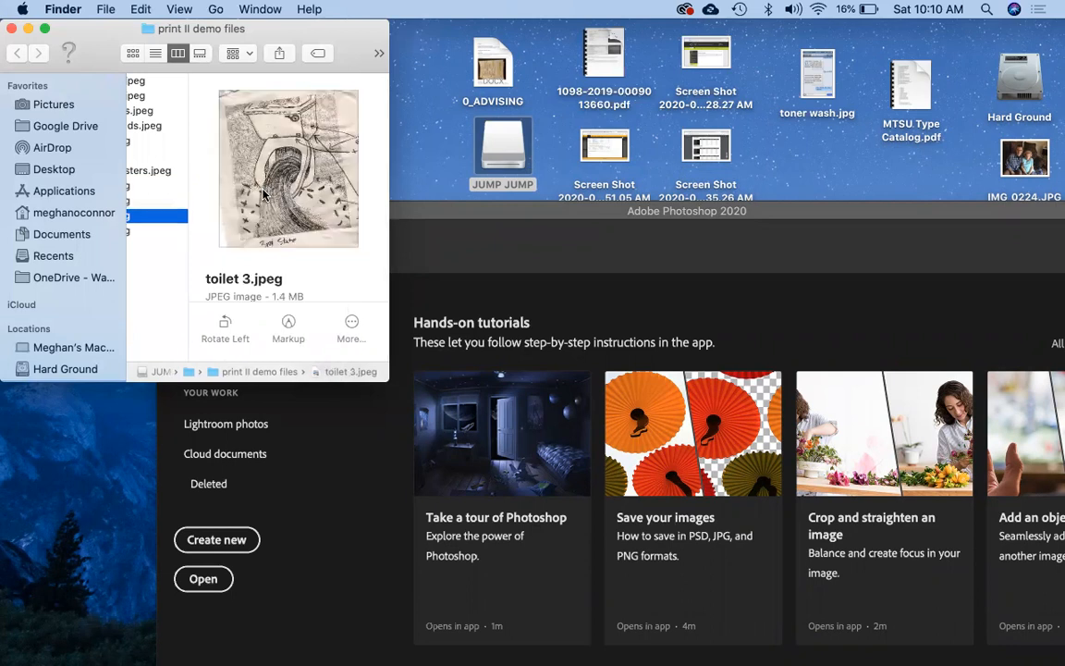
pyautogui.press('Down')
pyautogui.press('Up')
pyautogui.press('Up')
pyautogui.press('Up')
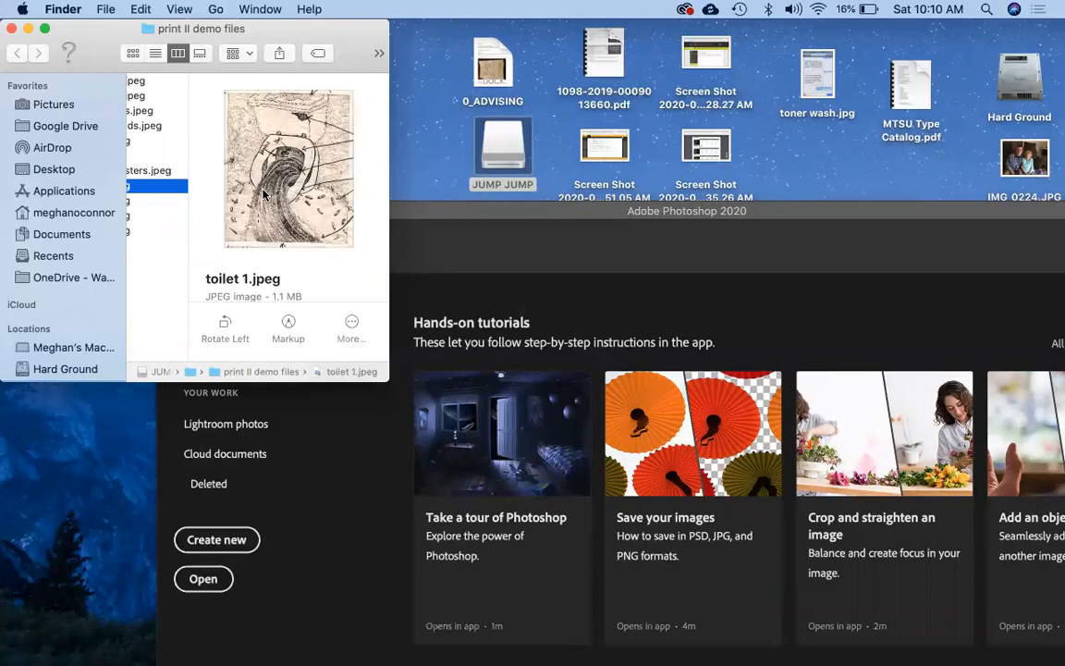
pyautogui.press('Down')
pyautogui.press('Down')
pyautogui.press('Down')
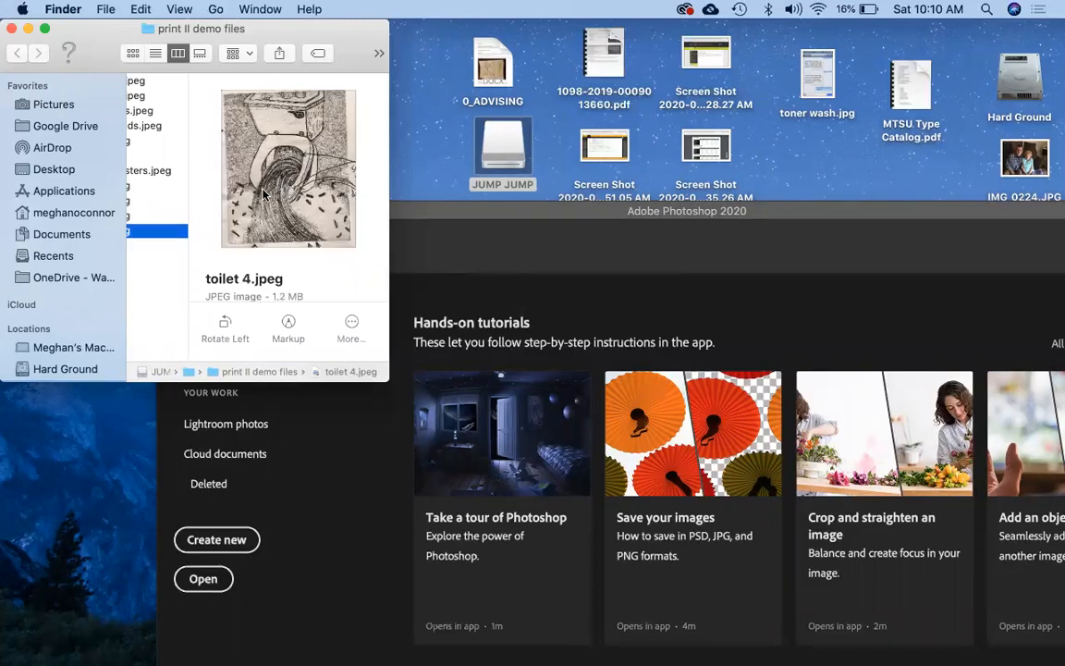
# - Open toilet 1.jpeg and toilet 4.jpeg together in Photoshop and move its window up to show the whole image
pyautogui.keyDown('super'); pyautogui.click(155, 187); pyautogui.keyUp('super')
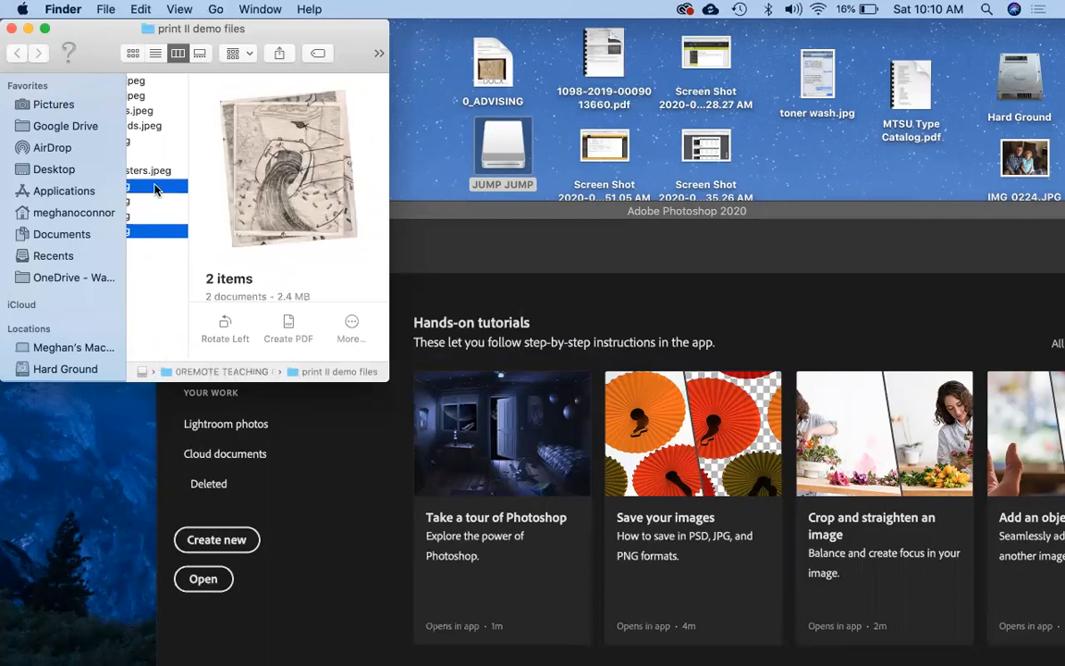
pyautogui.rightClick(155, 189)
pyautogui.moveTo(183, 237)
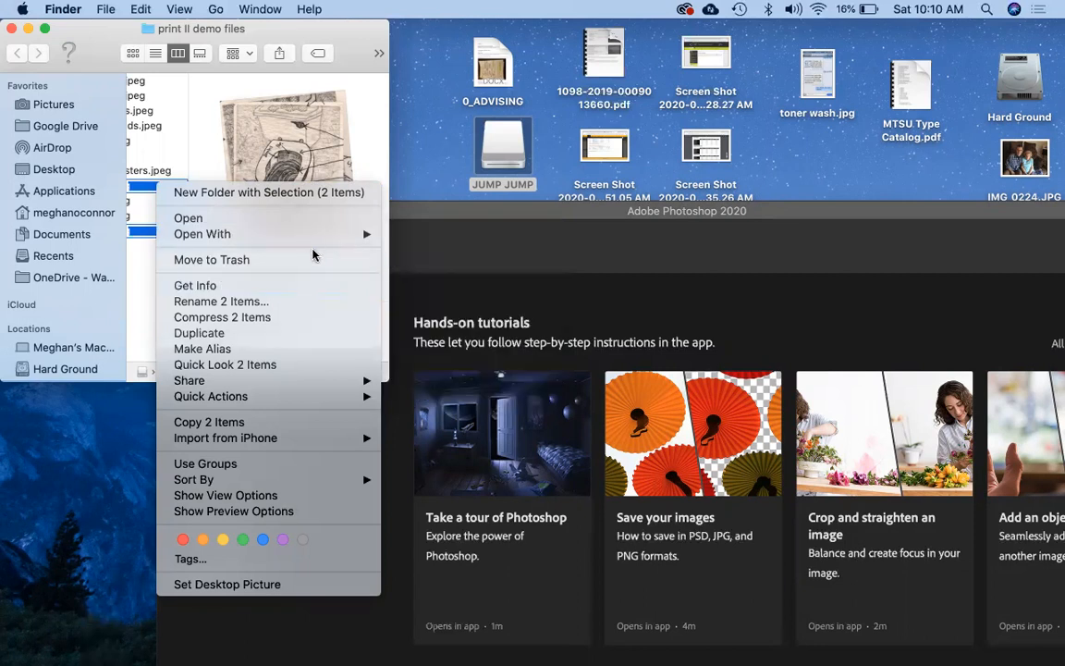
pyautogui.click(431, 280)
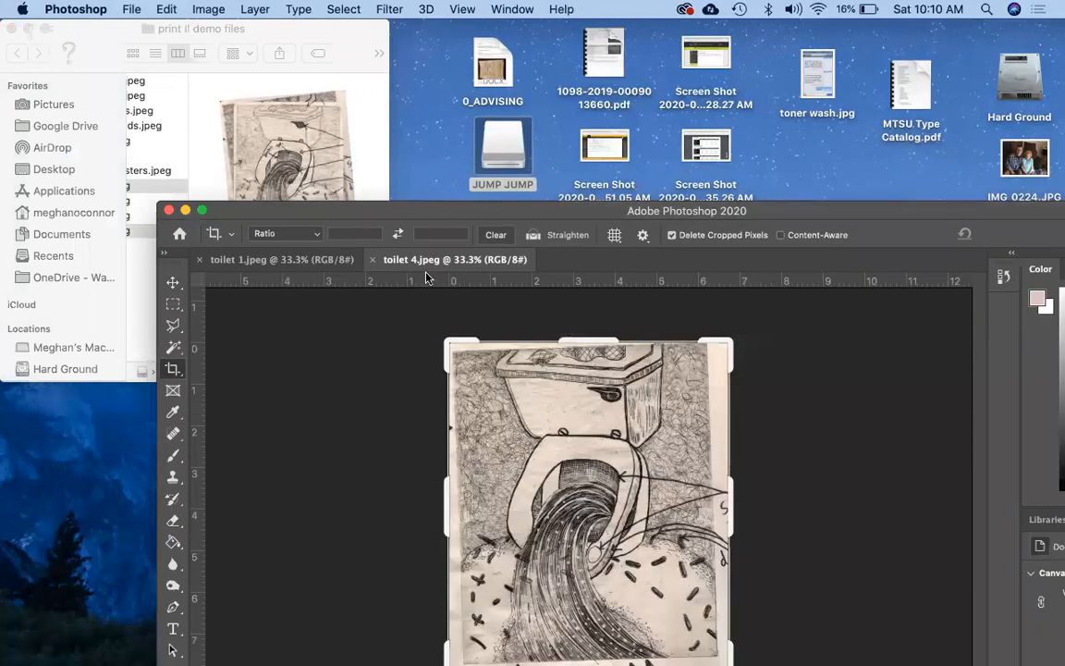
pyautogui.moveTo(461, 219); pyautogui.dragTo(424, 38)
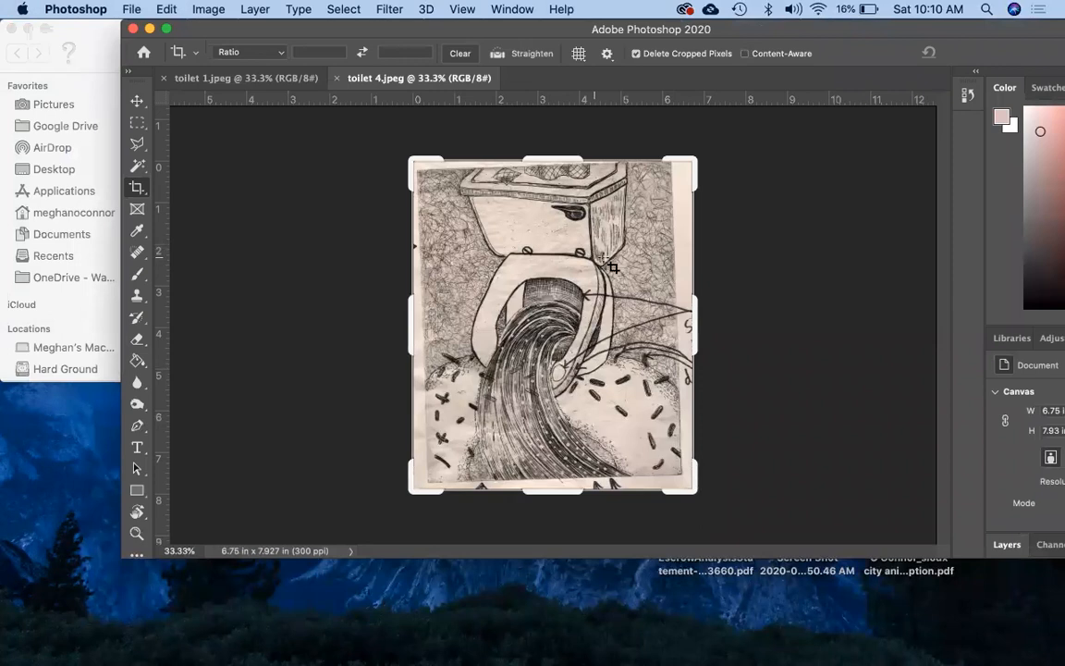
# - Examine toilet 4.jpeg up close and compare its framing and alignment with toilet 1.jpeg
pyautogui.press('super+equal')
pyautogui.press('super+equal')
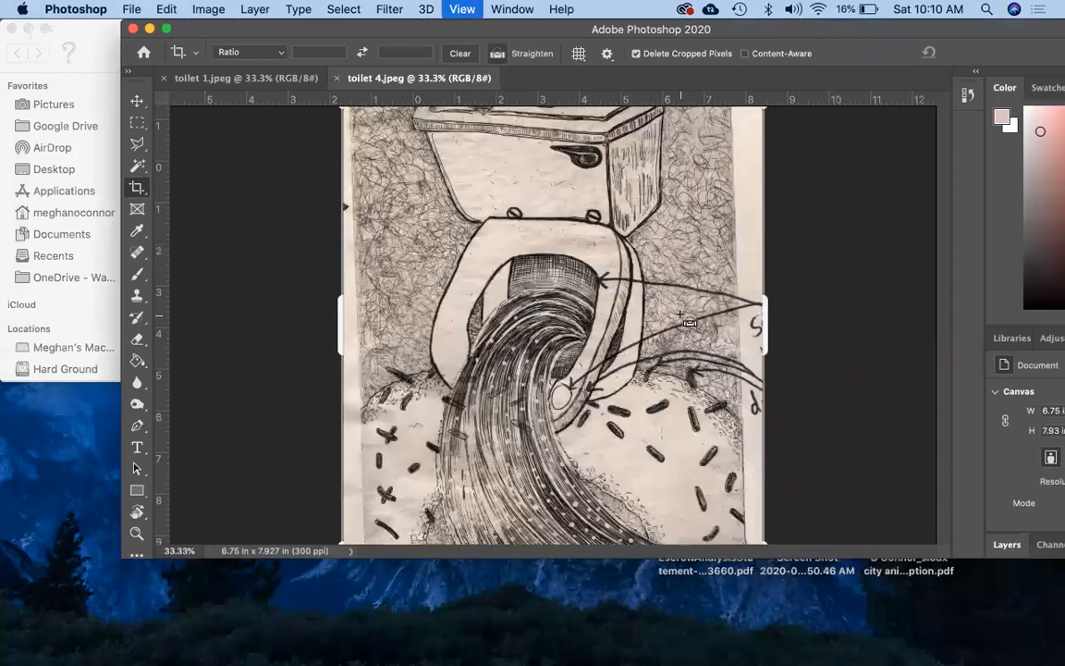
pyautogui.press('super+minus')
pyautogui.press('super+minus')
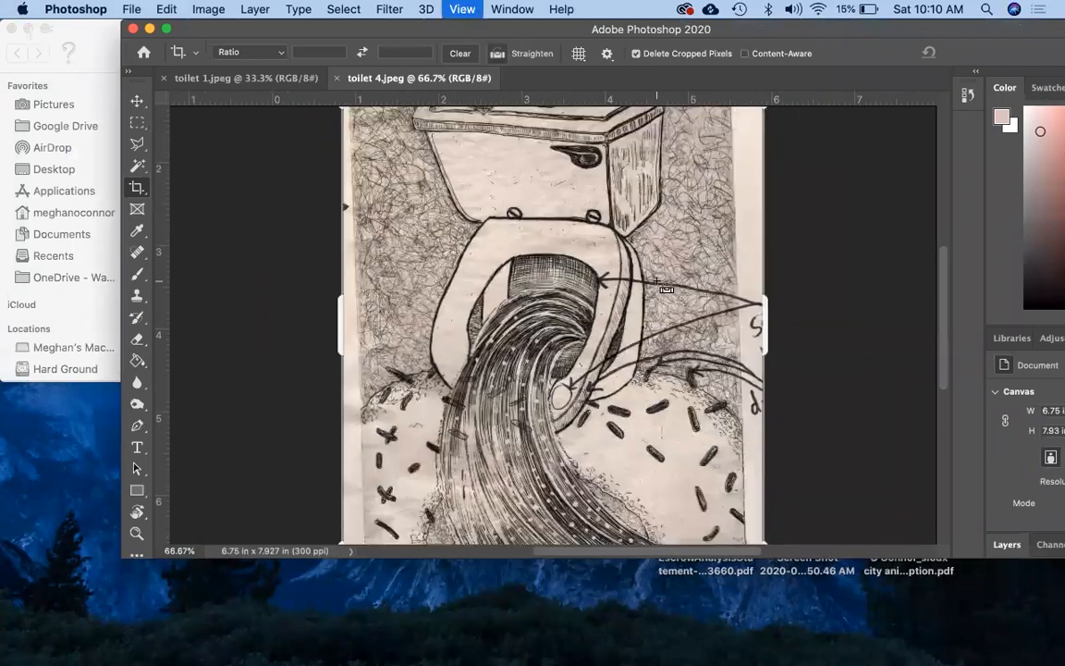
pyautogui.click(248, 82)
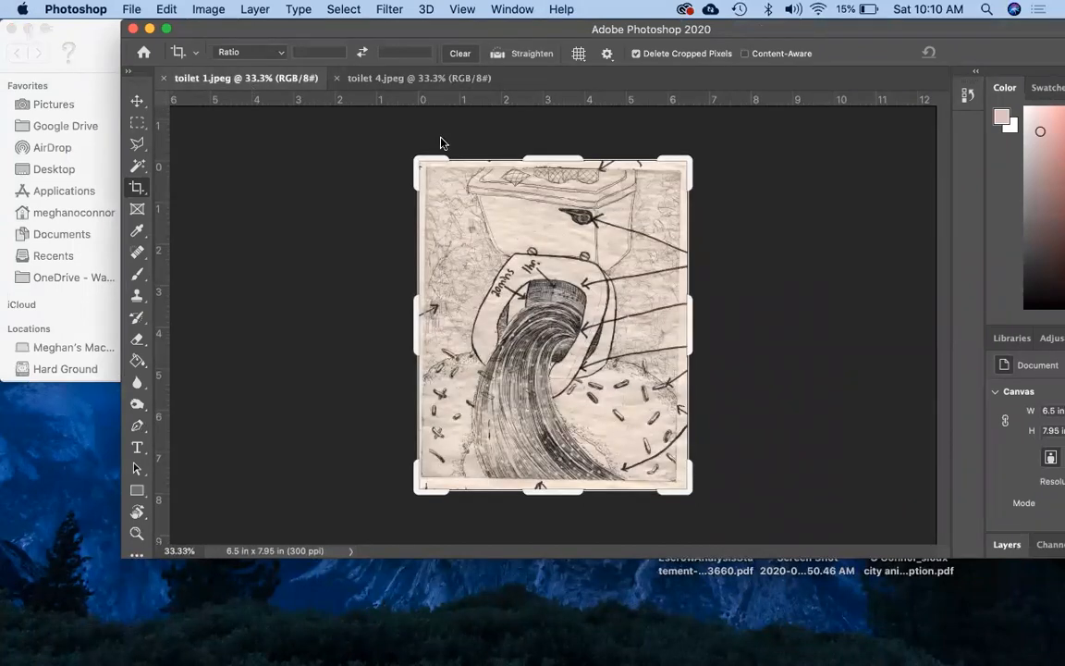
pyautogui.click(428, 81)
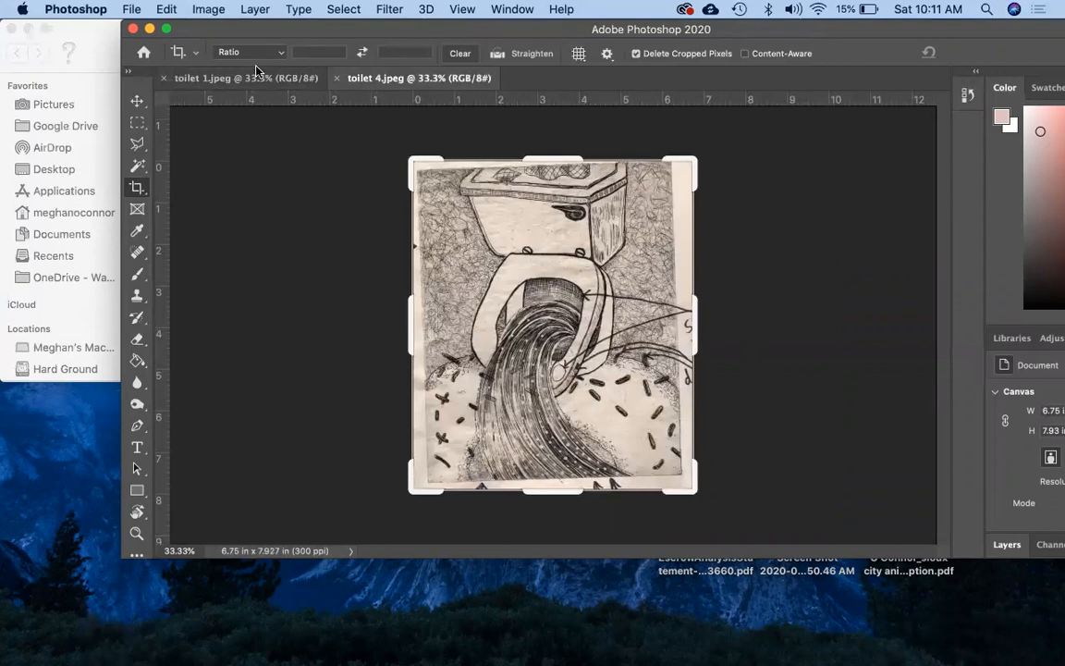
pyautogui.click(257, 82)
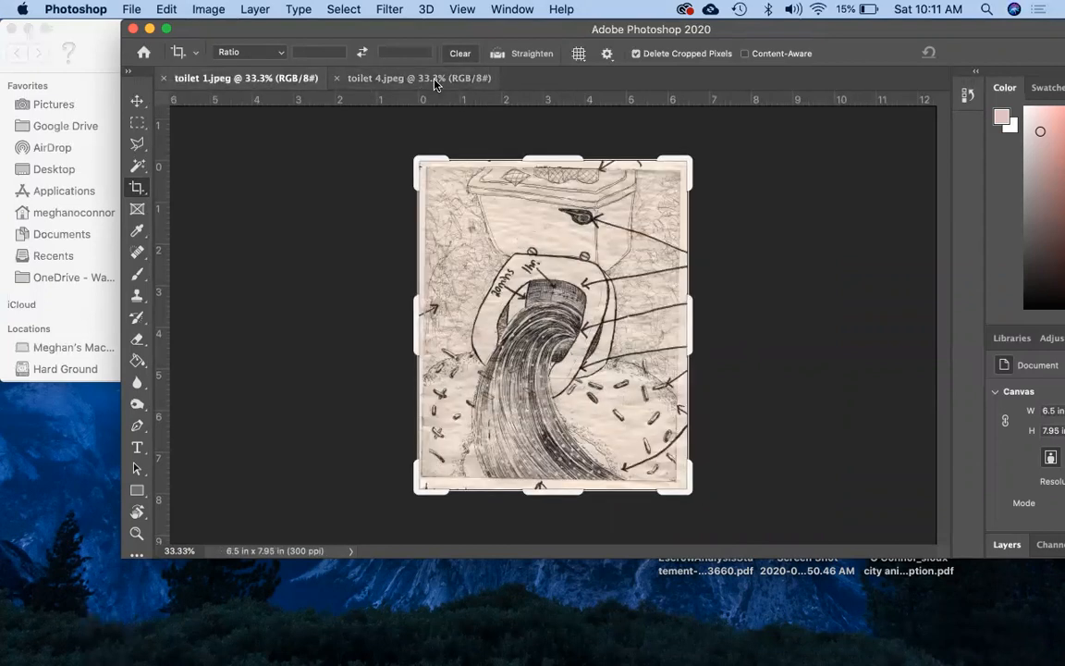
pyautogui.click(407, 82)
pyautogui.click(263, 81)
pyautogui.click(416, 81)
pyautogui.click(263, 81)
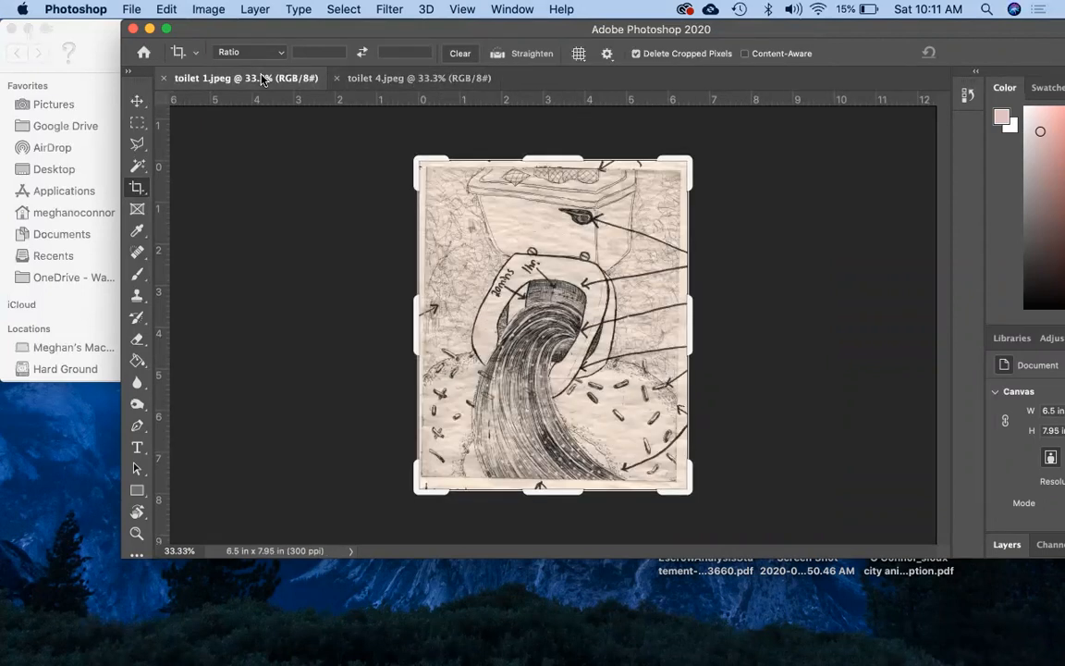
pyautogui.click(409, 81)
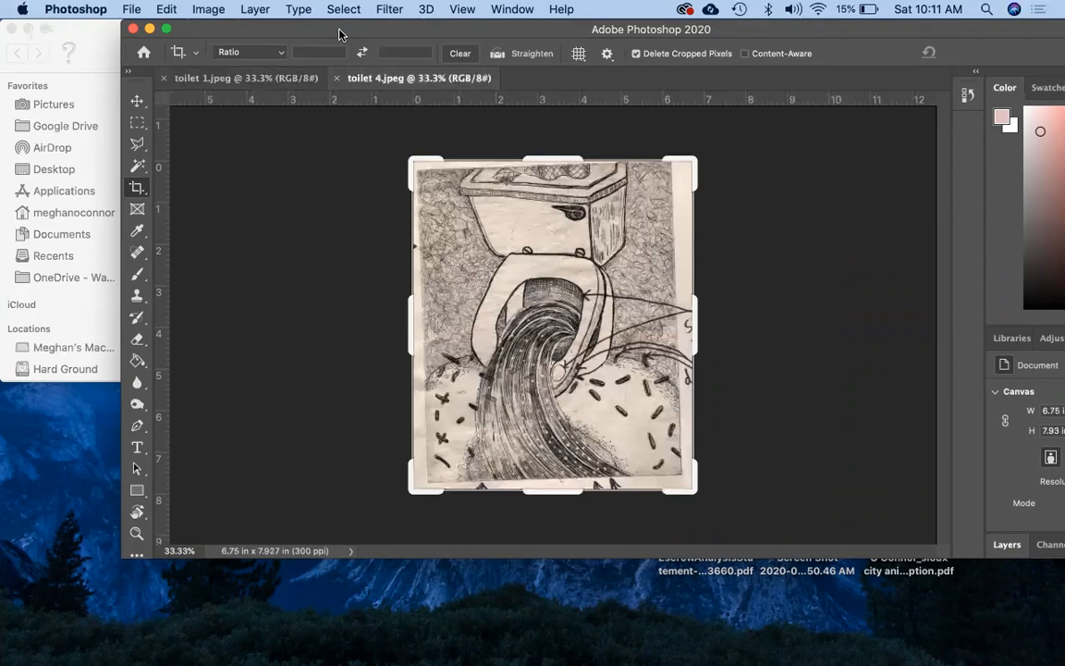
# - Select all of toilet 4.jpeg and rotate it 1.88° clockwise with Free Transform to straighten the print
pyautogui.moveTo(307, 30); pyautogui.dragTo(236, 32)
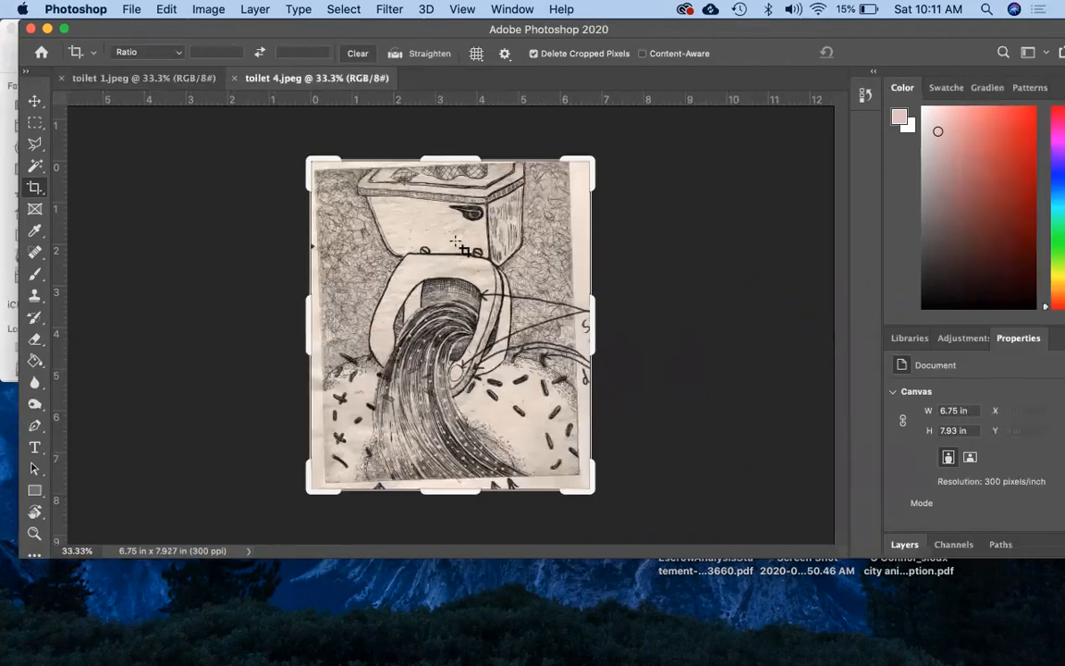
pyautogui.click(34, 100)
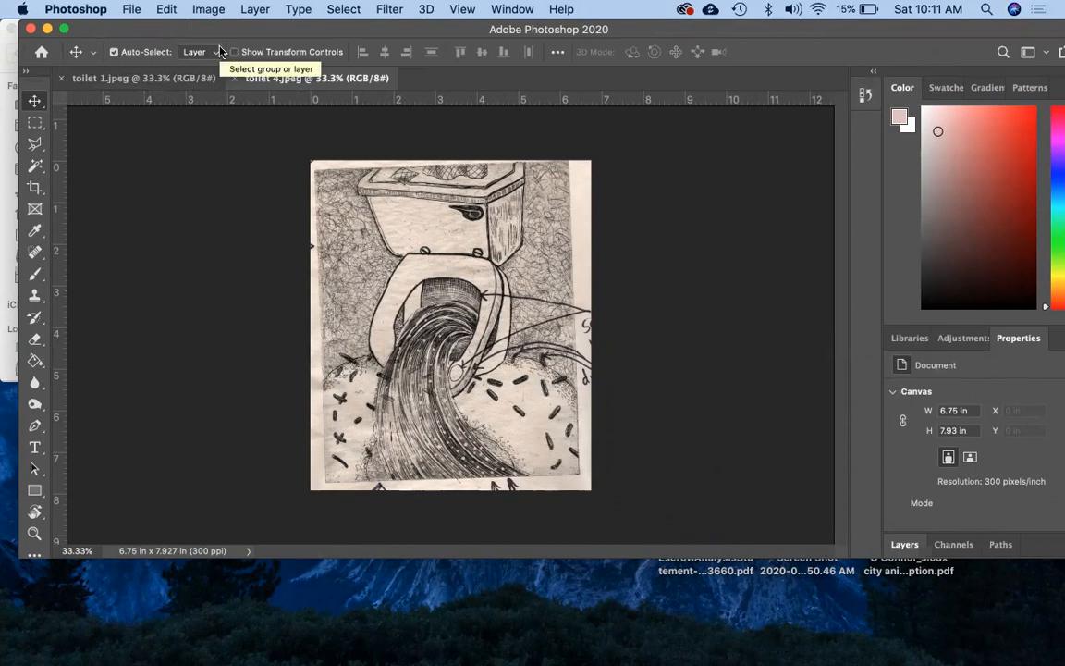
pyautogui.click(343, 11)
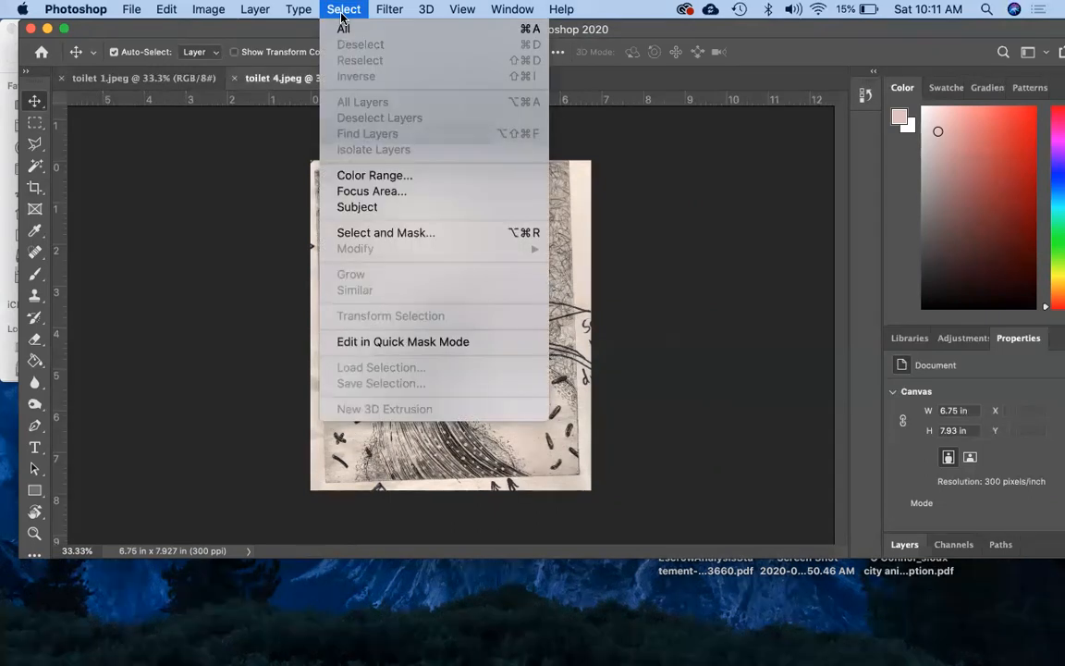
pyautogui.click(531, 35)
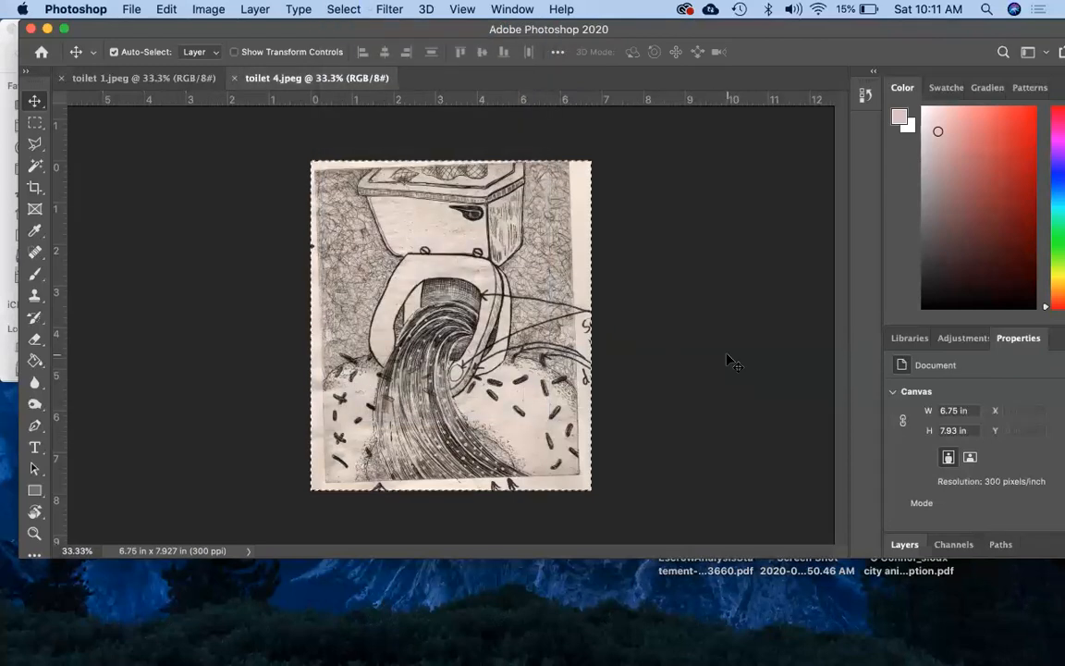
pyautogui.press('super+t')
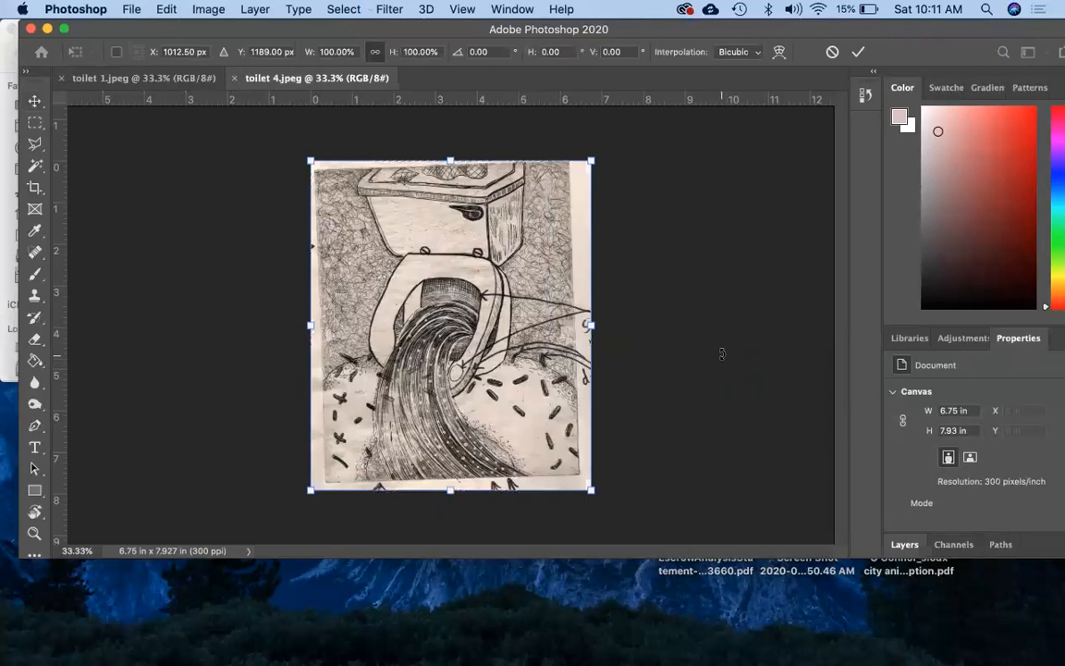
pyautogui.click(168, 9)
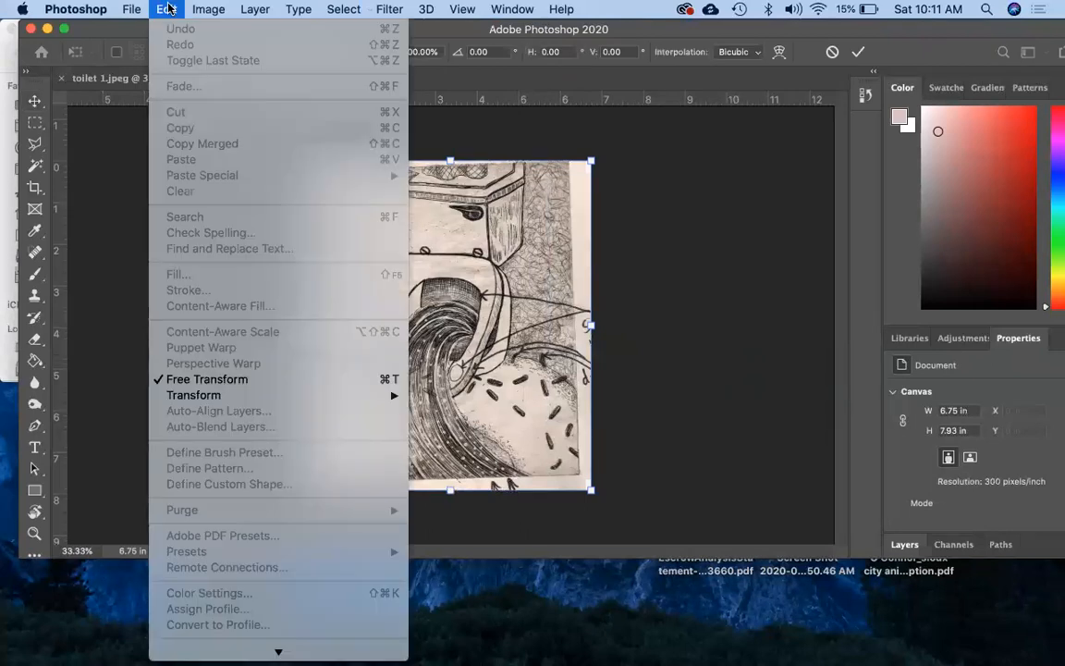
pyautogui.click(206, 380)
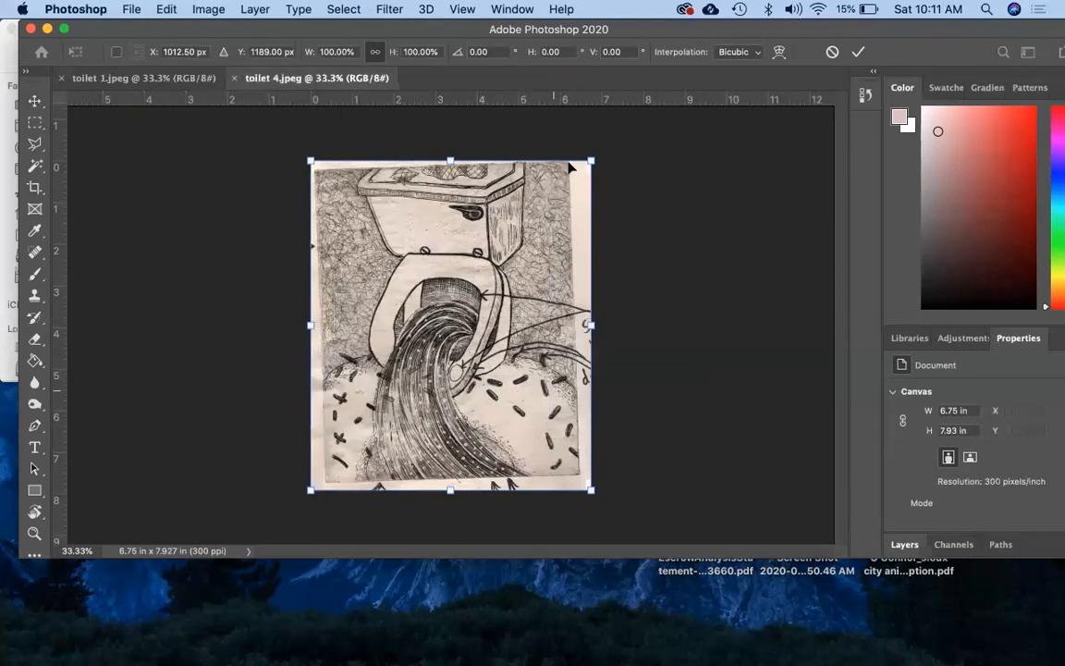
pyautogui.moveTo(612, 153); pyautogui.dragTo(614, 158)
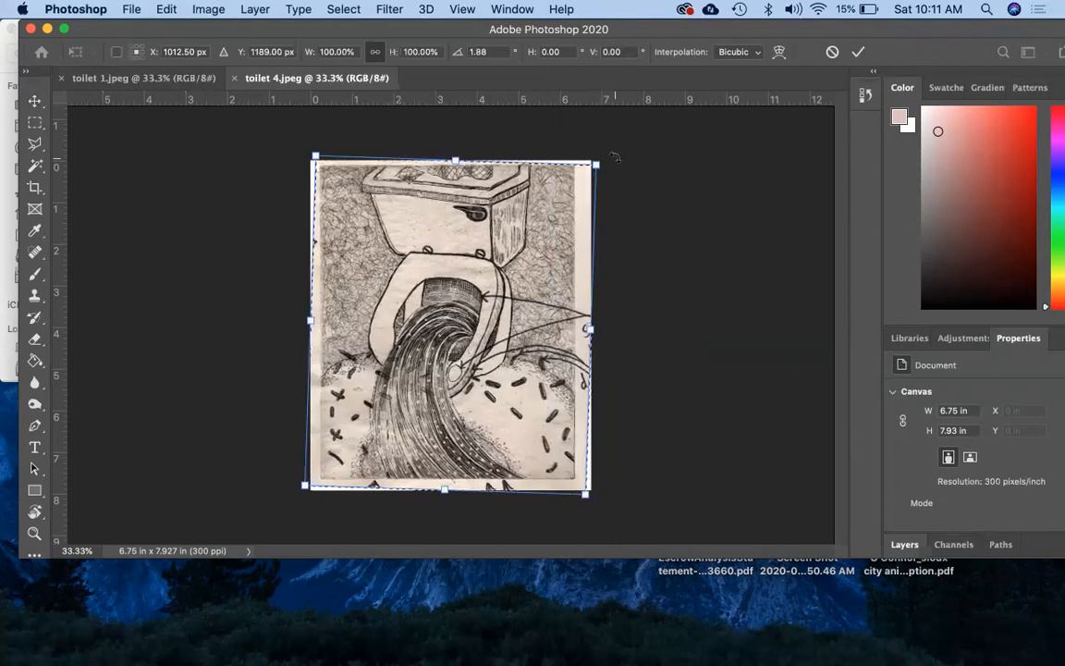
# - Place a horizontal guide along the print's upper edge, then apply the rotation and deselect the image
pyautogui.moveTo(517, 100); pyautogui.dragTo(513, 164)
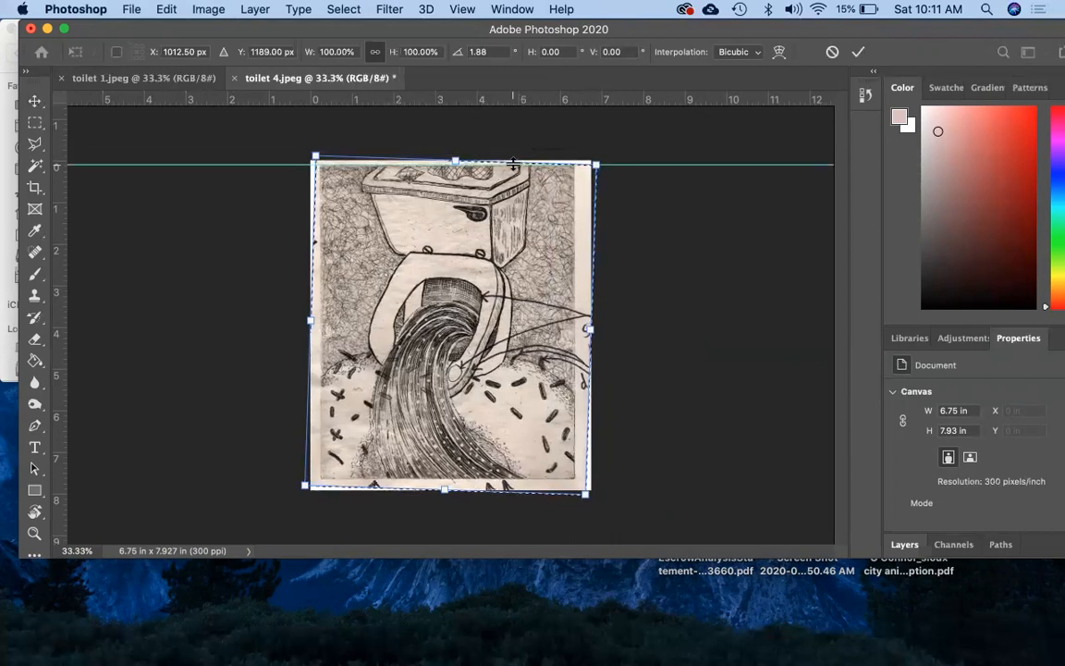
pyautogui.press('Return')
pyautogui.press('super+d')
pyautogui.click(335, 10)
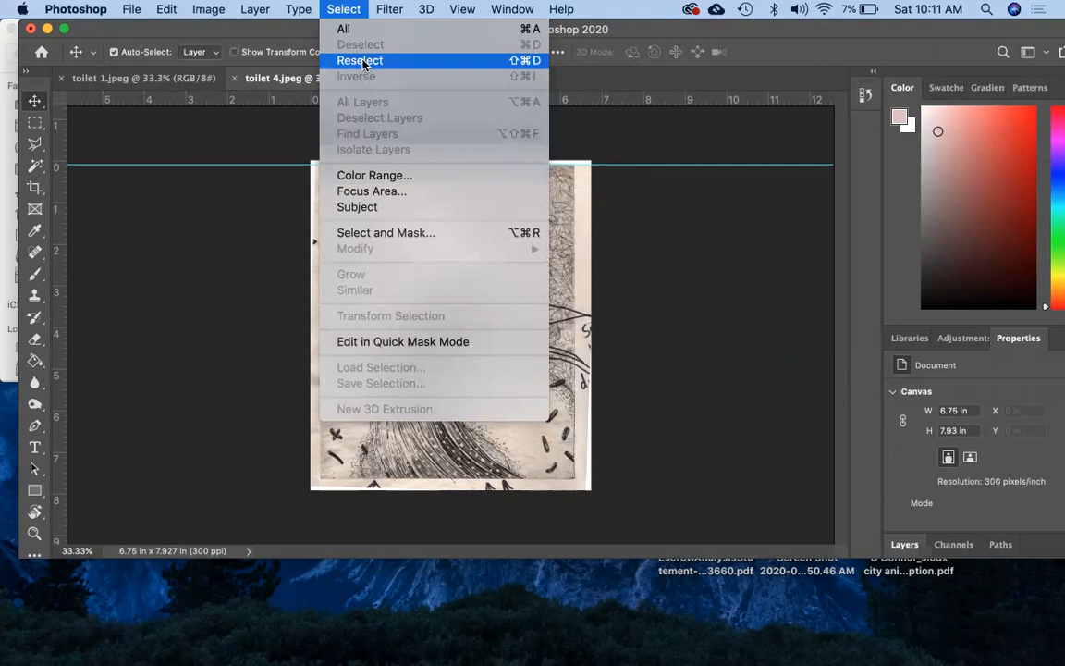
pyautogui.click(324, 11)
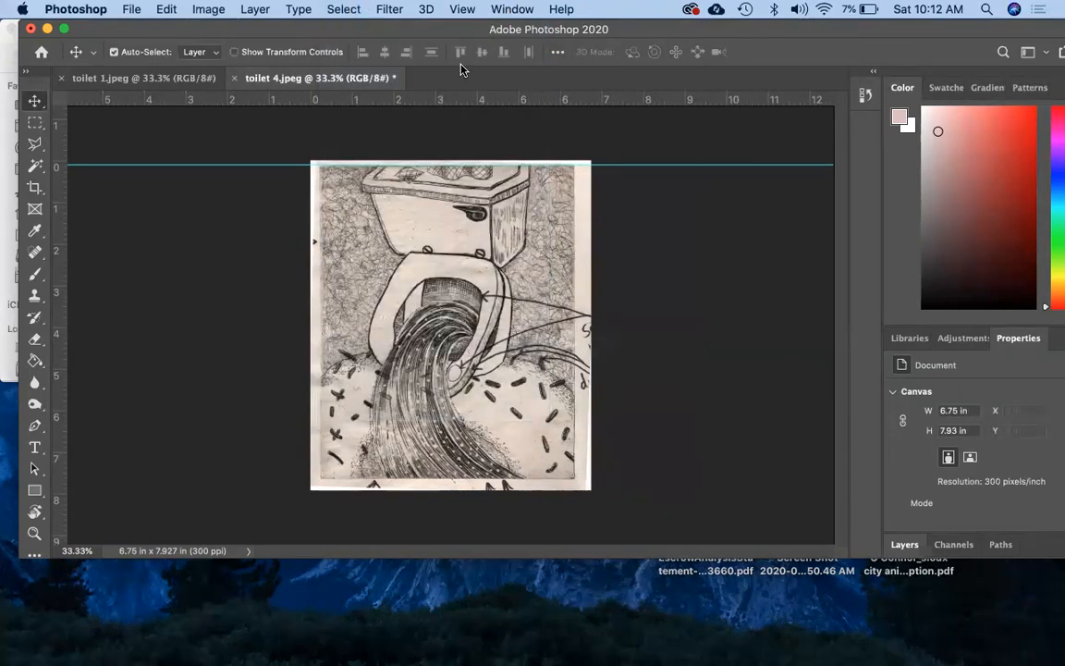
# - Copy the entire toilet 1.jpeg image and paste it as a new layer over the print in toilet 4.jpeg
pyautogui.press('super+equal')
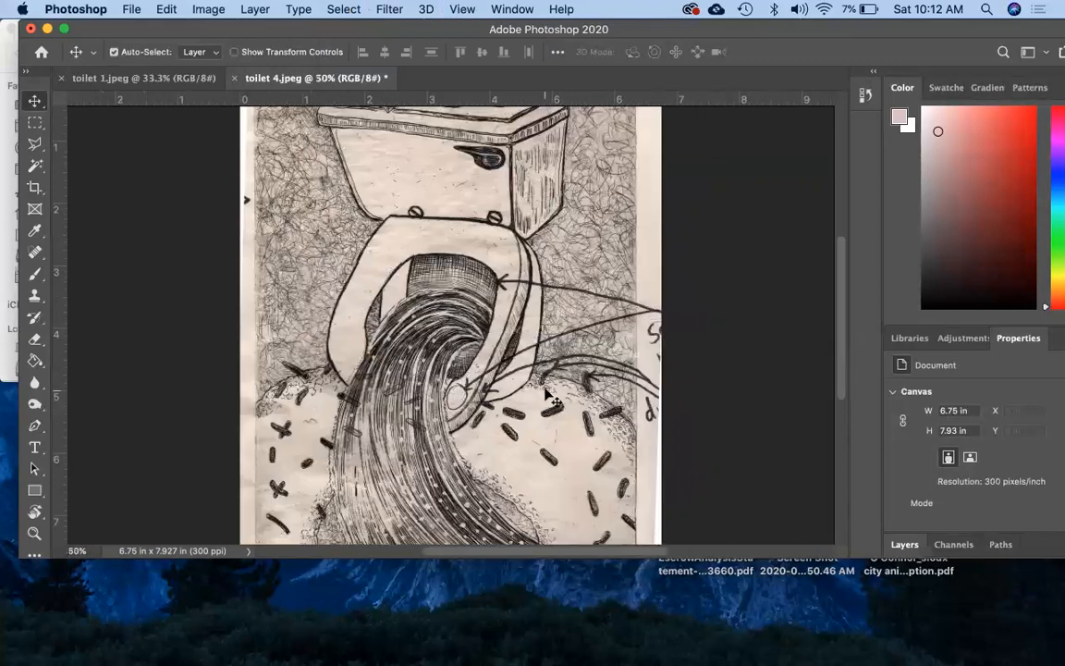
pyautogui.moveTo(734, 555); pyautogui.dragTo(739, 653)
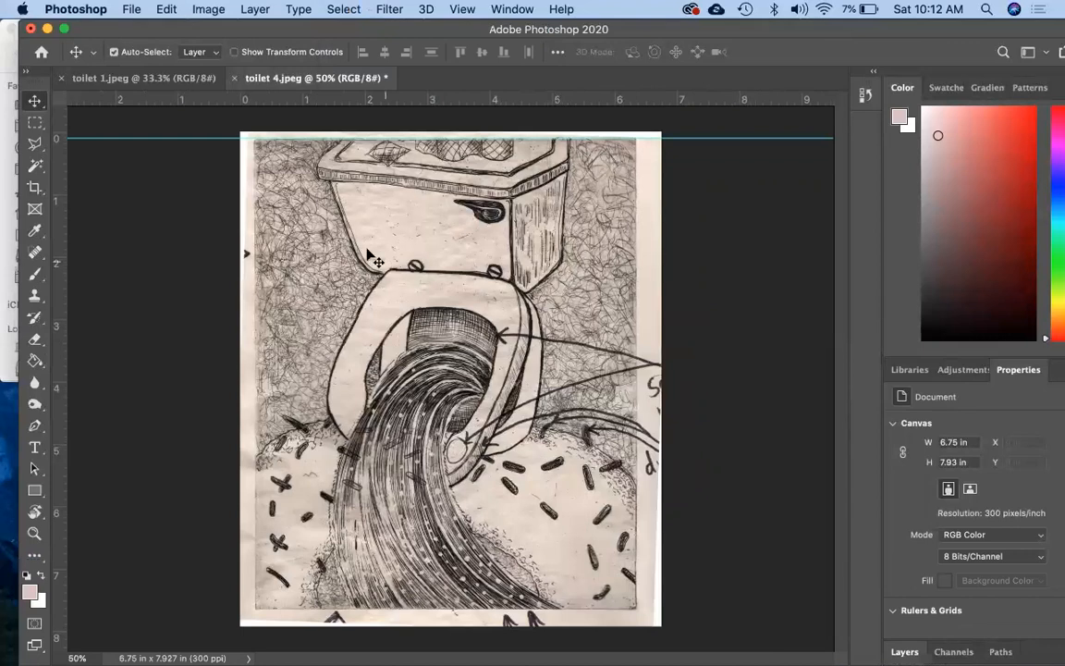
pyautogui.click(155, 78)
pyautogui.press('super+a')
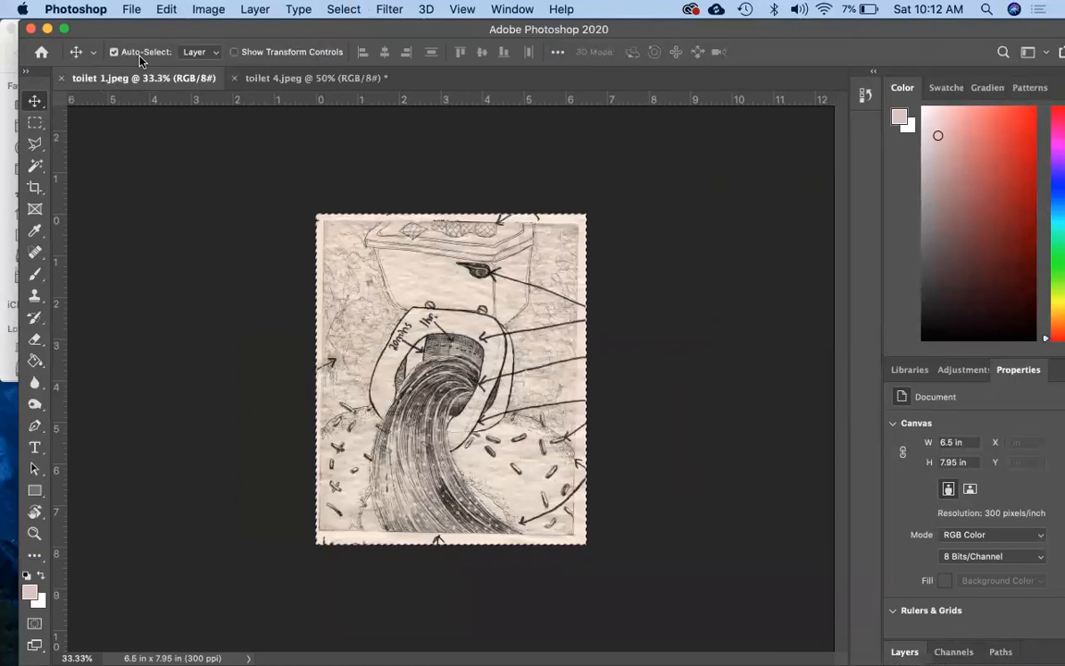
pyautogui.click(166, 9)
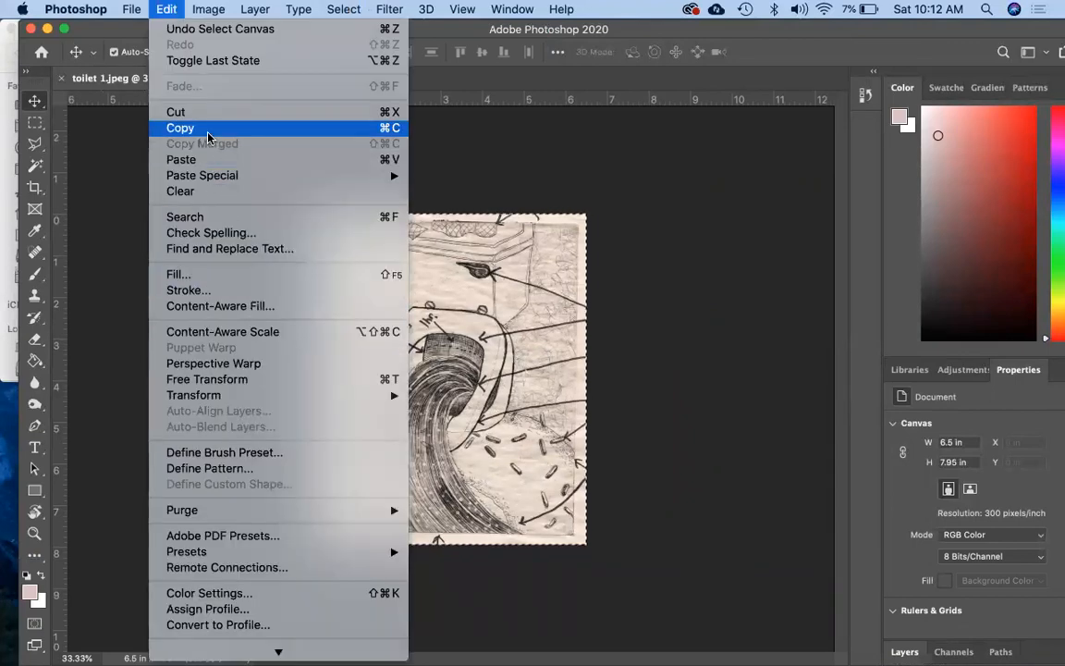
pyautogui.click(166, 9)
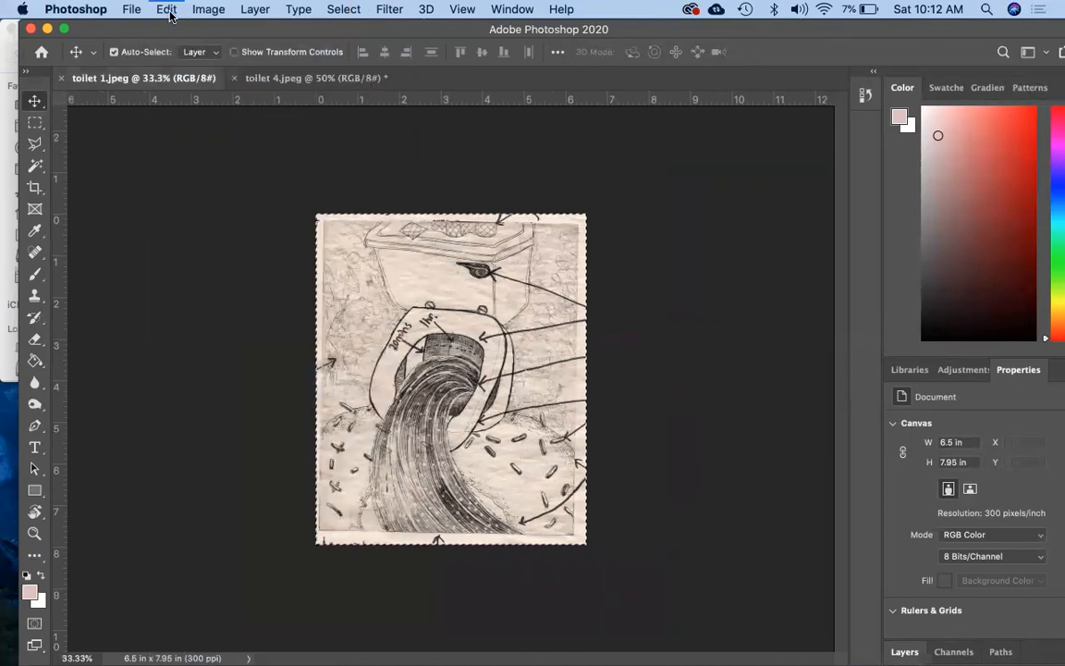
pyautogui.click(328, 80)
pyautogui.press('super+v')
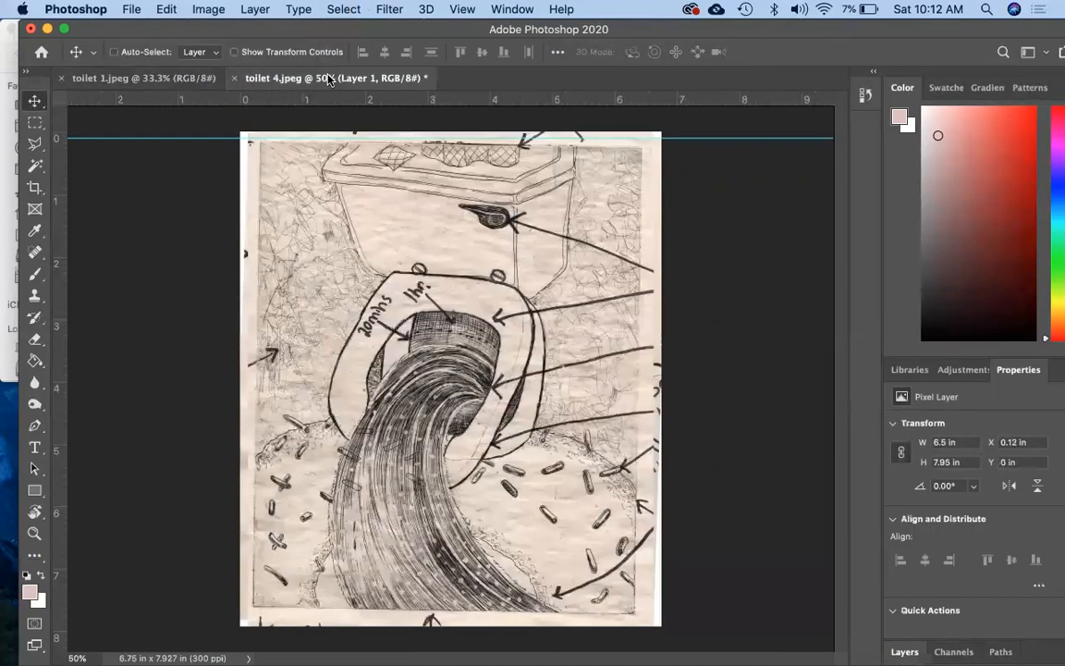
# - Rearrange the workspace and enlarge the layer list until Layer 1 and Background are both fully shown
pyautogui.moveTo(802, 31); pyautogui.dragTo(750, 32)
pyautogui.click(166, 9)
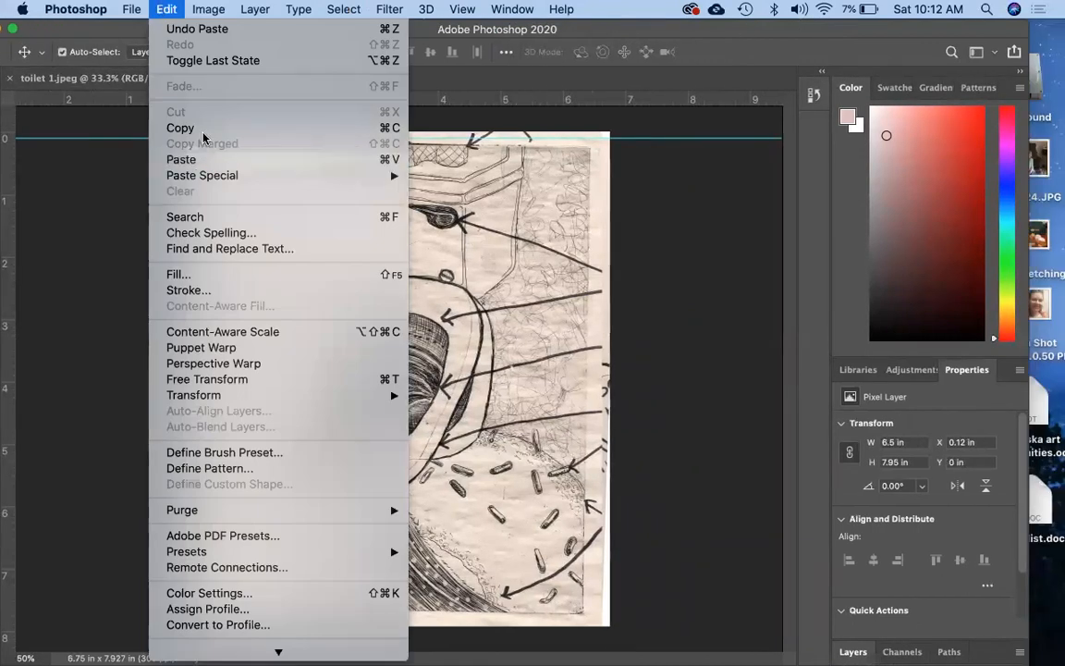
pyautogui.click(172, 13)
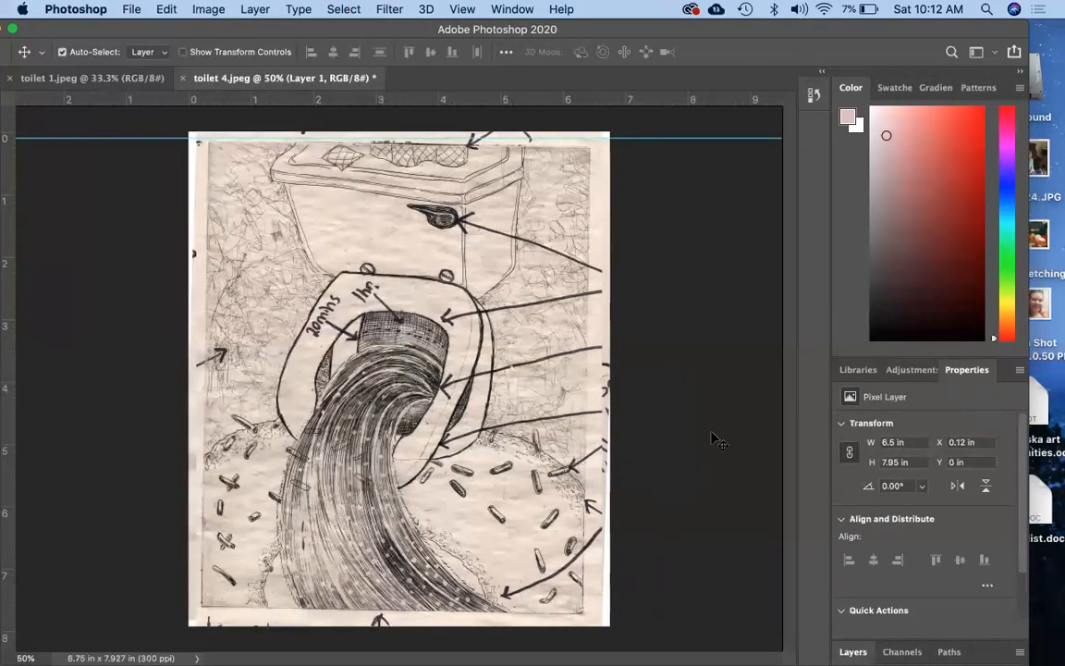
pyautogui.scroll(-2, 920, 424)
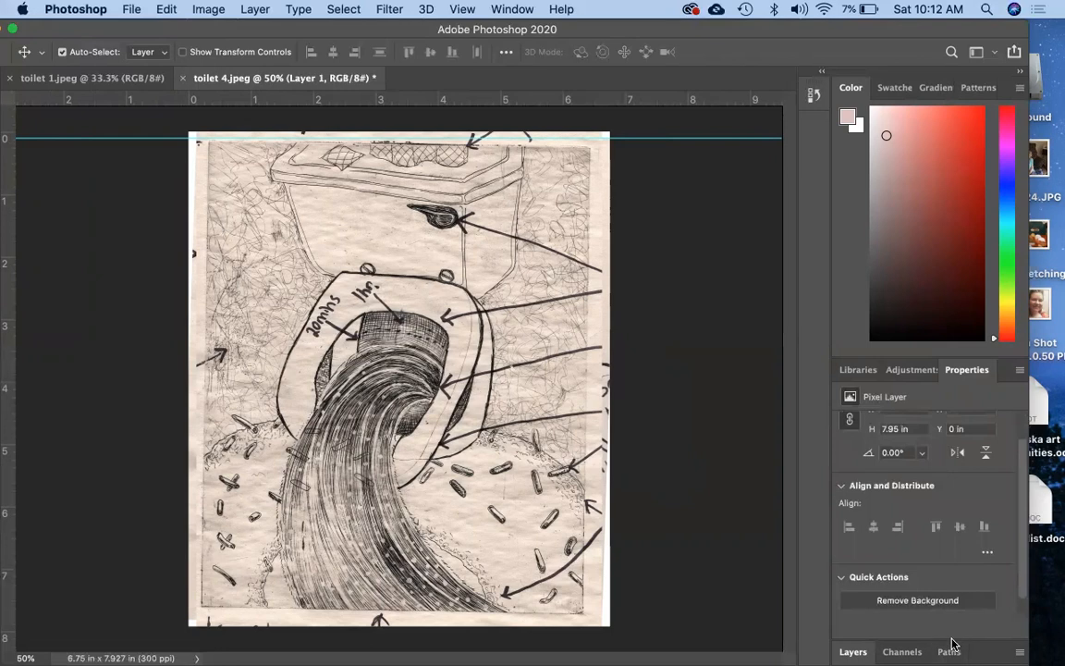
pyautogui.scroll(-1, 982, 598)
pyautogui.scroll(2, 985, 623)
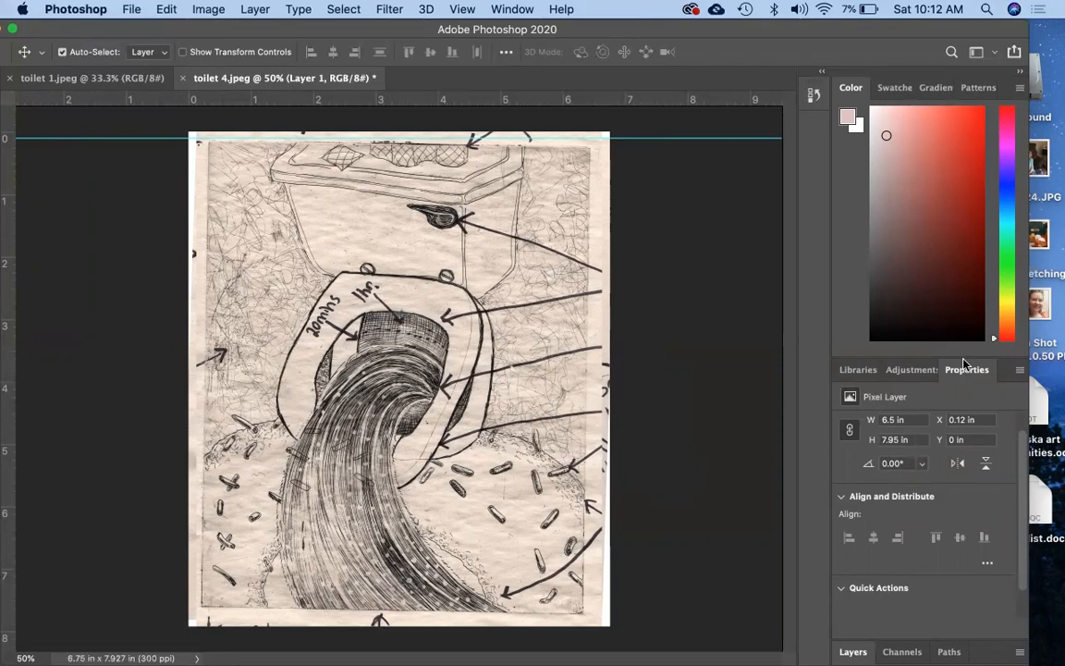
pyautogui.moveTo(962, 356); pyautogui.dragTo(944, 177)
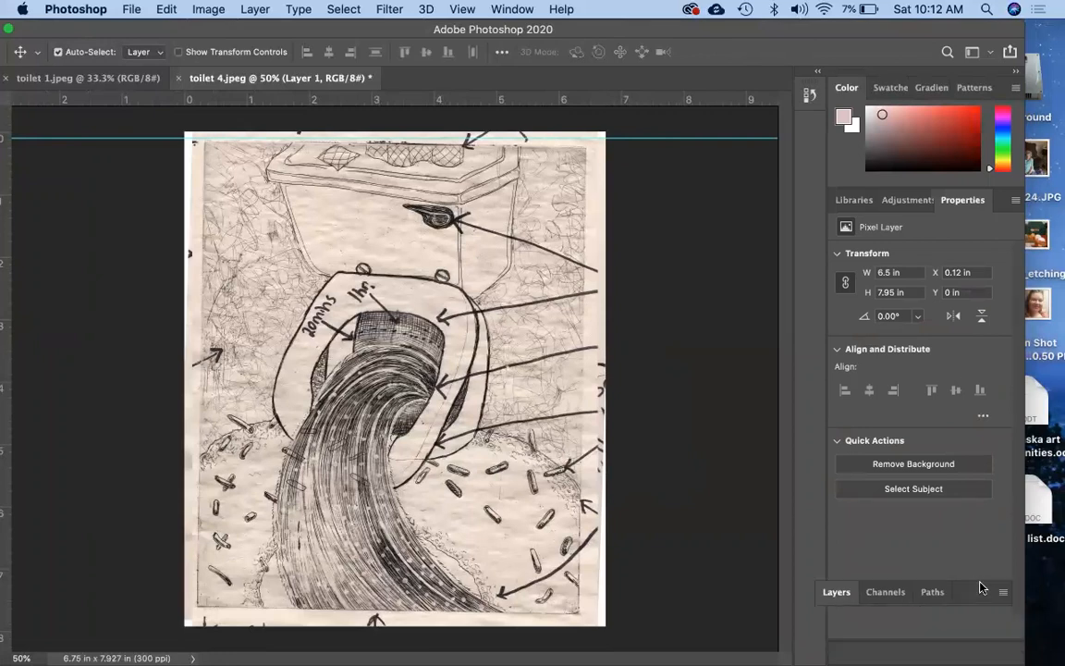
pyautogui.moveTo(991, 641); pyautogui.dragTo(993, 555)
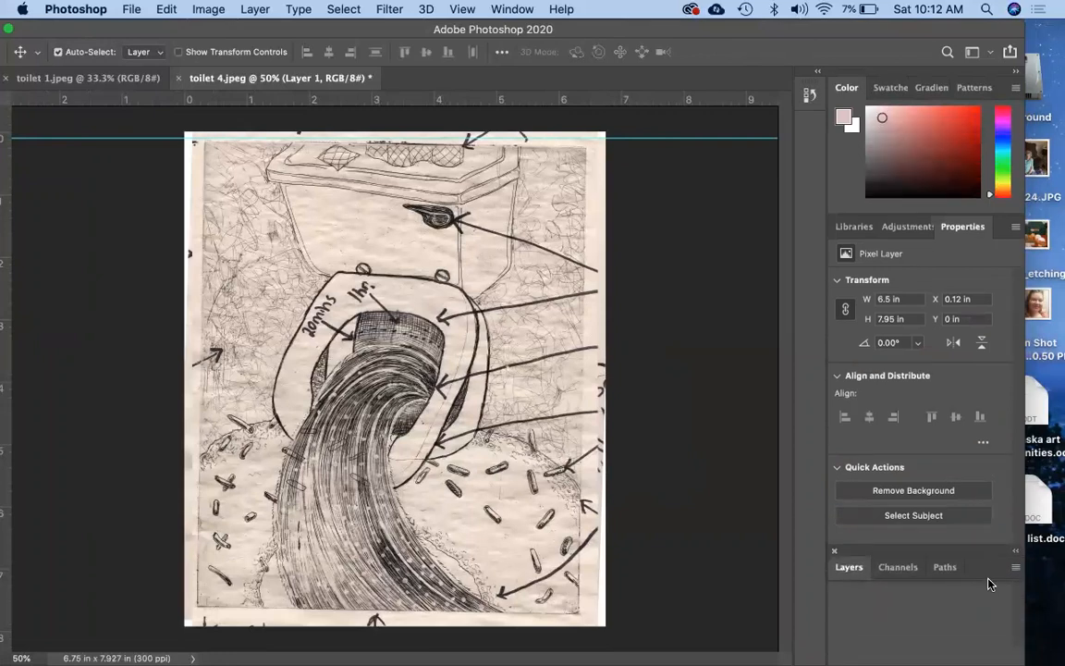
pyautogui.click(851, 573)
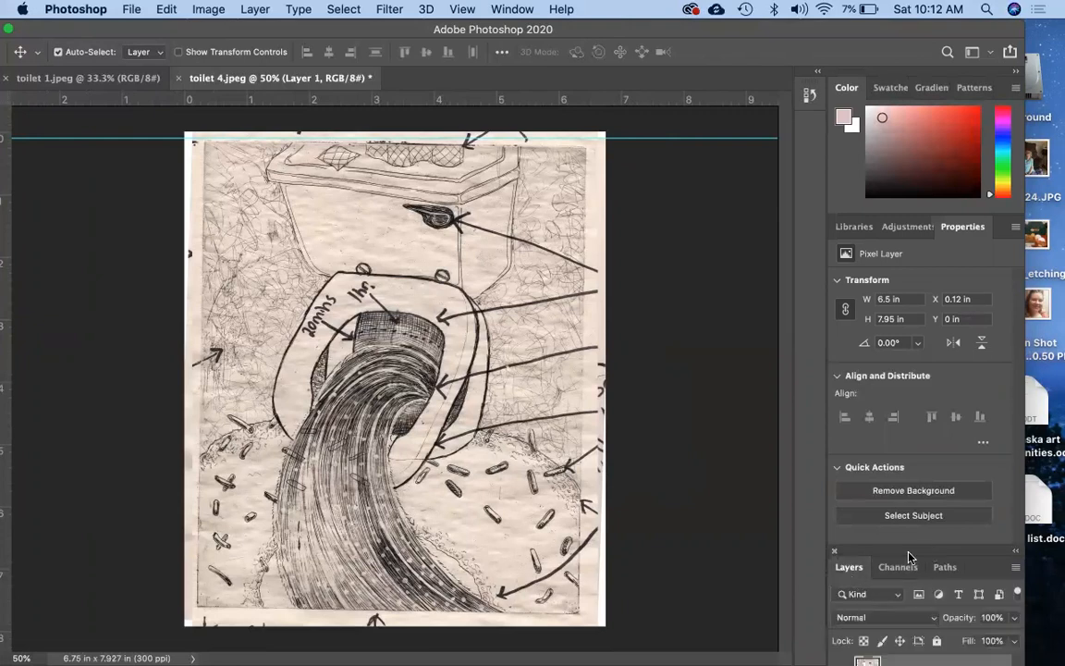
pyautogui.moveTo(915, 553); pyautogui.dragTo(917, 435)
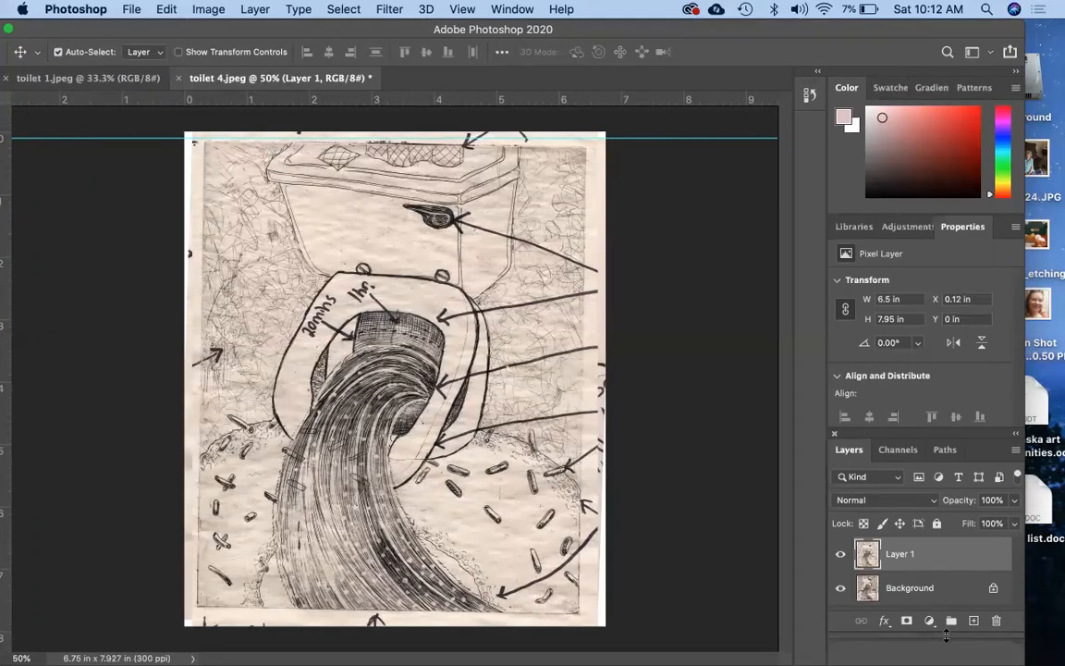
pyautogui.moveTo(946, 636); pyautogui.dragTo(948, 665)
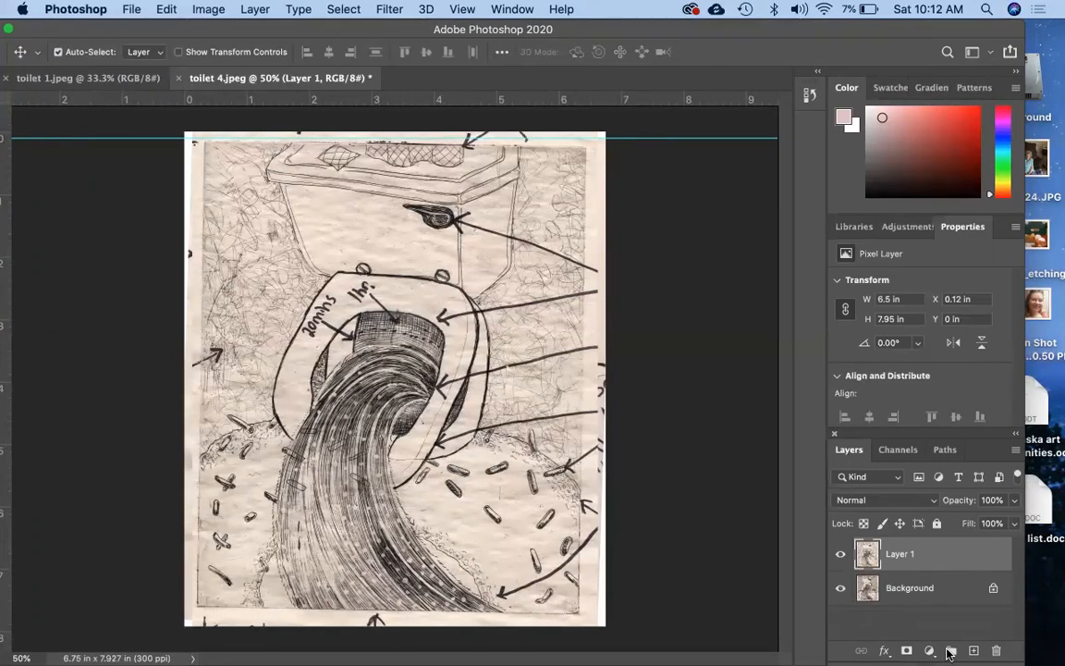
# - Toggle the visibility of Layer 1 repeatedly to compare the alignment and detail of the two print states
pyautogui.click(844, 554)
pyautogui.click(844, 555)
pyautogui.click(844, 555)
pyautogui.click(845, 555)
pyautogui.click(841, 554)
pyautogui.click(841, 554)
pyautogui.click(841, 555)
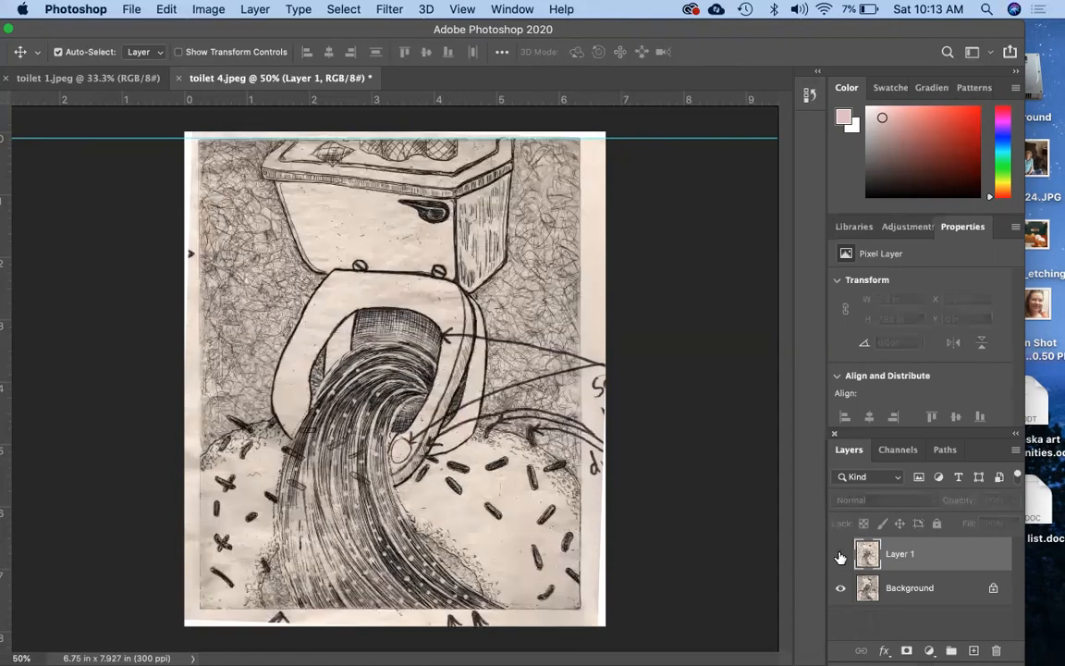
pyautogui.click(840, 555)
pyautogui.click(841, 554)
pyautogui.click(841, 555)
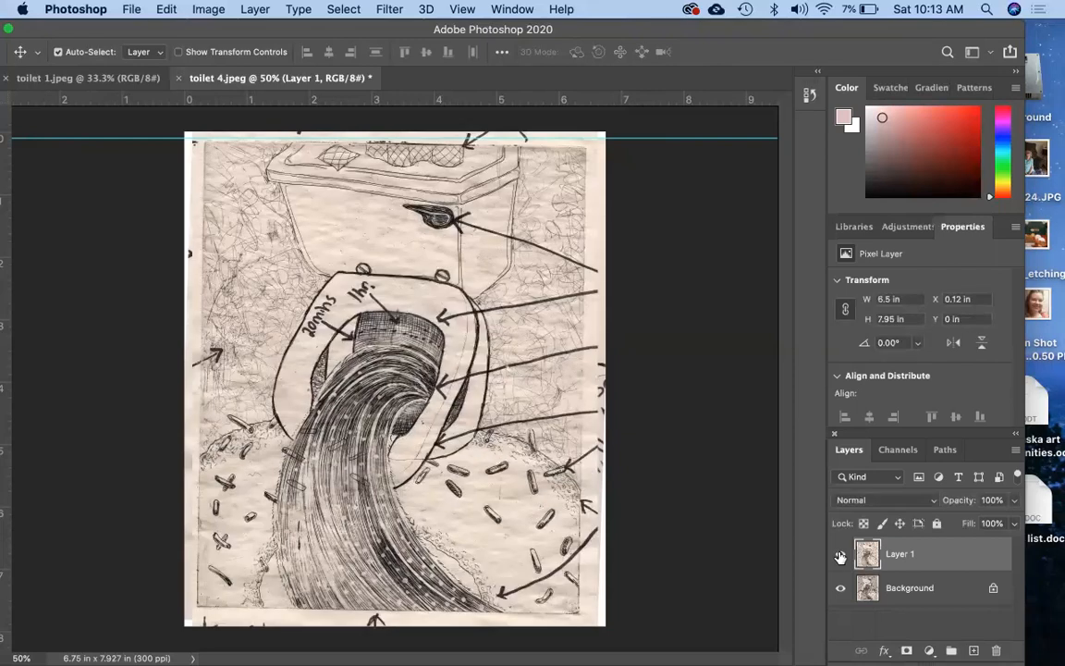
pyautogui.click(841, 555)
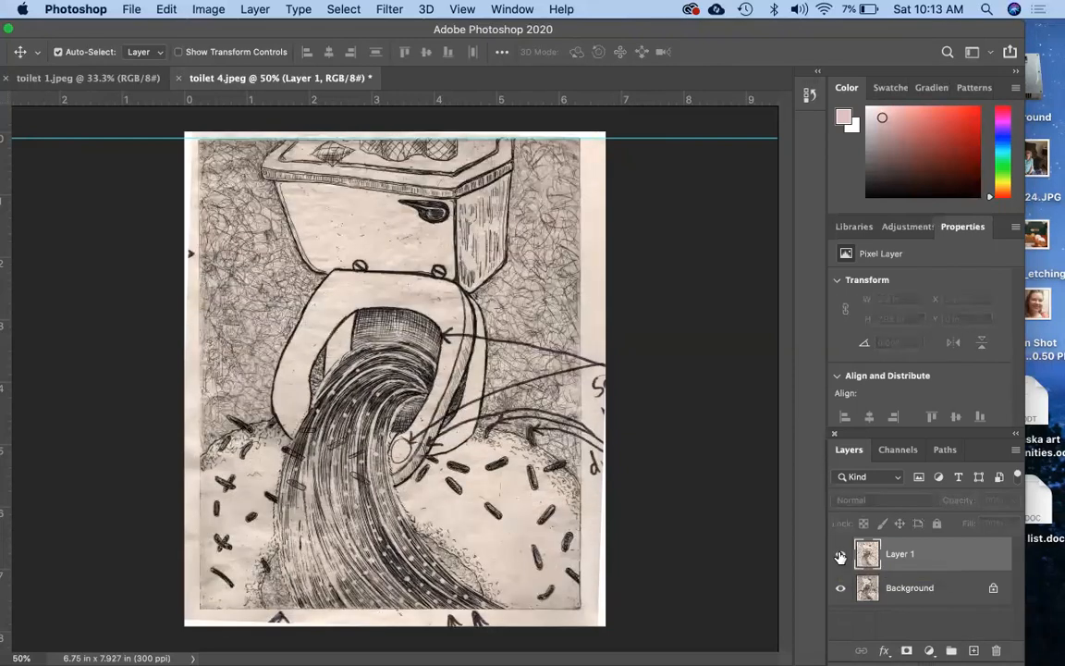
pyautogui.click(840, 555)
pyautogui.click(841, 556)
pyautogui.click(840, 556)
pyautogui.click(840, 555)
pyautogui.click(840, 556)
pyautogui.click(840, 556)
pyautogui.click(841, 556)
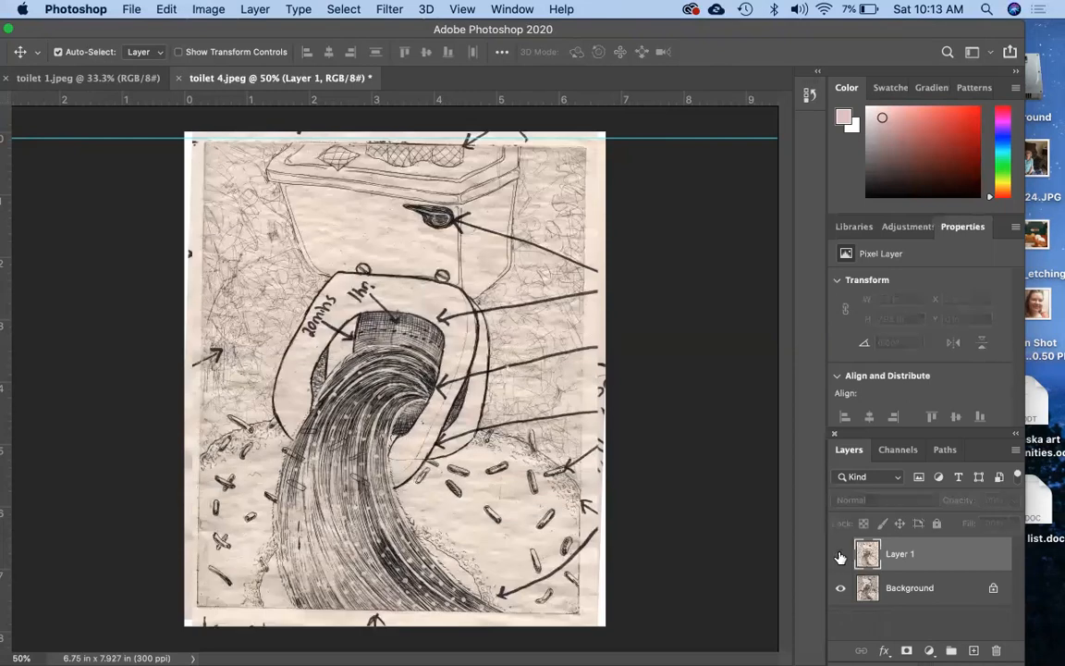
pyautogui.click(841, 556)
pyautogui.click(840, 555)
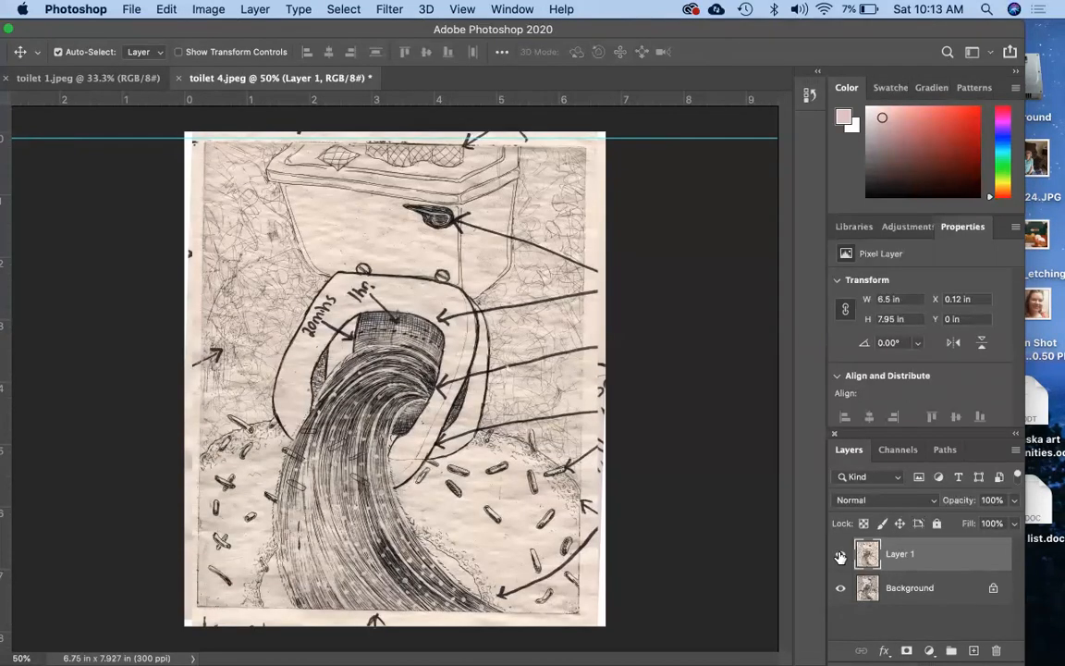
# - Hide Layer 1 and convert the locked Background into a regular layer named Layer 0
pyautogui.click(840, 555)
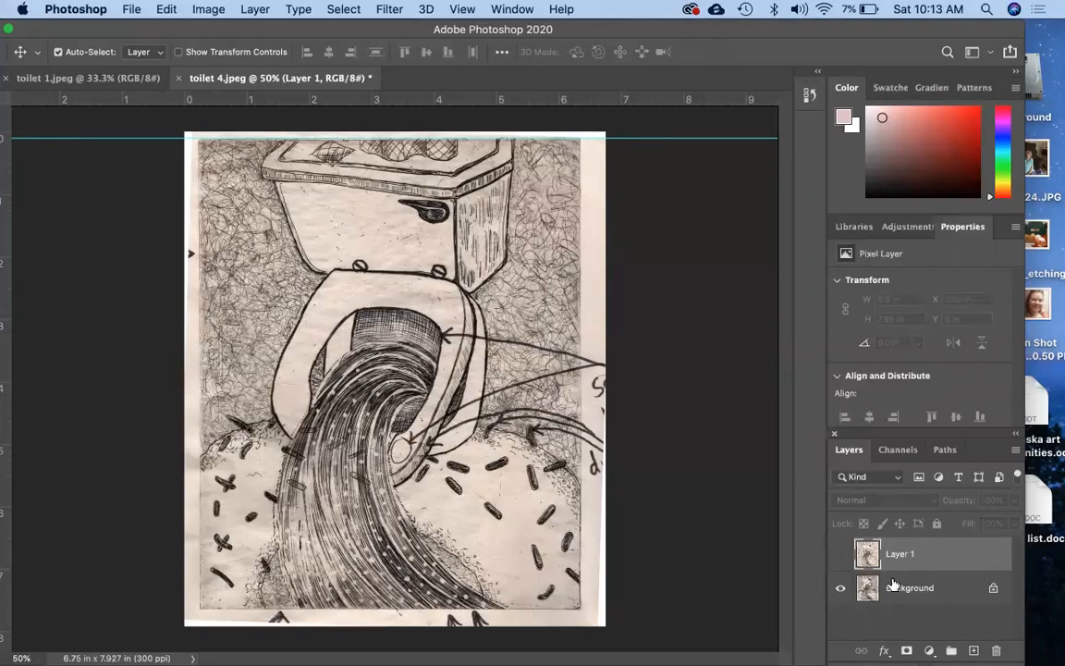
pyautogui.click(913, 593)
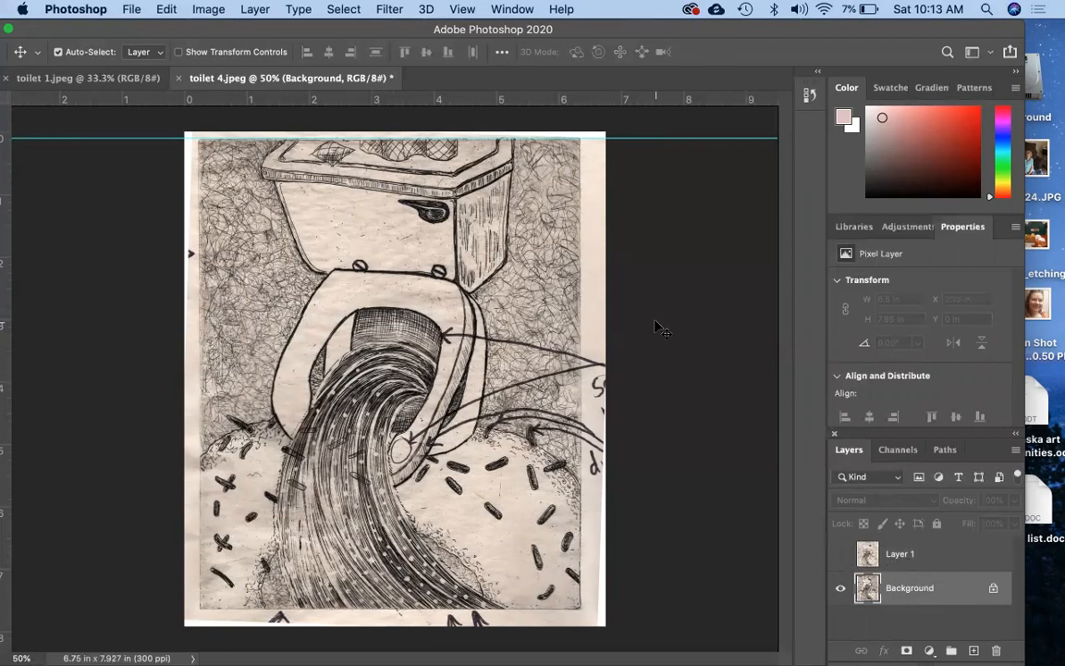
pyautogui.doubleClick(927, 601)
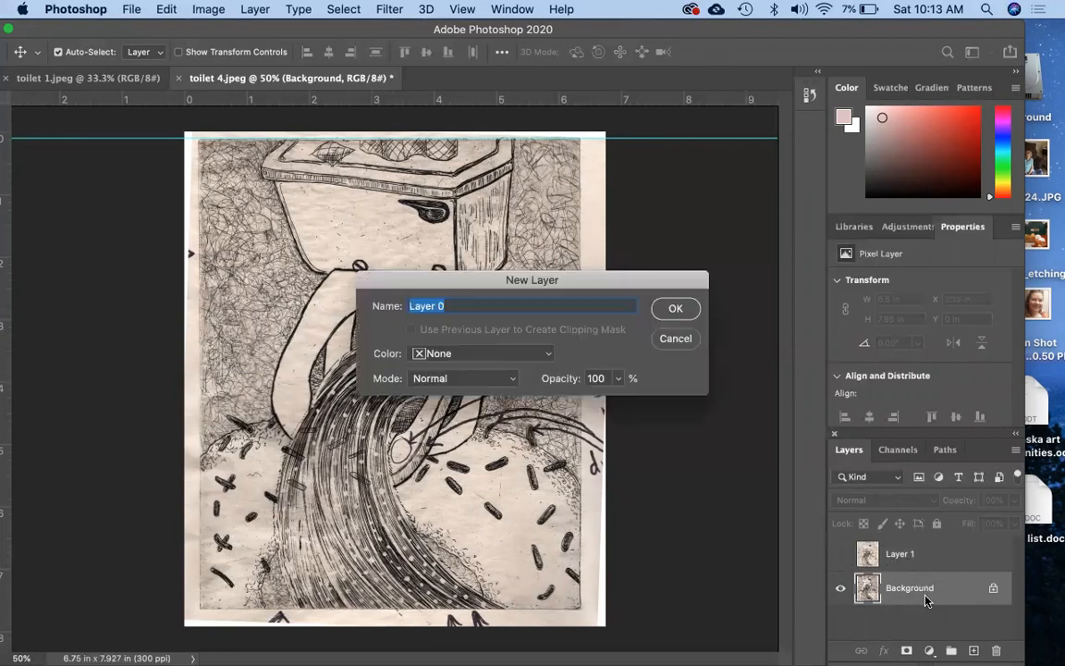
pyautogui.click(674, 311)
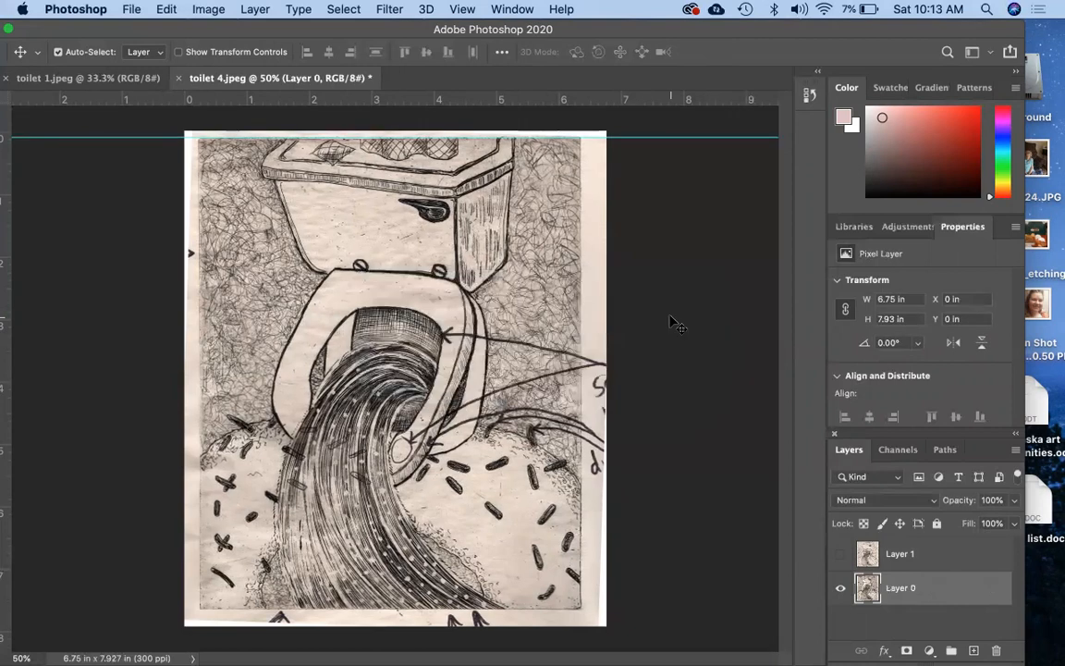
# - Create a new layer above Layer 0 and name it "ckibe stamping"
pyautogui.click(976, 648)
pyautogui.doubleClick(901, 588)
pyautogui.write('ck')
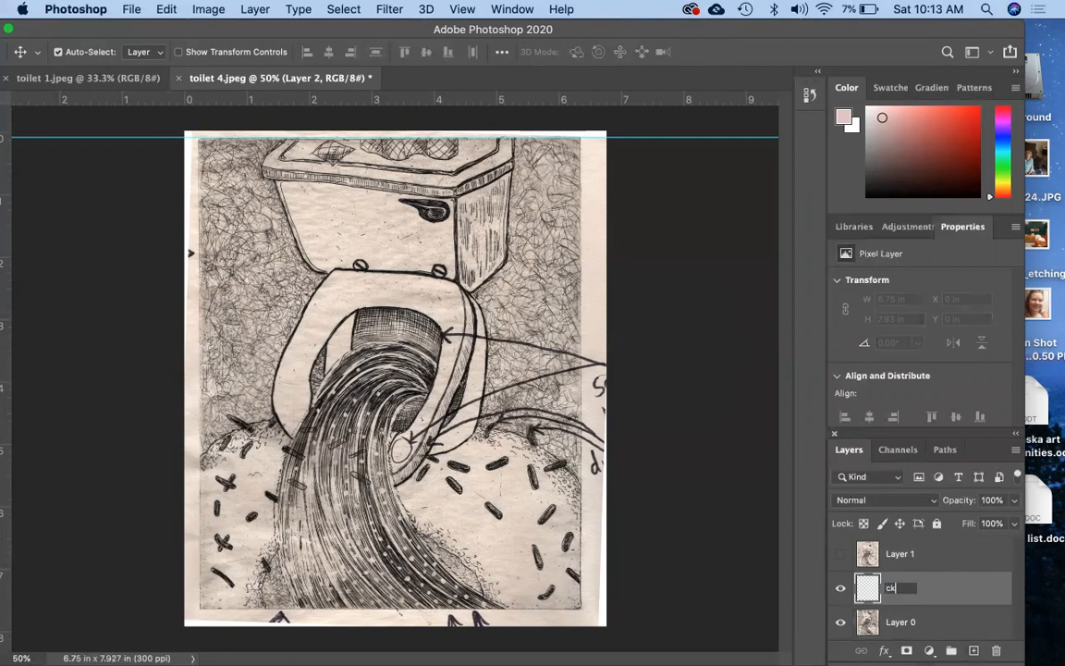
pyautogui.write('ibe stamping')
pyautogui.press('Return')
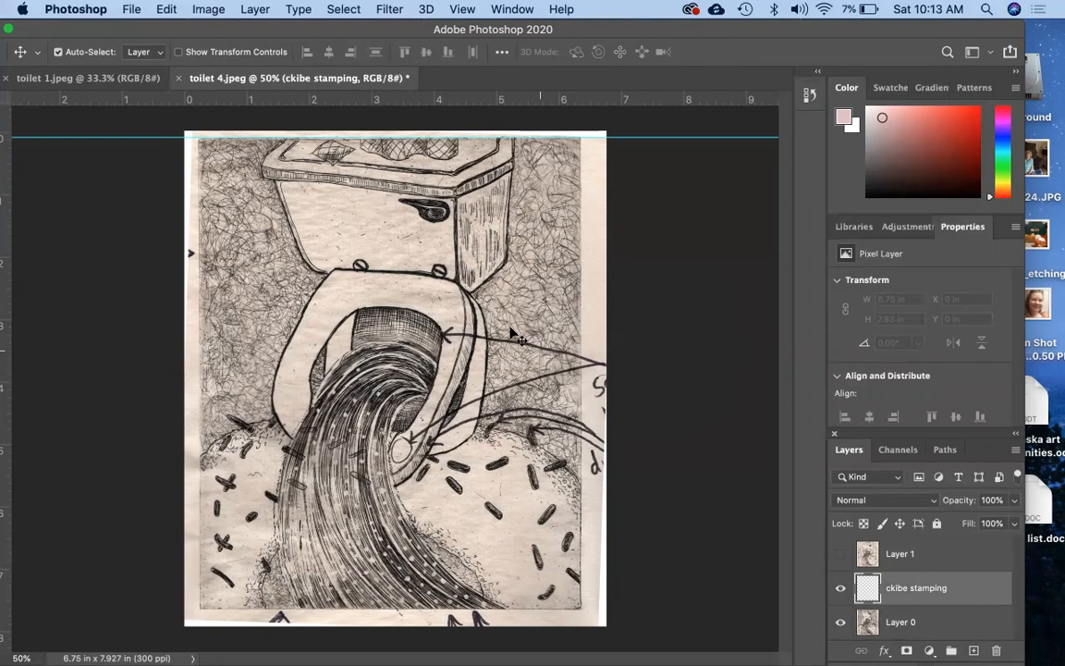
# - Bring the hidden tools into view, choose the Clone Stamp tool and set it to sample Current & Below
pyautogui.doubleClick(287, 25)
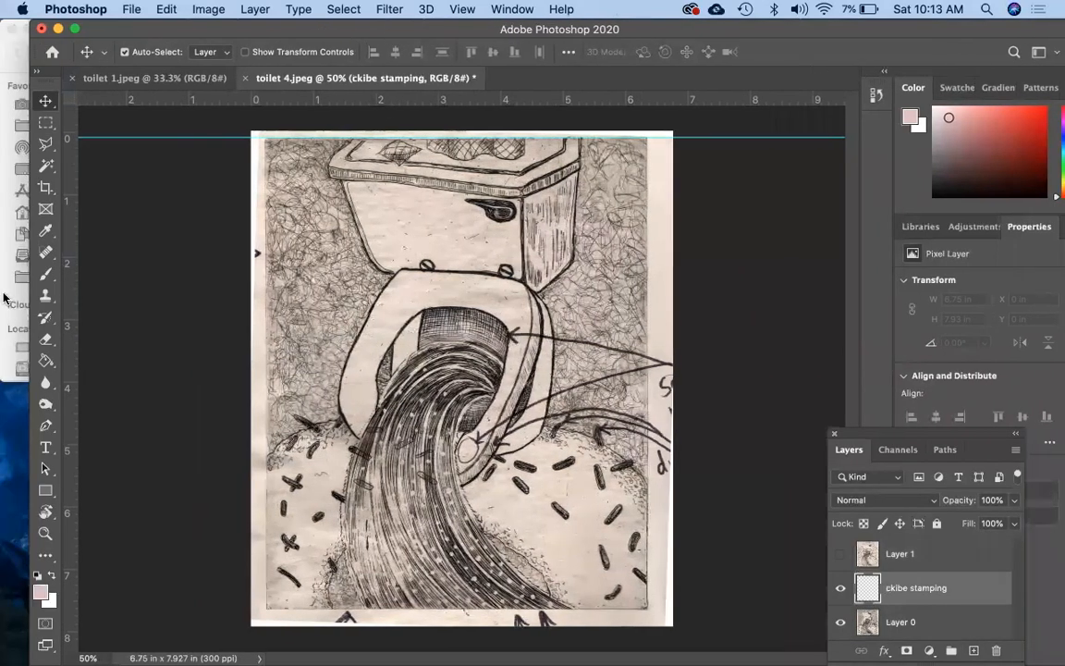
pyautogui.click(45, 295)
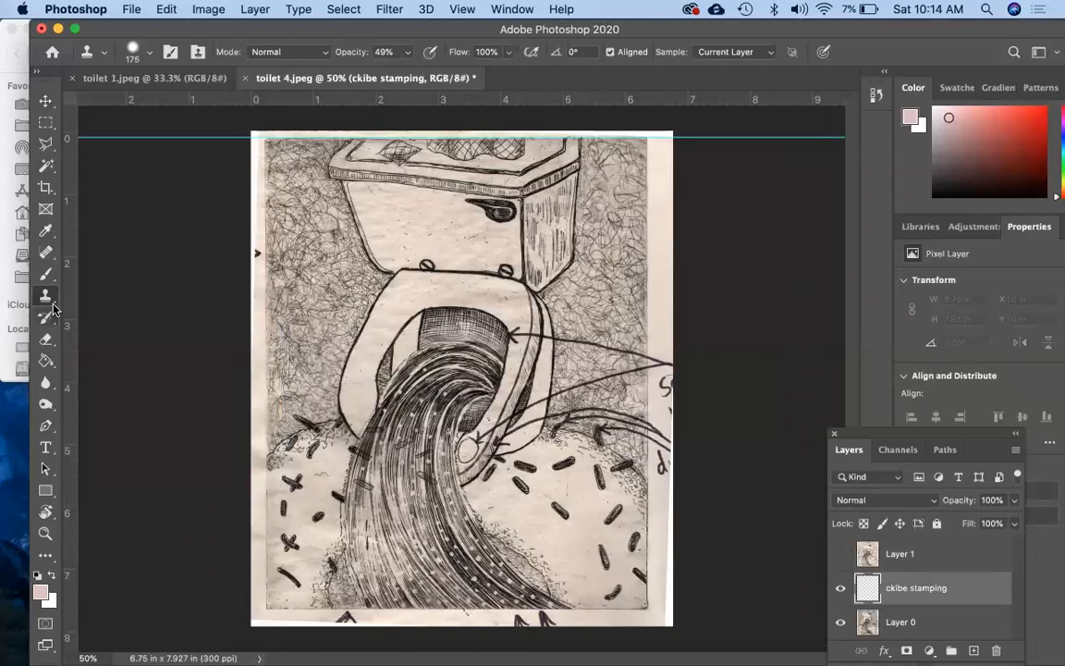
pyautogui.click(725, 53)
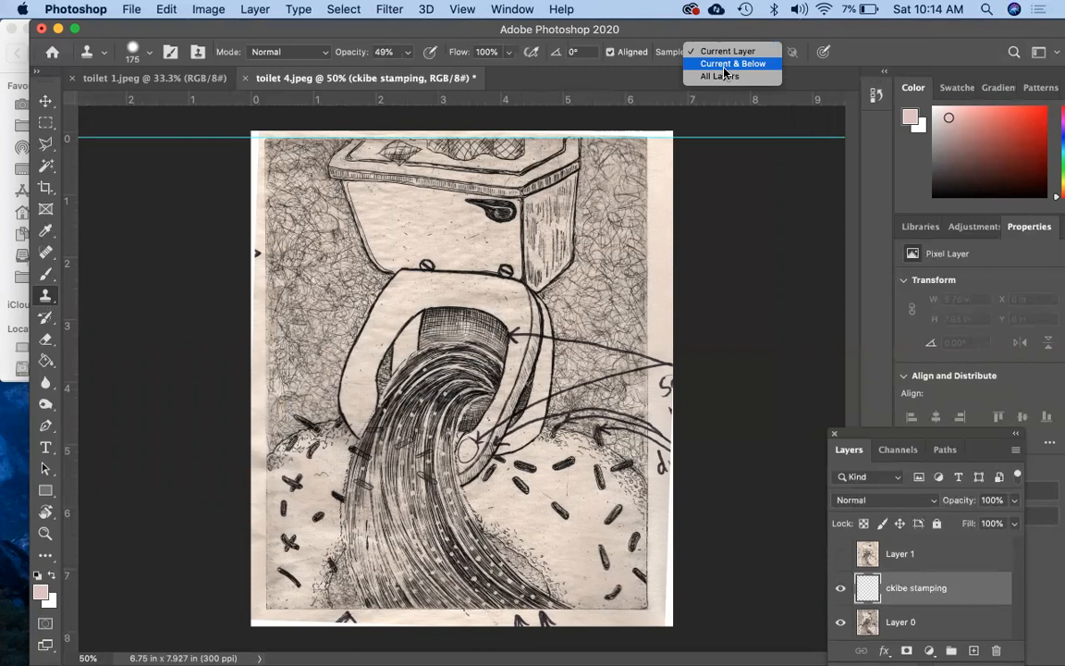
pyautogui.click(725, 65)
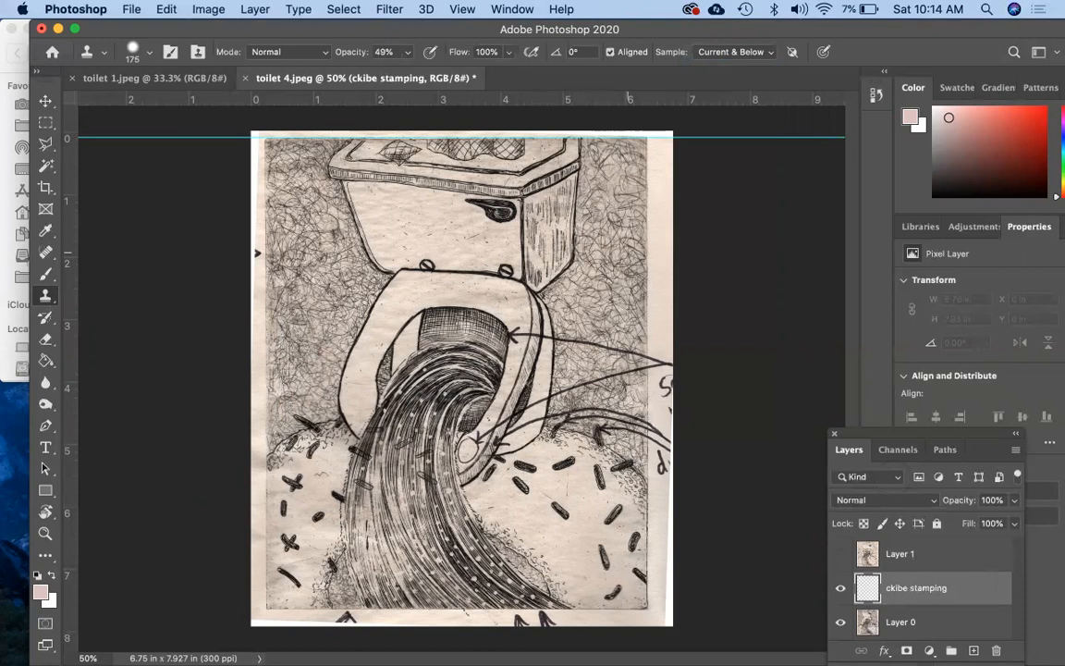
# - Set the Clone Stamp to a Soft Round brush with about 58% hardness and 100% opacity
pyautogui.click(137, 54)
pyautogui.click(180, 143)
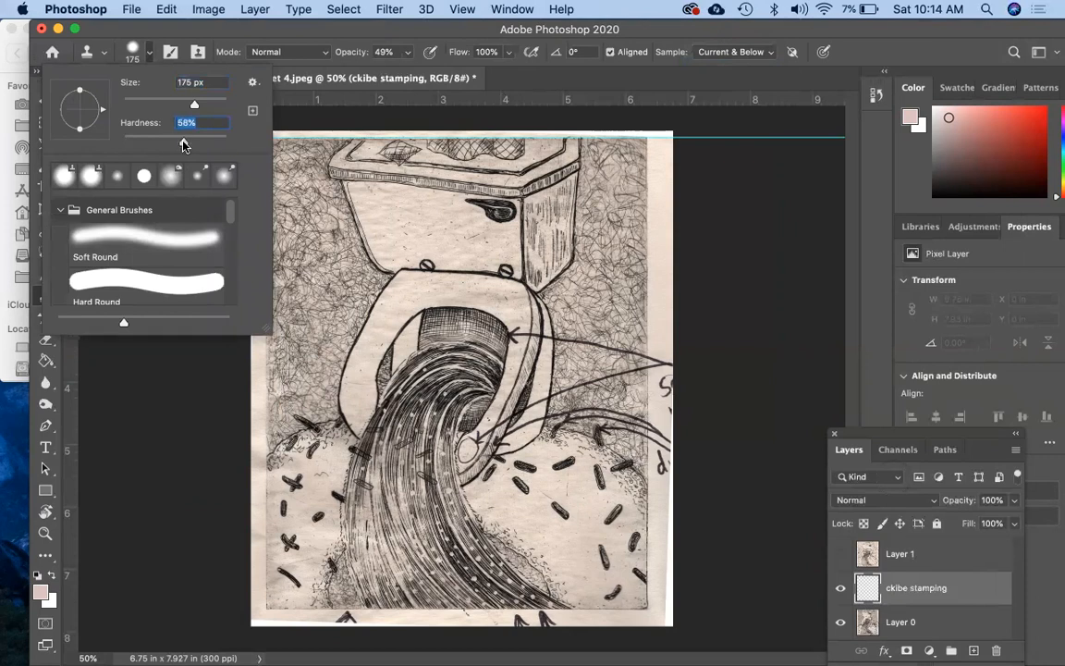
pyautogui.moveTo(184, 145); pyautogui.dragTo(181, 144)
pyautogui.click(146, 234)
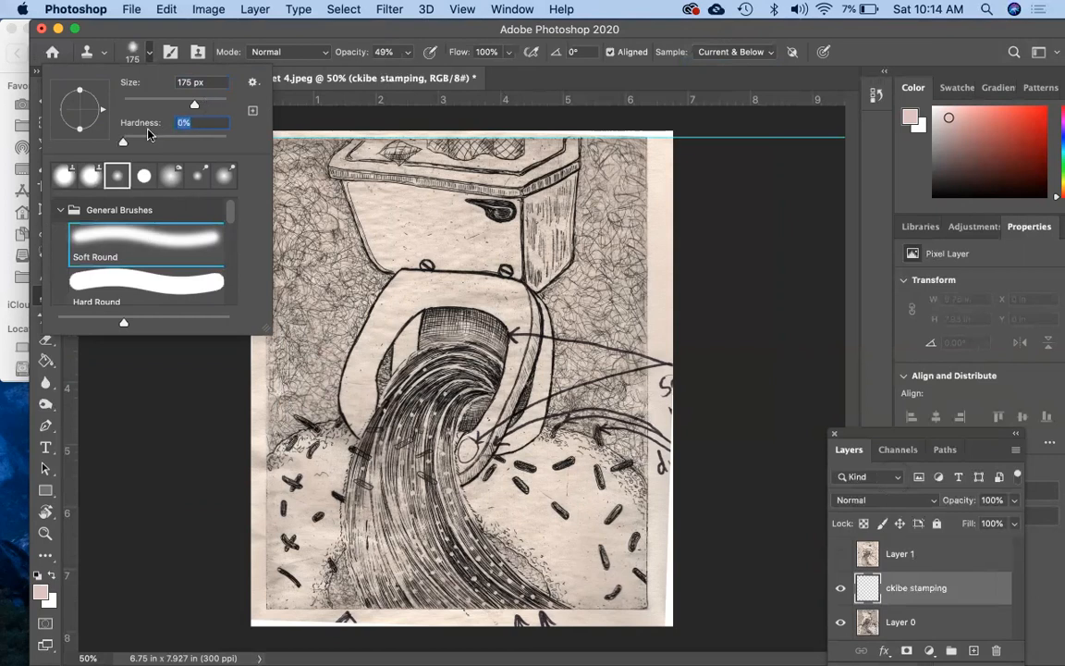
pyautogui.moveTo(123, 141); pyautogui.dragTo(185, 144)
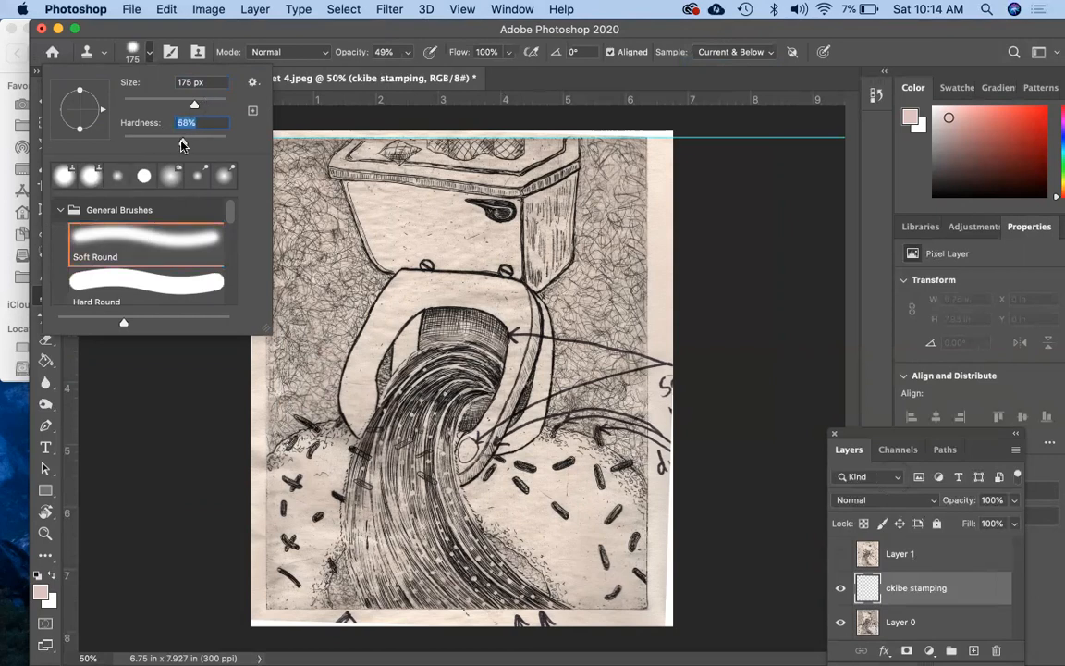
pyautogui.click(266, 29)
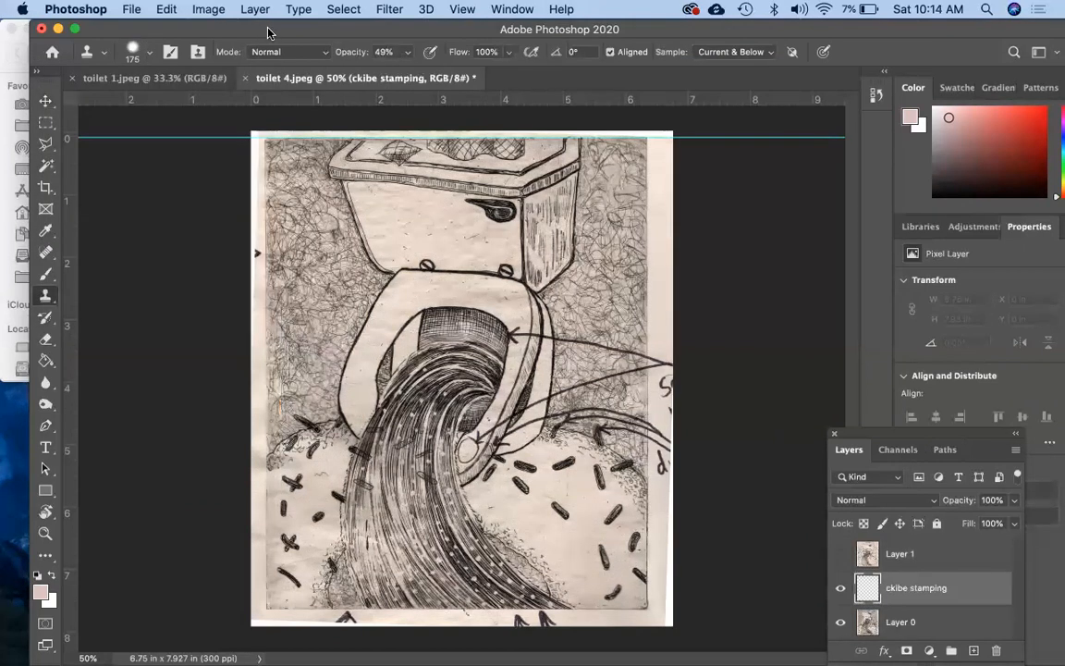
pyautogui.click(410, 52)
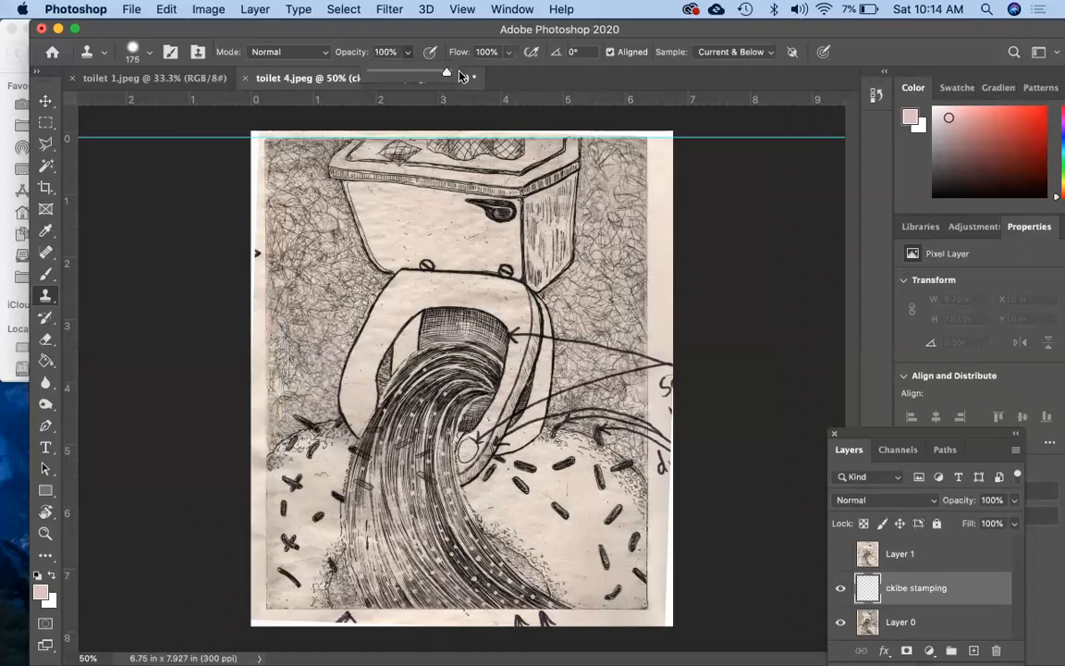
pyautogui.click(729, 373)
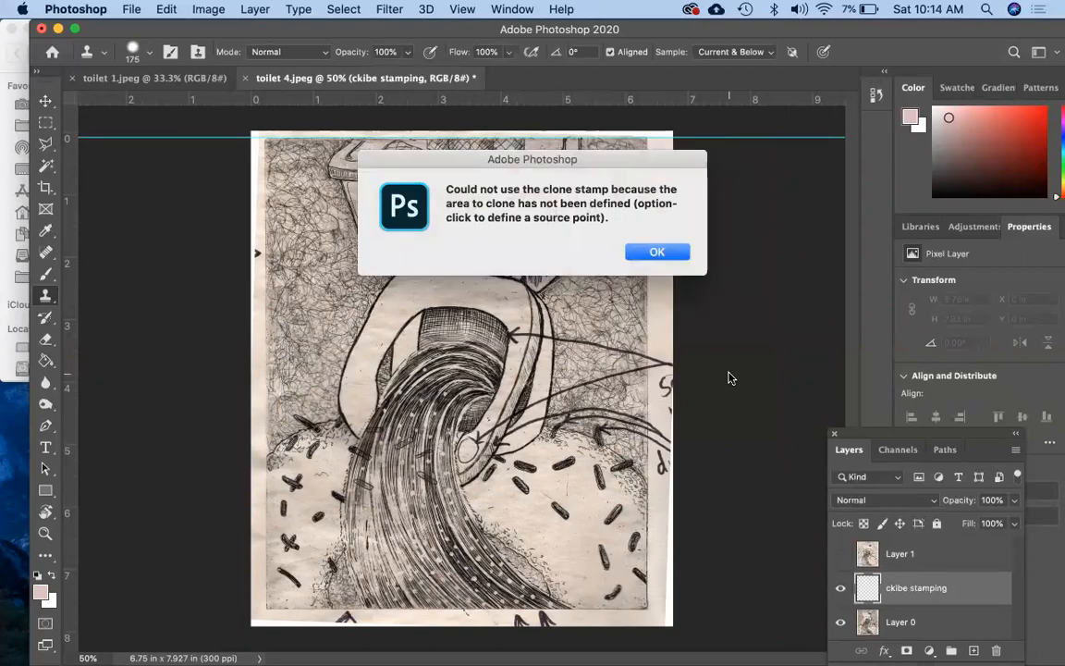
pyautogui.click(656, 253)
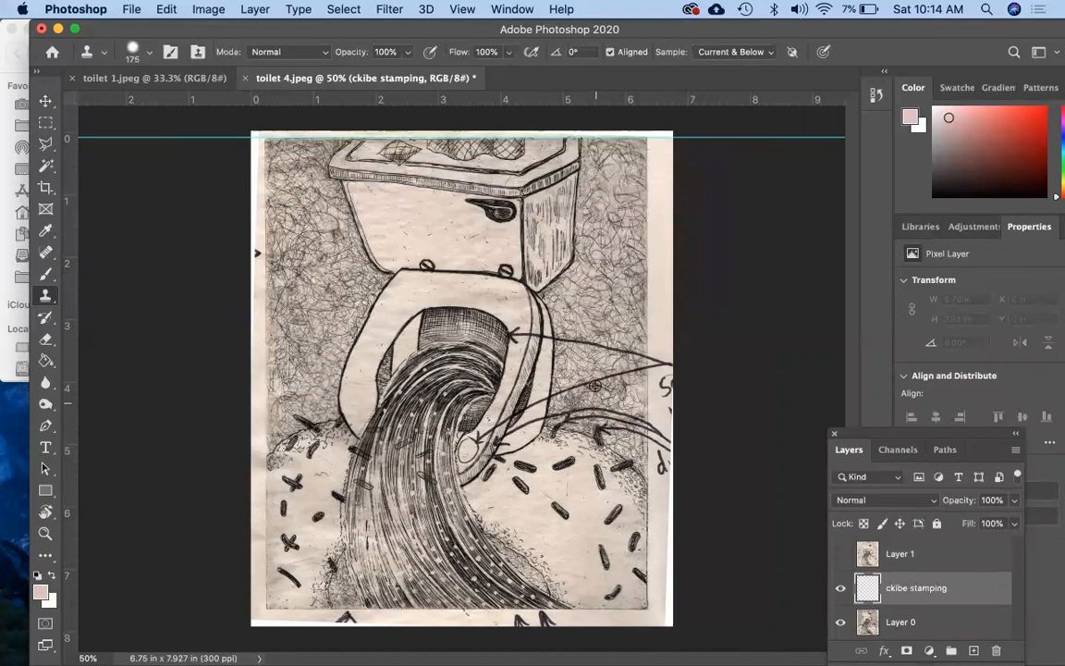
# - Reduce the brush to 80 px and clone scribbled background over the upper arrow line outside the toilet bowl
pyautogui.press('[')
pyautogui.press('[')
pyautogui.press('[')
pyautogui.press('[')
pyautogui.press('[')
pyautogui.moveTo(597, 343); pyautogui.dragTo(635, 339)
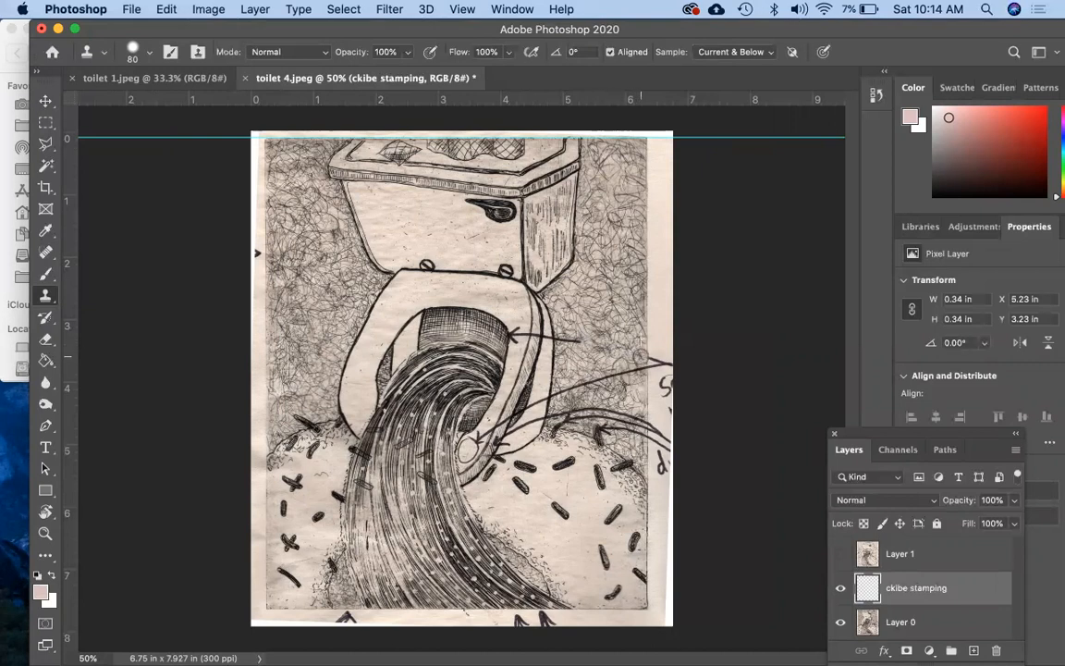
pyautogui.keyDown('alt'); pyautogui.click(582, 329); pyautogui.keyUp('alt')
pyautogui.click(576, 341)
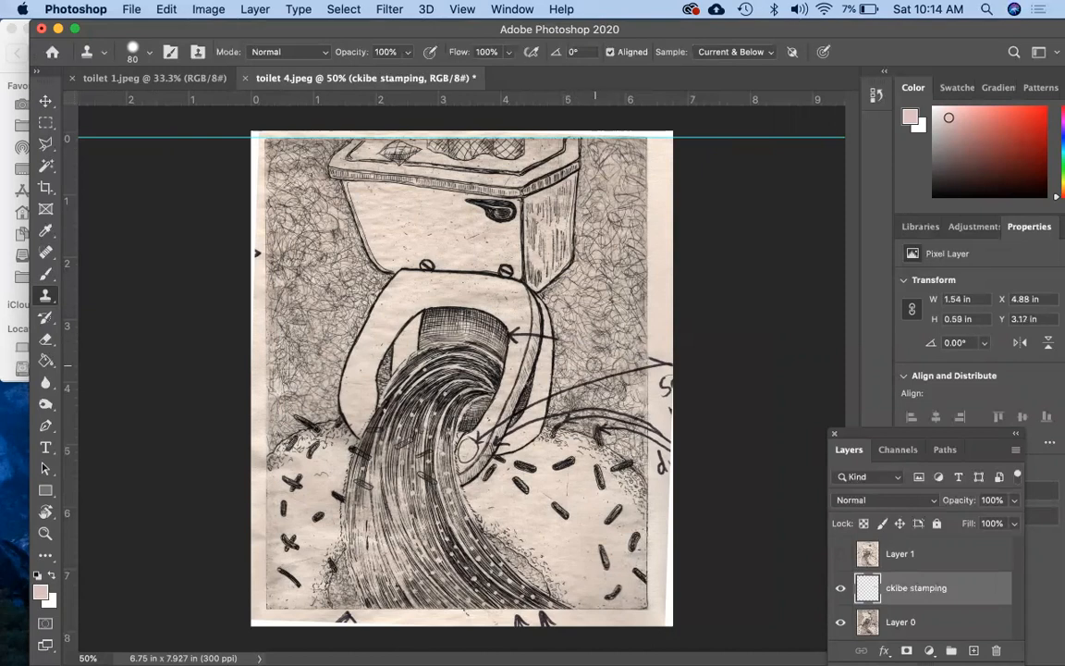
# - Clone scribbled background over the second handwritten line, working from the plate edge towards the bowl
pyautogui.keyDown('alt'); pyautogui.click(595, 365); pyautogui.keyUp('alt')
pyautogui.click(602, 378)
pyautogui.moveTo(602, 378)
pyautogui.mouseDown()
pyautogui.moveTo(642, 367)
pyautogui.moveTo(553, 390)
pyautogui.moveTo(556, 400)
pyautogui.mouseUp()
pyautogui.press('super+z')
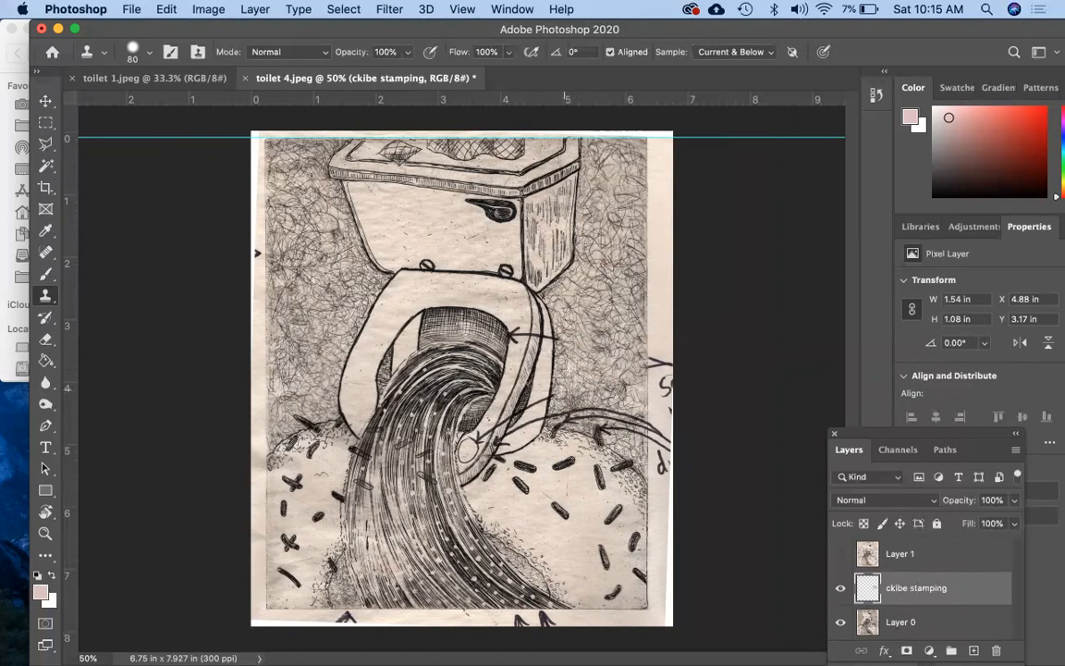
pyautogui.click(555, 395)
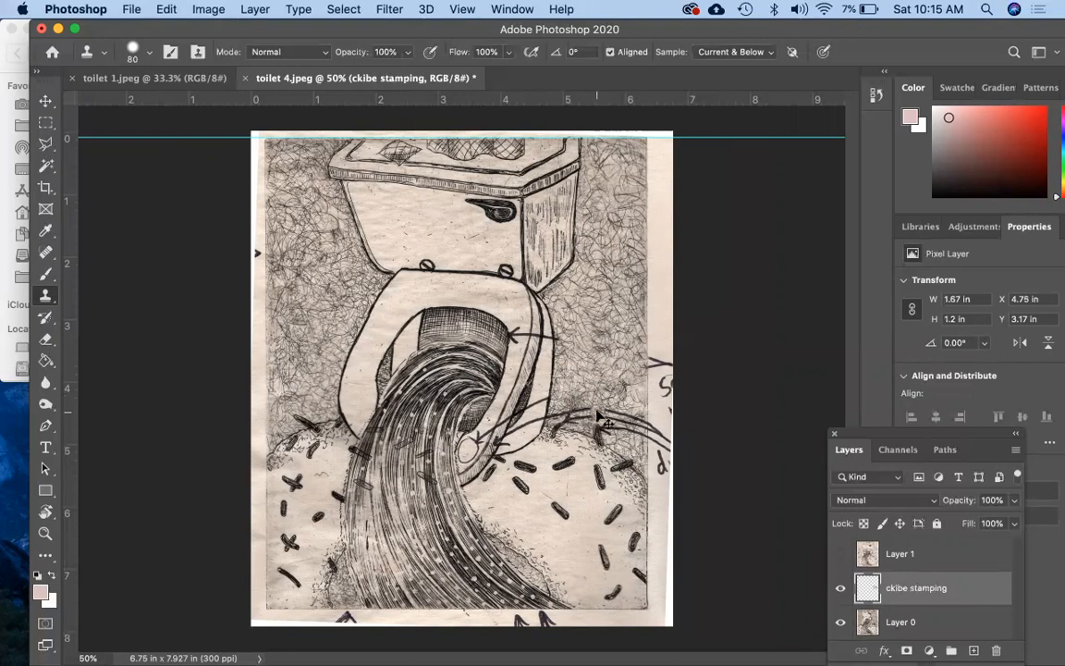
# - Select the background beside the bowl's outer edge with the Polygonal Lasso and clone away the upper arrow line's remainder there
pyautogui.press('super+equal')
pyautogui.press('super+equal')
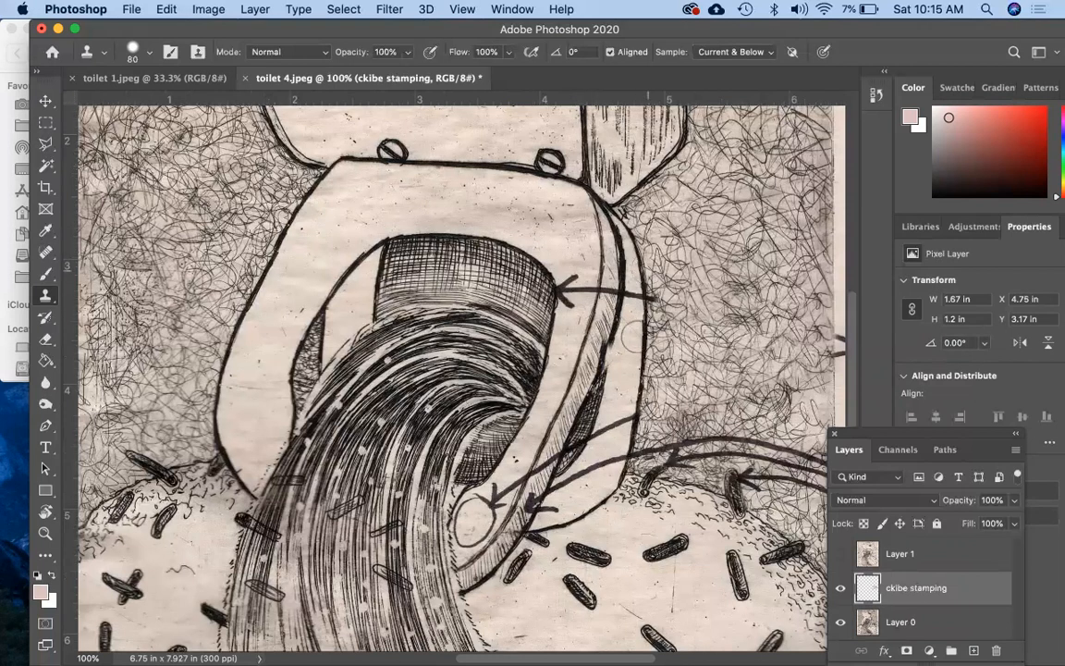
pyautogui.press('super+z')
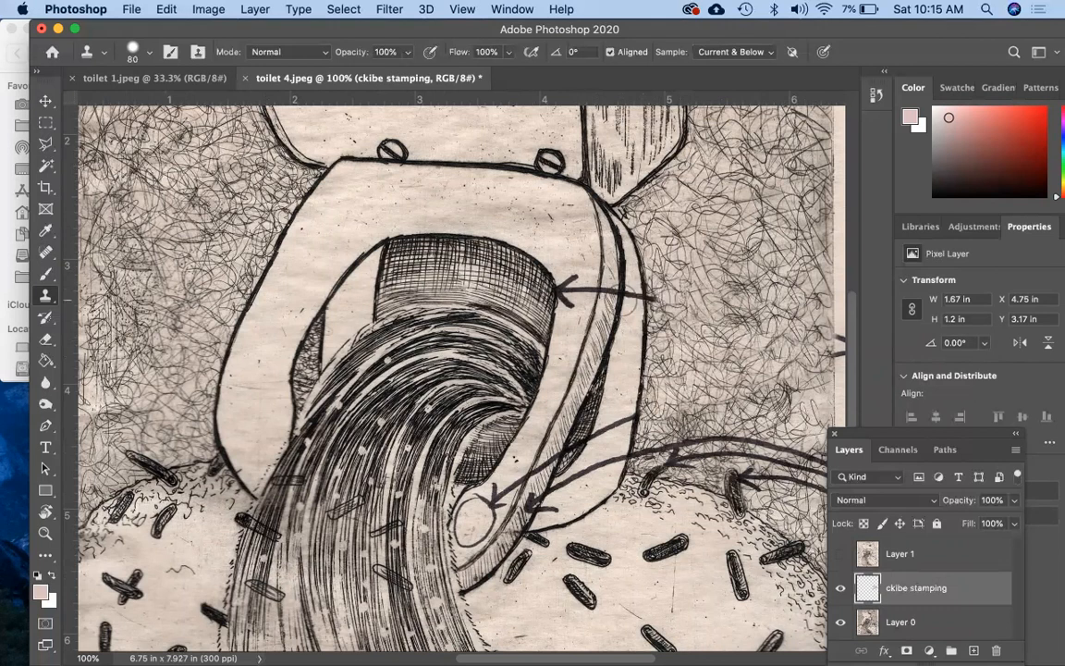
pyautogui.click(46, 142)
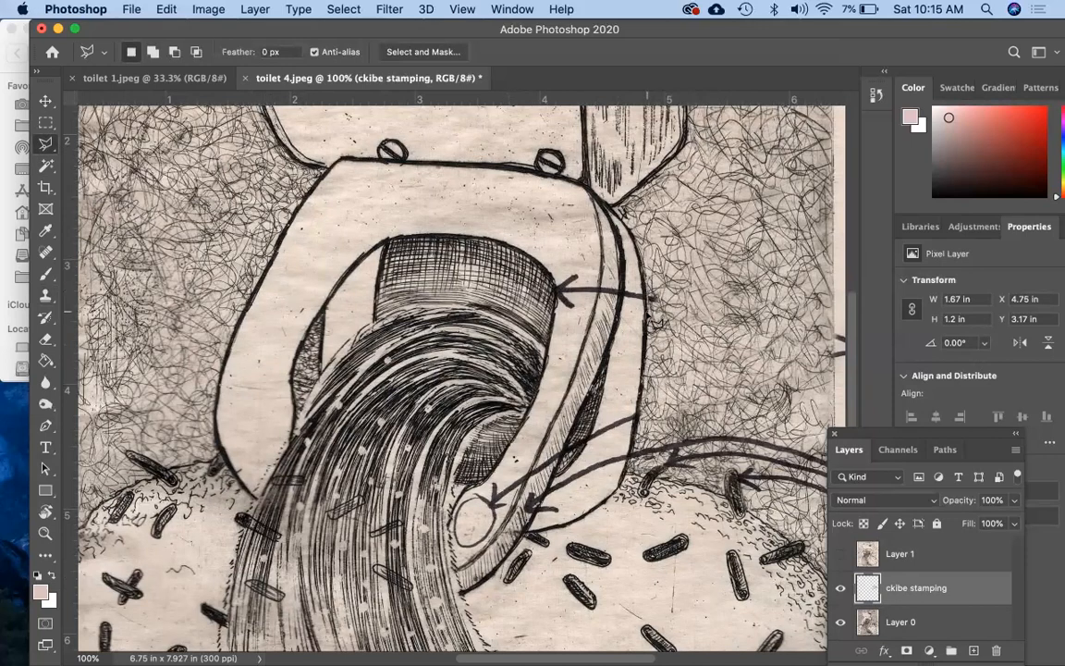
pyautogui.click(670, 268)
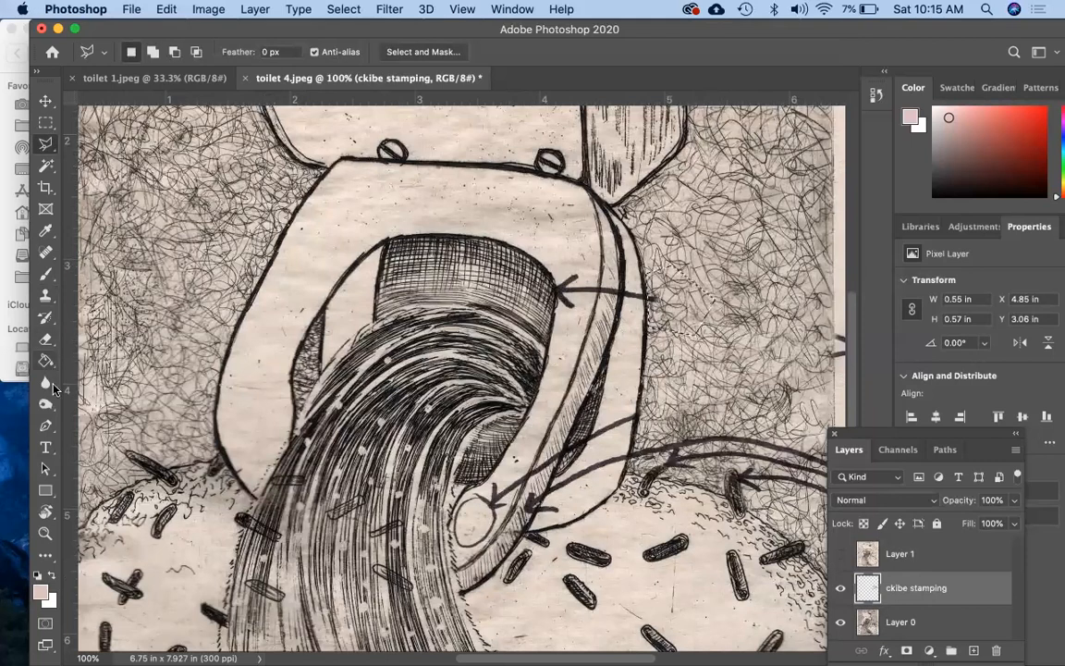
pyautogui.click(43, 298)
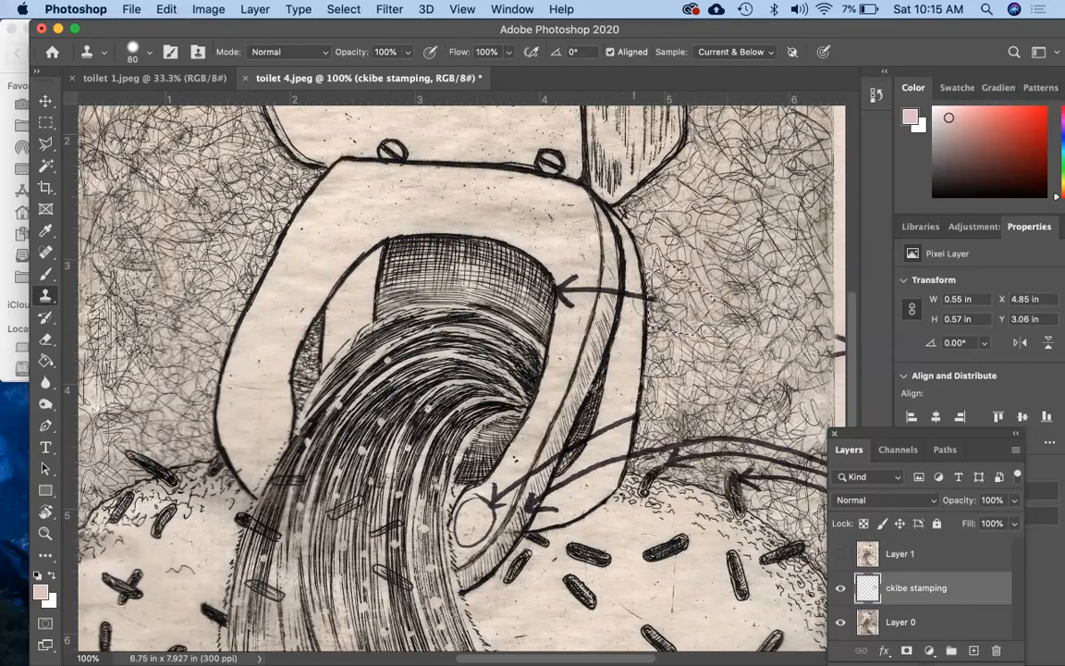
pyautogui.click(649, 301)
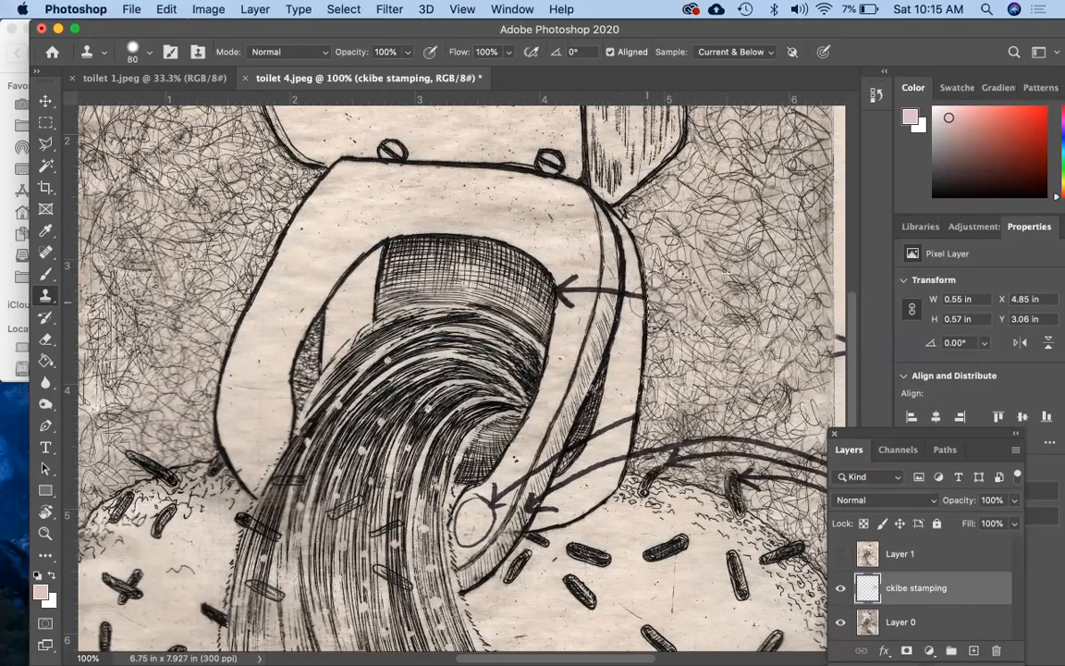
pyautogui.click(643, 417)
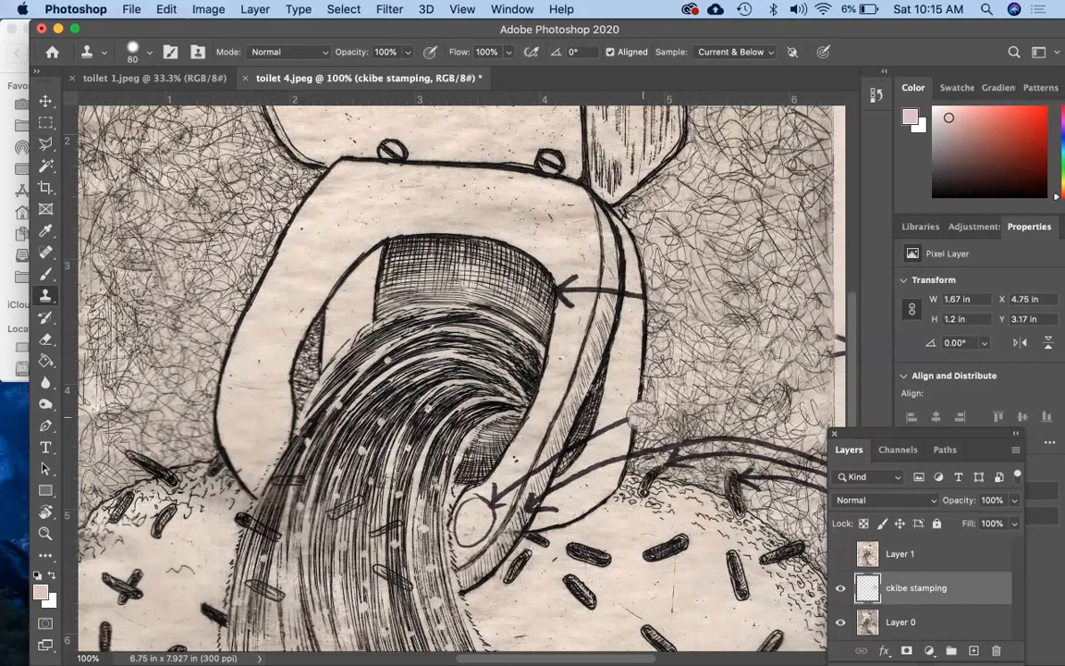
# - Select the narrow blank strip inside the bowl's outer outline, clone clean paper over the arrow line there, and deselect
pyautogui.click(43, 145)
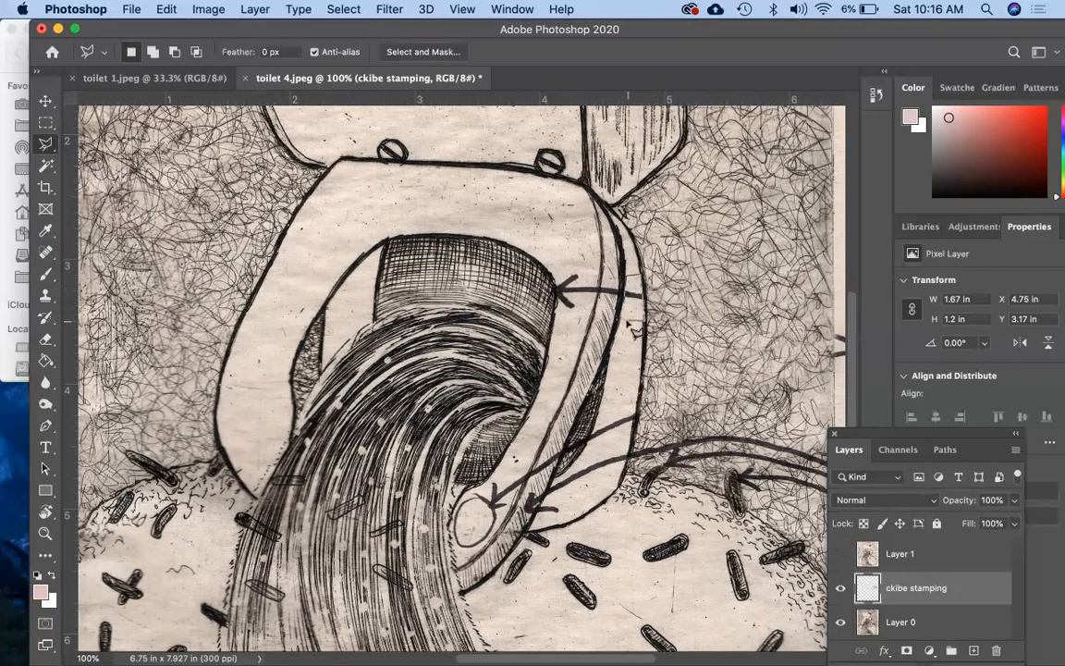
pyautogui.press('s')
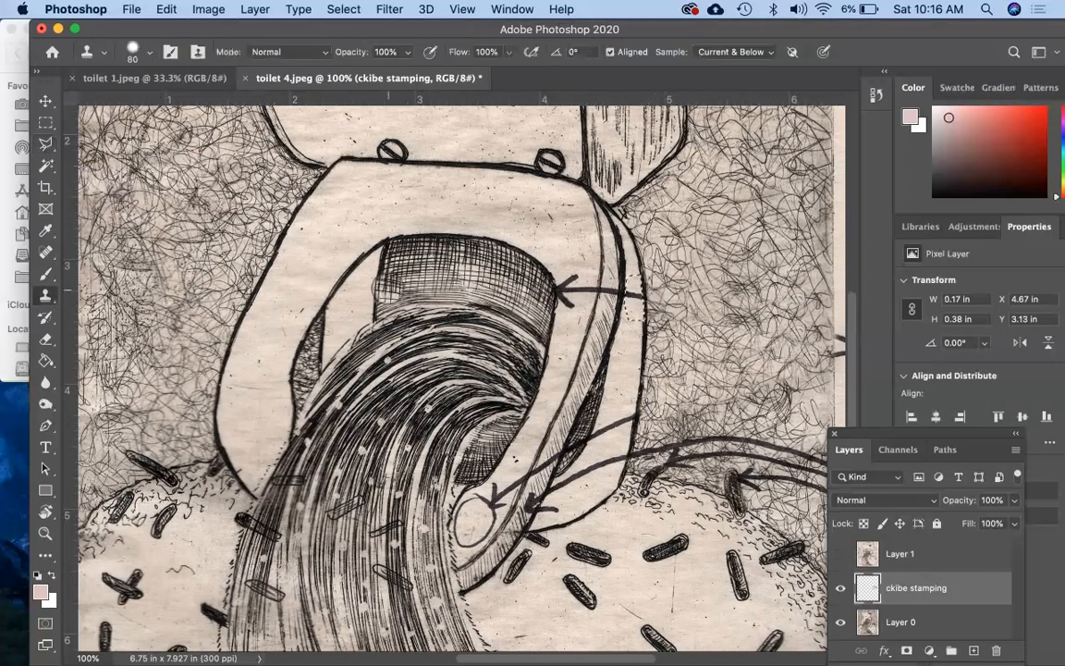
pyautogui.keyDown('alt'); pyautogui.click(629, 348); pyautogui.keyUp('alt')
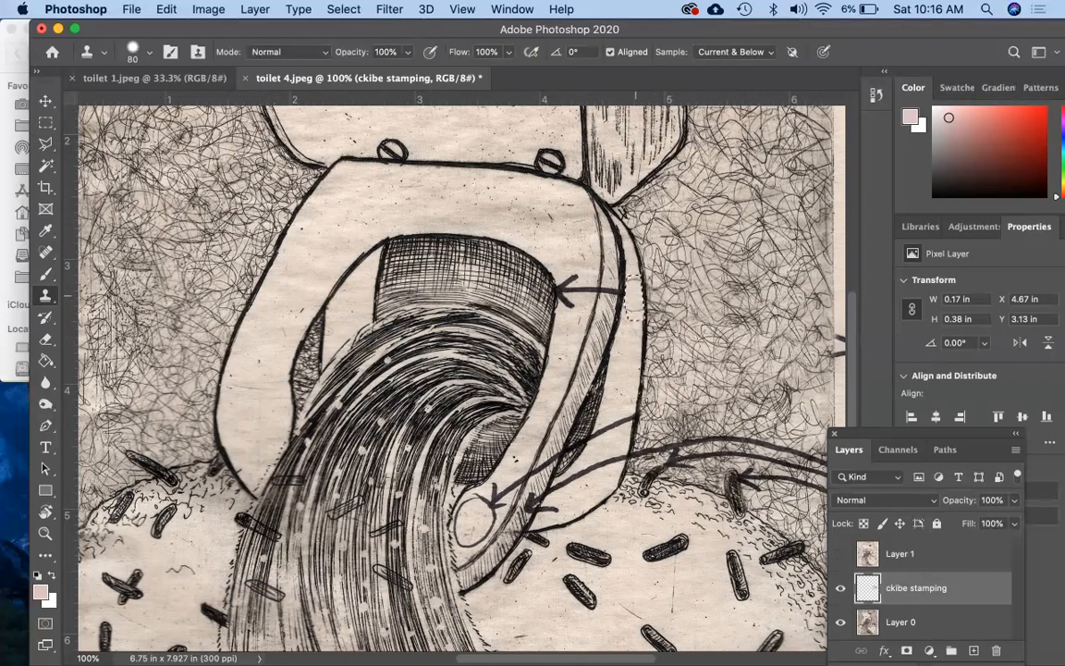
pyautogui.press('super+d')
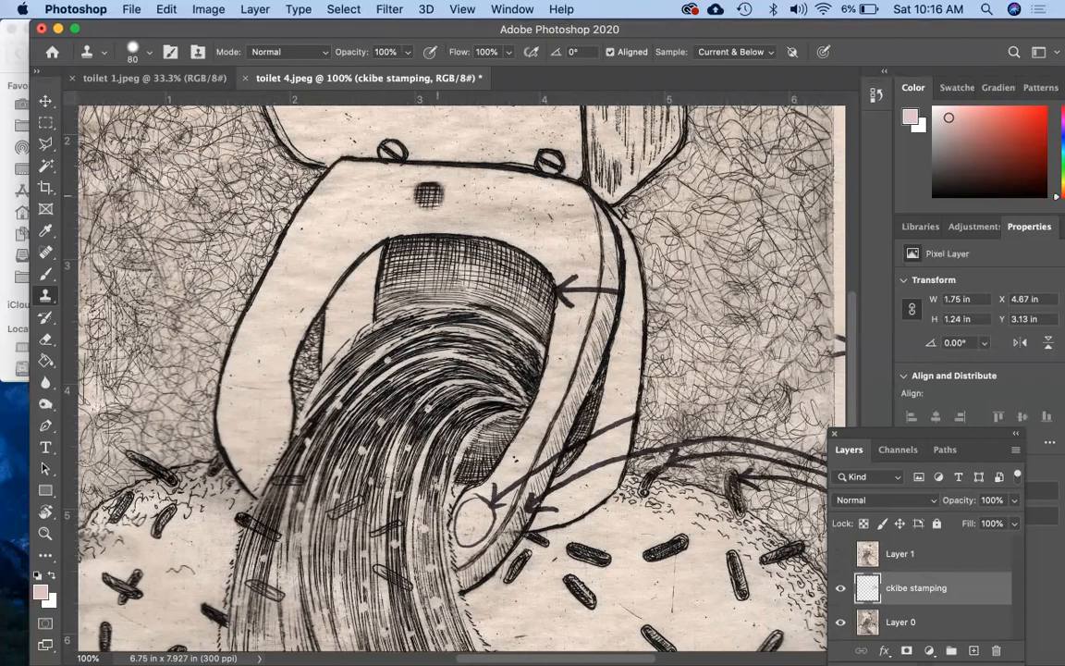
# - Outline the blank seat rim around the upper arrowhead with a polygonal selection about 0.34 by 0.66 in
pyautogui.click(46, 143)
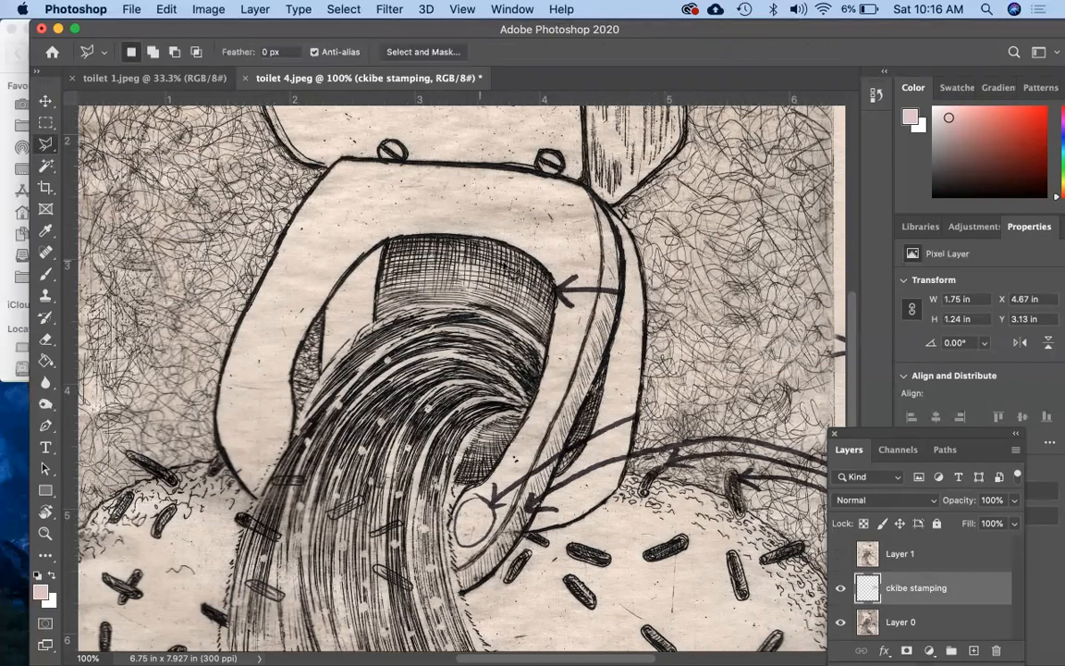
pyautogui.click(557, 327)
pyautogui.click(577, 330)
pyautogui.click(584, 318)
pyautogui.click(594, 271)
pyautogui.doubleClick(584, 251)
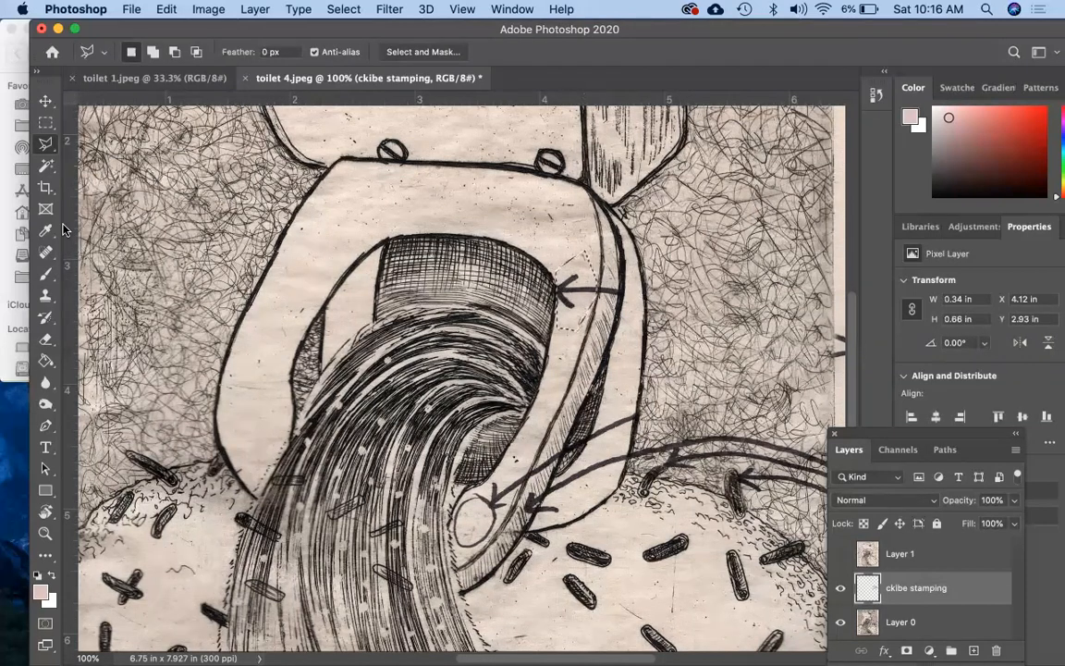
# - Clone clean rim texture over the upper arrowhead within the selection, then clear the selection
pyautogui.press('s')
pyautogui.keyDown('alt'); pyautogui.click(554, 236); pyautogui.keyUp('alt')
pyautogui.moveTo(562, 275)
pyautogui.mouseDown()
pyautogui.moveTo(567, 294)
pyautogui.moveTo(587, 288)
pyautogui.mouseUp()
pyautogui.keyDown('alt'); pyautogui.click(565, 235); pyautogui.keyUp('alt')
pyautogui.keyDown('alt'); pyautogui.click(574, 243); pyautogui.keyUp('alt')
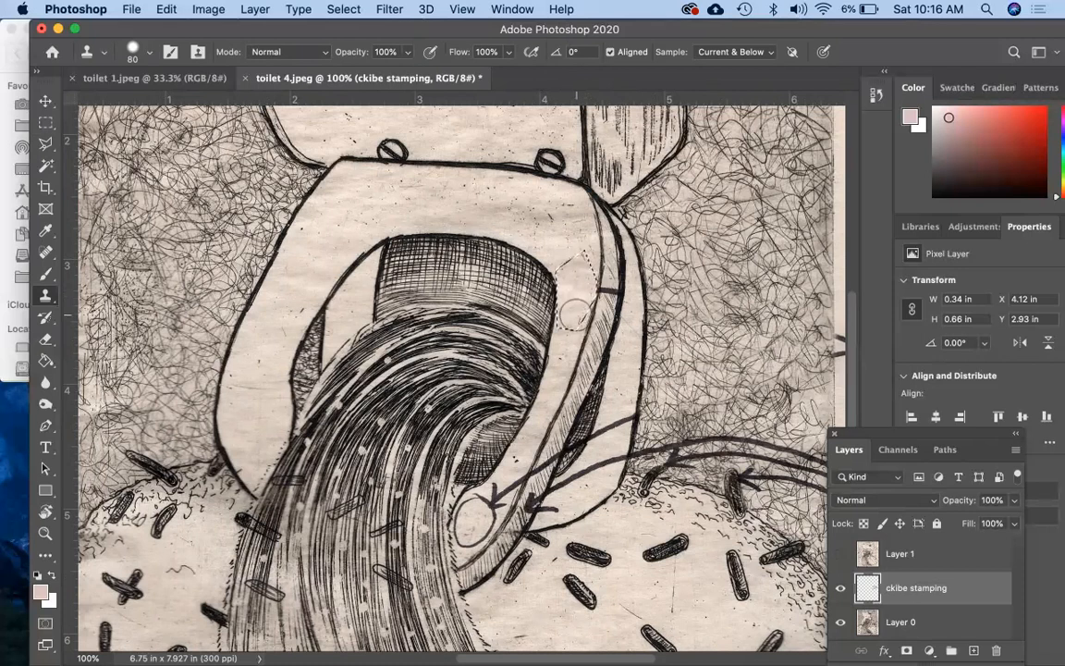
pyautogui.press('super+d')
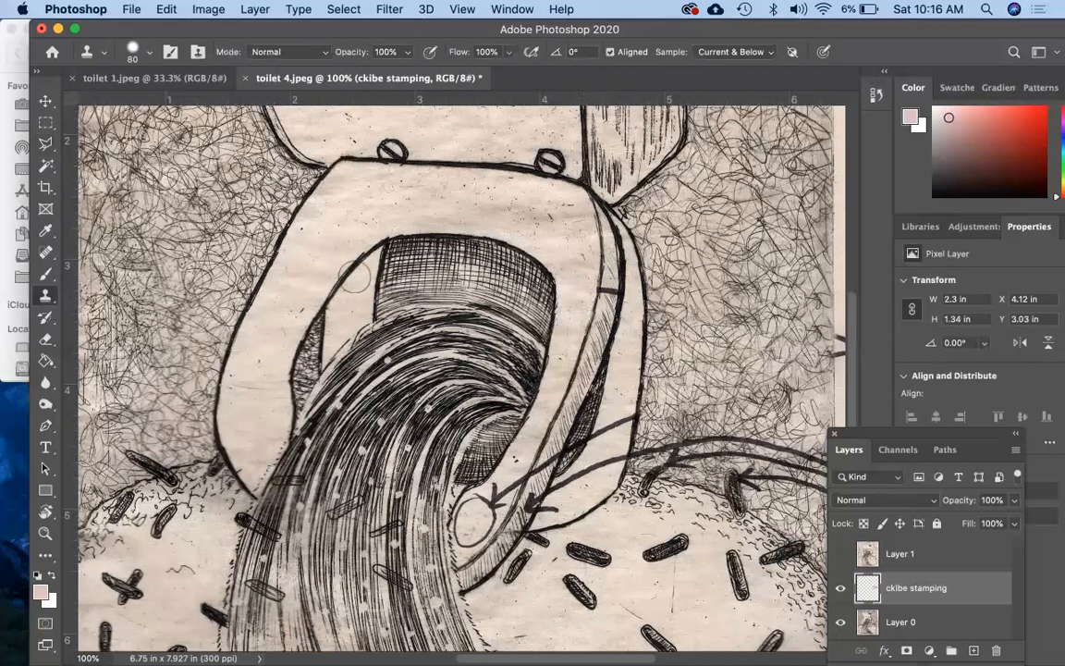
# - Outline the lower seat rim around the oval and its arrowhead with a polygonal selection about 0.63 by 0.77 in
pyautogui.click(45, 143)
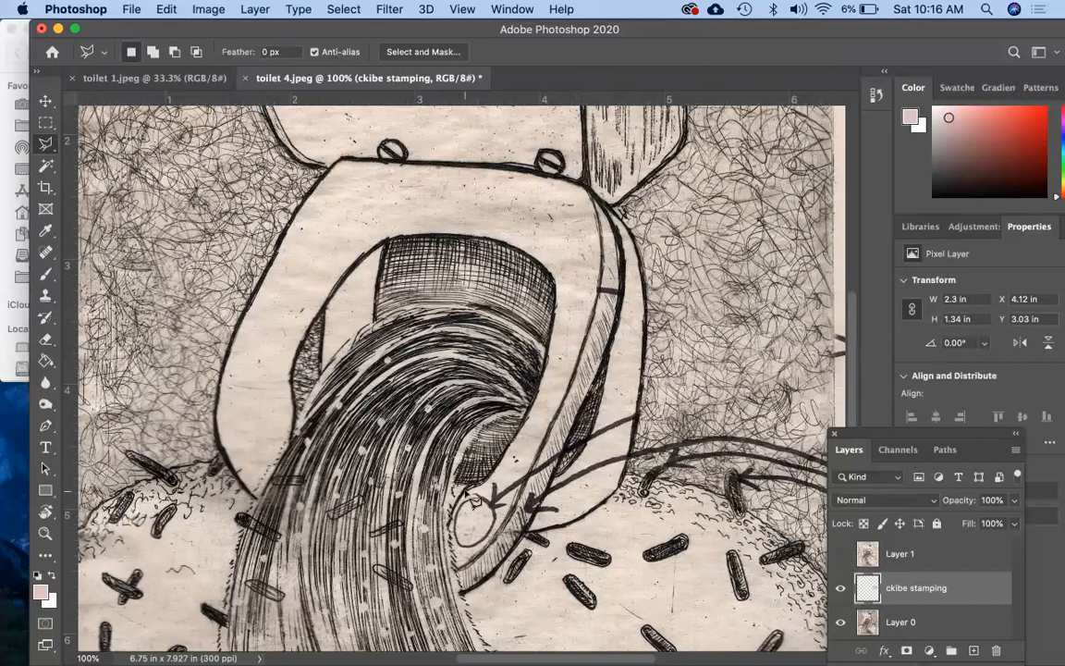
pyautogui.click(452, 544)
pyautogui.click(461, 557)
pyautogui.click(481, 549)
pyautogui.click(500, 525)
pyautogui.click(512, 501)
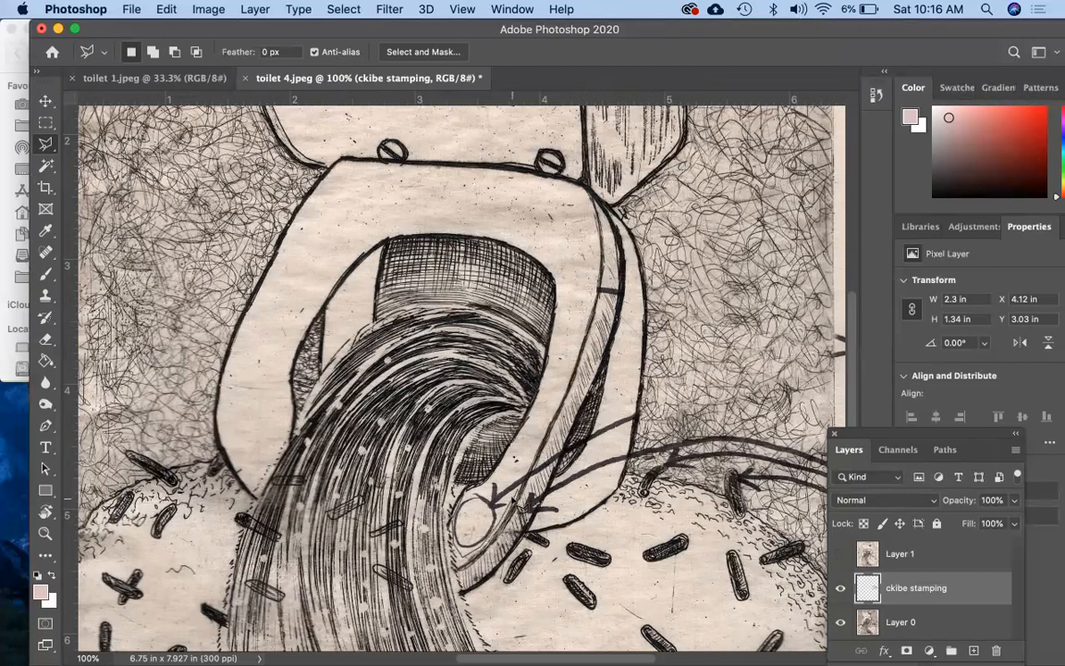
pyautogui.click(522, 481)
pyautogui.click(530, 462)
pyautogui.click(504, 472)
pyautogui.click(487, 488)
pyautogui.click(476, 493)
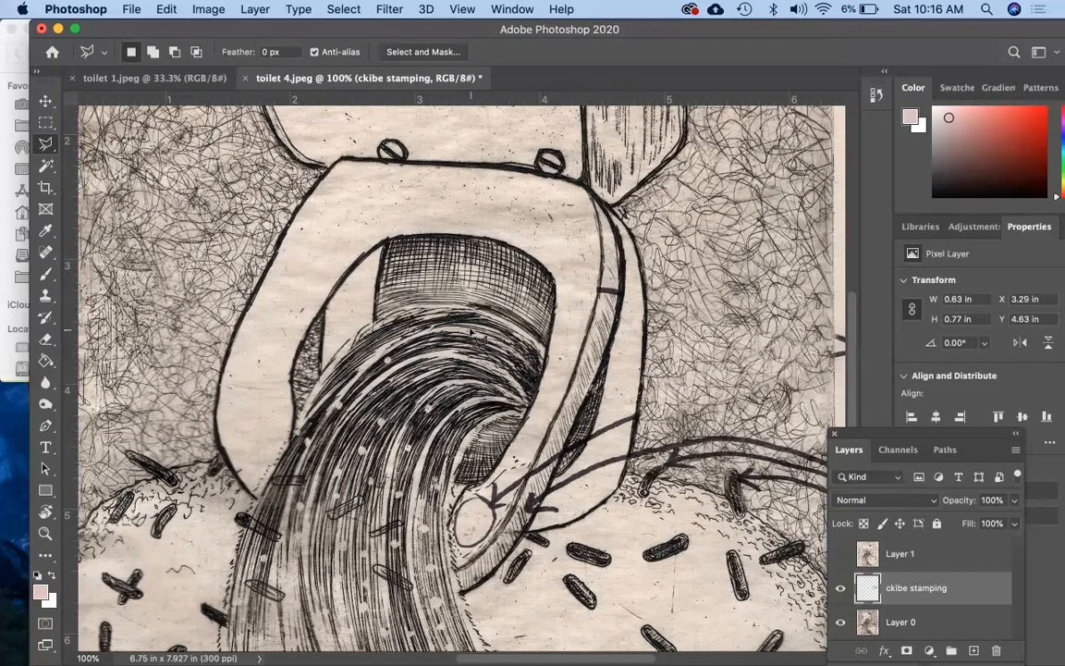
# - Clone clean rim texture over the oval and its arrowhead within the lower seat rim selection, then clear the selection
pyautogui.press('s')
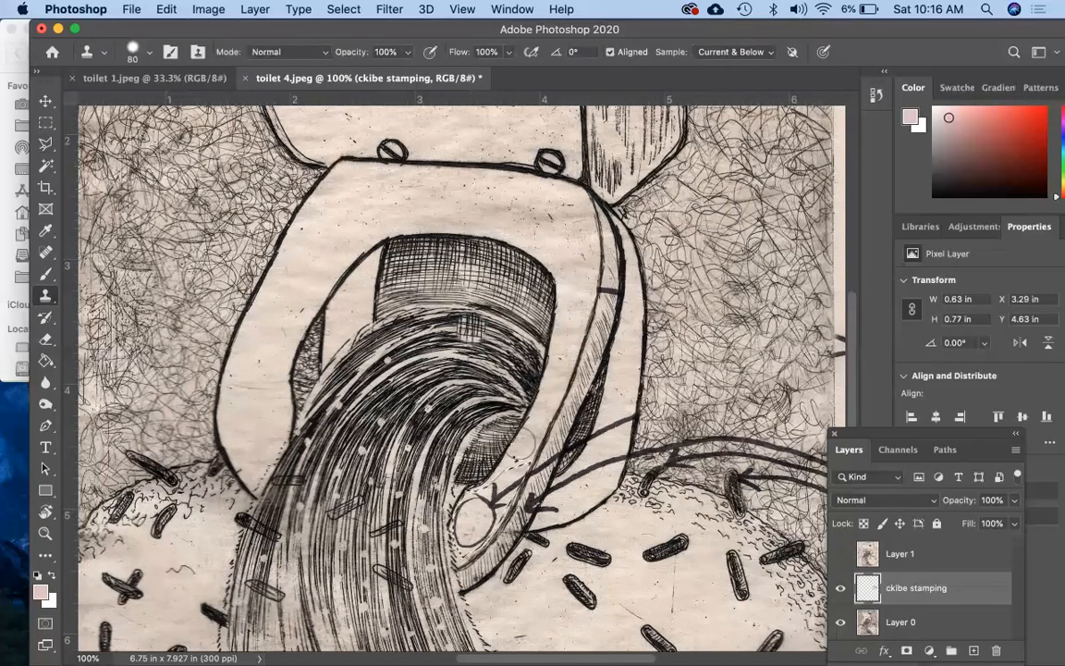
pyautogui.keyDown('alt'); pyautogui.click(558, 238); pyautogui.keyUp('alt')
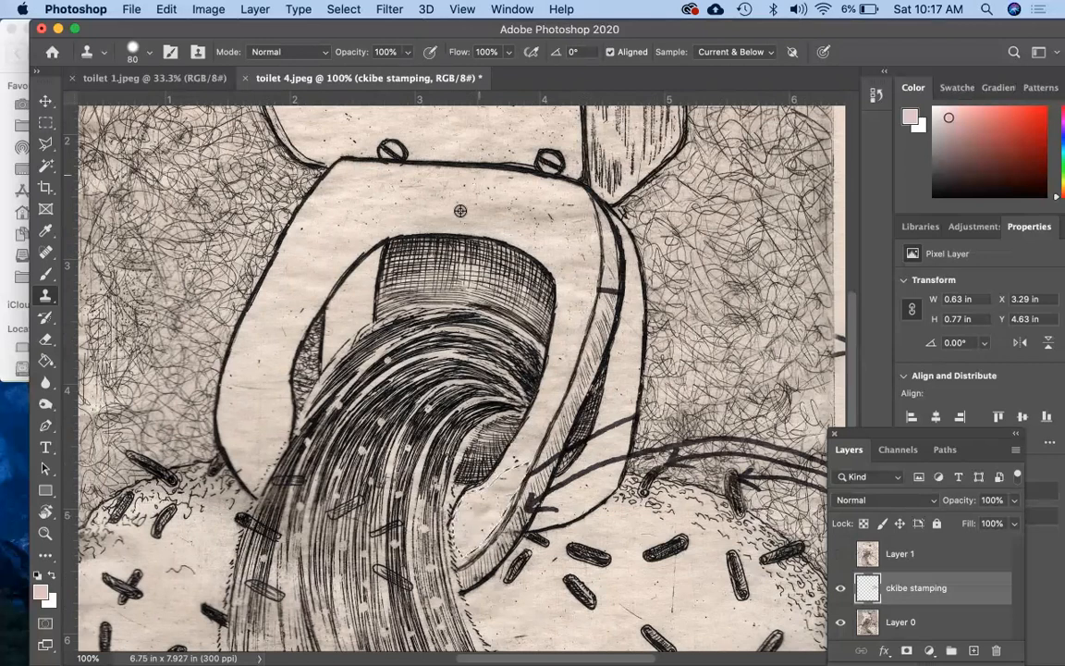
pyautogui.press('super+d')
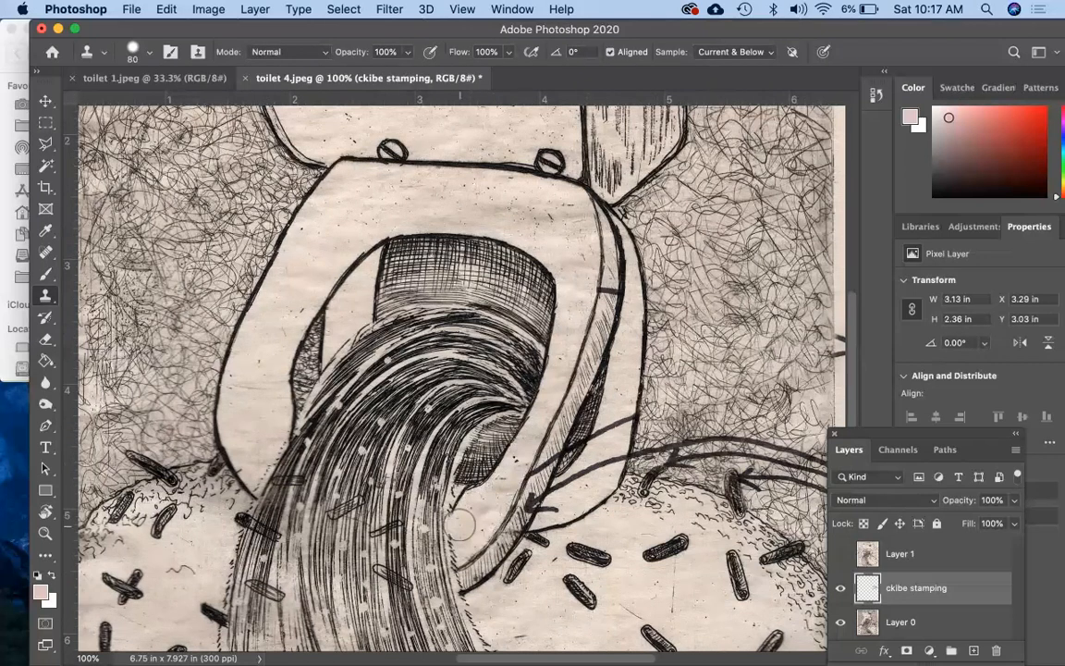
pyautogui.scroll(-5, 462, 525)
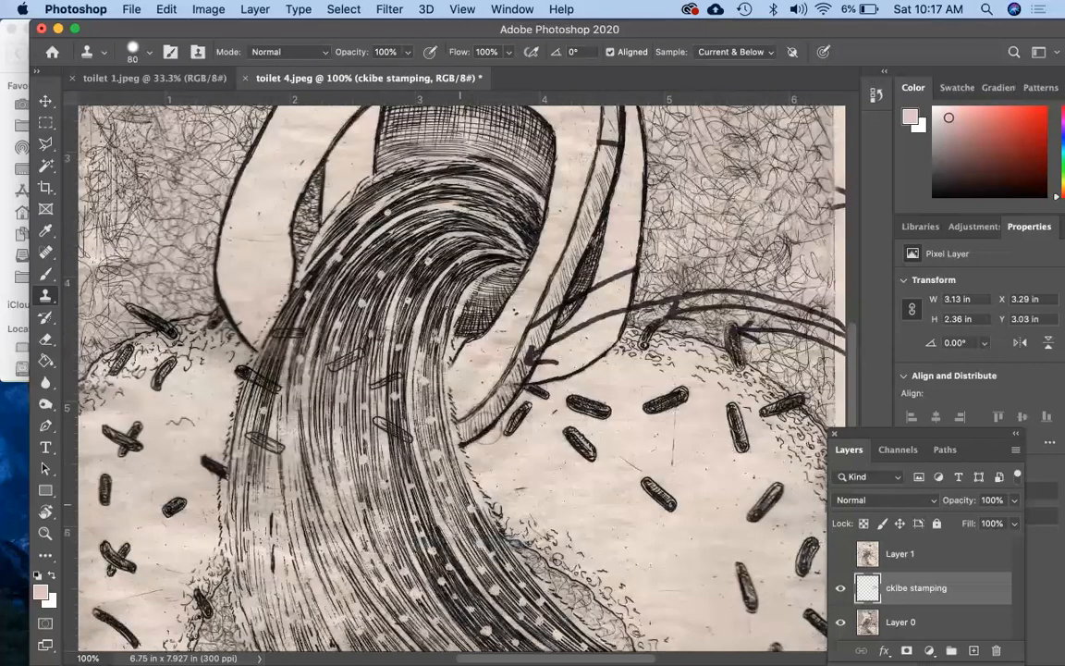
pyautogui.press('l')
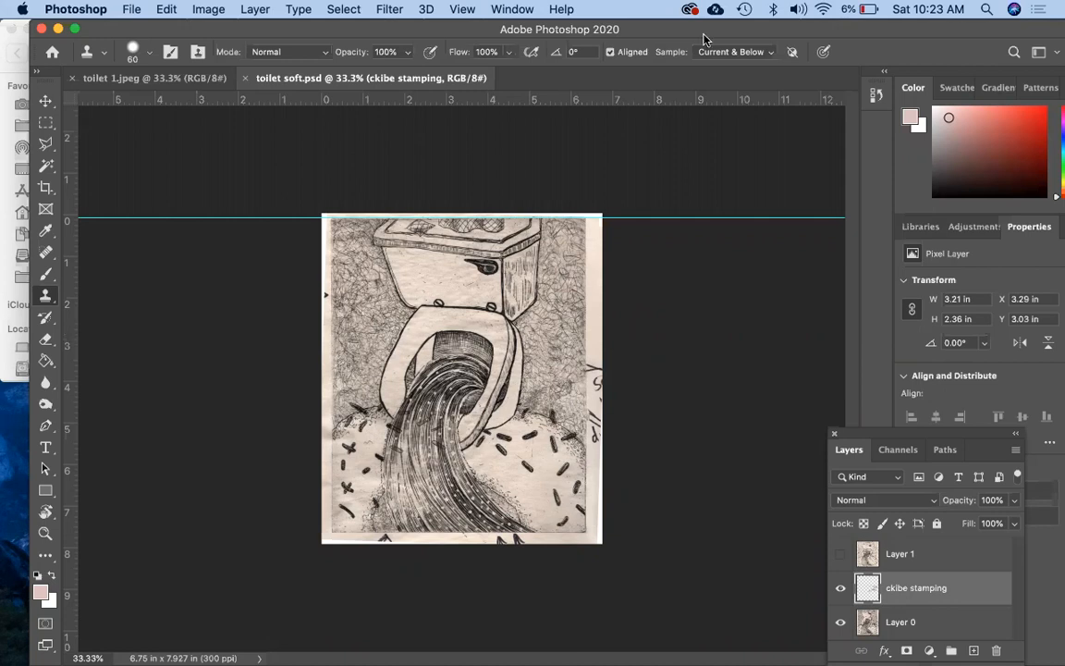
# - Correct the misspelled stamping layer's name to "clone stamping"
pyautogui.press('super+equal')
pyautogui.press('super+equal')
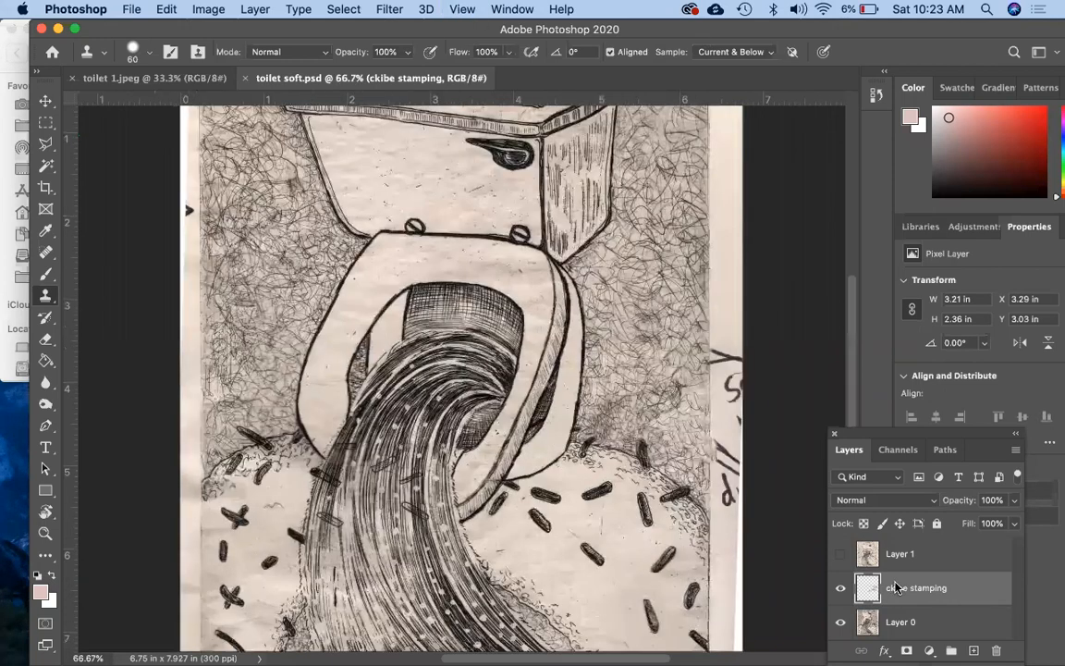
pyautogui.doubleClick(895, 587)
pyautogui.click(900, 588)
pyautogui.press('BackSpace')
pyautogui.press('BackSpace')
pyautogui.press('BackSpace')
pyautogui.write('lon')
pyautogui.press('Return')
# - Turn off resampling in the image size settings, try 200 pixels/inch, and apply a resolution of 300 pixels/inch
pyautogui.click(199, 14)
pyautogui.click(224, 143)
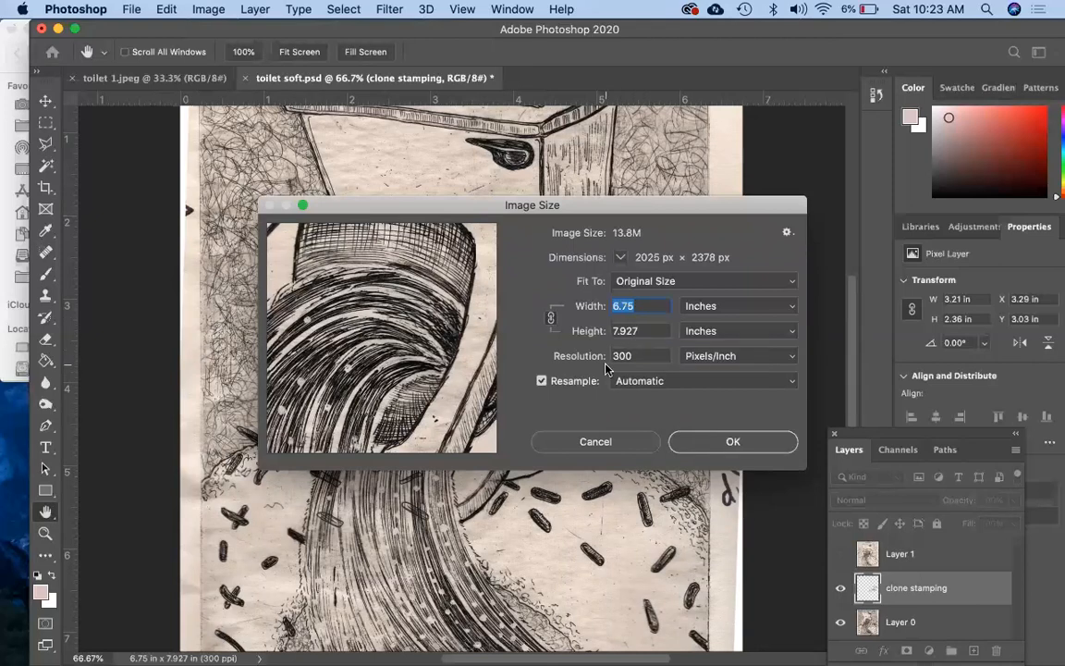
pyautogui.click(542, 380)
pyautogui.click(578, 354)
pyautogui.write('200')
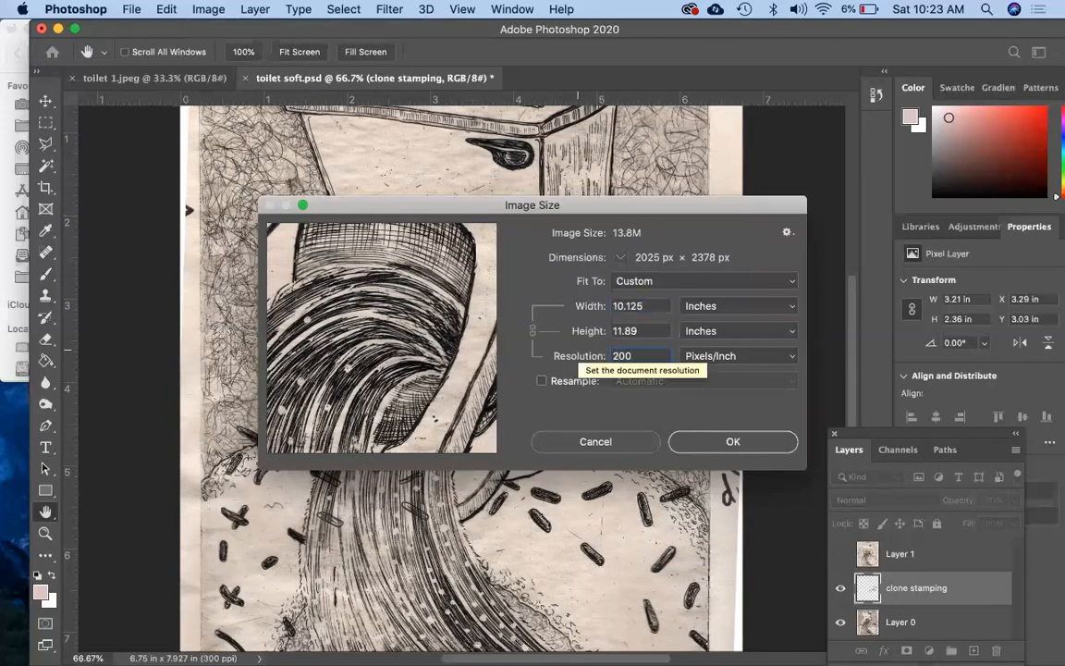
pyautogui.press('BackSpace')
pyautogui.press('BackSpace')
pyautogui.press('BackSpace')
pyautogui.write('300')
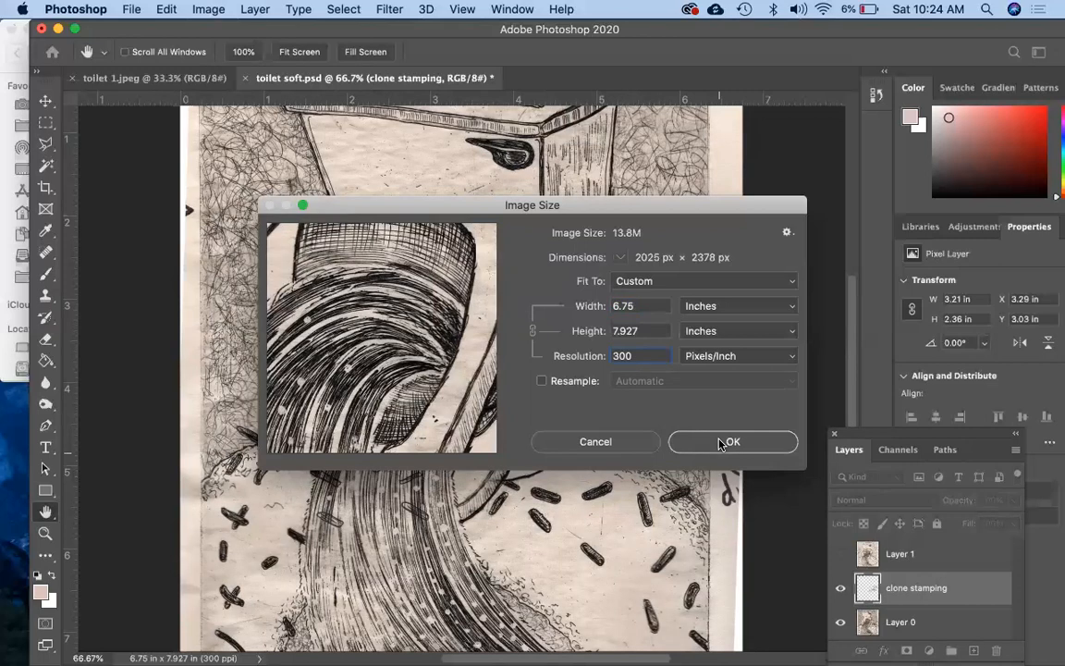
pyautogui.click(719, 444)
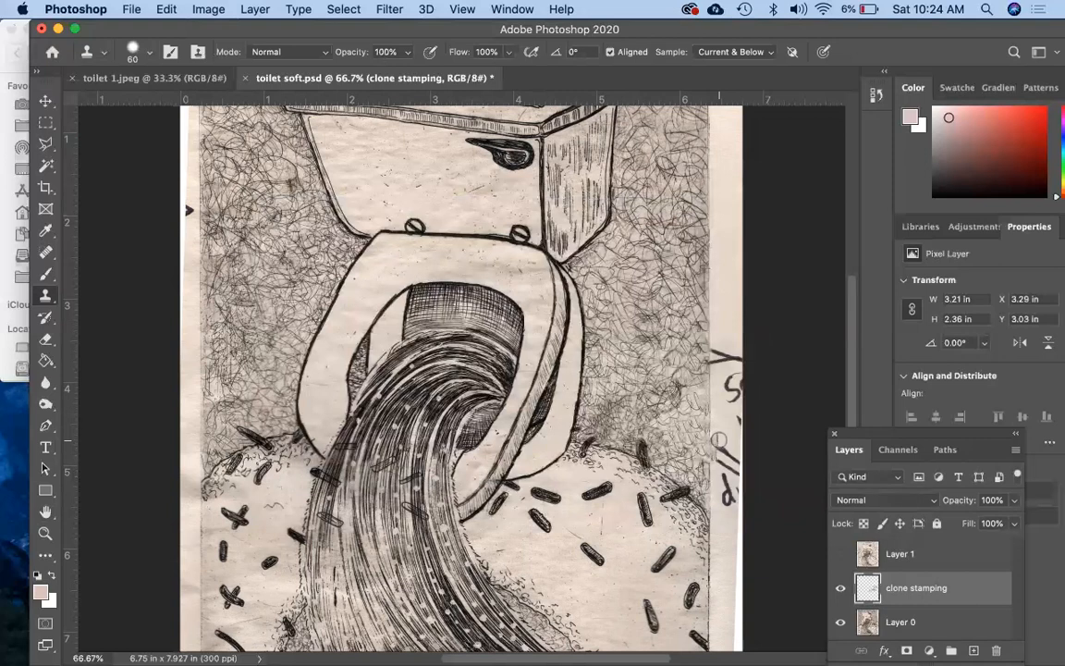
# - Merge the clone stamping layer with Layer 0 and name the merged layer "toilet"
pyautogui.keyDown('shift'); pyautogui.click(922, 626); pyautogui.keyUp('shift')
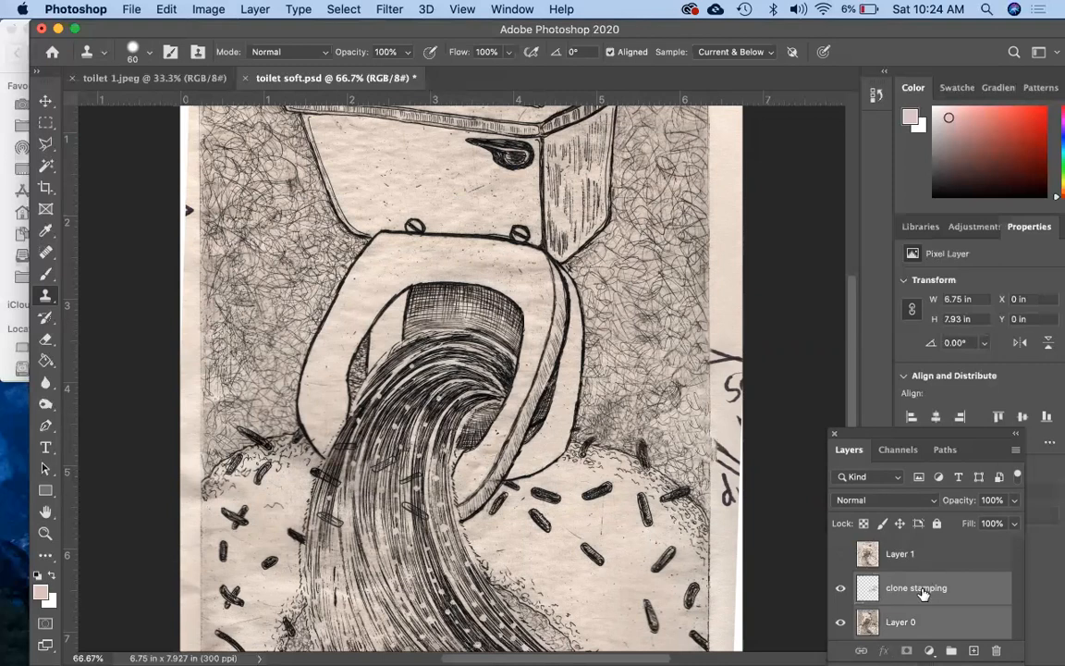
pyautogui.rightClick(920, 599)
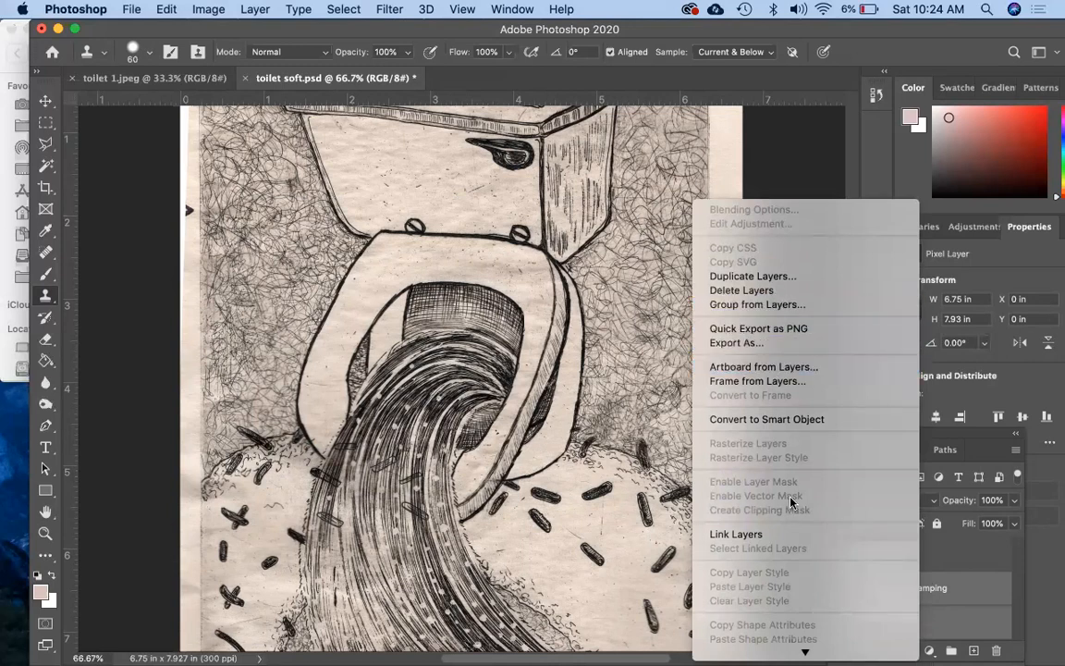
pyautogui.scroll(-4, 791, 502)
pyautogui.scroll(-3, 790, 502)
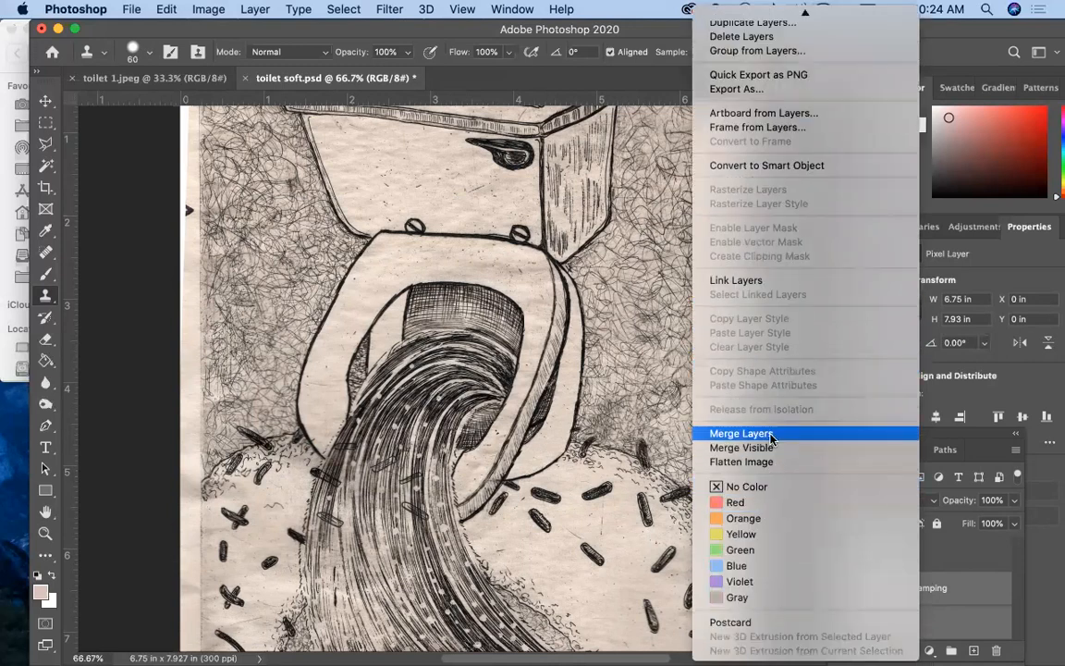
pyautogui.click(772, 434)
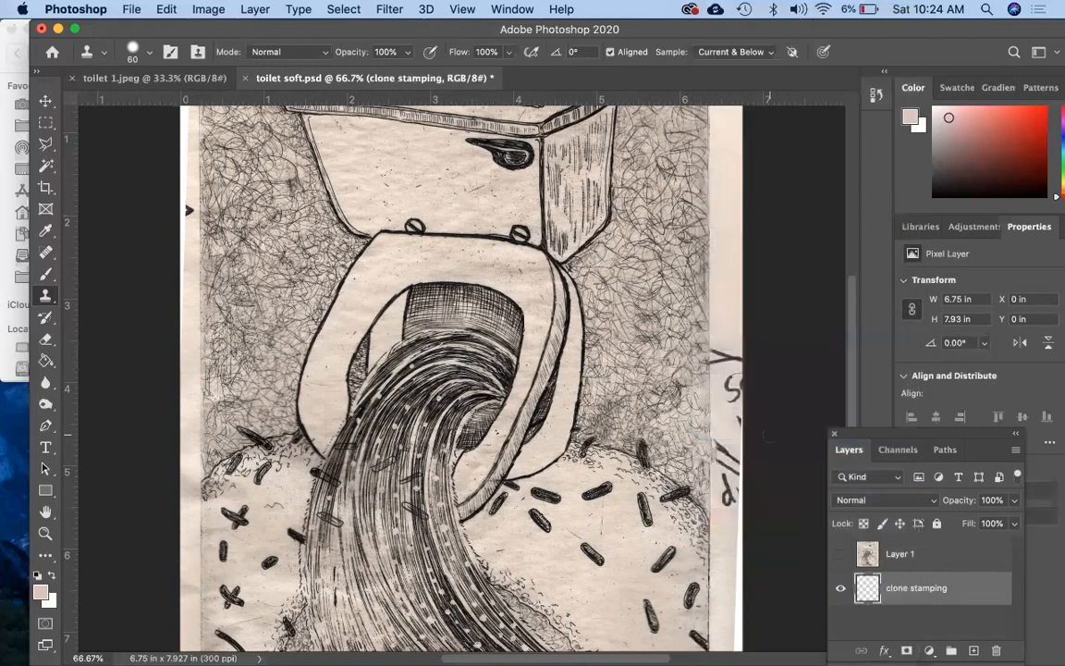
pyautogui.doubleClick(909, 587)
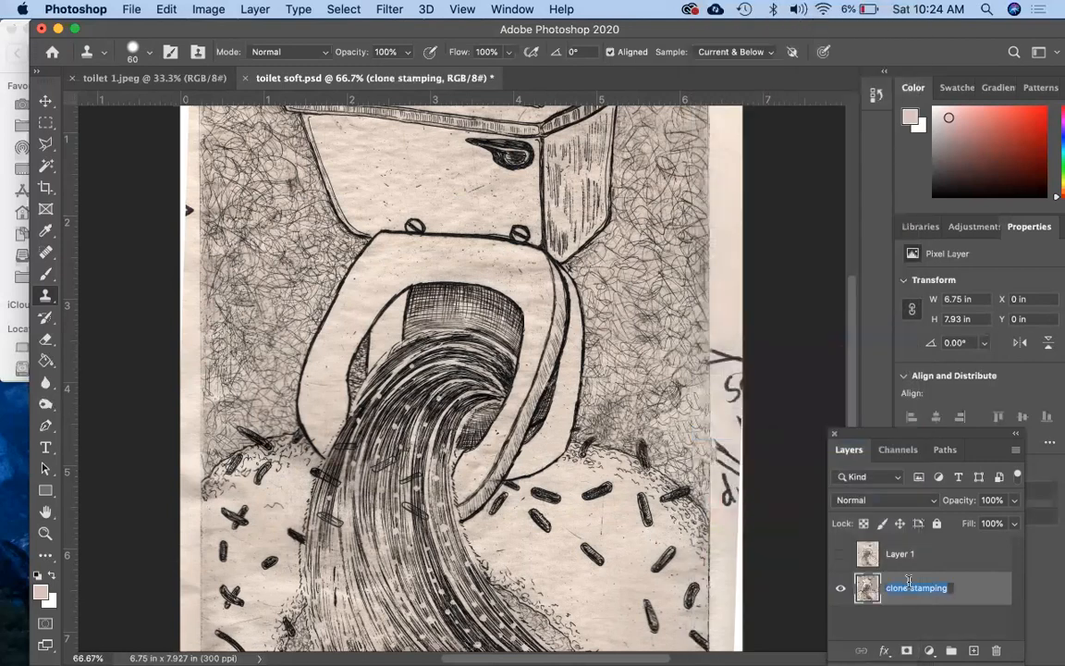
pyautogui.write('toilet')
pyautogui.press('Return')
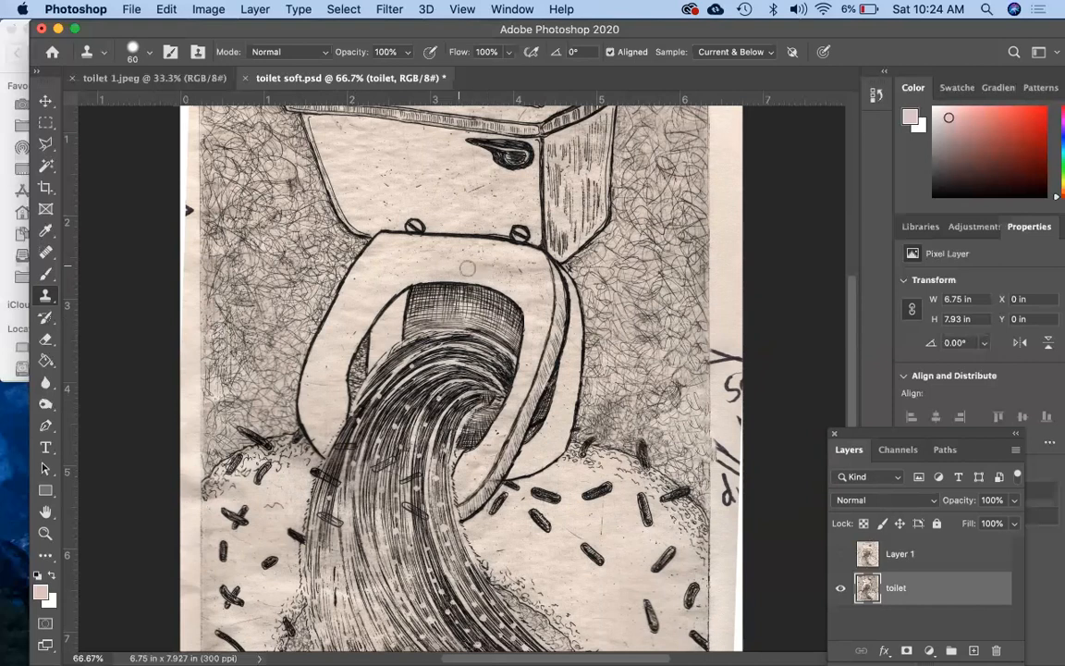
# - Duplicate the toilet layer
pyautogui.click(512, 264)
pyautogui.moveTo(967, 601); pyautogui.dragTo(974, 649)
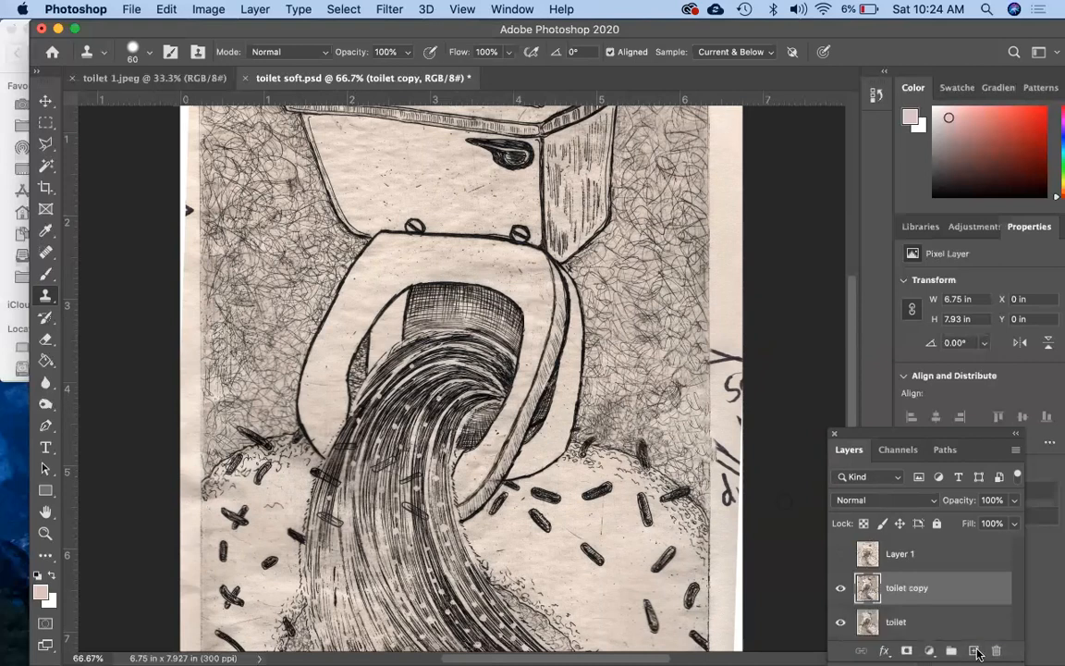
pyautogui.click(382, 198)
pyautogui.press('super+z')
# - Select the blank paper tone on the toilet copy with Color Range, sampling the tank, the seat rim and its shaded side
pyautogui.click(357, 11)
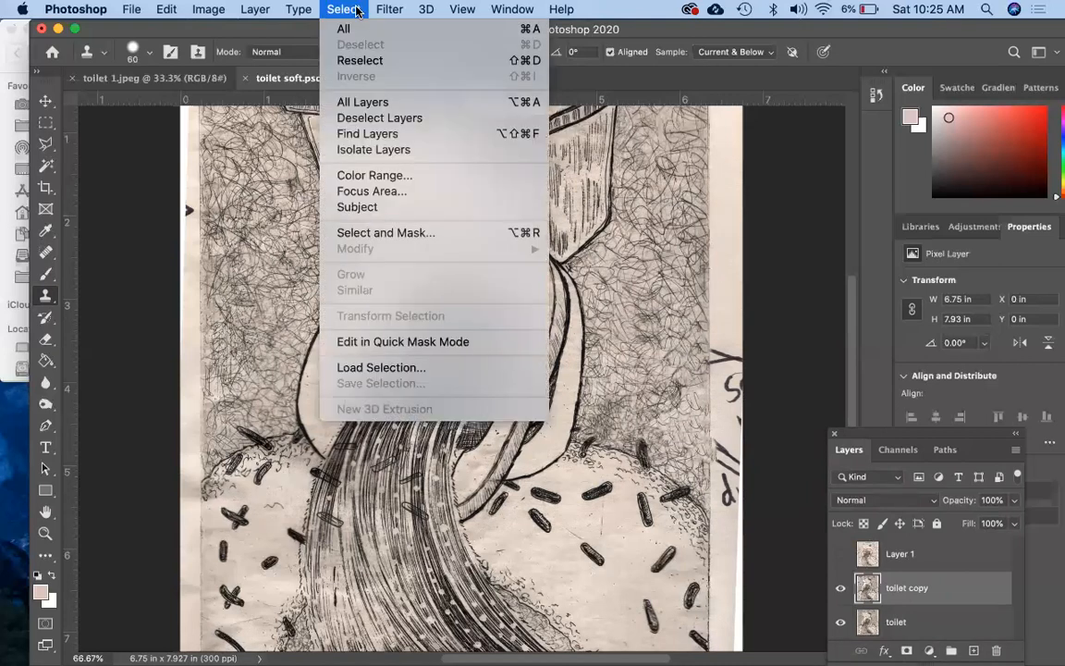
pyautogui.click(392, 182)
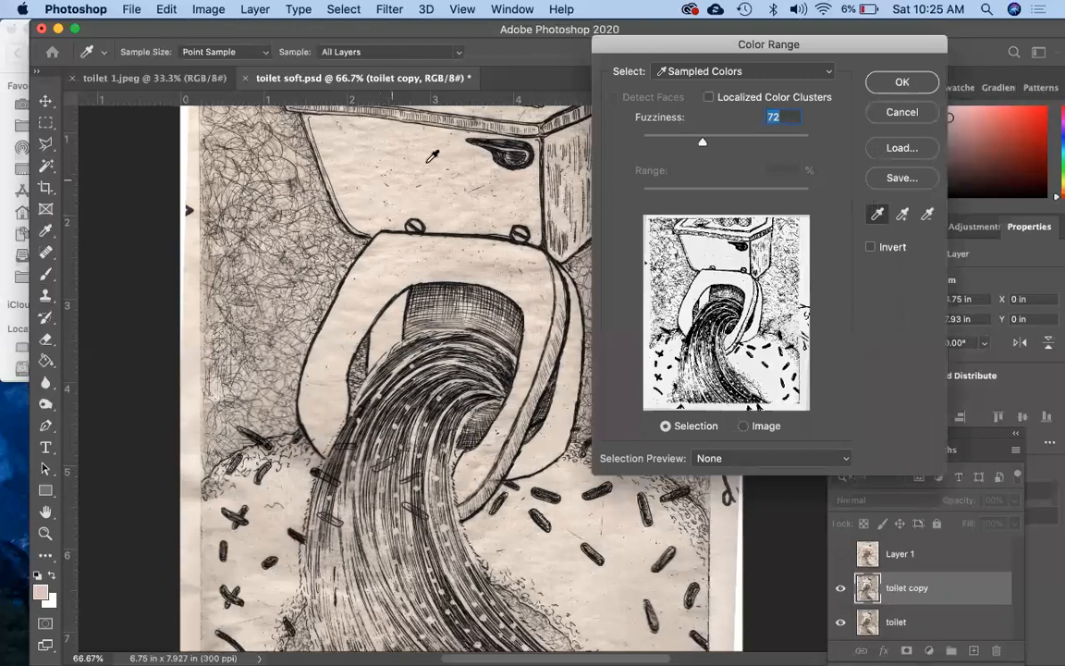
pyautogui.click(427, 167)
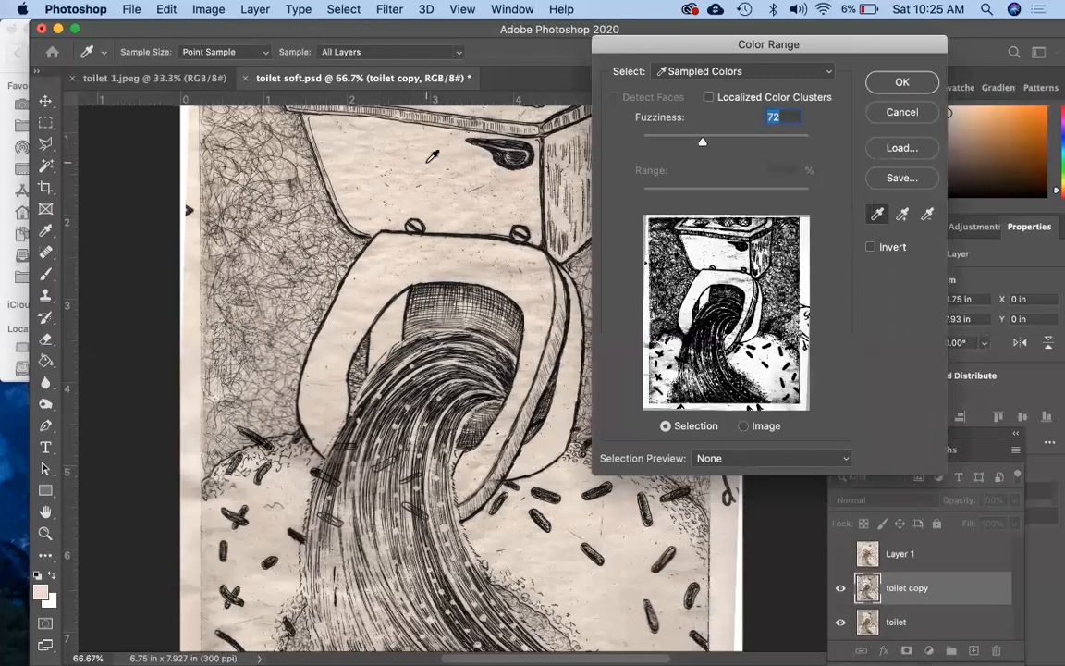
pyautogui.click(441, 243)
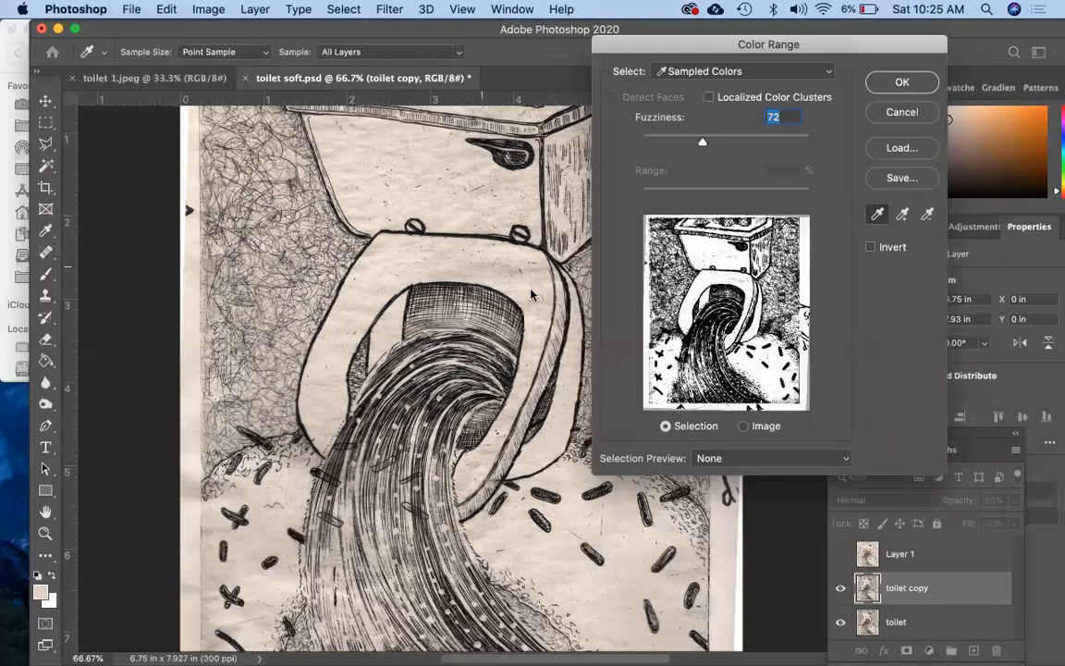
pyautogui.keyDown('shift'); pyautogui.click(337, 370); pyautogui.keyUp('shift')
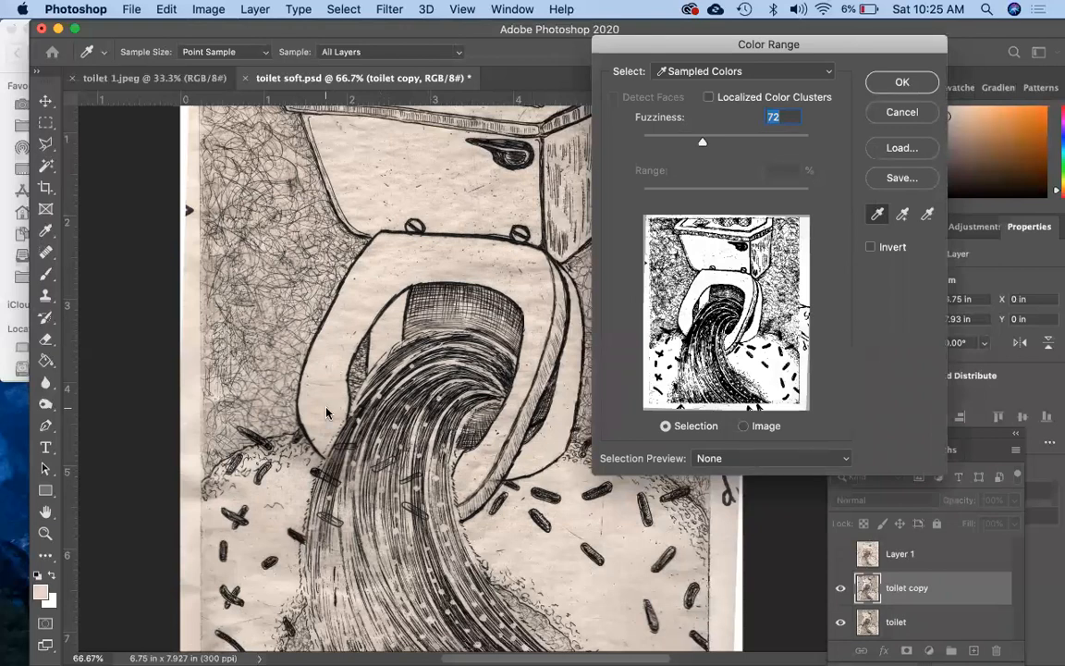
pyautogui.click(906, 85)
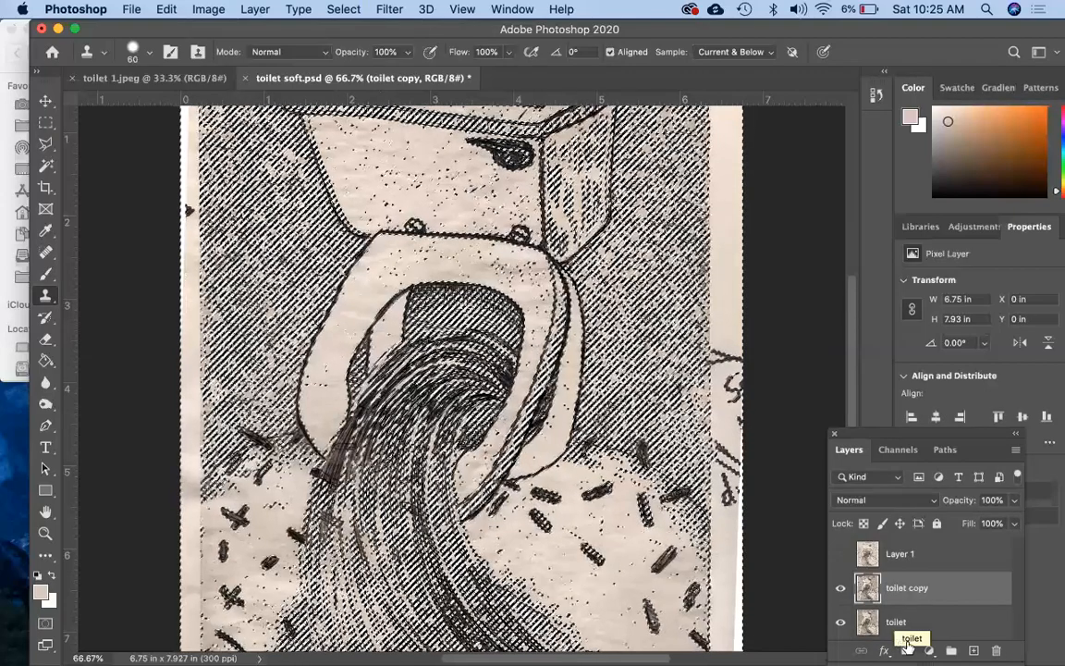
# - Mask the toilet copy from the selection, hide the original toilet layer, and invert the mask to keep only the linework
pyautogui.click(907, 650)
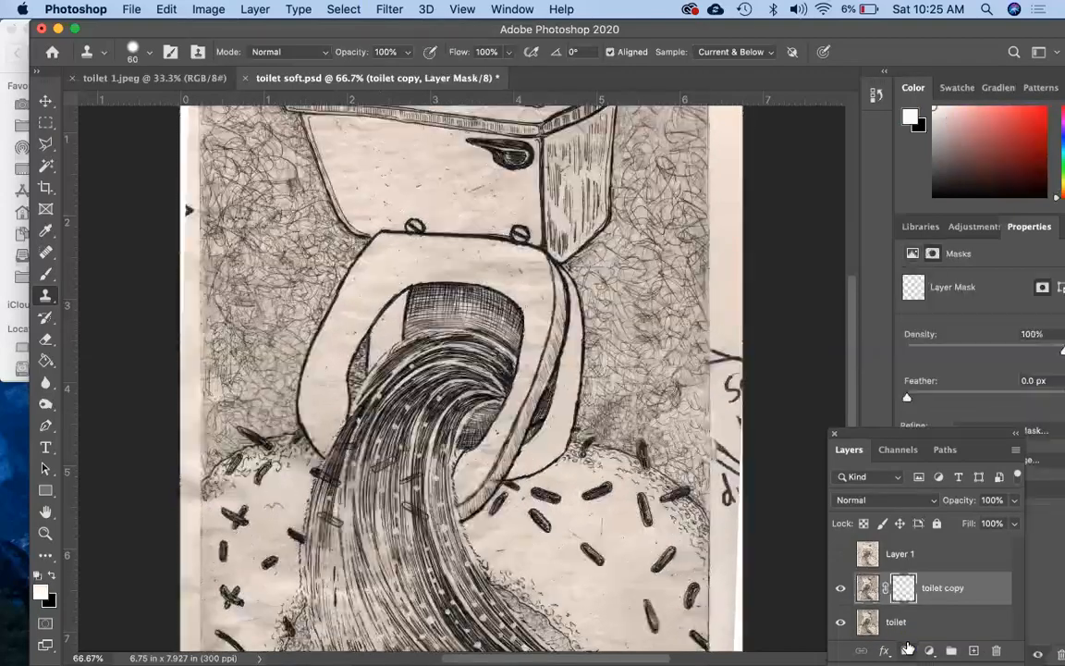
pyautogui.click(841, 622)
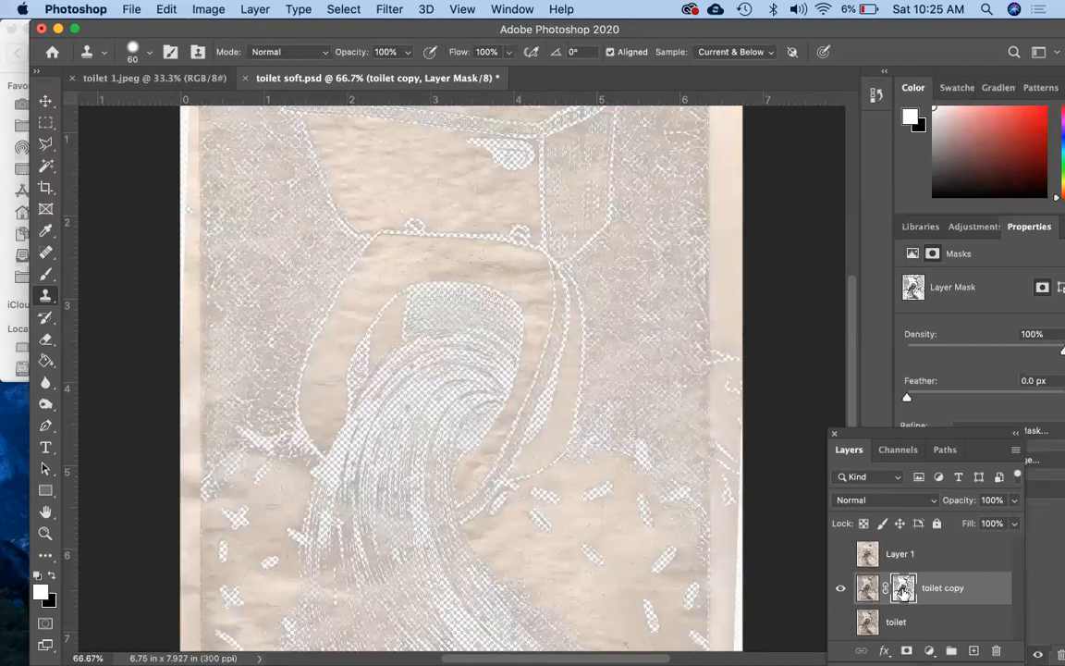
pyautogui.press('super+i')
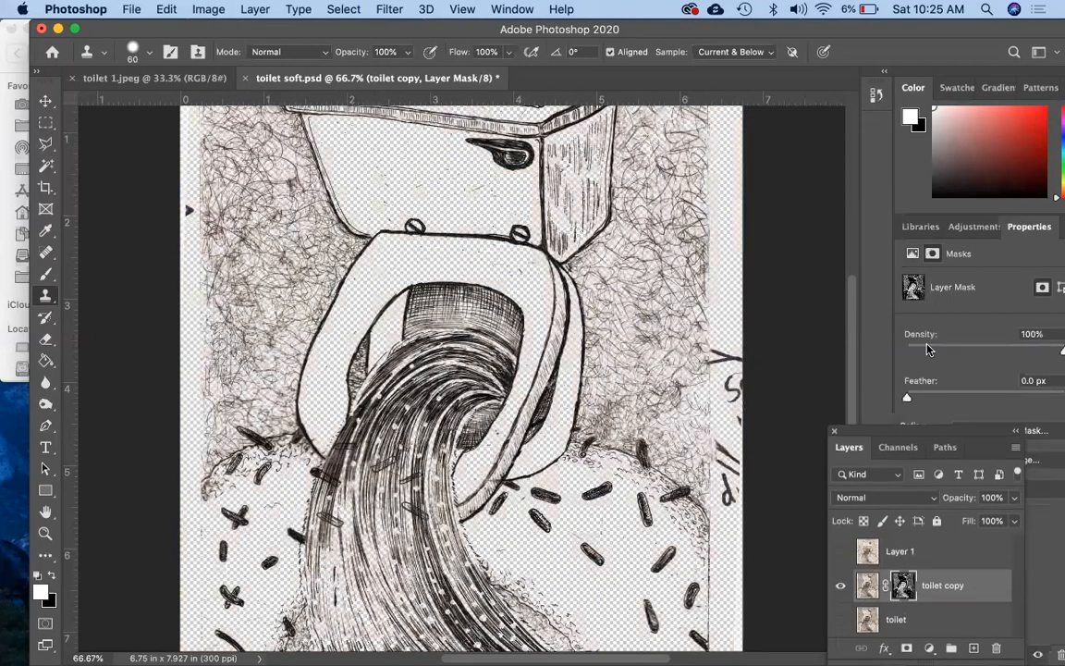
# - Add a new layer directly beneath the toilet copy and fill it with white
pyautogui.moveTo(927, 436); pyautogui.dragTo(929, 328)
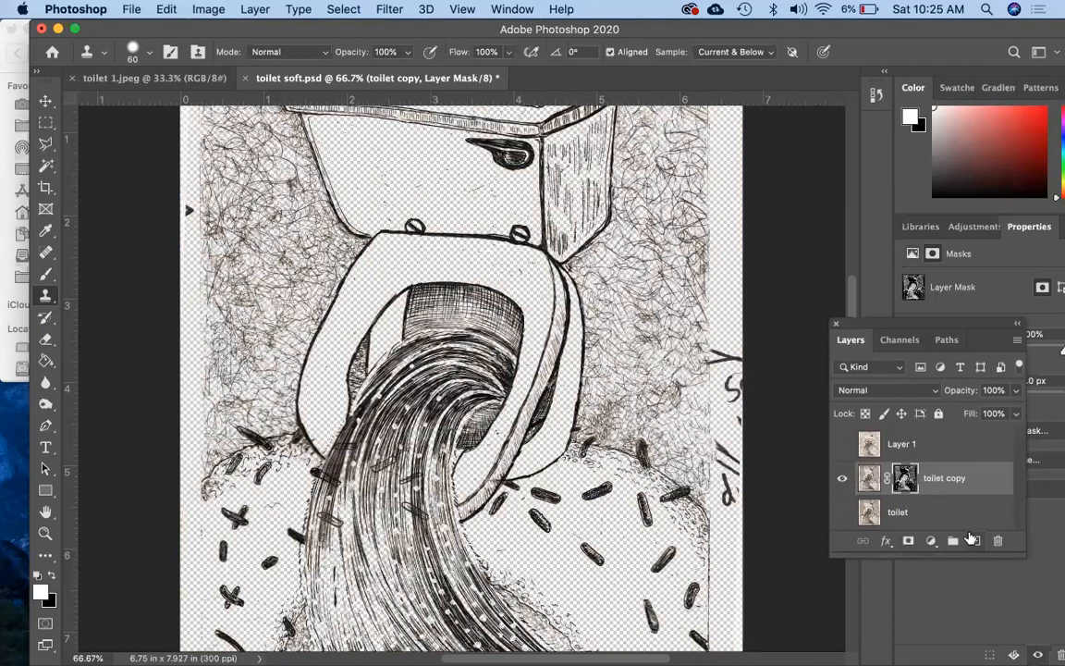
pyautogui.click(977, 542)
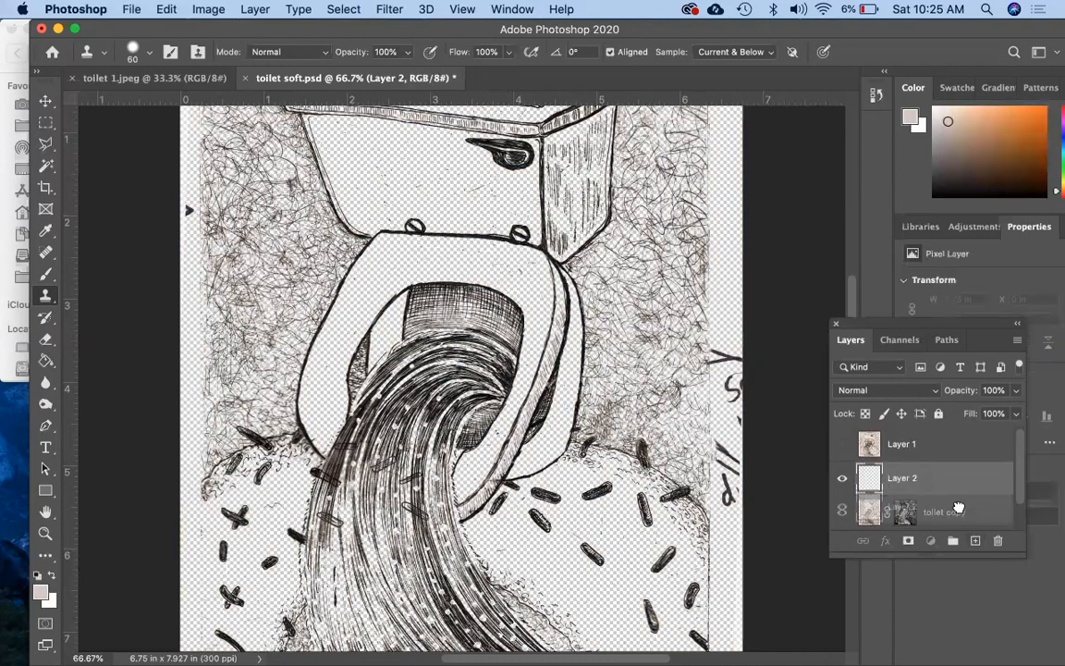
pyautogui.moveTo(946, 509)
pyautogui.mouseDown()
pyautogui.moveTo(957, 528)
pyautogui.moveTo(957, 468)
pyautogui.moveTo(946, 511)
pyautogui.moveTo(950, 499)
pyautogui.mouseUp()
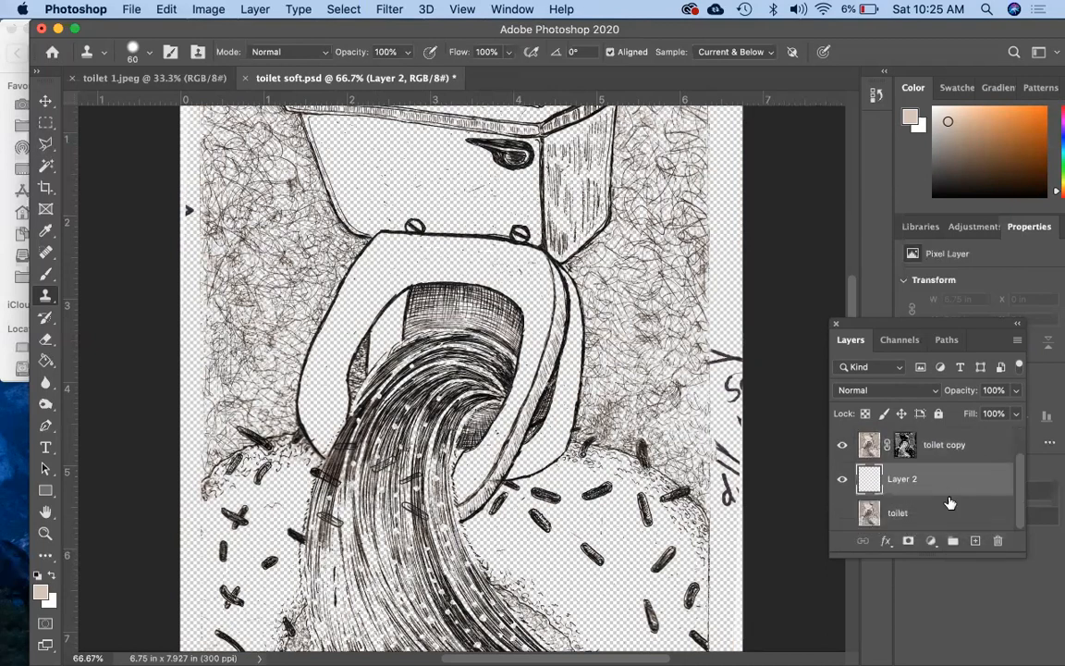
pyautogui.click(45, 360)
pyautogui.click(38, 575)
pyautogui.click(52, 575)
pyautogui.click(248, 585)
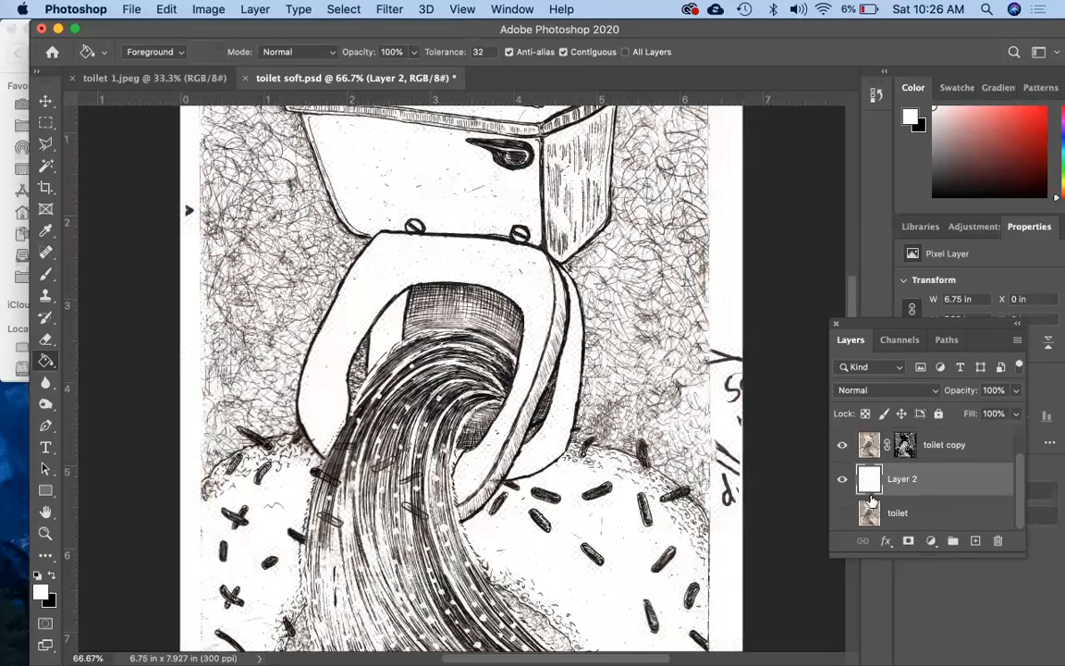
# - Place the white Layer 2 beneath the original toilet layer and make the toilet layer visible
pyautogui.scroll(2, 911, 489)
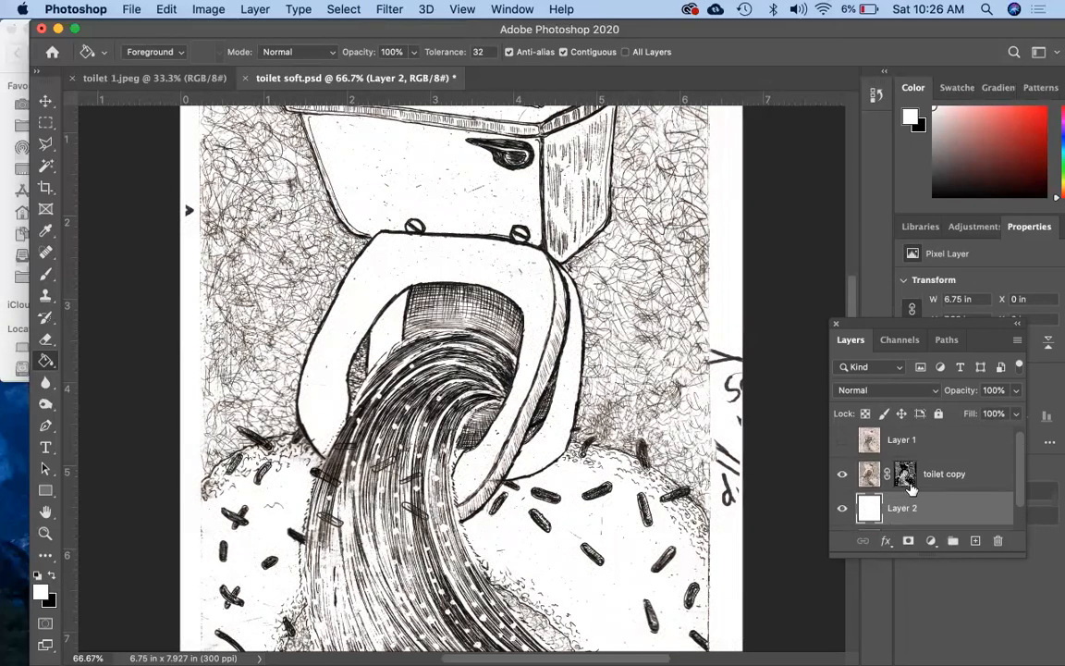
pyautogui.scroll(-2, 908, 479)
pyautogui.moveTo(911, 489); pyautogui.dragTo(899, 457)
pyautogui.click(844, 480)
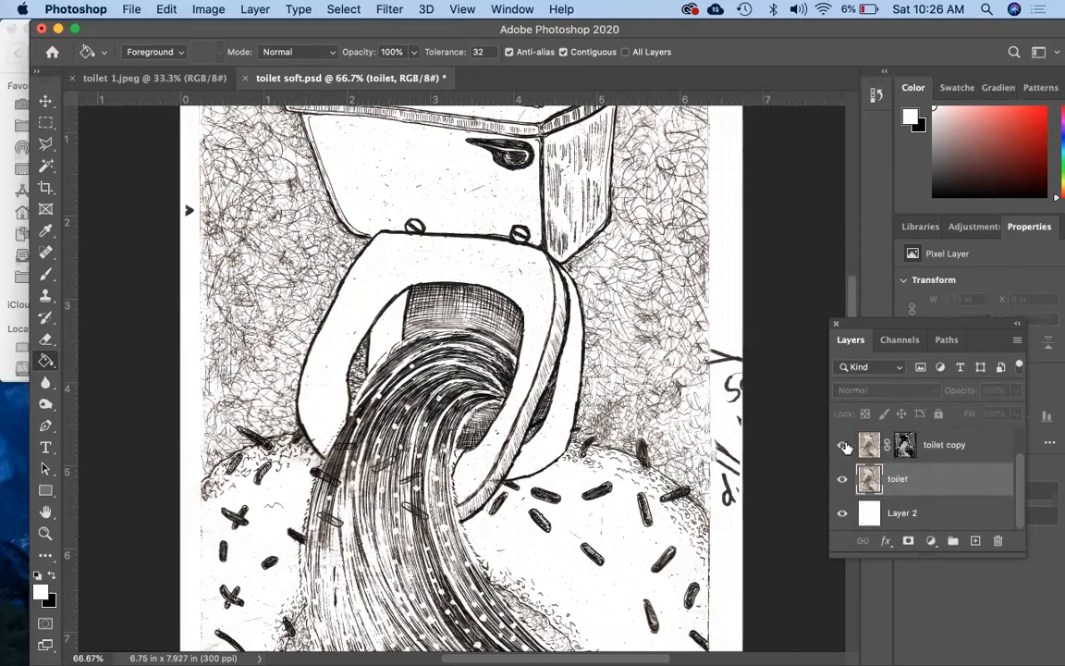
# - Compare the masked linework on white with the original paper by repeatedly showing and hiding the toilet layer
pyautogui.click(843, 447)
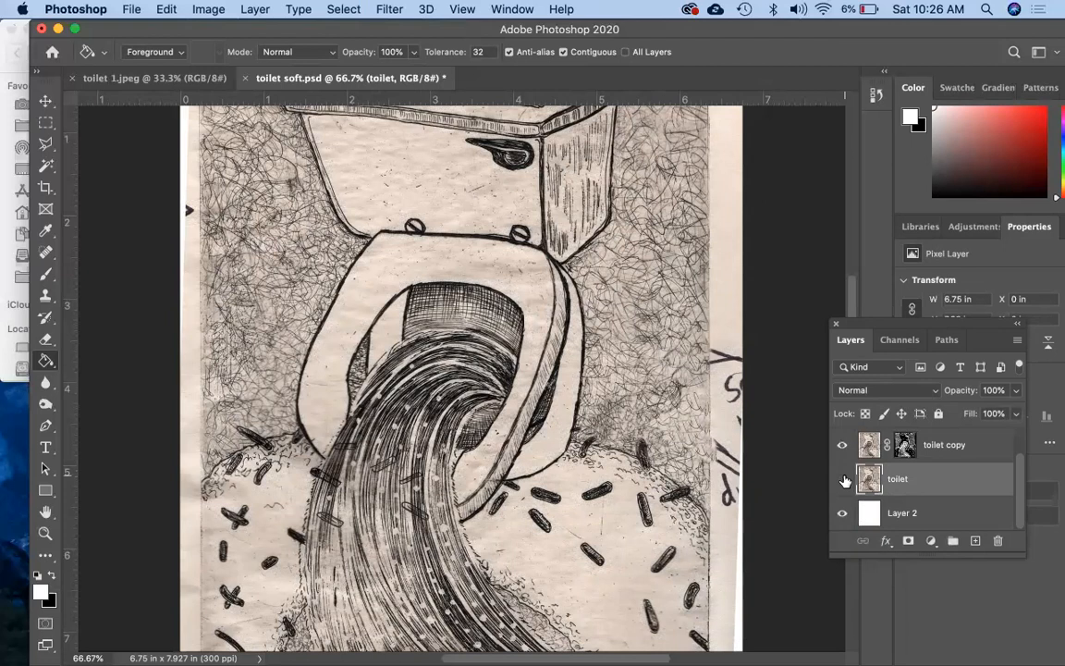
pyautogui.click(844, 479)
pyautogui.click(843, 479)
pyautogui.click(843, 478)
pyautogui.click(844, 479)
pyautogui.click(843, 479)
pyautogui.click(843, 479)
pyautogui.click(843, 479)
pyautogui.click(843, 479)
pyautogui.click(844, 479)
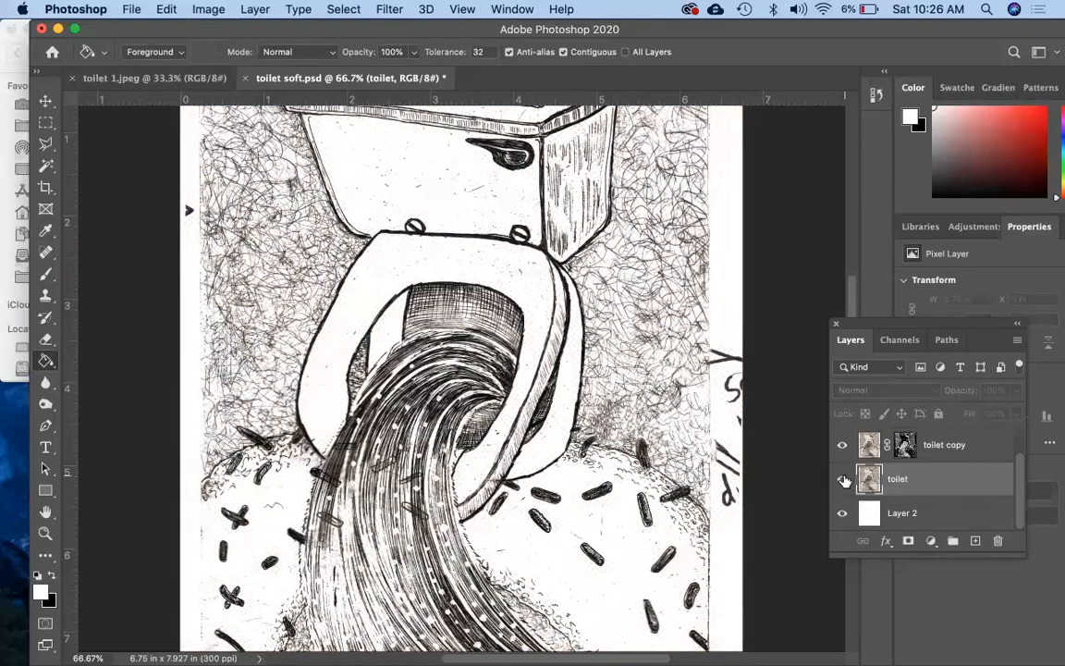
pyautogui.click(843, 479)
pyautogui.scroll(5, 603, 397)
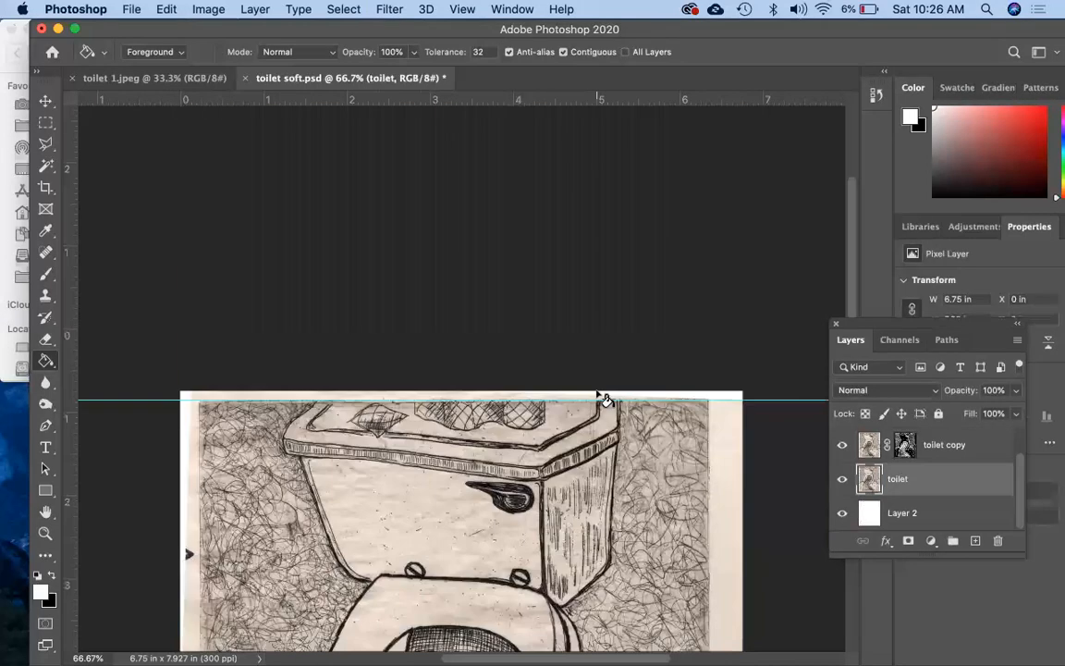
# - Duplicate the original toilet layer and hide both the masked toilet copy and the original toilet layer
pyautogui.scroll(-4, 603, 398)
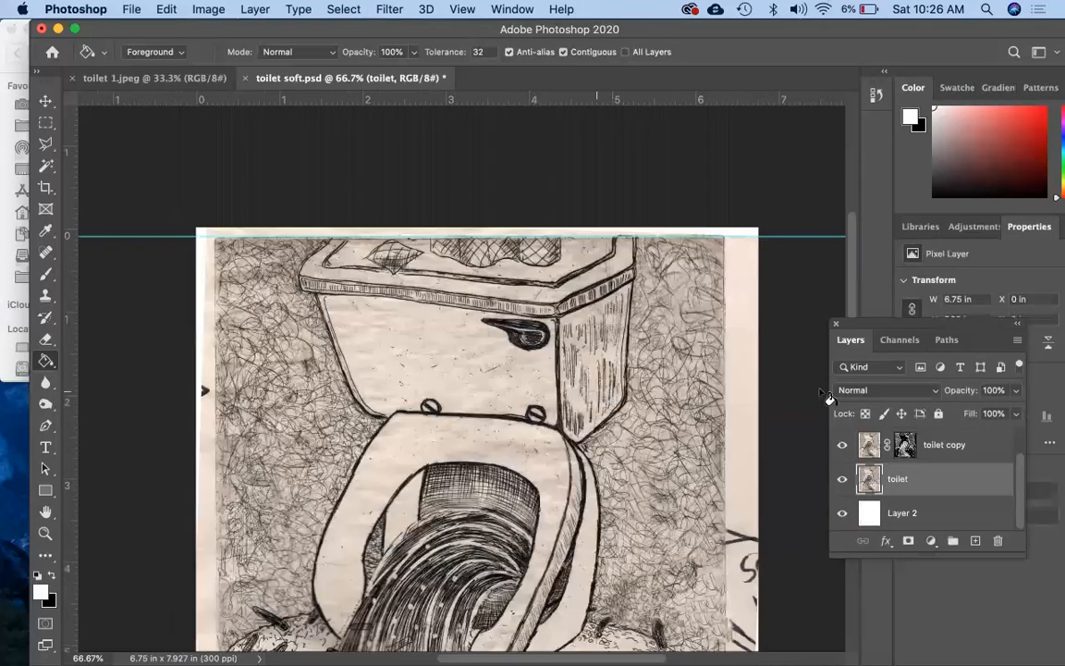
pyautogui.click(957, 447)
pyautogui.click(842, 445)
pyautogui.moveTo(941, 485); pyautogui.dragTo(829, 475)
pyautogui.click(843, 514)
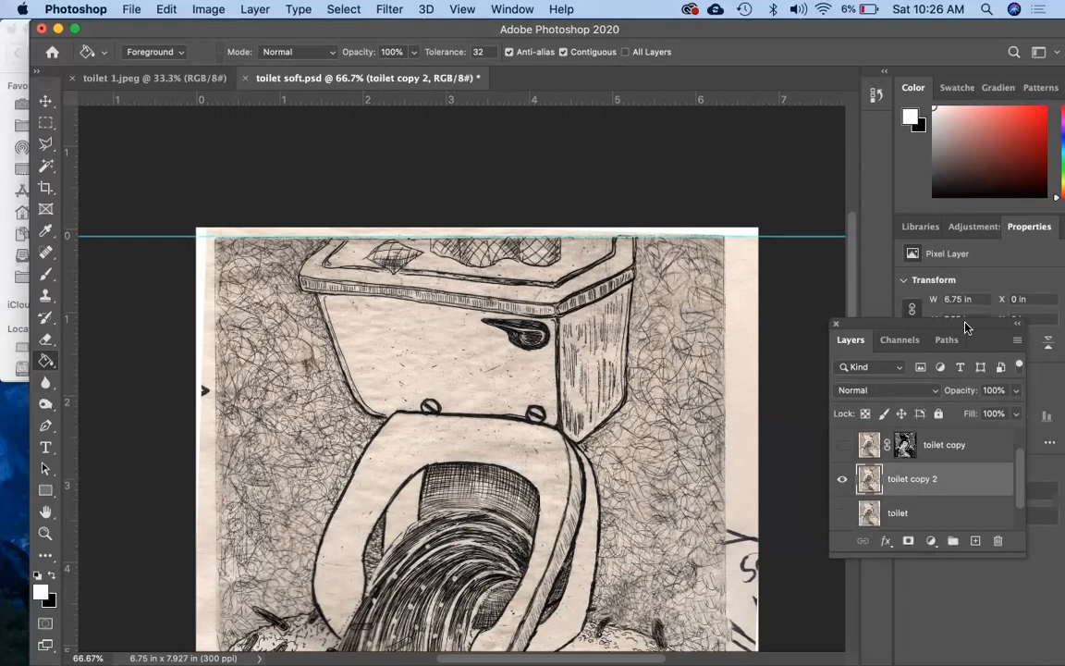
# - Add a Levels adjustment layer above toilet copy 2
pyautogui.moveTo(966, 326); pyautogui.dragTo(968, 375)
pyautogui.click(969, 228)
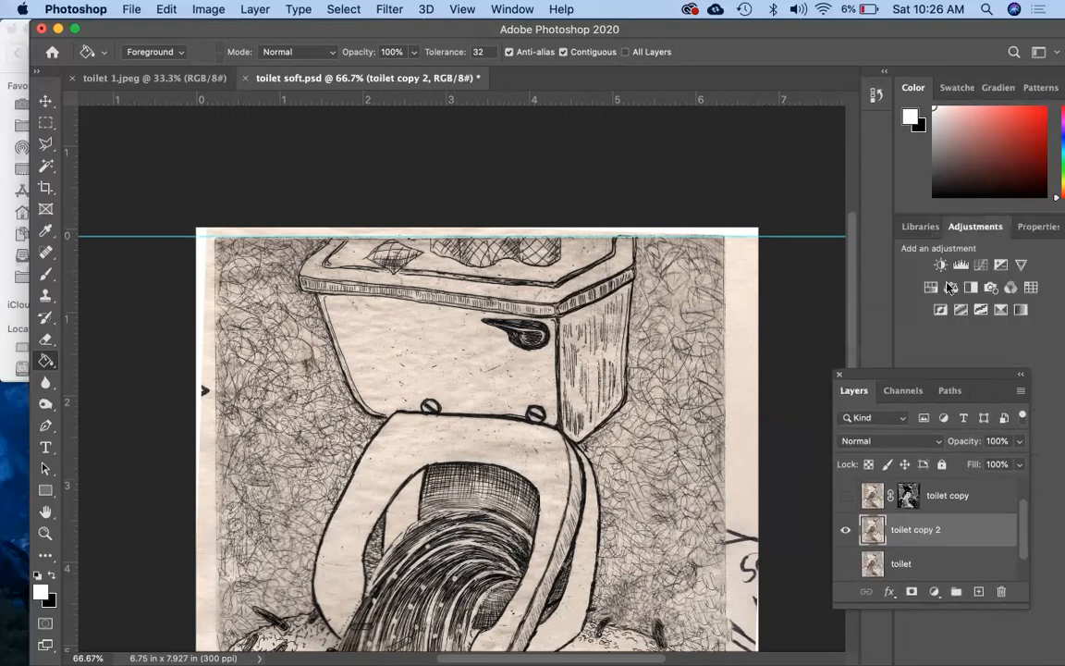
pyautogui.click(922, 267)
pyautogui.moveTo(944, 375); pyautogui.dragTo(951, 459)
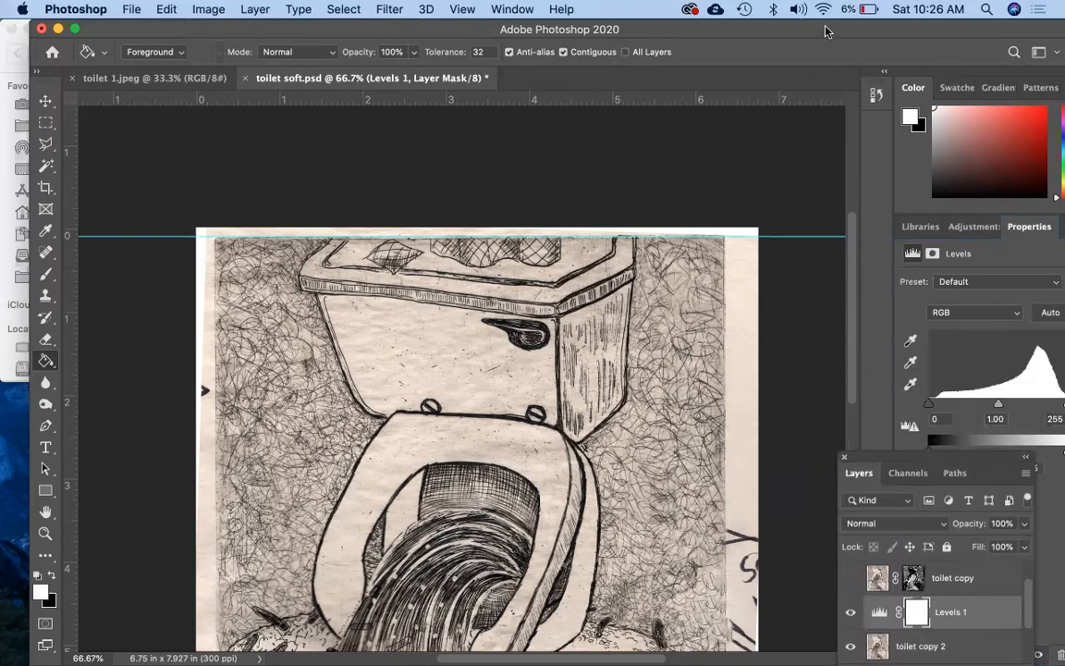
pyautogui.moveTo(741, 28); pyautogui.dragTo(712, 29)
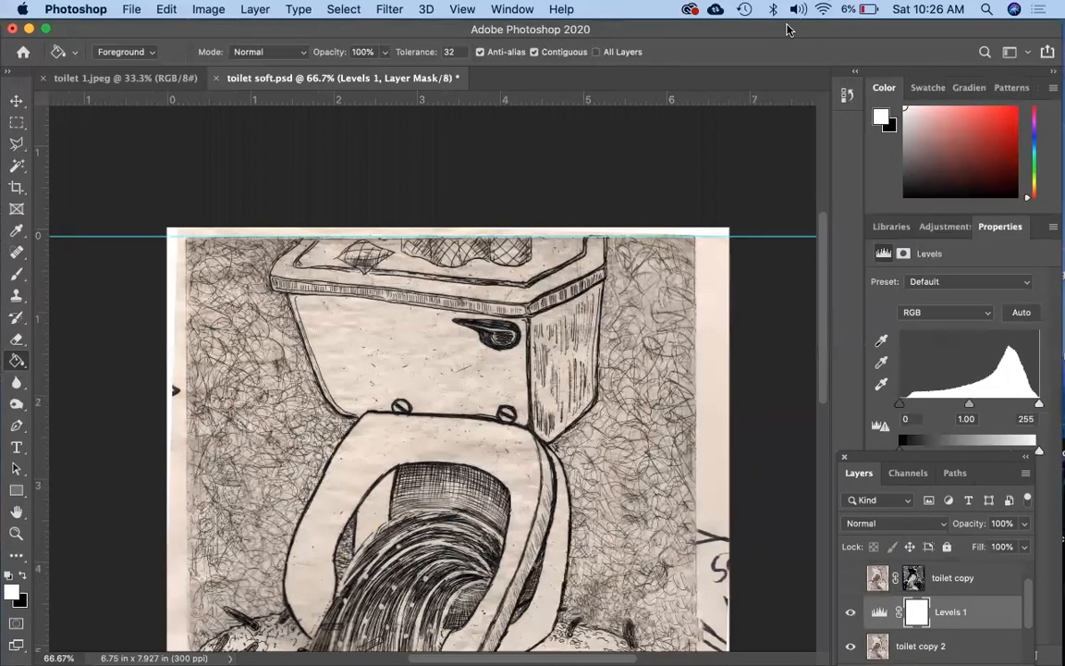
pyautogui.moveTo(932, 464); pyautogui.dragTo(895, 223)
# - Delete the Levels 1 layer mask and the Levels 1 adjustment layer itself
pyautogui.click(969, 432)
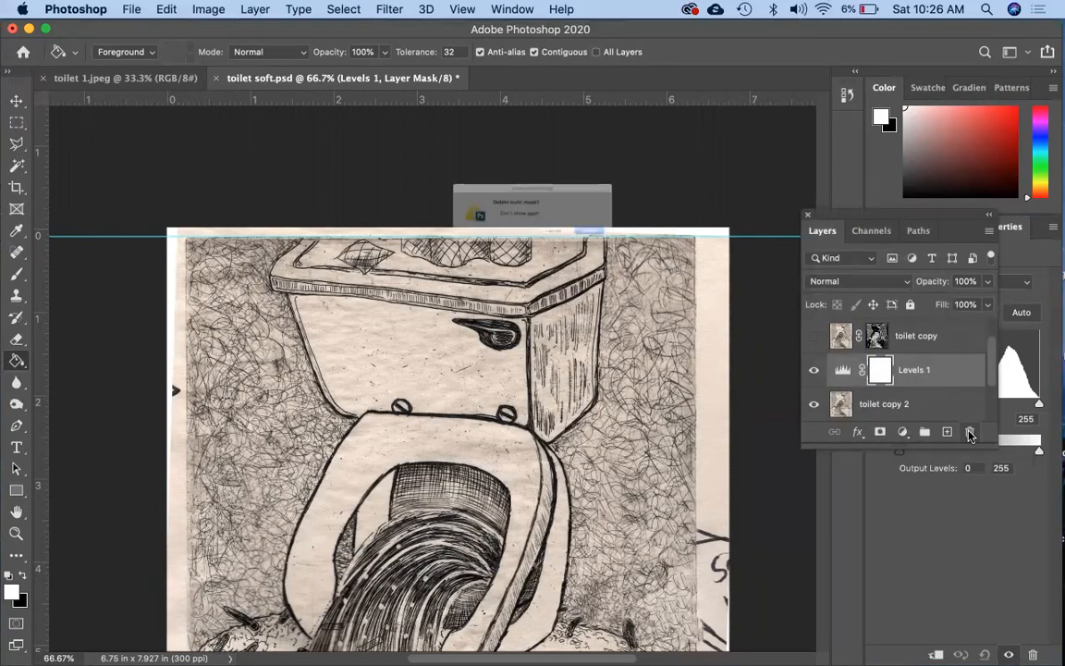
pyautogui.click(658, 254)
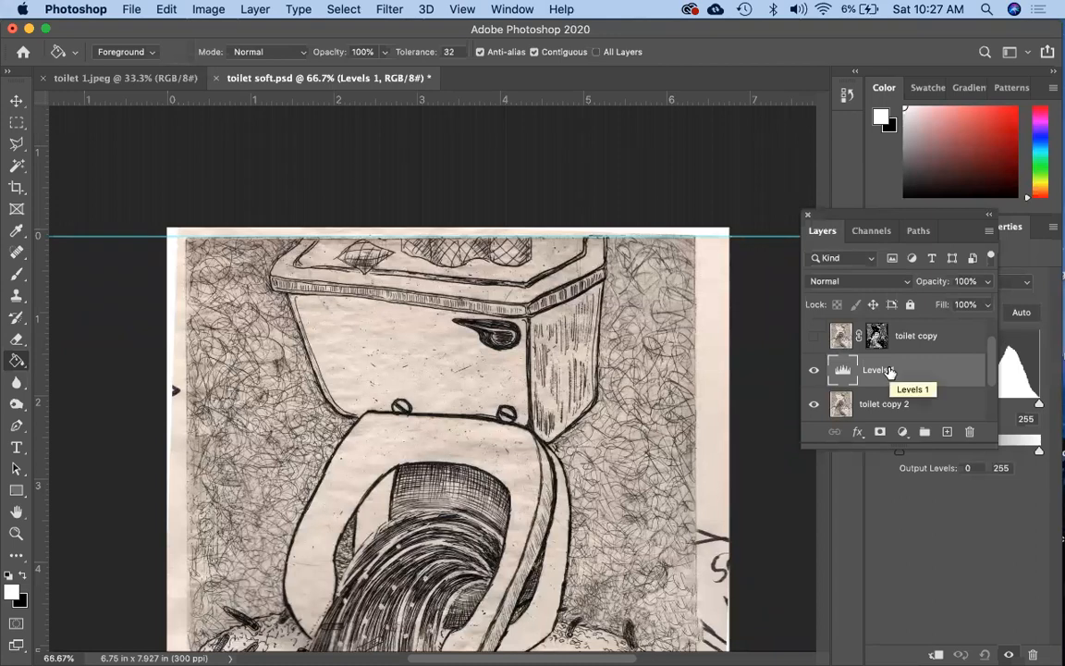
pyautogui.click(970, 431)
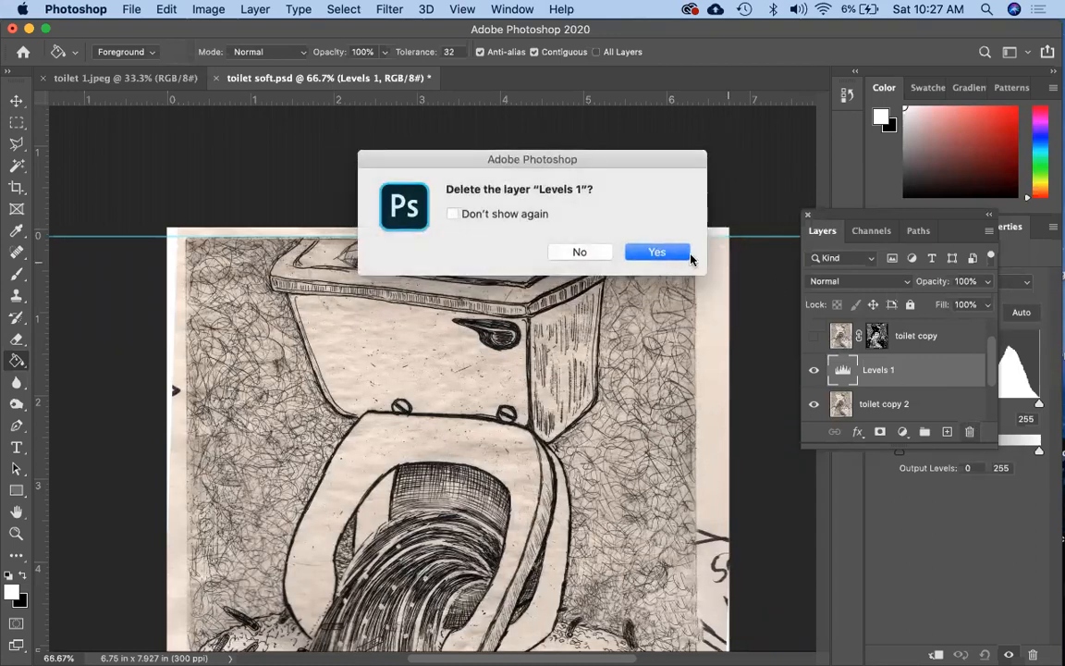
pyautogui.click(678, 251)
# - Show the masked toilet copy and hide toilet copy 2 so the linework sits on white
pyautogui.click(814, 338)
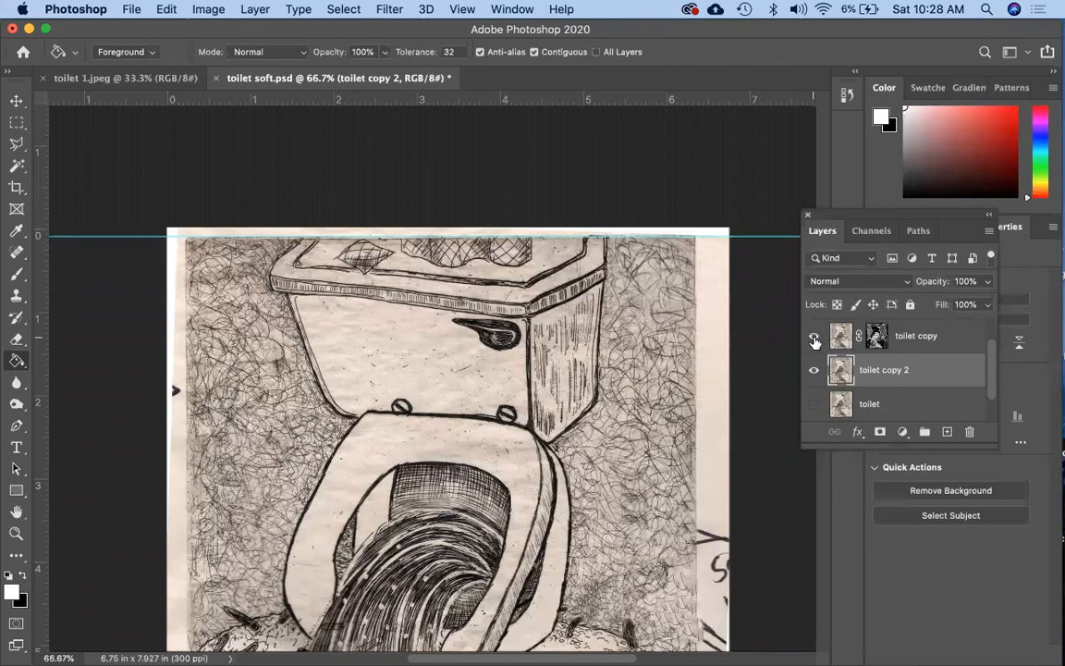
pyautogui.click(814, 371)
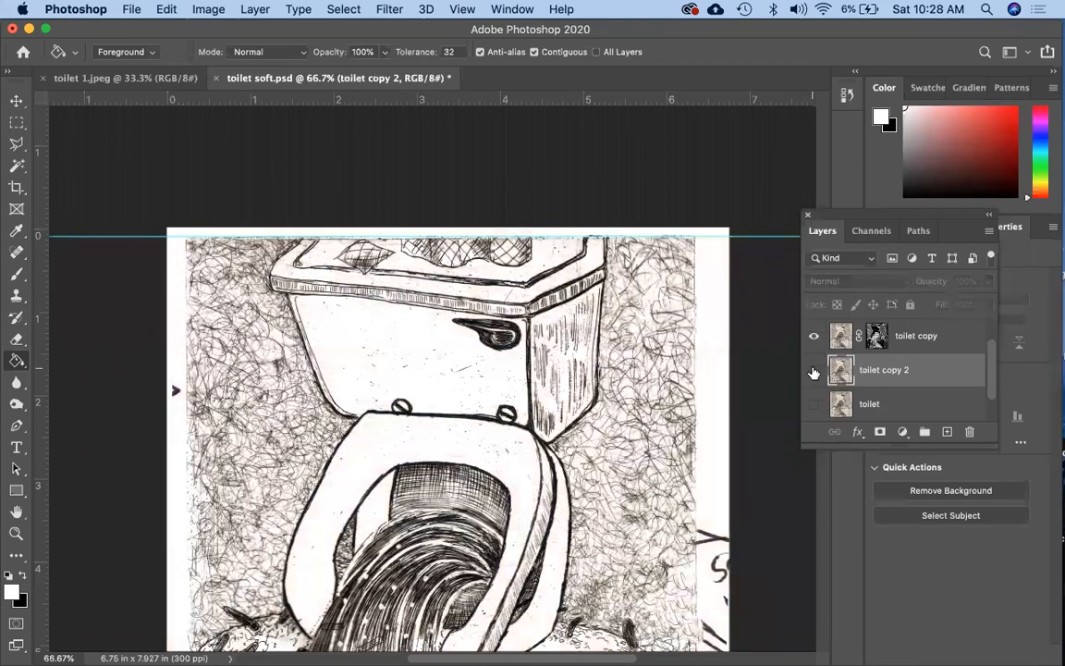
pyautogui.press('super+minus')
# - Rename Layer 2 as white
pyautogui.scroll(-1, 911, 408)
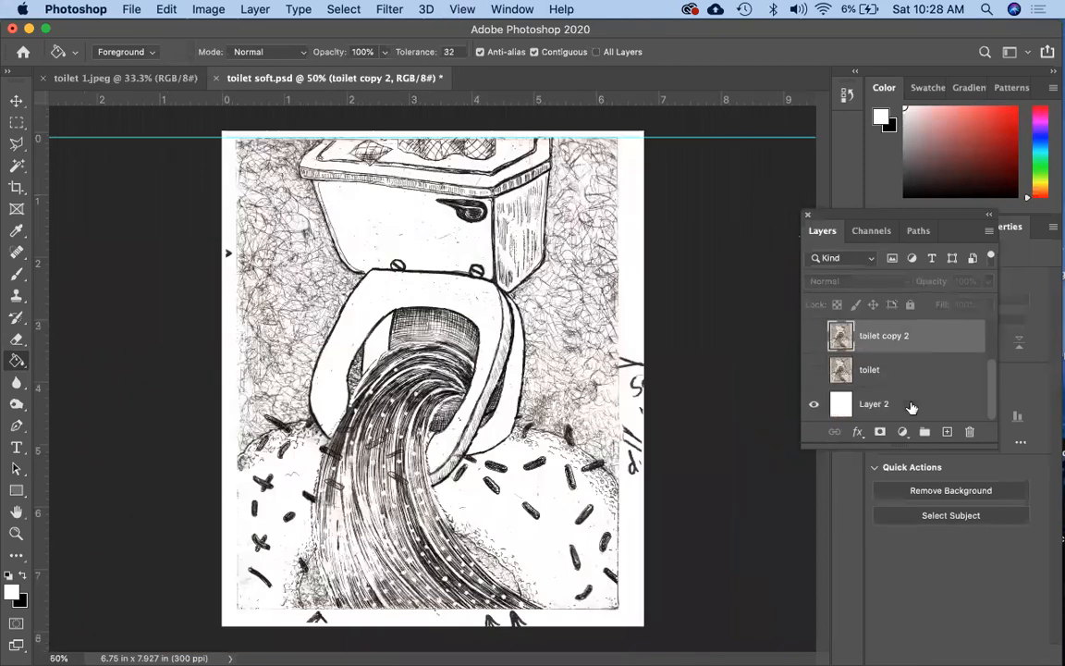
pyautogui.doubleClick(874, 403)
pyautogui.write('white')
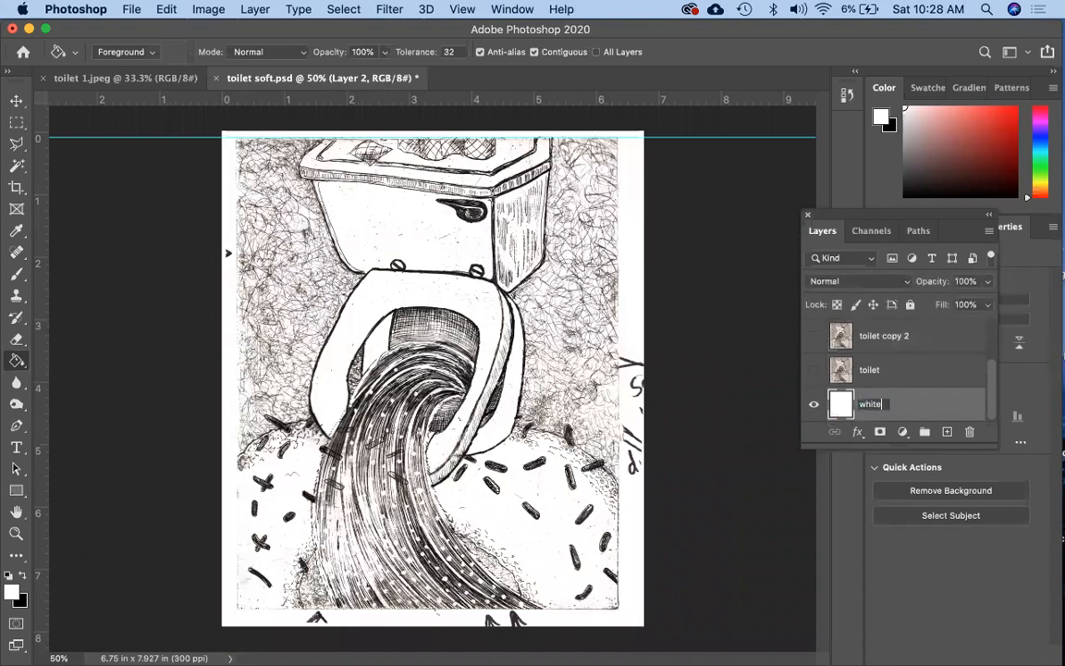
pyautogui.press('Return')
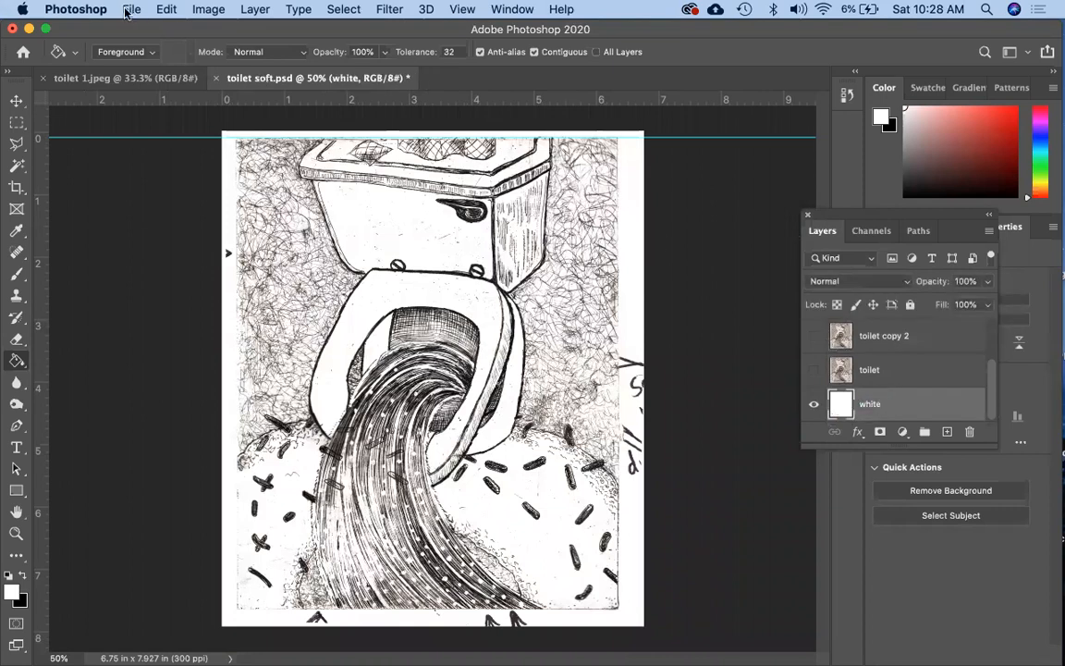
# - Switch to Finder, preview feathers 1.jpeg and feathers 2.jpeg in the print II demo files folder, and widen the window
pyautogui.moveTo(157, 29); pyautogui.dragTo(455, 43)
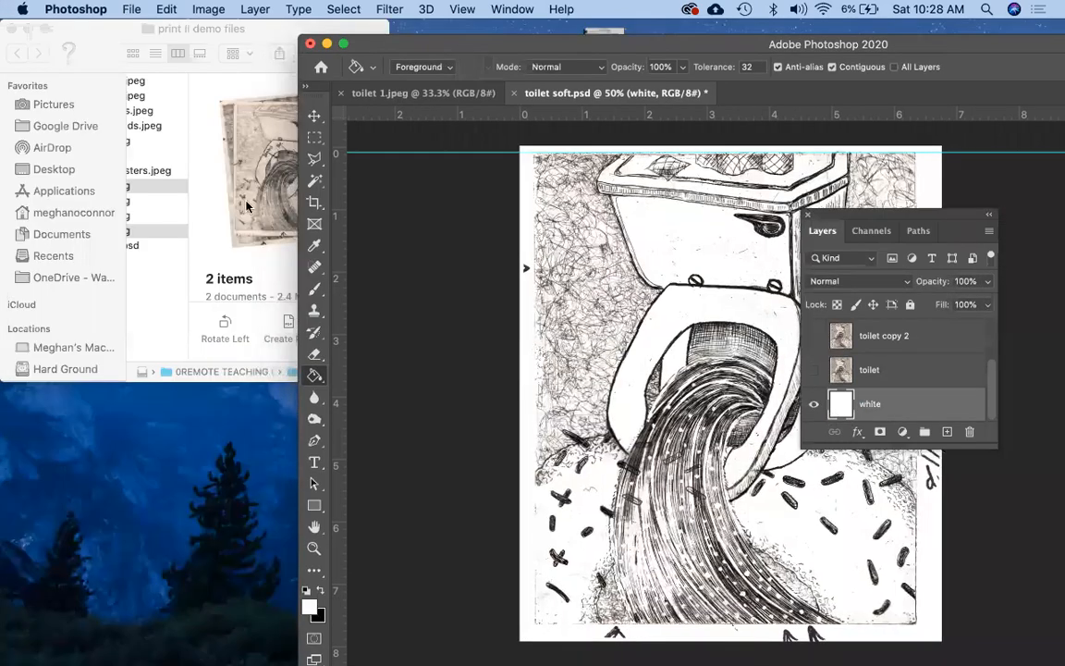
pyautogui.click(233, 262)
pyautogui.hscroll(-5, 233, 261)
pyautogui.hscroll(5, 233, 262)
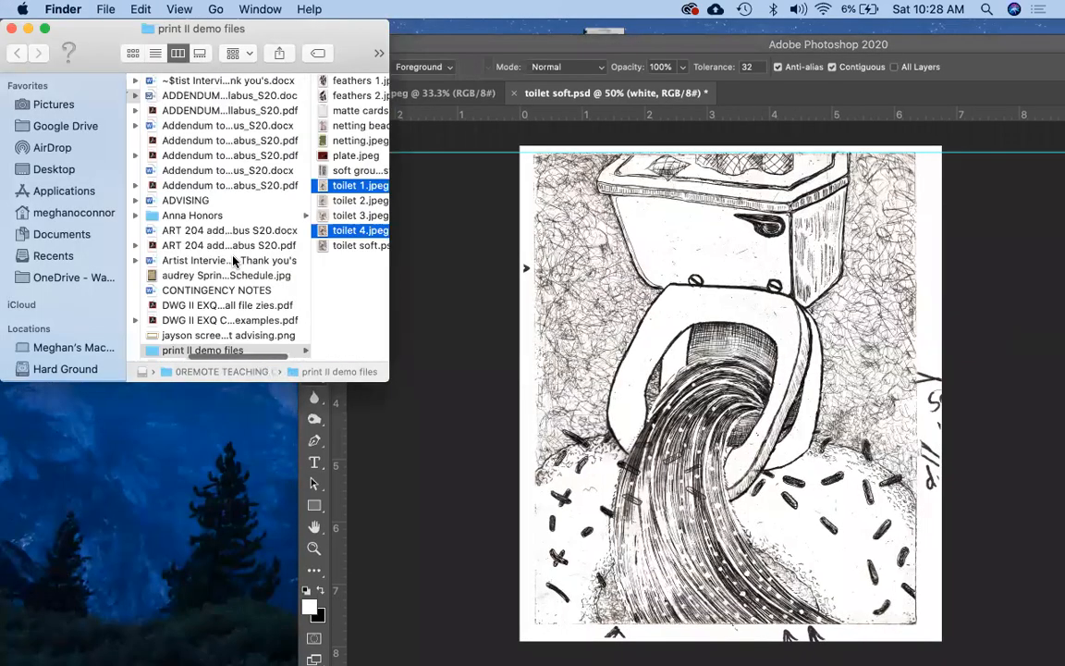
pyautogui.hscroll(-5, 204, 217)
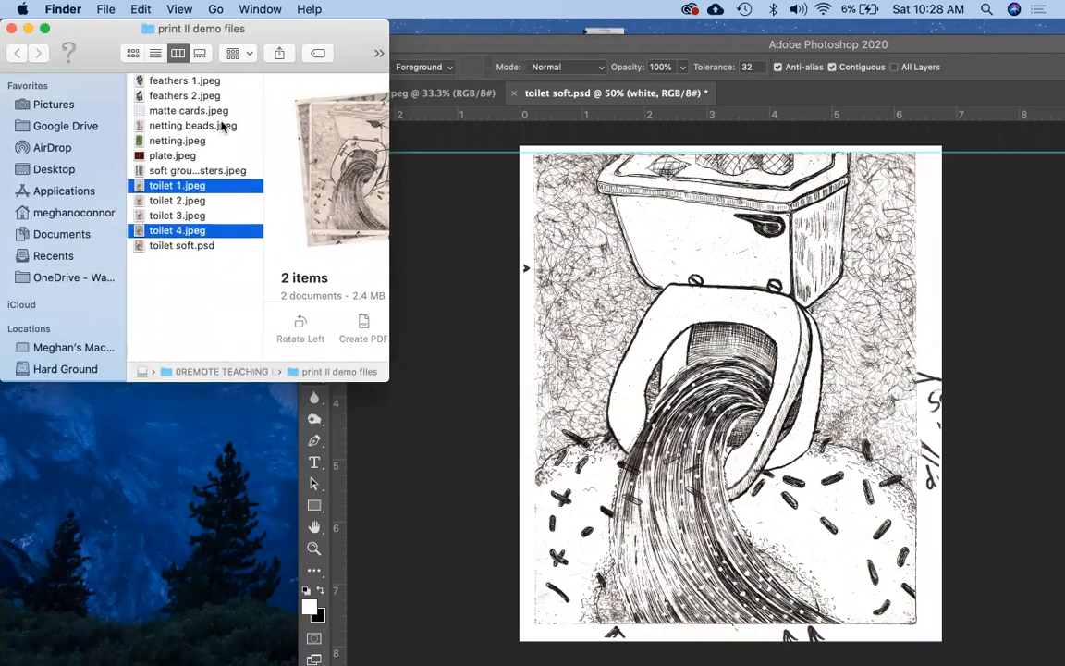
pyautogui.click(193, 98)
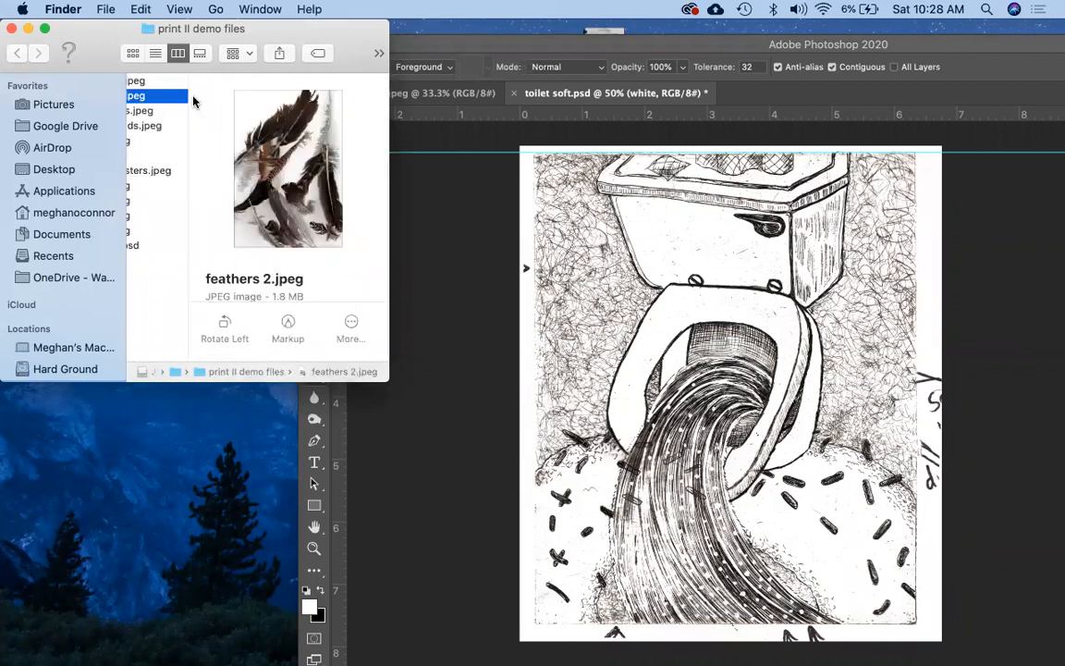
pyautogui.press('Up')
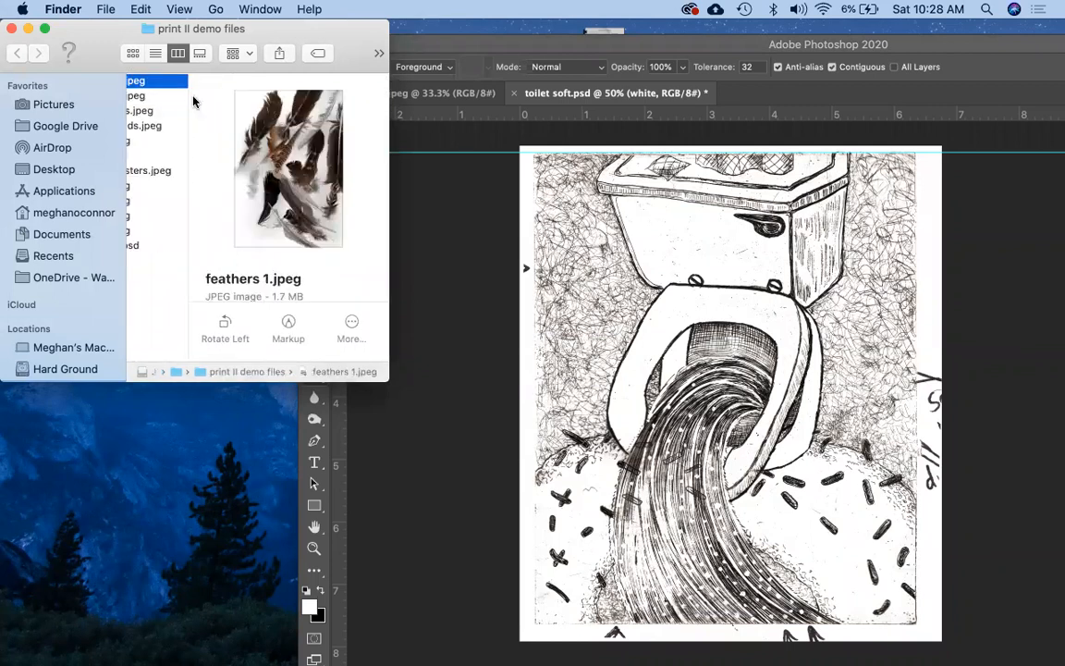
pyautogui.press('Down')
pyautogui.press('Up')
pyautogui.moveTo(390, 321); pyautogui.dragTo(541, 309)
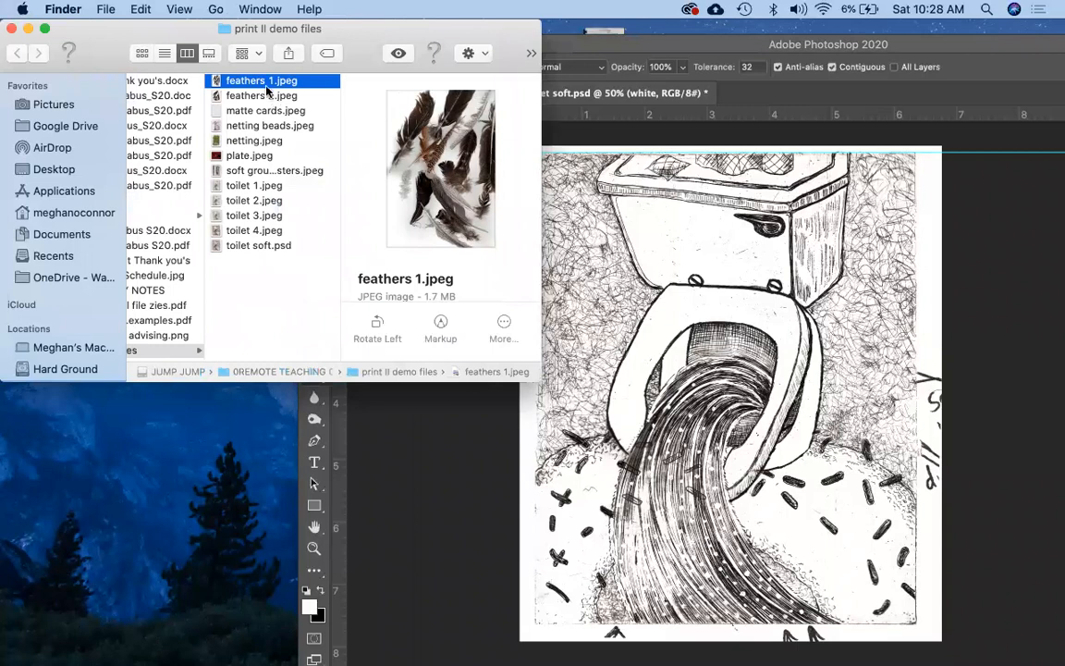
# - Preview the matte cards, netting beads, netting, plate, soft ground testers and toilet scans as candidate texture images
pyautogui.click(260, 111)
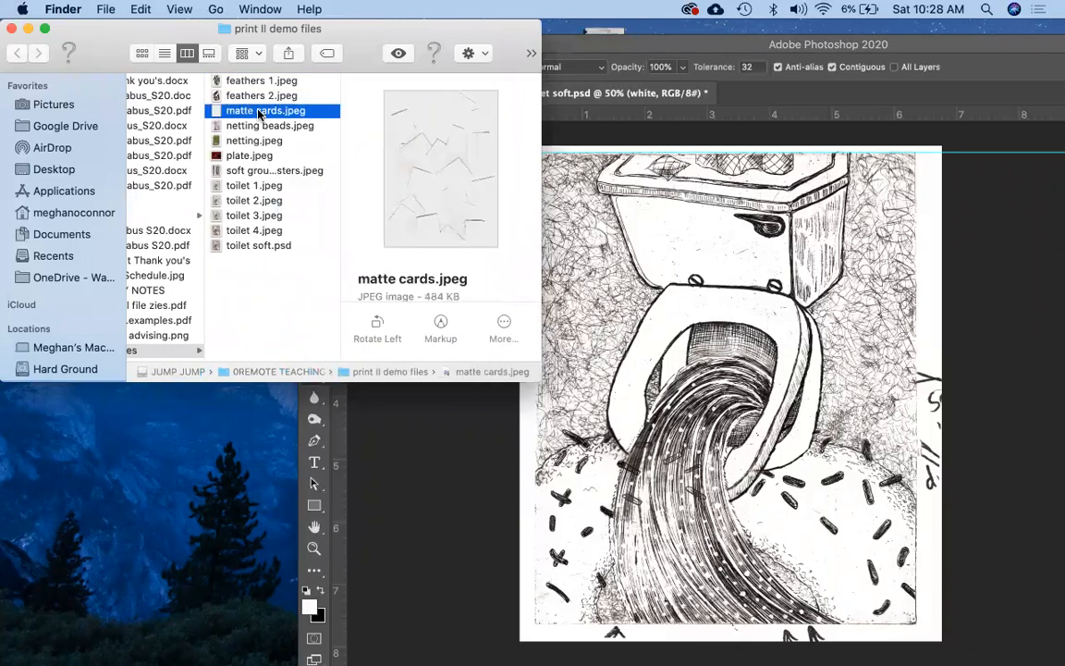
pyautogui.press('Down')
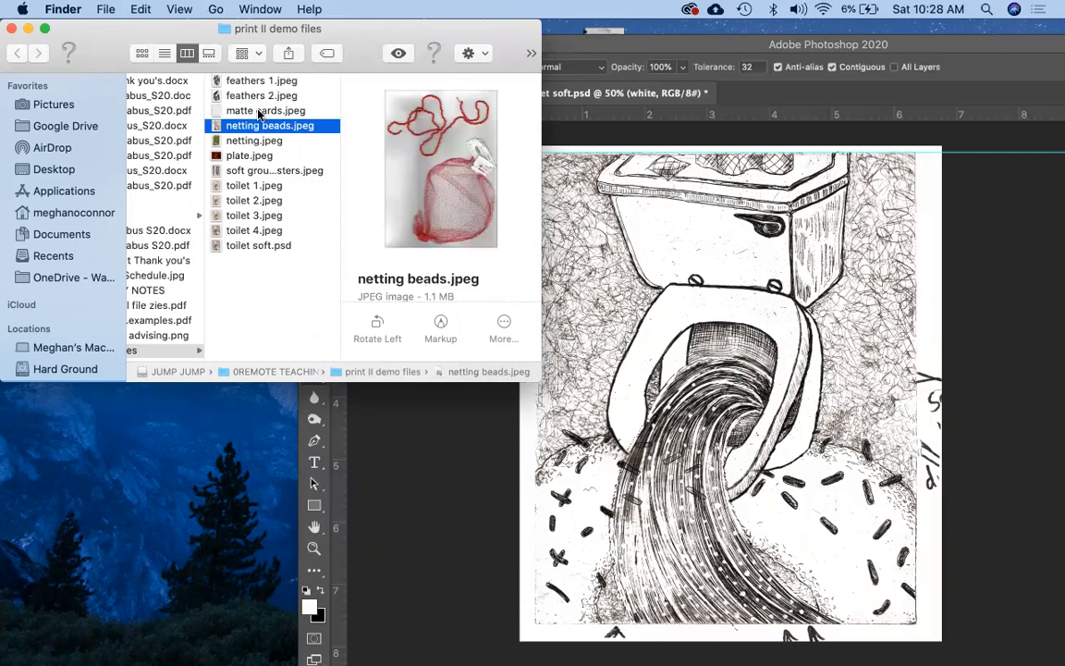
pyautogui.press('Down')
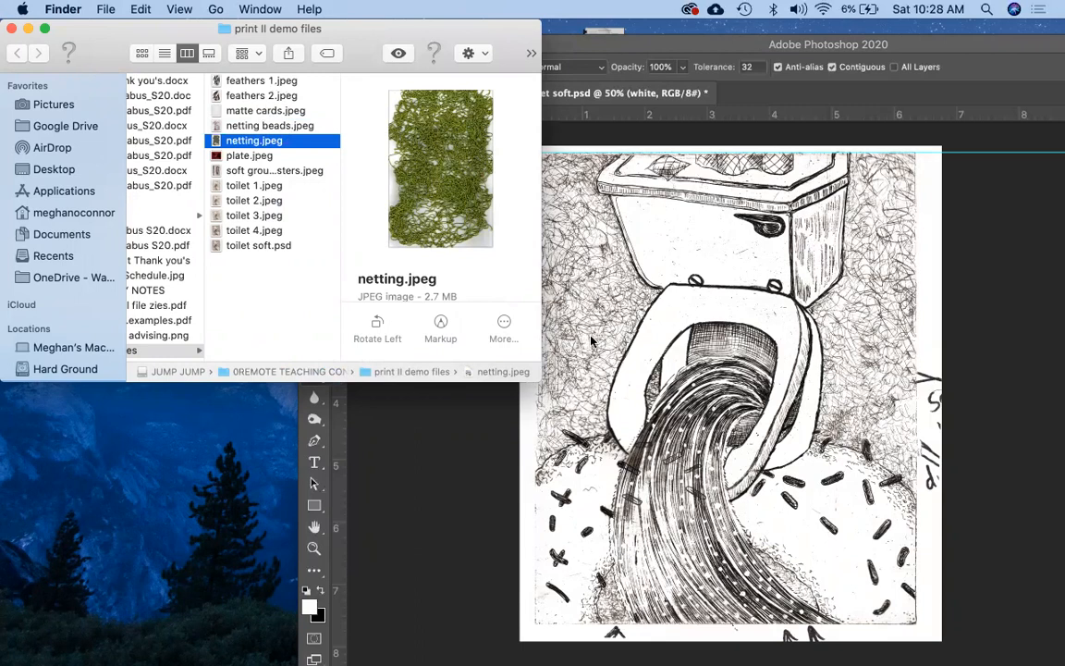
pyautogui.press('Down')
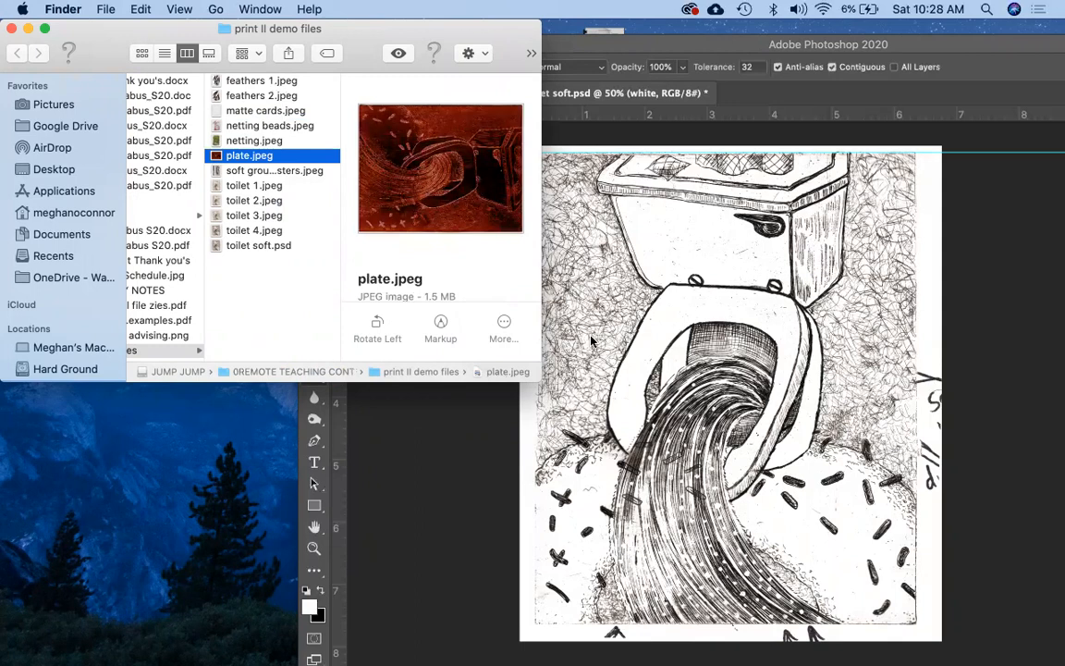
pyautogui.press('Down')
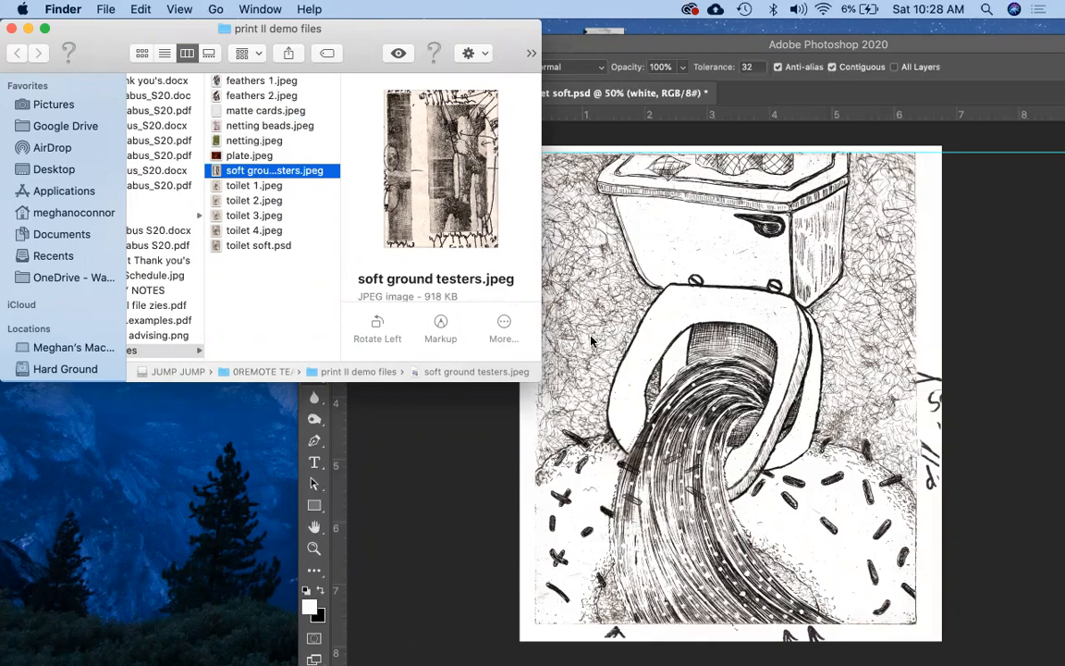
pyautogui.press('Down')
pyautogui.press('Down')
pyautogui.press('Up')
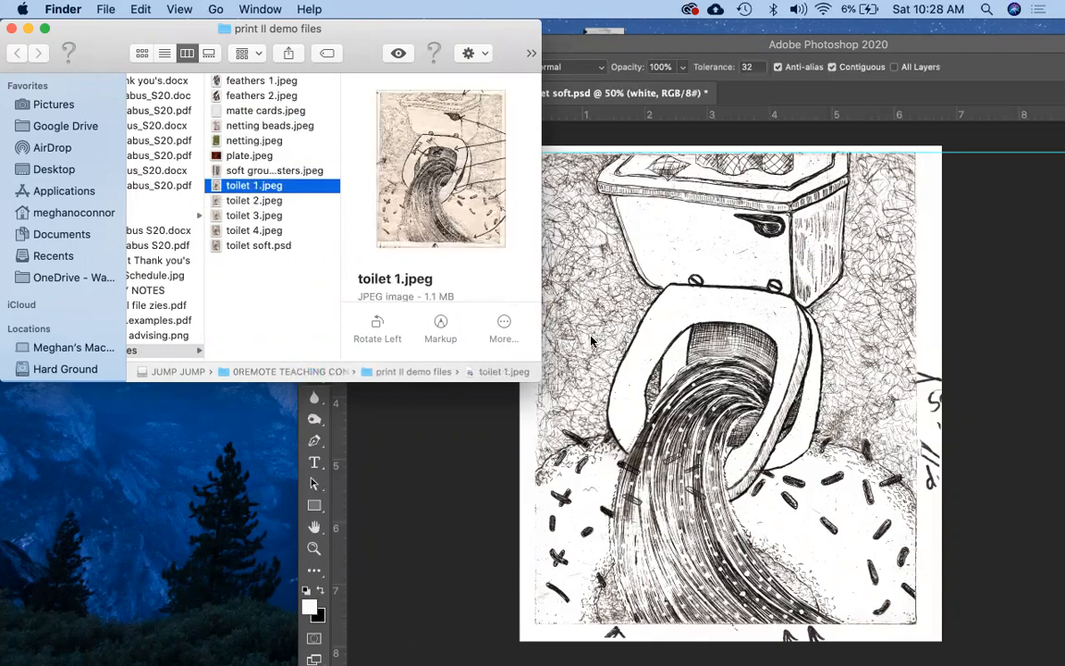
pyautogui.press('Up')
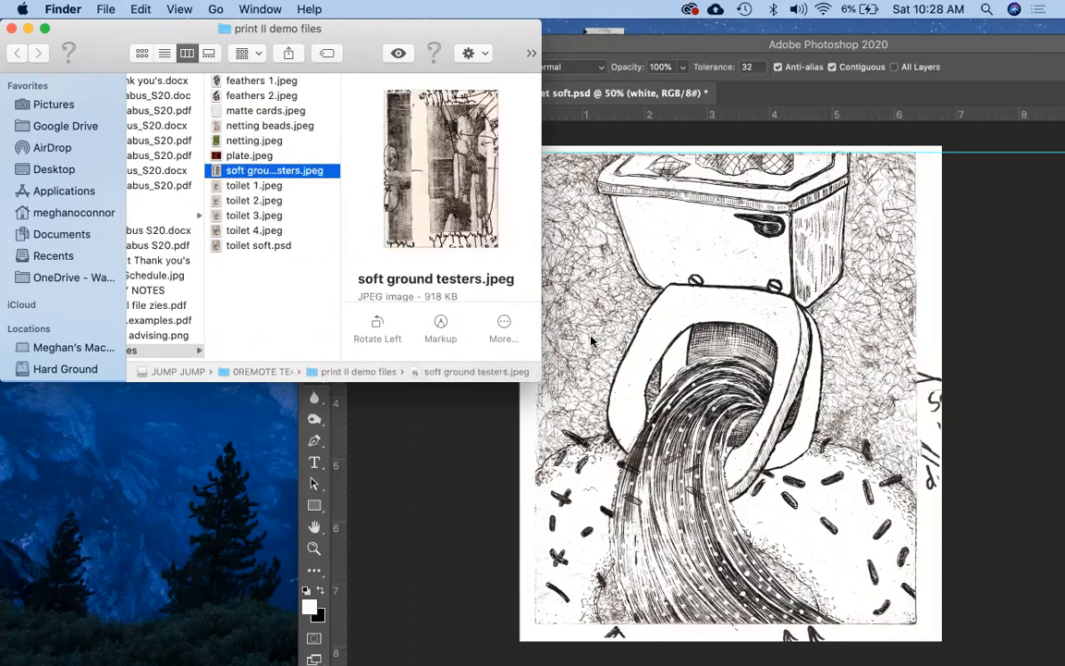
pyautogui.press('Up')
pyautogui.press('Up')
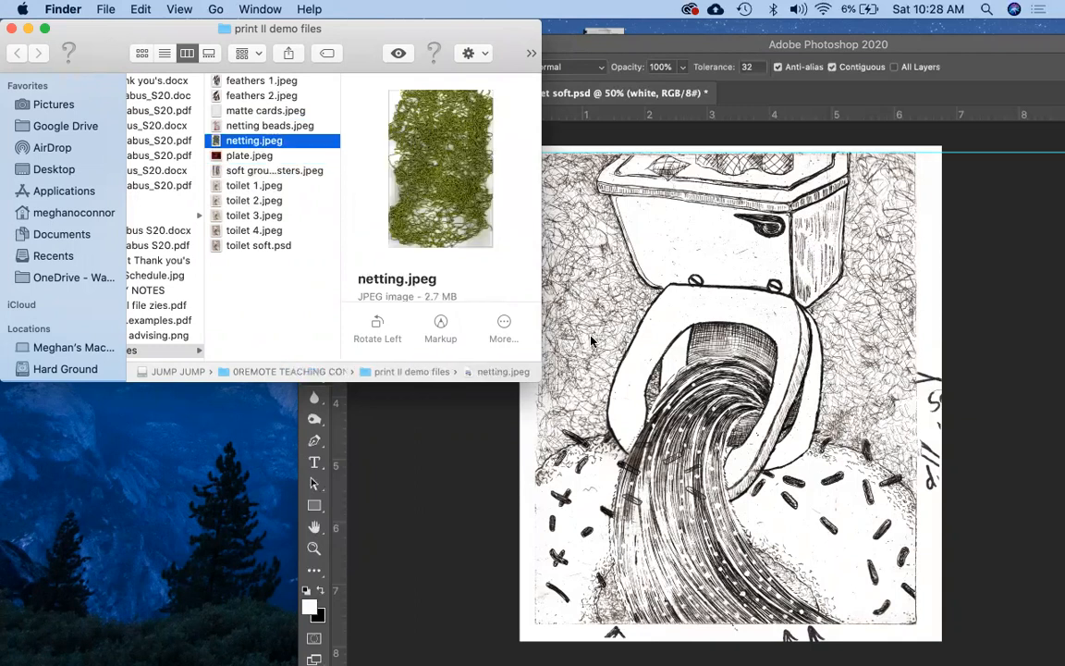
pyautogui.press('Up')
pyautogui.press('Up')
pyautogui.press('Up')
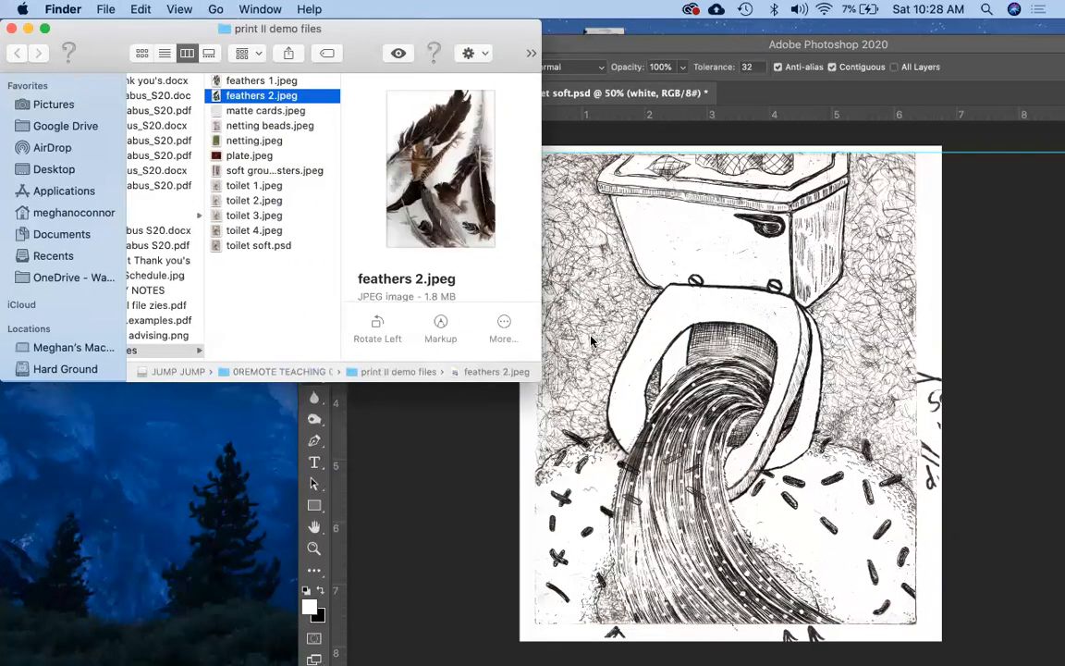
# - Open feathers 1.jpeg, netting.jpeg and soft ground testers.jpeg together in Photoshop and reposition its window to show the whole workspace
pyautogui.press('Up')
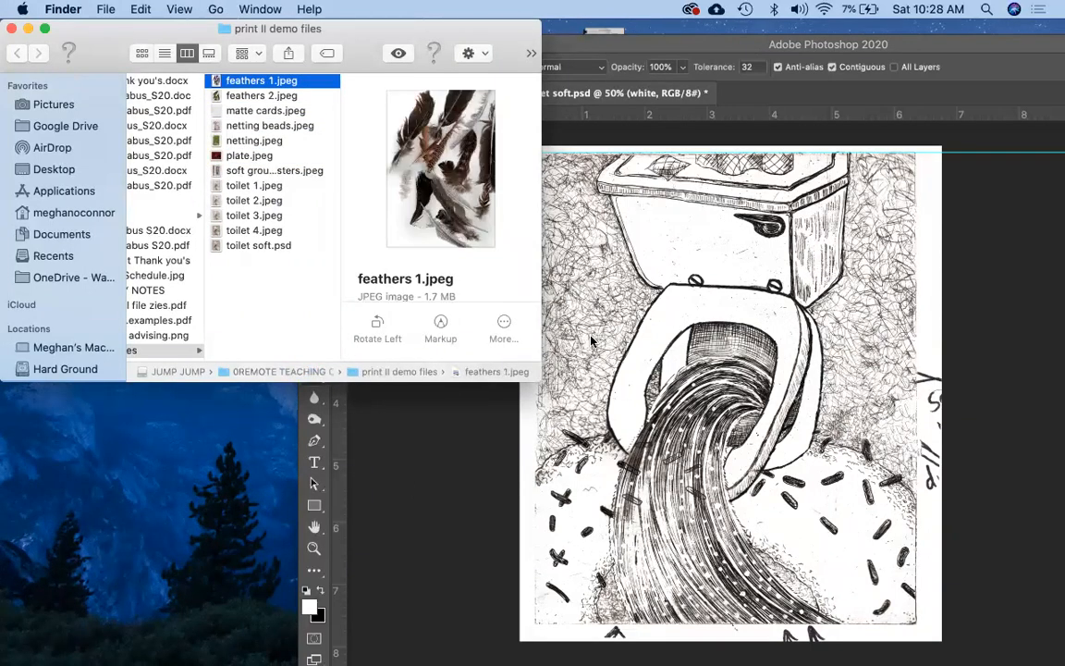
pyautogui.keyDown('super'); pyautogui.click(254, 141); pyautogui.keyUp('super')
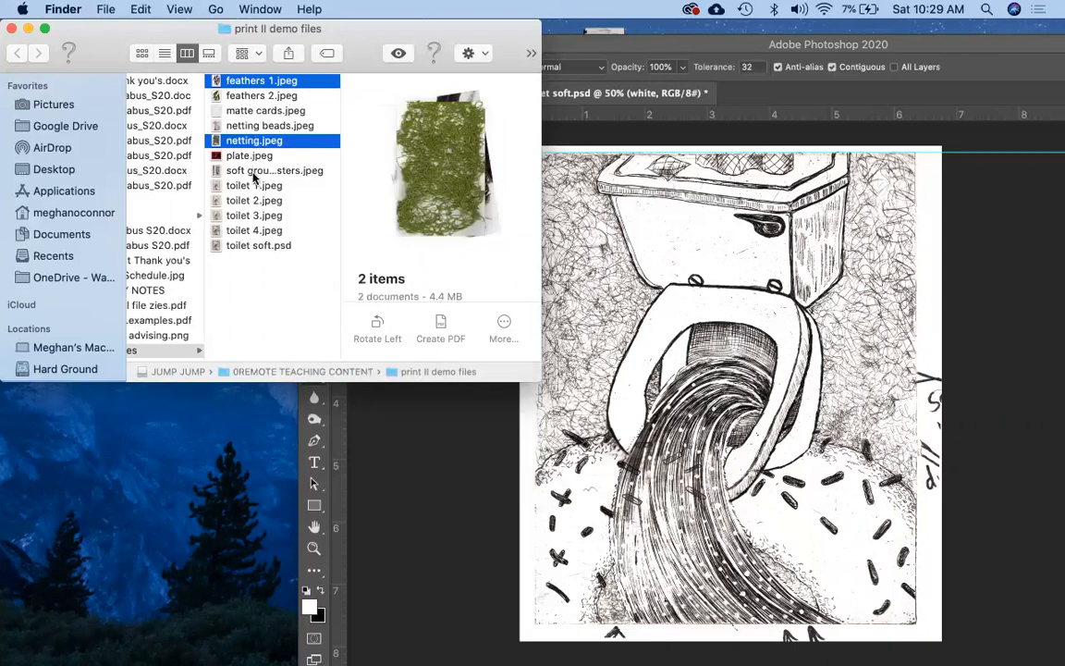
pyautogui.keyDown('super'); pyautogui.click(254, 174); pyautogui.keyUp('super')
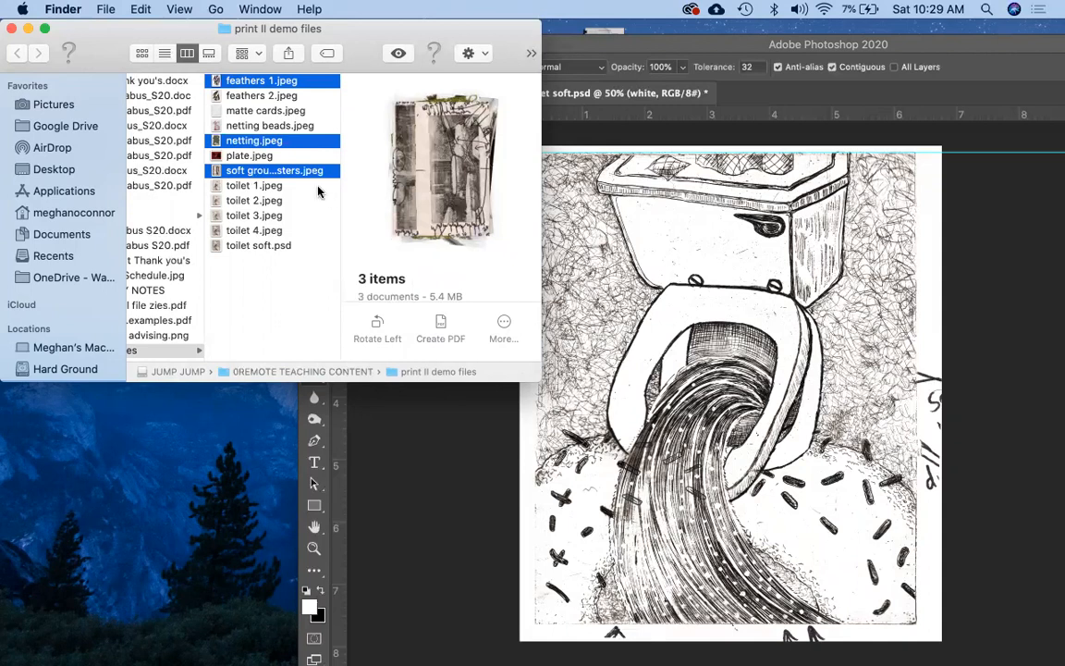
pyautogui.rightClick(309, 172)
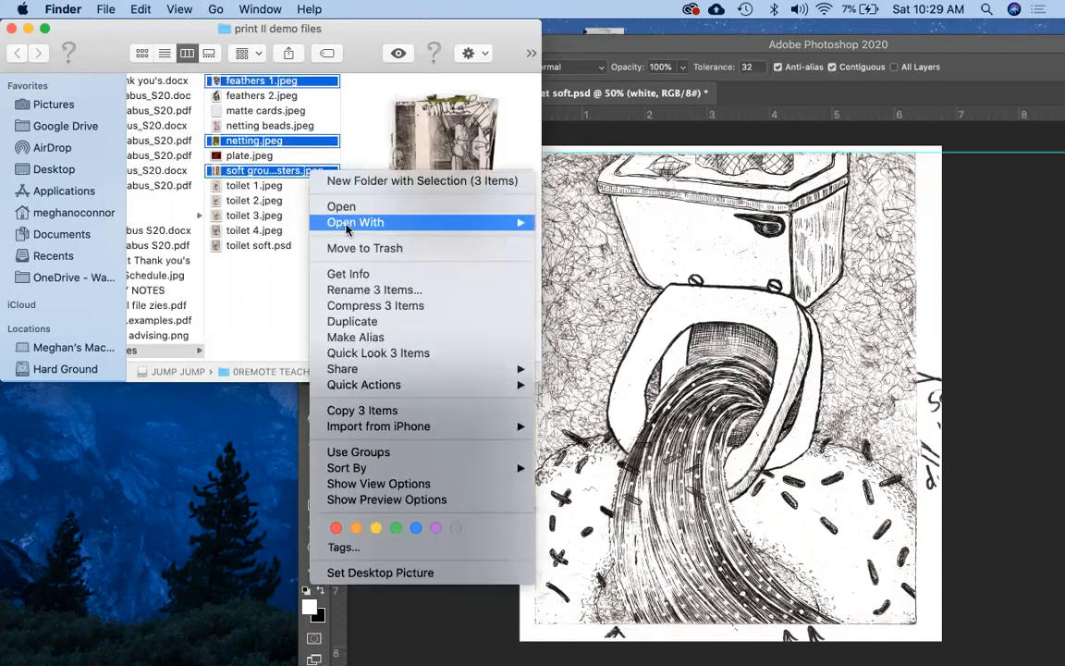
pyautogui.moveTo(349, 228)
pyautogui.click(579, 267)
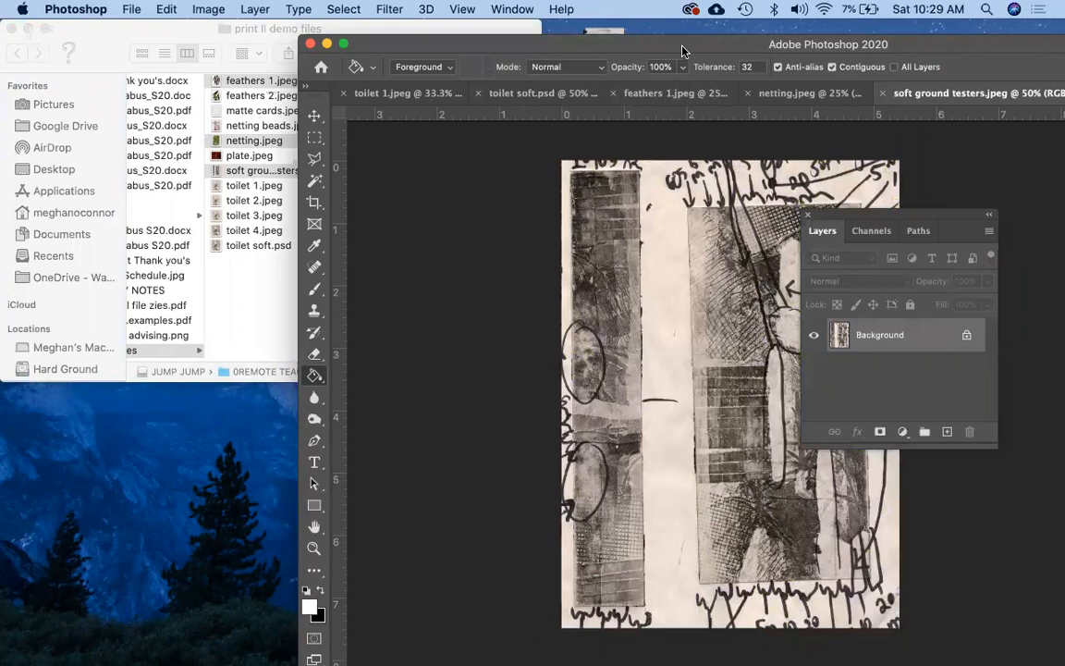
pyautogui.doubleClick(379, 46)
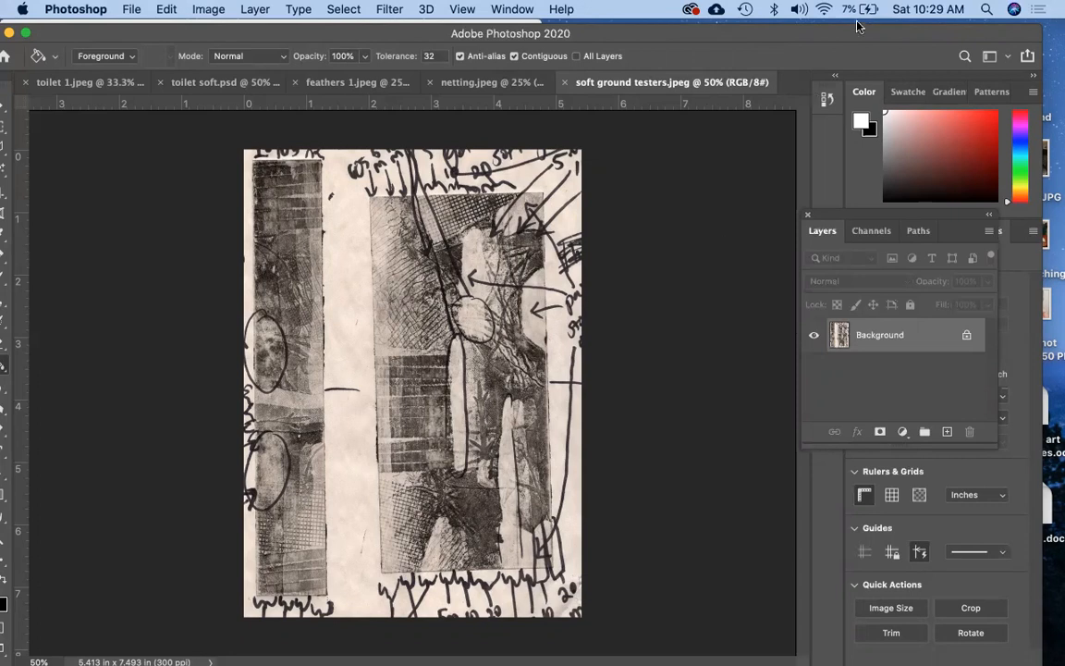
pyautogui.moveTo(855, 34); pyautogui.dragTo(870, 64)
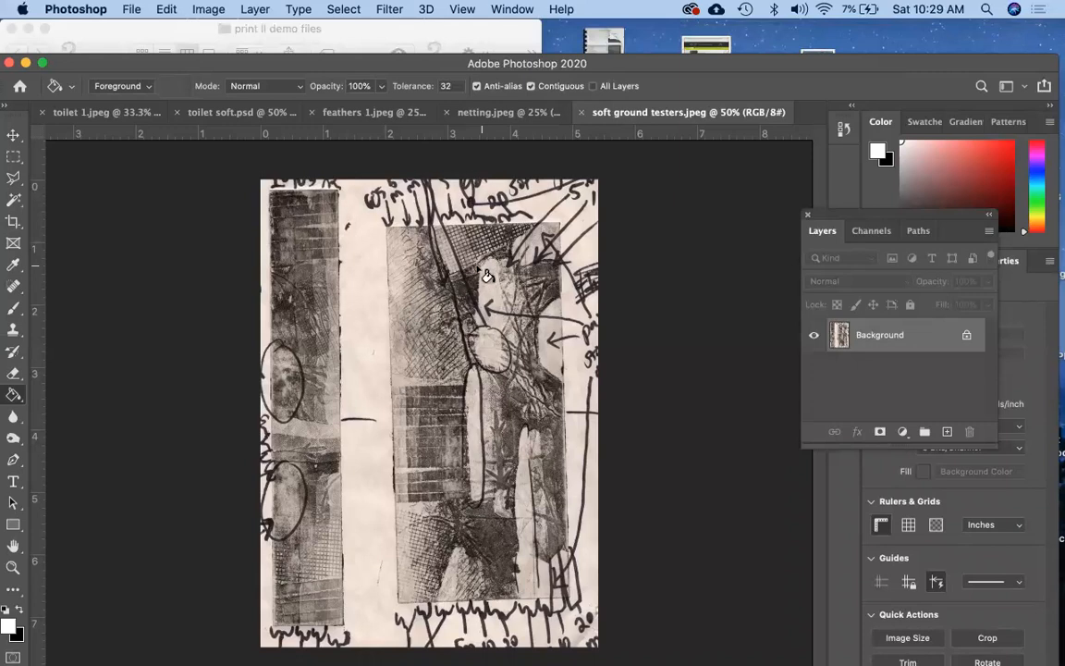
# - Convert the Background of soft ground testers.jpeg into an editable layer named Layer 0, after moving the program window up
pyautogui.moveTo(443, 65); pyautogui.dragTo(450, 37)
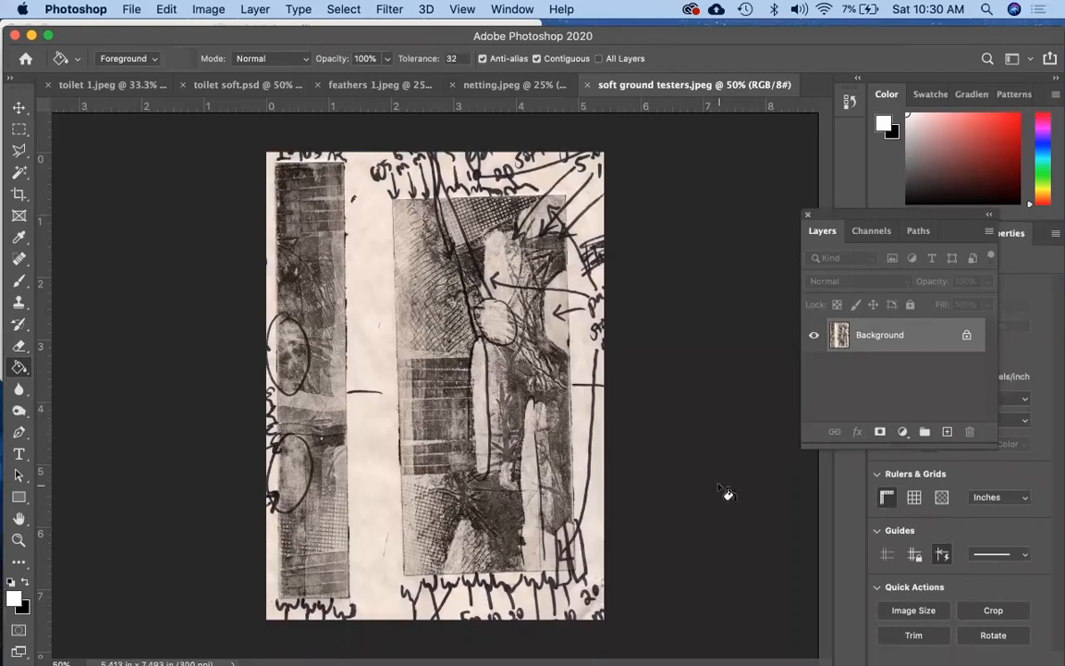
pyautogui.doubleClick(869, 337)
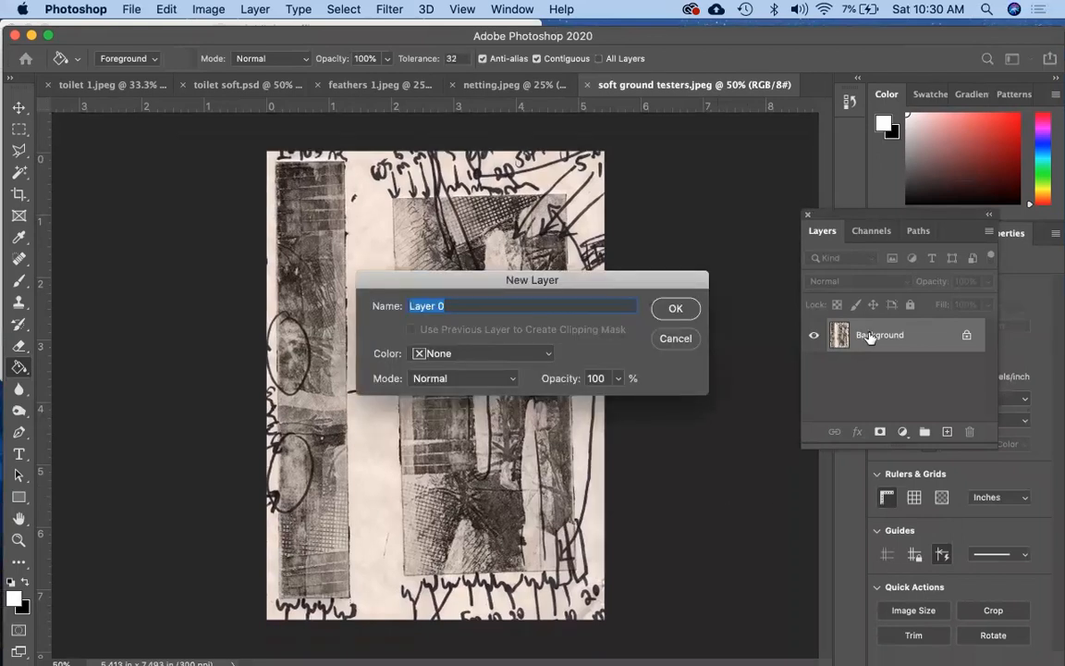
pyautogui.press('Return')
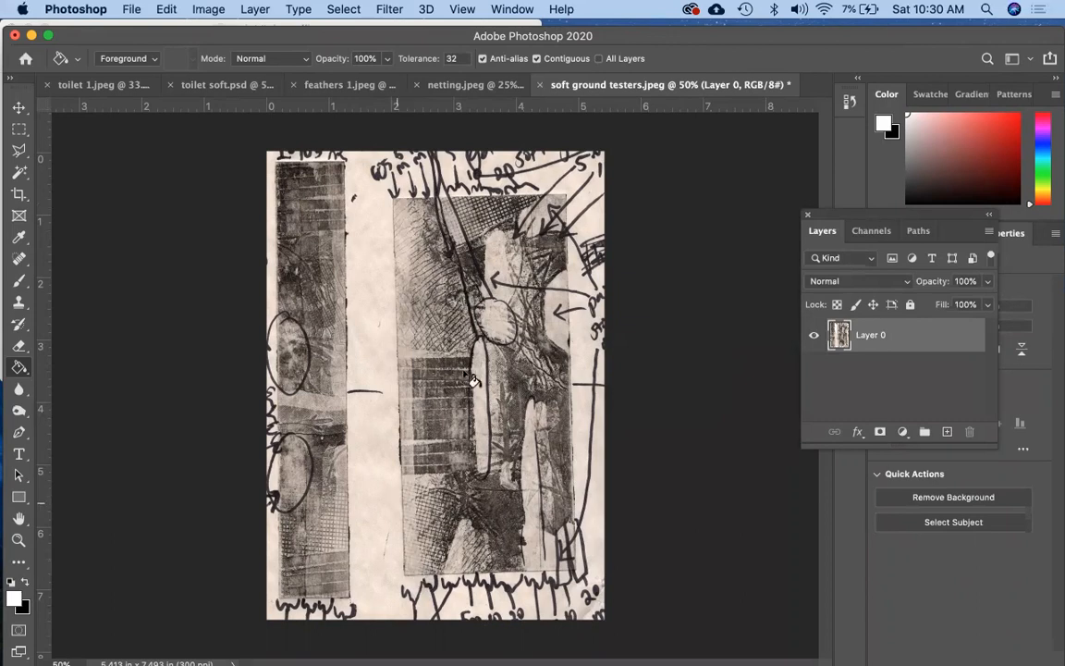
# - Outline the lace-like texture patch in the upper-left part of the large tester print with the Polygonal Lasso
pyautogui.click(18, 150)
pyautogui.click(396, 344)
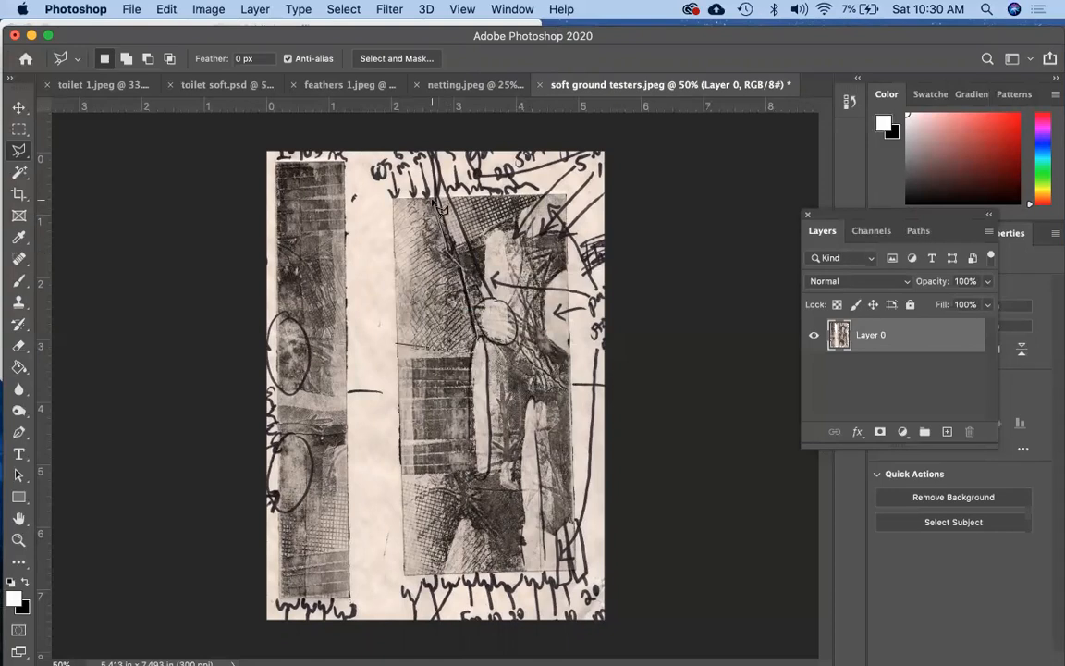
pyautogui.click(398, 348)
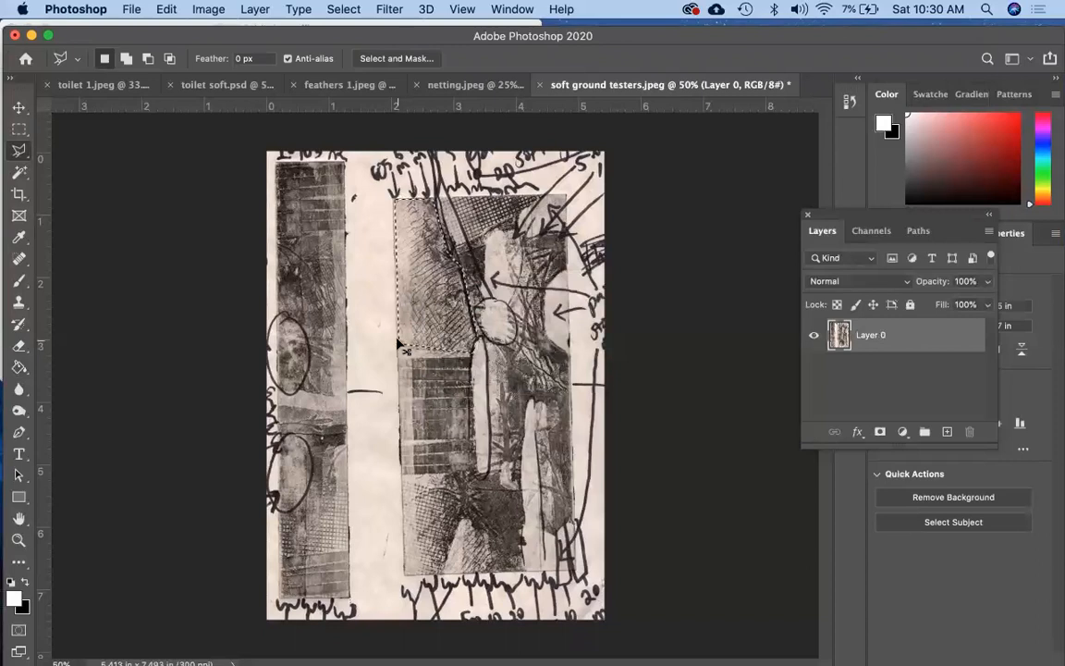
# - Create a layer named textures and paste the outlined lace patch into it
pyautogui.click(947, 431)
pyautogui.doubleClick(870, 334)
pyautogui.write('textures')
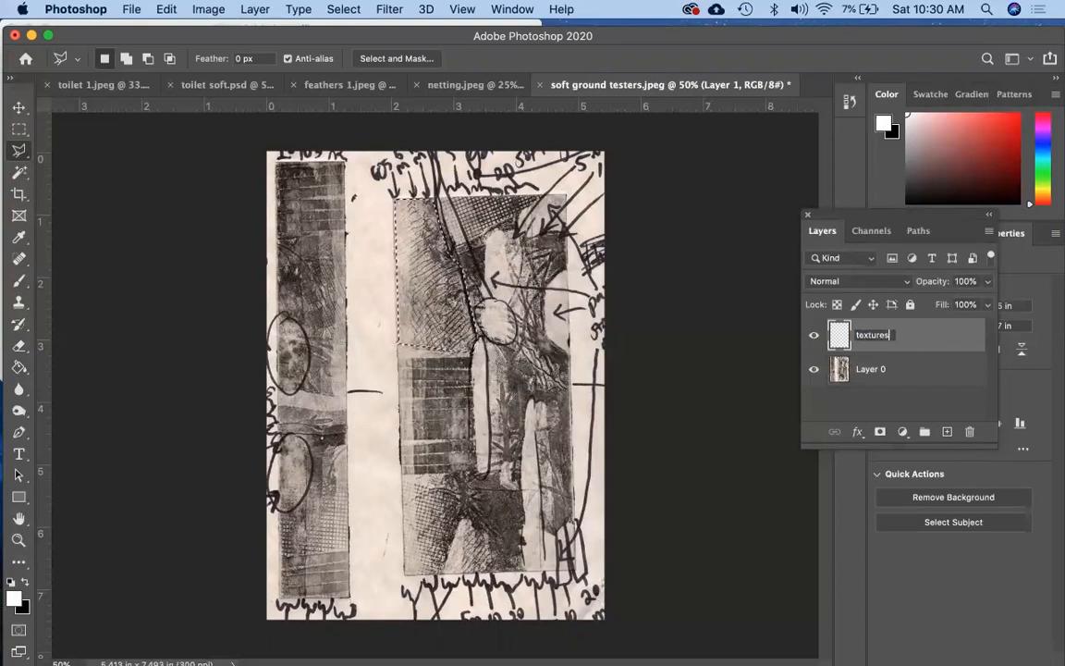
pyautogui.press('Return')
pyautogui.press('super+v')
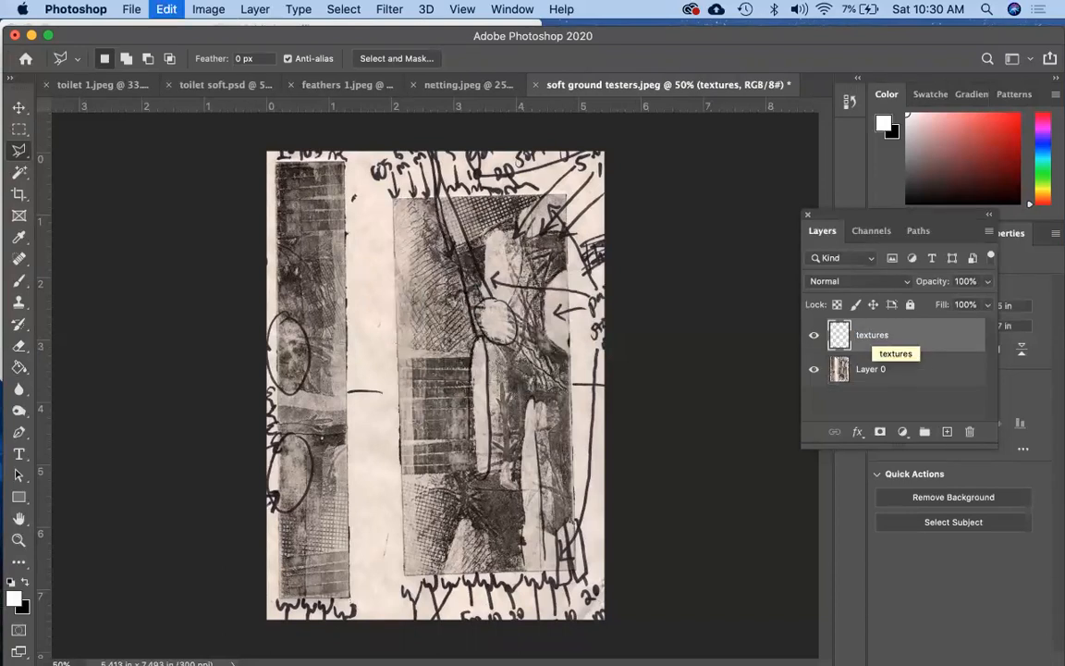
# - Outline the grid-textured patch in the lower-left corner of the large tester print on Layer 0 with the Polygonal Lasso
pyautogui.click(881, 369)
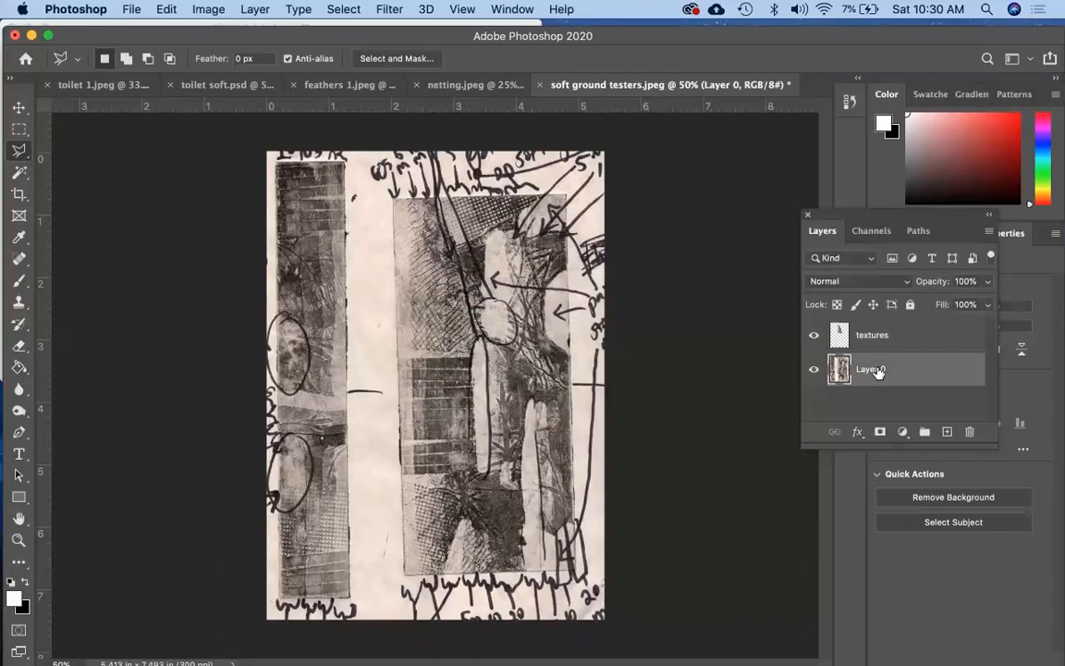
pyautogui.click(401, 482)
pyautogui.click(468, 499)
pyautogui.click(440, 572)
pyautogui.click(363, 516)
pyautogui.click(361, 431)
pyautogui.click(402, 482)
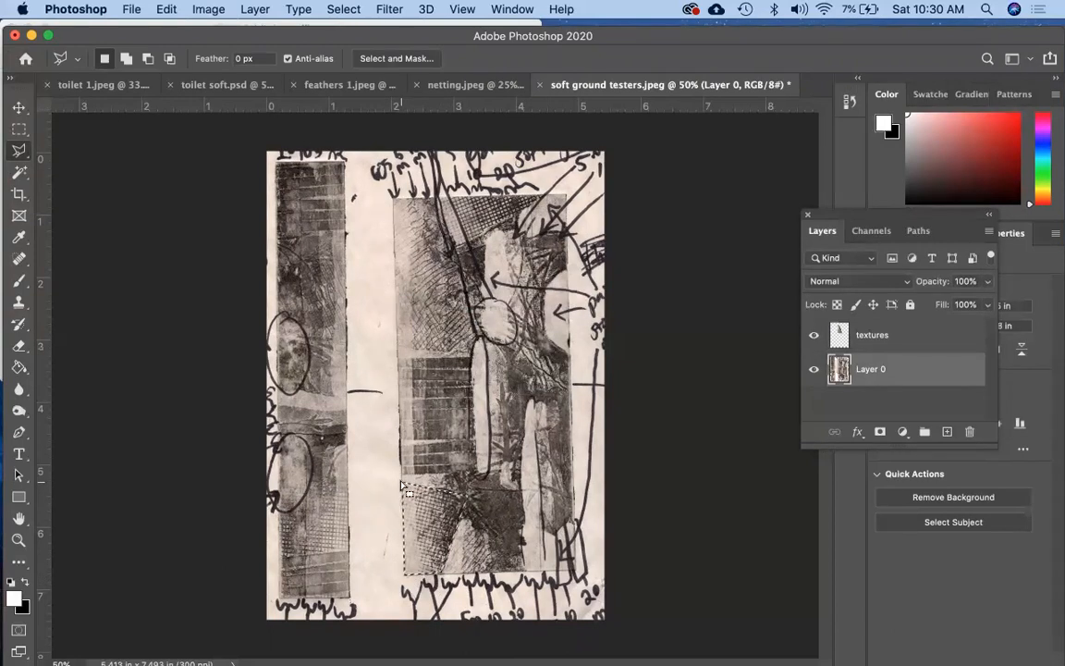
# - Paste the outlined grid patch into a new layer named grid texture
pyautogui.click(948, 432)
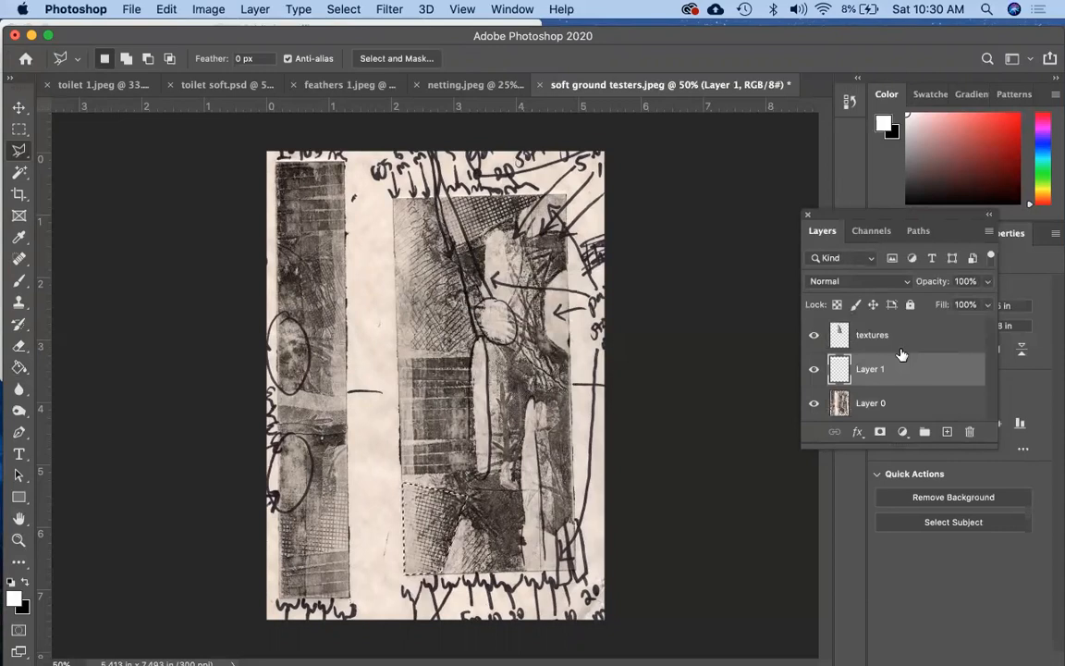
pyautogui.doubleClick(875, 369)
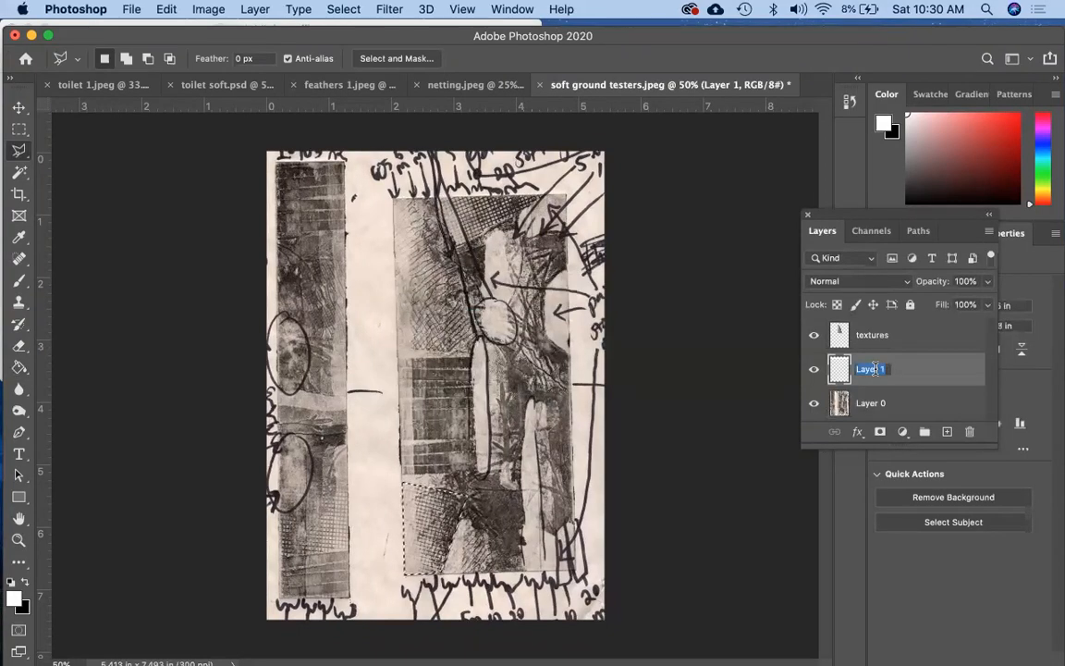
pyautogui.write('grid textu')
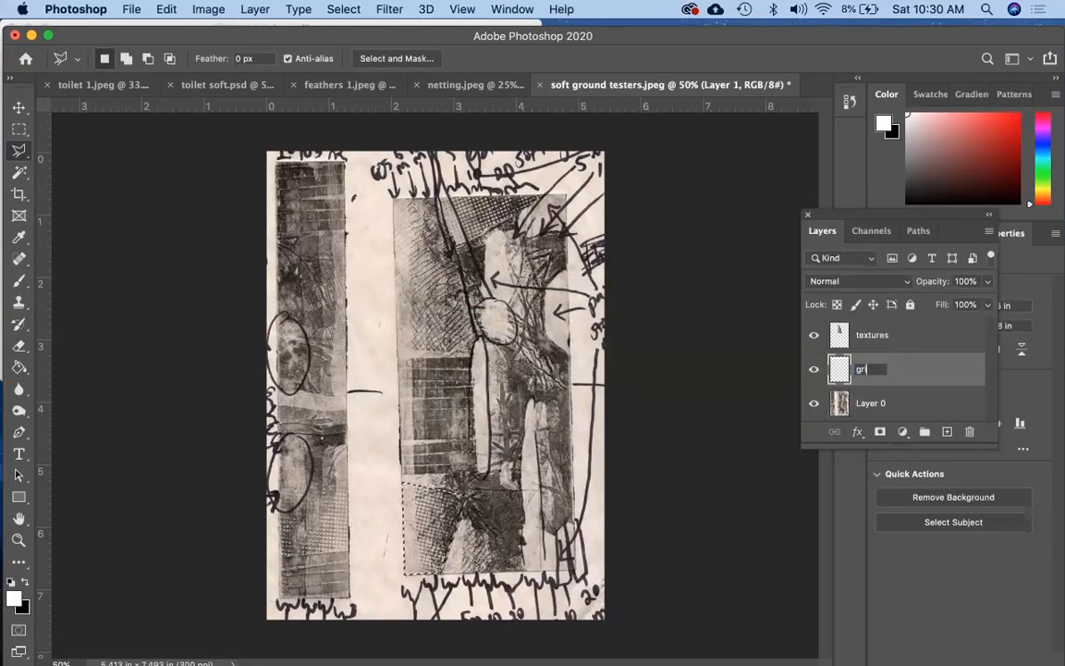
pyautogui.write('re')
pyautogui.press('Return')
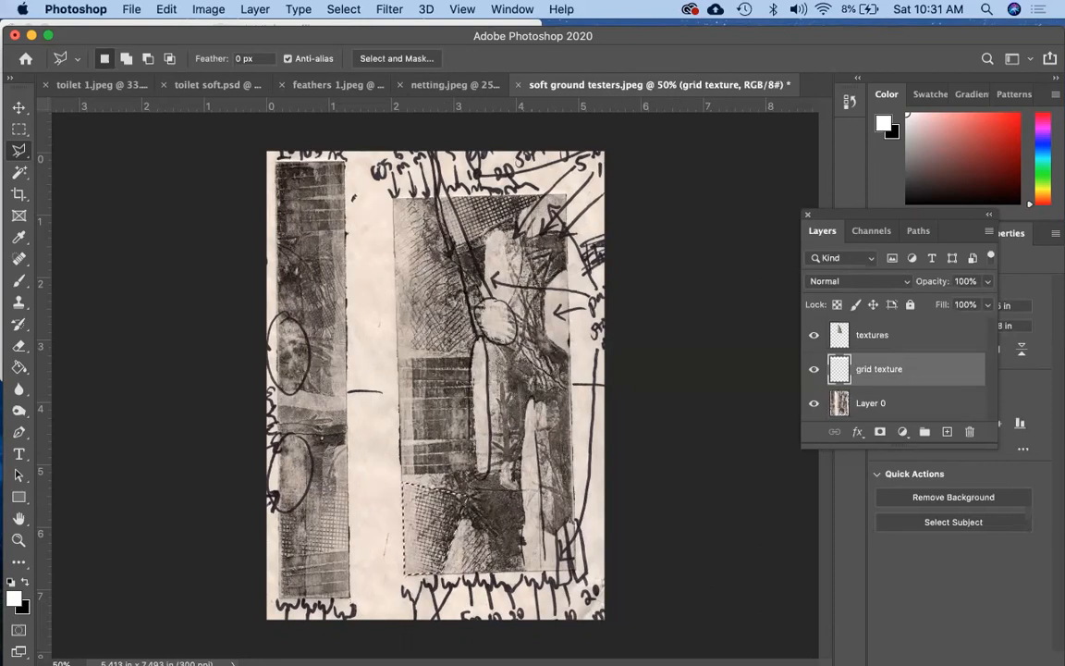
# - Rename the textures layer as lace texture
pyautogui.doubleClick(873, 335)
pyautogui.write('lace texture')
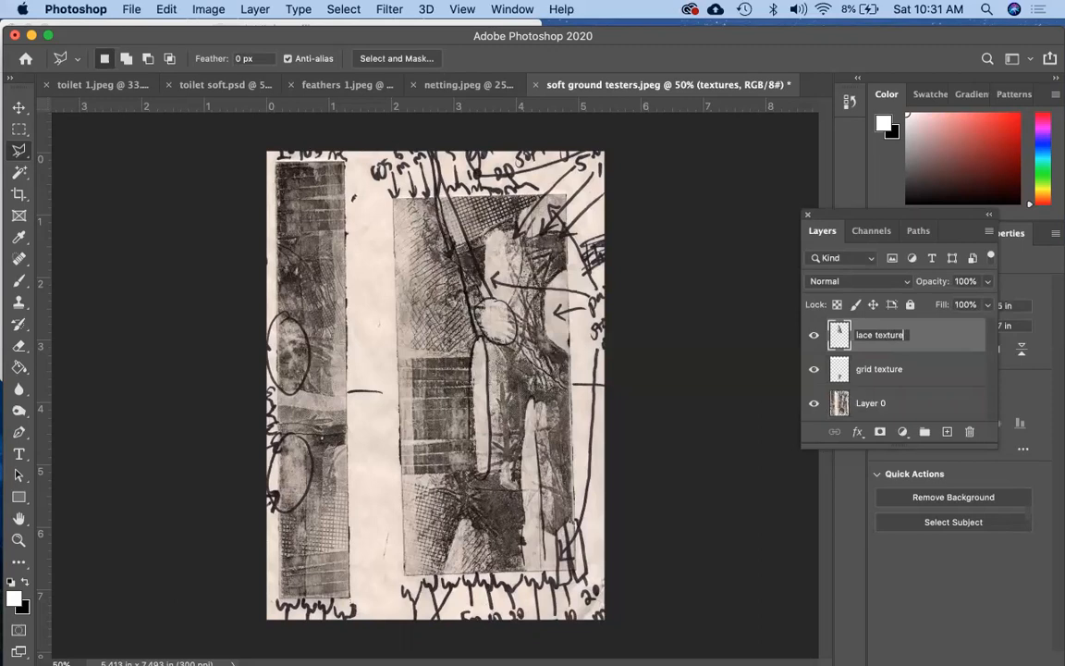
pyautogui.press('Return')
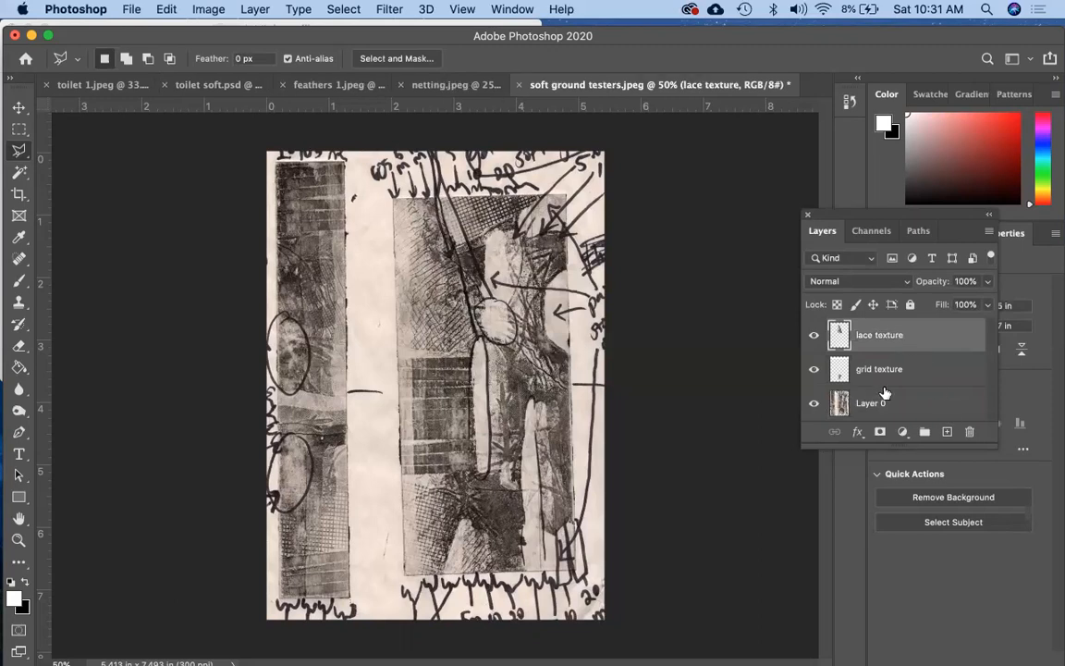
# - Outline and copy the striped cardboard patch midway down the large tester print's left side on Layer 0
pyautogui.click(850, 405)
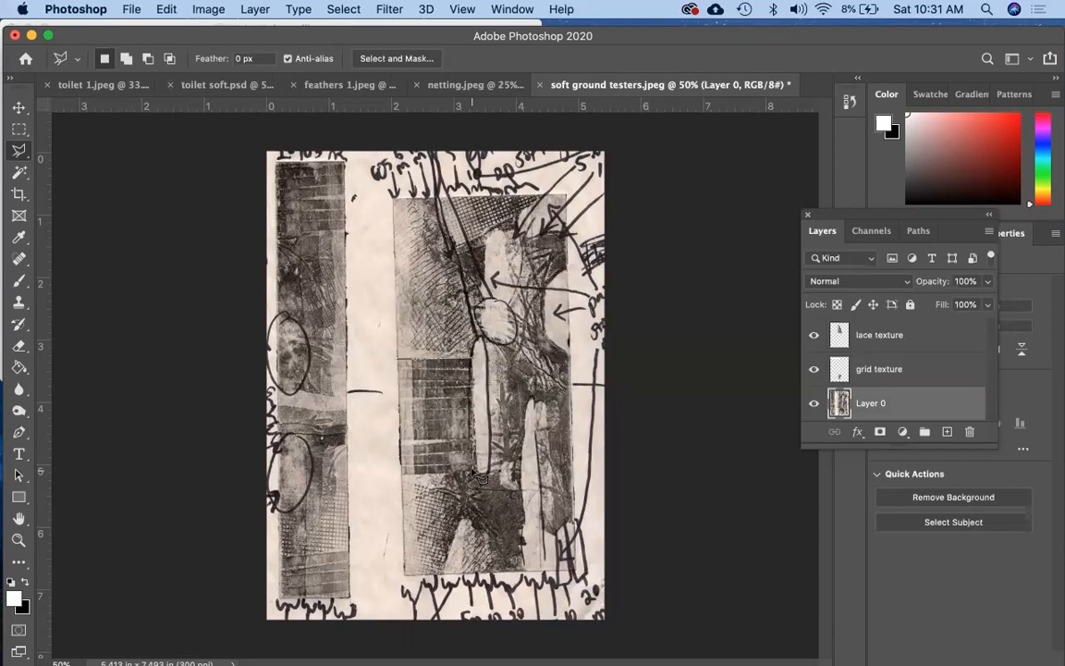
pyautogui.click(402, 477)
pyautogui.press('super+c')
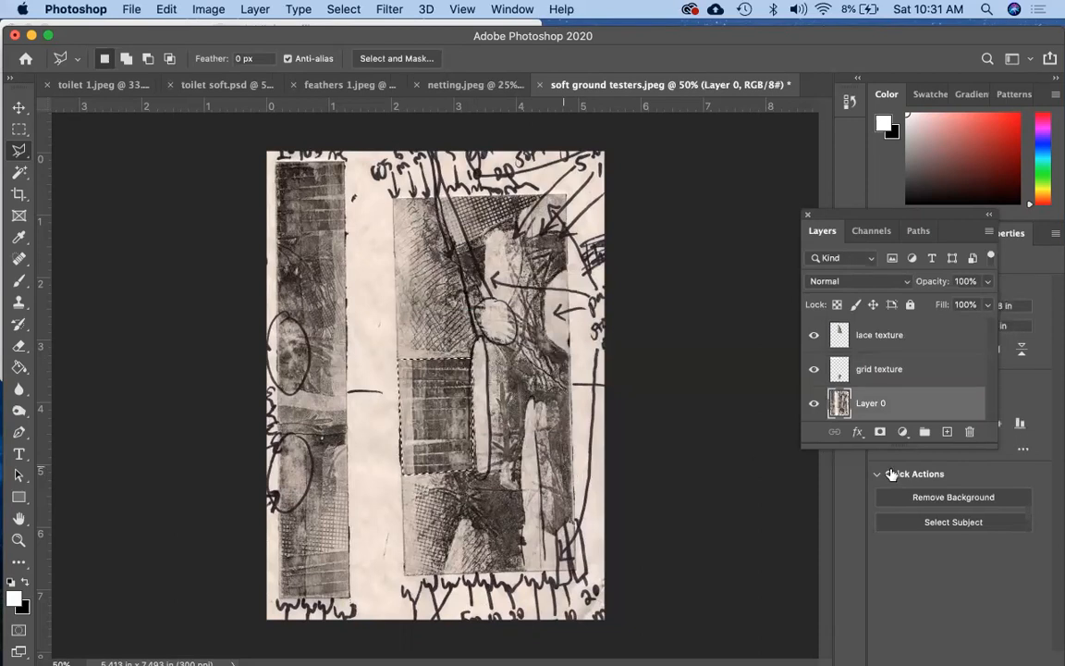
# - Paste the cardboard patch into a new layer named cardoard texture
pyautogui.click(948, 432)
pyautogui.press('r')
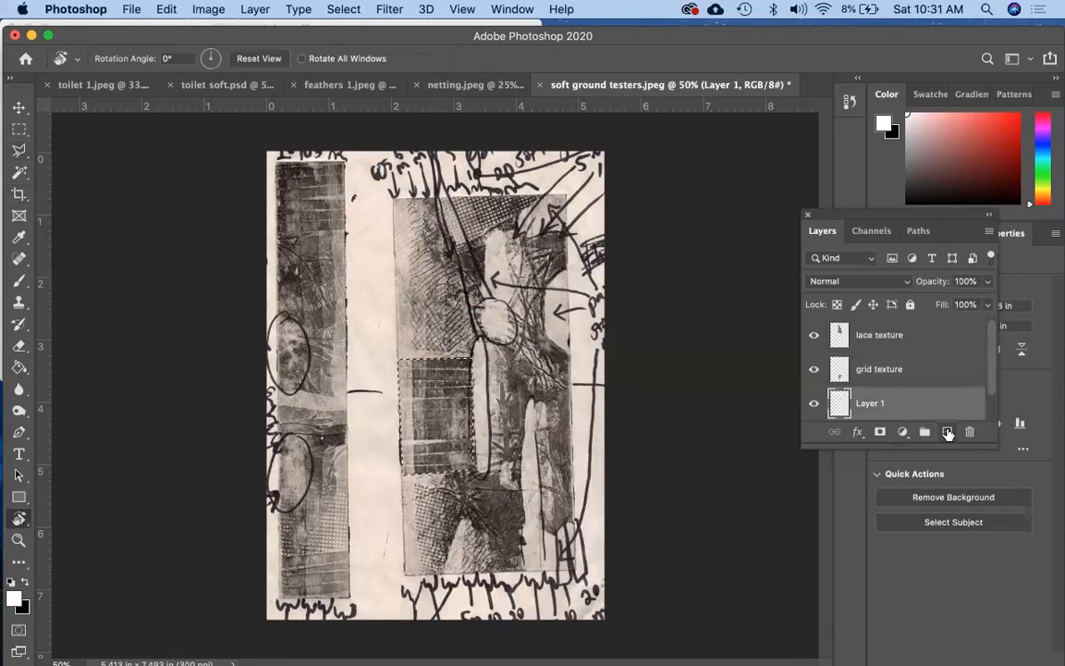
pyautogui.press('d')
pyautogui.doubleClick(879, 410)
pyautogui.write('cardoard texture')
pyautogui.press('Return')
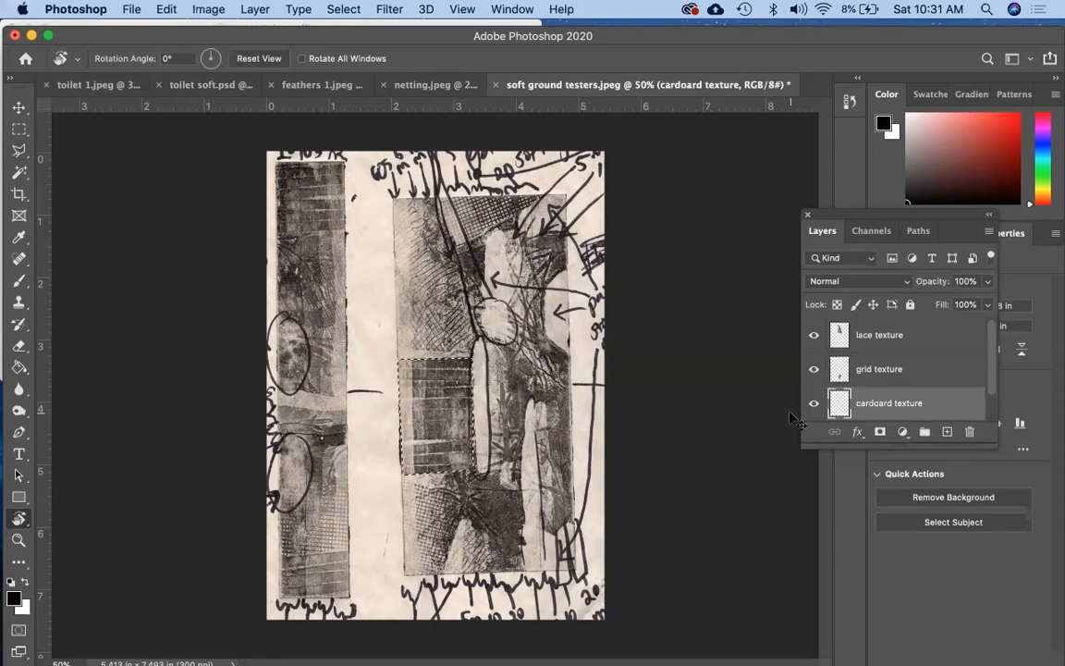
# - Hide Layer 0, grid texture and lace texture so that only the cardboard patch shows
pyautogui.scroll(-1, 849, 384)
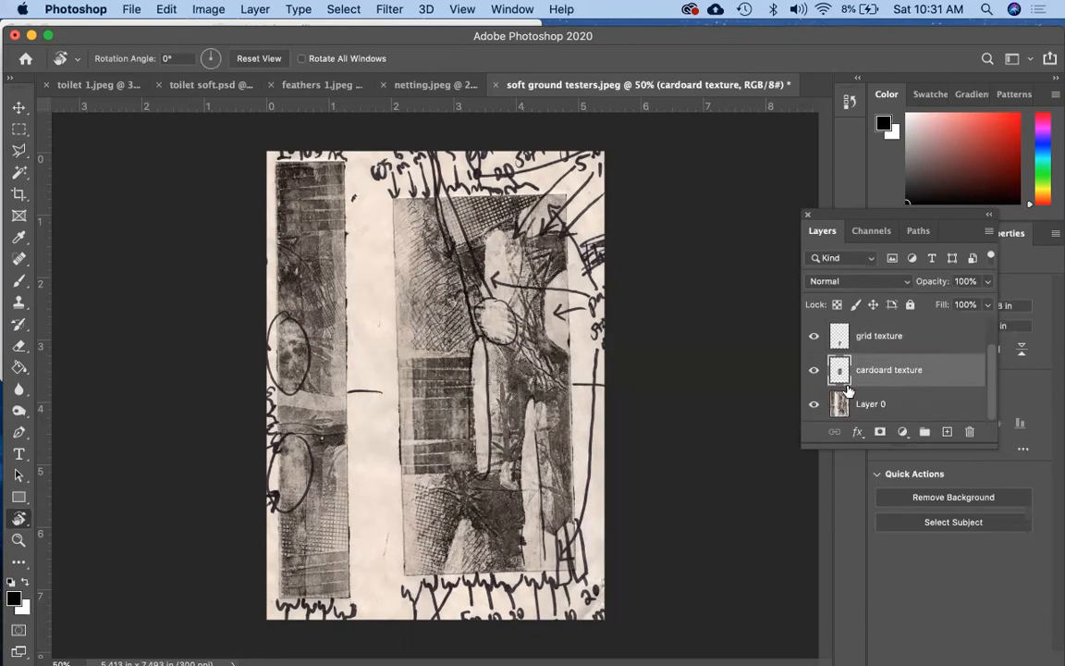
pyautogui.click(814, 404)
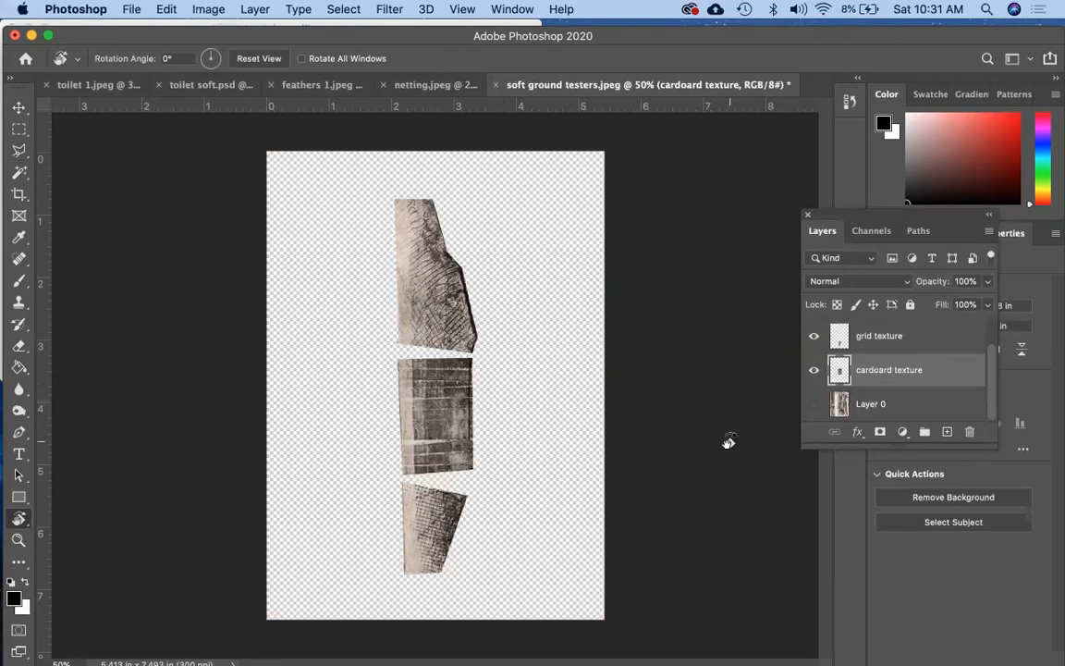
pyautogui.scroll(1, 887, 388)
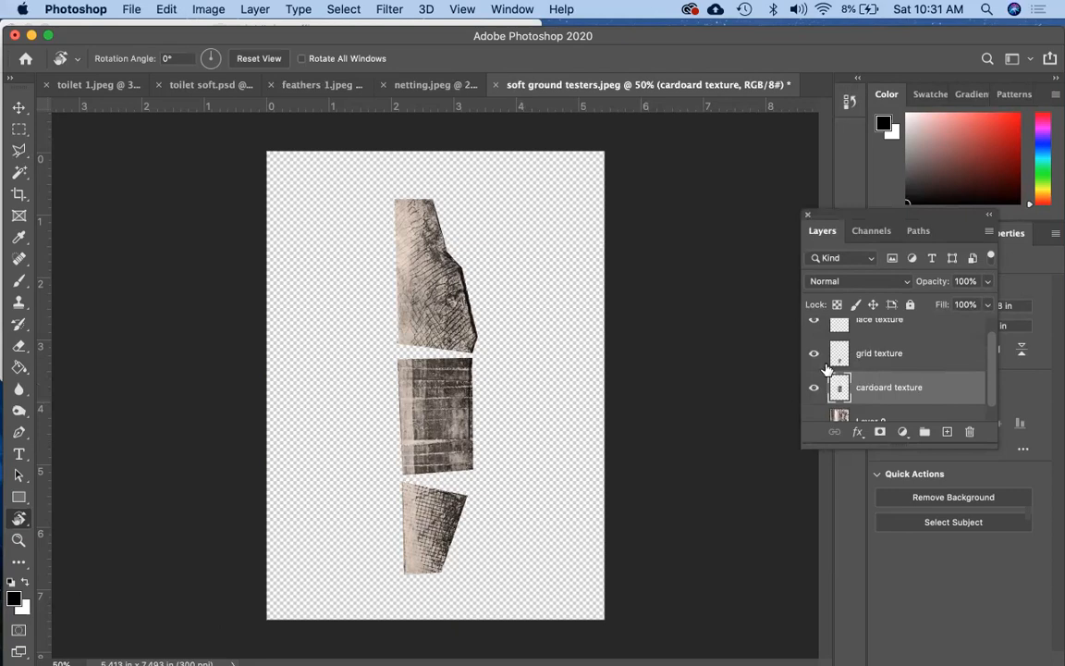
pyautogui.click(815, 357)
pyautogui.click(814, 320)
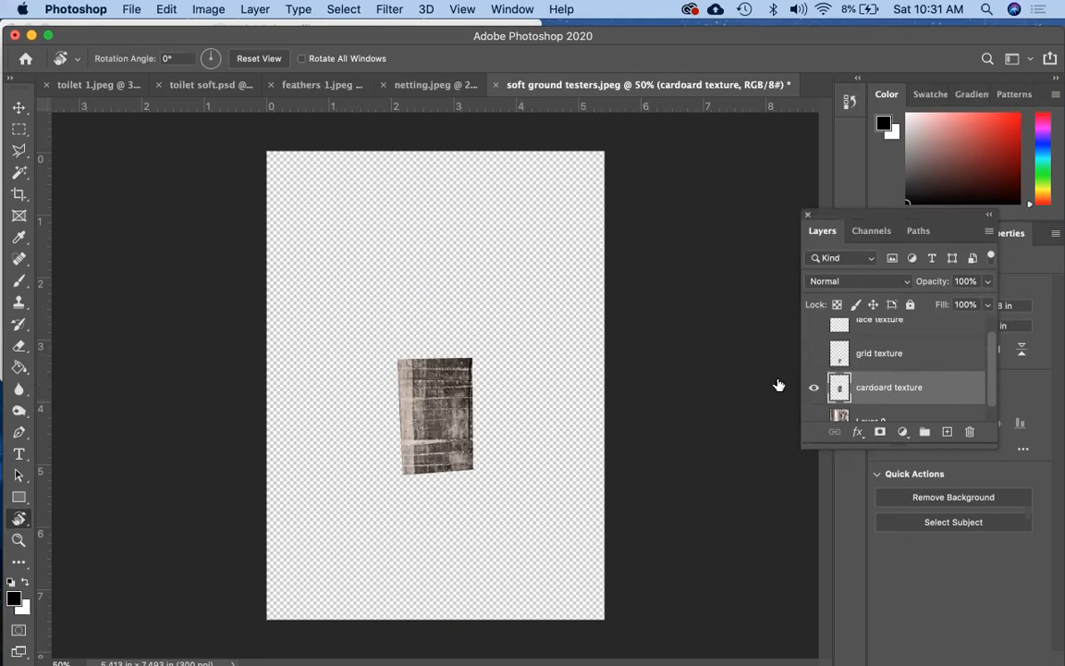
# - Move the cardboard patch to the canvas's upper-left corner, paste two copies, and place one beside and one below it
pyautogui.click(18, 108)
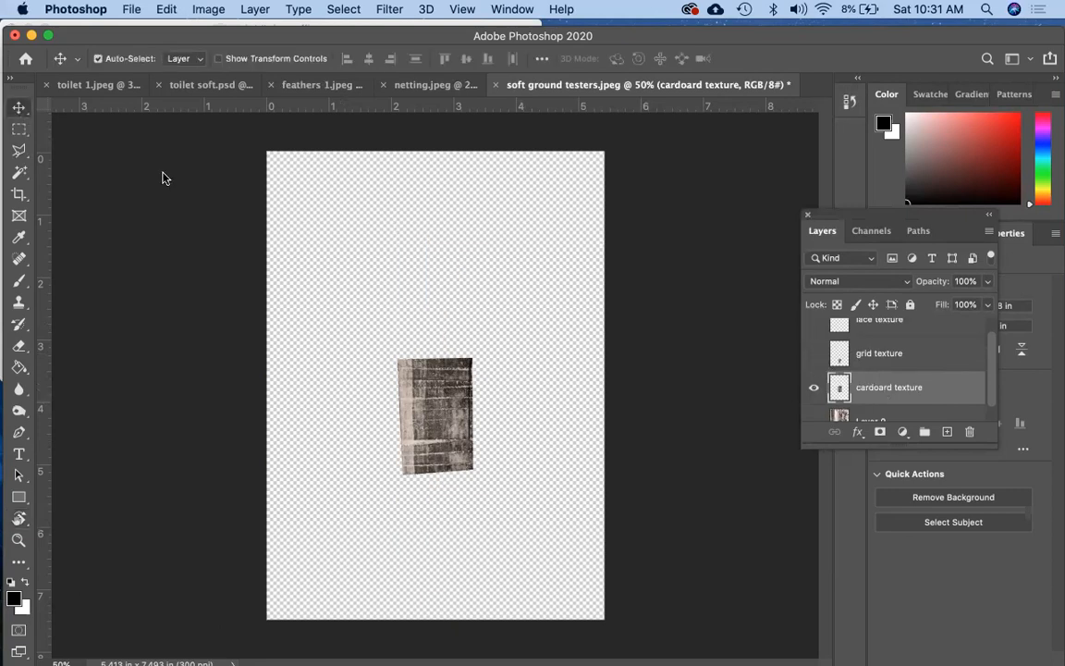
pyautogui.moveTo(430, 405); pyautogui.dragTo(317, 213)
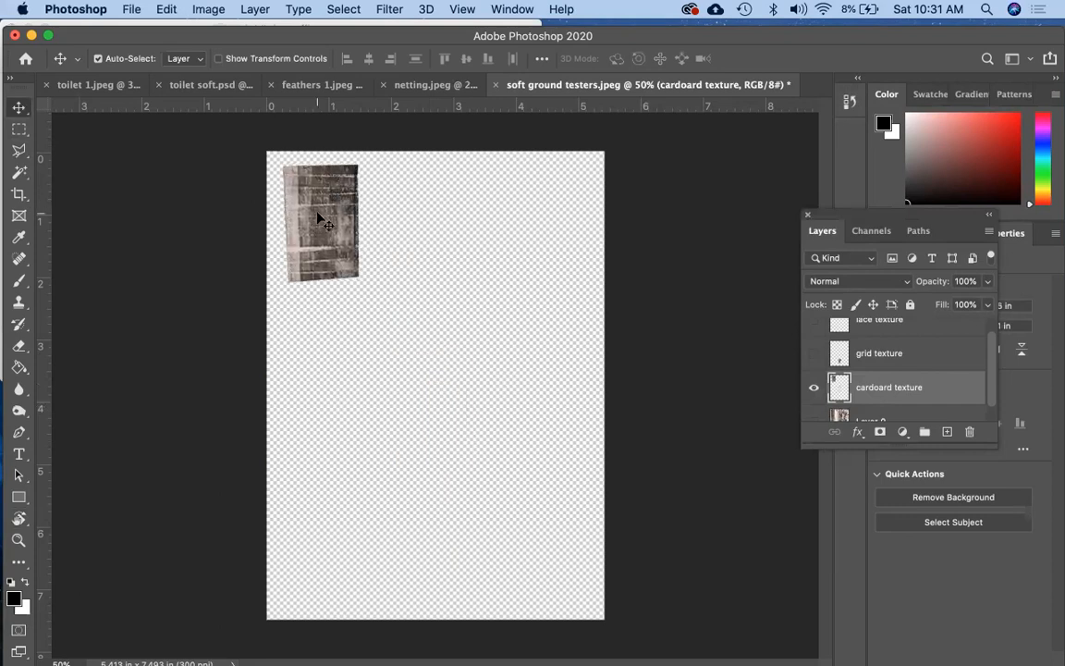
pyautogui.press('super+c')
pyautogui.press('super+v')
pyautogui.moveTo(444, 368); pyautogui.dragTo(441, 223)
pyautogui.press('super+v')
pyautogui.moveTo(395, 338); pyautogui.dragTo(284, 293)
pyautogui.moveTo(420, 240); pyautogui.dragTo(381, 225)
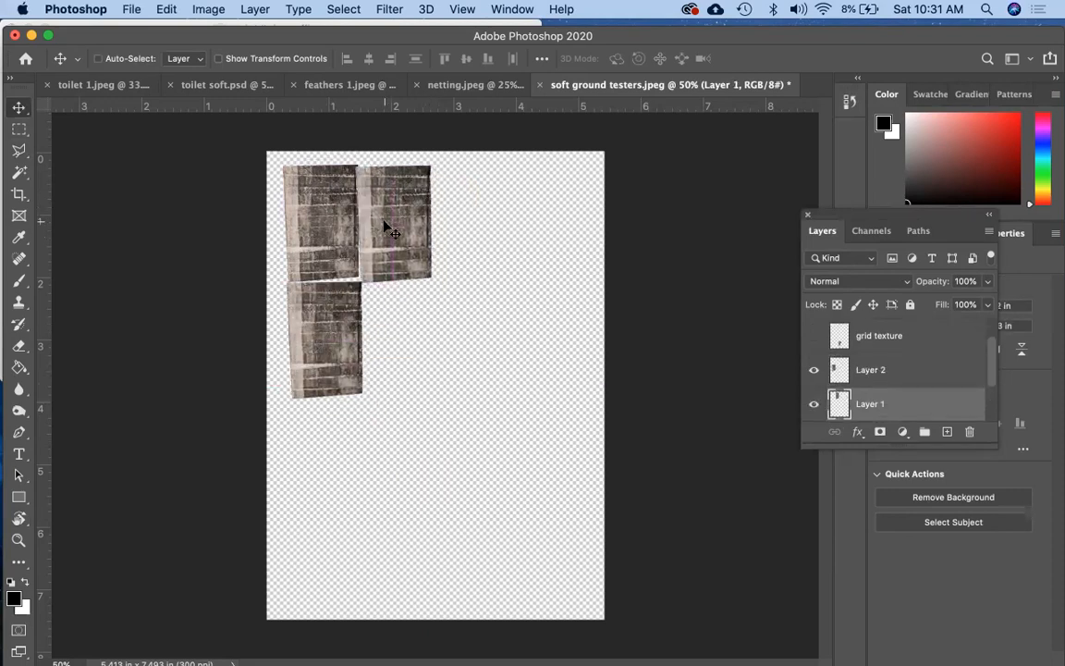
# - Flip the Layer 1 patch to -100% width and height, and join it to the original patch along their light edges
pyautogui.press('super+t')
pyautogui.moveTo(324, 292); pyautogui.dragTo(418, 159)
pyautogui.moveTo(400, 229); pyautogui.dragTo(284, 228)
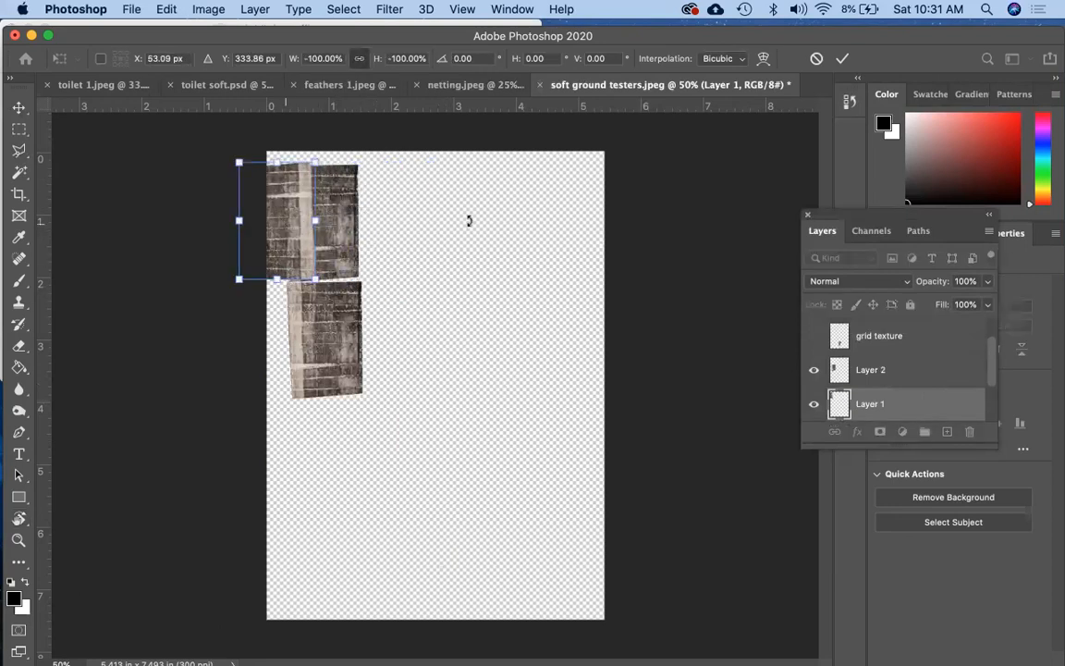
pyautogui.press('Return')
pyautogui.moveTo(347, 213); pyautogui.dragTo(403, 213)
pyautogui.moveTo(305, 214); pyautogui.dragTo(338, 212)
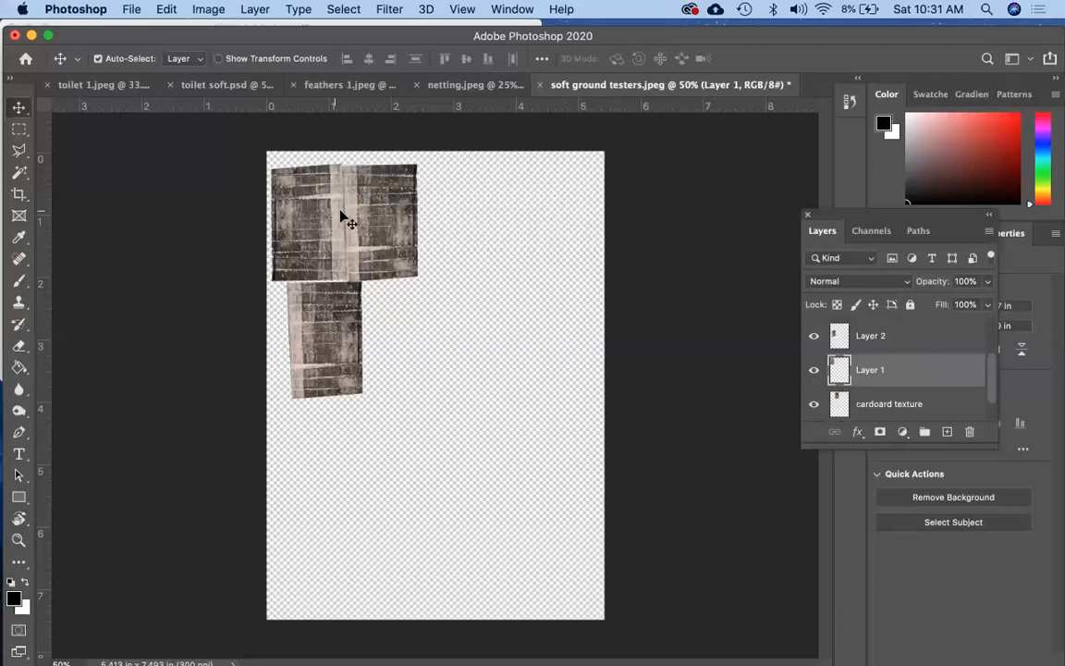
# - Stack the lower patch and another pasted copy beneath the original patch, and duplicate that pair into the canvas's upper-right corner
pyautogui.moveTo(335, 354); pyautogui.dragTo(389, 475)
pyautogui.press('super+v')
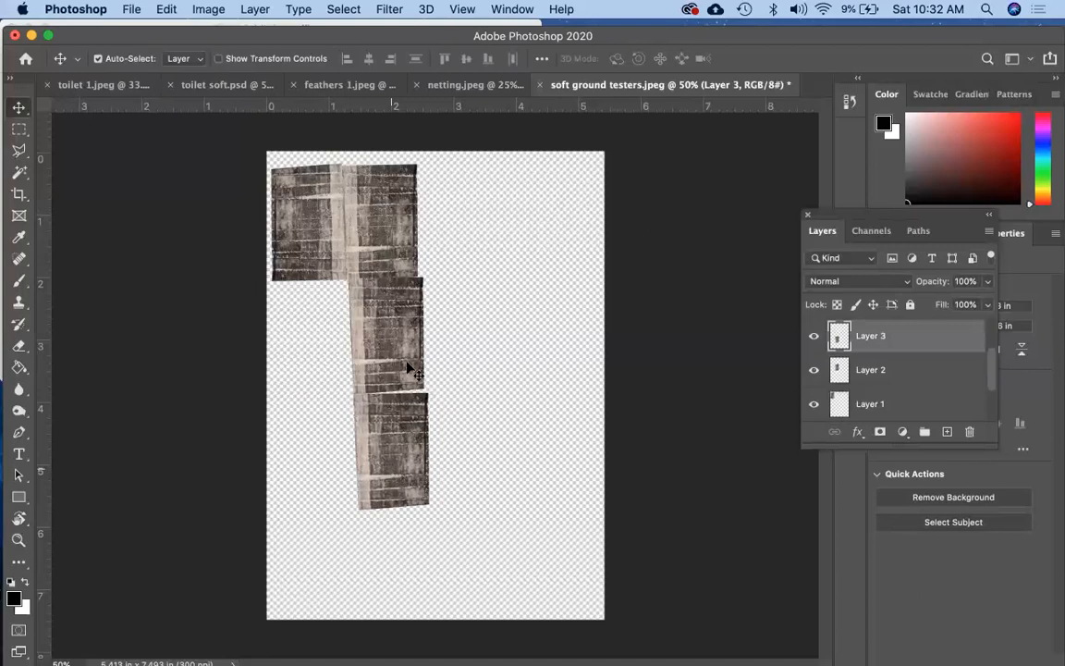
pyautogui.keyDown('shift'); pyautogui.click(407, 368); pyautogui.keyUp('shift')
pyautogui.keyDown('alt'); pyautogui.moveTo(406, 368); pyautogui.dragTo(565, 198); pyautogui.keyUp('alt')
# - Select the four cardboard patches on the canvas's left half and move them up to its top edge
pyautogui.click(394, 364)
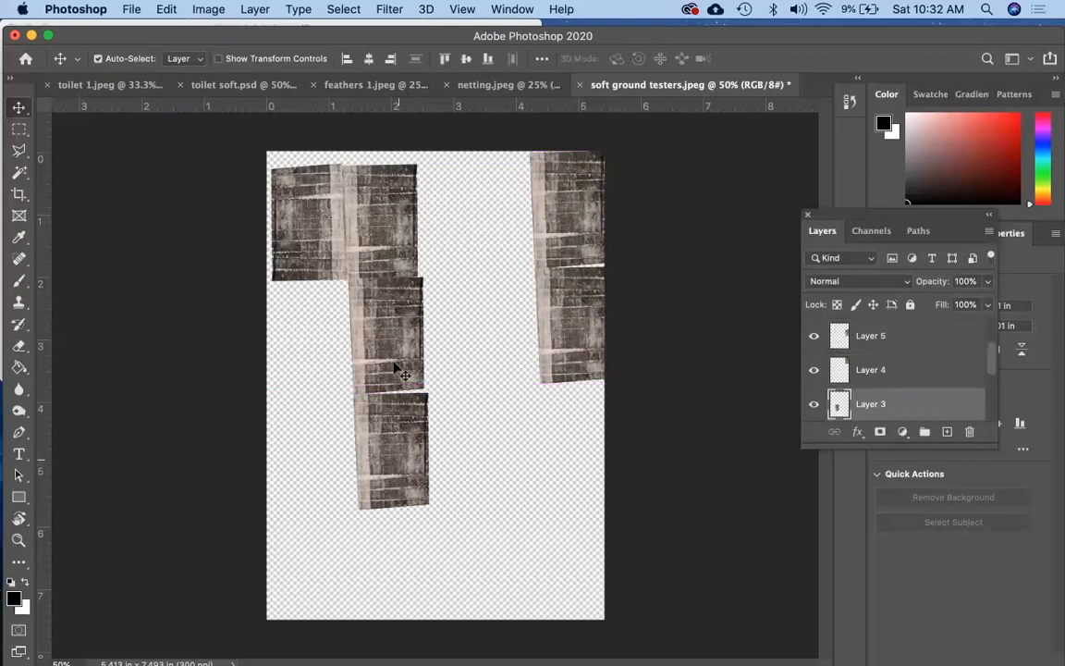
pyautogui.keyDown('shift'); pyautogui.click(395, 363); pyautogui.keyUp('shift')
pyautogui.keyDown('shift'); pyautogui.click(383, 251); pyautogui.keyUp('shift')
pyautogui.keyDown('shift'); pyautogui.click(325, 243); pyautogui.keyUp('shift')
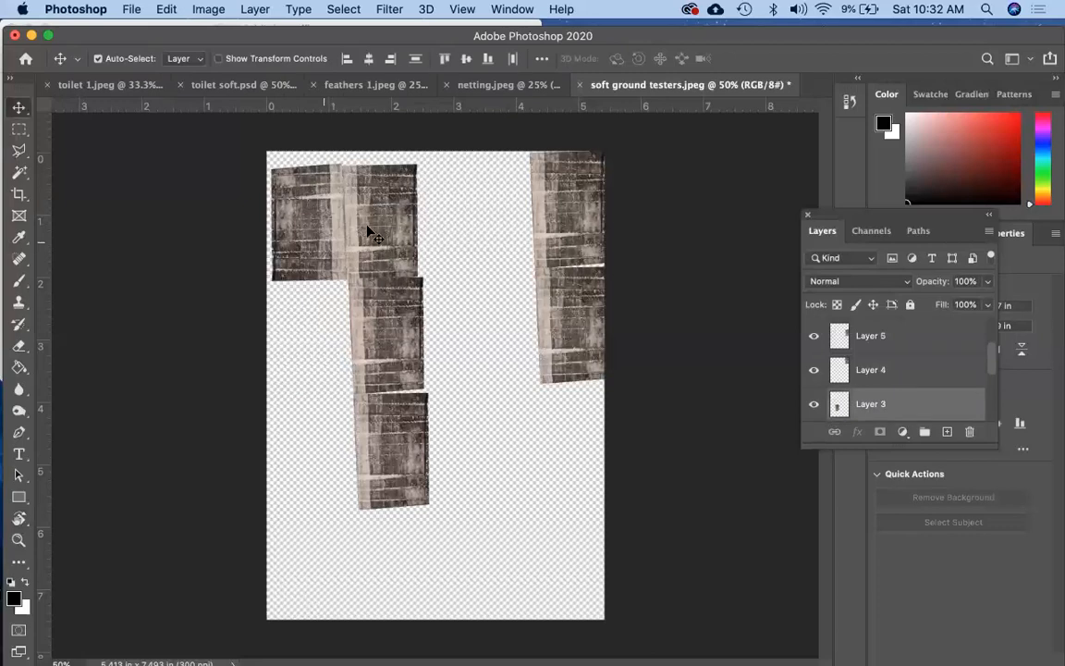
pyautogui.moveTo(367, 224); pyautogui.dragTo(367, 211)
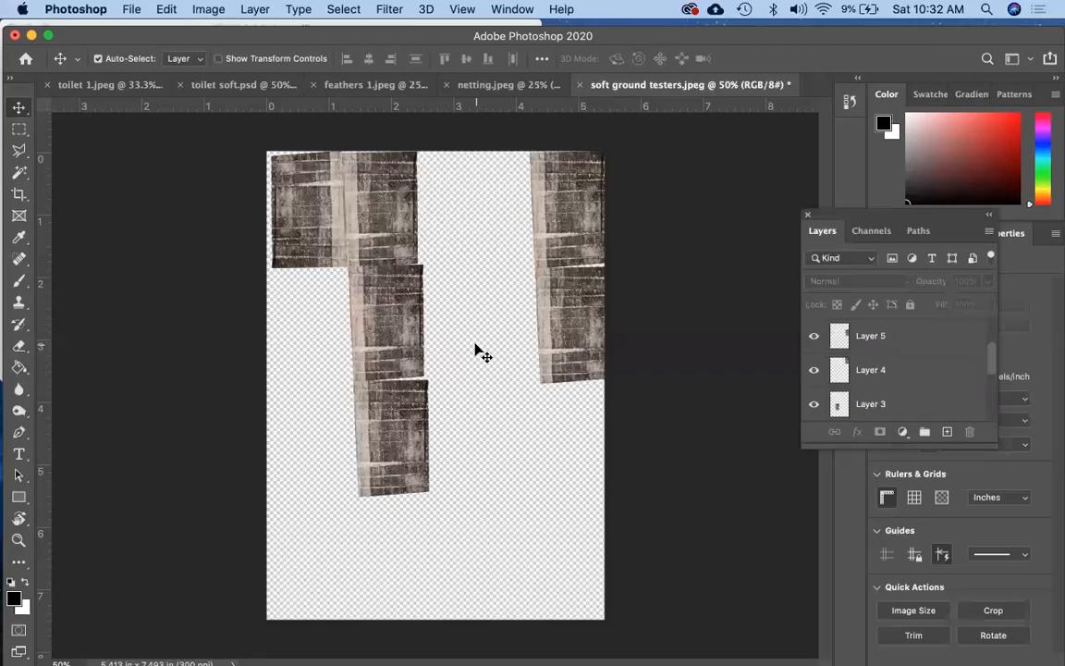
pyautogui.scroll(5, 885, 373)
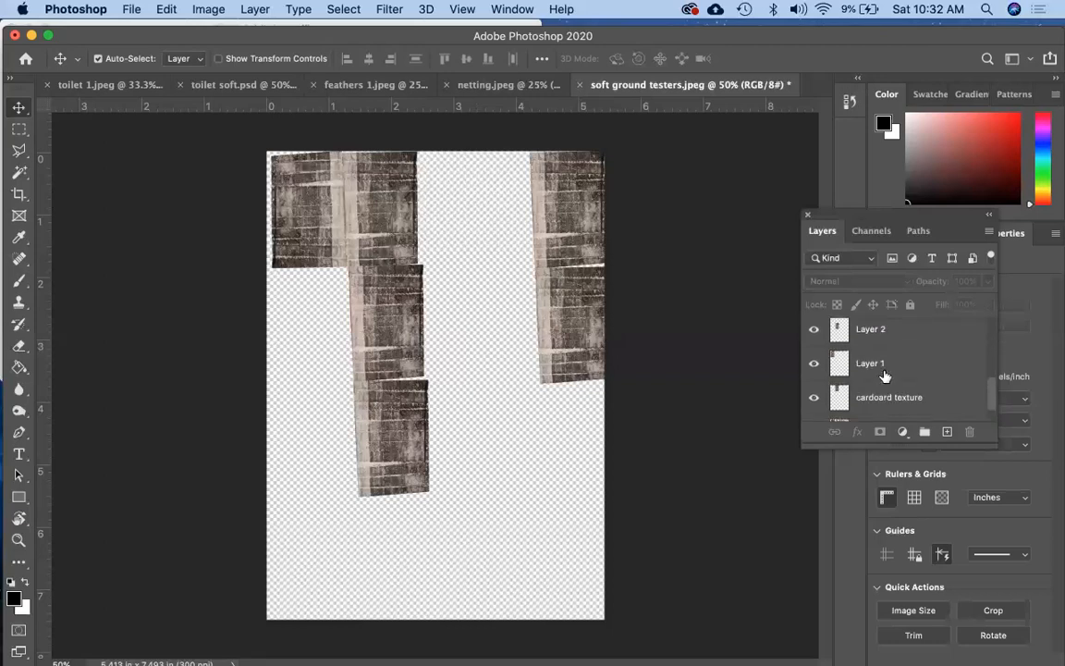
pyautogui.scroll(-5, 885, 373)
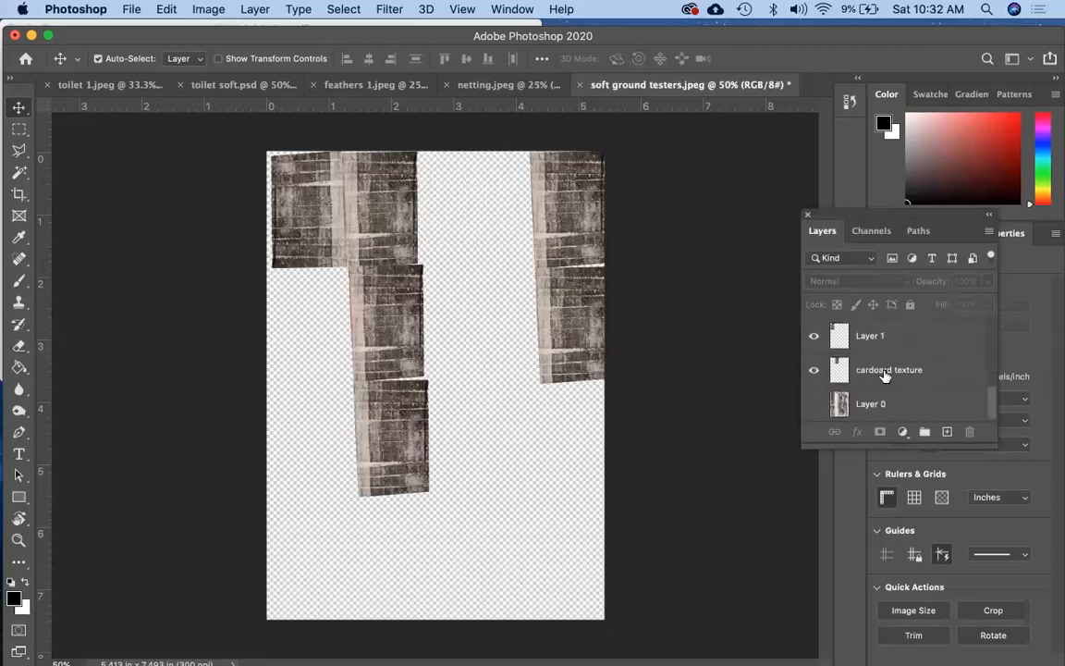
pyautogui.scroll(5, 885, 374)
pyautogui.scroll(-5, 883, 373)
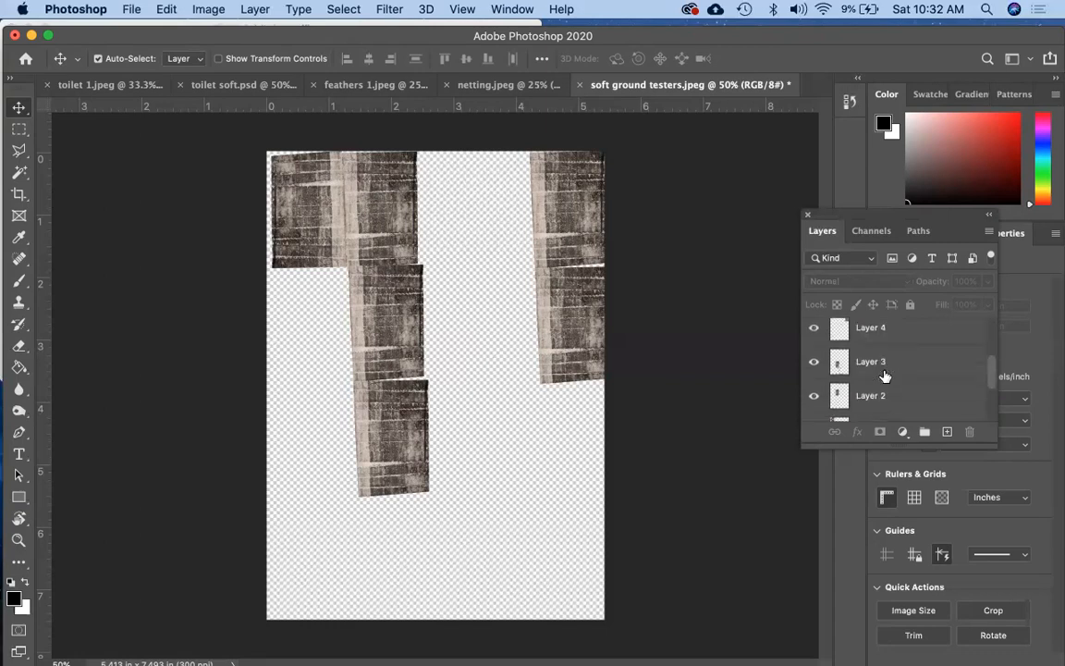
# - Duplicate the two stacked cardboard patches at the canvas's right edge and place the copies directly below them
pyautogui.scroll(5, 850, 371)
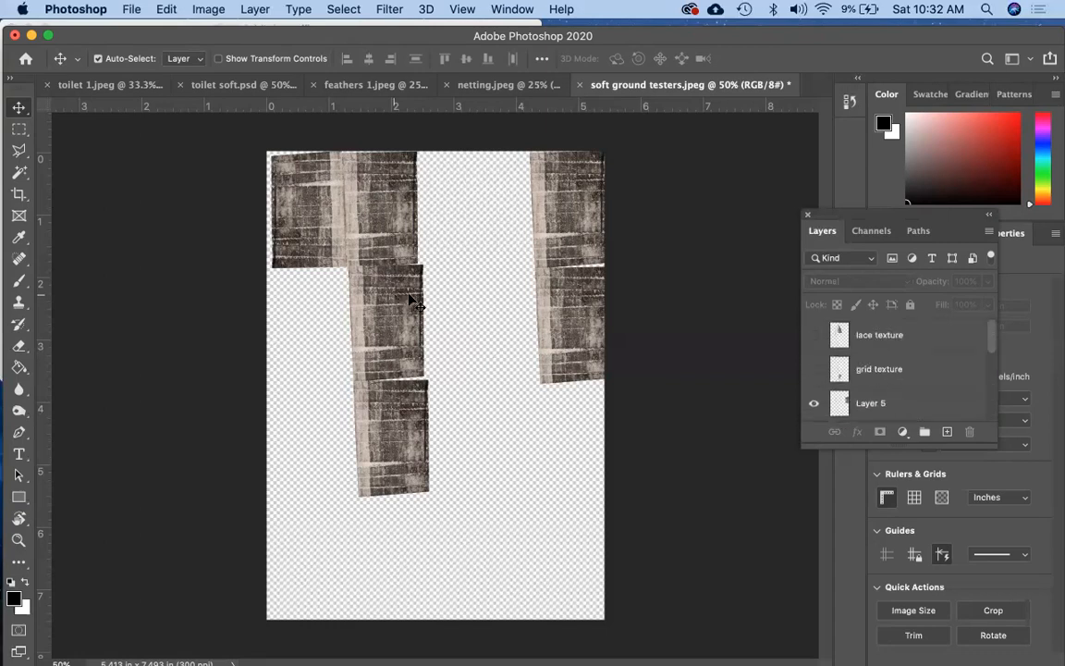
pyautogui.click(575, 323)
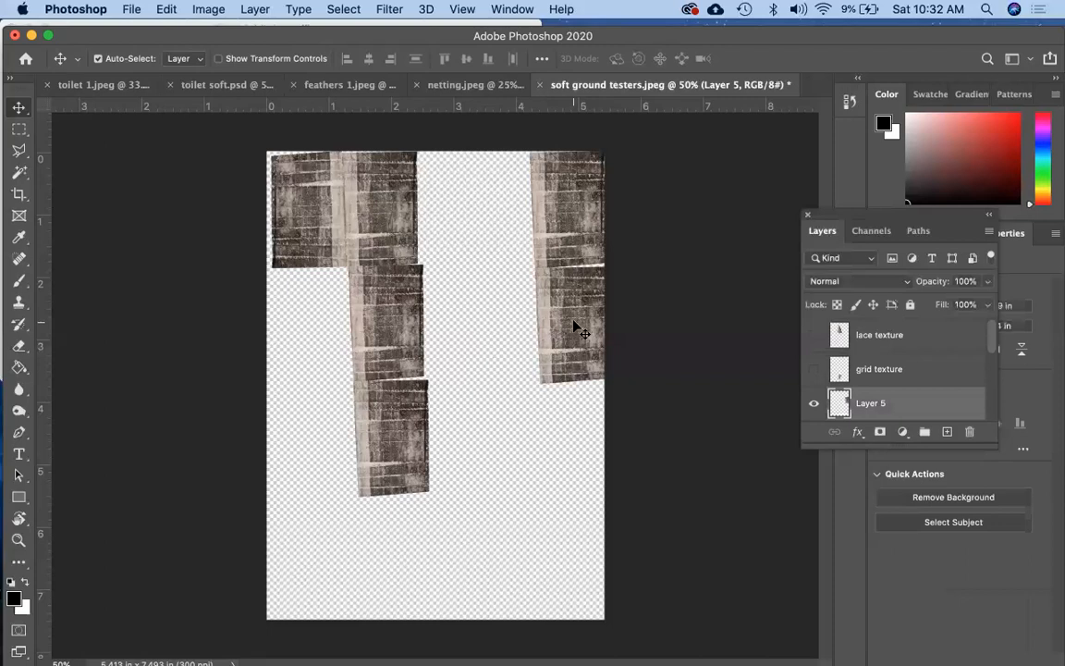
pyautogui.keyDown('shift'); pyautogui.click(570, 182); pyautogui.keyUp('shift')
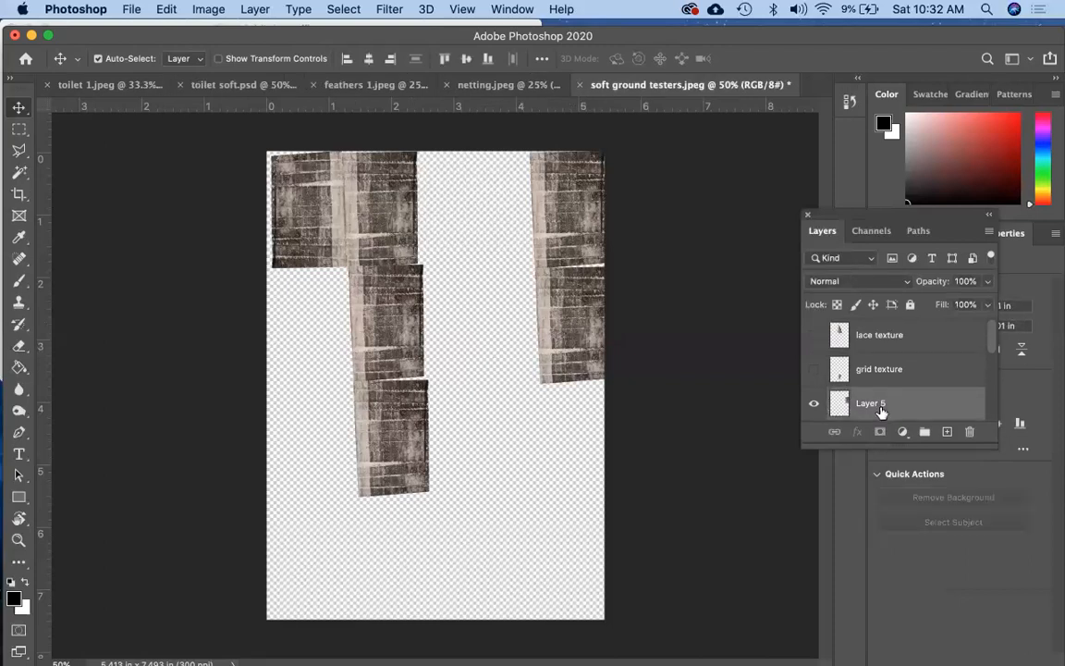
pyautogui.moveTo(891, 449); pyautogui.dragTo(897, 658)
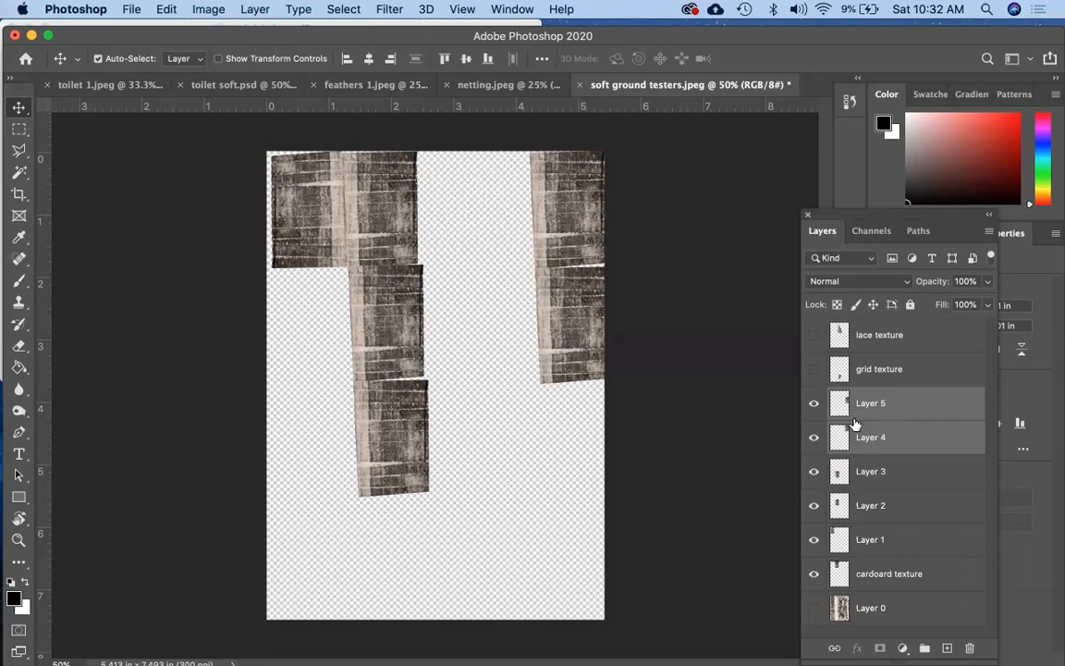
pyautogui.press('super+v')
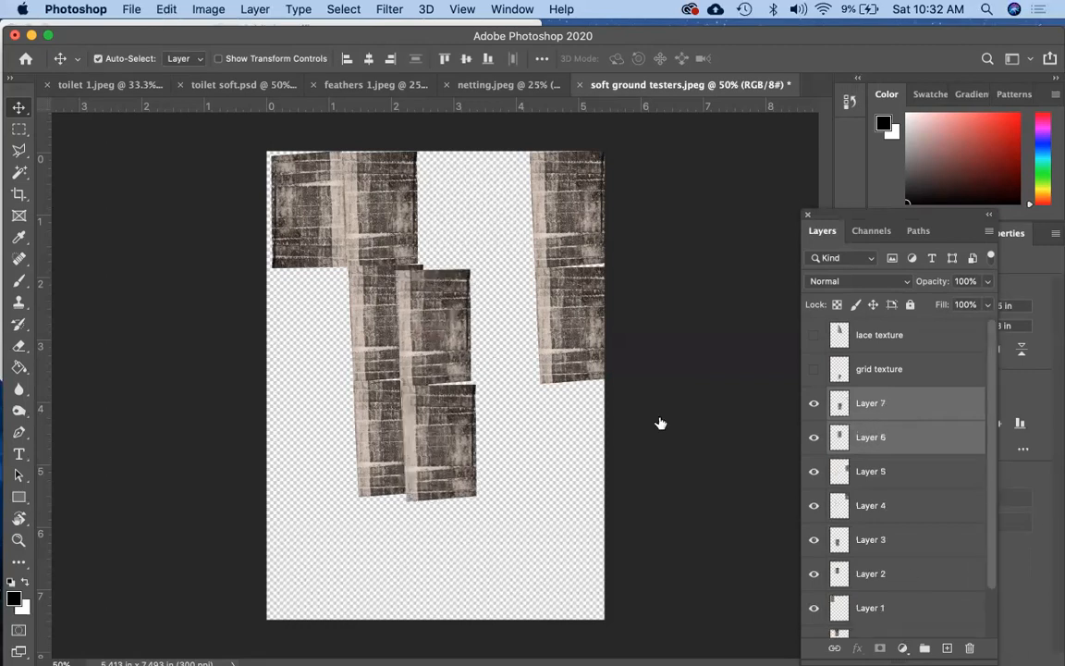
pyautogui.moveTo(442, 361); pyautogui.dragTo(568, 457)
# - Shift the upper two patches of the canvas's right column slightly left to line up with the pair below
pyautogui.click(571, 219)
pyautogui.keyDown('shift'); pyautogui.click(564, 345); pyautogui.keyUp('shift')
pyautogui.moveTo(564, 345); pyautogui.dragTo(548, 343)
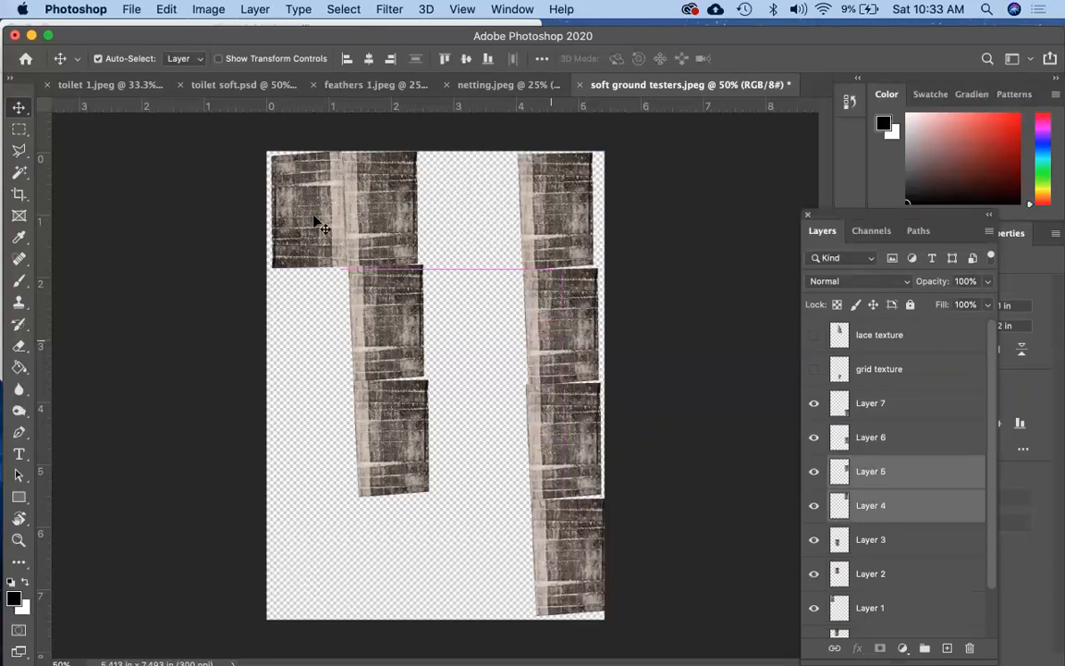
# - Duplicate the flipped Layer 1 patch in the canvas's upper-left corner and place the copy directly beneath it
pyautogui.click(314, 224)
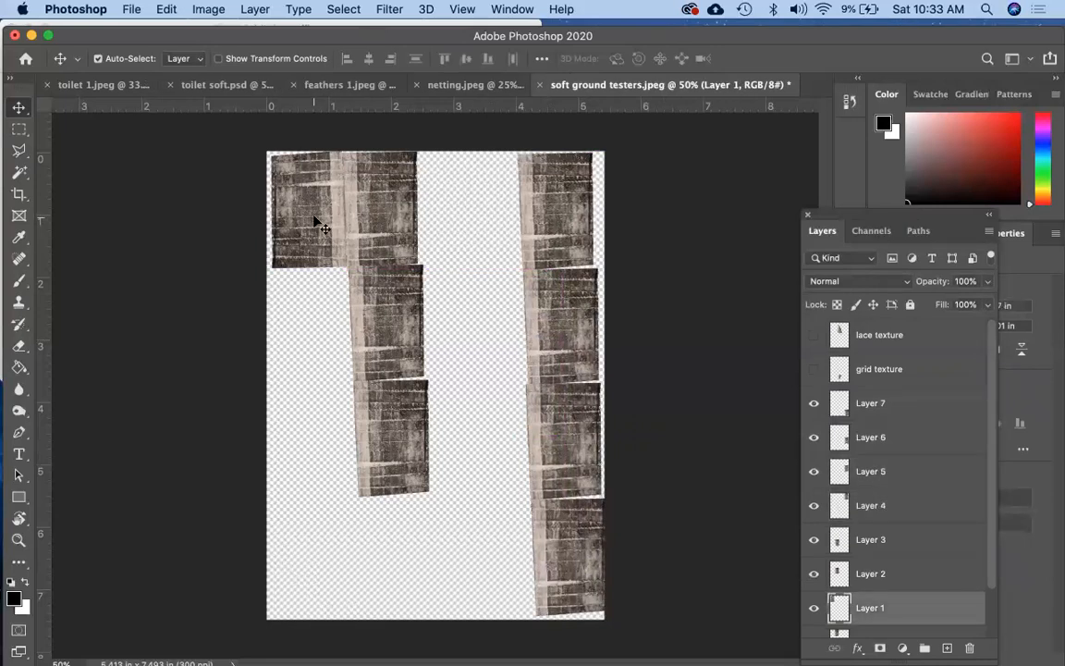
pyautogui.press('super+c')
pyautogui.press('super+v')
pyautogui.moveTo(450, 369); pyautogui.dragTo(344, 305)
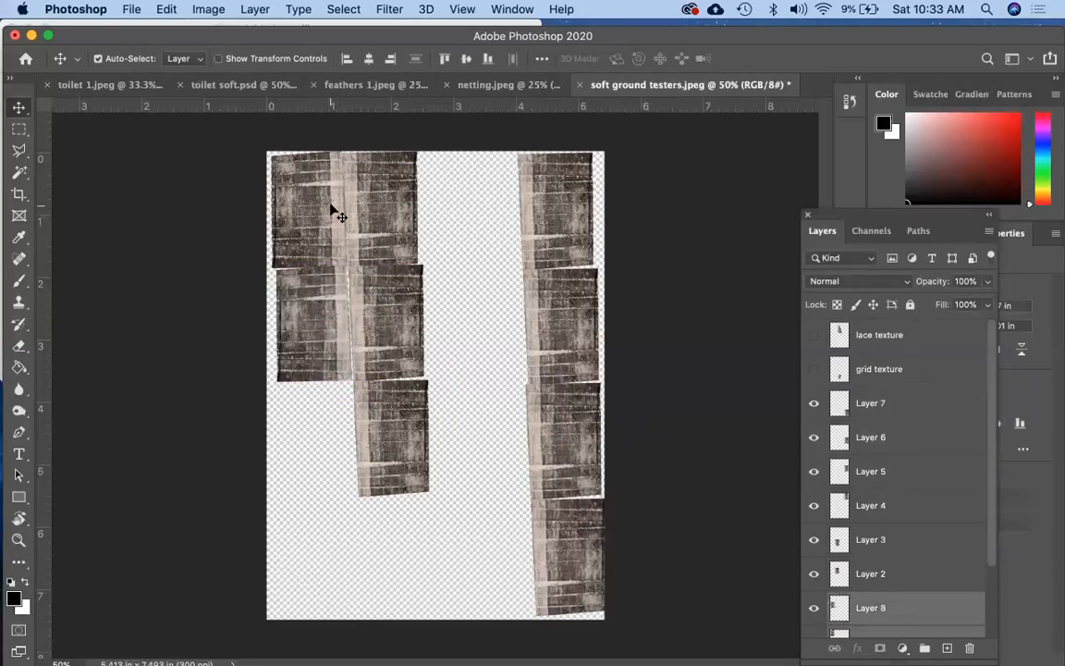
# - Duplicate the Layer 8 and Layer 1 patches together and place the pair below them to complete the leftmost column
pyautogui.keyDown('shift'); pyautogui.click(895, 629); pyautogui.keyUp('shift')
pyautogui.scroll(-2, 887, 594)
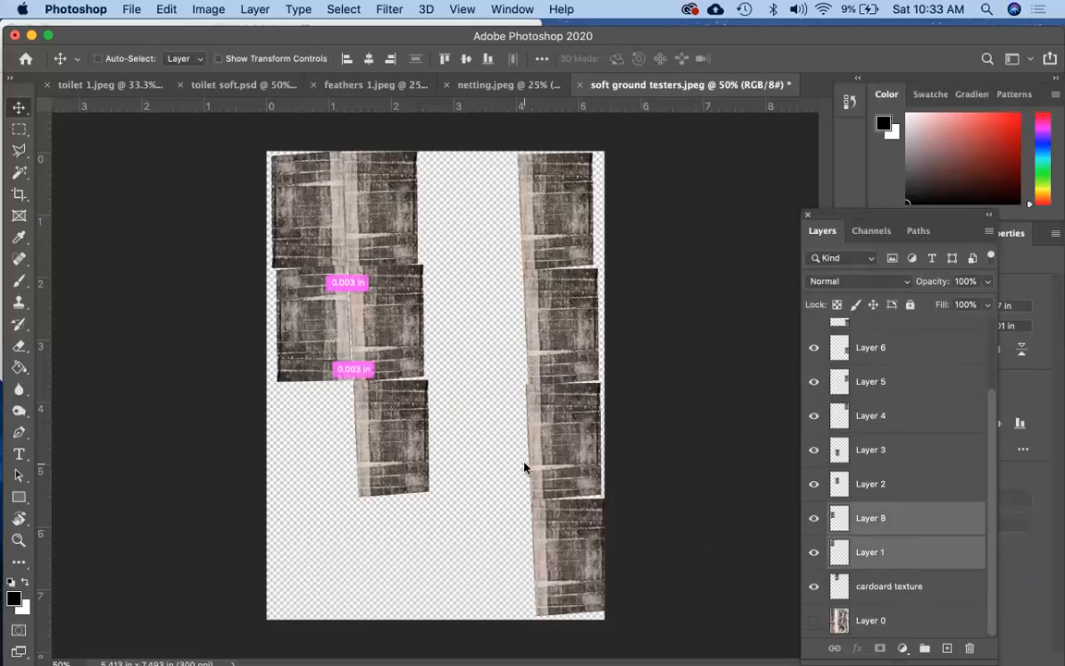
pyautogui.press('super+c')
pyautogui.press('super+v')
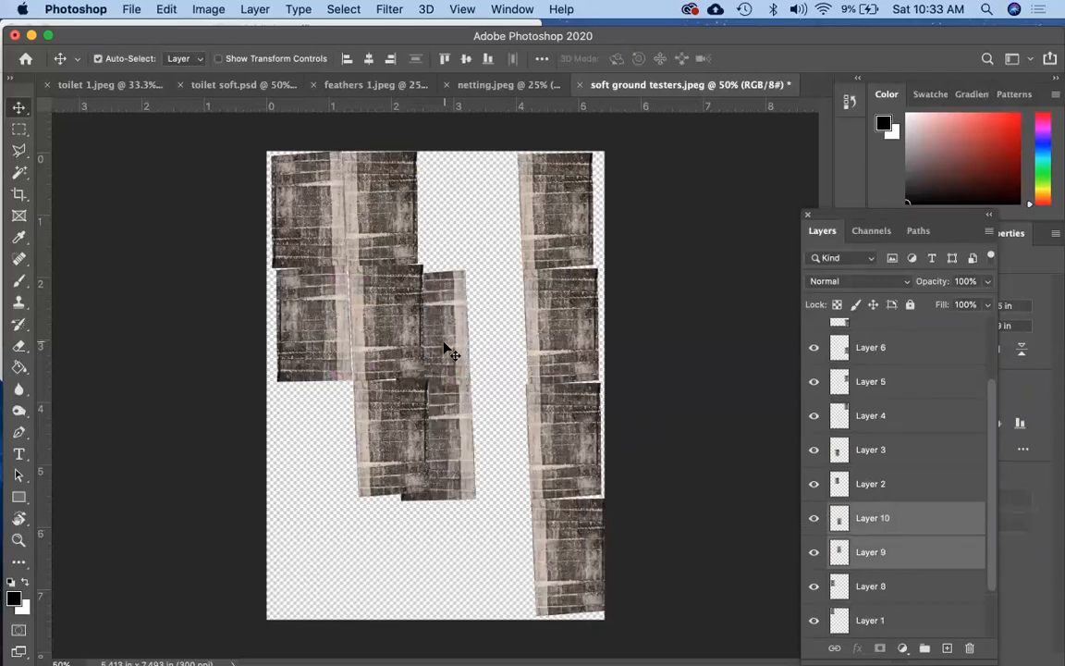
pyautogui.moveTo(444, 342); pyautogui.dragTo(331, 453)
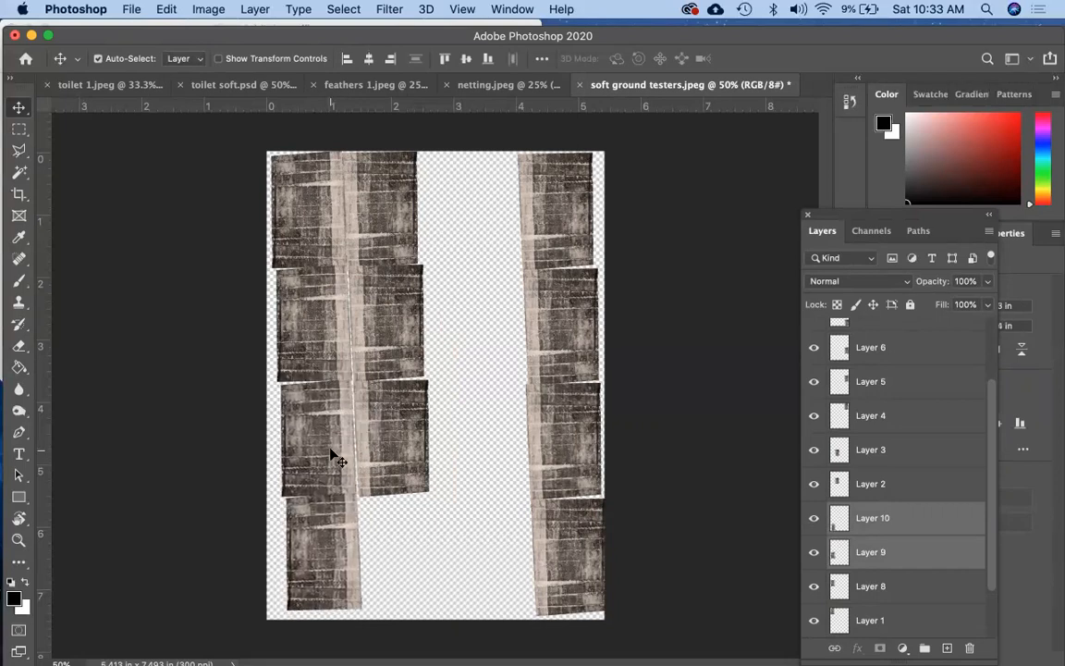
# - Paste the flipped pair twice more and stack both pairs along the light edge of the canvas's right column
pyautogui.press('super+v')
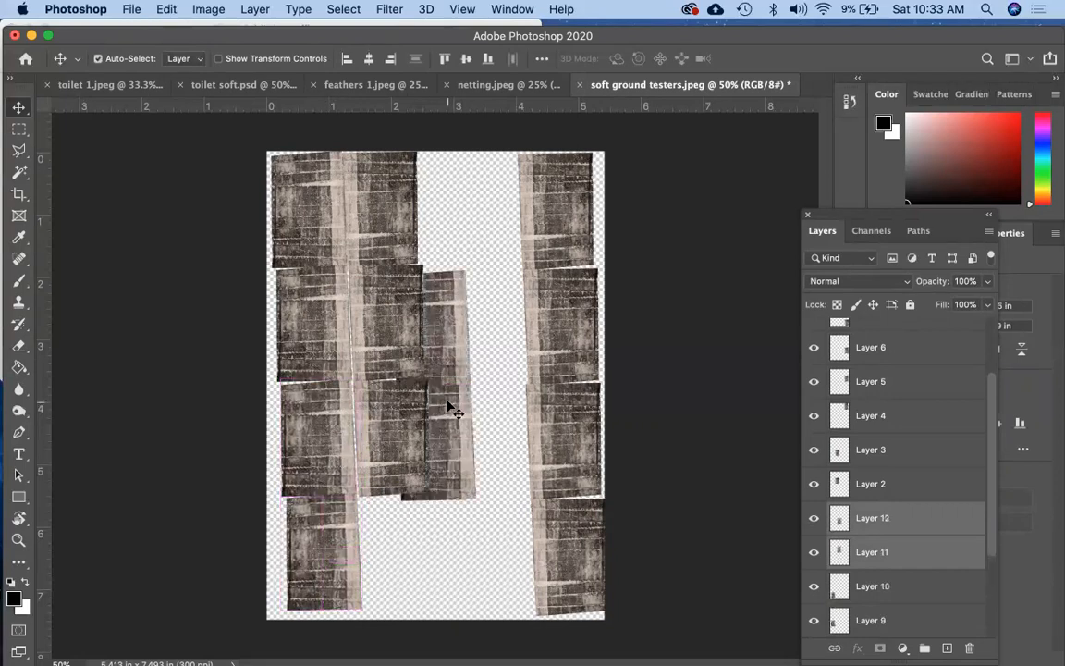
pyautogui.moveTo(450, 407); pyautogui.dragTo(500, 286)
pyautogui.press('super+v')
pyautogui.moveTo(561, 424); pyautogui.dragTo(459, 430)
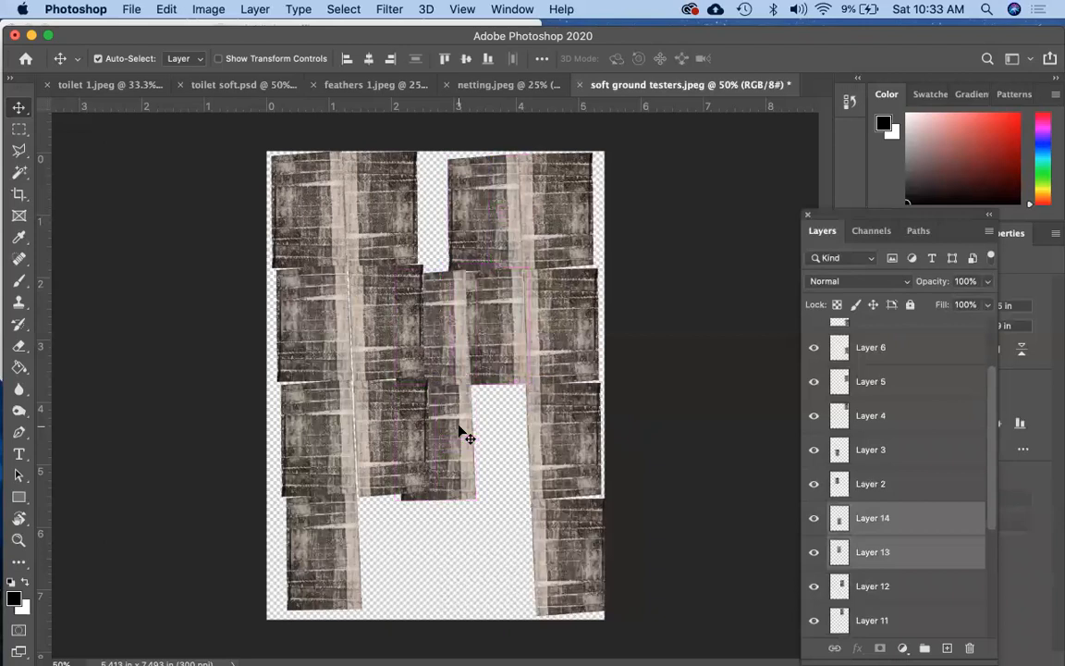
pyautogui.moveTo(508, 502); pyautogui.dragTo(519, 544)
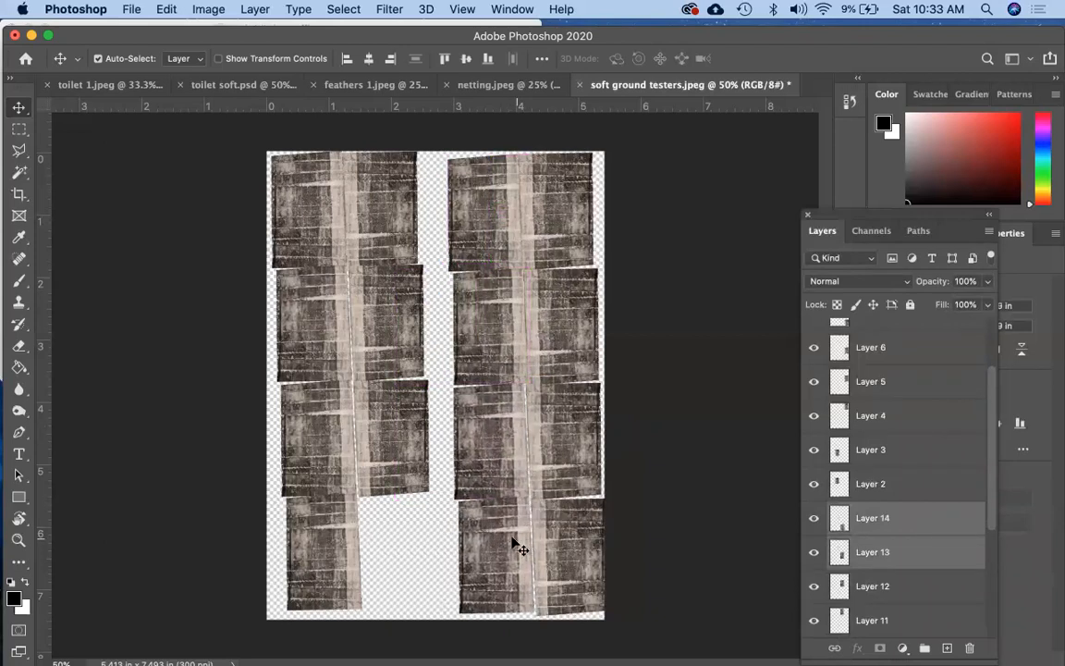
# - Duplicate the unflipped patch in the left block's third row and fill the gap below it with the copy
pyautogui.click(393, 448)
pyautogui.press('super+c')
pyautogui.press('super+v')
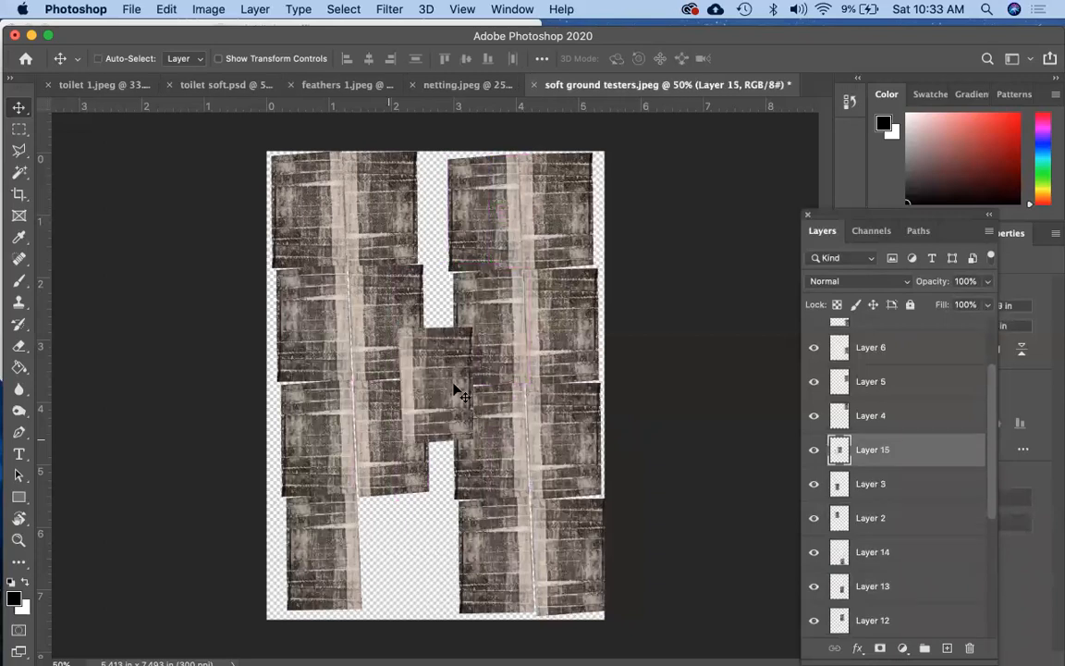
pyautogui.moveTo(453, 393); pyautogui.dragTo(414, 557)
pyautogui.click(610, 158)
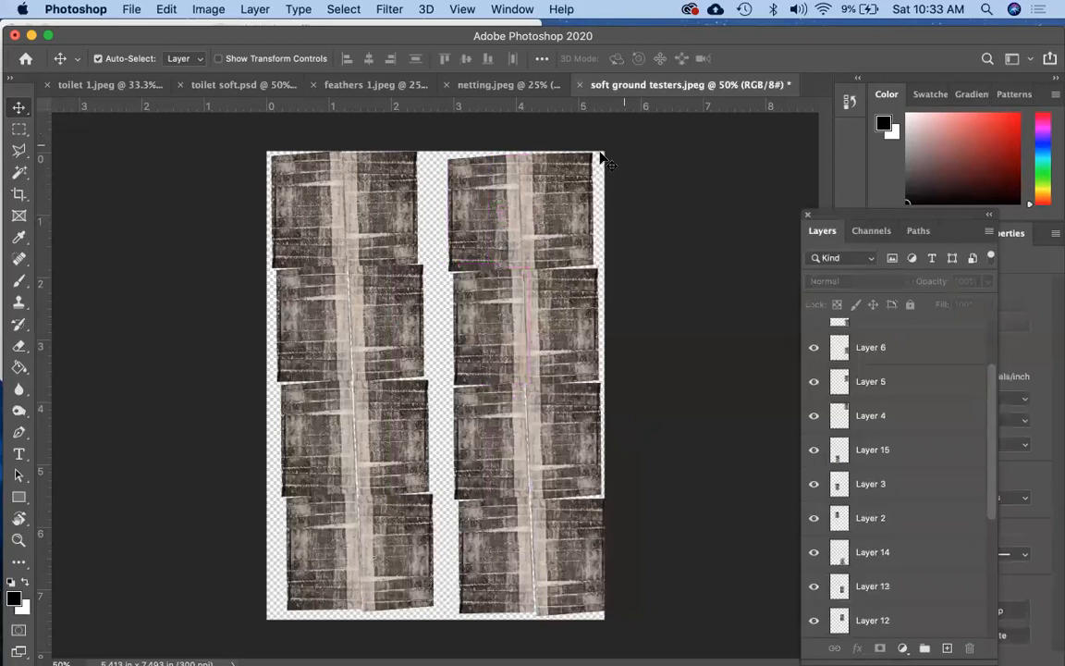
# - Select all eight patches of the right block and move them left and up until they meet the left block
pyautogui.click(571, 205)
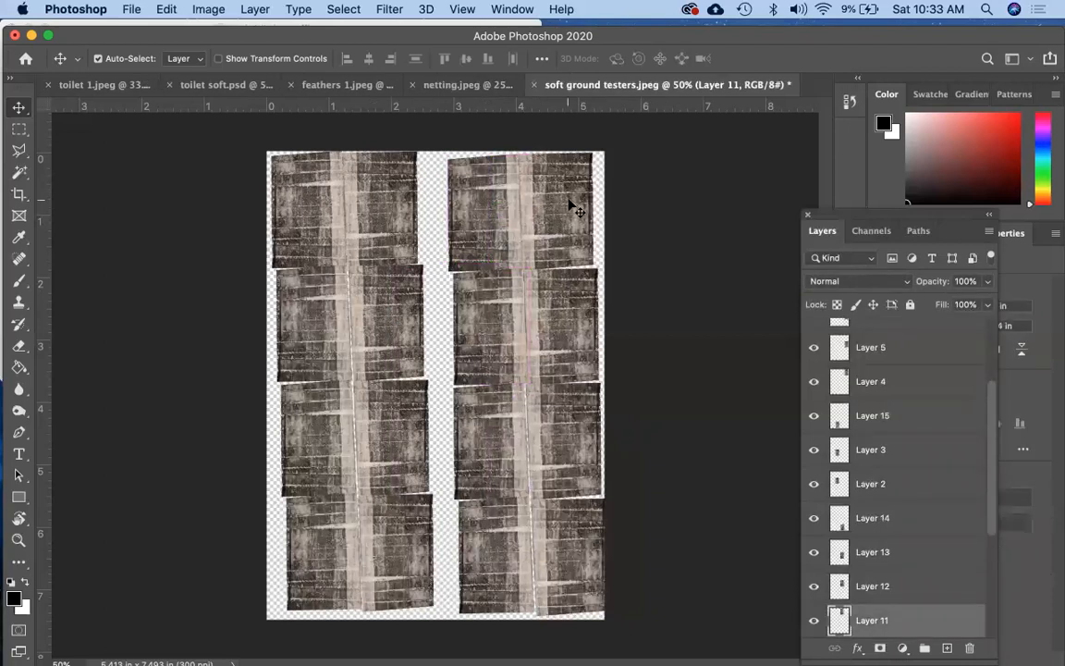
pyautogui.keyDown('shift'); pyautogui.click(516, 330); pyautogui.keyUp('shift')
pyautogui.keyDown('shift'); pyautogui.click(557, 332); pyautogui.keyUp('shift')
pyautogui.keyDown('shift'); pyautogui.click(506, 435); pyautogui.keyUp('shift')
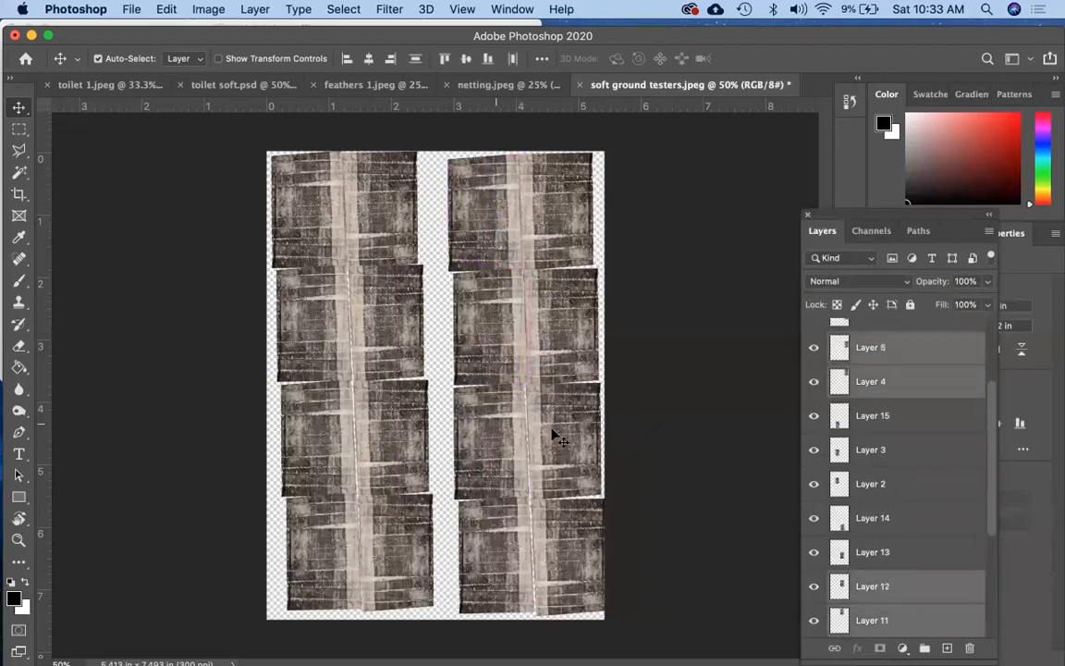
pyautogui.keyDown('shift'); pyautogui.click(491, 547); pyautogui.keyUp('shift')
pyautogui.keyDown('shift'); pyautogui.click(570, 559); pyautogui.keyUp('shift')
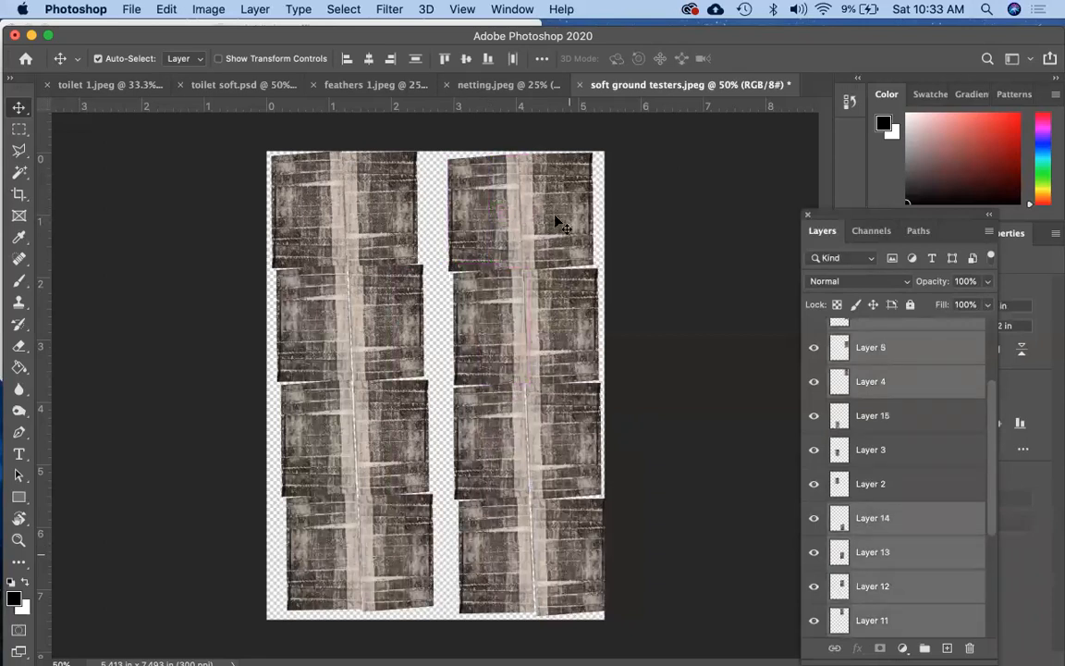
pyautogui.moveTo(536, 219); pyautogui.dragTo(525, 215)
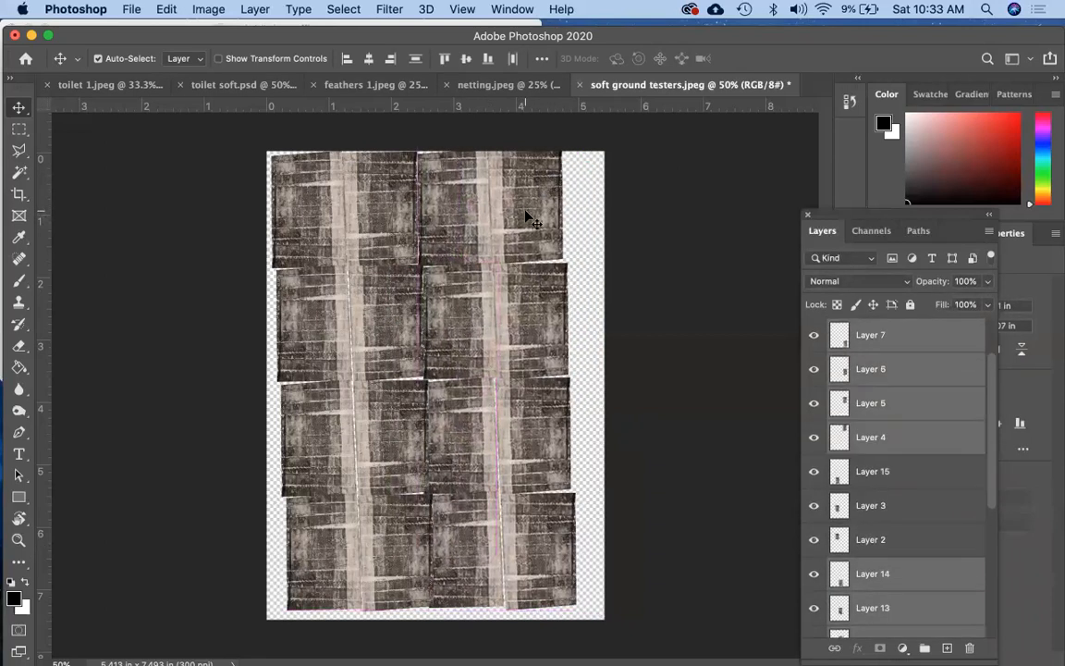
pyautogui.click(705, 363)
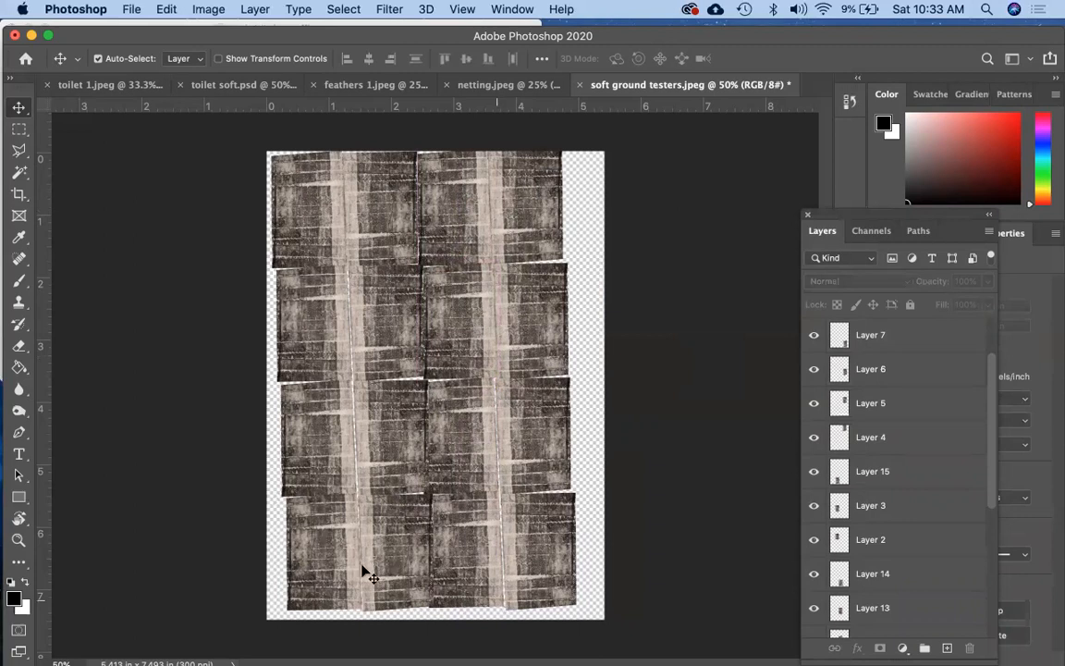
# - Nudge the two patches in the left block's bottom row left towards the canvas edge
pyautogui.click(330, 561)
pyautogui.keyDown('shift'); pyautogui.click(404, 561); pyautogui.keyUp('shift')
pyautogui.press('Left')
pyautogui.press('Left')
pyautogui.press('Left')
pyautogui.press('Left')
pyautogui.press('Left')
pyautogui.press('Left')
pyautogui.press('Left')
pyautogui.press('Left')
pyautogui.press('Left')
pyautogui.press('Left')
pyautogui.press('Left')
pyautogui.press('Left')
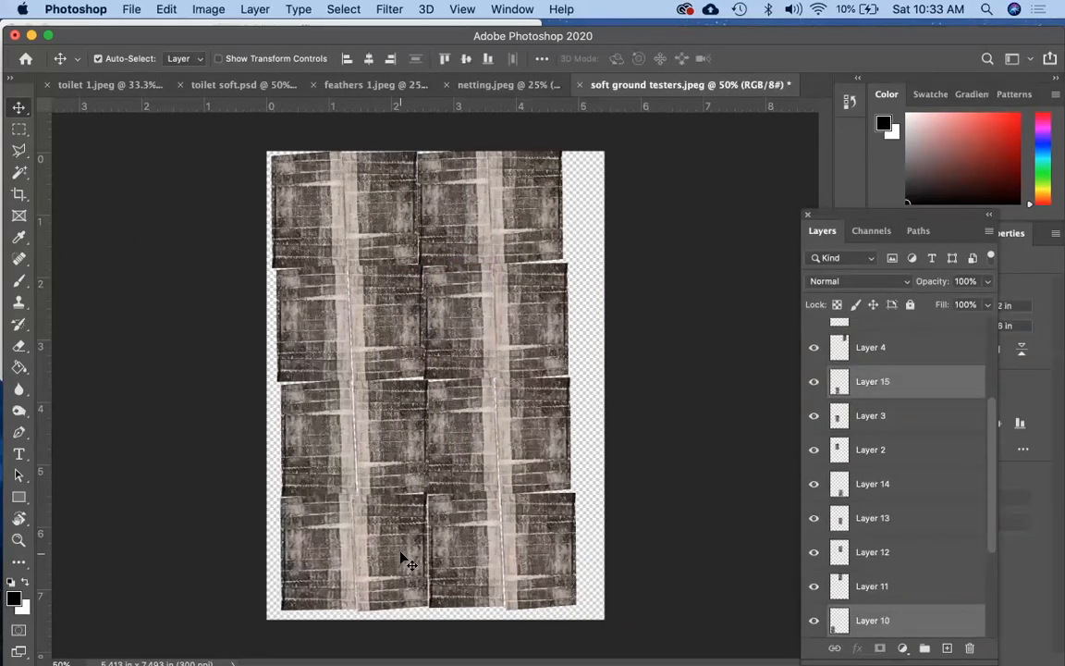
pyautogui.press('Left')
pyautogui.press('Left')
pyautogui.press('Left')
pyautogui.press('Left')
pyautogui.press('Left')
pyautogui.press('Left')
pyautogui.press('Left')
pyautogui.press('Left')
pyautogui.press('Left')
pyautogui.press('Left')
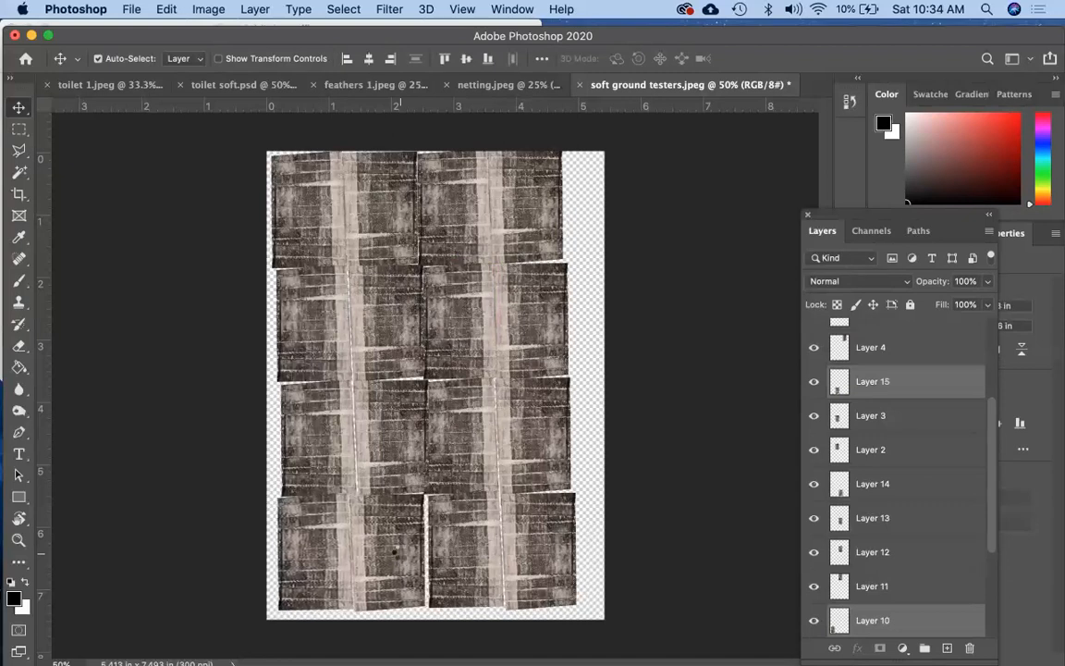
pyautogui.press('Left')
pyautogui.press('Left')
pyautogui.press('Left')
# - Nudge the two patches in the left block's third row left to line up with the block's outer edge
pyautogui.click(418, 453)
pyautogui.keyDown('shift'); pyautogui.click(392, 445); pyautogui.keyUp('shift')
pyautogui.press('Left')
pyautogui.press('Left')
pyautogui.press('Left')
pyautogui.press('Left')
pyautogui.press('Left')
pyautogui.press('Left')
pyautogui.press('Left')
pyautogui.press('Left')
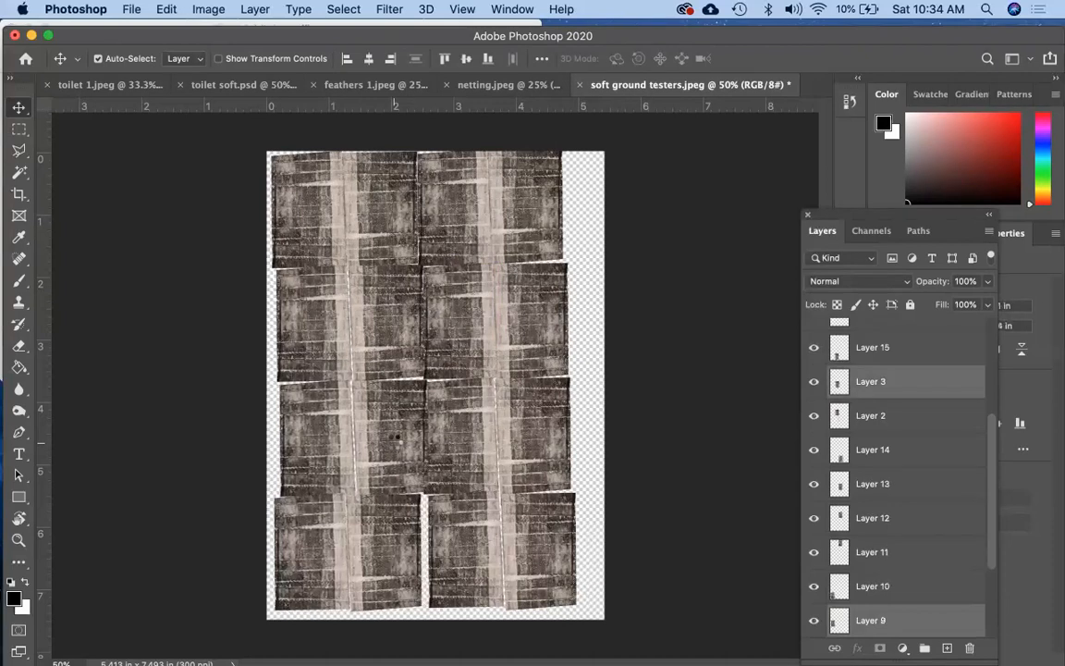
pyautogui.press('Left')
pyautogui.press('Left')
pyautogui.press('Left')
pyautogui.press('Left')
pyautogui.press('Left')
pyautogui.press('Left')
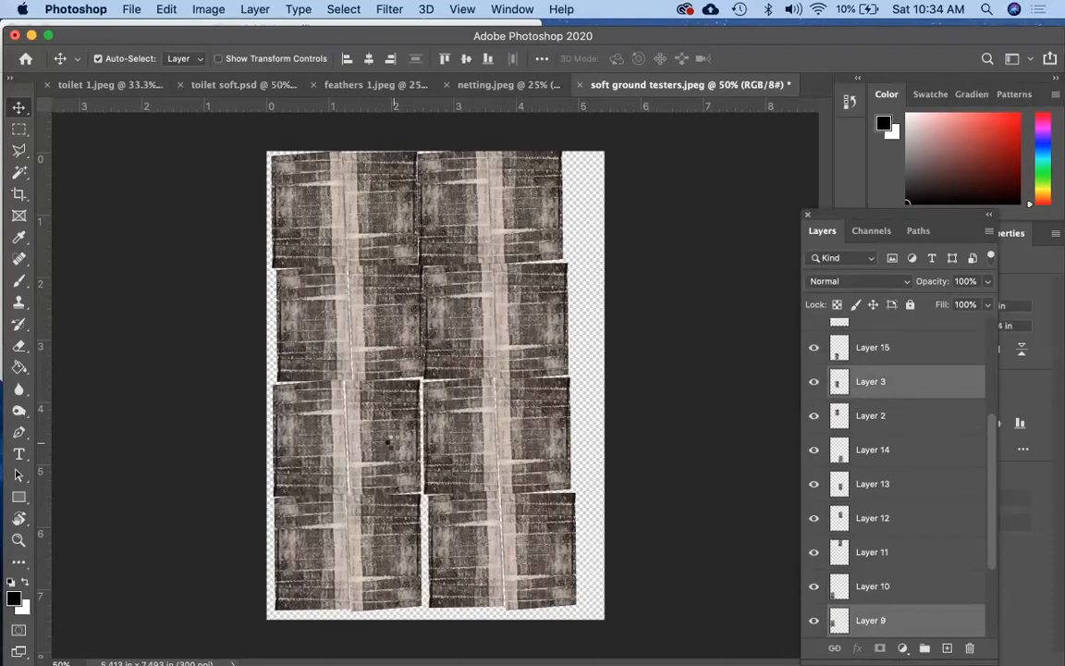
pyautogui.press('Left')
pyautogui.press('Left')
# - Nudge the two patches in the left block's second row left to line up with the row above
pyautogui.click(294, 327)
pyautogui.keyDown('shift'); pyautogui.click(394, 334); pyautogui.keyUp('shift')
pyautogui.press('Left')
pyautogui.press('Left')
pyautogui.press('Left')
pyautogui.press('Left')
pyautogui.press('Left')
pyautogui.press('Left')
pyautogui.press('Left')
pyautogui.press('Left')
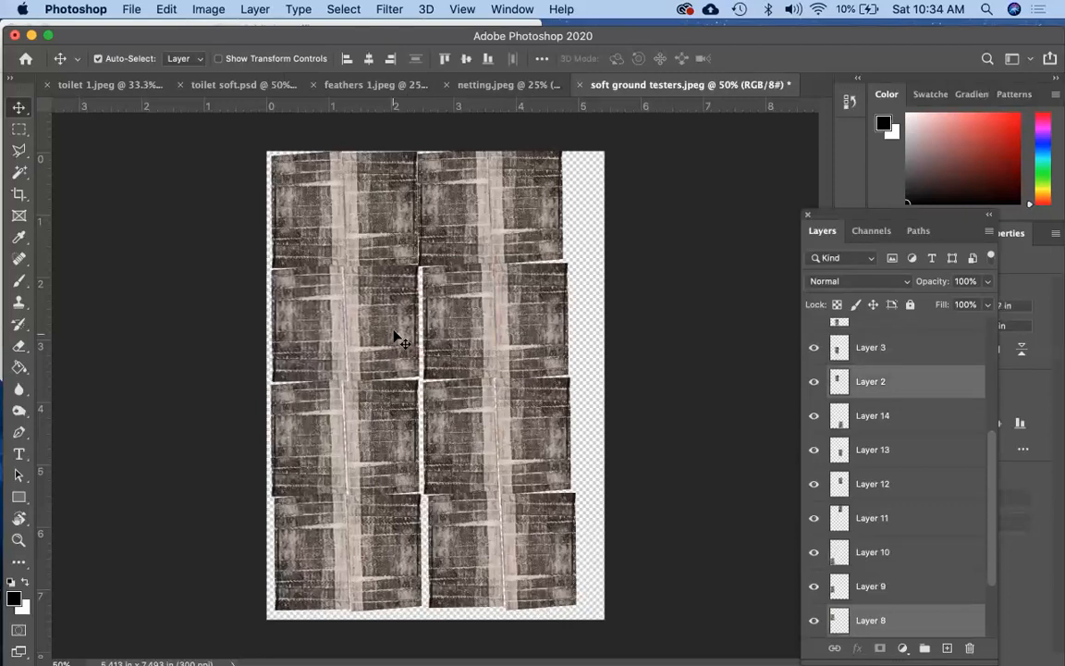
# - Nudge the two patches in the right block's bottom row left to close the gap to the left block
pyautogui.click(452, 326)
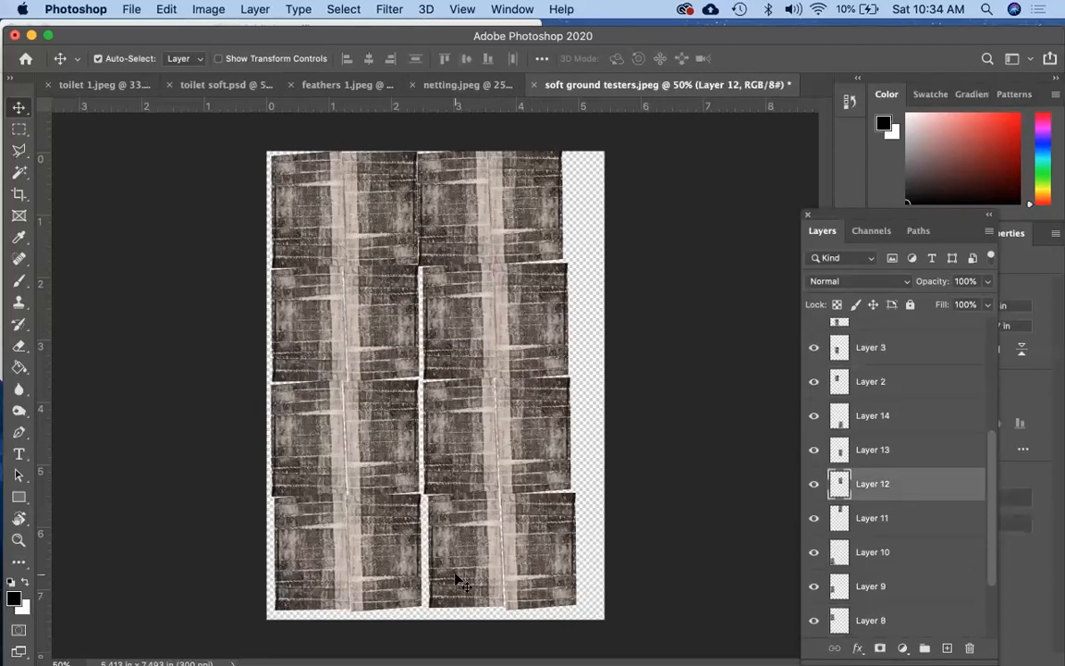
pyautogui.click(546, 575)
pyautogui.keyDown('shift'); pyautogui.click(486, 510); pyautogui.keyUp('shift')
pyautogui.press('Left')
pyautogui.press('Left')
pyautogui.press('Left')
pyautogui.press('Left')
pyautogui.press('Left')
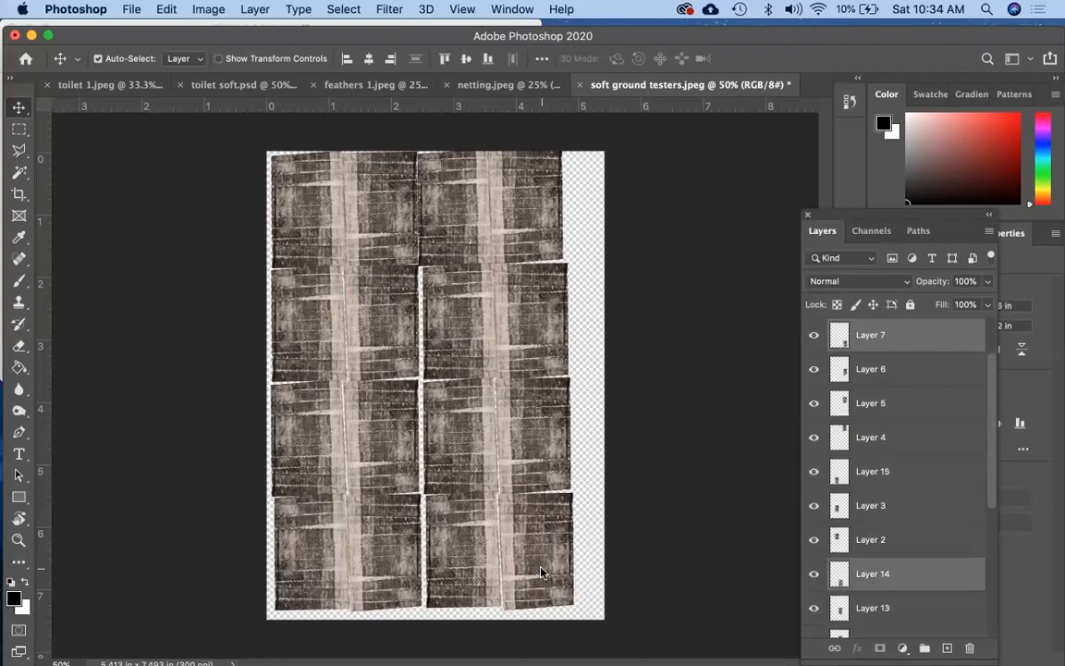
pyautogui.press('Left')
pyautogui.press('Left')
pyautogui.press('Left')
pyautogui.press('Left')
pyautogui.press('Left')
pyautogui.press('Left')
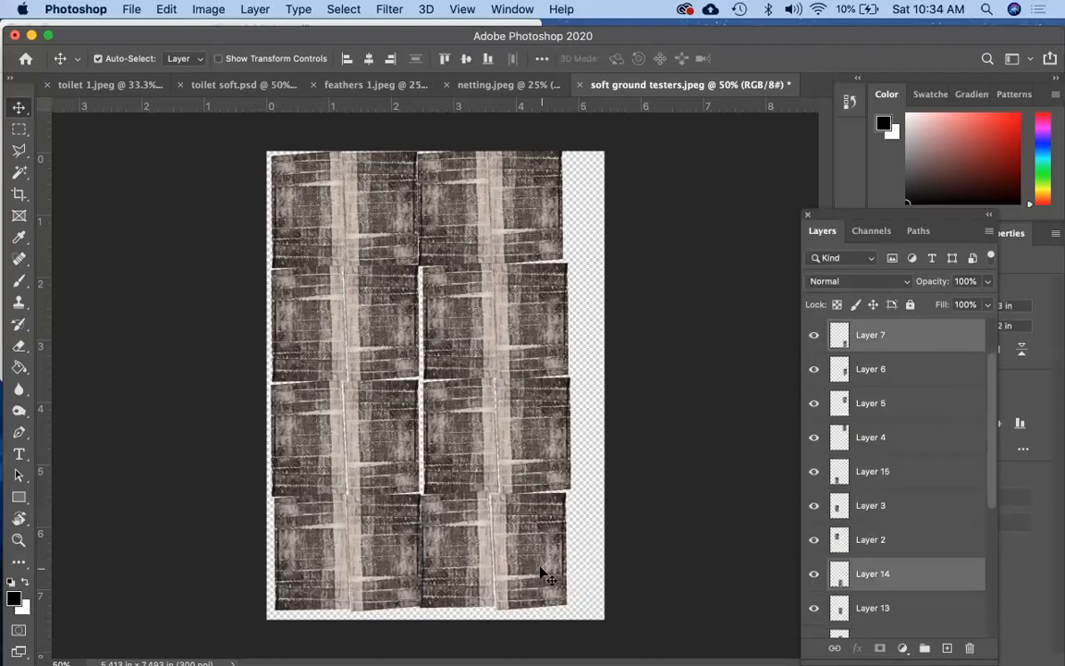
# - Nudge the two patches in the right block's third row left until they meet the left block
pyautogui.click(459, 455)
pyautogui.keyDown('shift'); pyautogui.click(549, 445); pyautogui.keyUp('shift')
pyautogui.press('Left')
pyautogui.press('Left')
pyautogui.press('Left')
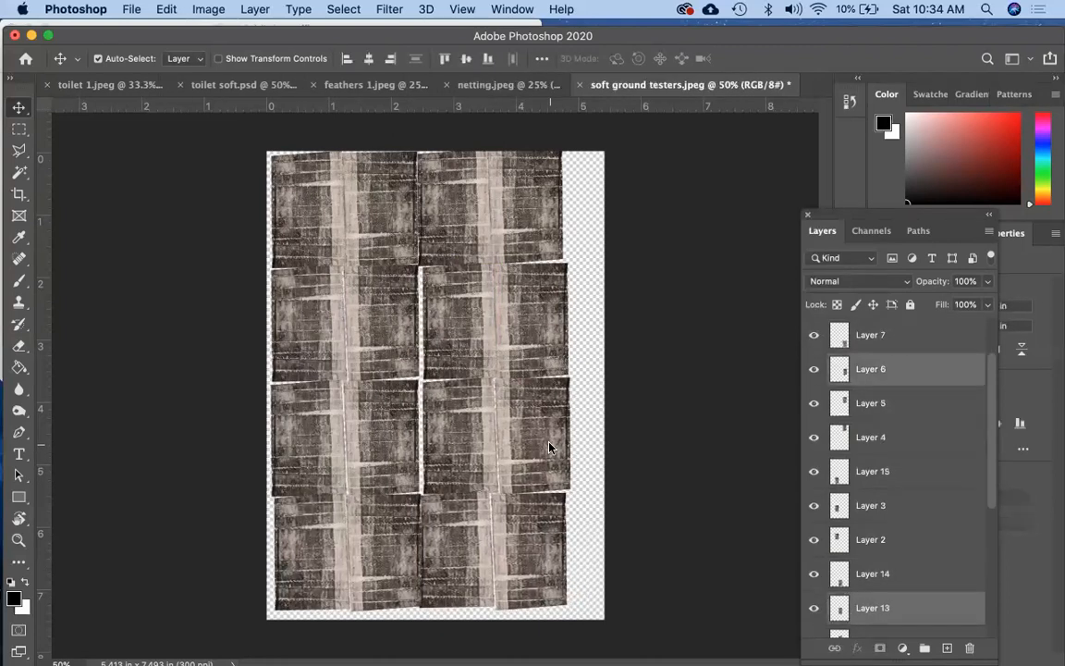
pyautogui.press('Left')
pyautogui.press('Left')
pyautogui.press('Left')
pyautogui.press('Left')
pyautogui.press('Left')
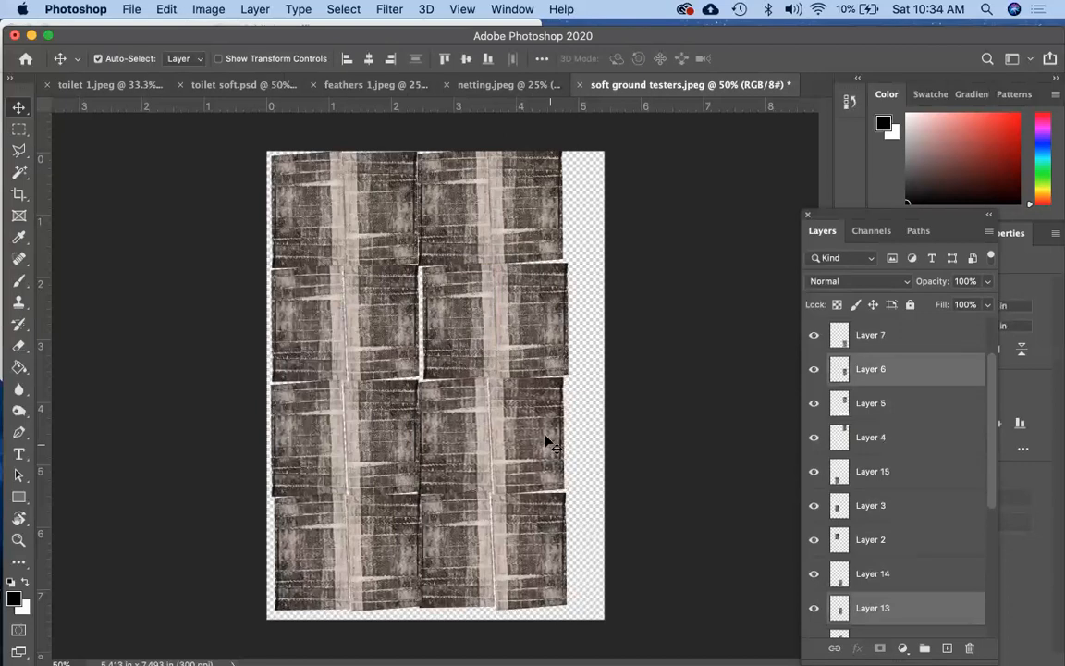
# - Nudge the two patches in the right block's second row left against the left block, and deselect them
pyautogui.click(450, 321)
pyautogui.keyDown('shift'); pyautogui.click(534, 340); pyautogui.keyUp('shift')
pyautogui.press('Left')
pyautogui.press('Left')
pyautogui.press('Left')
pyautogui.press('Left')
pyautogui.press('Left')
pyautogui.press('Left')
pyautogui.press('Left')
pyautogui.press('Left')
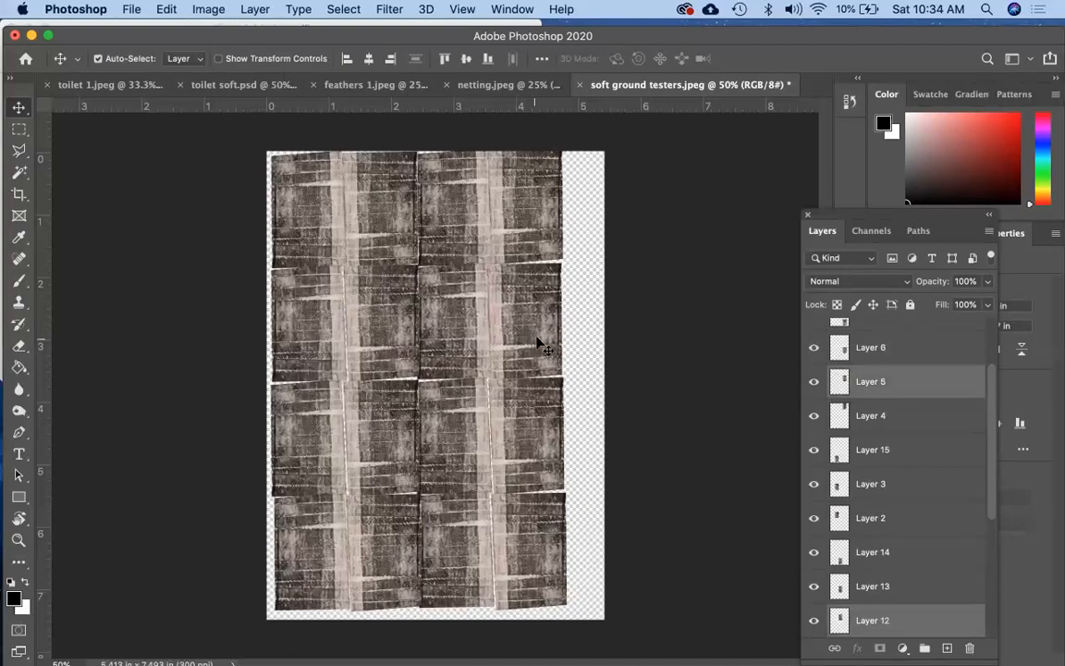
pyautogui.click(609, 380)
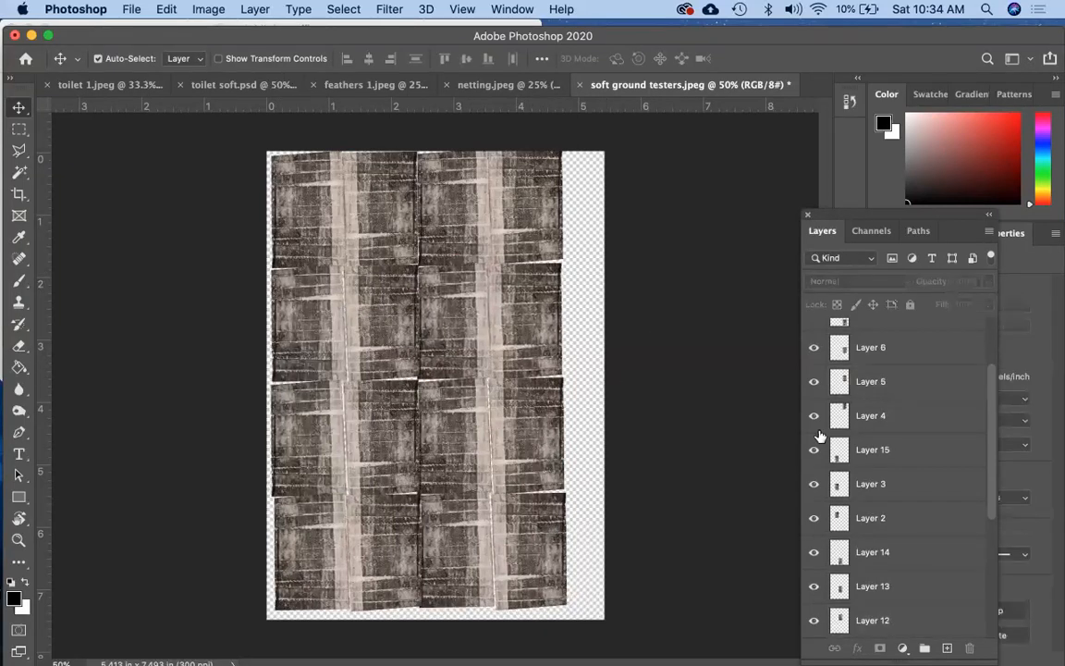
# - Select all the cardboard patch layers, from Layer 7 down to cardoard texture
pyautogui.scroll(3, 849, 429)
pyautogui.click(892, 413)
pyautogui.scroll(-10, 903, 518)
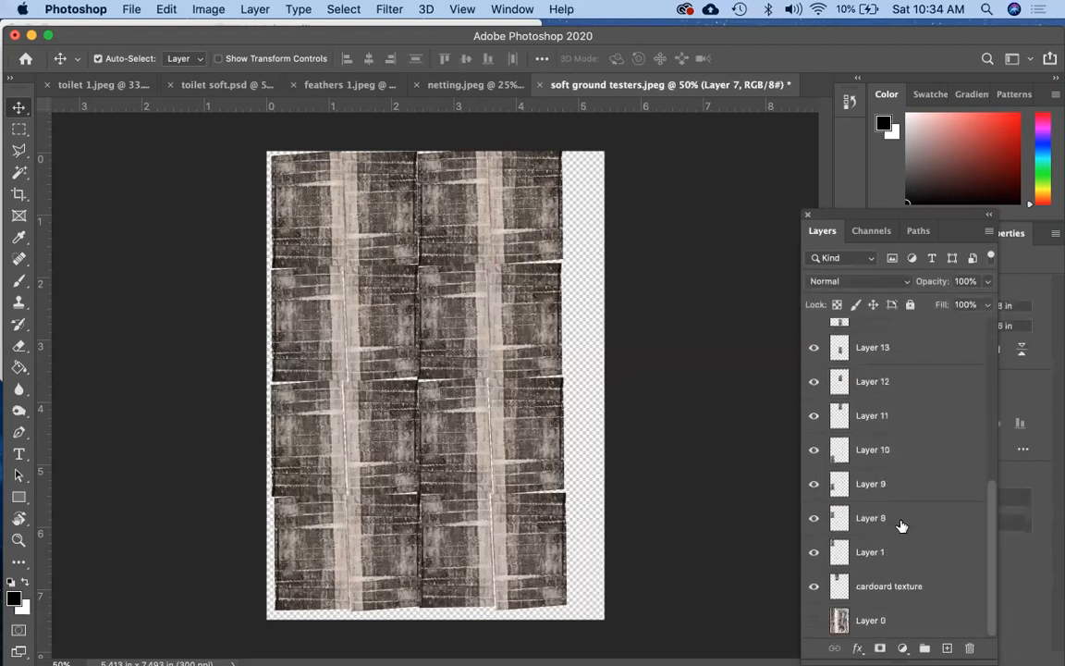
pyautogui.keyDown('shift'); pyautogui.click(889, 596); pyautogui.keyUp('shift')
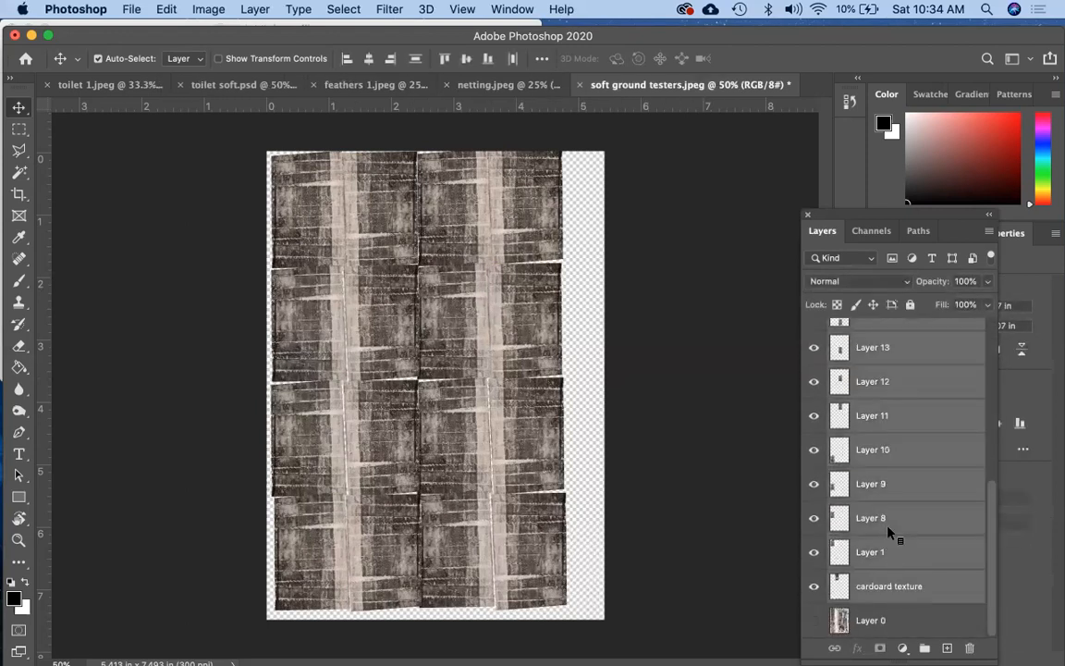
# - Group the selected cardboard patch layers into a new group named cardboard
pyautogui.rightClick(888, 529)
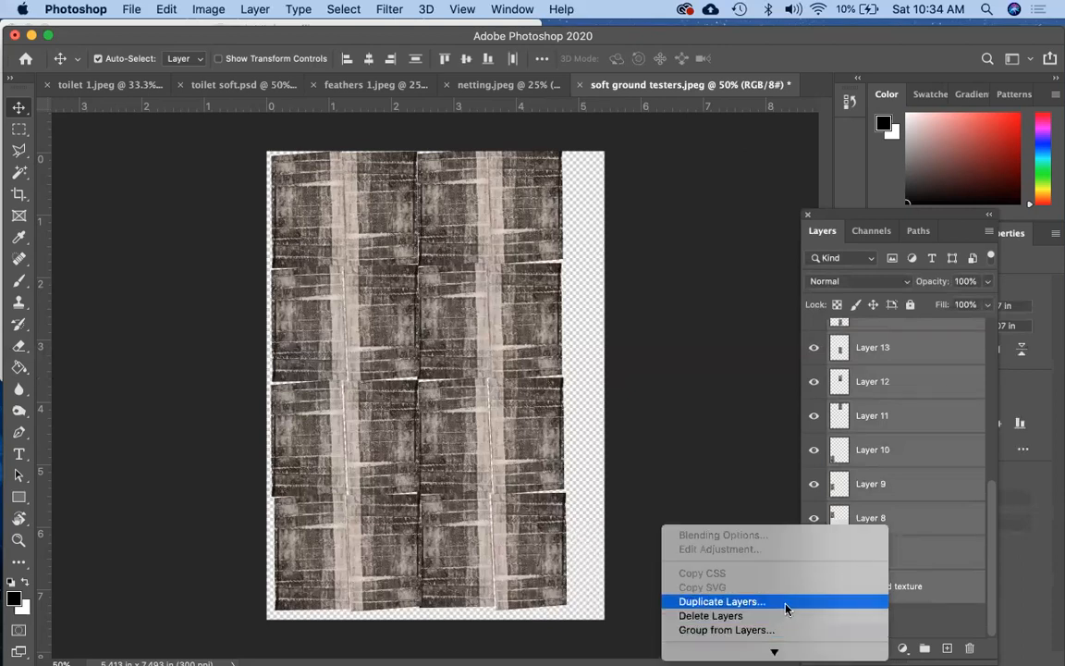
pyautogui.scroll(-2, 786, 608)
pyautogui.scroll(-2, 786, 610)
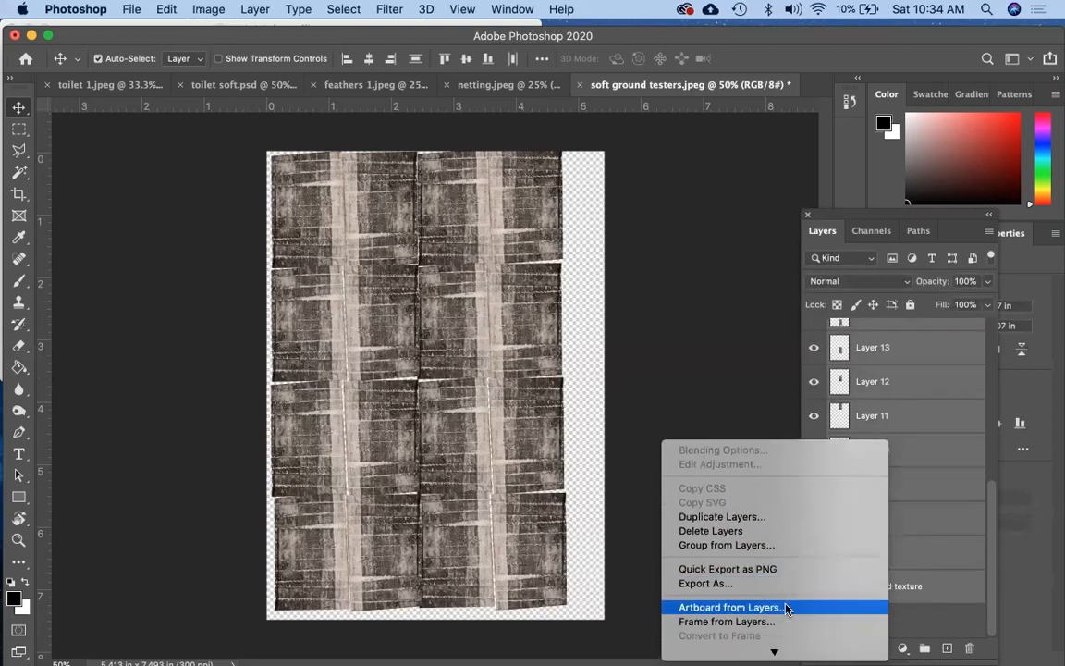
pyautogui.click(763, 545)
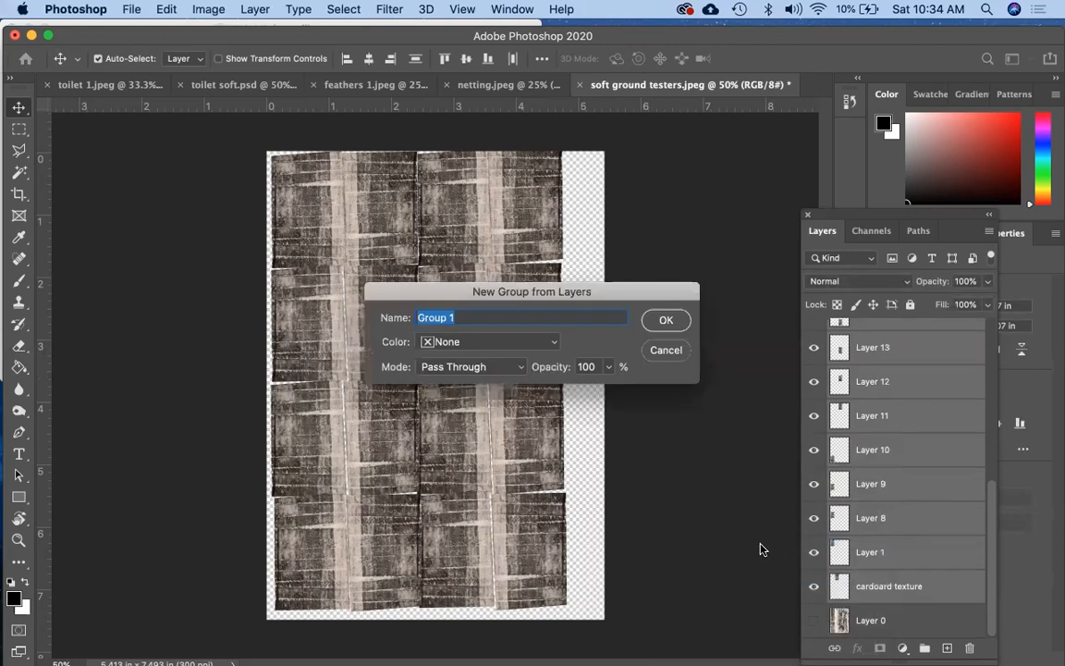
pyautogui.write('carb')
pyautogui.press('BackSpace')
pyautogui.write('d')
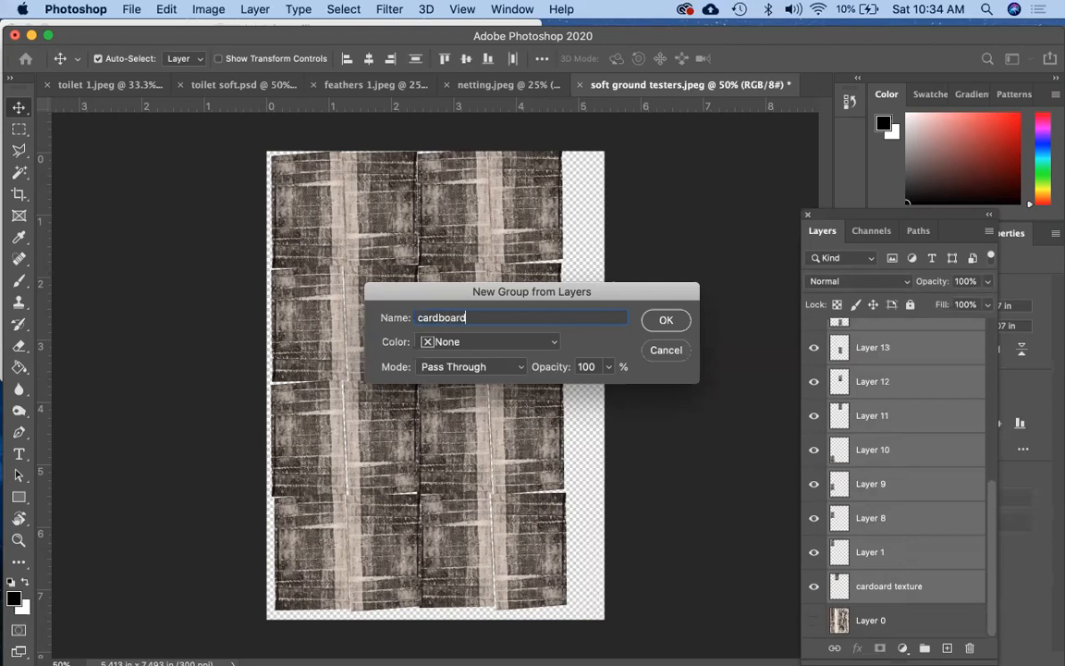
pyautogui.write('board')
pyautogui.press('Return')
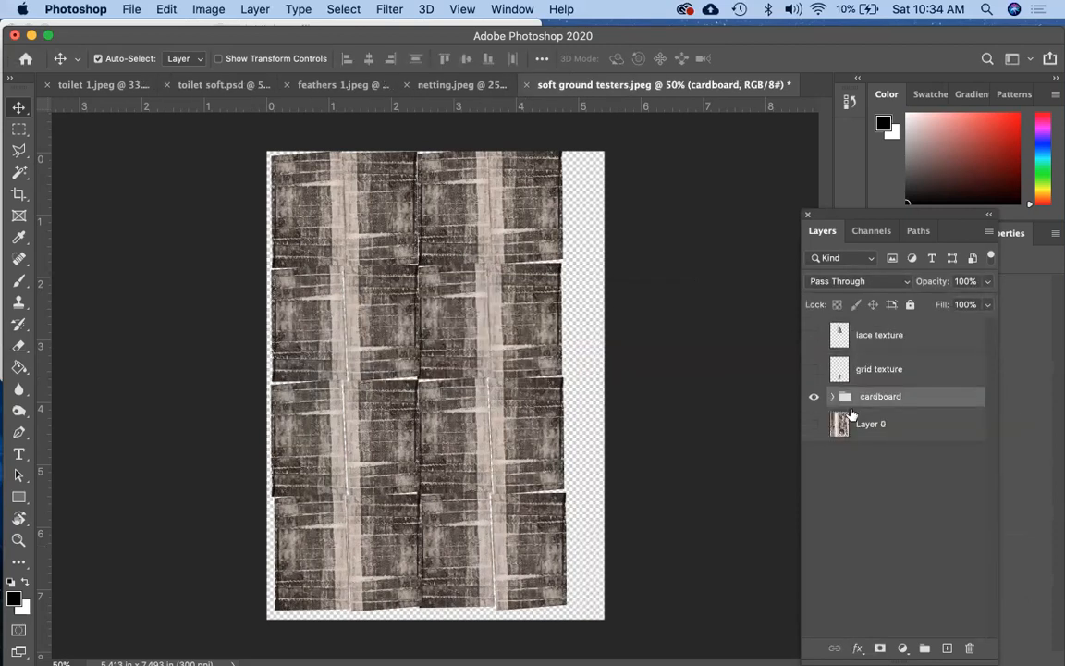
# - Set the cardboard group's blend mode to Normal and check the tiled texture by switching its visibility off and on
pyautogui.click(858, 281)
pyautogui.click(857, 303)
pyautogui.click(815, 397)
pyautogui.click(813, 398)
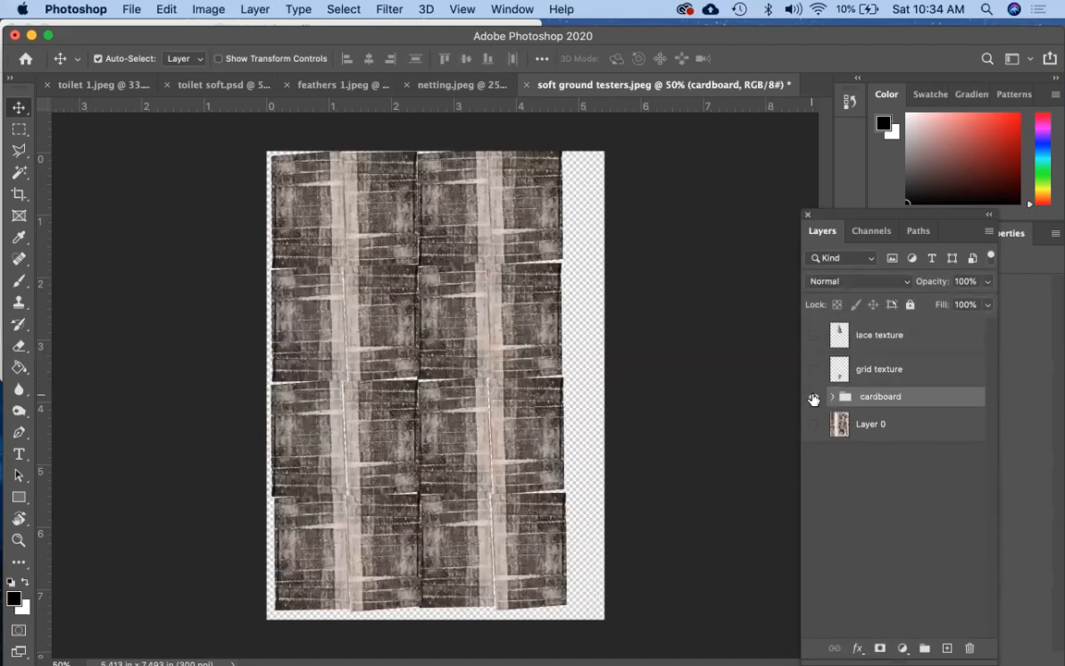
pyautogui.click(877, 282)
pyautogui.click(875, 280)
# - Examine the cardboard group's contents and compare the image with the group and Layer 0 shown and hidden
pyautogui.click(831, 397)
pyautogui.click(832, 396)
pyautogui.click(813, 398)
pyautogui.click(812, 398)
pyautogui.click(813, 425)
pyautogui.click(812, 424)
pyautogui.click(814, 398)
pyautogui.click(814, 398)
pyautogui.click(831, 397)
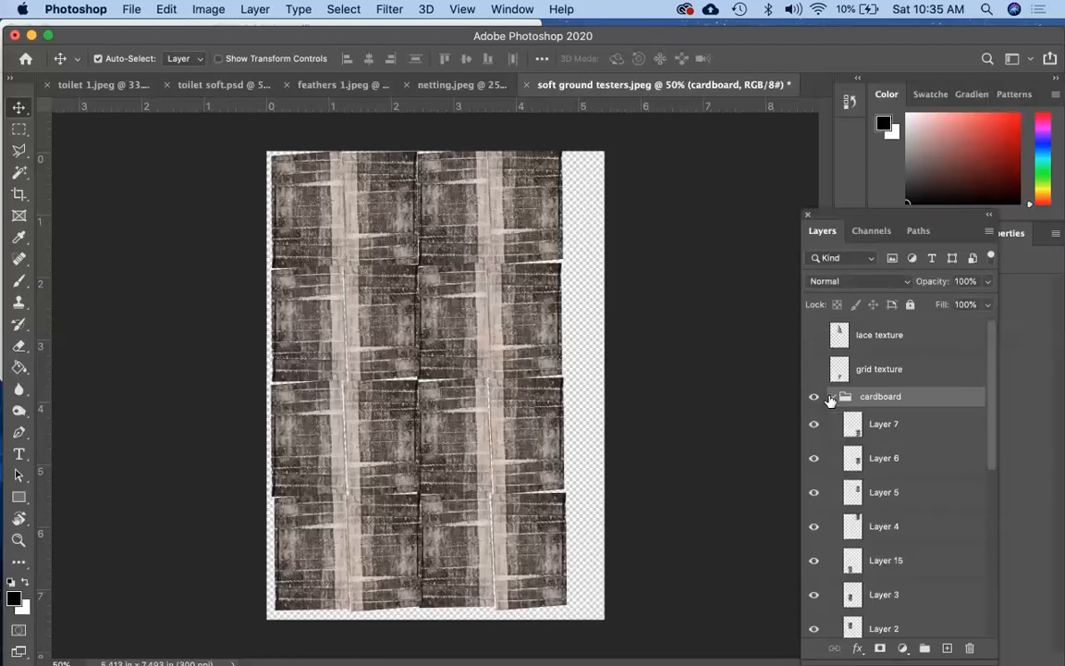
pyautogui.click(831, 396)
pyautogui.click(814, 398)
pyautogui.click(813, 398)
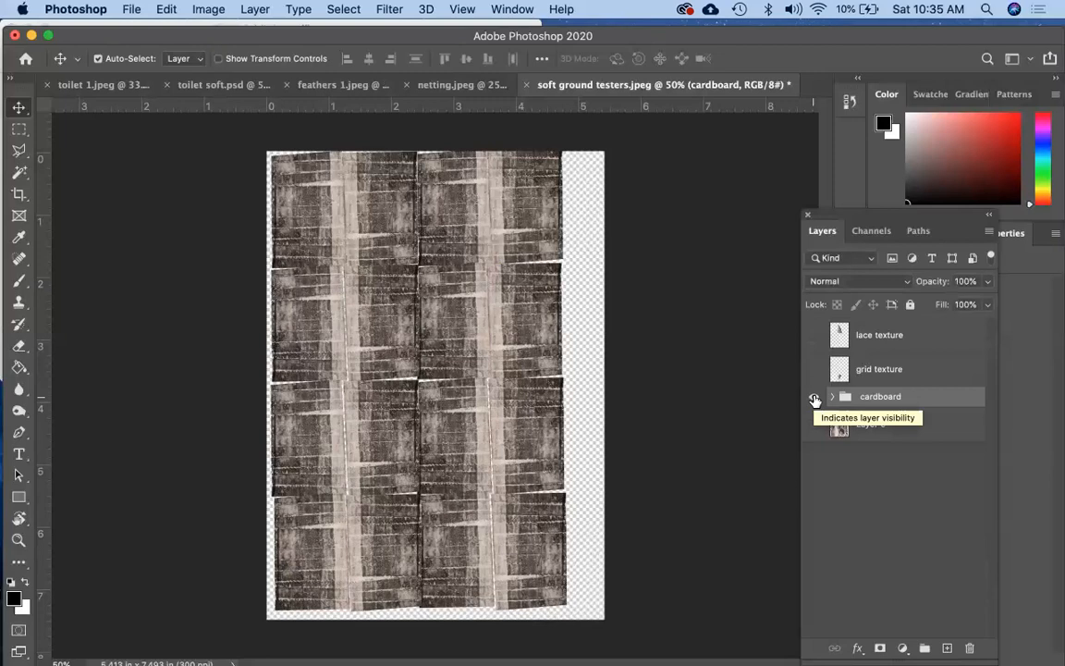
# - Nudge the far-left patch in the second row slightly right to line it up with its neighbours
pyautogui.click(144, 269)
pyautogui.click(308, 352)
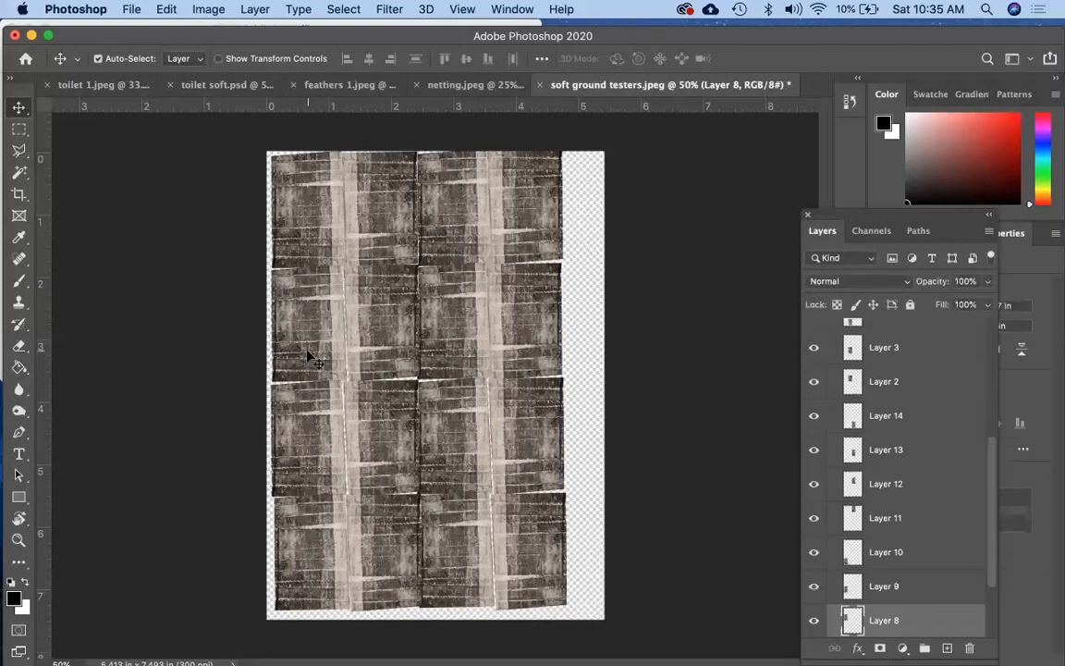
pyautogui.press('Right')
pyautogui.press('Right')
pyautogui.press('Right')
pyautogui.press('Right')
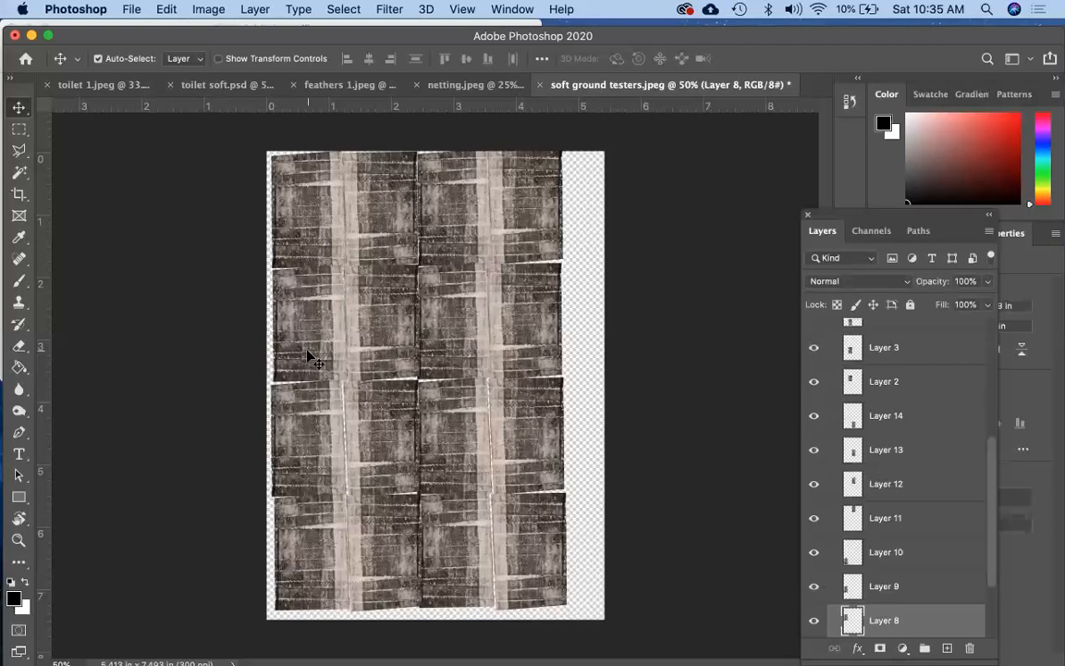
# - Nudge the left block's second-column patches in the third and bottom rows left to close their vertical gaps
pyautogui.click(296, 468)
pyautogui.click(370, 466)
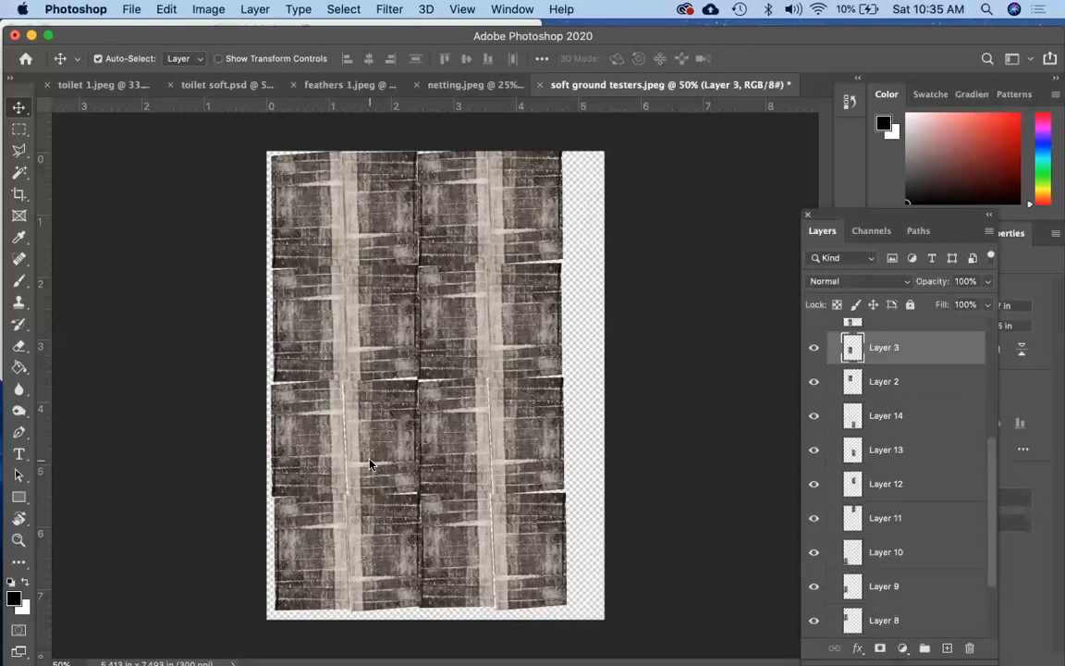
pyautogui.click(380, 558)
pyautogui.press('Left')
pyautogui.press('Left')
pyautogui.press('Left')
pyautogui.press('Left')
# - Nudge the far-right patches in the third and bottom rows left to close their gaps, and deselect them
pyautogui.click(518, 545)
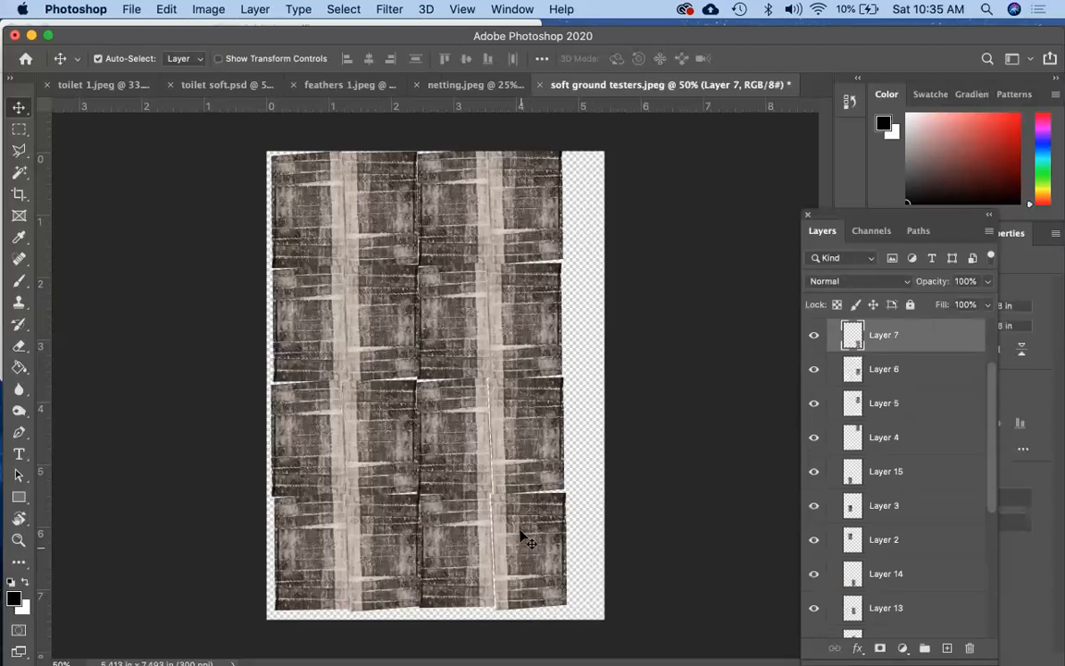
pyautogui.keyDown('shift'); pyautogui.click(518, 467); pyautogui.keyUp('shift')
pyautogui.press('Left')
pyautogui.press('Left')
pyautogui.press('Left')
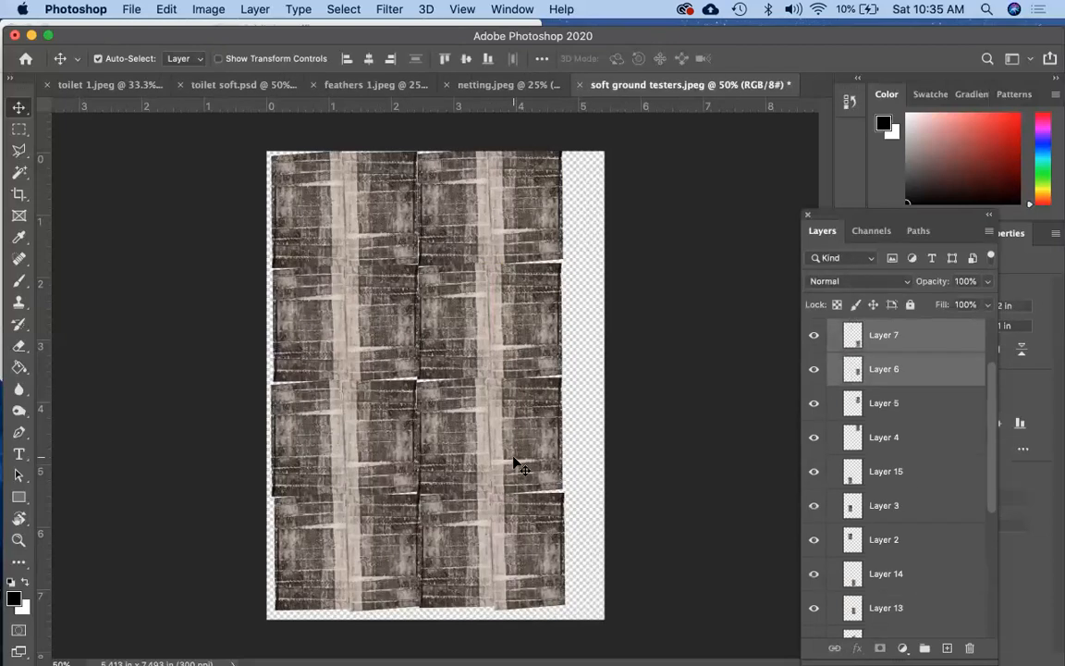
pyautogui.click(596, 418)
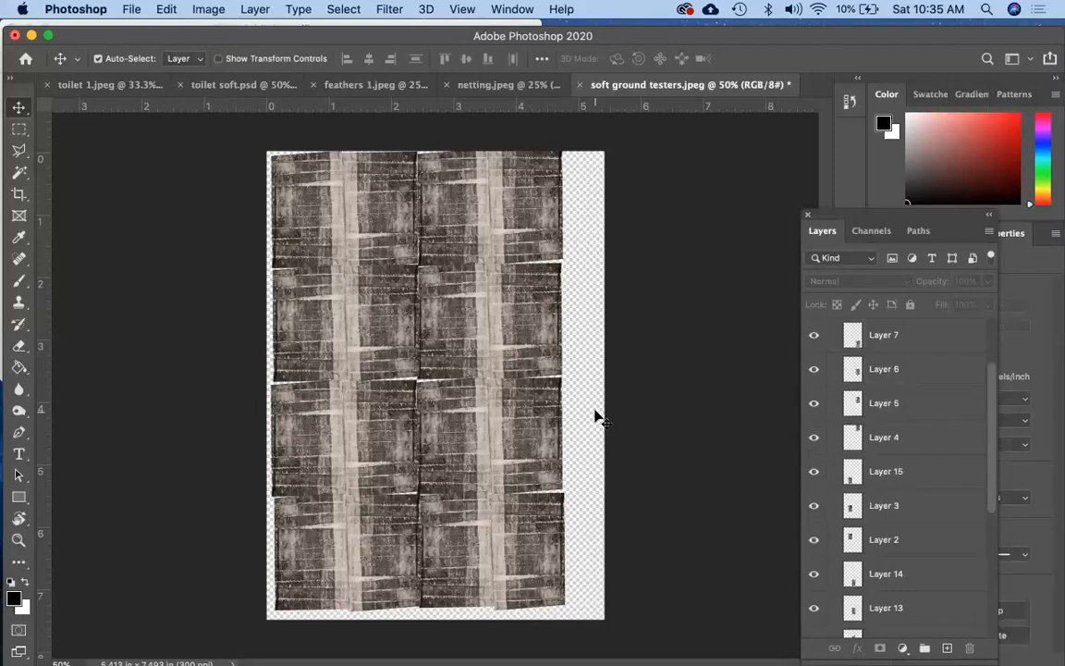
# - On Layer 3, fill the wedge-shaped gaps between the second and third rows at the central seam with the Clone Stamp
pyautogui.click(389, 432)
pyautogui.press('s')
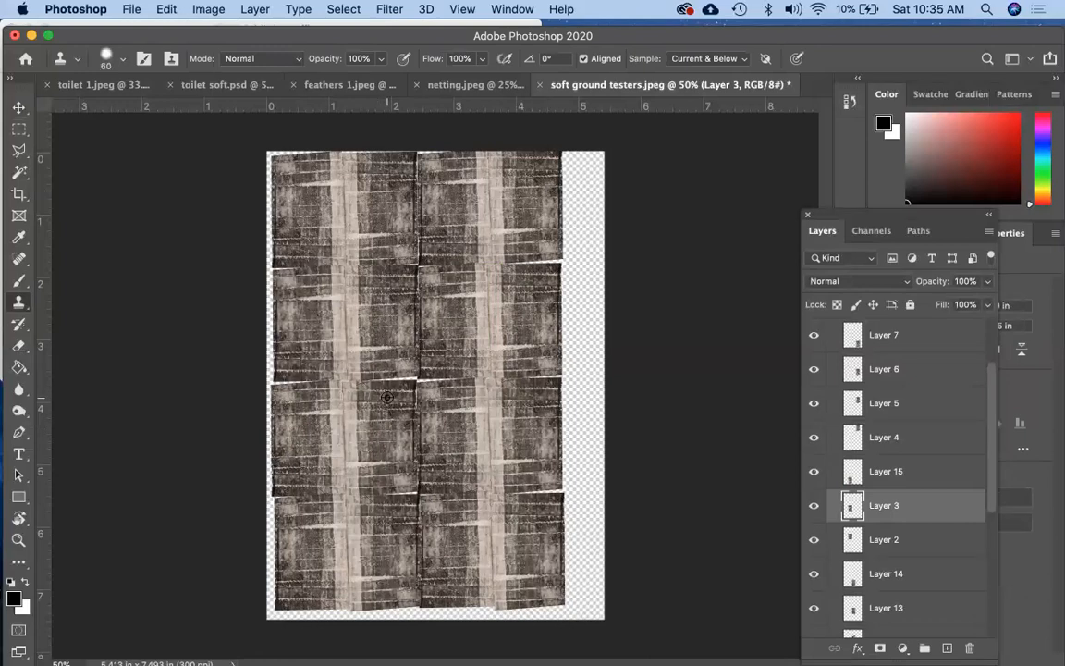
pyautogui.press('super+plus')
pyautogui.press('super+plus')
pyautogui.press('super+plus')
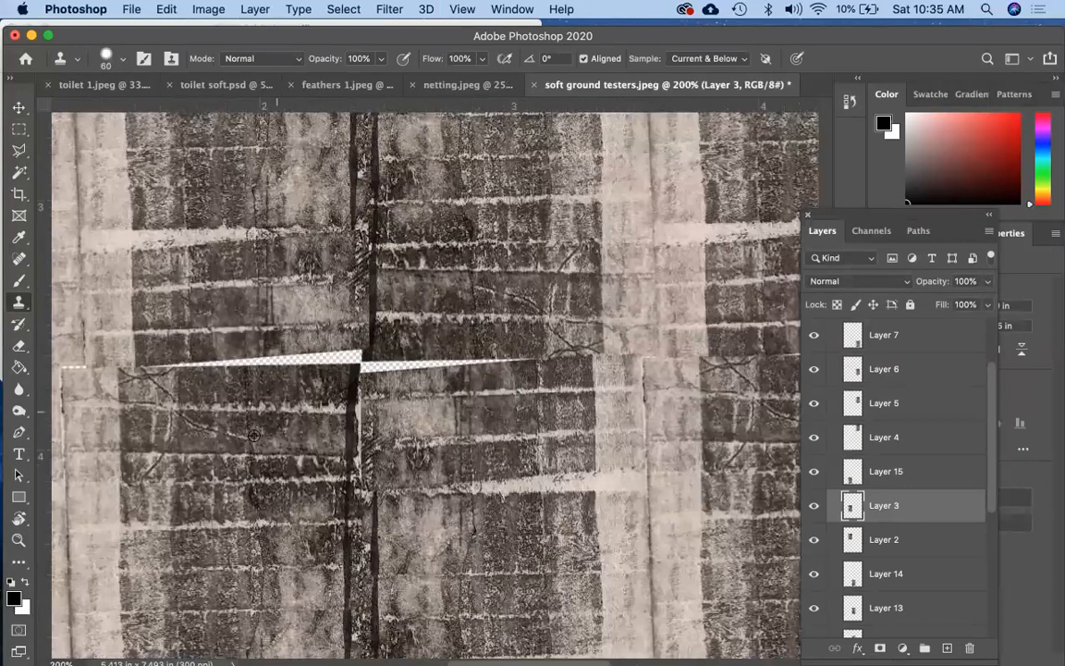
pyautogui.moveTo(255, 362)
pyautogui.mouseDown()
pyautogui.moveTo(242, 329)
pyautogui.moveTo(147, 325)
pyautogui.moveTo(328, 364)
pyautogui.moveTo(353, 359)
pyautogui.moveTo(379, 377)
pyautogui.moveTo(370, 369)
pyautogui.mouseUp()
pyautogui.keyDown('alt'); pyautogui.click(432, 415); pyautogui.keyUp('alt')
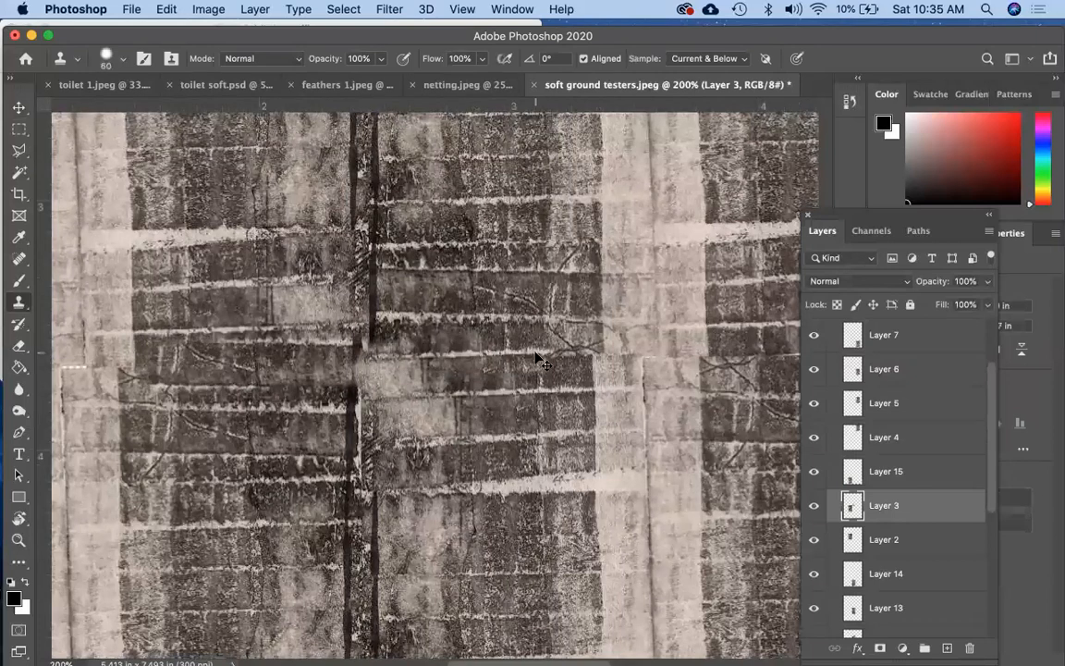
# - Clone cardboard texture over the gaps between the third and bottom rows near the middle of the tiling
pyautogui.press('super+minus')
pyautogui.press('super+minus')
pyautogui.press('super+minus')
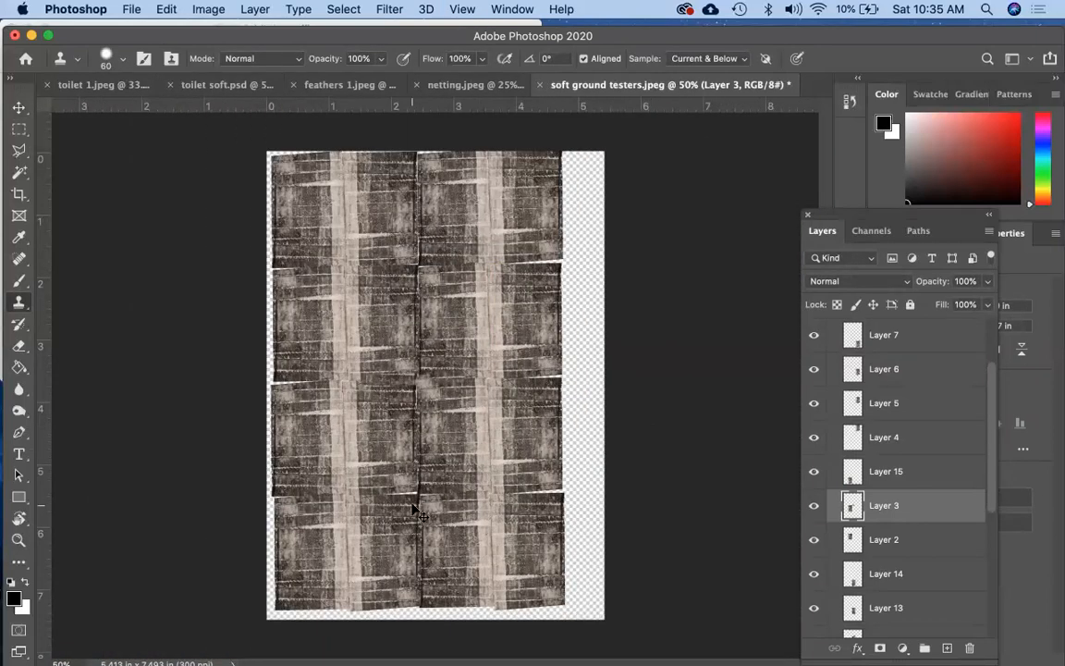
pyautogui.press('super+plus')
pyautogui.press('super+plus')
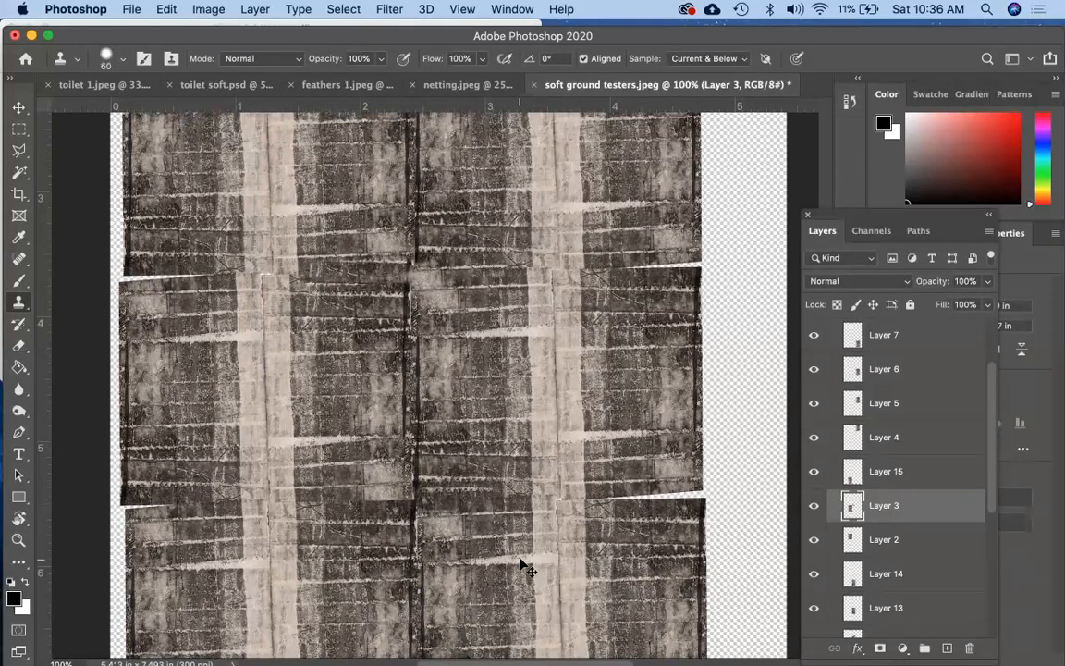
pyautogui.click(555, 499)
pyautogui.press('super+z')
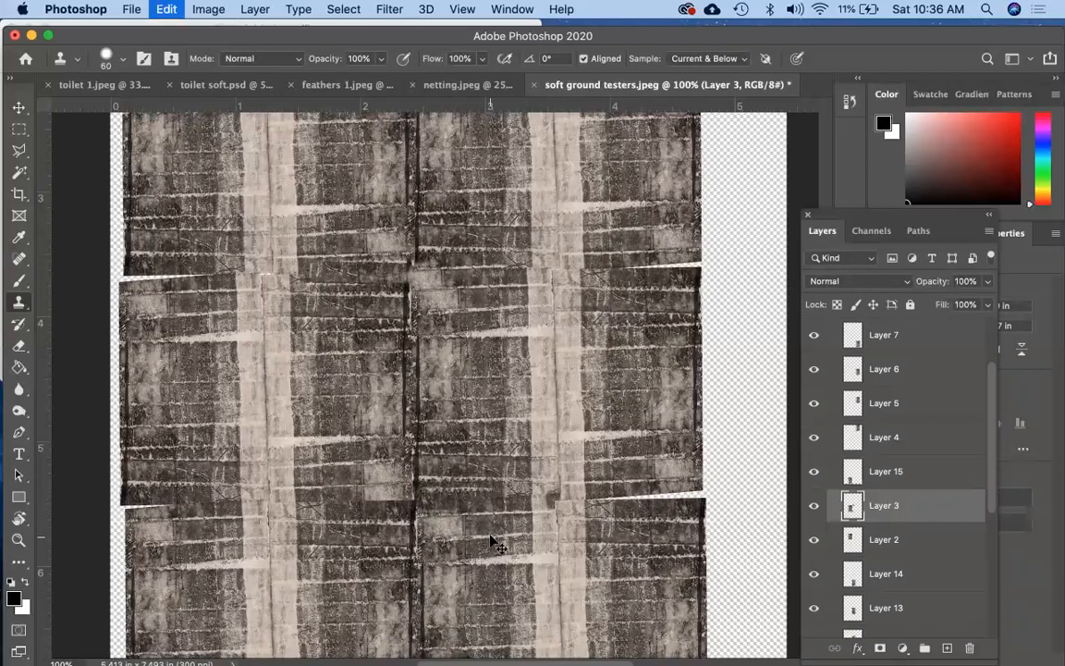
pyautogui.keyDown('alt'); pyautogui.click(566, 468); pyautogui.keyUp('alt')
pyautogui.click(557, 492)
pyautogui.scroll(-5, 543, 555)
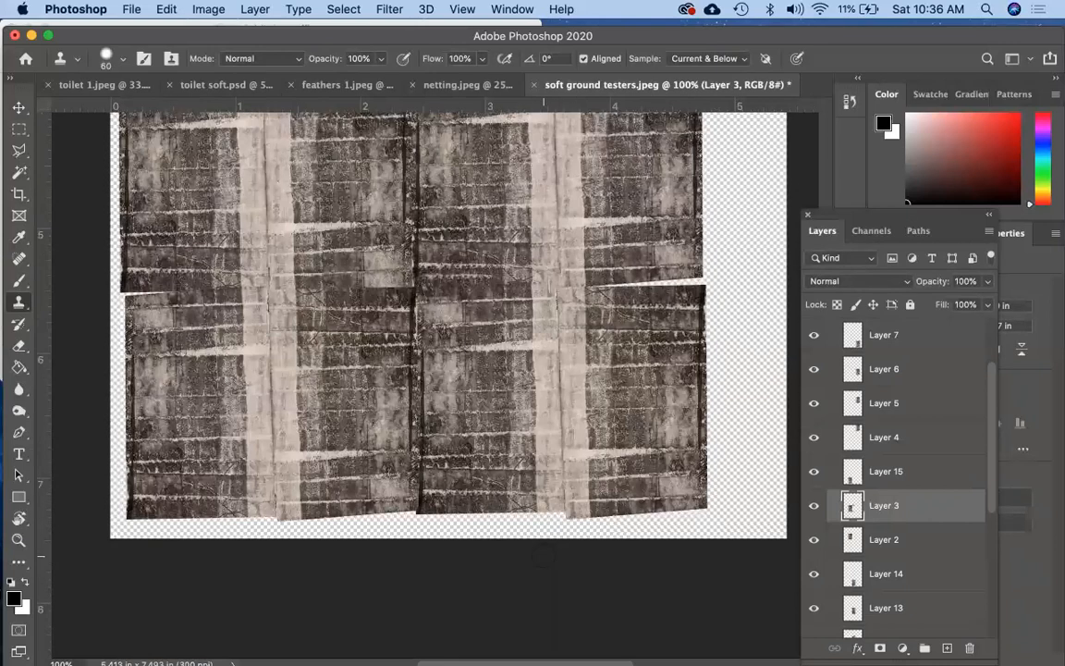
# - Clone cardboard texture over the gap between the first and second rows just right of the central seam
pyautogui.scroll(5, 542, 555)
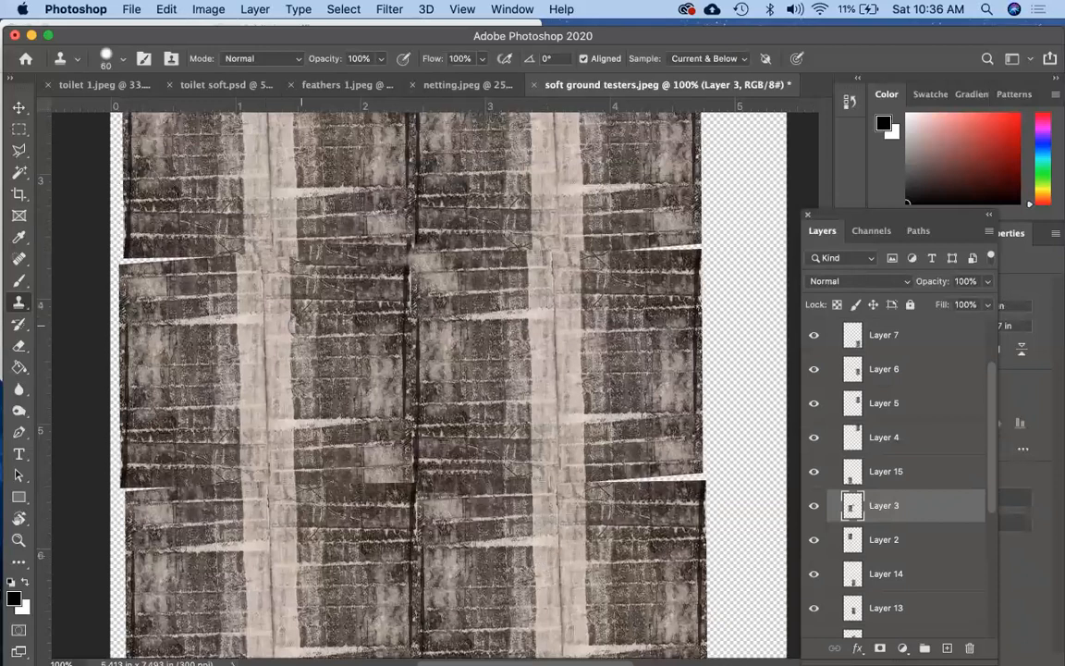
pyautogui.scroll(2, 301, 325)
pyautogui.scroll(8, 302, 325)
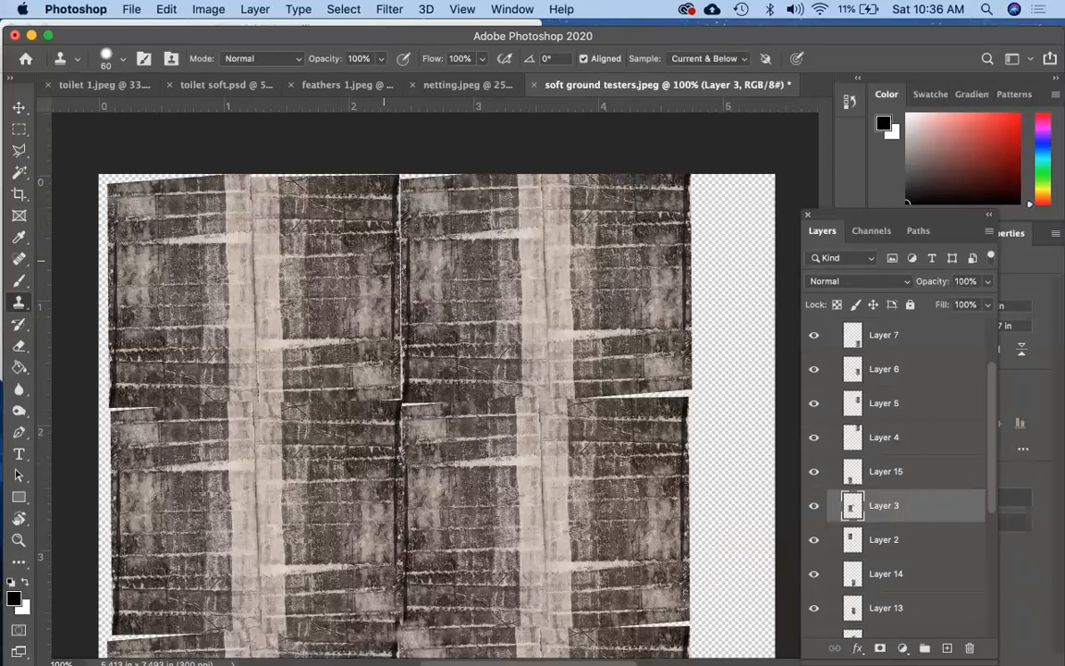
pyautogui.keyDown('alt'); pyautogui.click(376, 353); pyautogui.keyUp('alt')
pyautogui.click(409, 405)
pyautogui.moveTo(410, 405); pyautogui.dragTo(453, 397)
pyautogui.press('super+minus')
pyautogui.press('super+minus')
pyautogui.press('super+minus')
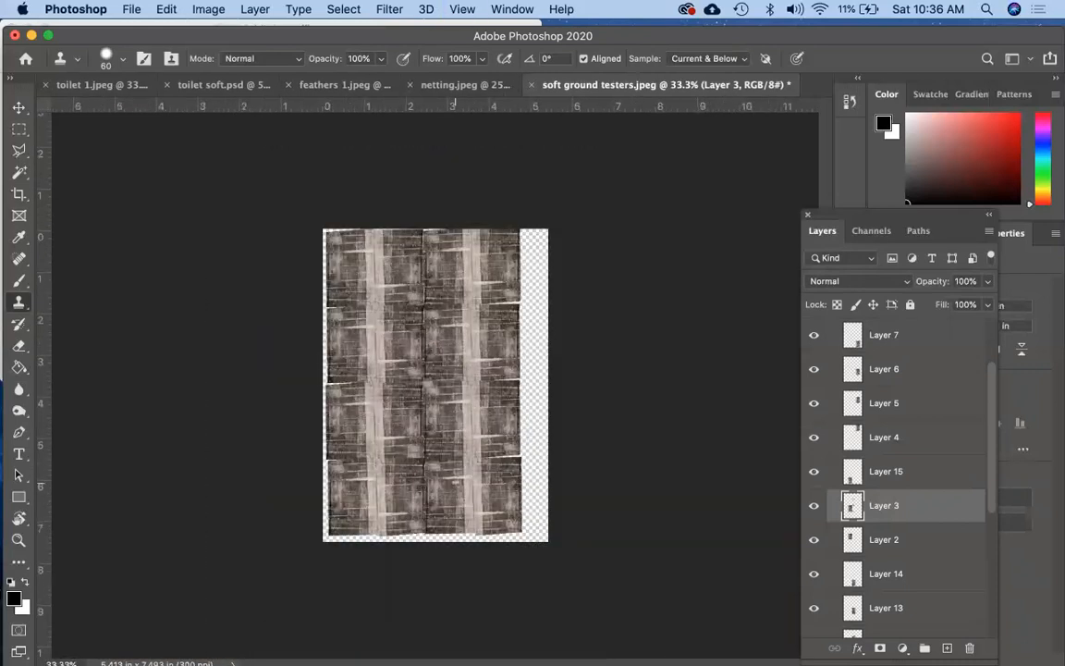
# - Collapse the cardboard group and copy it into toilet soft.psd, directly above the white layer
pyautogui.scroll(3, 892, 416)
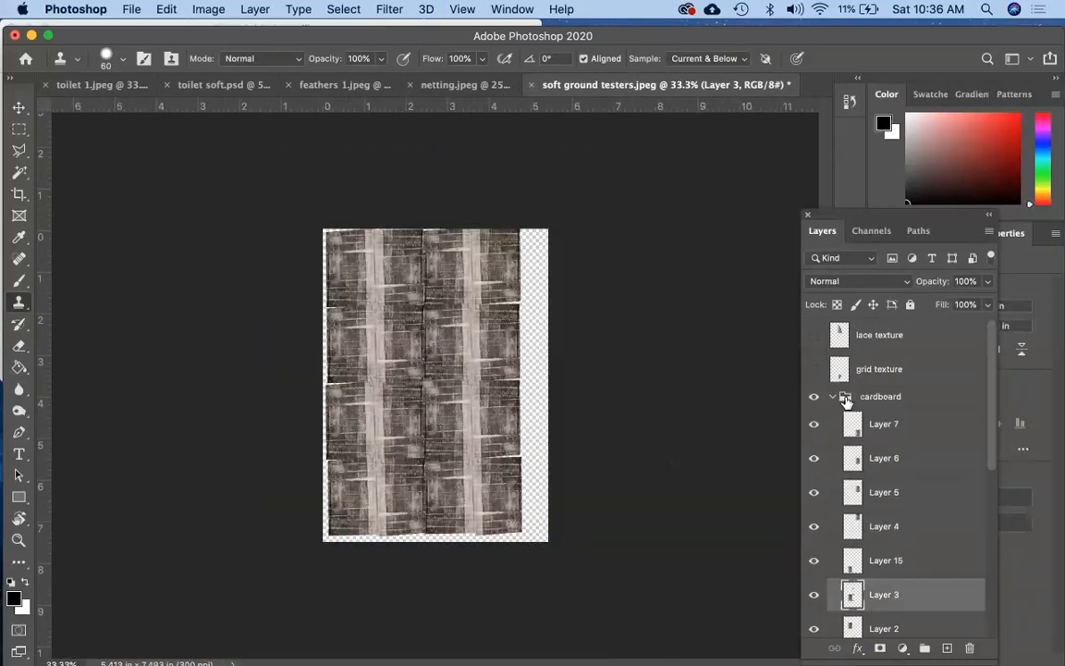
pyautogui.click(832, 397)
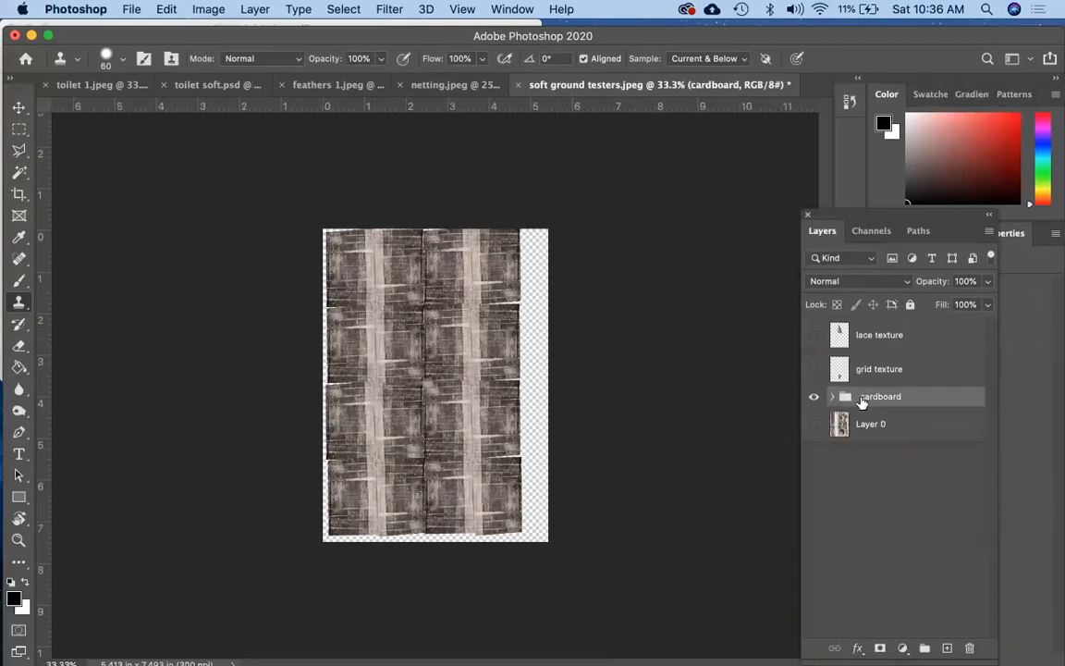
pyautogui.click(210, 85)
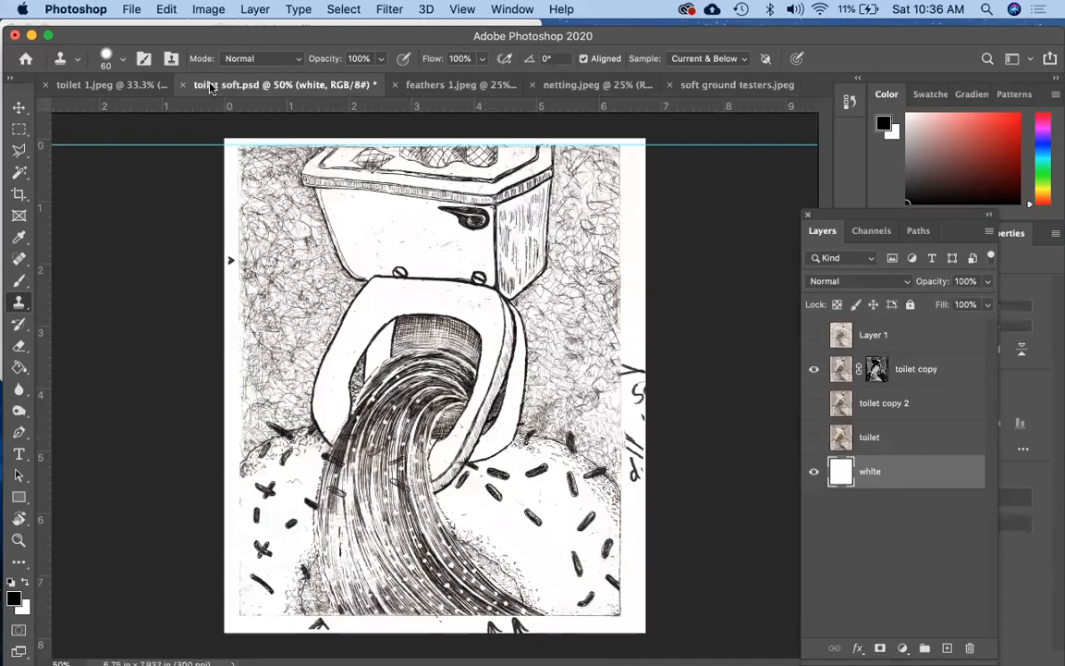
pyautogui.click(764, 87)
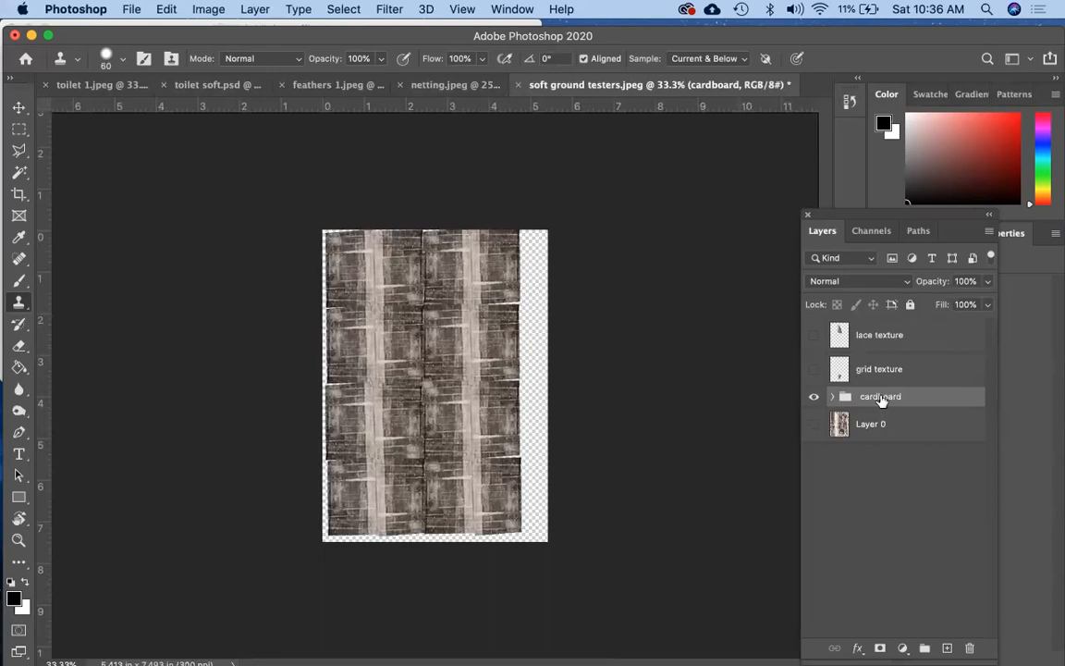
pyautogui.moveTo(882, 399)
pyautogui.mouseDown()
pyautogui.moveTo(649, 313)
pyautogui.moveTo(490, 196)
pyautogui.moveTo(352, 166)
pyautogui.moveTo(222, 86)
pyautogui.moveTo(404, 299)
pyautogui.mouseUp()
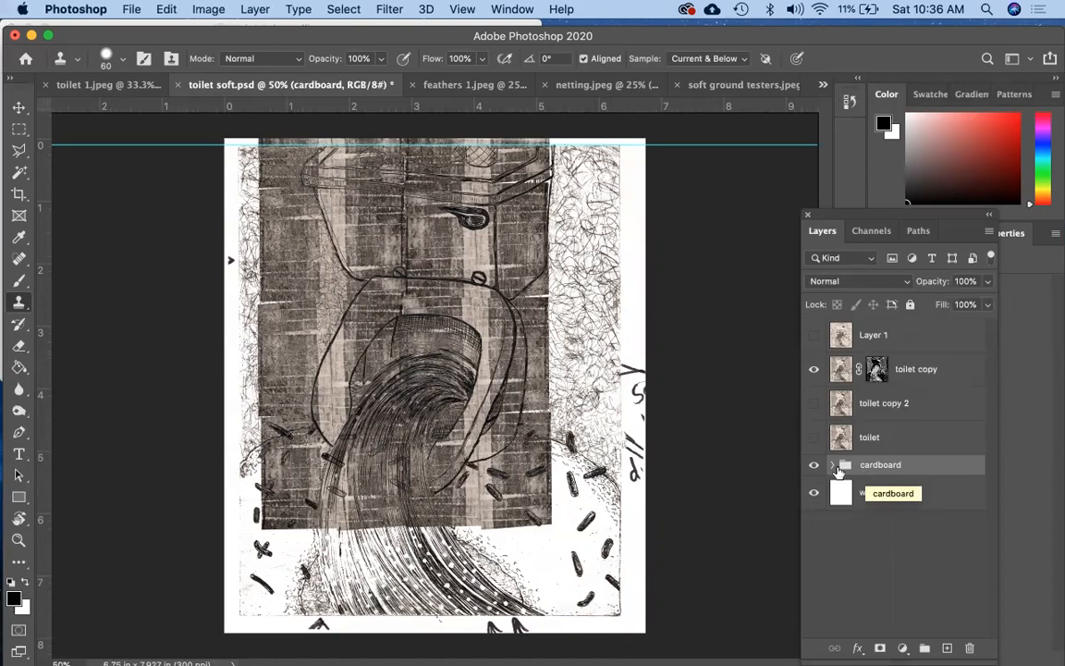
# - Close soft ground testers.jpeg without saving its changes
pyautogui.click(729, 86)
pyautogui.click(518, 85)
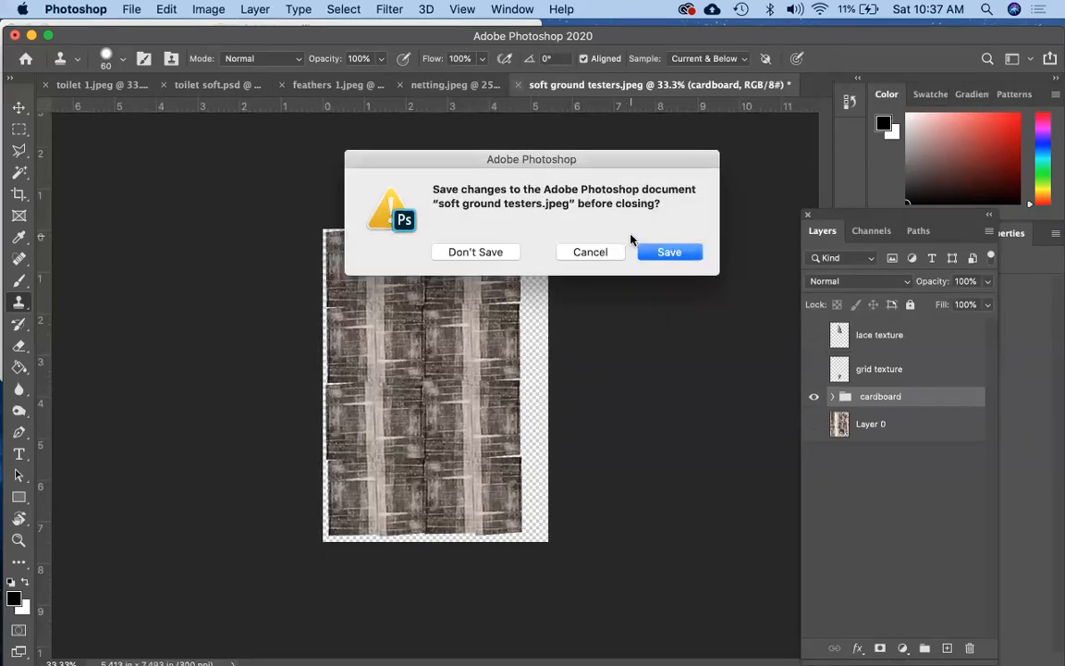
pyautogui.click(494, 251)
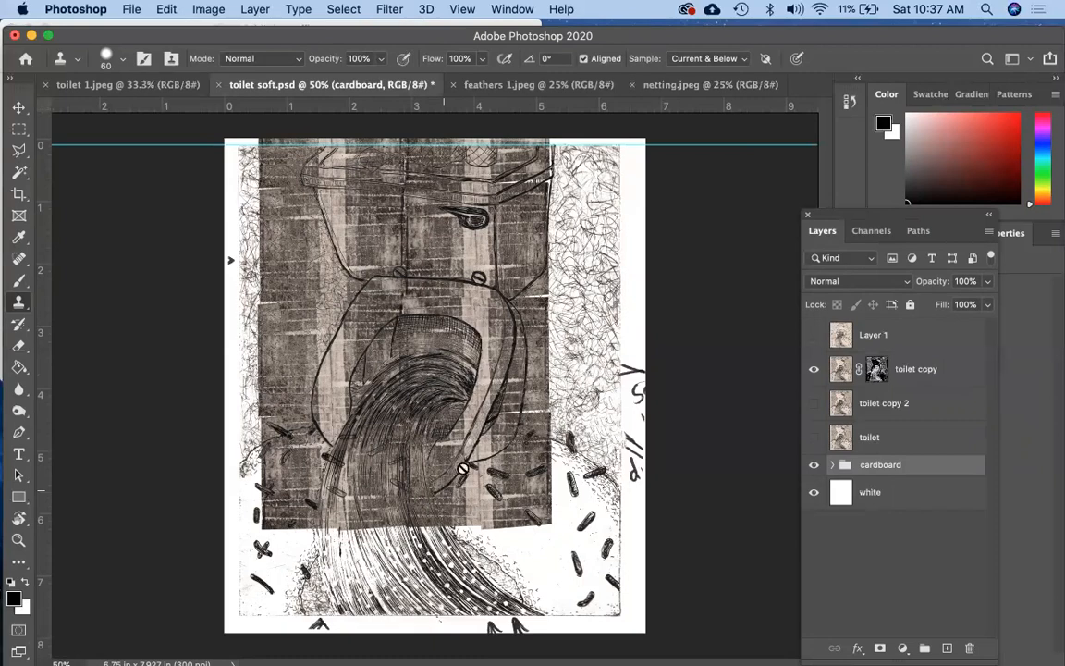
pyautogui.click(817, 466)
pyautogui.click(817, 467)
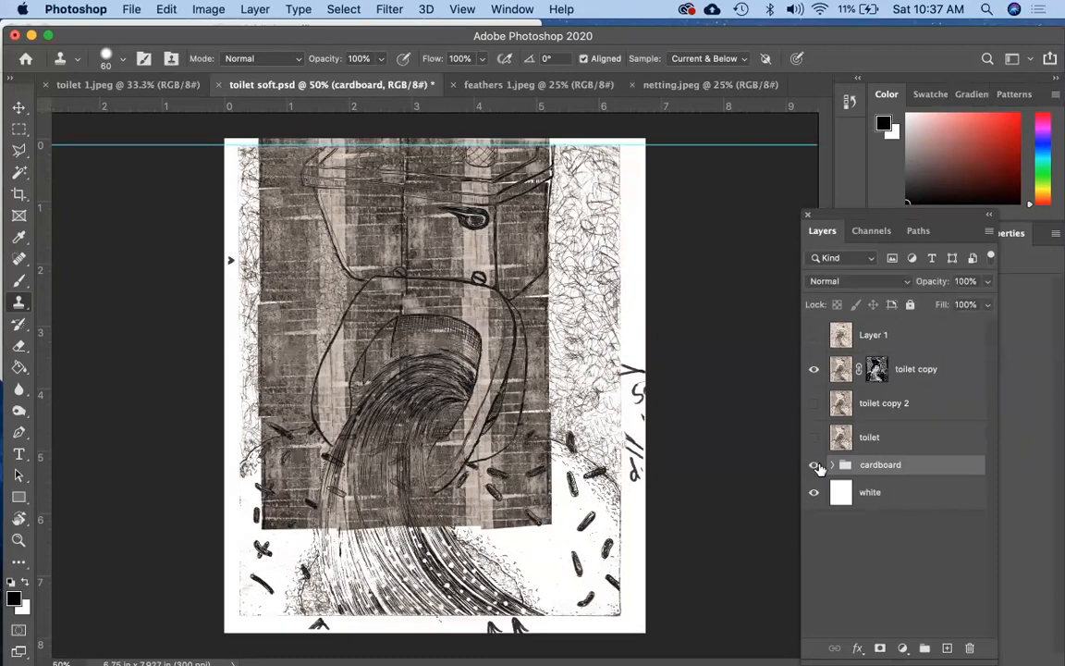
pyautogui.click(18, 107)
pyautogui.moveTo(284, 399); pyautogui.dragTo(271, 368)
pyautogui.press('super+z')
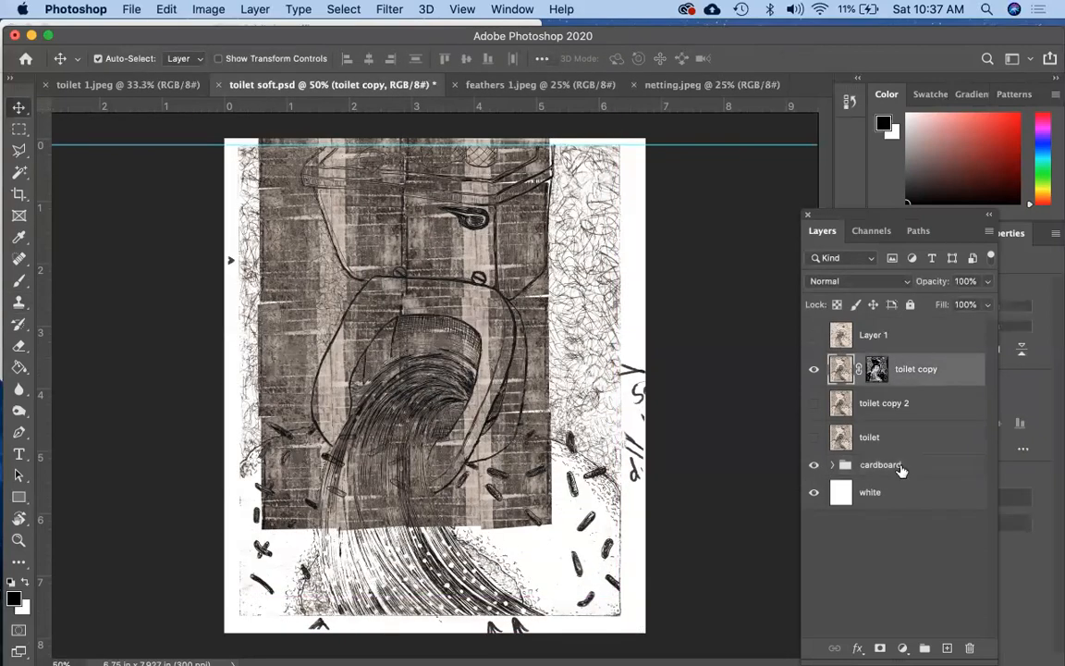
# - Reposition the cardboard group with Free Transform so it meets the canvas's left and upper edges
pyautogui.click(901, 466)
pyautogui.press('super+t')
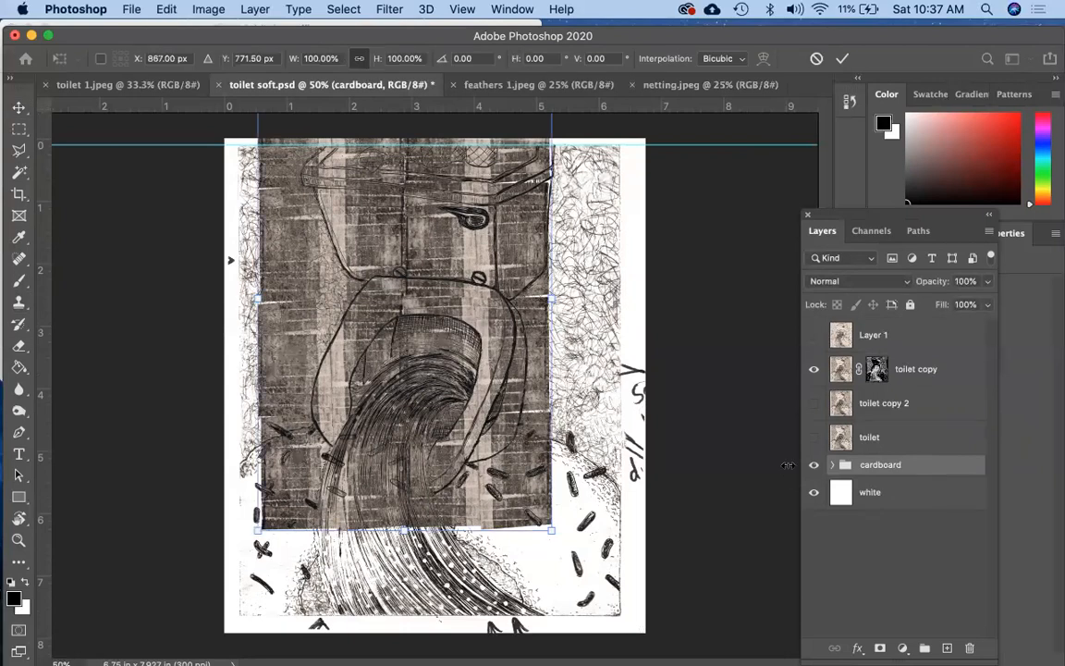
pyautogui.moveTo(540, 511); pyautogui.dragTo(504, 580)
pyautogui.press('Return')
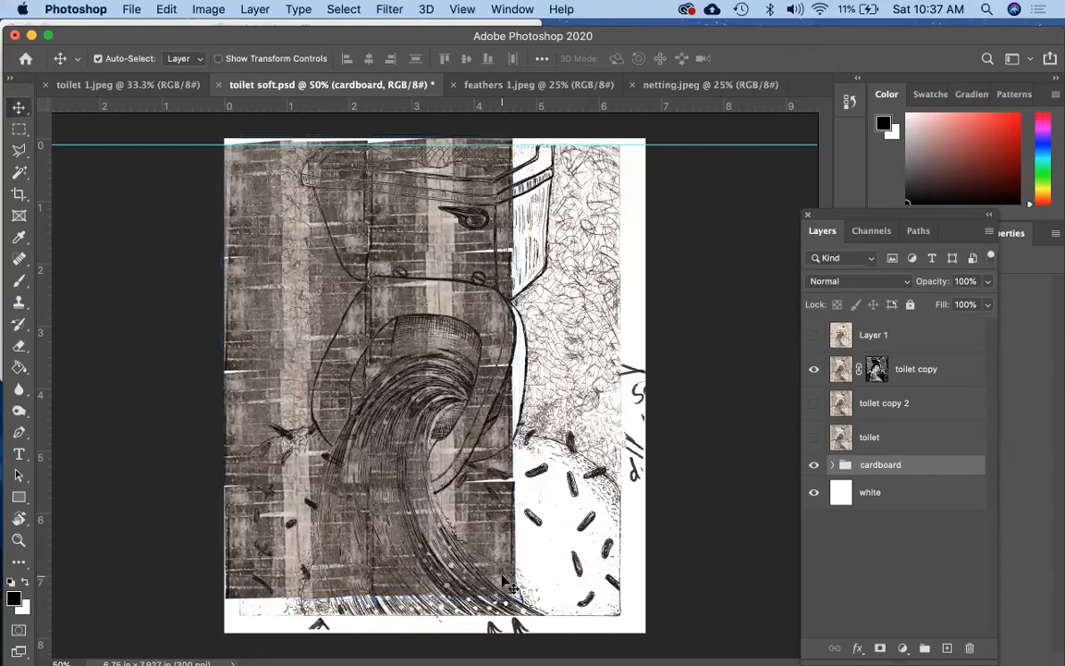
# - Expand the cardboard group, select the tiles along its right-hand column, and duplicate them by copying and pasting within the document
pyautogui.click(832, 466)
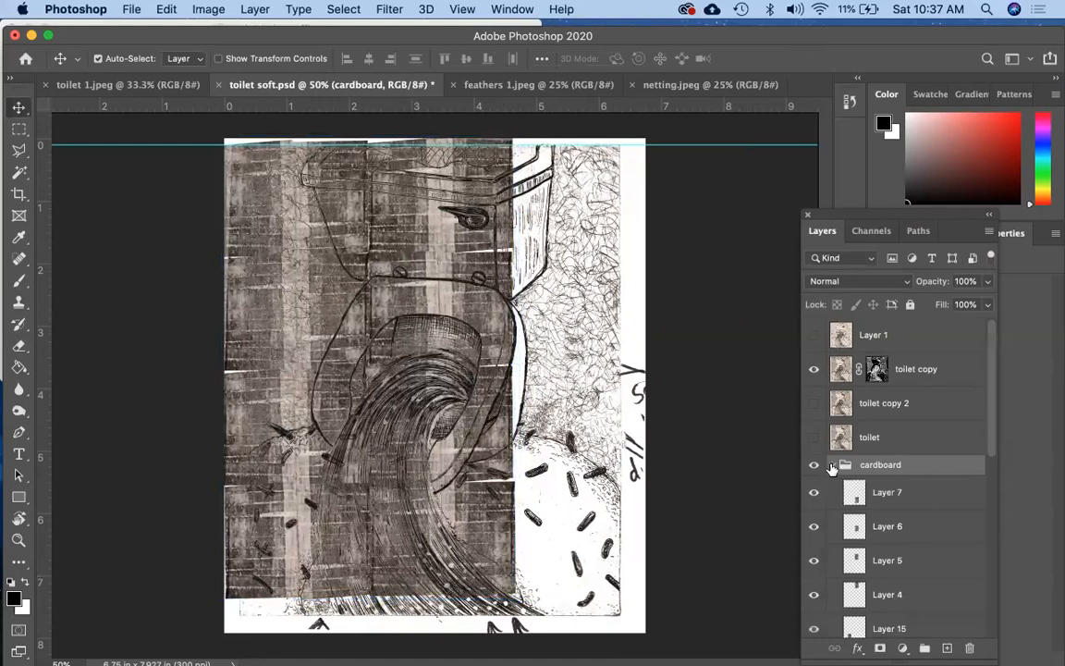
pyautogui.click(875, 490)
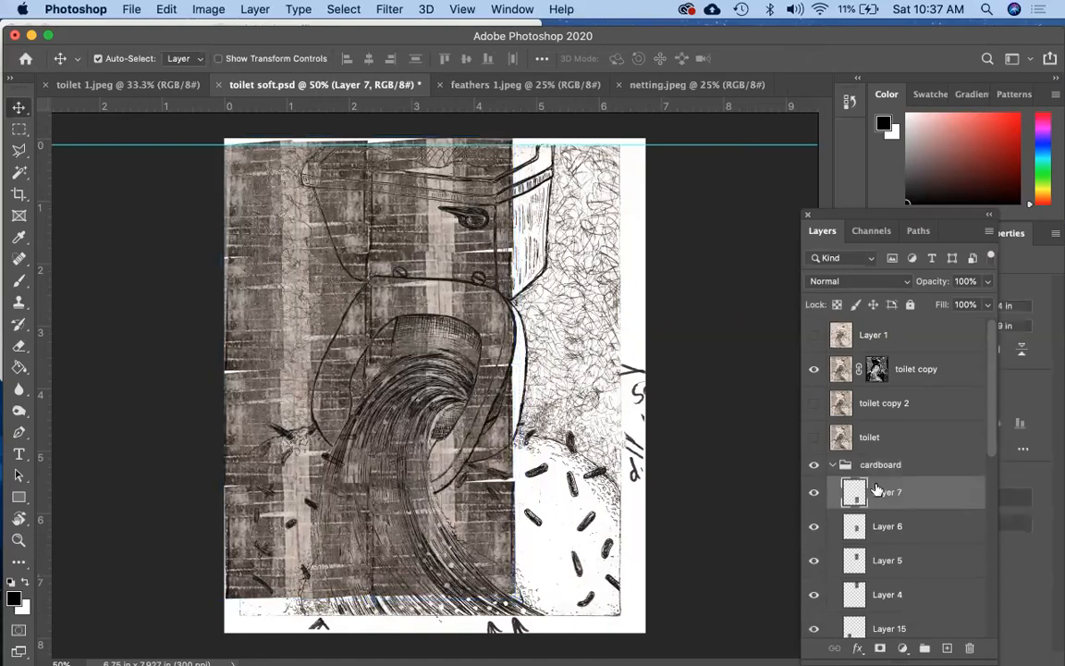
pyautogui.click(398, 155)
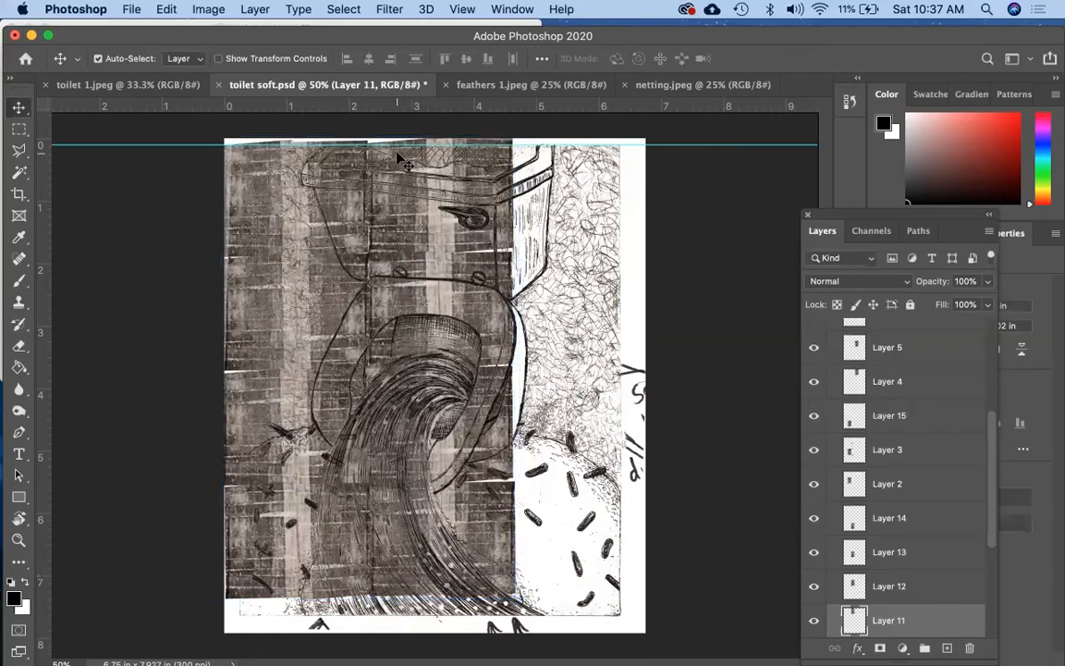
pyautogui.keyDown('shift'); pyautogui.click(481, 165); pyautogui.keyUp('shift')
pyautogui.keyDown('shift'); pyautogui.click(425, 222); pyautogui.keyUp('shift')
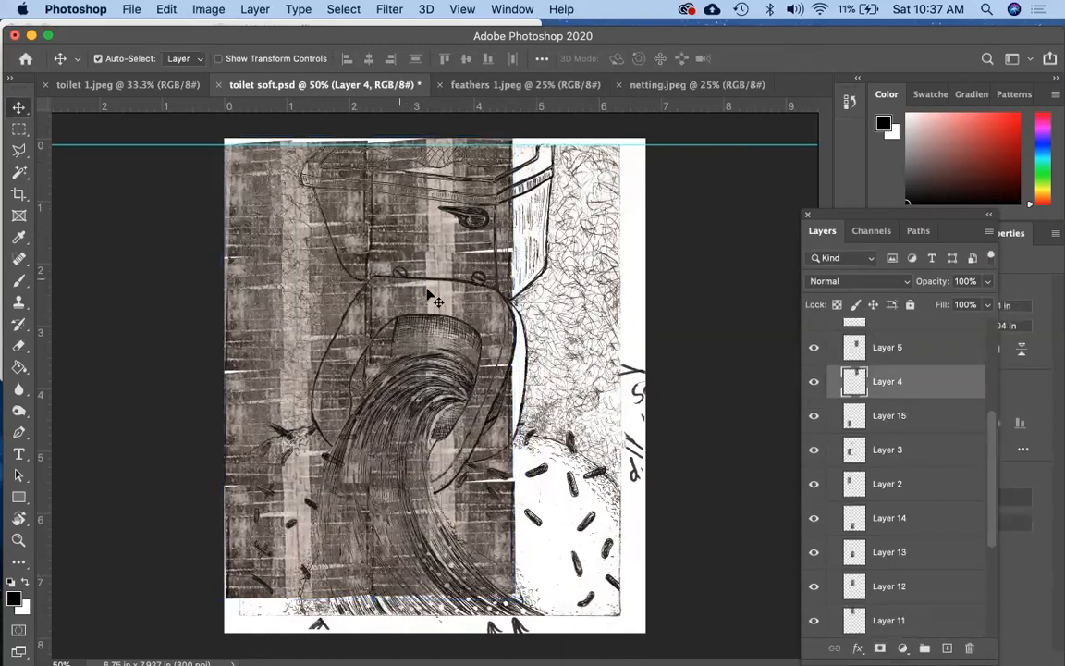
pyautogui.keyDown('shift'); pyautogui.click(404, 361); pyautogui.keyUp('shift')
pyautogui.keyDown('shift'); pyautogui.click(368, 352); pyautogui.keyUp('shift')
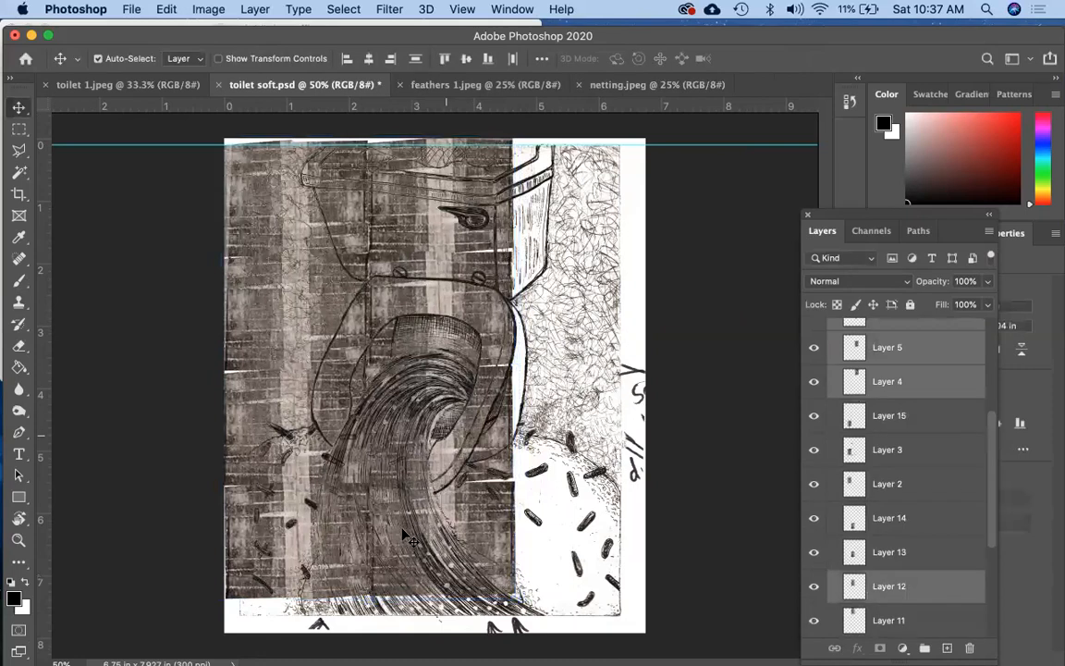
pyautogui.keyDown('shift'); pyautogui.click(360, 479); pyautogui.keyUp('shift')
pyautogui.press('super+c')
pyautogui.press('super+v')
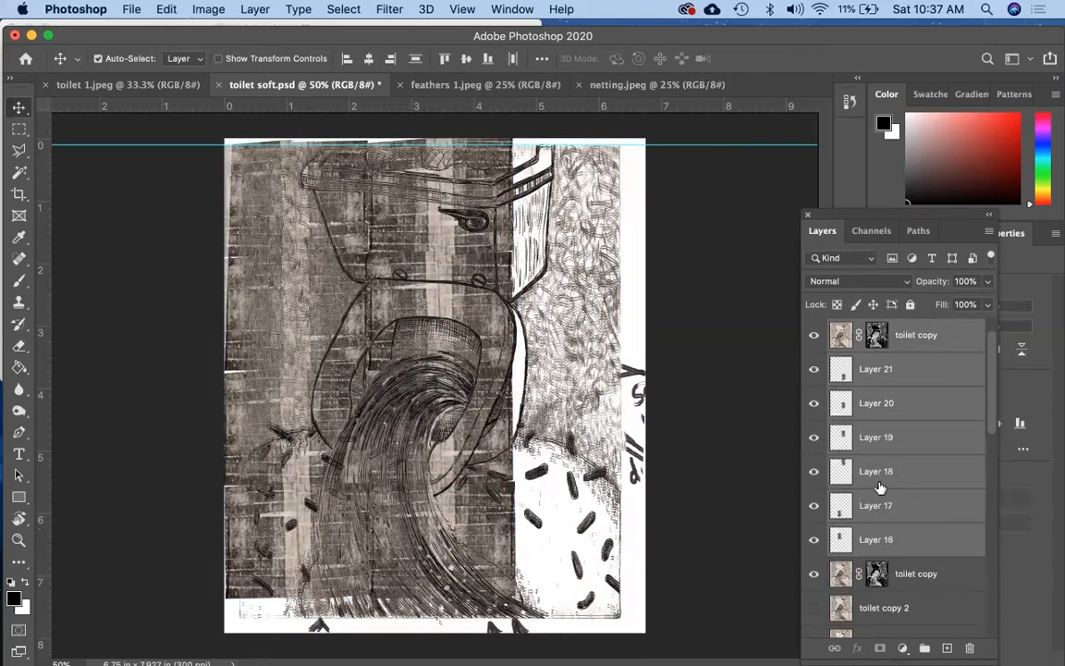
# - Hide and delete the extra toilet copy layer pasted above the duplicated cardboard tiles
pyautogui.click(815, 335)
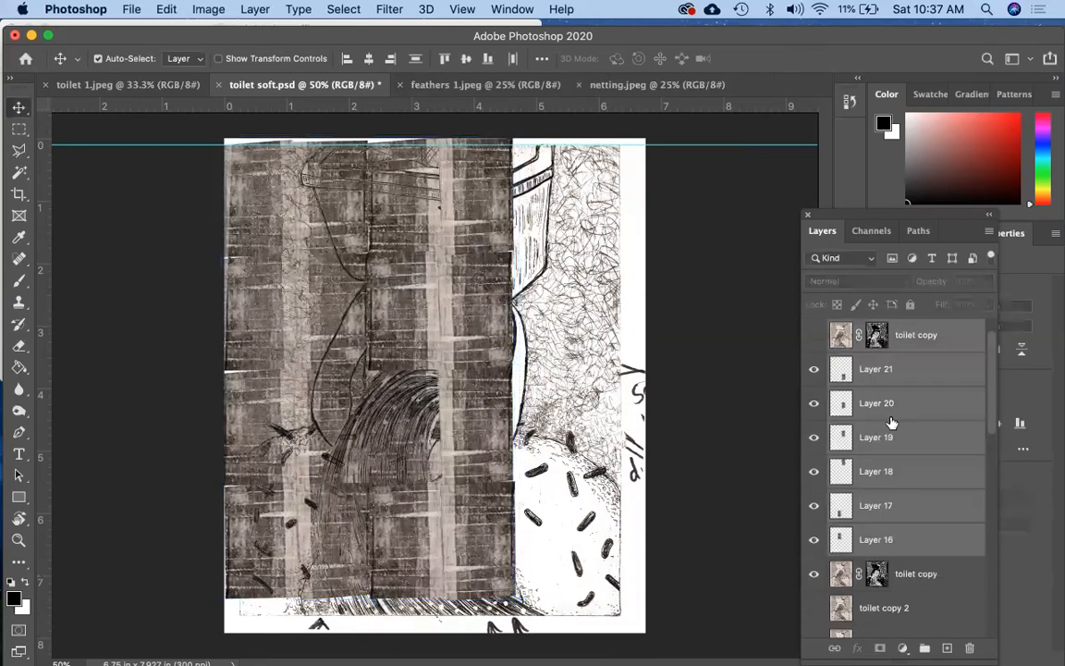
pyautogui.scroll(-10, 888, 424)
pyautogui.scroll(10, 891, 424)
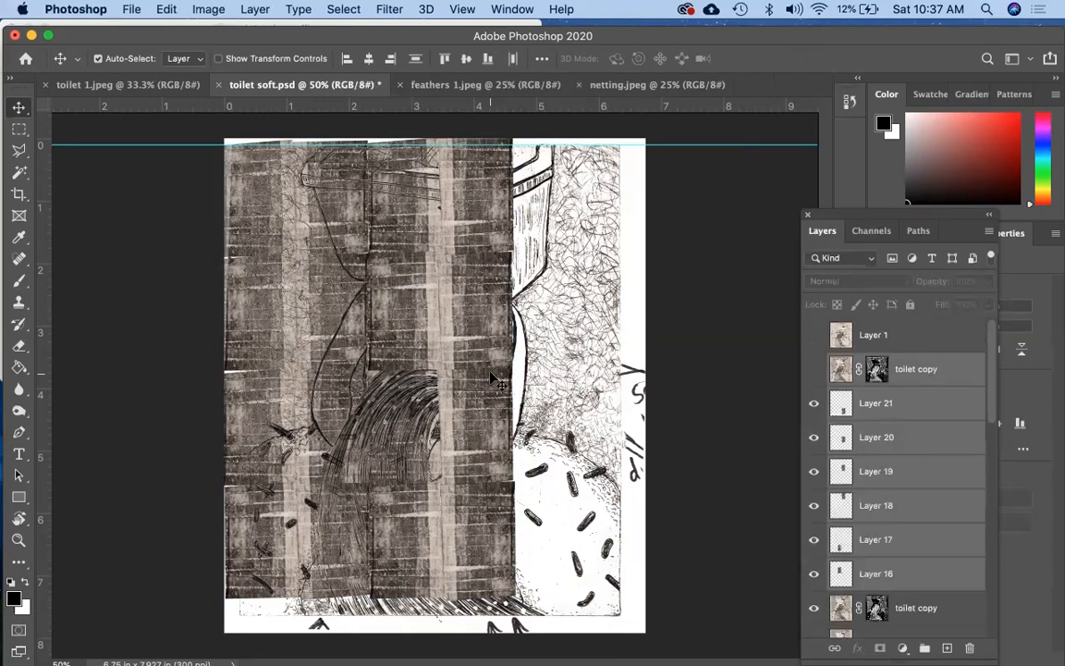
pyautogui.click(920, 371)
pyautogui.moveTo(920, 371); pyautogui.dragTo(973, 648)
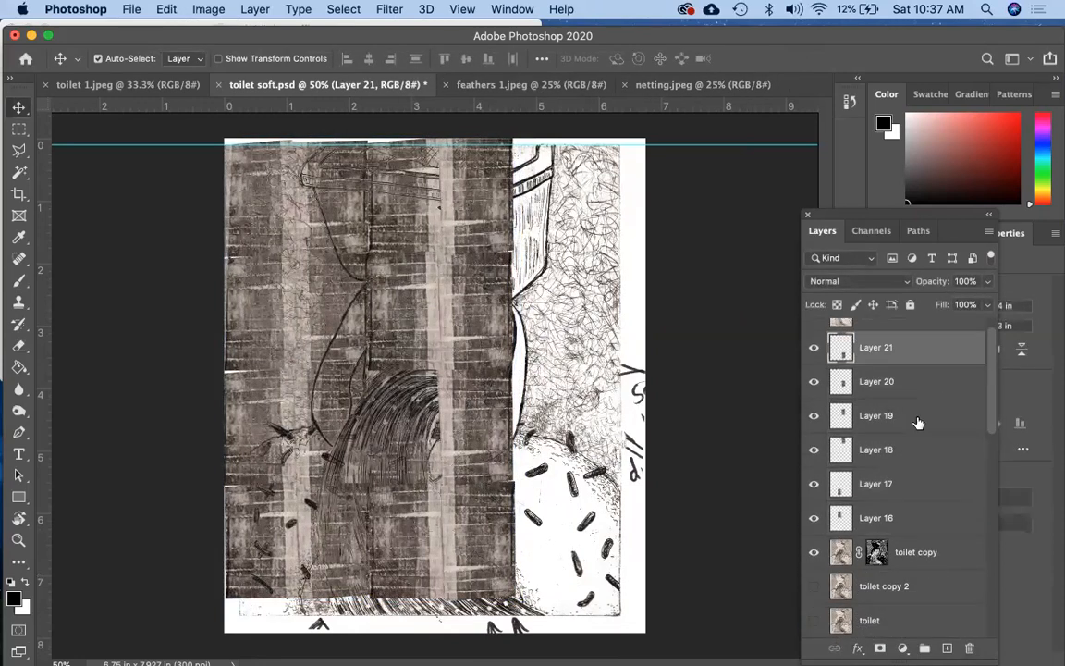
# - Select Layer 21 through Layer 16 and move them with Free Transform to cover the canvas's right edge
pyautogui.keyDown('shift'); pyautogui.click(898, 523); pyautogui.keyUp('shift')
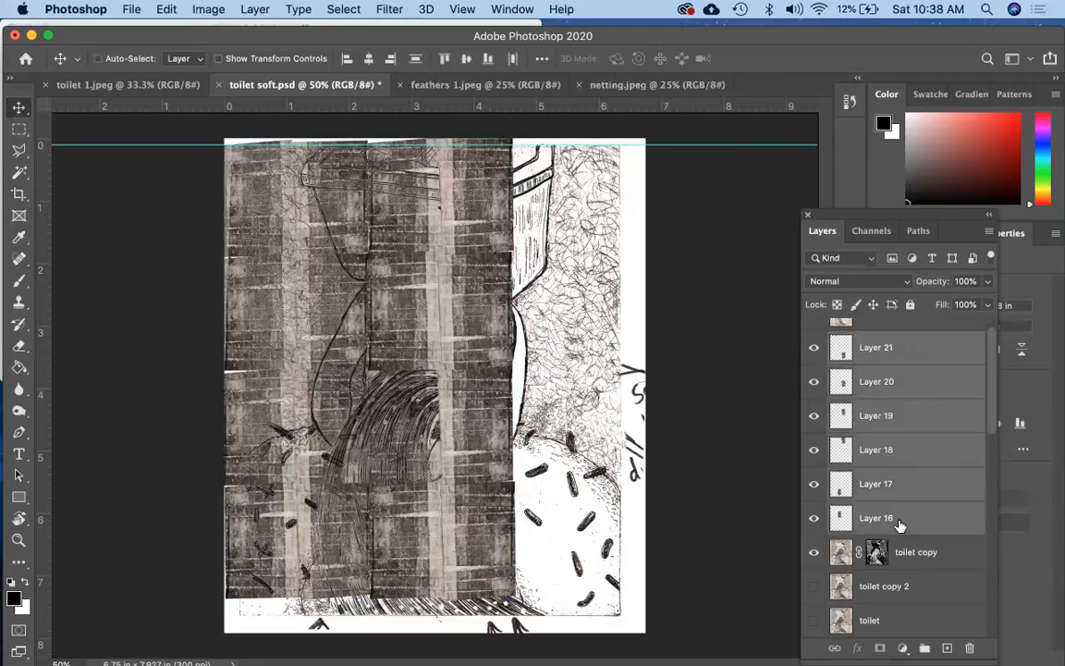
pyautogui.press('super+t')
pyautogui.moveTo(482, 534); pyautogui.dragTo(619, 538)
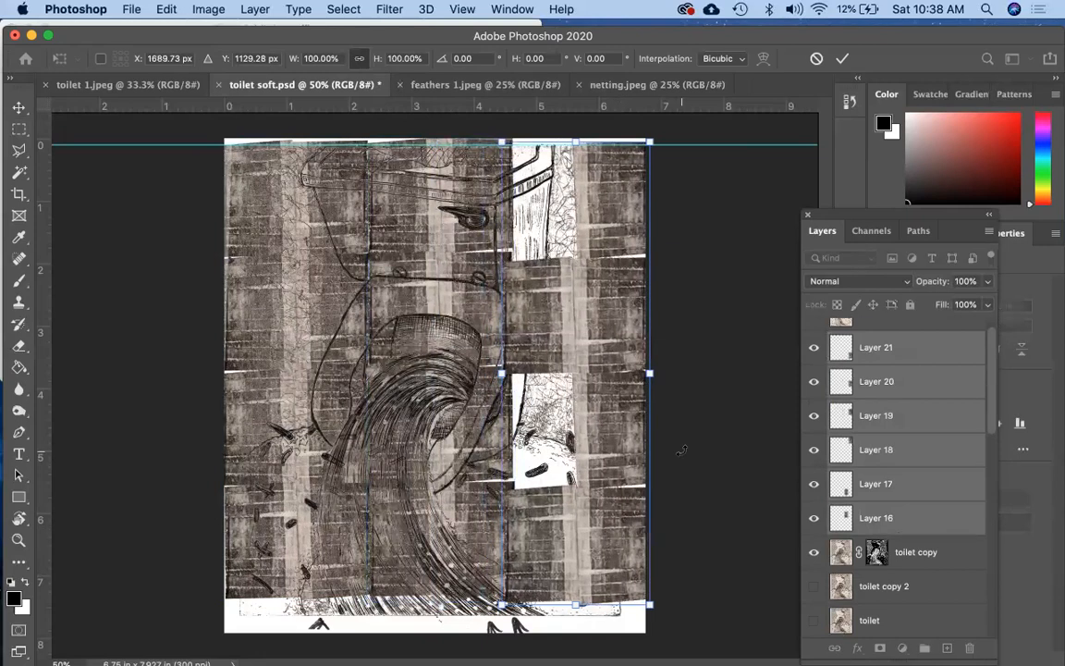
pyautogui.press('Return')
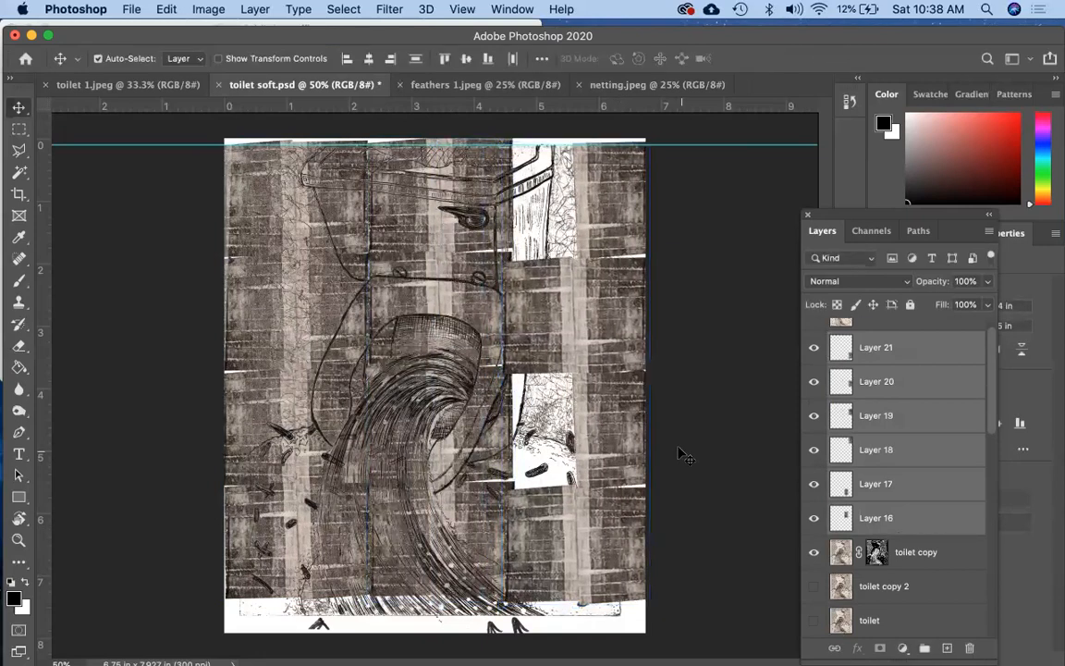
# - Select the cardboard tile Layer 11 in the top row of the middle column
pyautogui.click(416, 197)
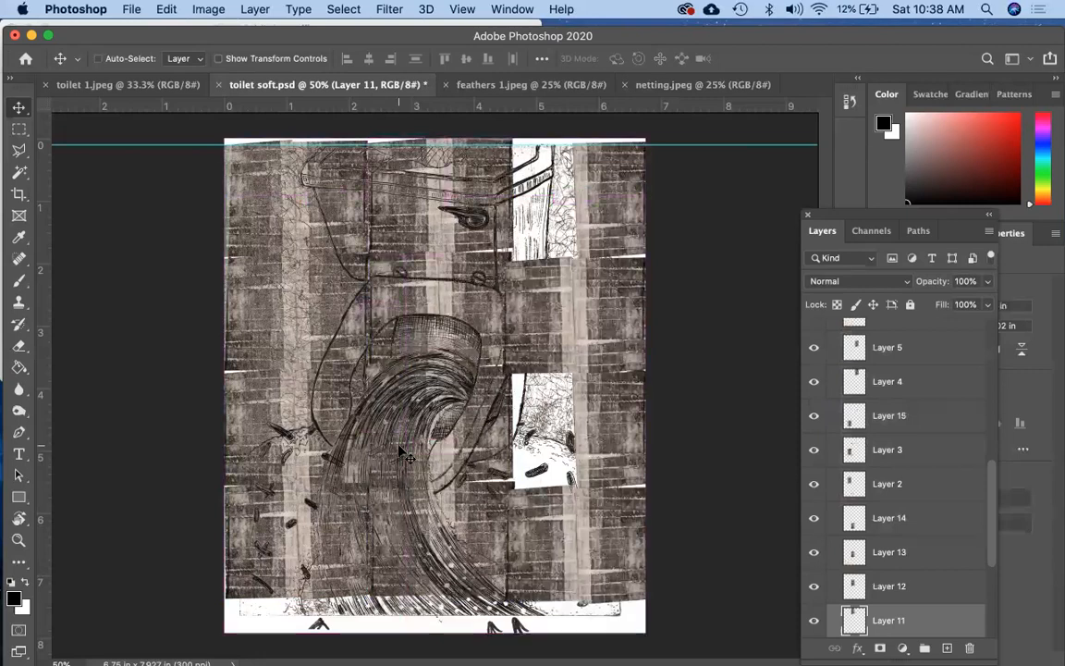
# - Undo the last two changes and select Layer 5 in the cardboard group
pyautogui.press('super+z')
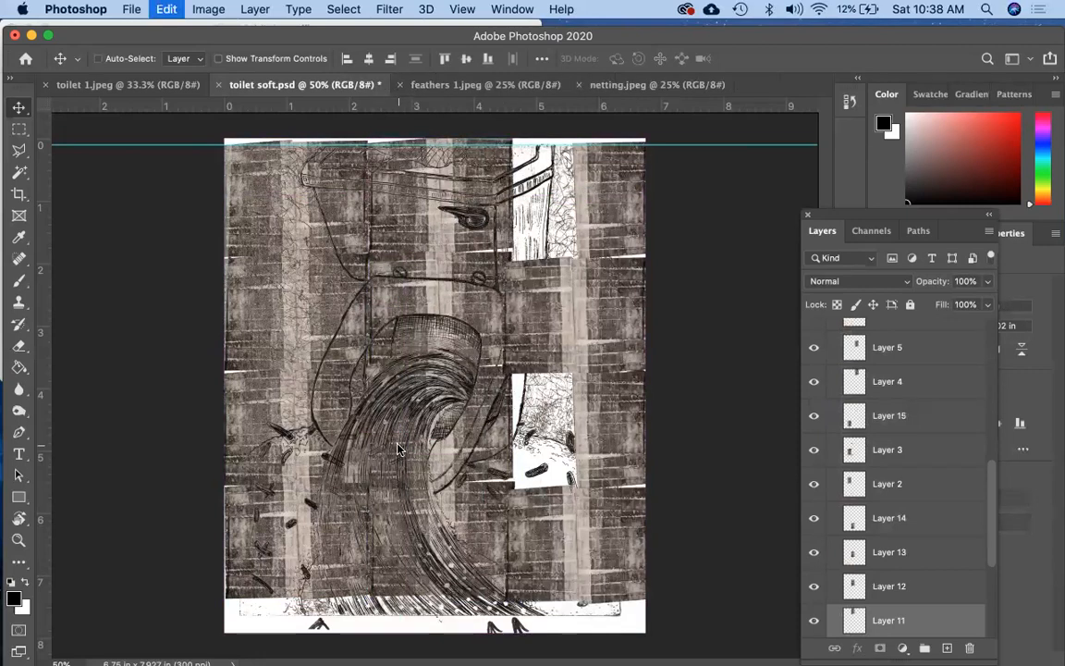
pyautogui.press('super+z')
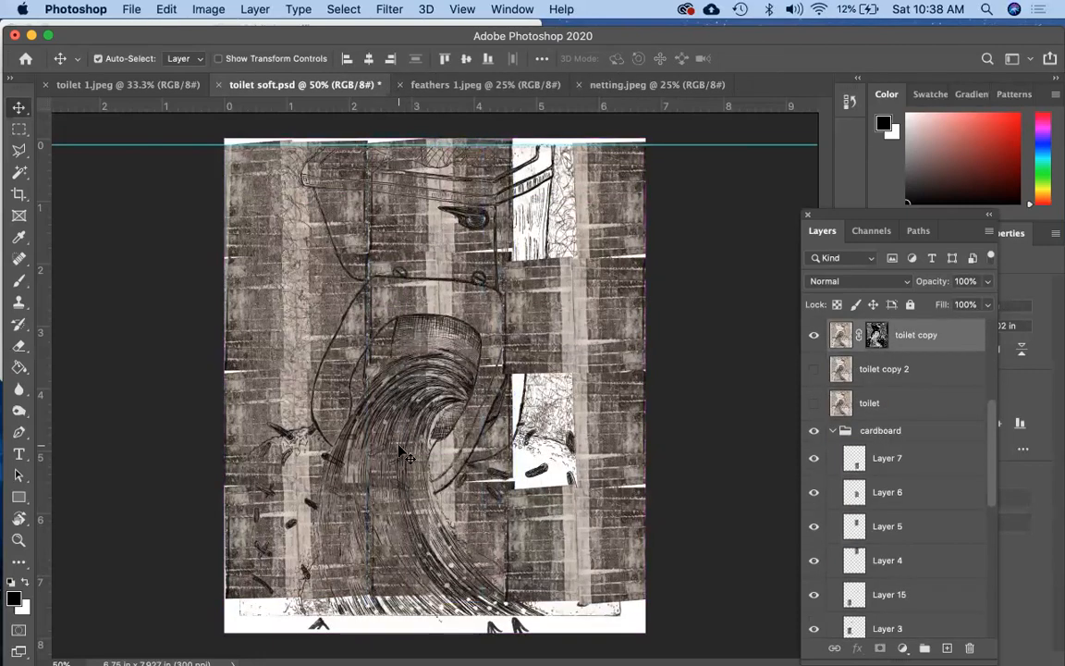
pyautogui.click(921, 522)
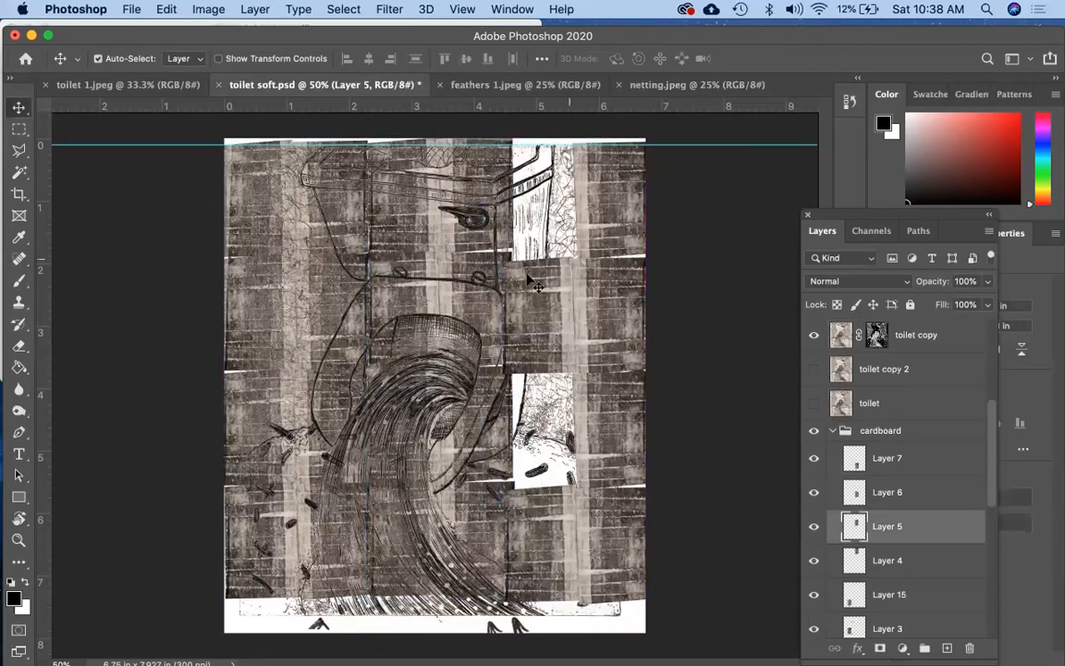
pyautogui.click(966, 340)
pyautogui.doubleClick(968, 340)
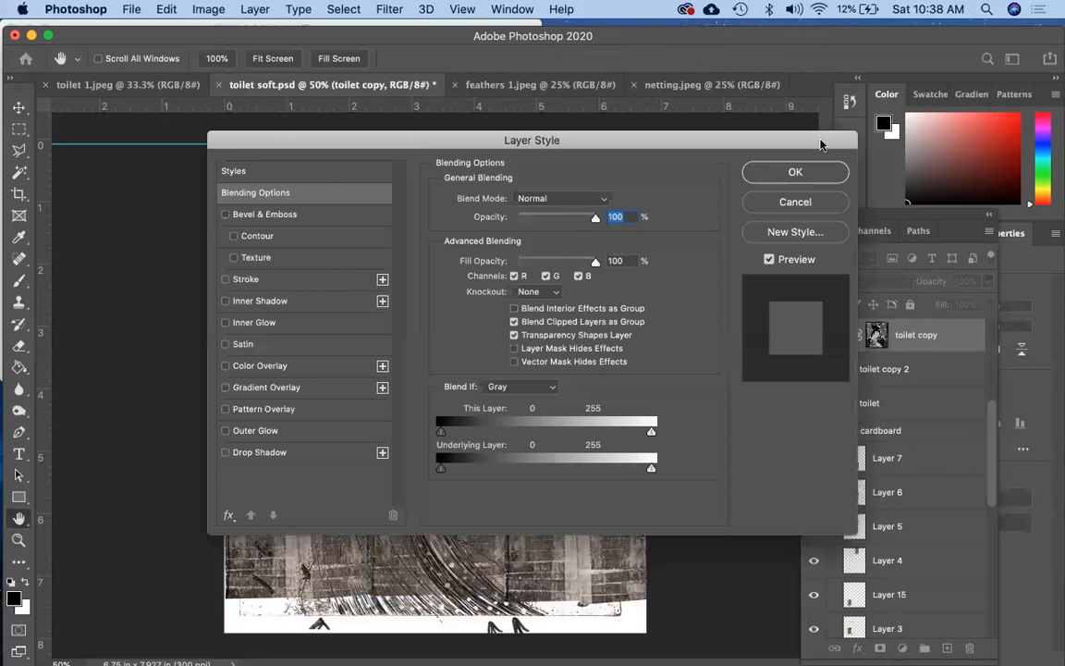
pyautogui.click(794, 203)
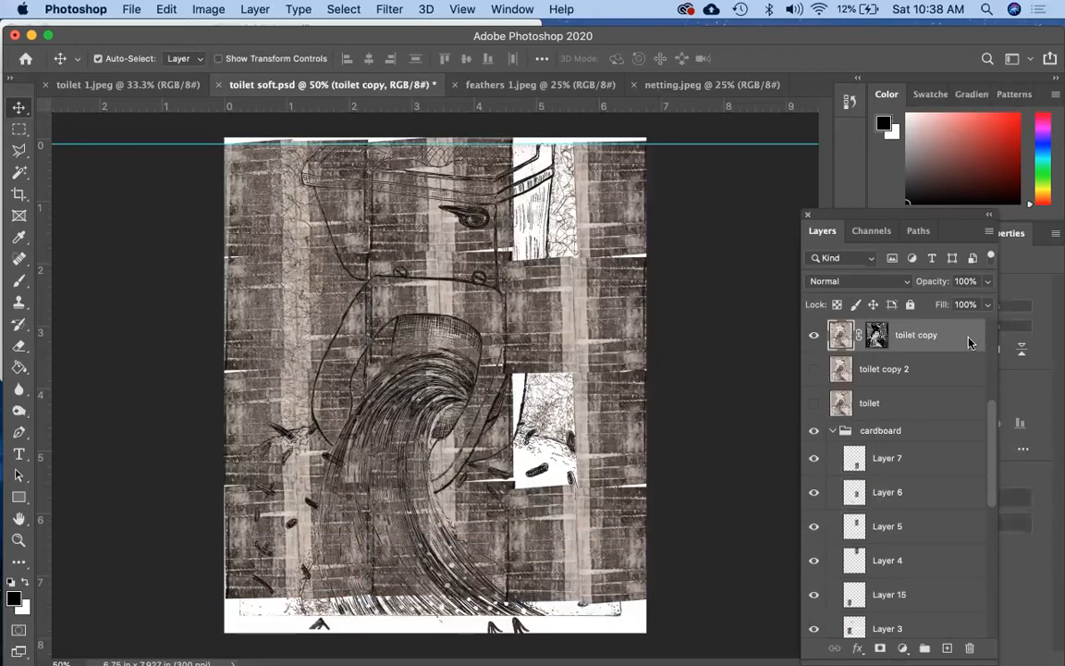
pyautogui.rightClick(969, 343)
pyautogui.scroll(-10, 859, 578)
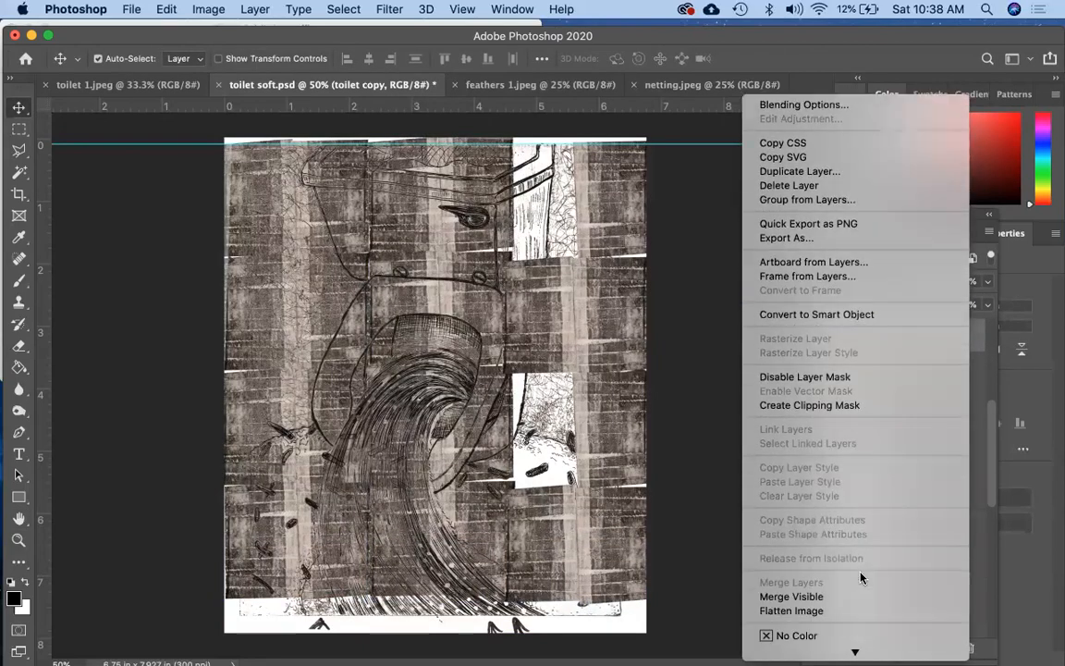
pyautogui.click(860, 565)
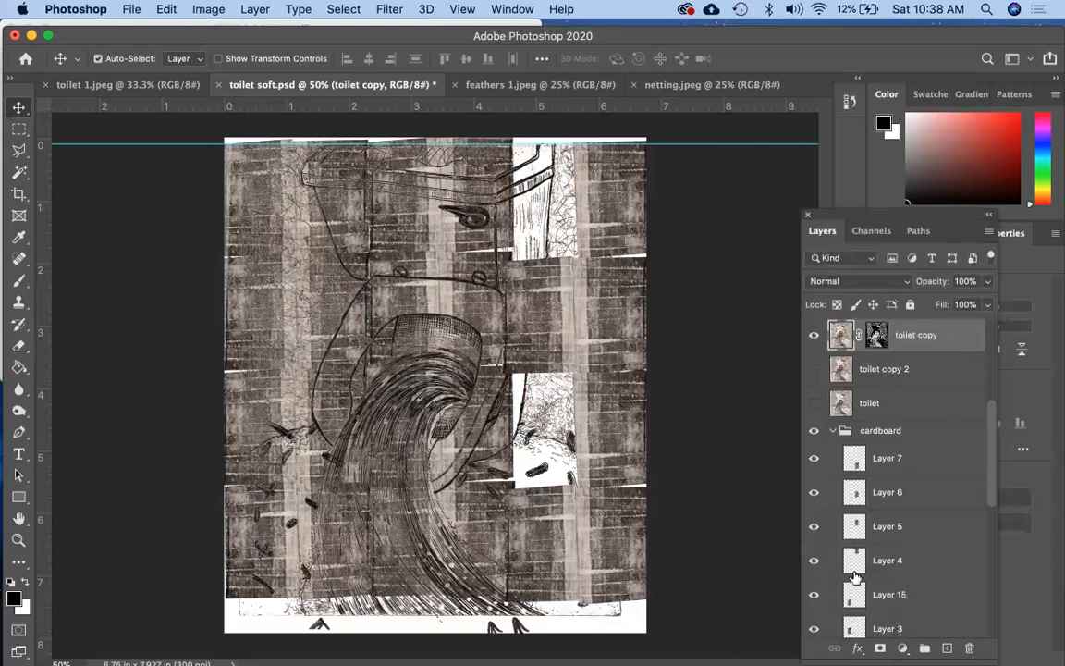
# - Hide the toilet copy layer and the white background layer so only the cardboard tiles show over transparency
pyautogui.click(815, 336)
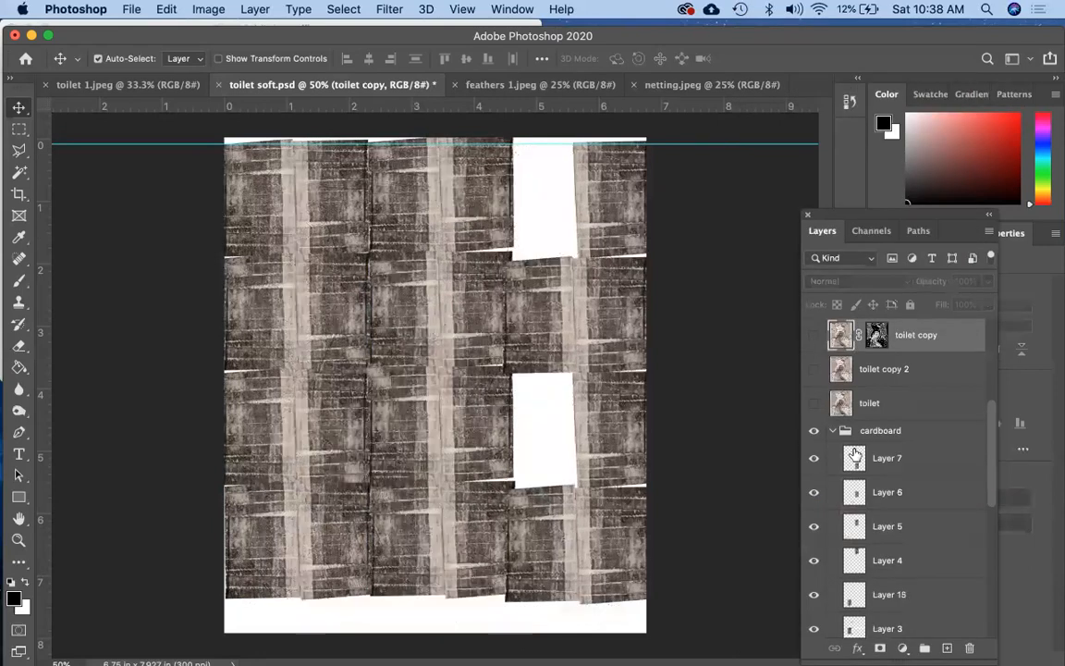
pyautogui.scroll(-5, 854, 453)
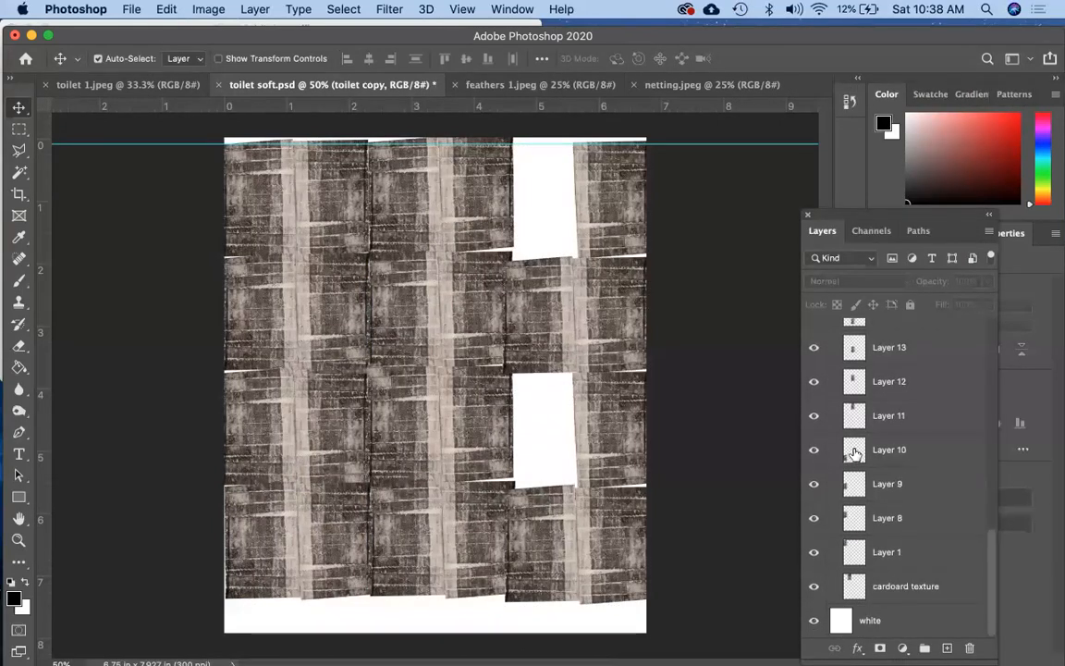
pyautogui.click(813, 620)
pyautogui.scroll(5, 899, 467)
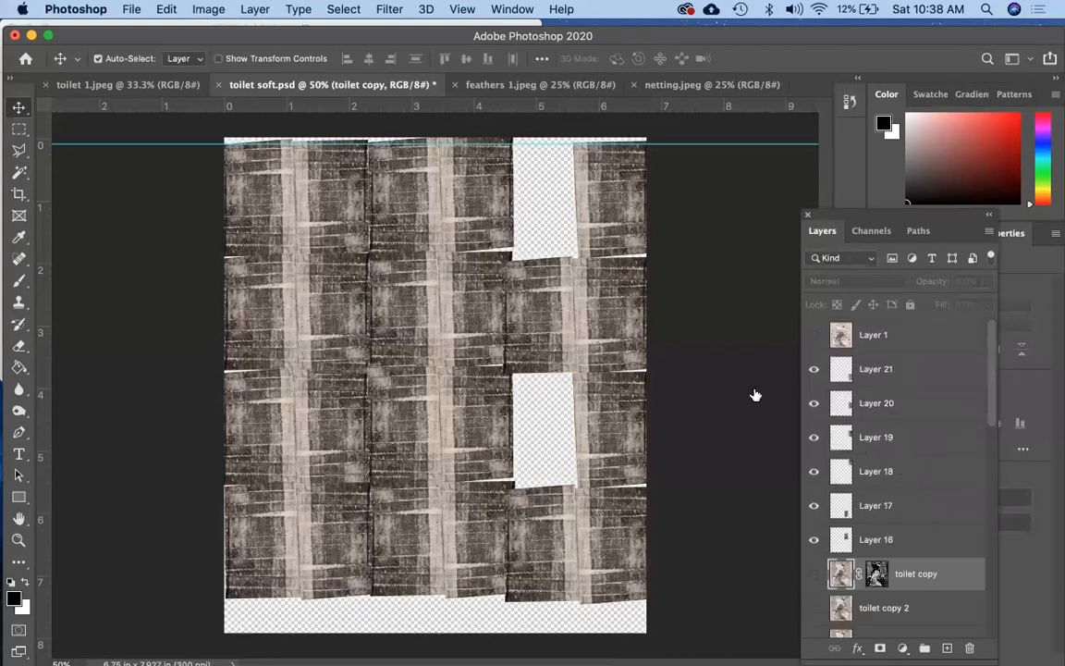
# - Duplicate two cardboard tiles from the fifth column and move the copies up to fill the column's two empty gaps
pyautogui.click(546, 569)
pyautogui.keyDown('shift'); pyautogui.click(550, 325); pyautogui.keyUp('shift')
pyautogui.moveTo(547, 324); pyautogui.dragTo(544, 212)
pyautogui.press('Up')
pyautogui.press('Up')
pyautogui.press('Up')
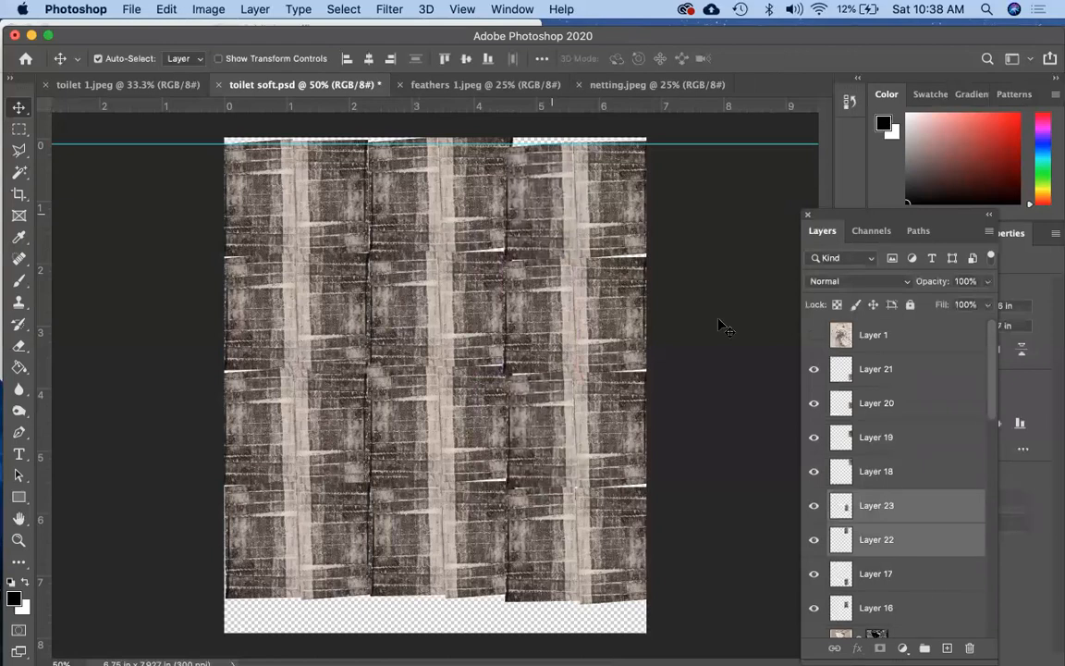
pyautogui.click(647, 289)
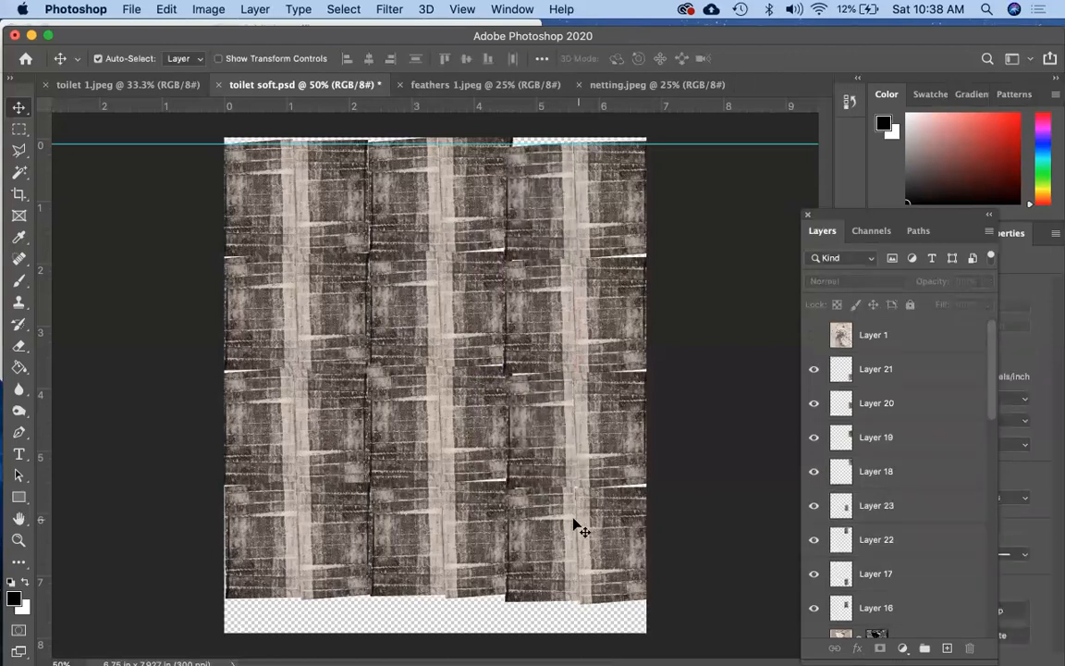
# - Copy the six cardboard tiles of the lowest row and paste them as new layers
pyautogui.click(259, 561)
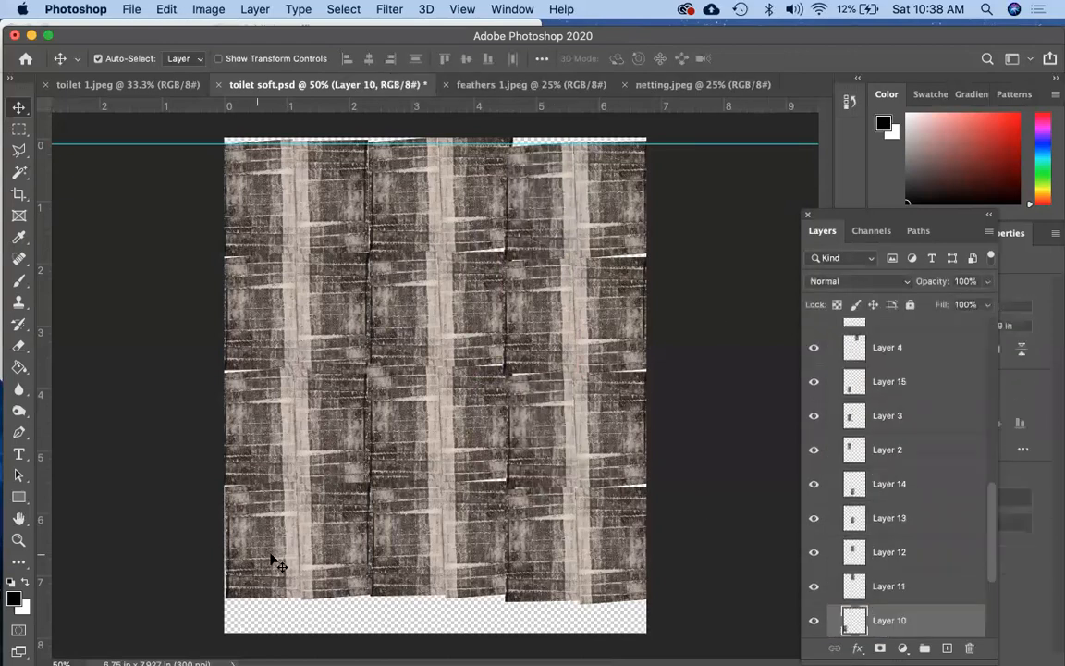
pyautogui.keyDown('shift'); pyautogui.click(380, 561); pyautogui.keyUp('shift')
pyautogui.keyDown('shift'); pyautogui.click(395, 561); pyautogui.keyUp('shift')
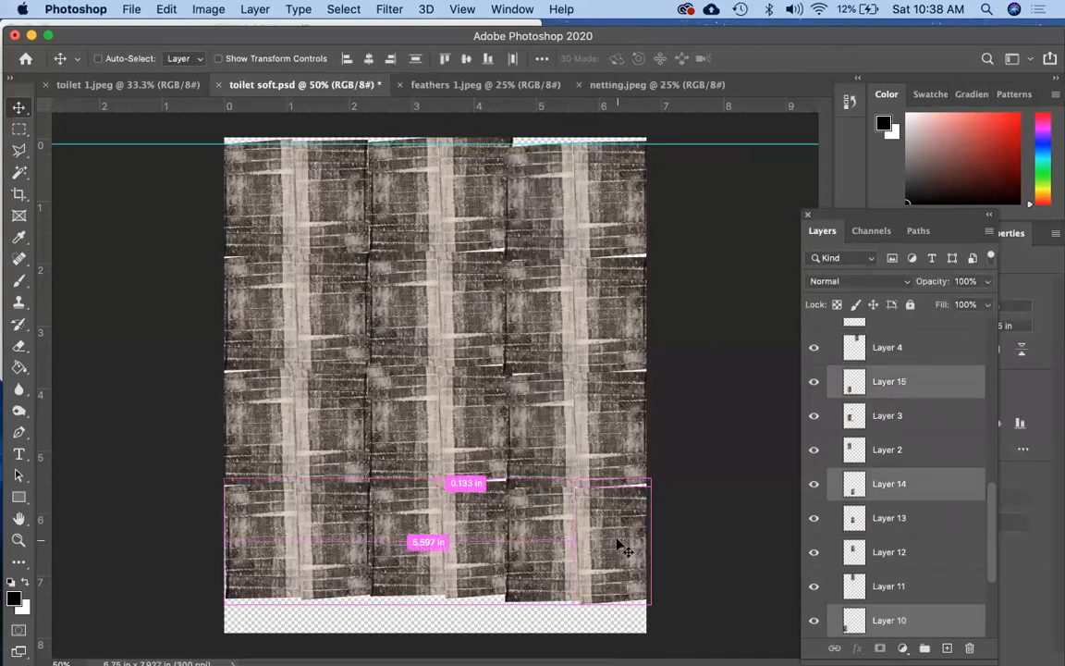
pyautogui.press('super+c')
pyautogui.press('super+v')
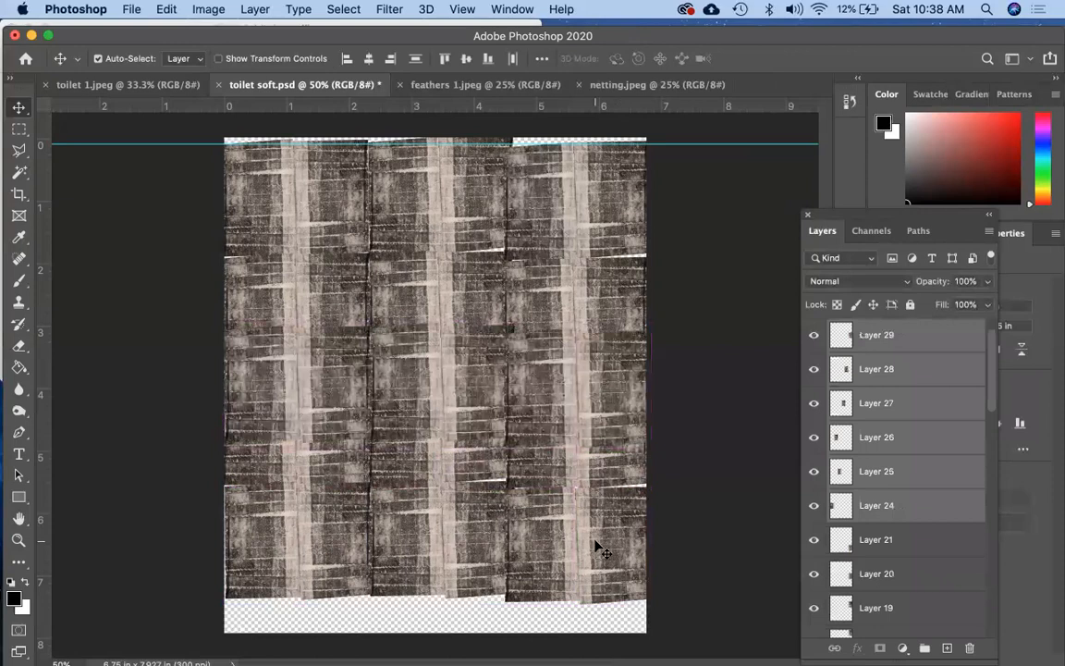
# - Move the pasted row of tiles down to cover the empty strip along the canvas's lower edge
pyautogui.moveTo(598, 548); pyautogui.dragTo(595, 552)
pyautogui.press('super+t')
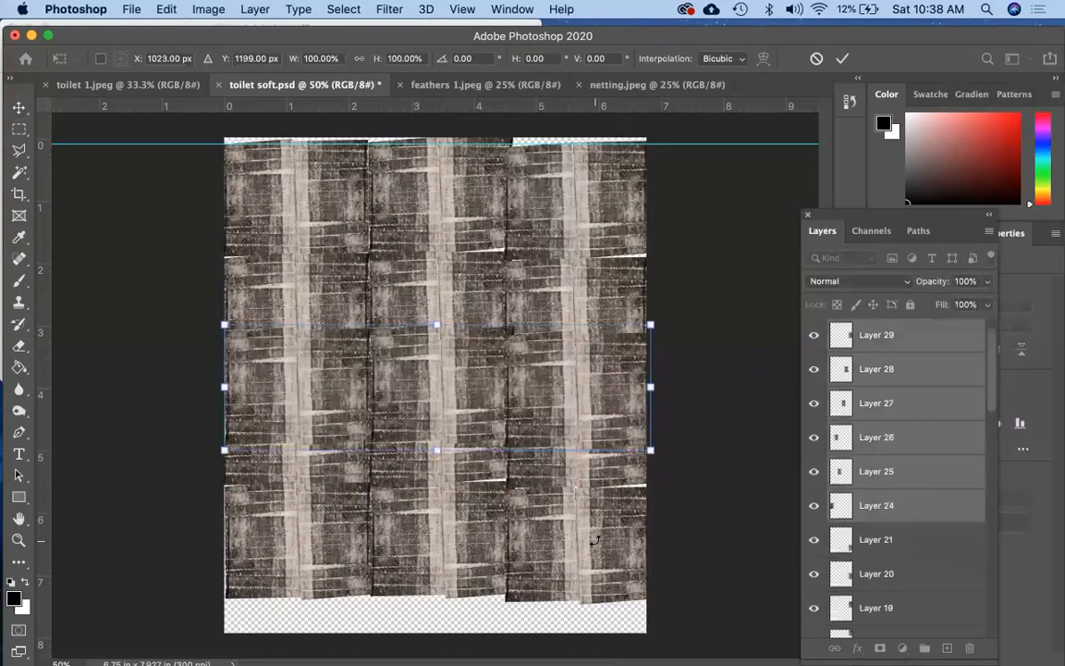
pyautogui.hotkey('shift', 'Down')
pyautogui.hotkey('shift', 'Down')
pyautogui.hotkey('shift', 'Down')
pyautogui.hotkey('shift', 'Down')
pyautogui.hotkey('shift', 'Down')
pyautogui.hotkey('shift', 'Down')
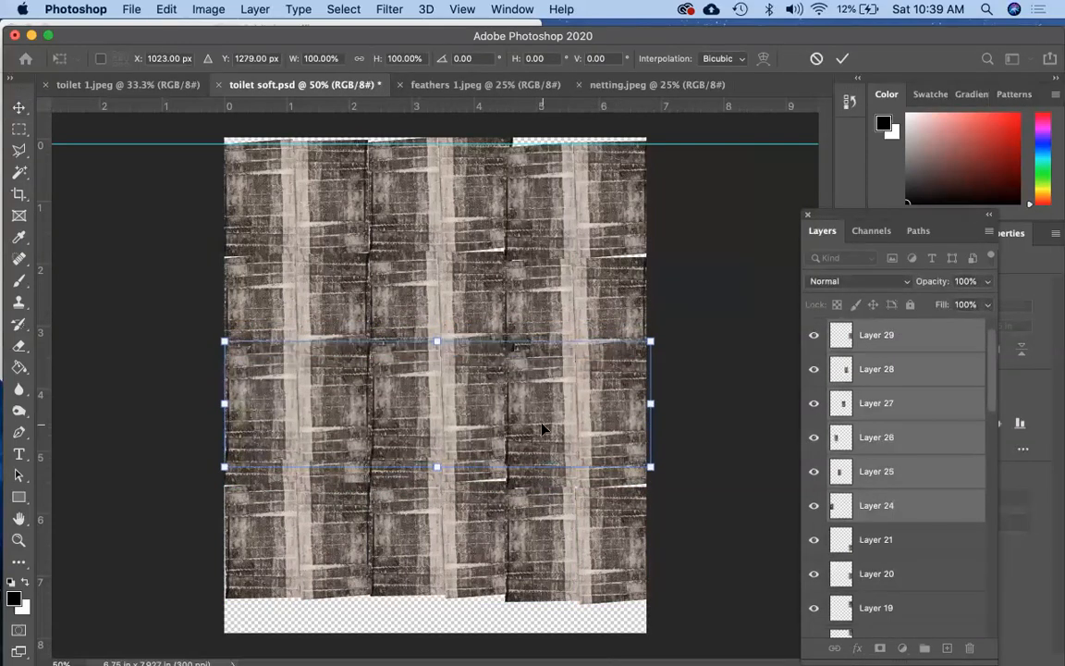
pyautogui.moveTo(542, 416); pyautogui.dragTo(554, 654)
pyautogui.press('Return')
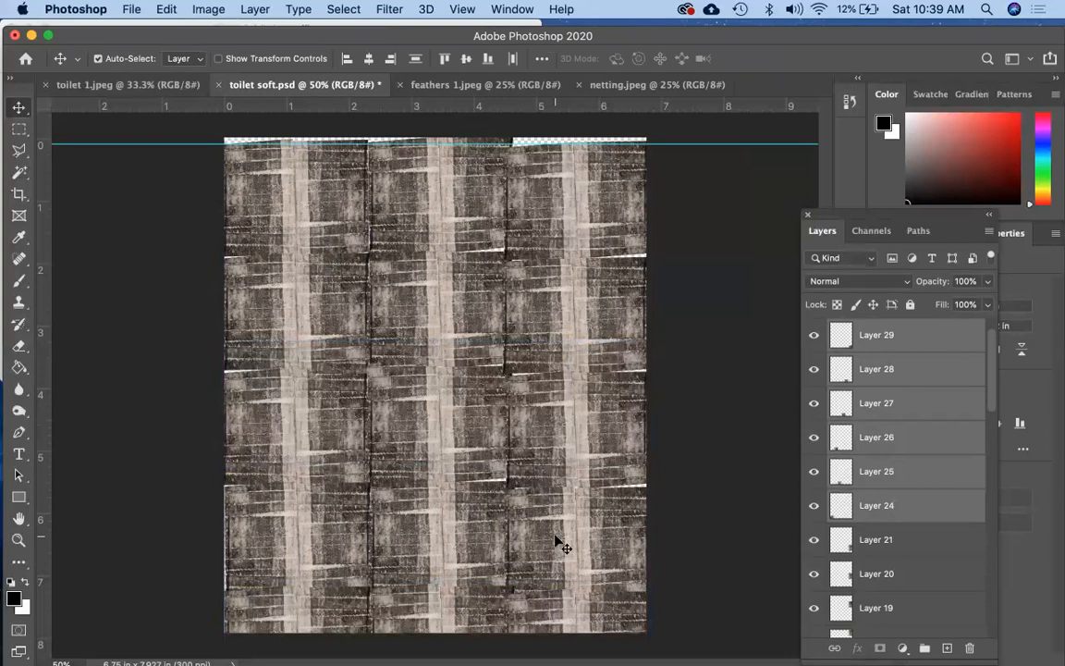
# - Move all loose tile layers from Layer 29 to Layer 16 into the cardboard group and check the group by toggling its visibility
pyautogui.scroll(1, 887, 435)
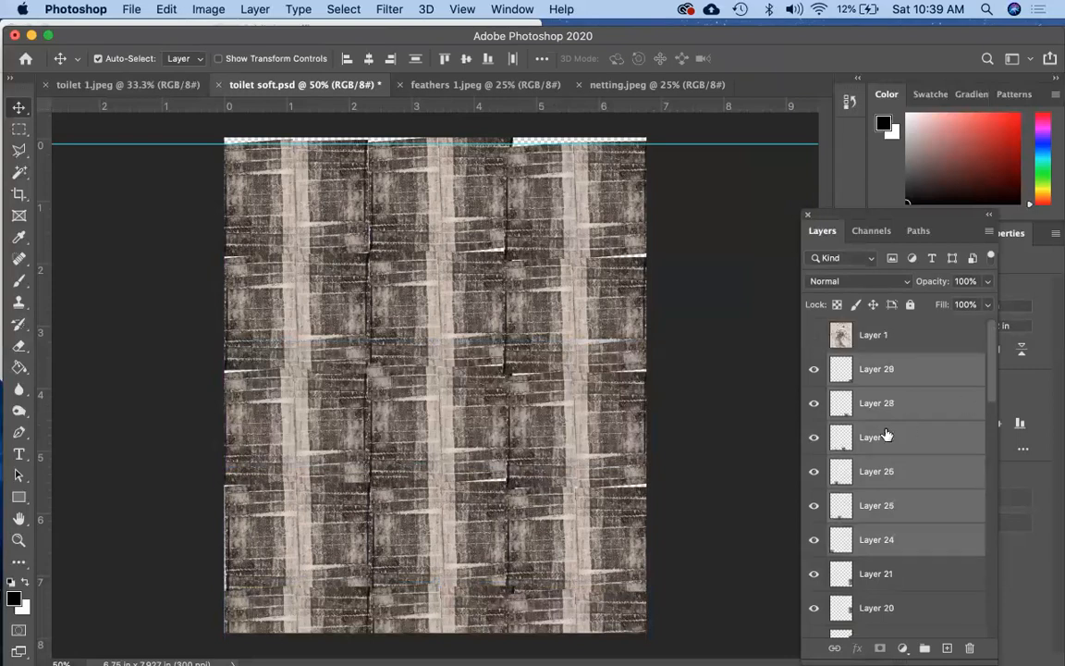
pyautogui.scroll(-10, 887, 435)
pyautogui.scroll(10, 887, 435)
pyautogui.click(883, 368)
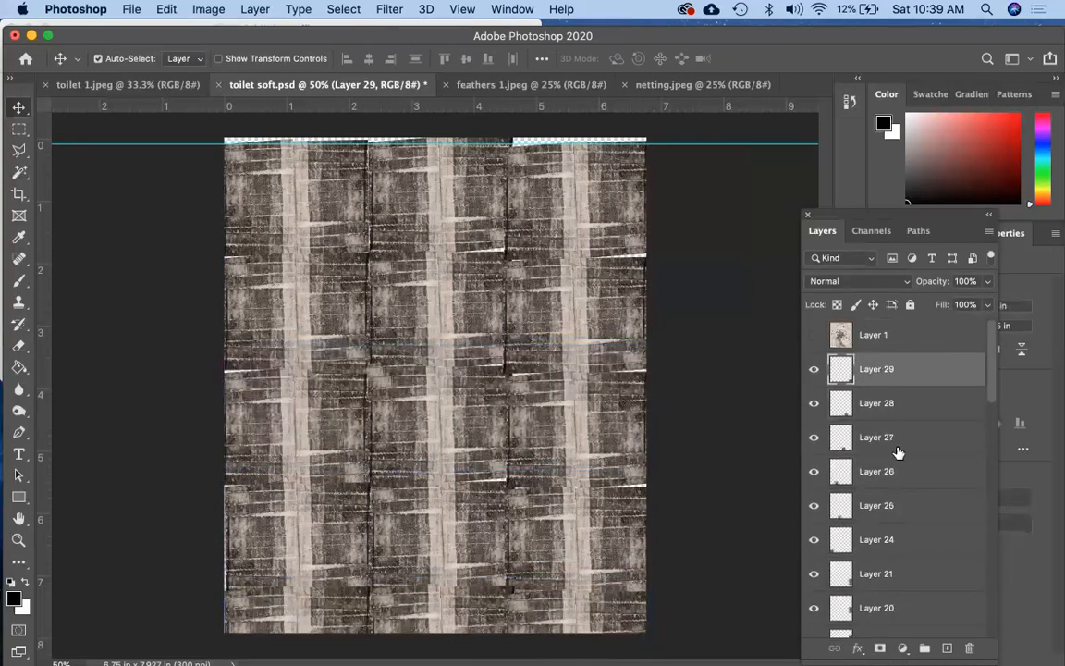
pyautogui.scroll(-5, 896, 448)
pyautogui.scroll(-1, 896, 451)
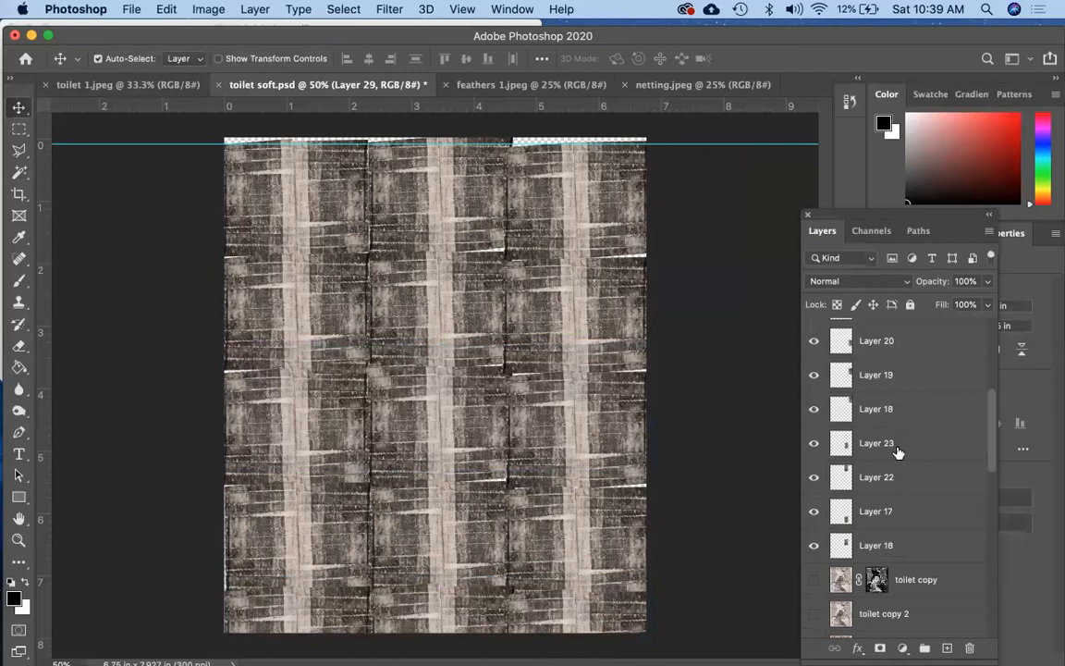
pyautogui.keyDown('shift'); pyautogui.click(885, 550); pyautogui.keyUp('shift')
pyautogui.scroll(-4, 883, 499)
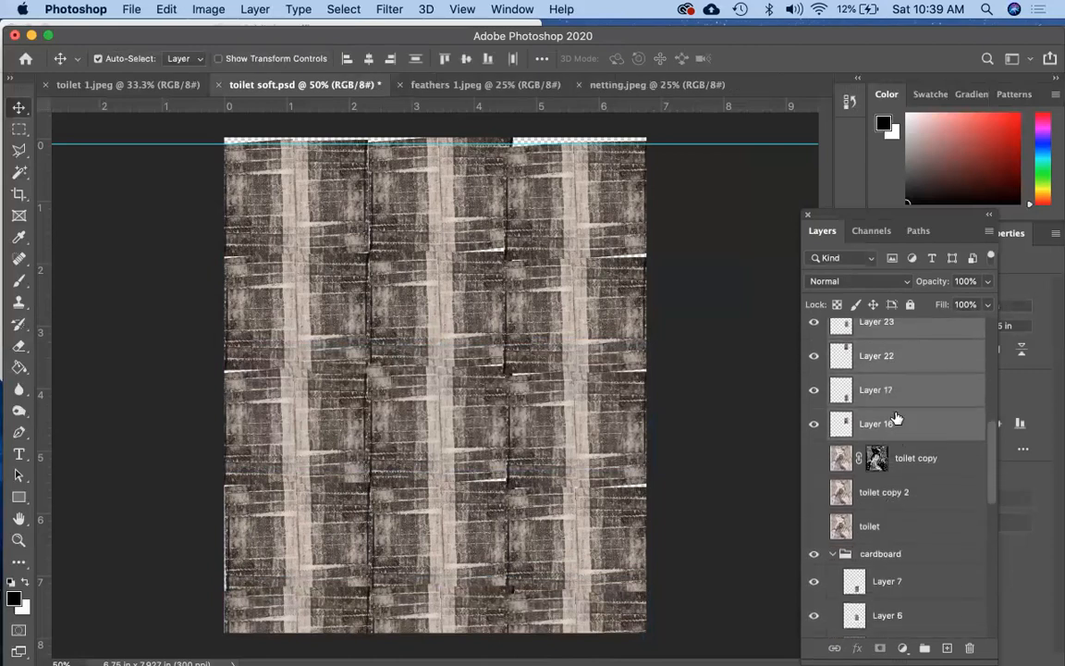
pyautogui.moveTo(895, 423); pyautogui.dragTo(886, 552)
pyautogui.scroll(3, 898, 507)
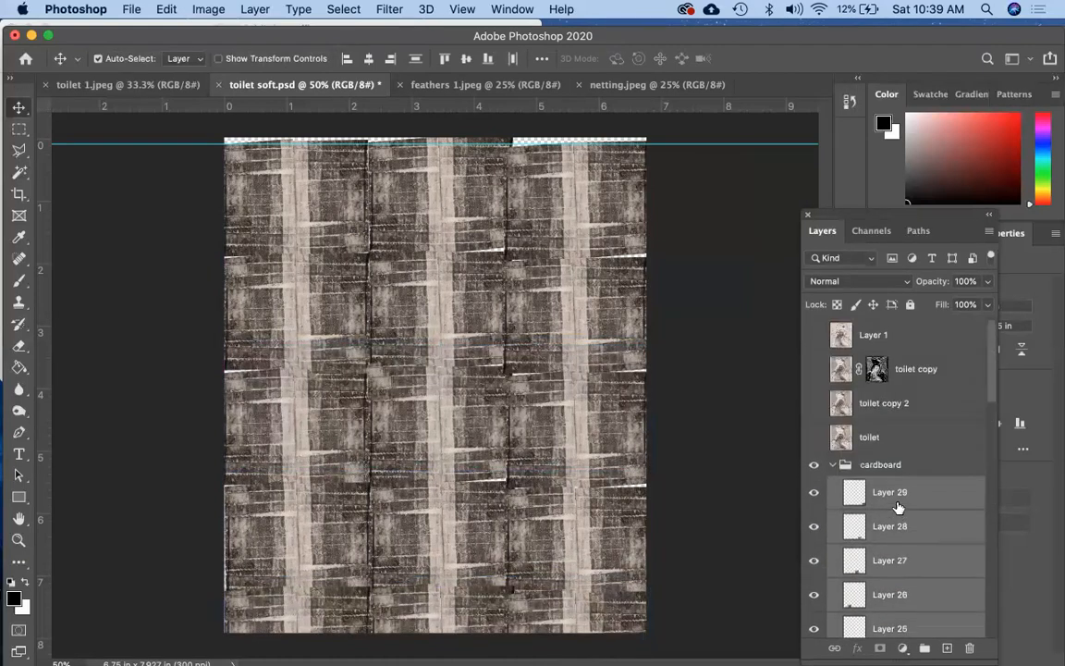
pyautogui.click(833, 464)
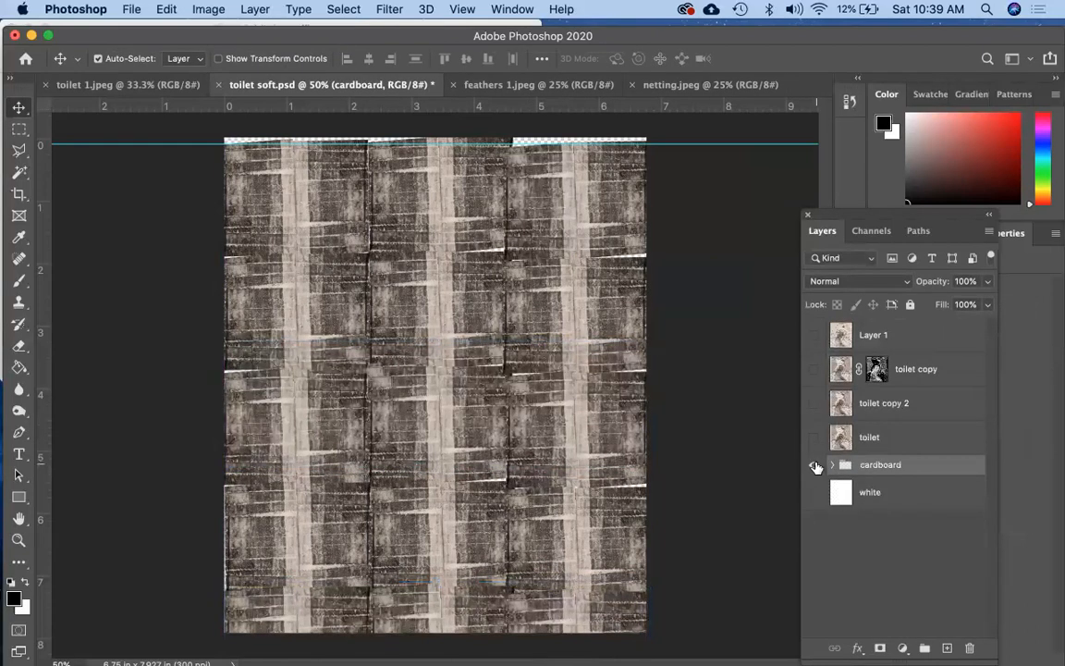
pyautogui.click(814, 465)
pyautogui.click(814, 465)
pyautogui.click(814, 465)
pyautogui.click(815, 465)
# - Move the whole cardboard group up 50 px to cover the gaps along the canvas's upper edge
pyautogui.press('super+t')
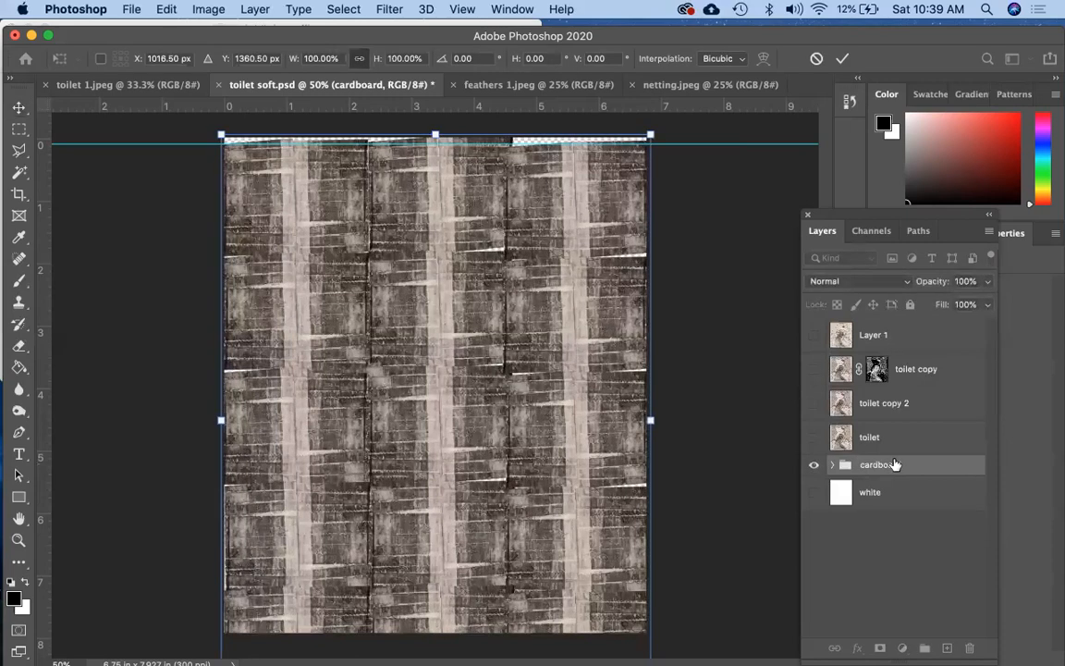
pyautogui.press('Up')
pyautogui.press('Up')
pyautogui.press('Up')
pyautogui.press('Up')
pyautogui.press('Up')
pyautogui.press('Up')
pyautogui.press('Up')
pyautogui.press('Up')
pyautogui.press('Up')
pyautogui.press('Up')
pyautogui.press('Up')
pyautogui.press('Up')
pyautogui.press('Up')
pyautogui.press('Up')
pyautogui.press('Up')
pyautogui.press('Up')
pyautogui.press('Up')
pyautogui.press('Up')
pyautogui.press('Up')
pyautogui.press('Up')
pyautogui.press('Up')
pyautogui.press('Up')
pyautogui.press('Up')
pyautogui.press('Up')
pyautogui.press('Up')
pyautogui.press('Up')
pyautogui.press('Up')
pyautogui.press('Up')
pyautogui.press('Up')
pyautogui.press('Up')
pyautogui.press('Up')
pyautogui.press('Up')
pyautogui.press('Up')
pyautogui.press('Up')
pyautogui.press('Up')
pyautogui.press('Up')
pyautogui.press('Up')
pyautogui.press('Up')
pyautogui.press('Up')
pyautogui.press('Up')
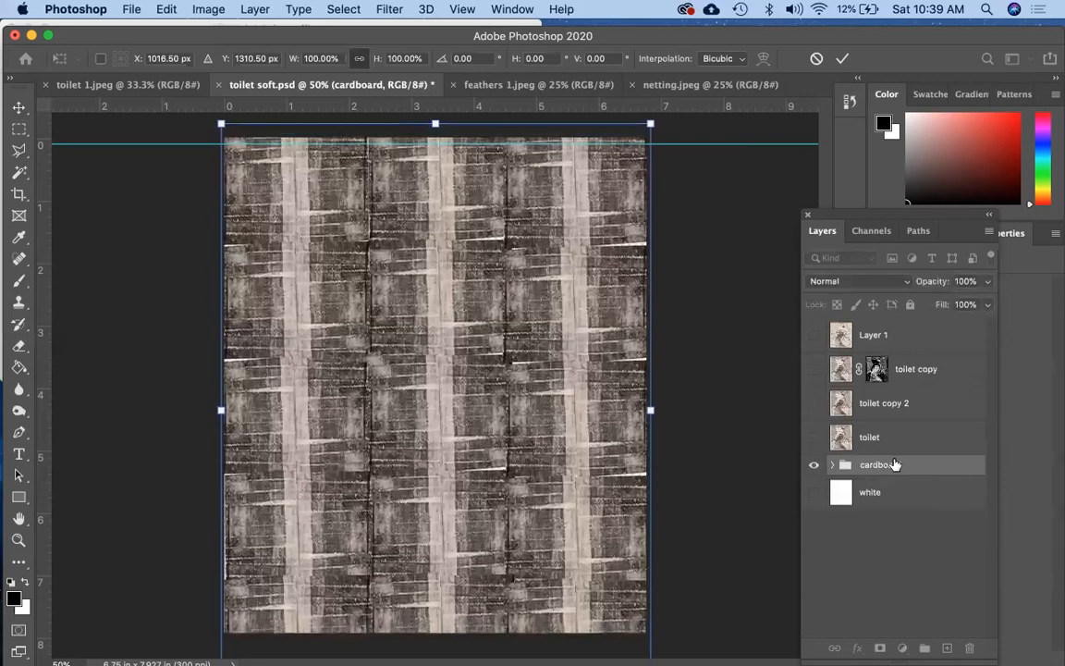
pyautogui.press('Return')
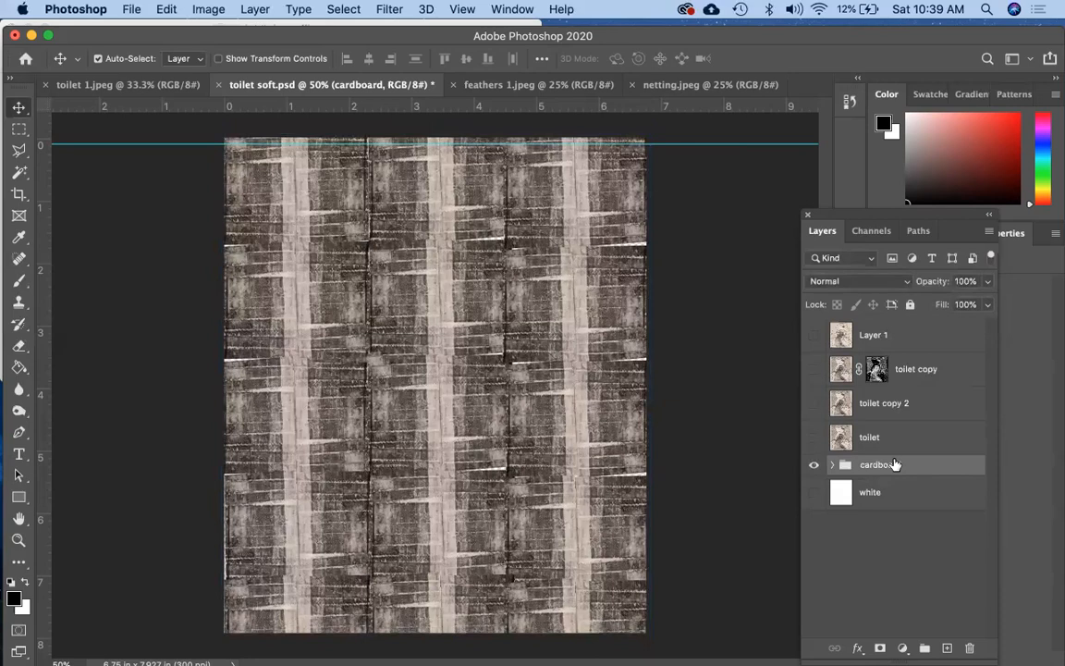
# - Nudge the cardboard group slightly to the left to close the thin gaps along the canvas's left edge
pyautogui.press('super+t')
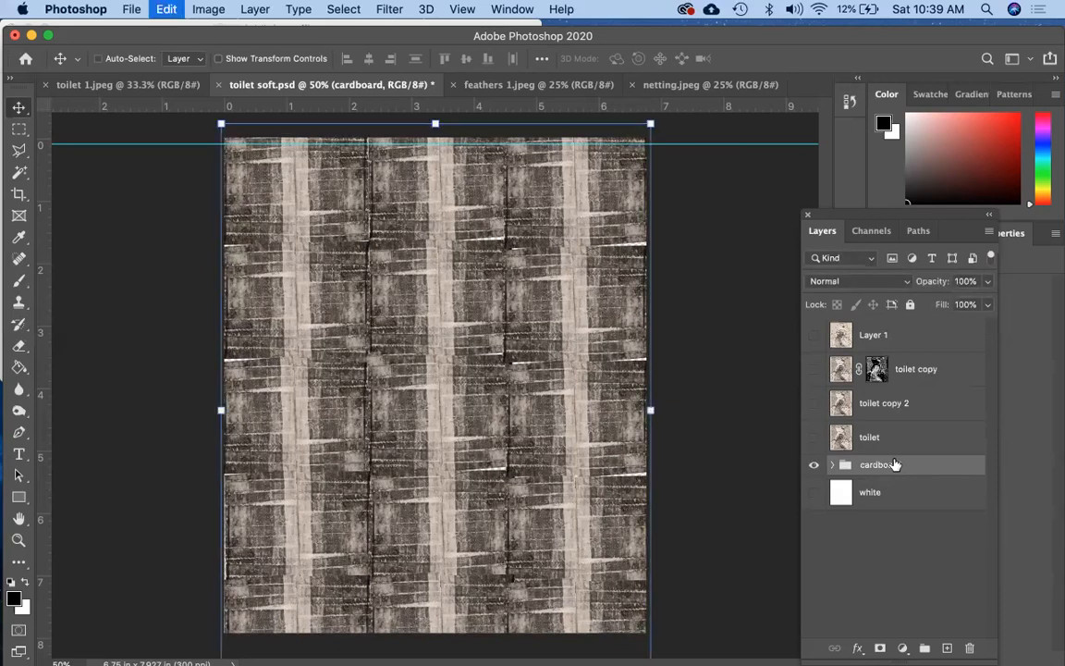
pyautogui.press('Left')
pyautogui.press('Left')
pyautogui.press('Left')
pyautogui.press('Left')
pyautogui.press('Left')
pyautogui.press('Left')
pyautogui.press('Left')
pyautogui.press('Left')
pyautogui.press('Left')
pyautogui.press('Left')
pyautogui.press('Left')
pyautogui.press('Left')
pyautogui.press('Left')
pyautogui.press('Left')
pyautogui.press('Left')
pyautogui.press('Left')
pyautogui.press('Return')
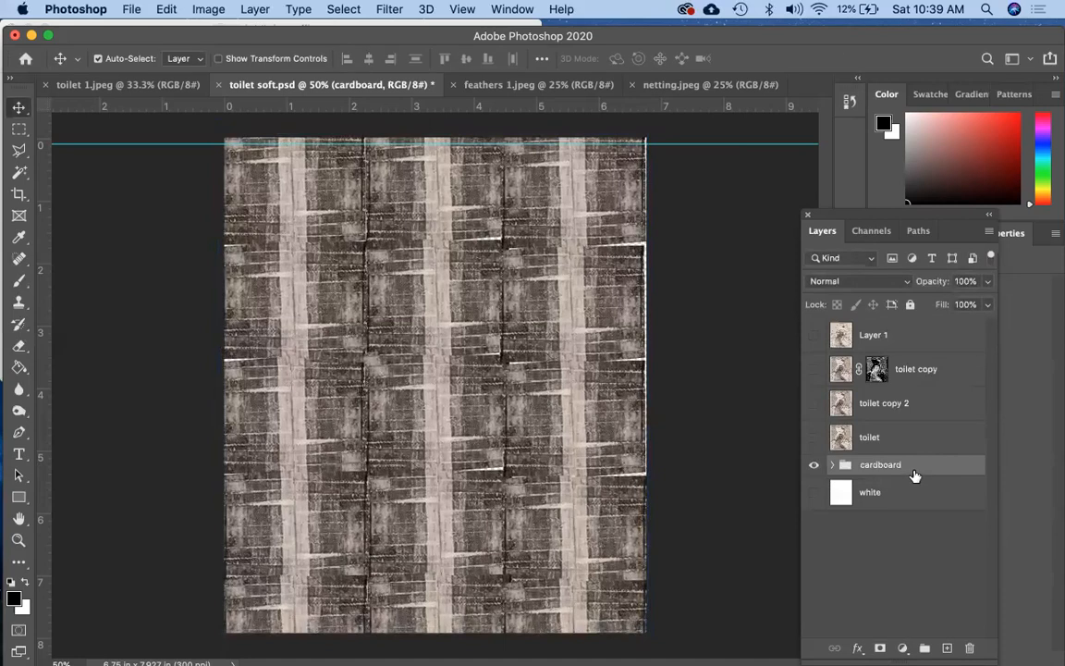
# - Show the white layer, compare the toilet scans, and delete the redundant toilet copy 2 and Layer 1 layers
pyautogui.click(813, 492)
pyautogui.click(815, 437)
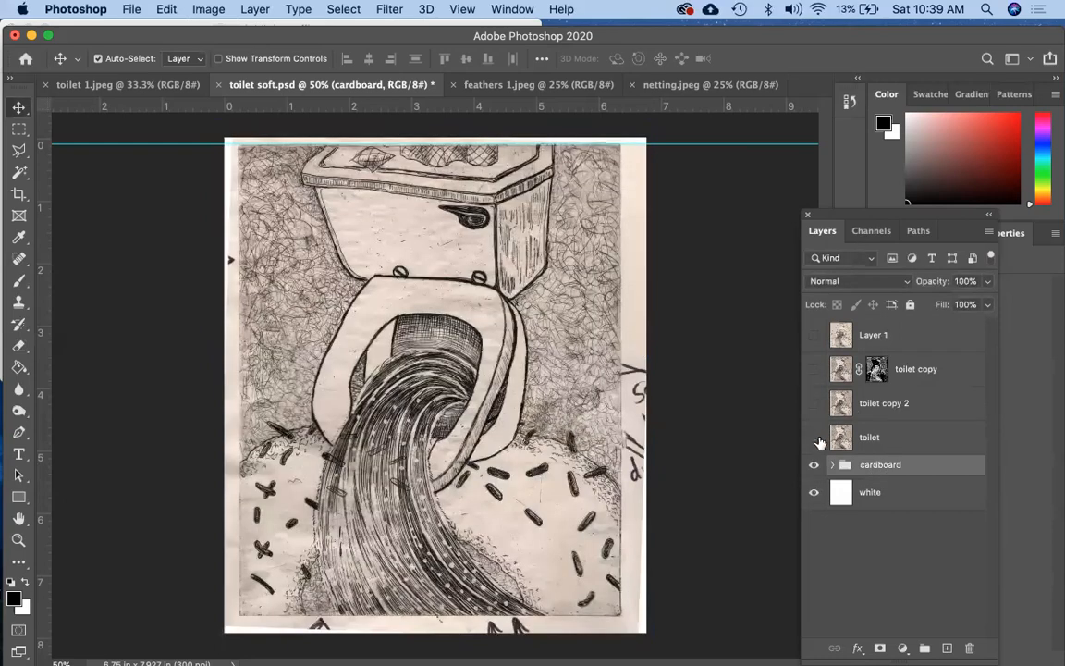
pyautogui.click(814, 437)
pyautogui.click(814, 404)
pyautogui.click(815, 407)
pyautogui.click(814, 438)
pyautogui.moveTo(835, 403); pyautogui.dragTo(969, 647)
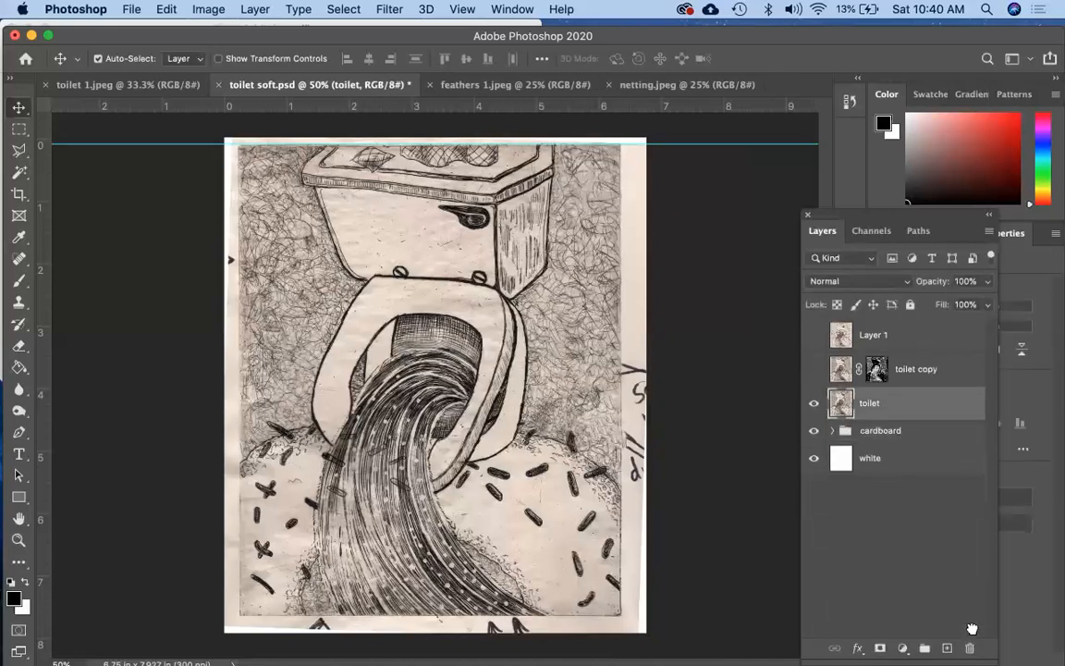
pyautogui.click(815, 336)
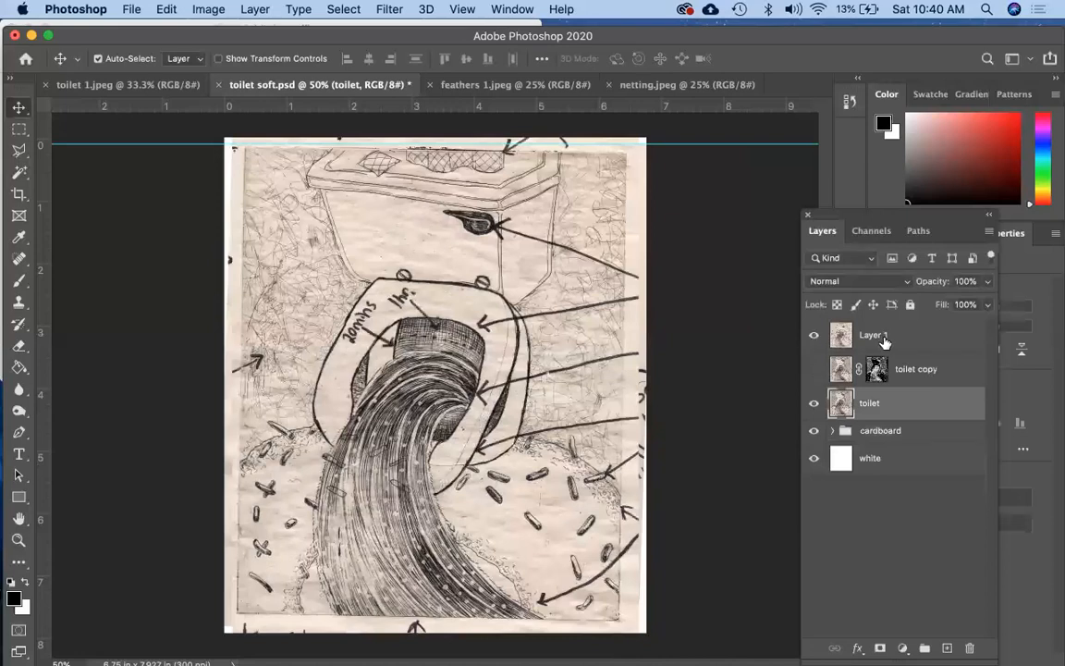
pyautogui.moveTo(865, 339)
pyautogui.mouseDown()
pyautogui.moveTo(983, 563)
pyautogui.moveTo(969, 647)
pyautogui.mouseUp()
# - Place the toilet layer below the white layer and hide it, and preview the masked toilet copy over the cardboard
pyautogui.moveTo(887, 375); pyautogui.dragTo(888, 447)
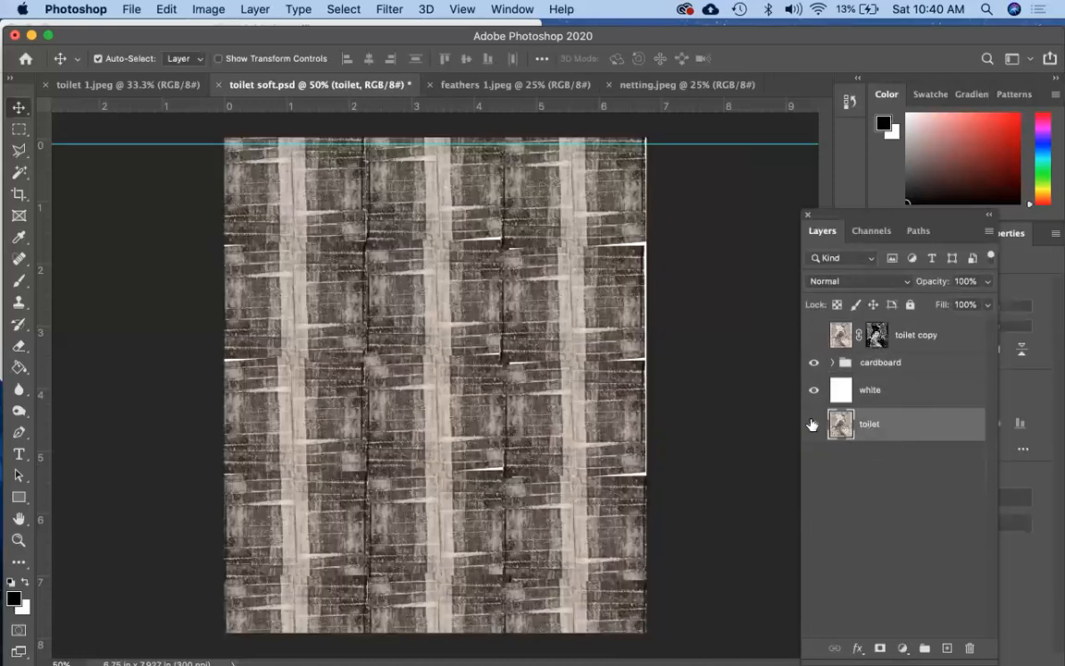
pyautogui.click(812, 423)
pyautogui.click(812, 337)
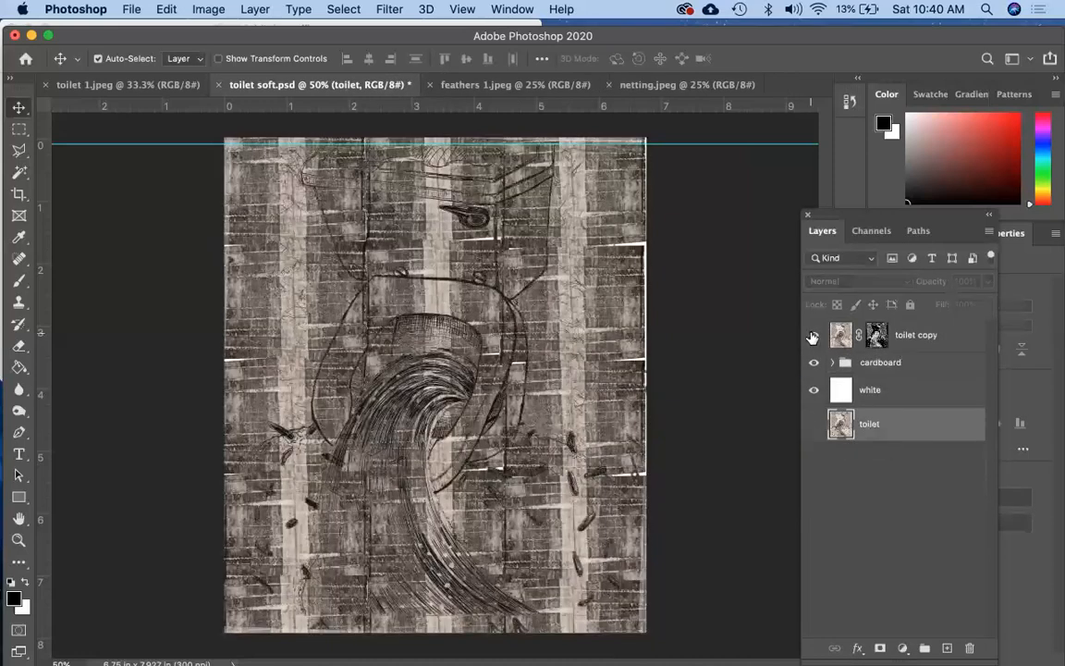
pyautogui.click(813, 336)
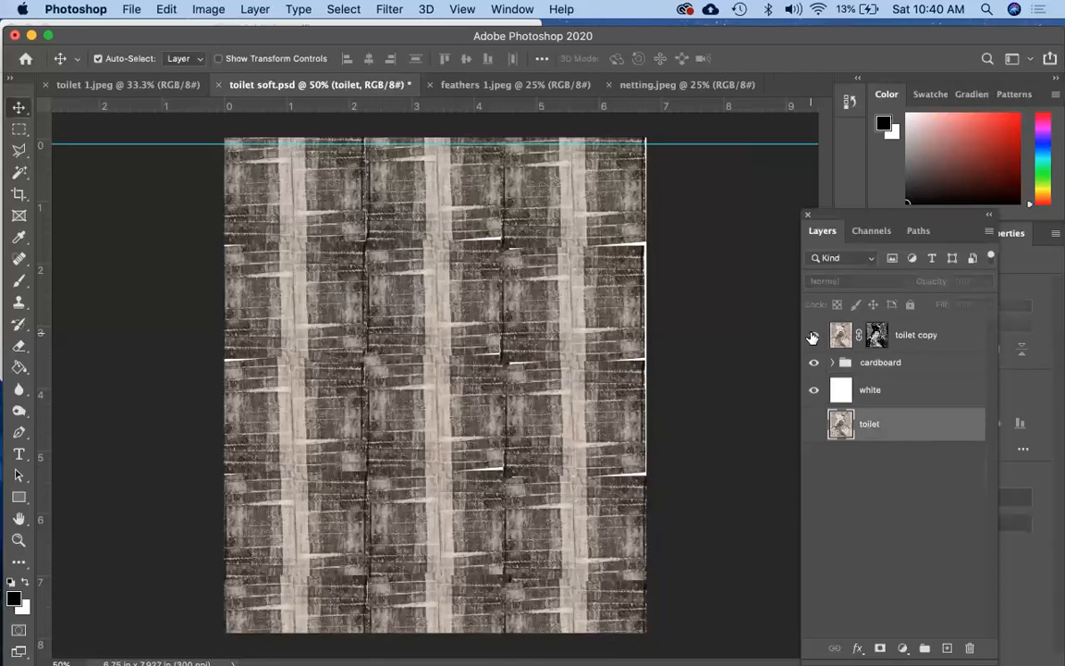
# - Compare the masked toilet copy with the original toilet layer, viewing it against transparency, the white layer and the cardboard group
pyautogui.click(813, 336)
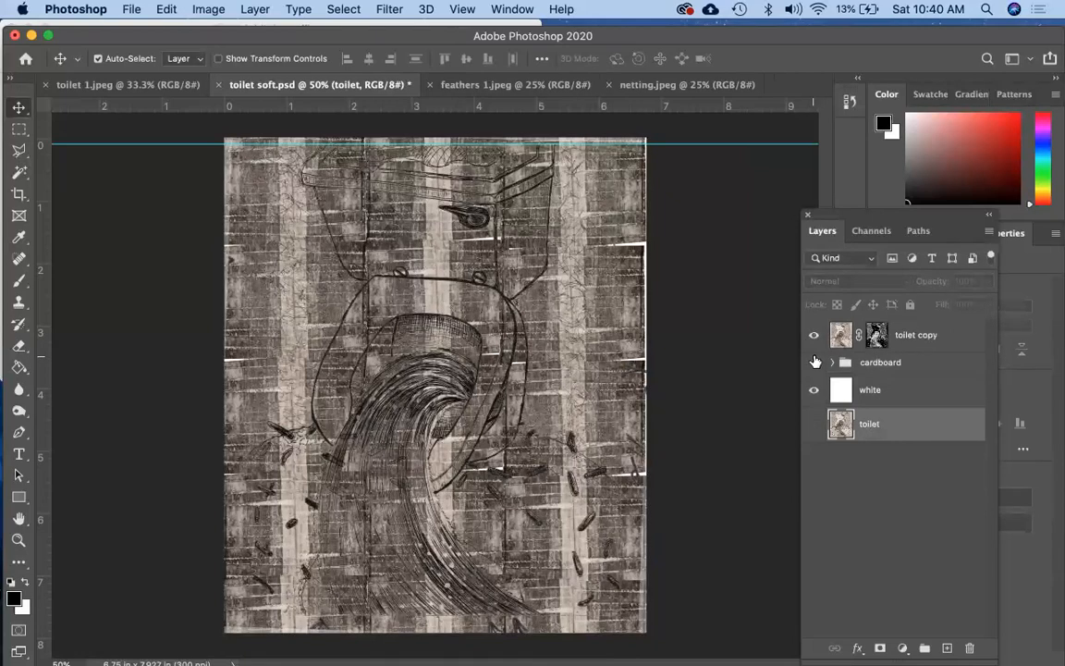
pyautogui.moveTo(815, 361); pyautogui.dragTo(814, 412)
pyautogui.click(813, 423)
pyautogui.click(813, 337)
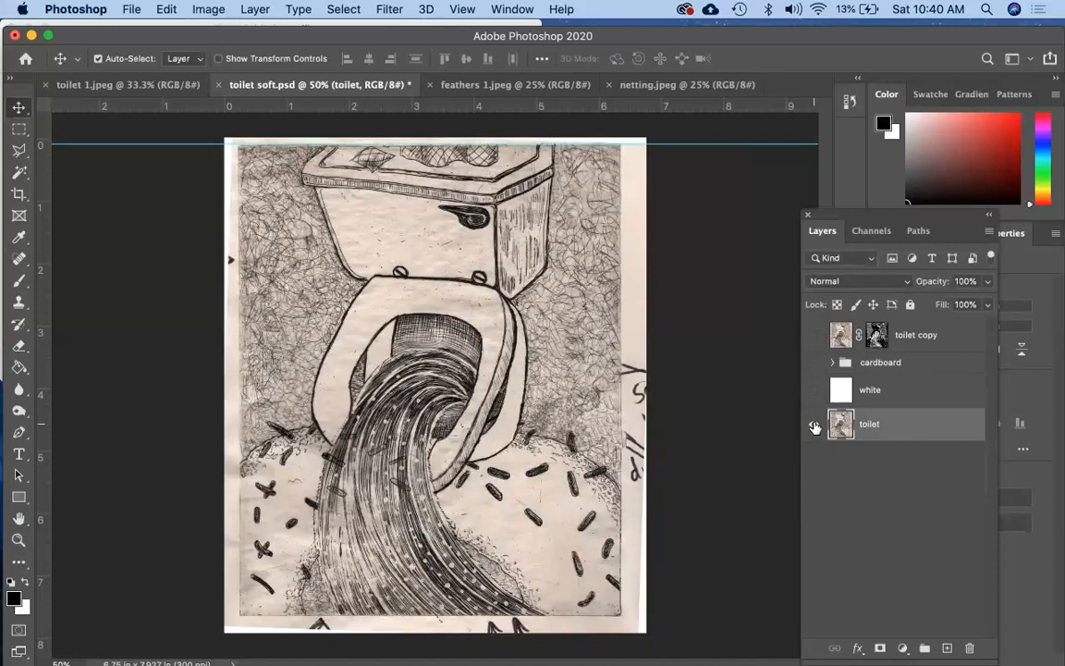
pyautogui.click(813, 425)
pyautogui.click(813, 335)
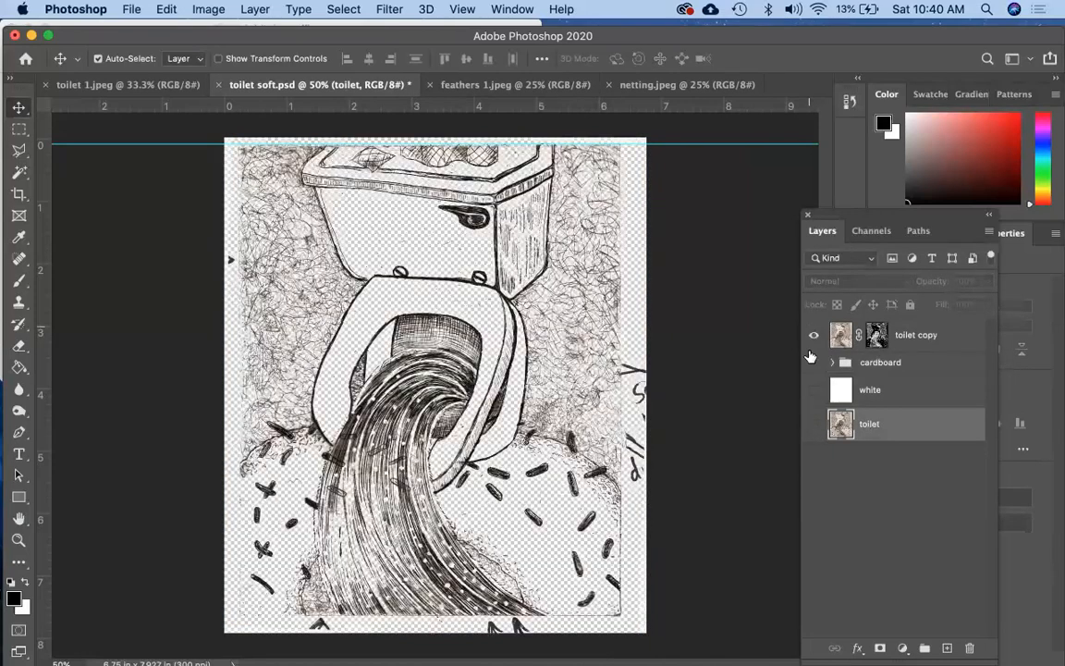
pyautogui.click(812, 393)
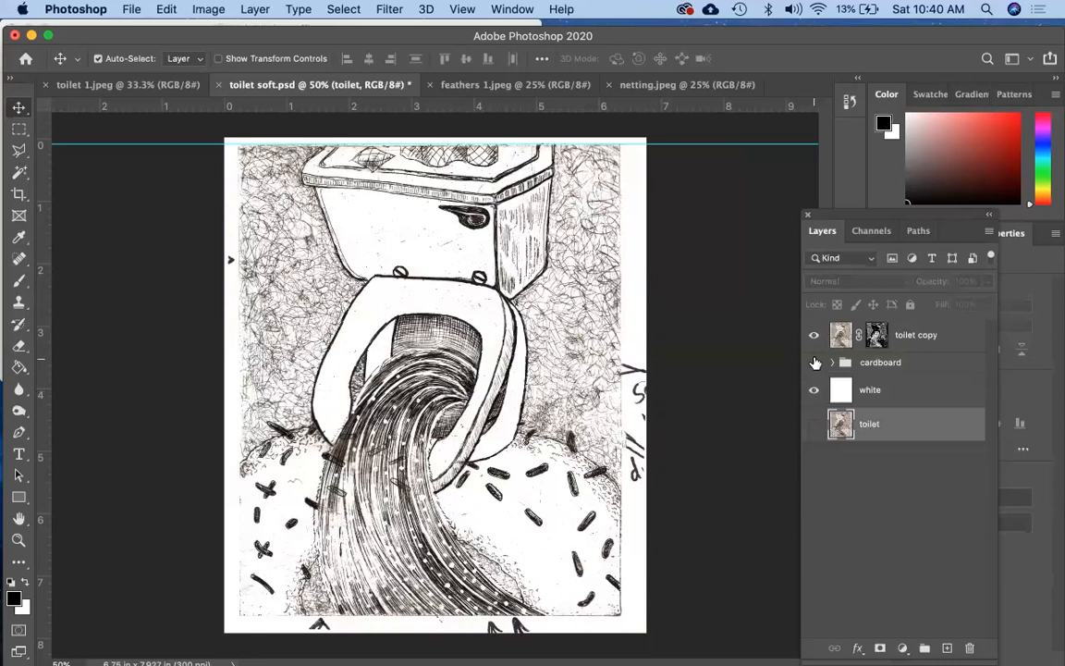
pyautogui.click(814, 363)
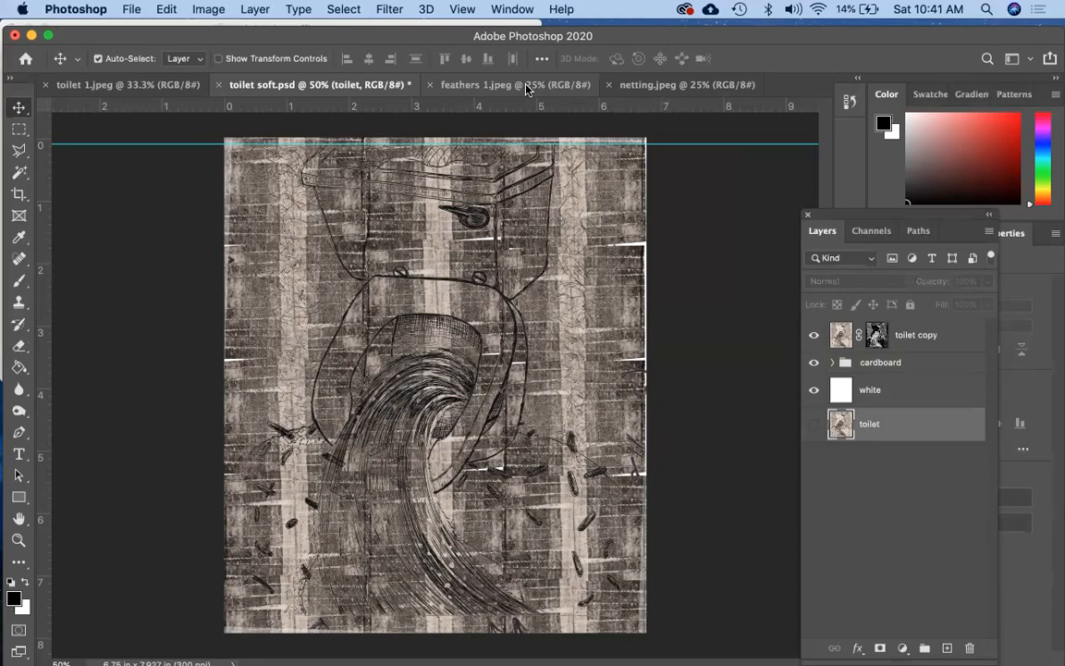
# - Hide the white and toilet copy layers so only the cardboard group is shown
pyautogui.click(814, 389)
pyautogui.click(814, 362)
pyautogui.click(814, 335)
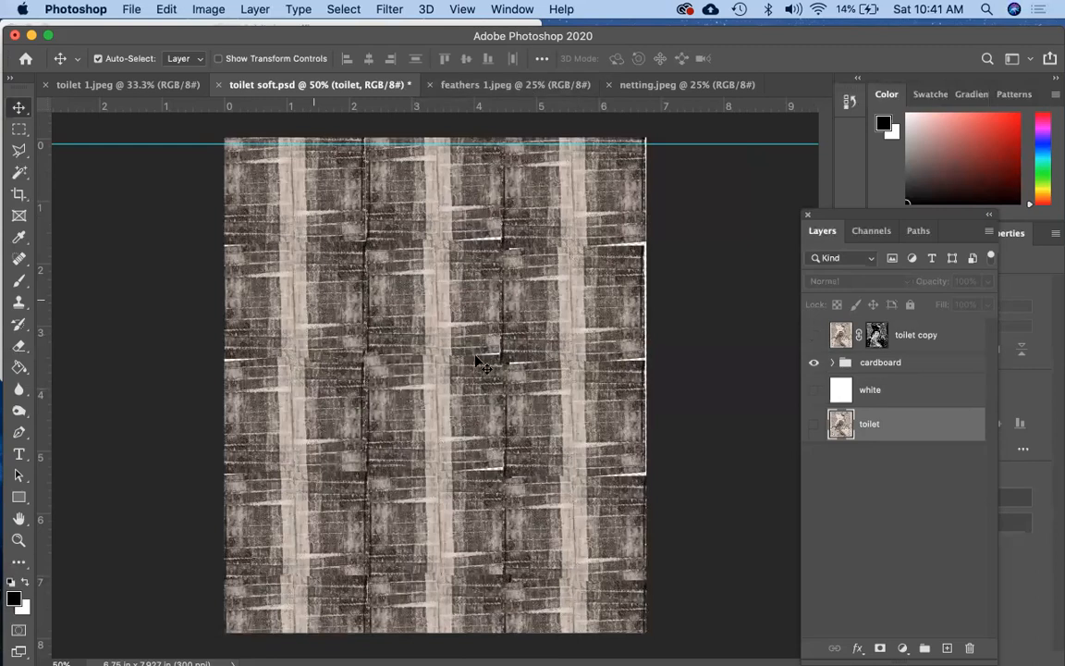
# - Open the cardboard group and bring up Free Transform on its Layer 29 and Layer 24 tiles without altering them
pyautogui.moveTo(1054, 653)
pyautogui.click(832, 361)
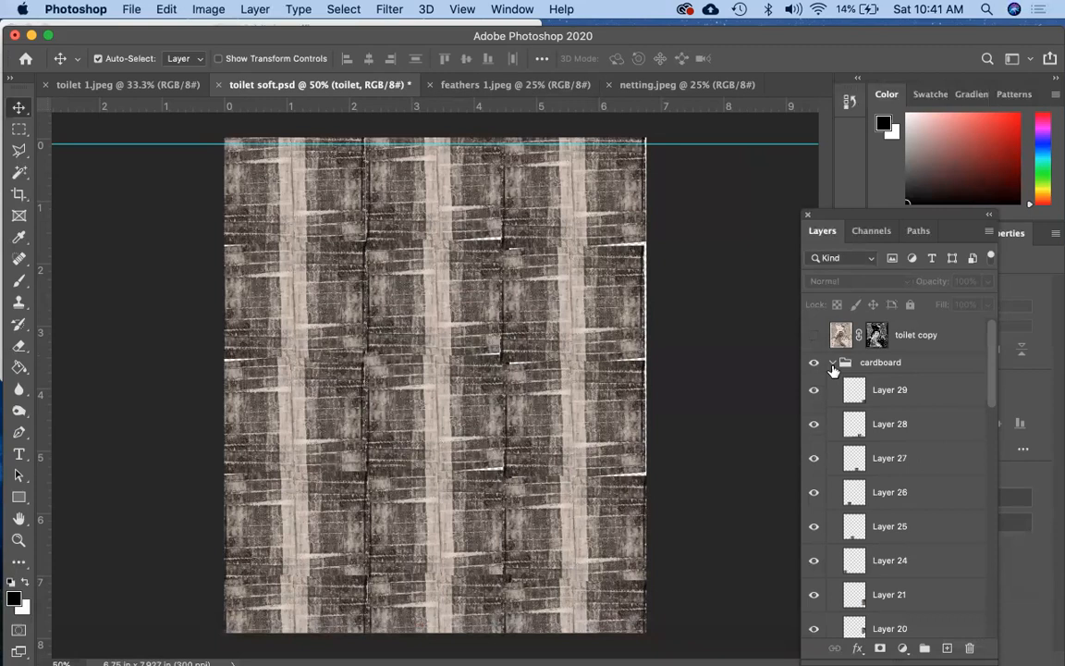
pyautogui.click(881, 408)
pyautogui.press('super+t')
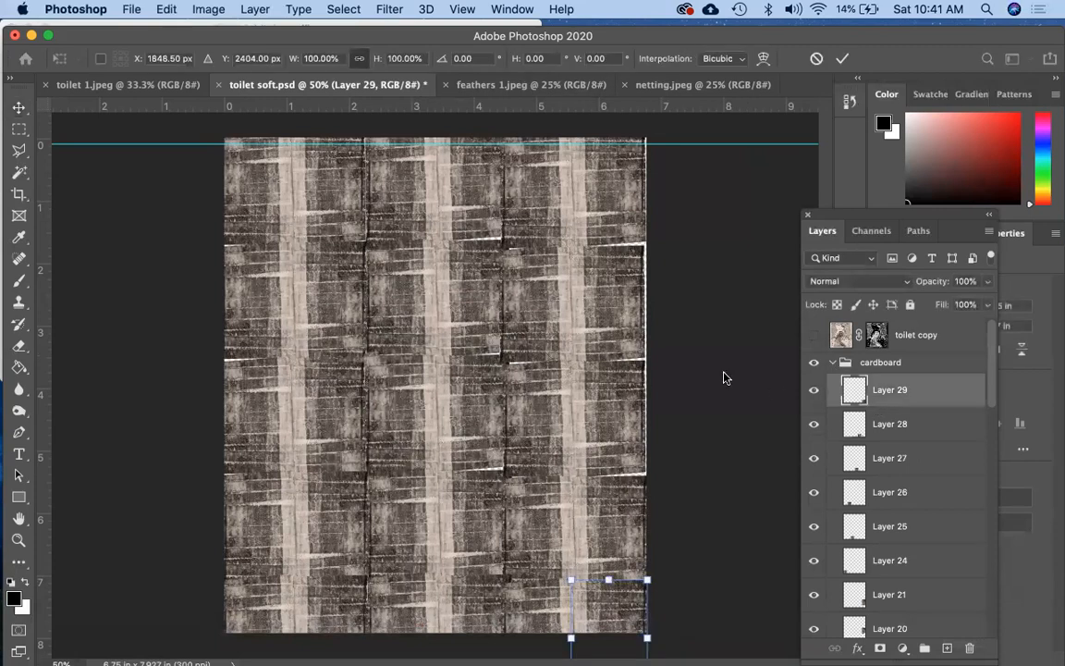
pyautogui.press('Return')
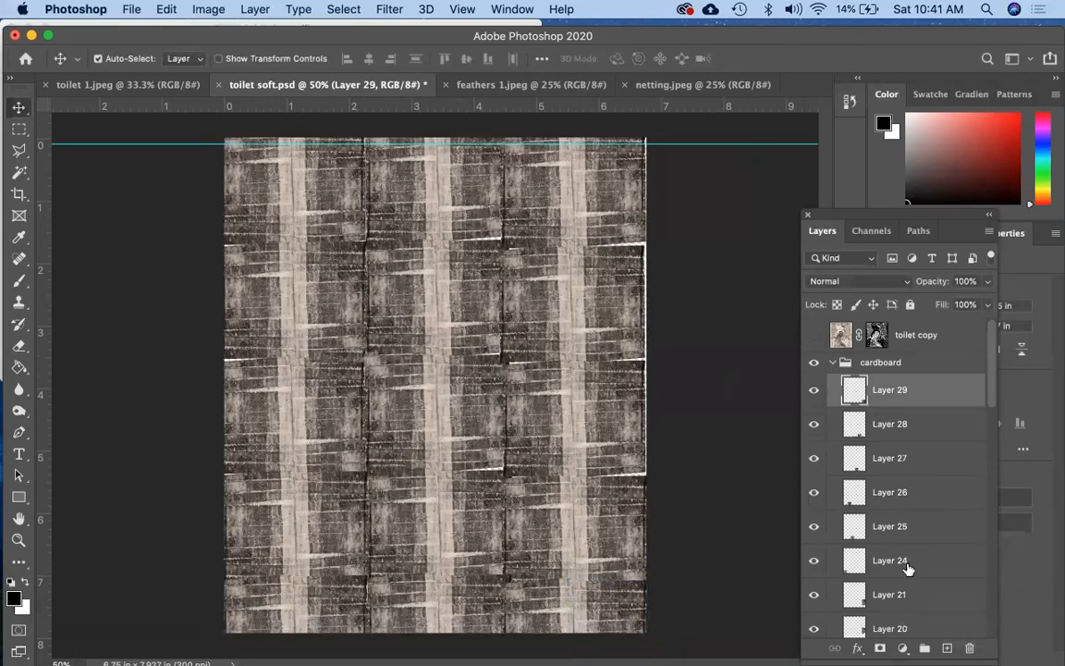
pyautogui.click(906, 566)
pyautogui.press('super+t')
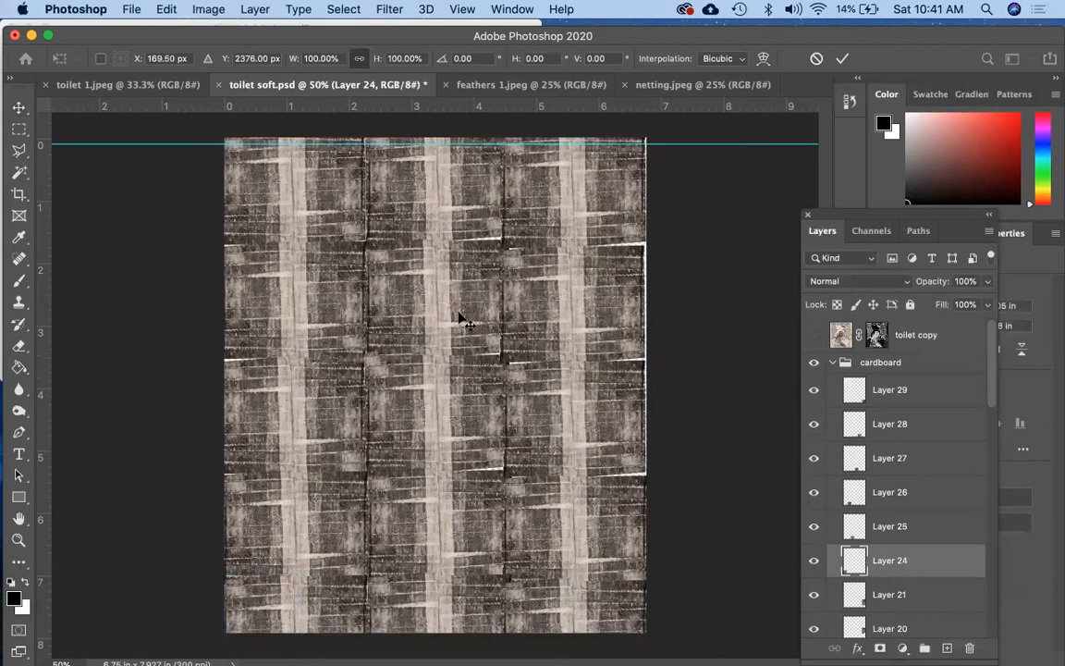
pyautogui.press('Return')
# - Try scaling down the single cardboard tile on Layer 5 and undo the transform
pyautogui.keyDown('super'); pyautogui.click(471, 283); pyautogui.keyUp('super')
pyautogui.press('super+t')
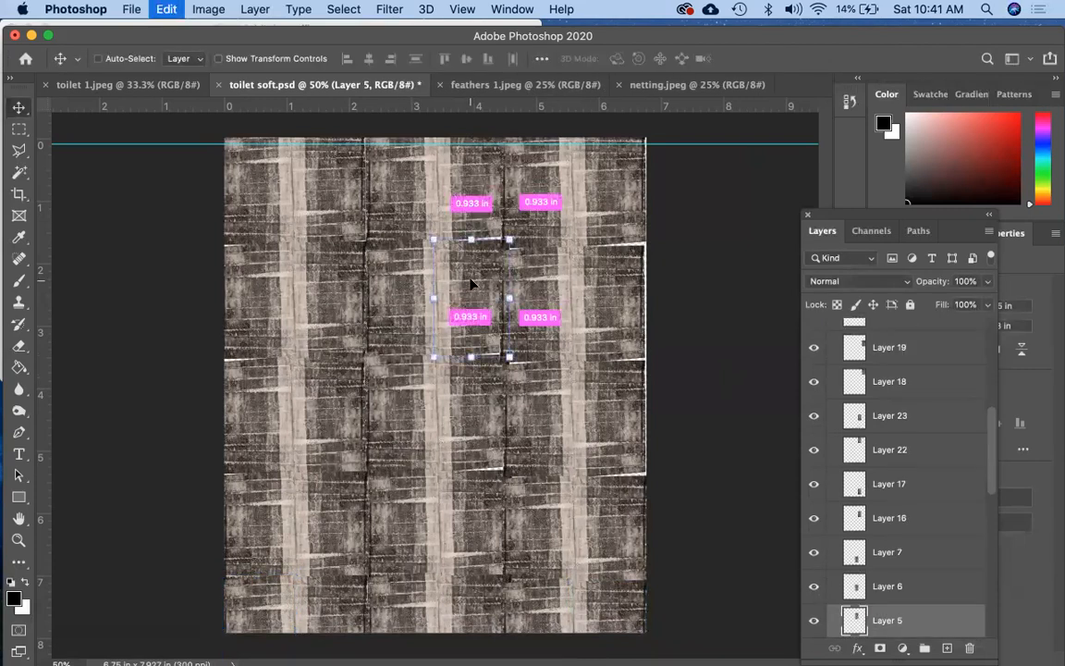
pyautogui.moveTo(435, 244); pyautogui.dragTo(473, 290)
pyautogui.press('Return')
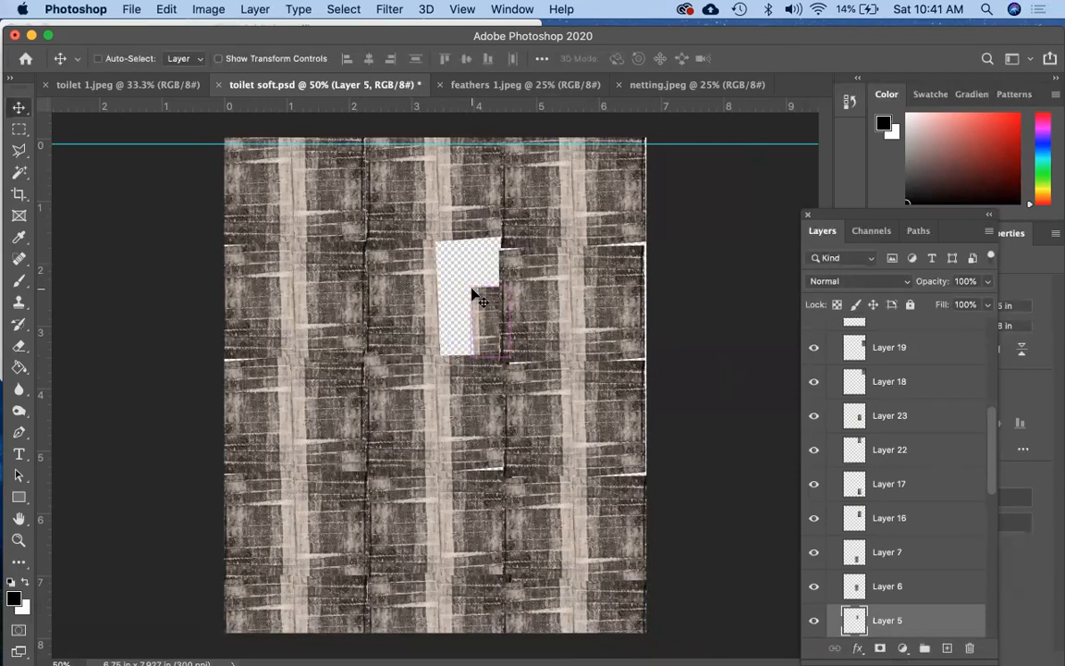
pyautogui.press('super+z')
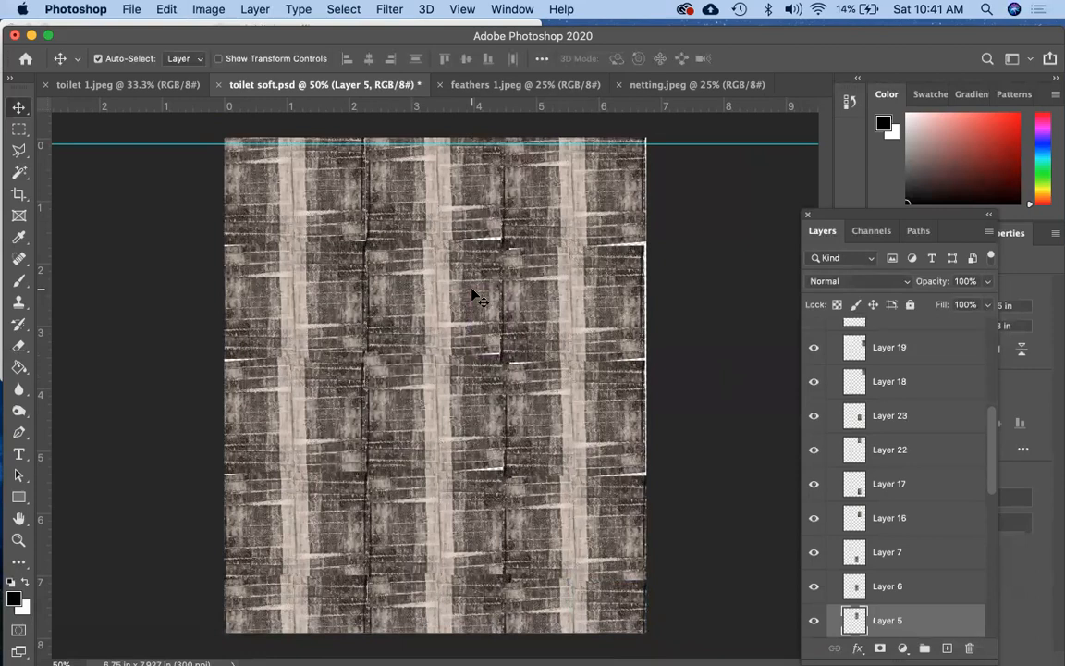
# - Select the cardboard group and collapse it in the layer stack
pyautogui.scroll(3, 886, 490)
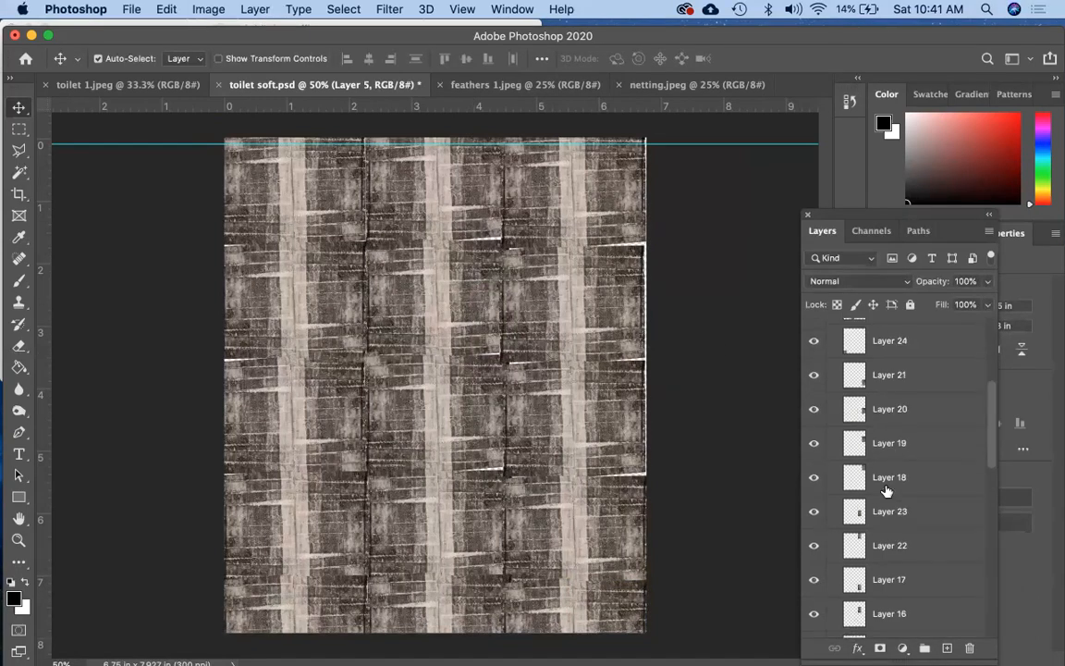
pyautogui.scroll(5, 885, 490)
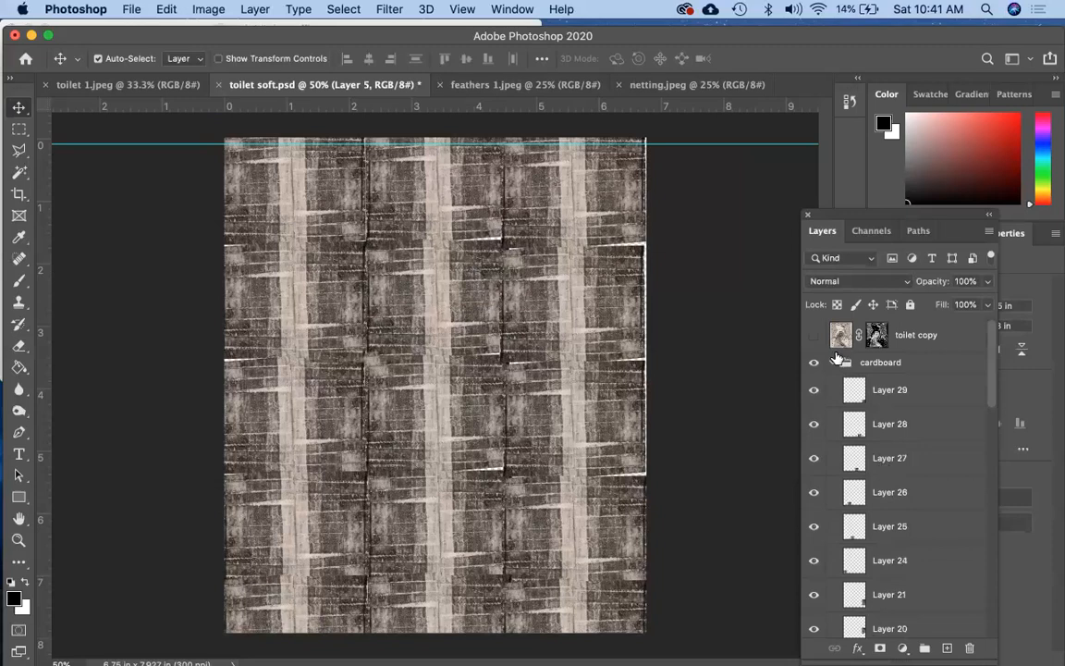
pyautogui.click(838, 364)
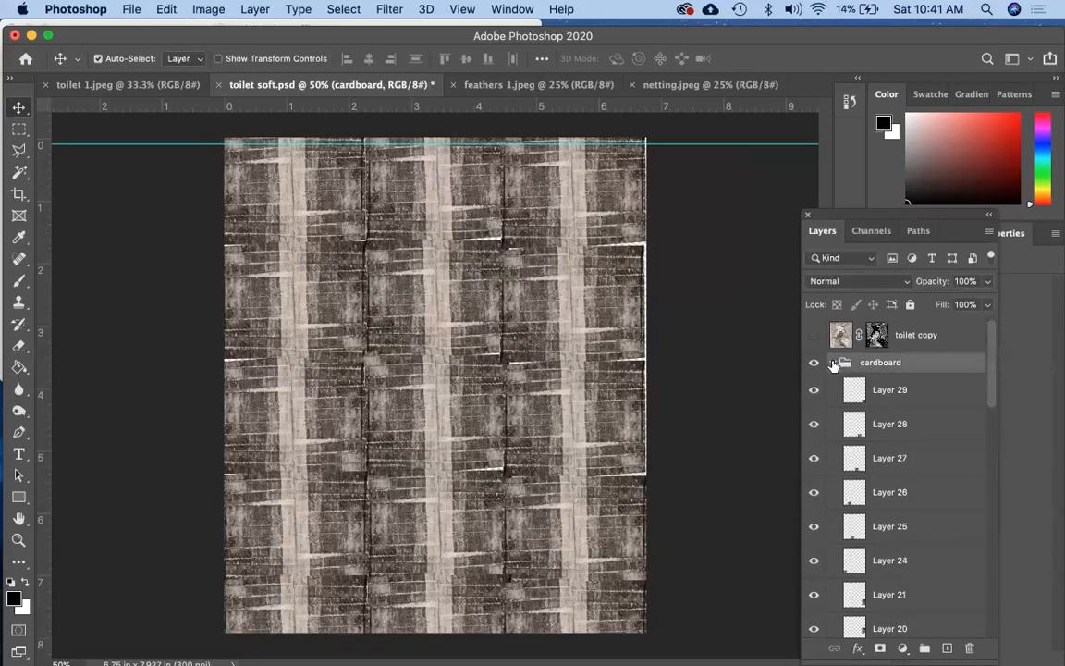
pyautogui.click(834, 363)
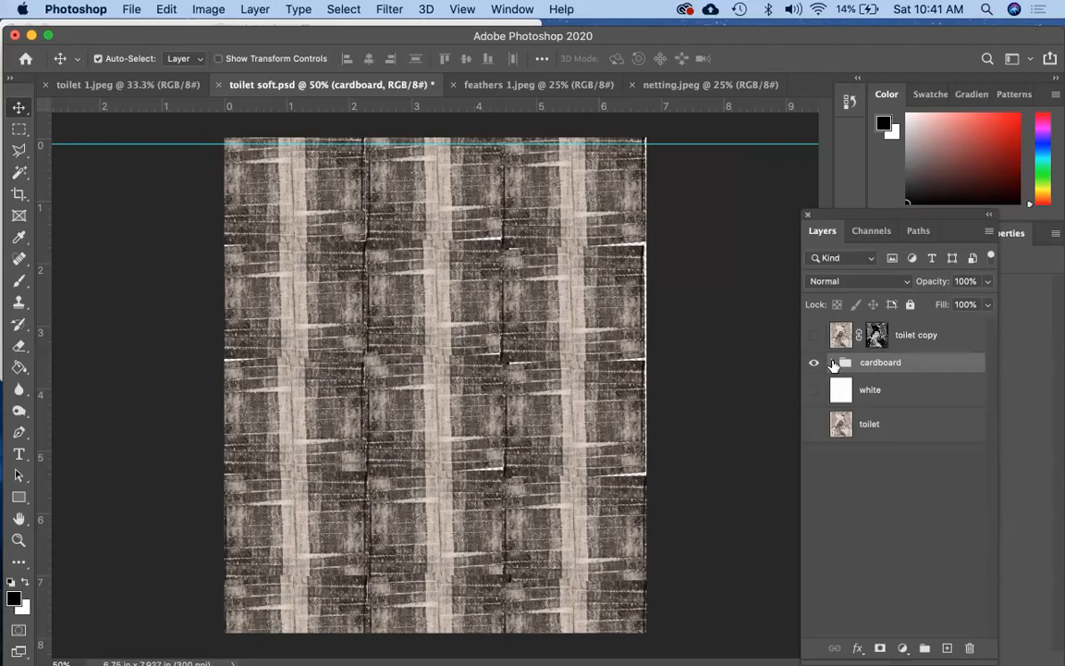
# - Switch to netting.jpeg and convert its locked Background into an editable layer
pyautogui.click(673, 86)
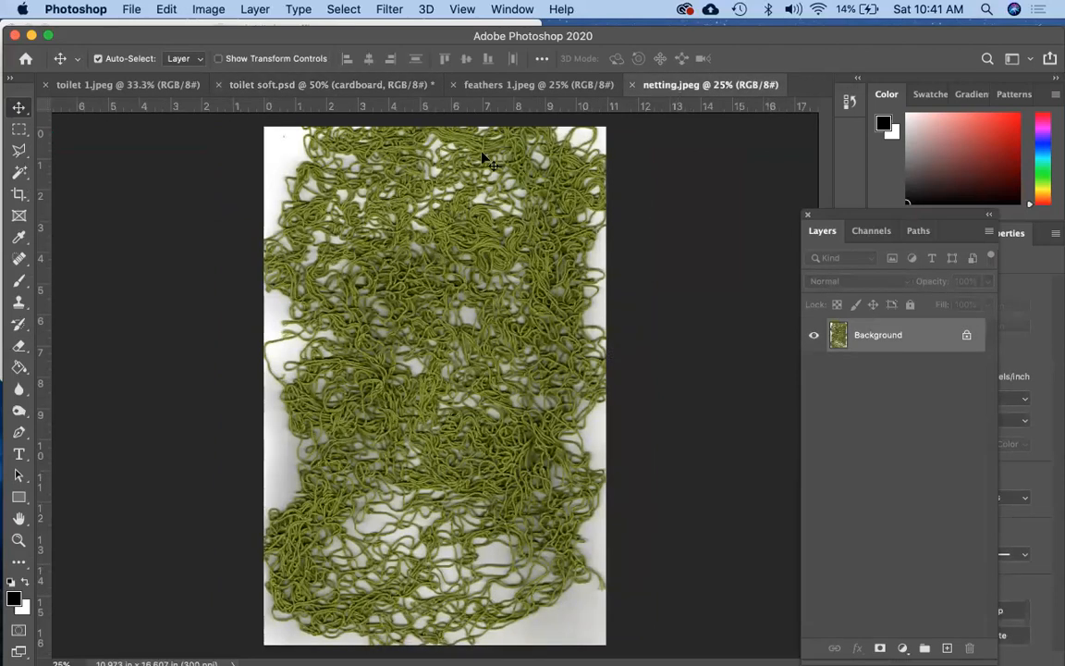
pyautogui.doubleClick(892, 339)
pyautogui.press('Return')
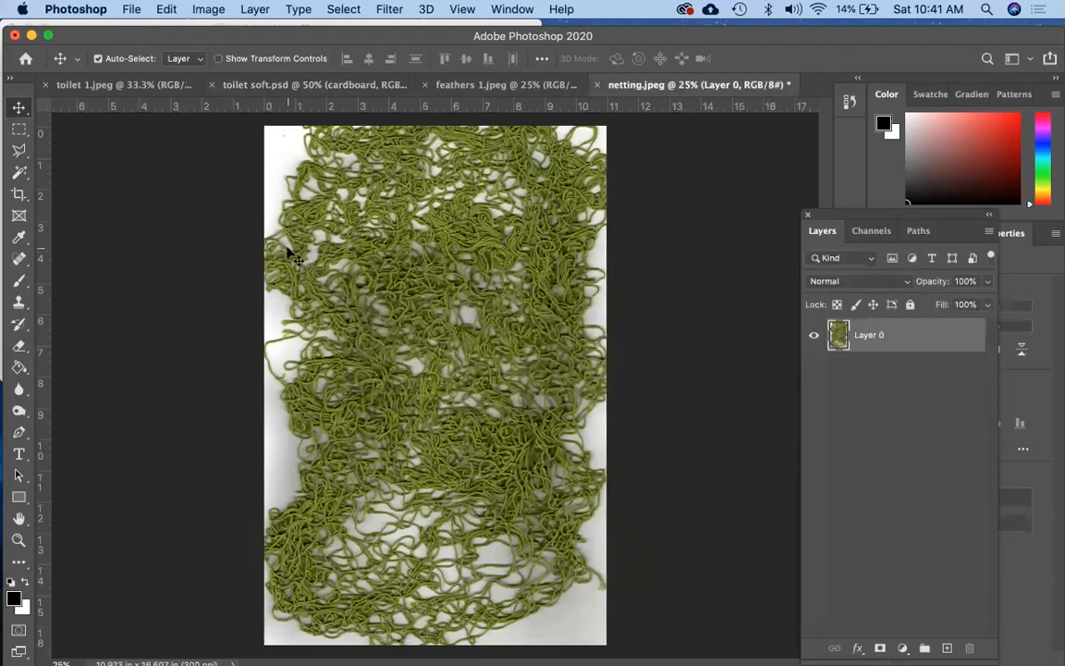
# - Select the netting scan's light background with Color Range, sampling a grey area between the green strands at fuzziness 72
pyautogui.click(341, 10)
pyautogui.click(366, 175)
pyautogui.click(287, 157)
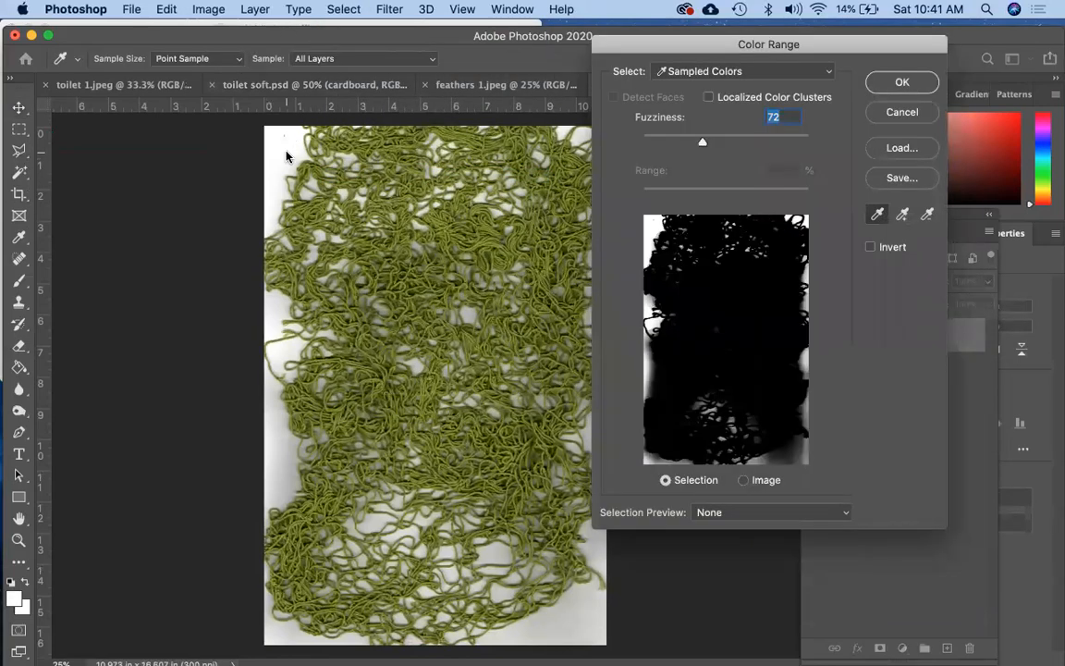
pyautogui.click(417, 366)
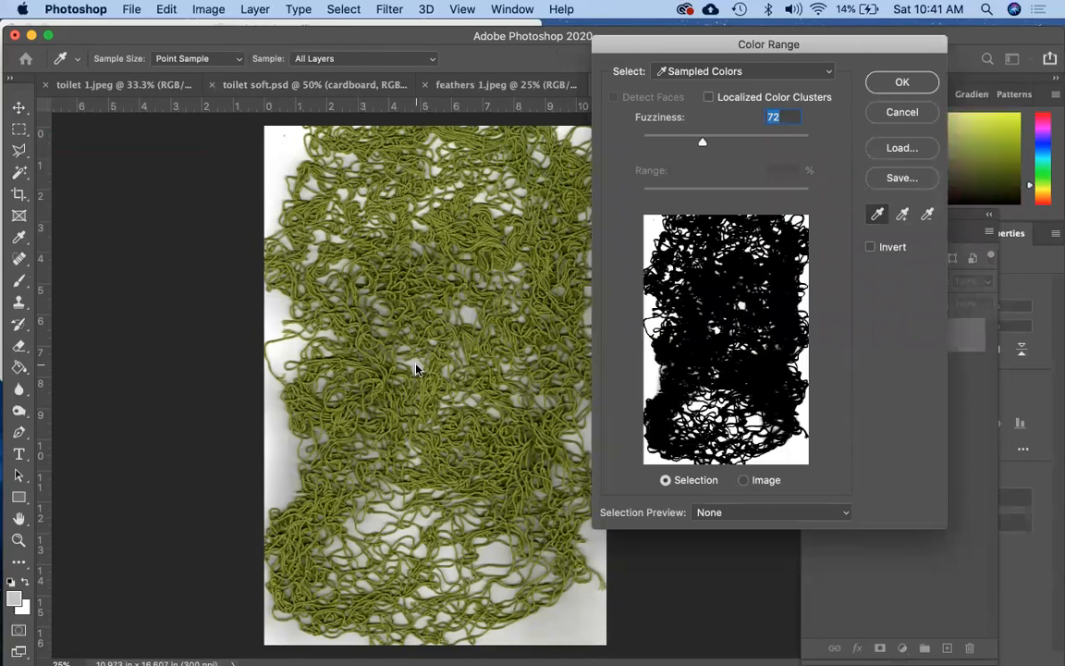
pyautogui.click(474, 312)
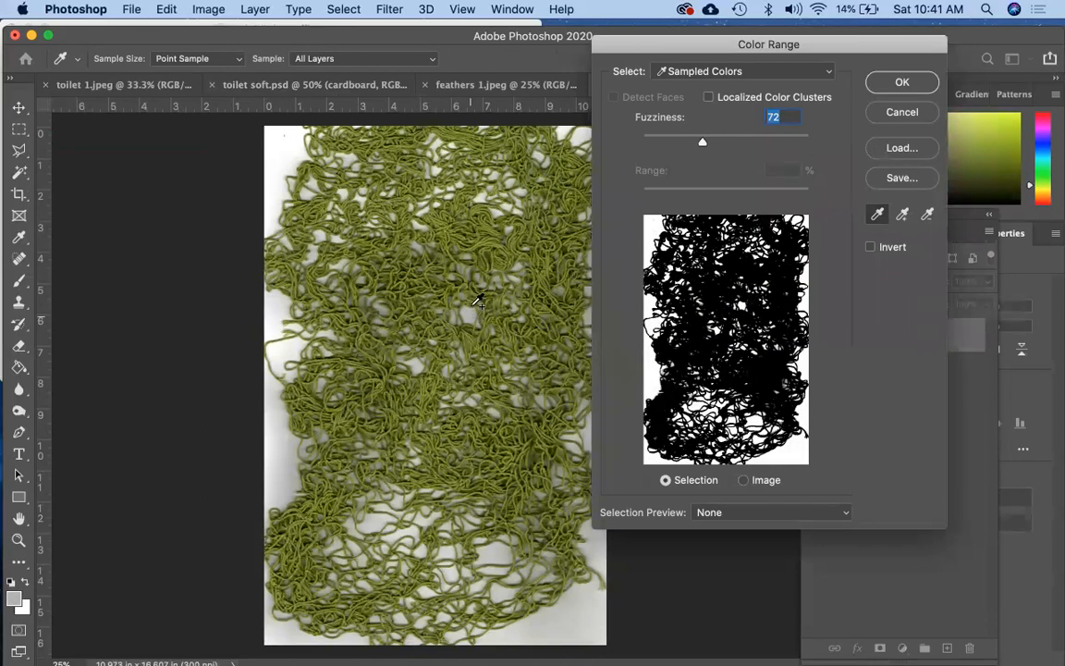
pyautogui.click(379, 227)
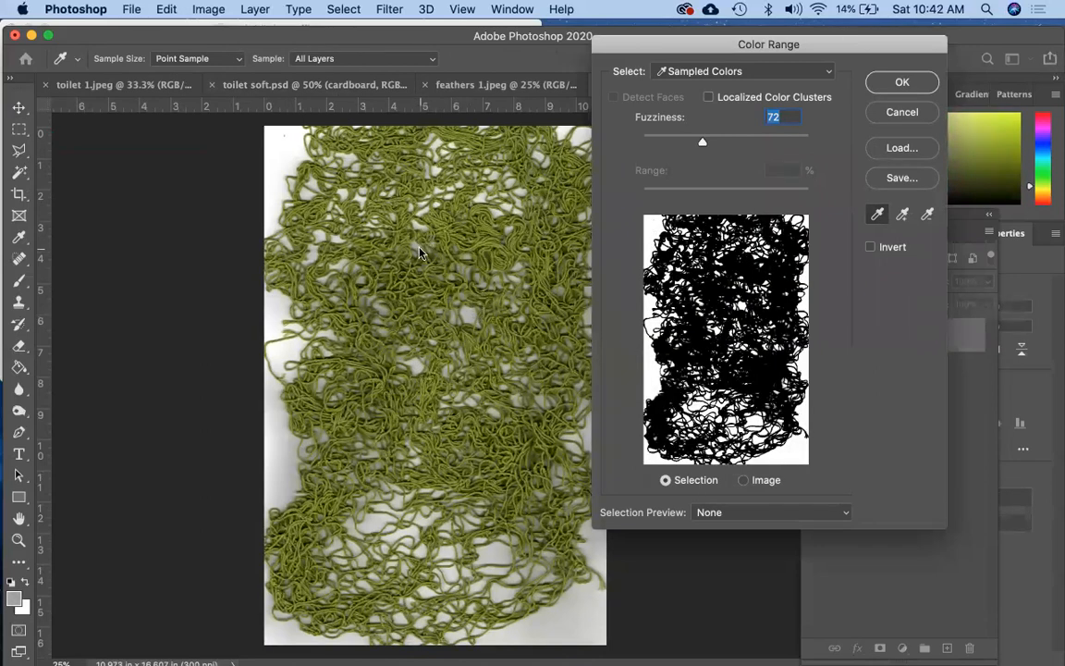
pyautogui.click(911, 83)
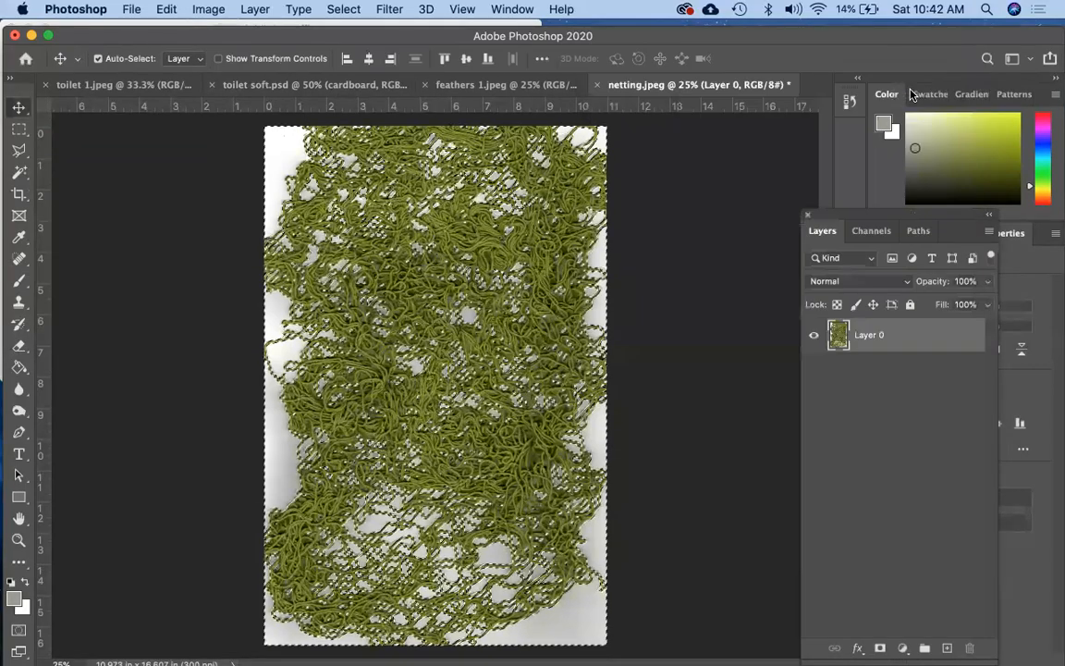
# - Add a layer mask from the selection and invert it so only the green netting shows
pyautogui.doubleClick(921, 348)
pyautogui.press('Escape')
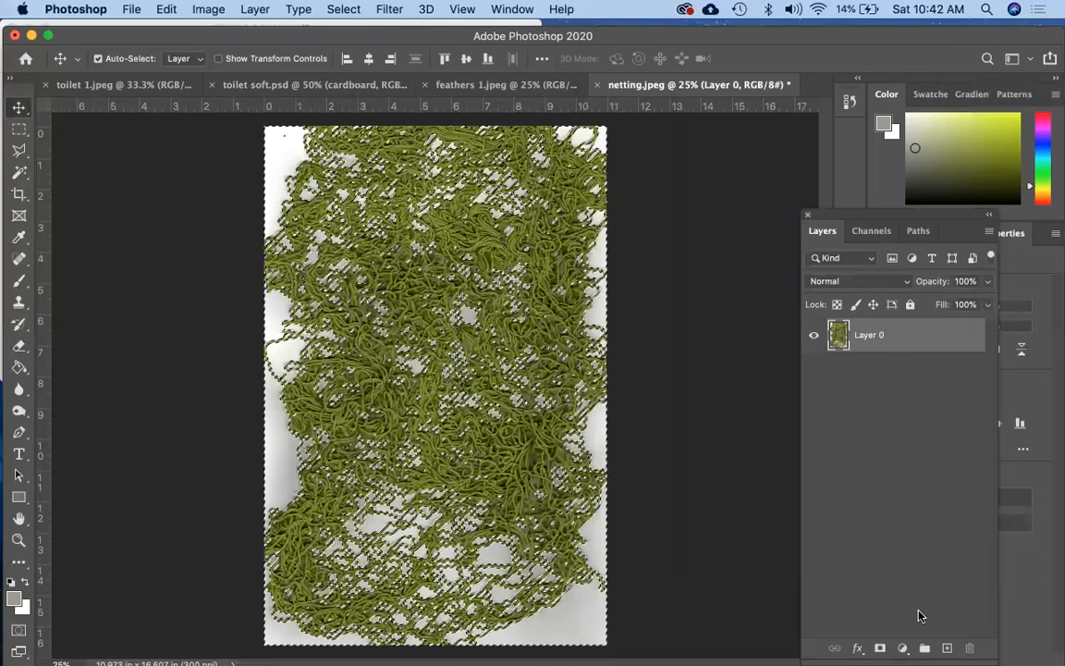
pyautogui.click(882, 646)
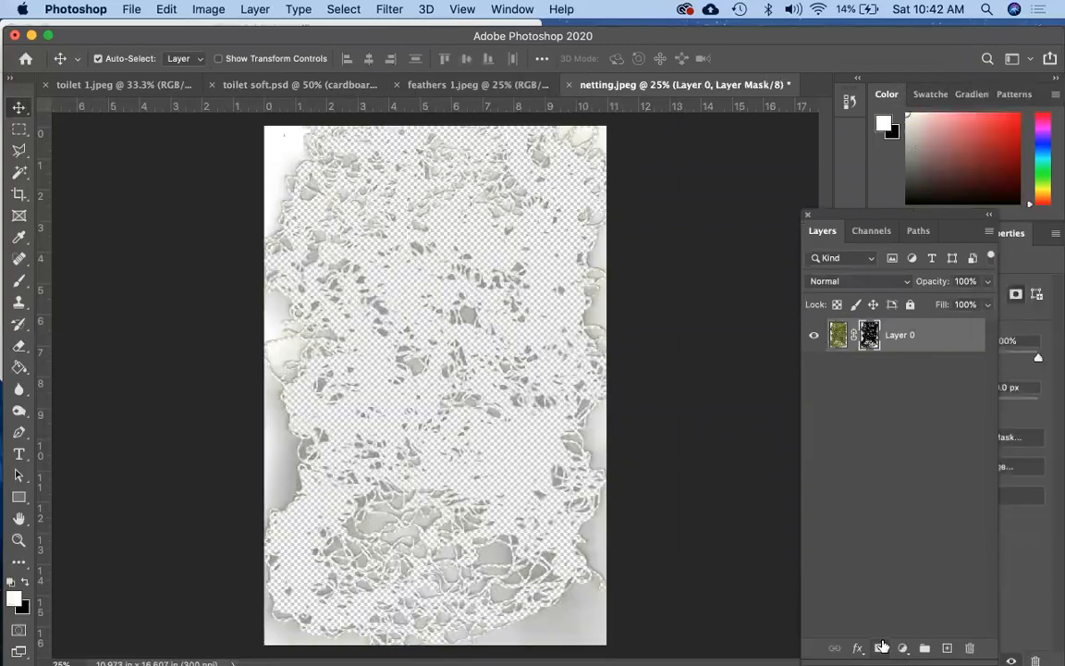
pyautogui.press('super+i')
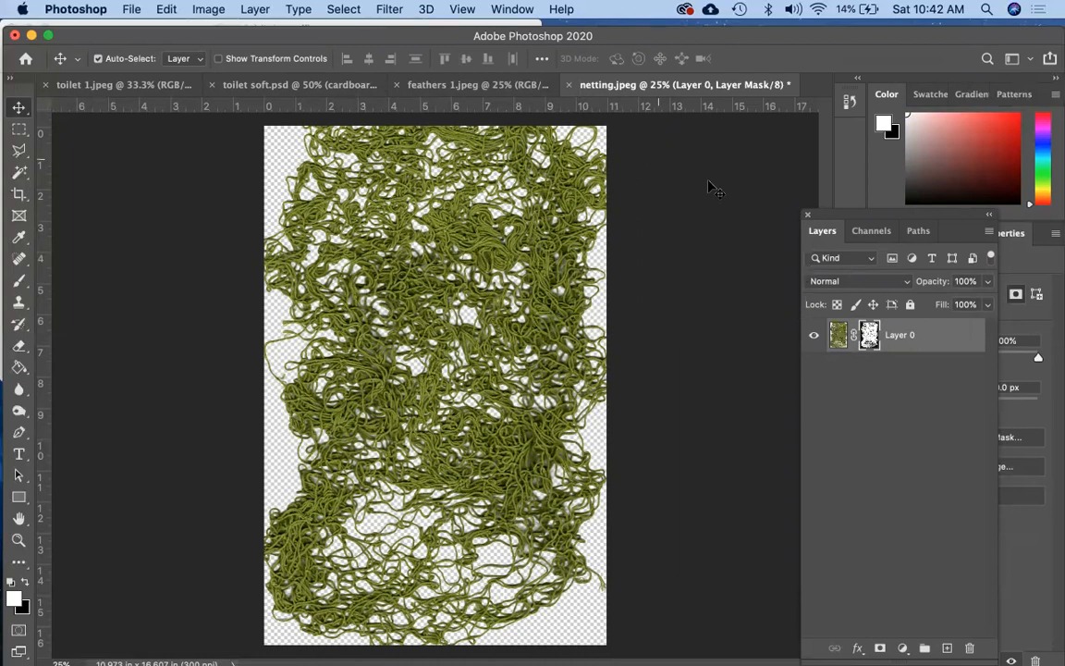
# - Copy the masked netting into toilet soft.psd above the cardboard group, covering the canvas, and show the toilet copy layer
pyautogui.click(839, 337)
pyautogui.moveTo(840, 337); pyautogui.dragTo(400, 355)
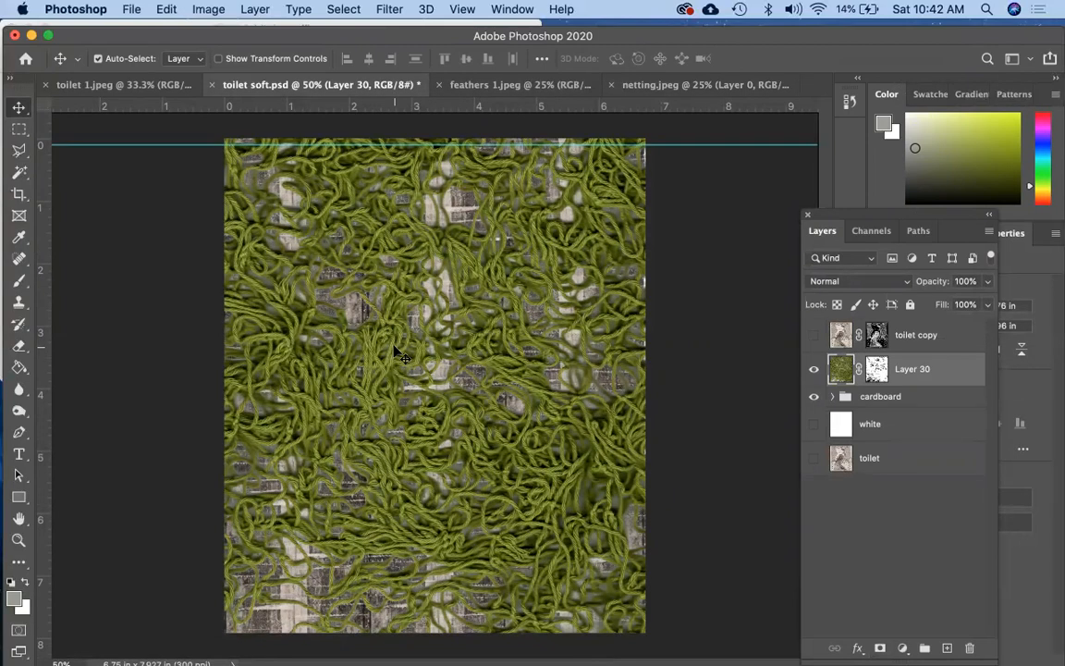
pyautogui.click(813, 336)
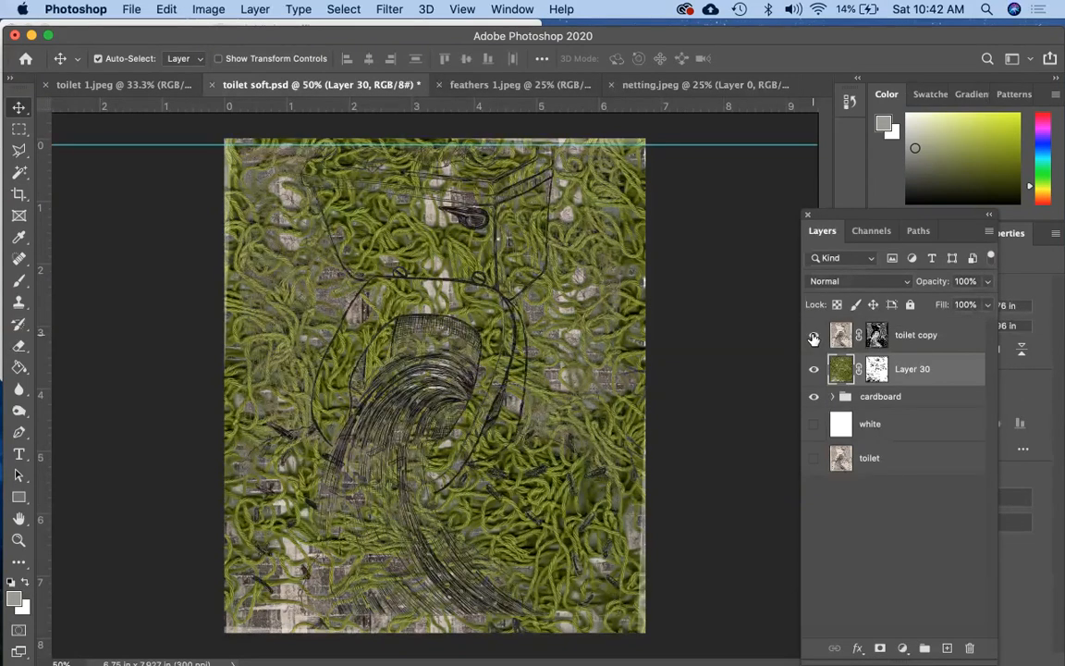
# - Close the netting.jpeg document
pyautogui.click(698, 89)
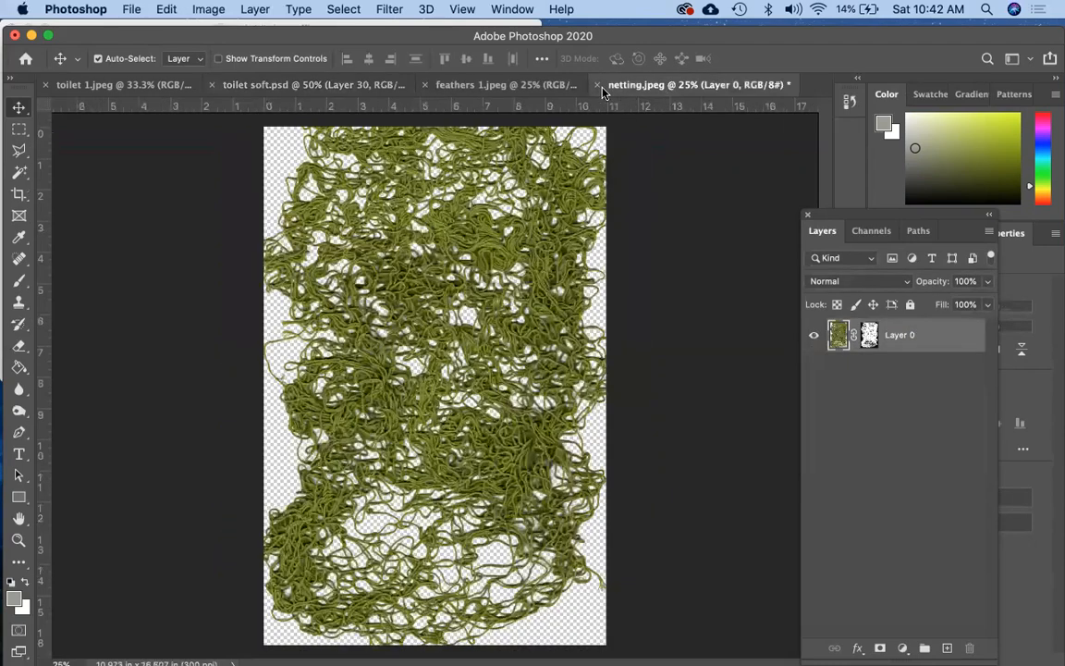
pyautogui.click(598, 84)
pyautogui.click(490, 251)
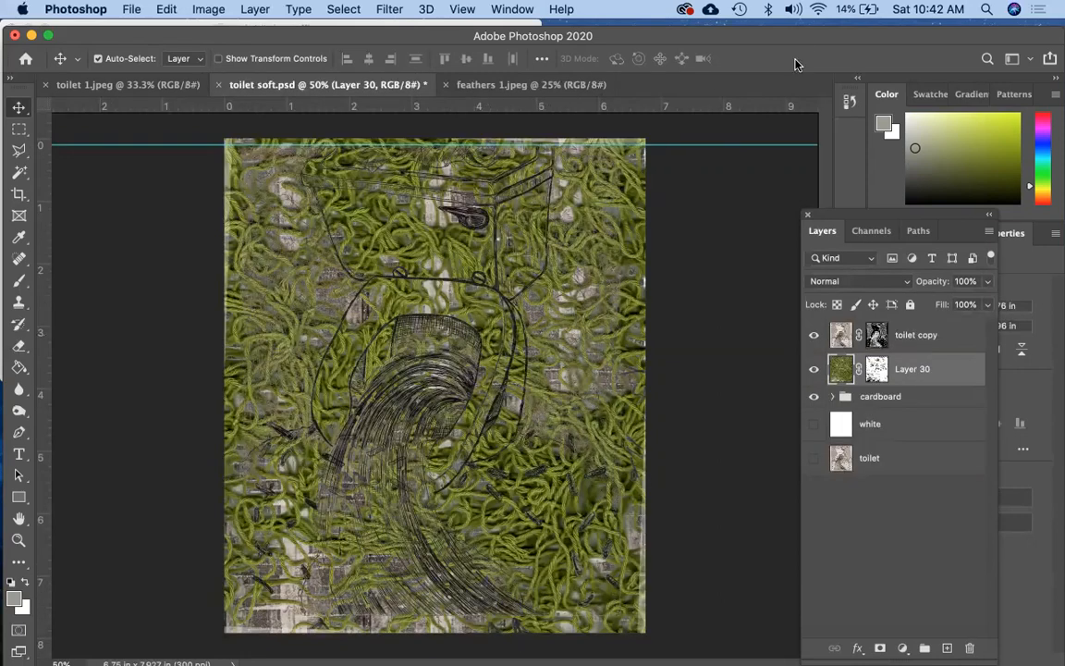
# - Switch to feathers 1.jpeg and select its white background with the Magic Wand at tolerance 15, non-contiguous
pyautogui.moveTo(817, 42); pyautogui.dragTo(817, 127)
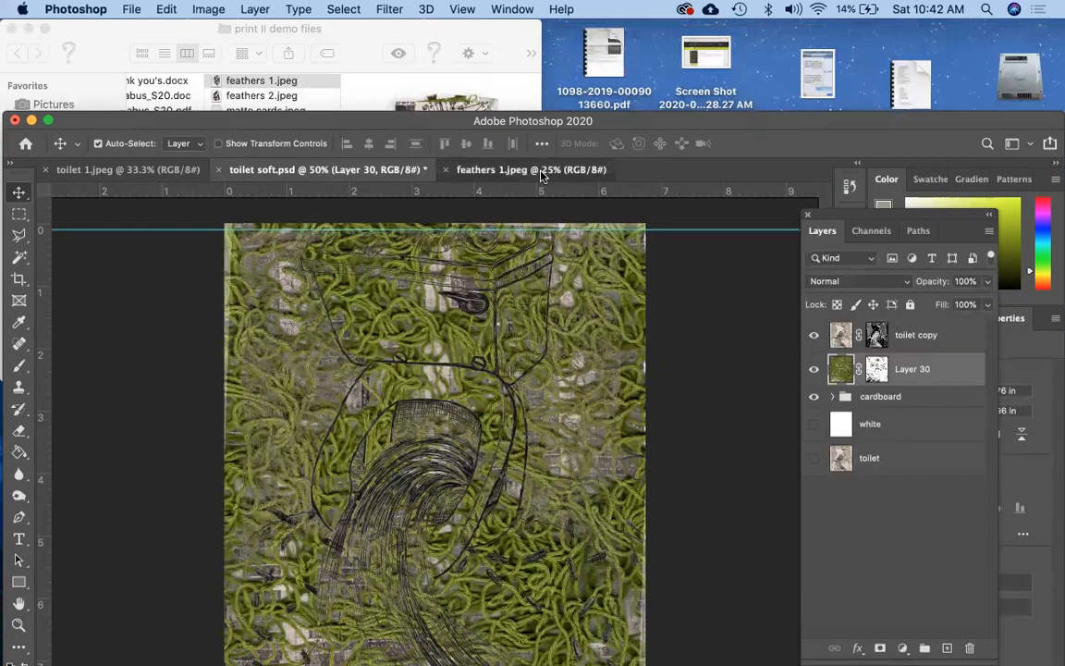
pyautogui.click(453, 172)
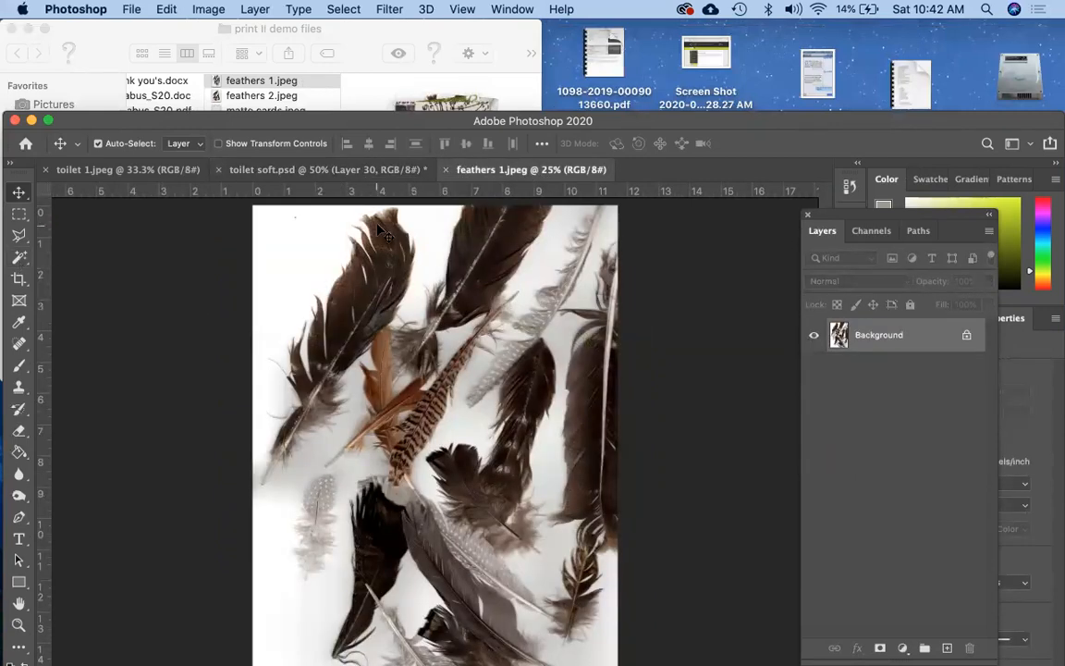
pyautogui.moveTo(343, 121); pyautogui.dragTo(339, 81)
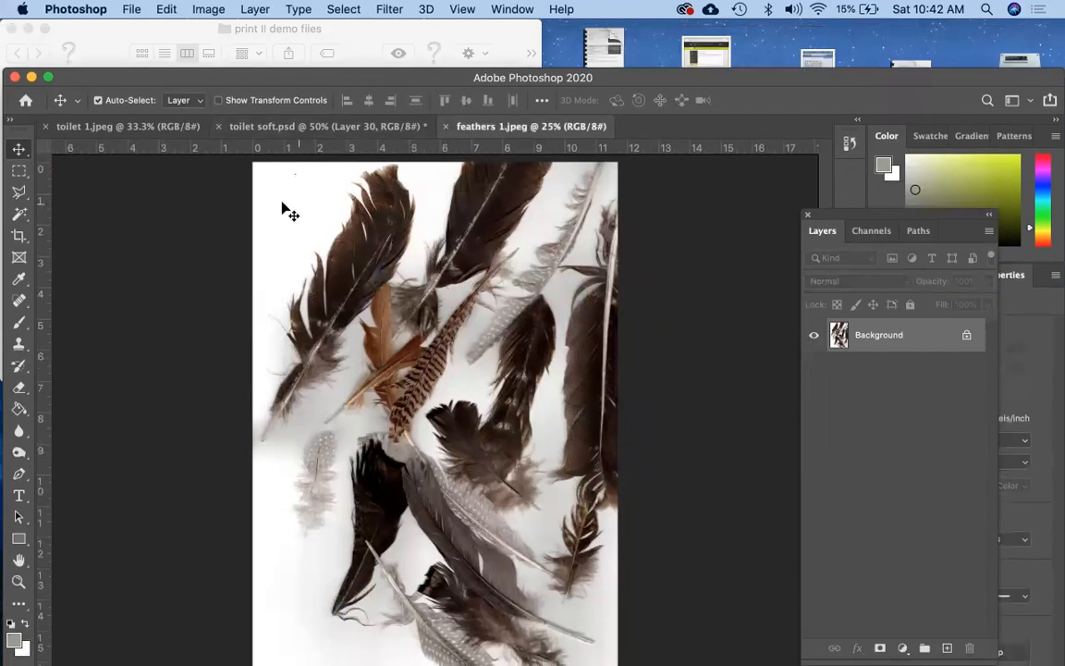
pyautogui.click(17, 215)
pyautogui.click(319, 218)
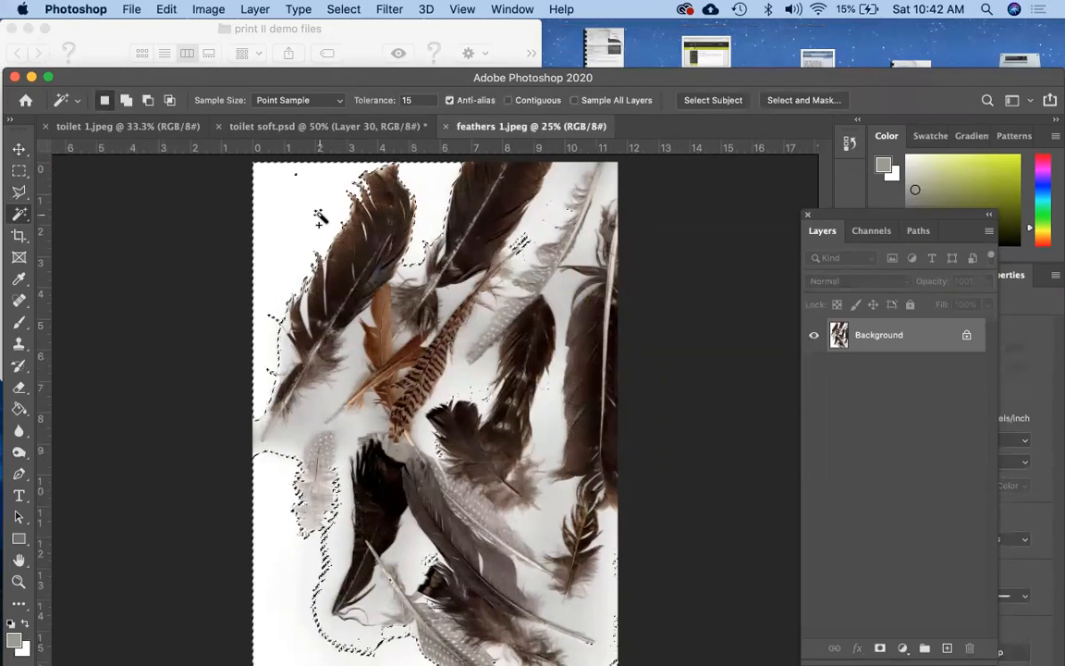
# - Reselect the white and grey background around the feathers with the Magic Wand at tolerance 30 and hide it with a layer mask
pyautogui.moveTo(424, 101); pyautogui.dragTo(352, 101)
pyautogui.write('30')
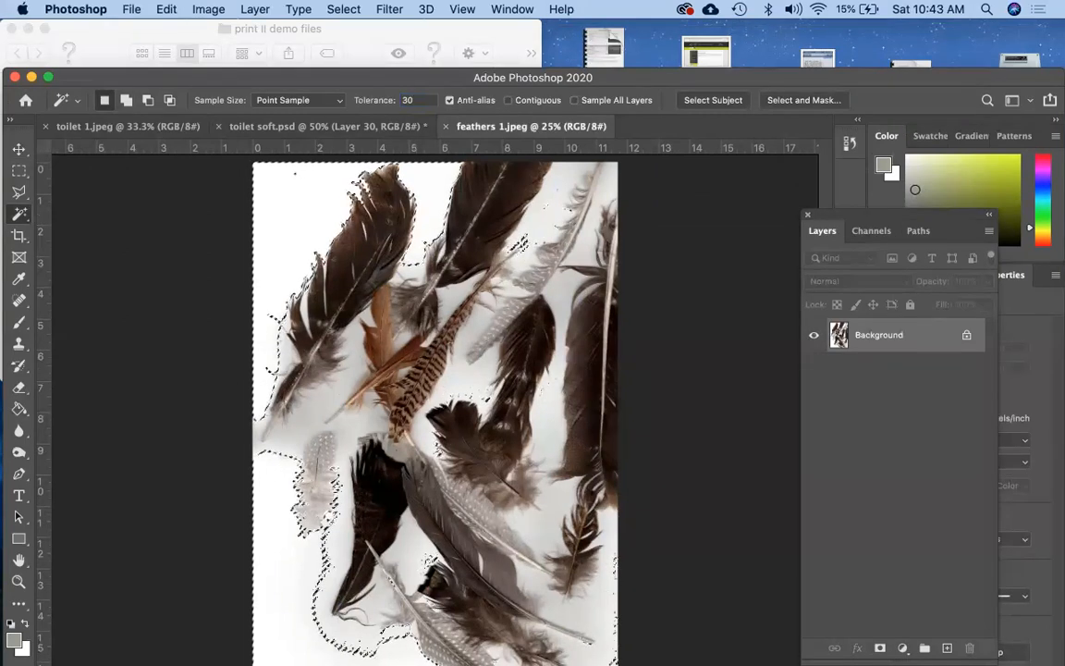
pyautogui.press('super+d')
pyautogui.click(276, 239)
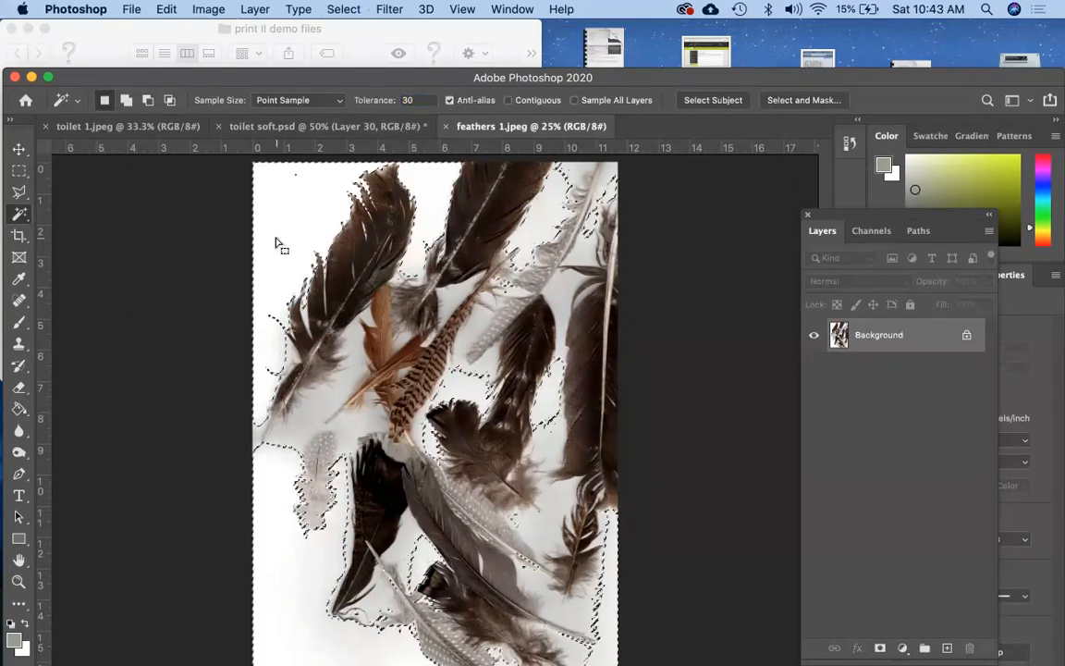
pyautogui.keyDown('shift'); pyautogui.click(312, 413); pyautogui.keyUp('shift')
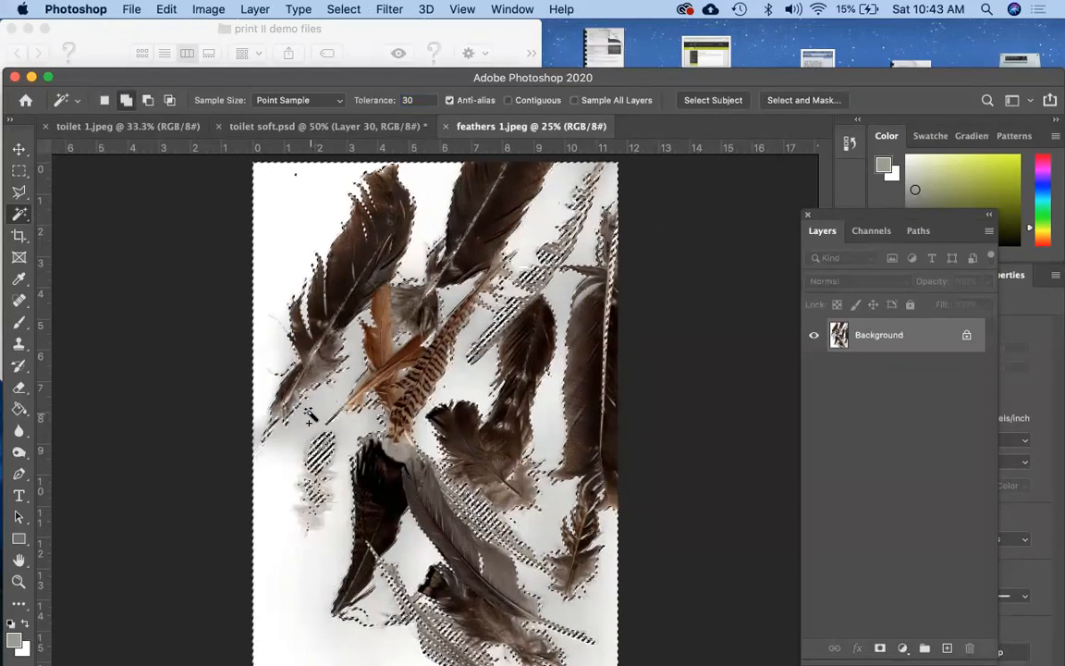
pyautogui.keyDown('shift'); pyautogui.click(563, 615); pyautogui.keyUp('shift')
pyautogui.keyDown('shift'); pyautogui.click(379, 608); pyautogui.keyUp('shift')
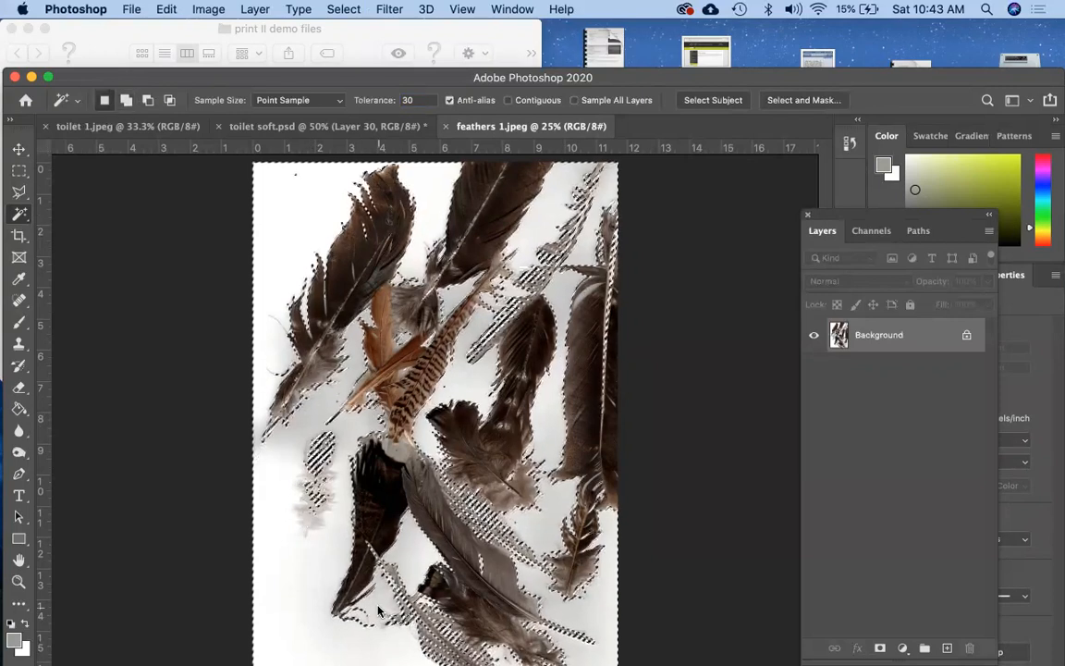
pyautogui.keyDown('alt'); pyautogui.click(880, 648); pyautogui.keyUp('alt')
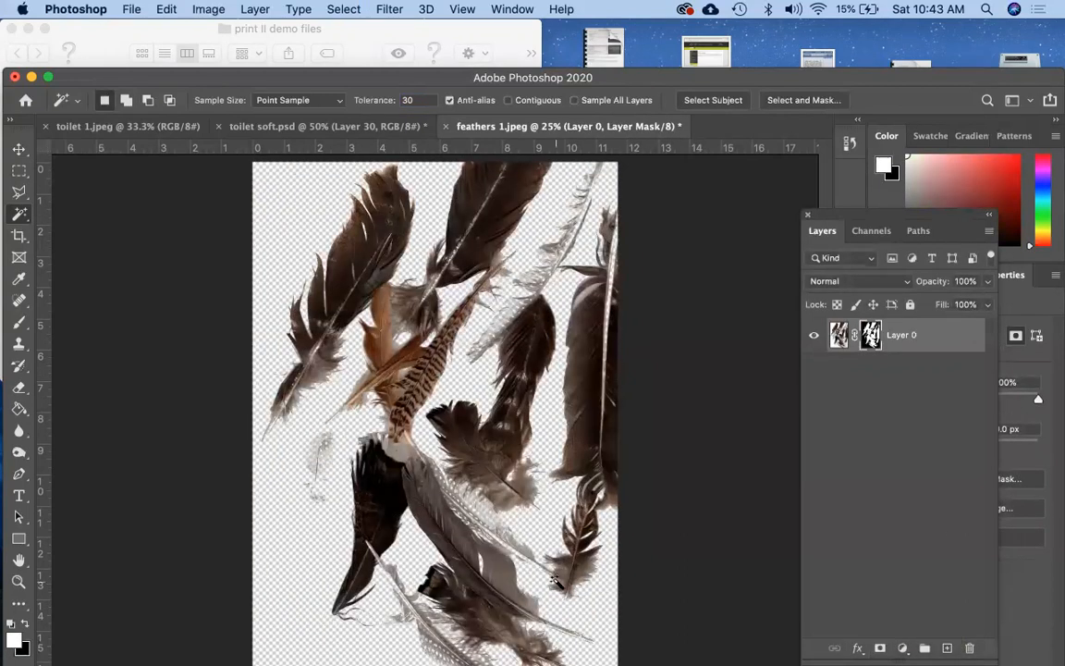
# - Add a new layer beneath the masked feathers and fill it with white using the Paint Bucket
pyautogui.moveTo(459, 84); pyautogui.dragTo(462, 9)
pyautogui.press('super+equal')
pyautogui.press('super+equal')
pyautogui.press('super+equal')
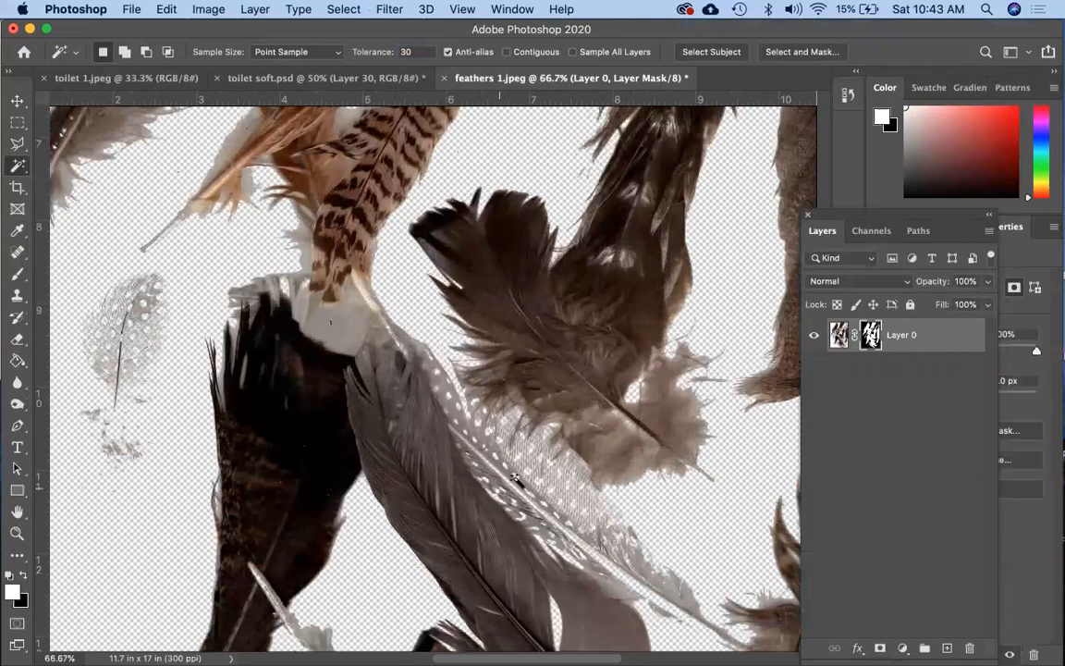
pyautogui.click(947, 648)
pyautogui.moveTo(911, 340); pyautogui.dragTo(906, 375)
pyautogui.click(9, 575)
pyautogui.press('x')
pyautogui.click(17, 362)
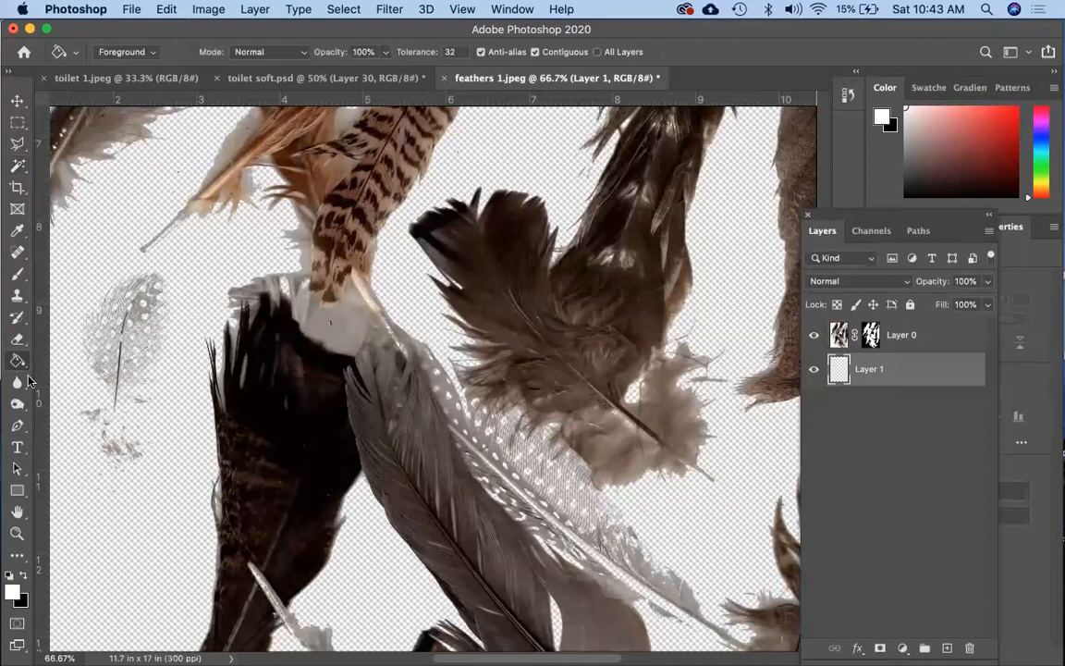
pyautogui.click(111, 565)
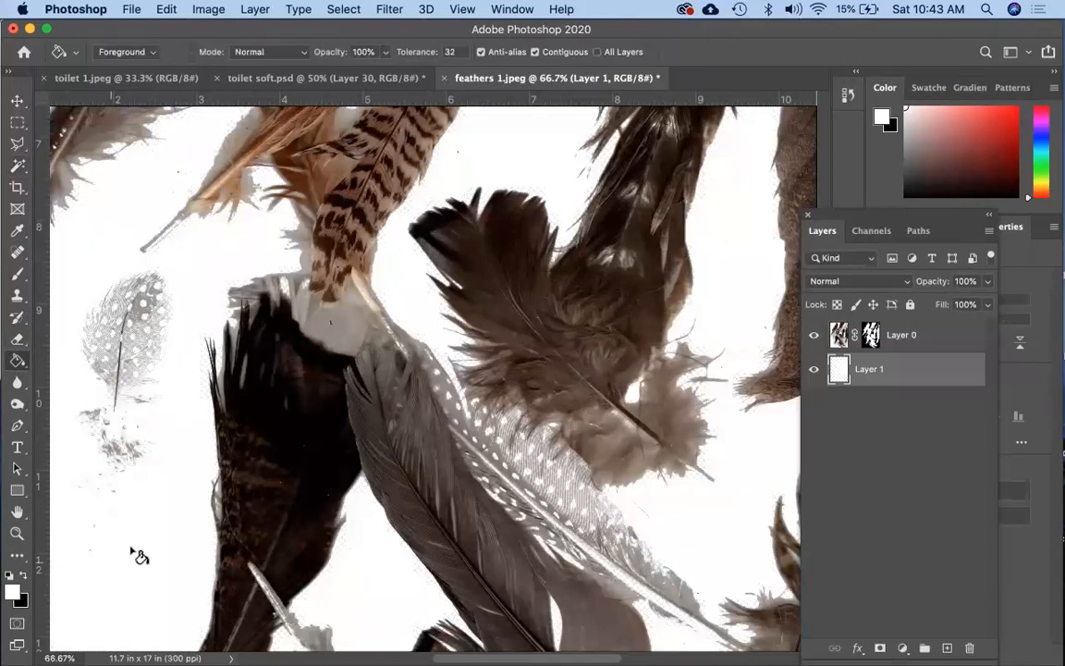
# - Display the feather layer's mask on its own and get a white 60 px Soft Round brush ready for painting
pyautogui.keyDown('alt'); pyautogui.click(871, 335); pyautogui.keyUp('alt')
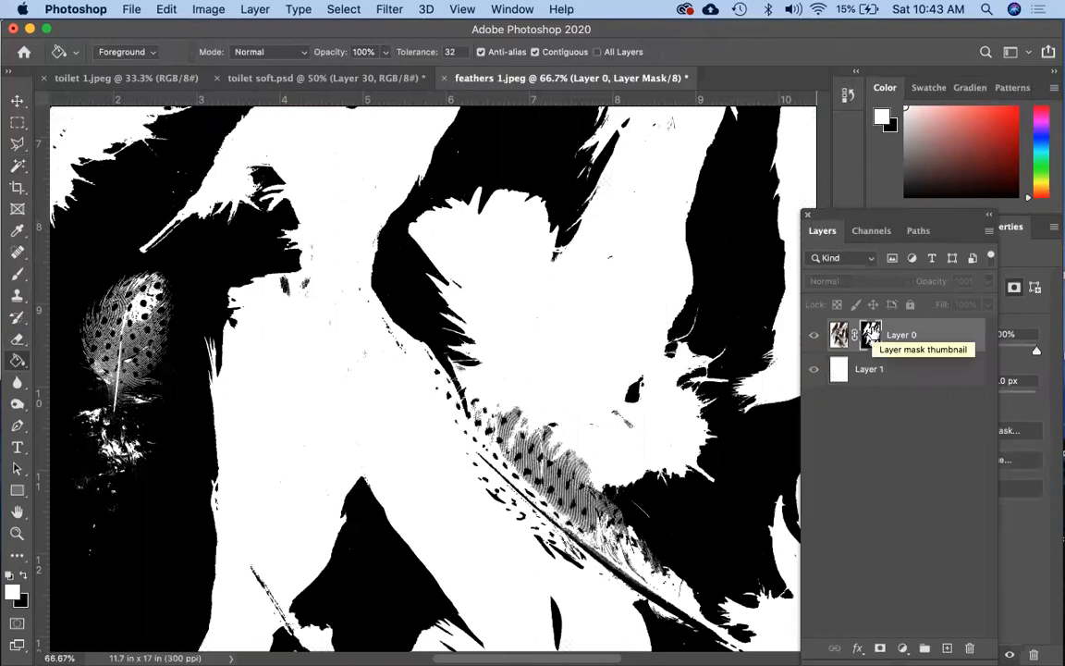
pyautogui.keyDown('alt'); pyautogui.click(871, 334); pyautogui.keyUp('alt')
pyautogui.keyDown('alt'); pyautogui.click(871, 335); pyautogui.keyUp('alt')
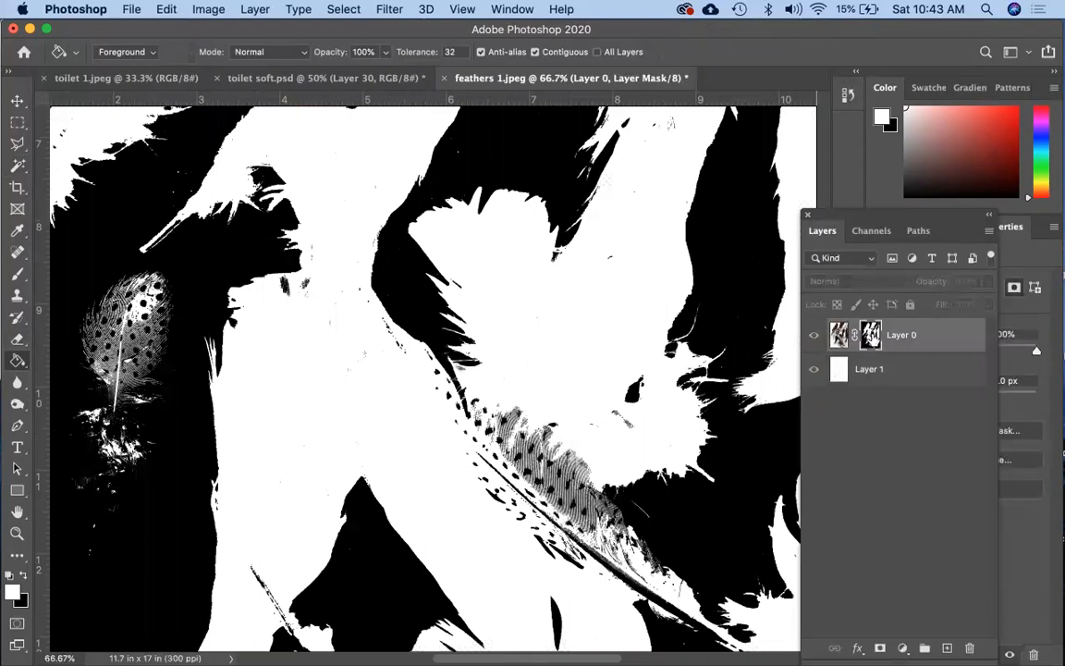
pyautogui.press('b')
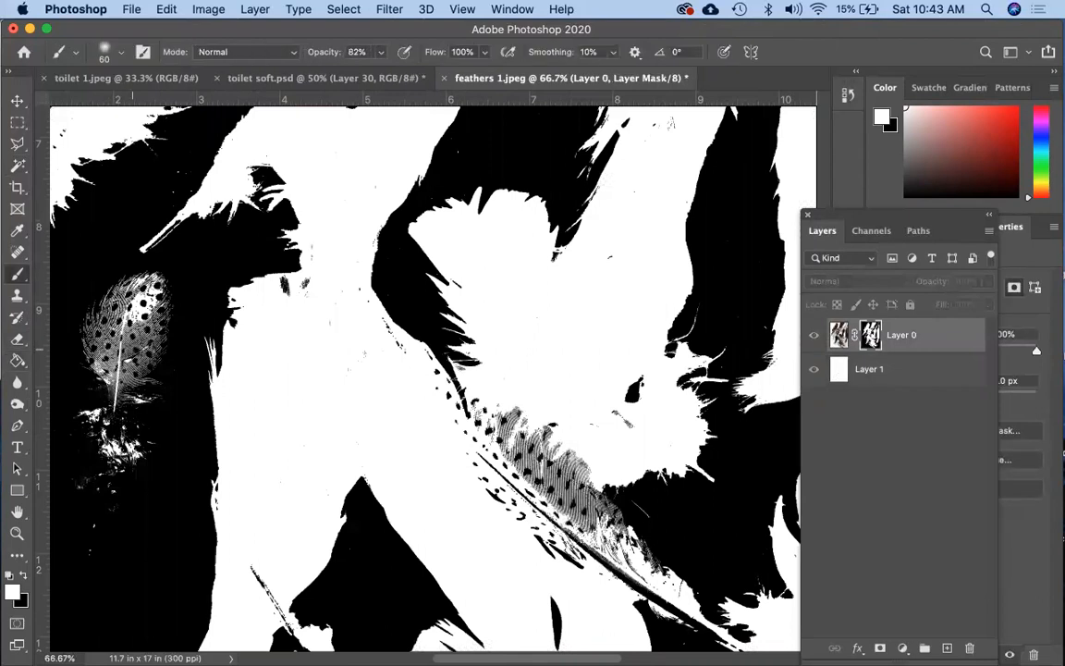
pyautogui.click(12, 591)
pyautogui.click(722, 214)
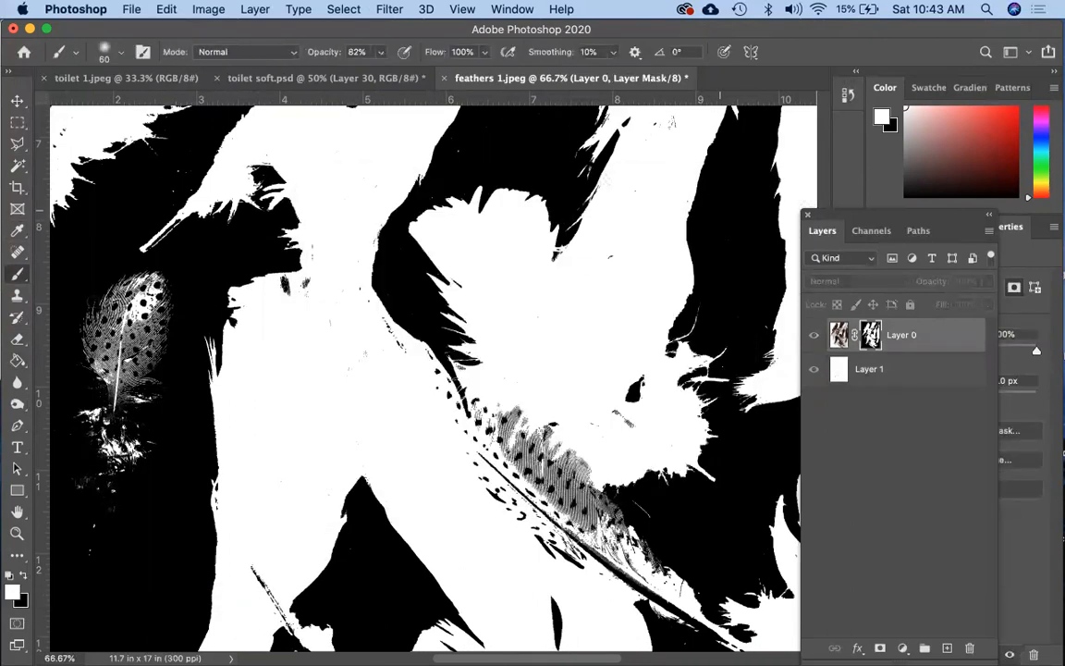
pyautogui.click(73, 54)
pyautogui.click(74, 53)
pyautogui.click(126, 49)
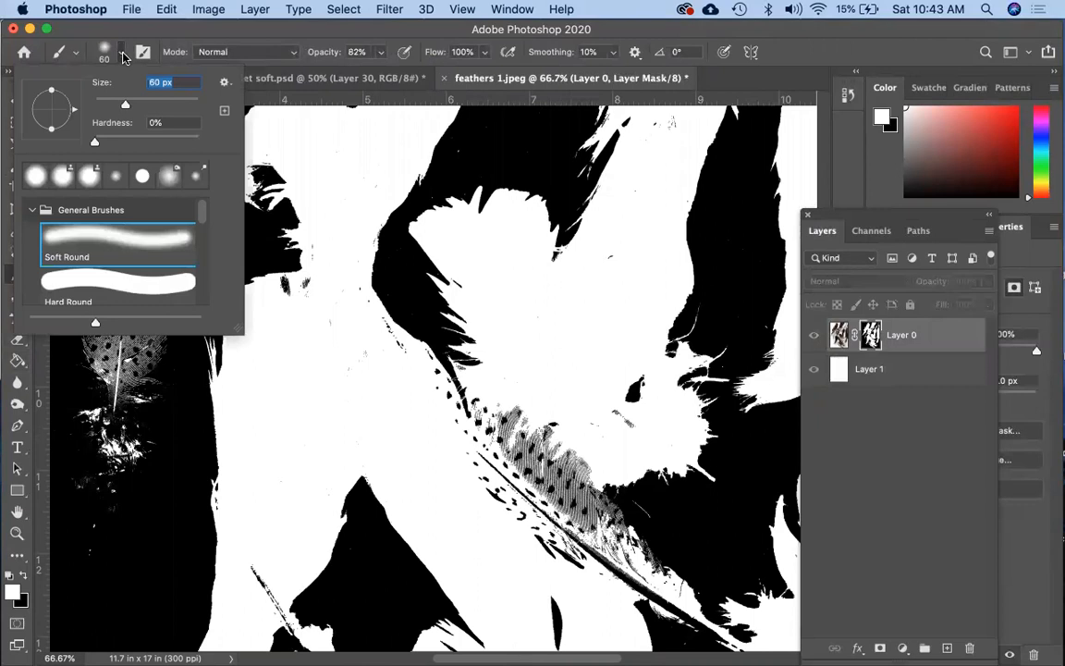
pyautogui.click(123, 53)
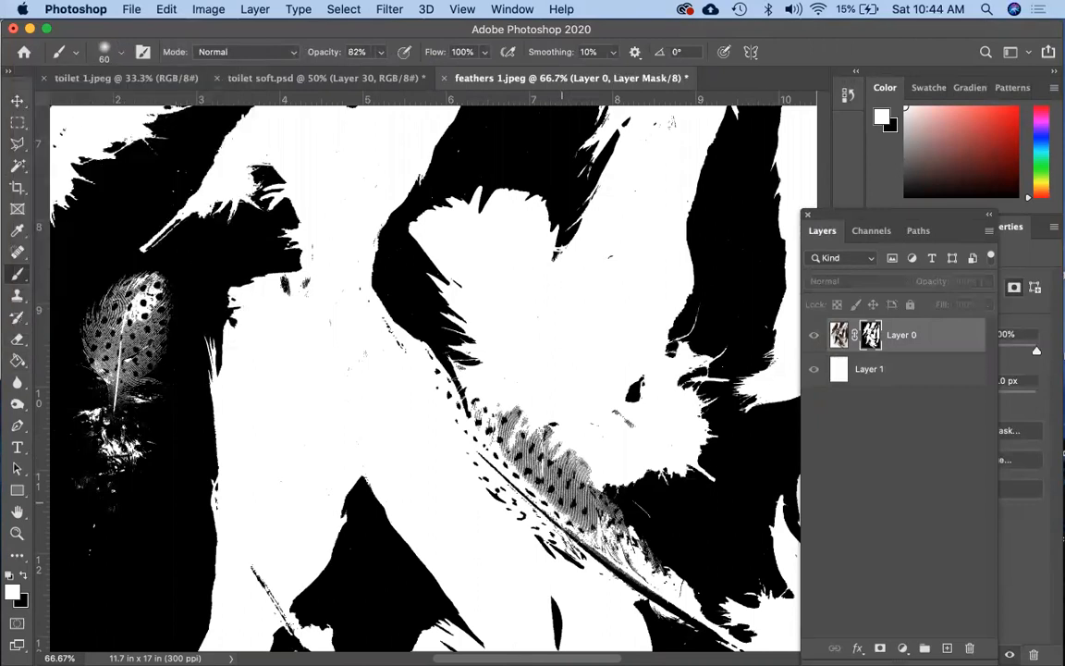
# - Set the brush opacity to 100%, paint white over the speckled area of the central spotted feather's mask, and return to the image view
pyautogui.click(378, 56)
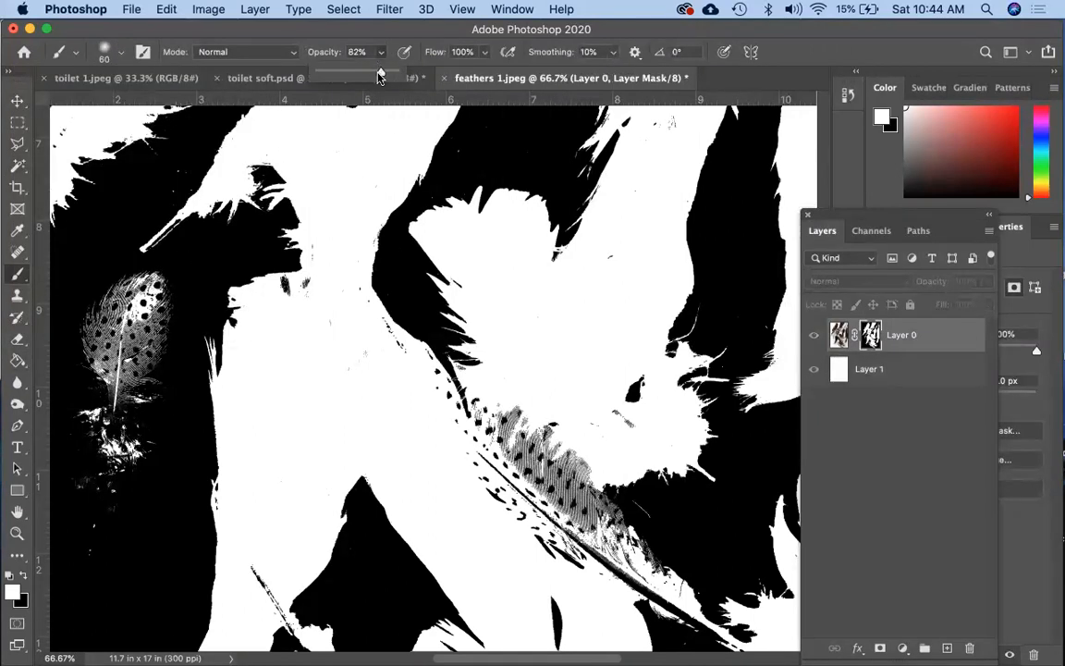
pyautogui.moveTo(378, 76); pyautogui.dragTo(403, 76)
pyautogui.click(380, 53)
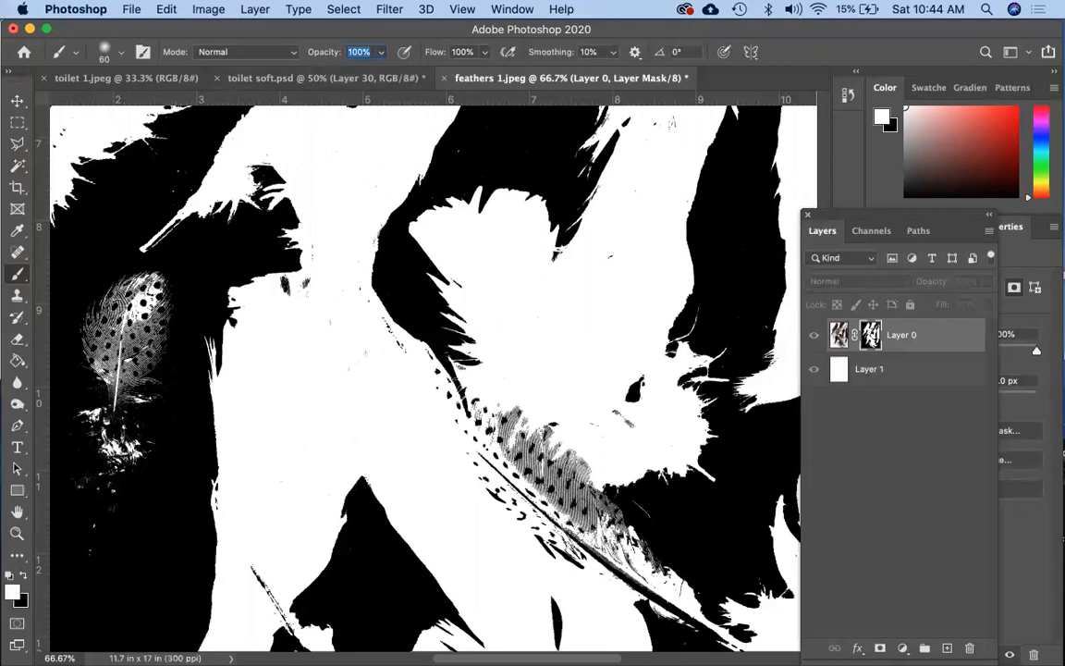
pyautogui.moveTo(577, 506)
pyautogui.mouseDown()
pyautogui.moveTo(596, 536)
pyautogui.moveTo(580, 526)
pyautogui.moveTo(636, 564)
pyautogui.moveTo(599, 526)
pyautogui.moveTo(626, 546)
pyautogui.mouseUp()
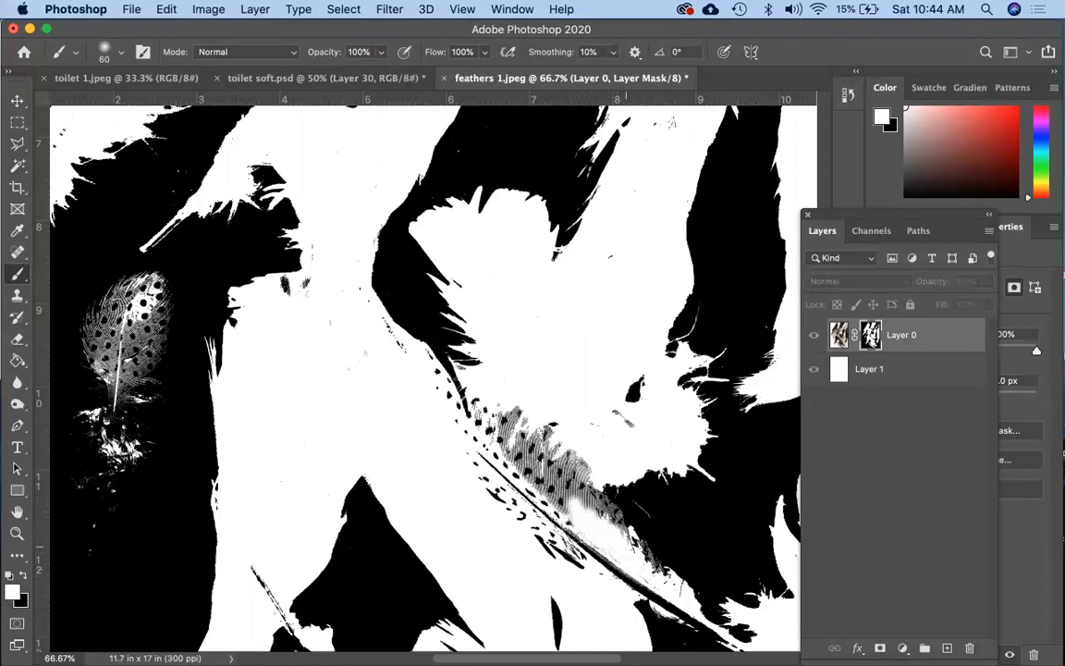
pyautogui.keyDown('alt'); pyautogui.click(870, 339); pyautogui.keyUp('alt')
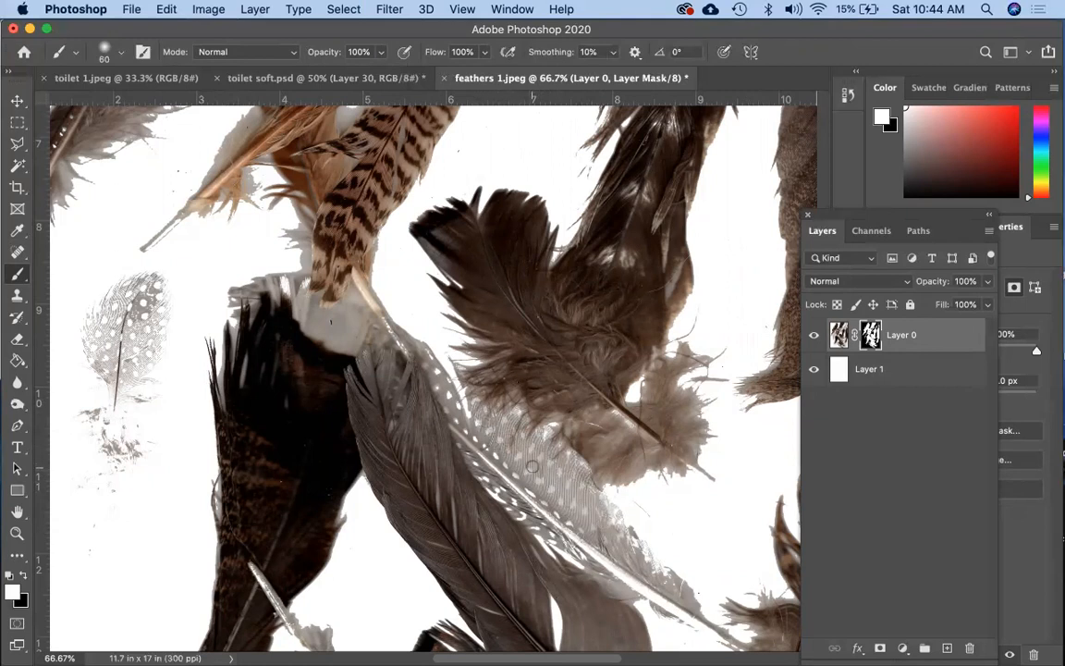
# - Set the brush smoothing to 0% and dab white on the mask over the central spotted feather
pyautogui.click(611, 53)
pyautogui.moveTo(611, 74); pyautogui.dragTo(566, 172)
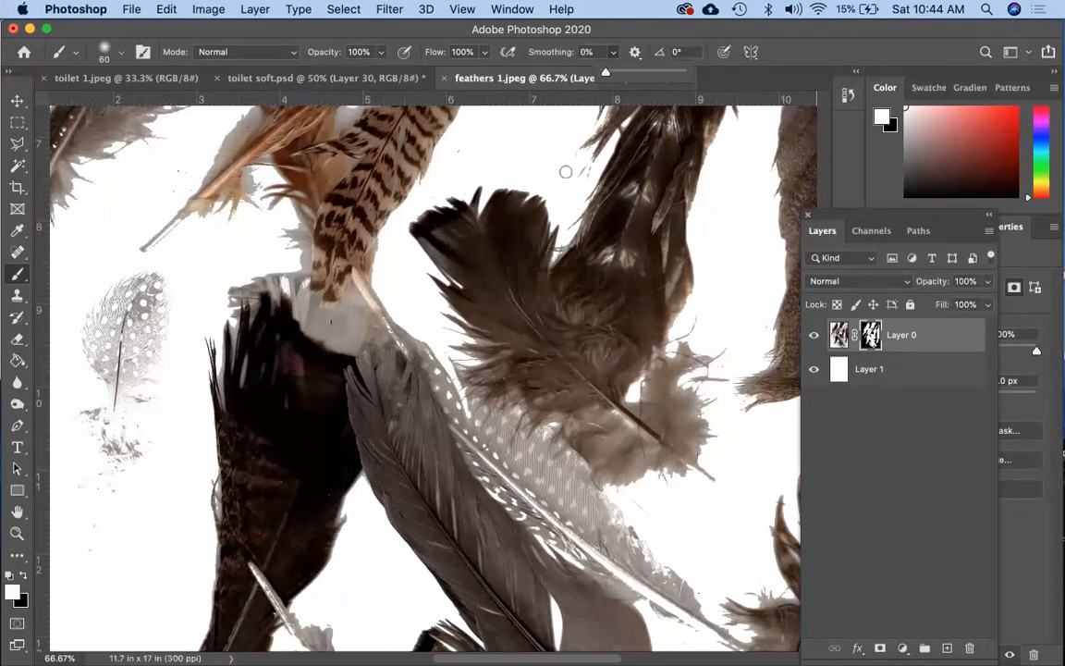
pyautogui.click(552, 483)
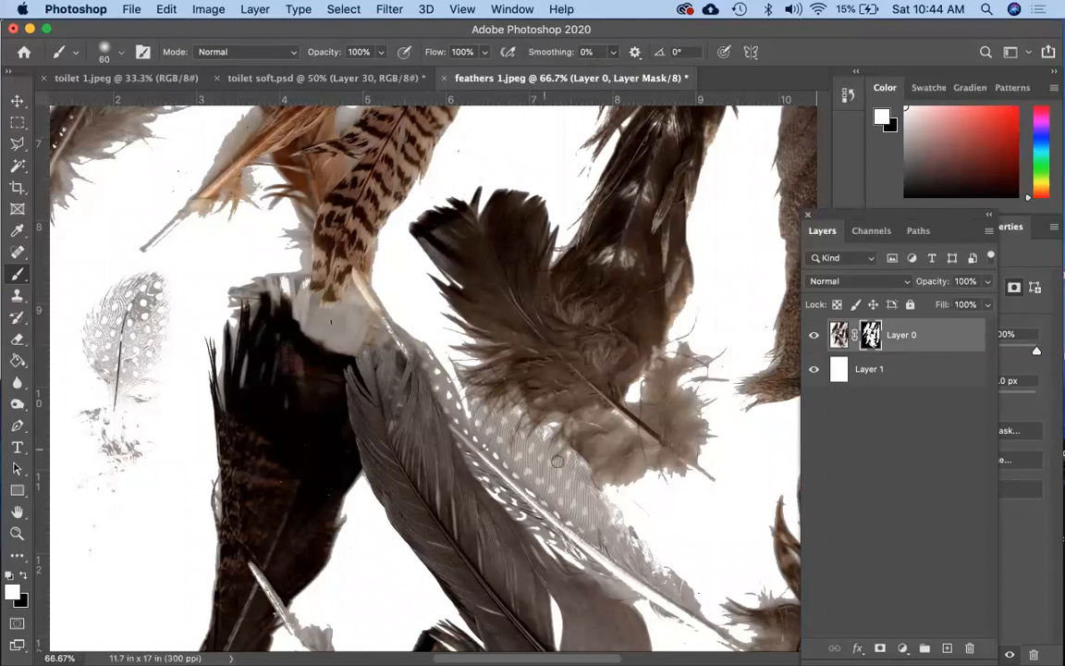
# - Try to restore the small spotted feather by painting white on the mask over it
pyautogui.moveTo(135, 332)
pyautogui.mouseDown()
pyautogui.moveTo(125, 372)
pyautogui.moveTo(143, 350)
pyautogui.moveTo(141, 327)
pyautogui.moveTo(130, 370)
pyautogui.moveTo(151, 347)
pyautogui.moveTo(141, 356)
pyautogui.moveTo(157, 301)
pyautogui.moveTo(139, 358)
pyautogui.moveTo(139, 293)
pyautogui.moveTo(123, 319)
pyautogui.moveTo(121, 300)
pyautogui.moveTo(114, 324)
pyautogui.moveTo(127, 293)
pyautogui.mouseUp()
pyautogui.moveTo(125, 343); pyautogui.dragTo(120, 370)
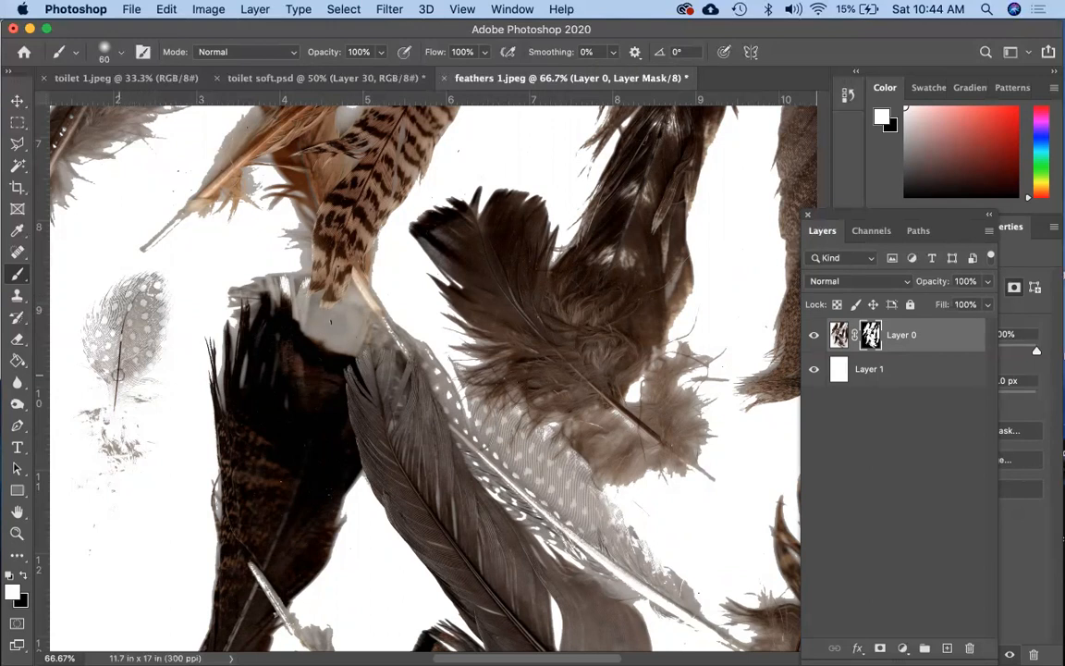
pyautogui.press('super+z')
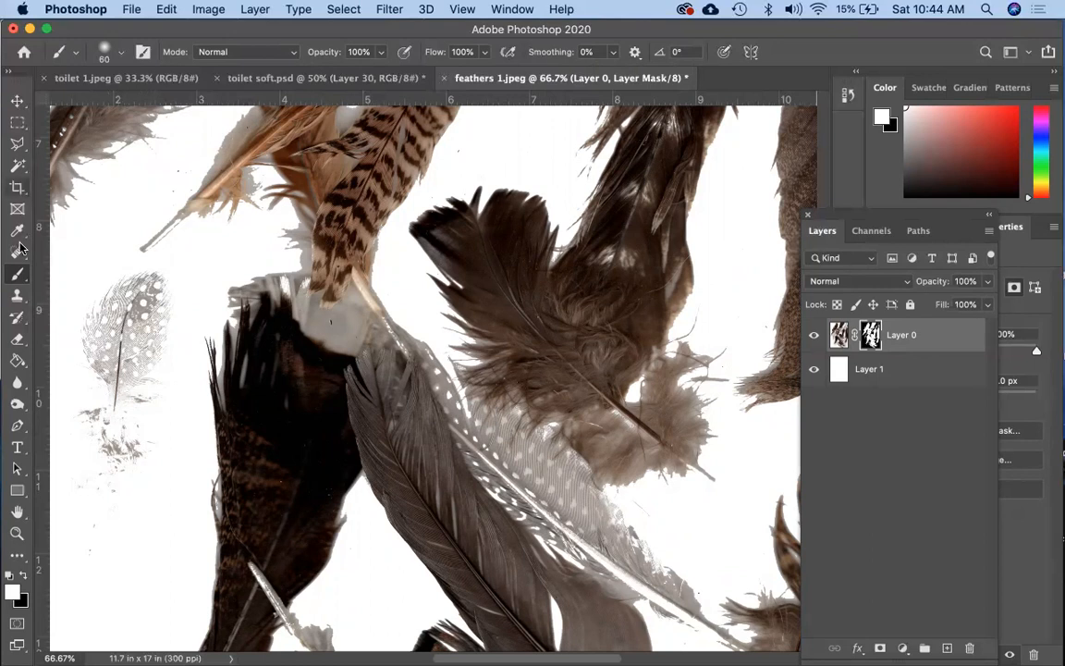
# - Paint black on the mask to hide the leftover specks below the small spotted feather
pyautogui.click(25, 574)
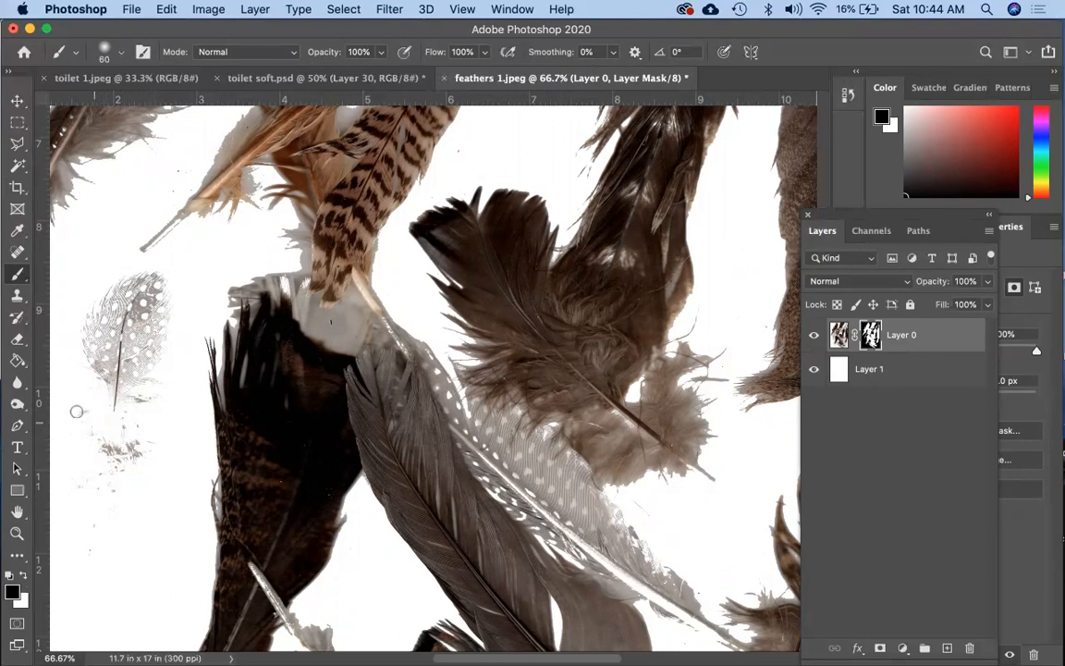
pyautogui.moveTo(106, 451)
pyautogui.mouseDown()
pyautogui.moveTo(141, 426)
pyautogui.moveTo(142, 463)
pyautogui.moveTo(121, 478)
pyautogui.moveTo(96, 458)
pyautogui.moveTo(110, 454)
pyautogui.moveTo(100, 485)
pyautogui.mouseUp()
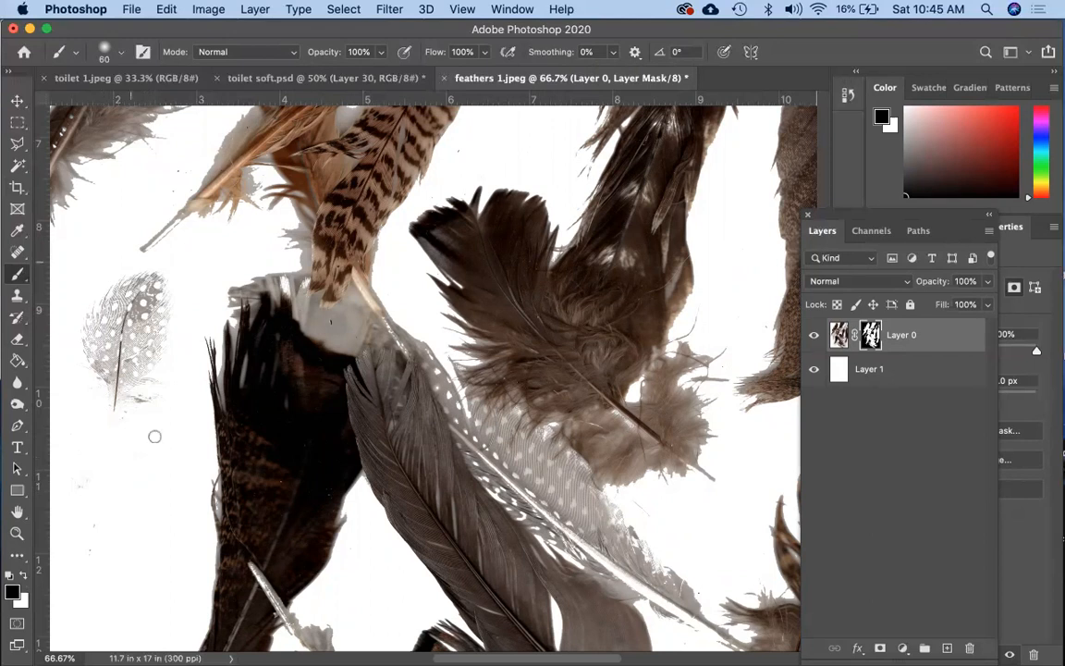
# - Outline the small spotted feather with the Polygonal Lasso while the layer mask is active
pyautogui.click(16, 143)
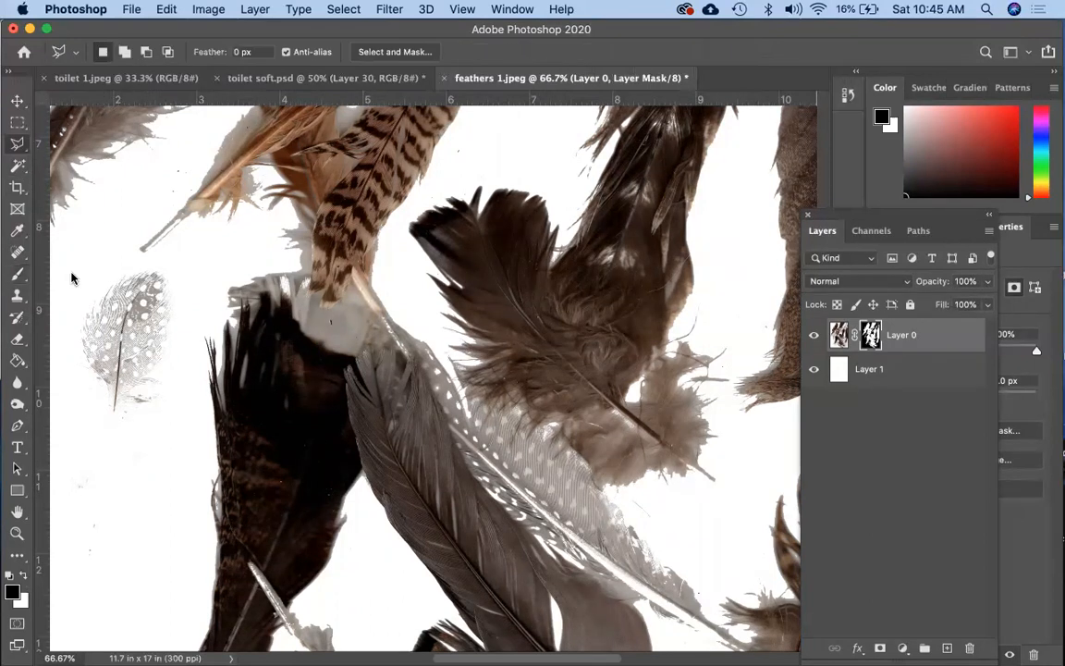
pyautogui.click(66, 303)
pyautogui.click(74, 392)
pyautogui.click(120, 445)
pyautogui.click(163, 407)
pyautogui.click(203, 249)
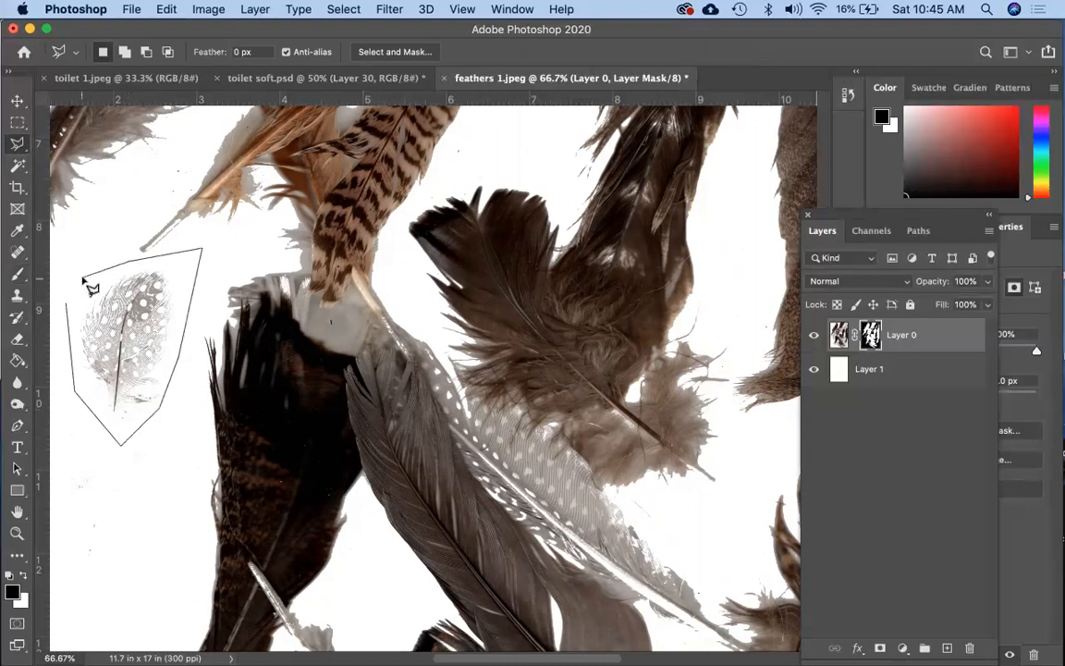
pyautogui.doubleClick(83, 278)
pyautogui.hscroll(-3, 178, 416)
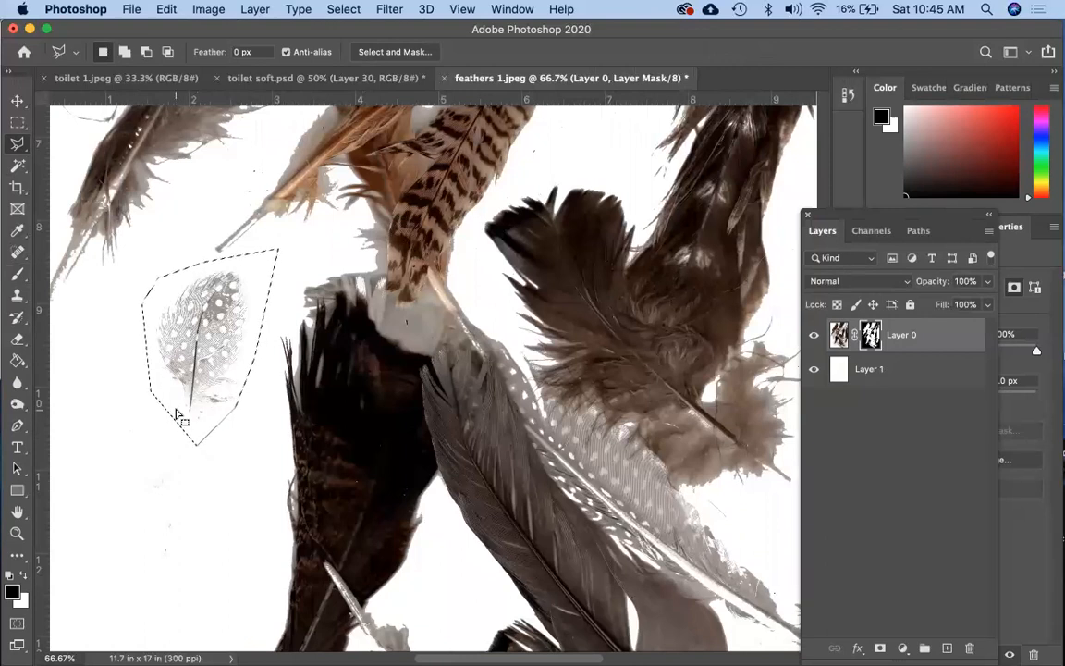
pyautogui.scroll(5, 278, 356)
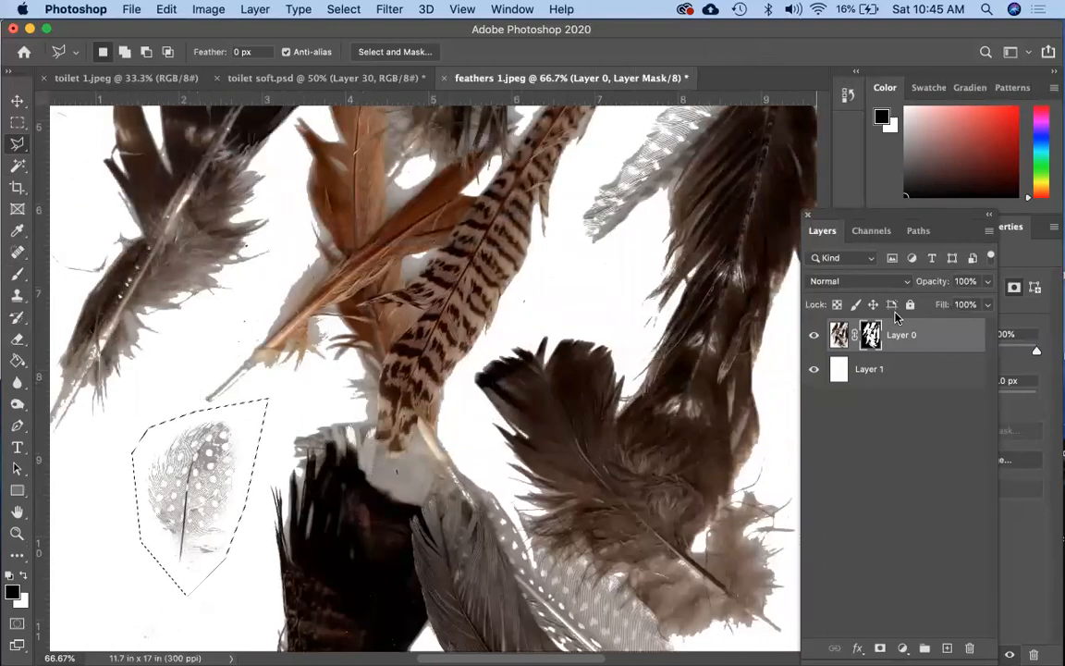
# - Try to clear the layer mask inside the selection around the small spotted feather
pyautogui.click(842, 337)
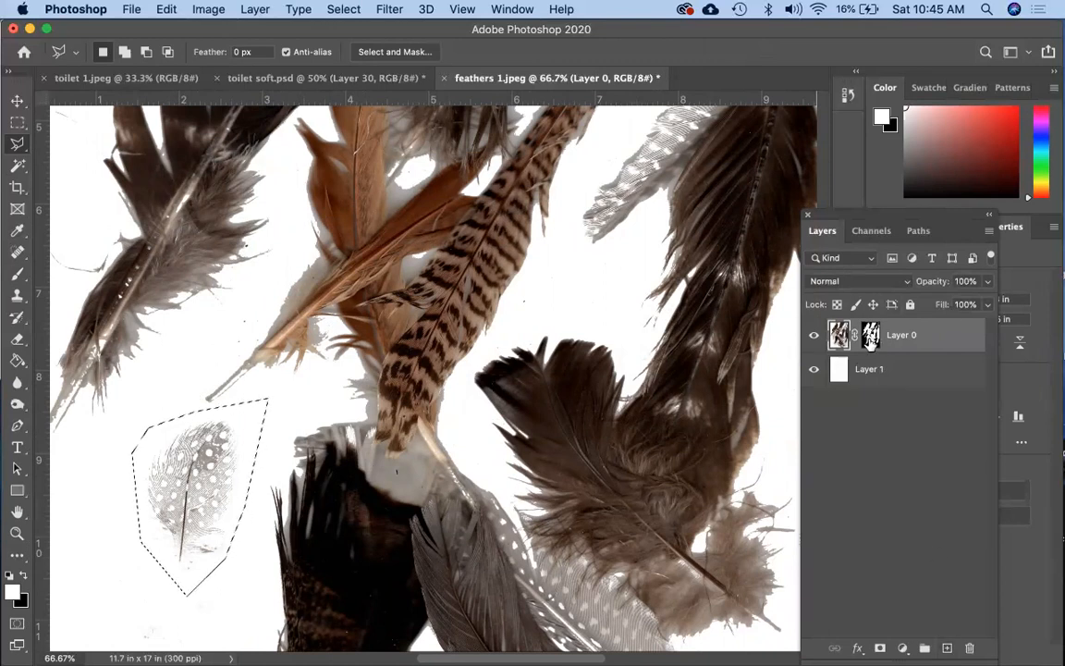
pyautogui.click(870, 338)
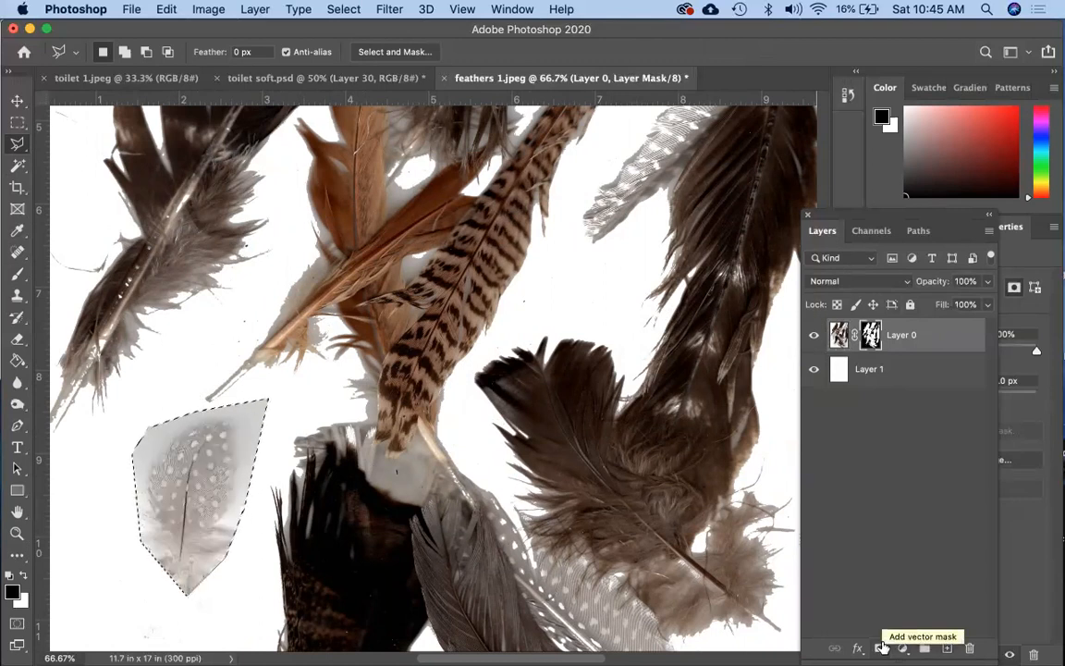
pyautogui.press('super+z')
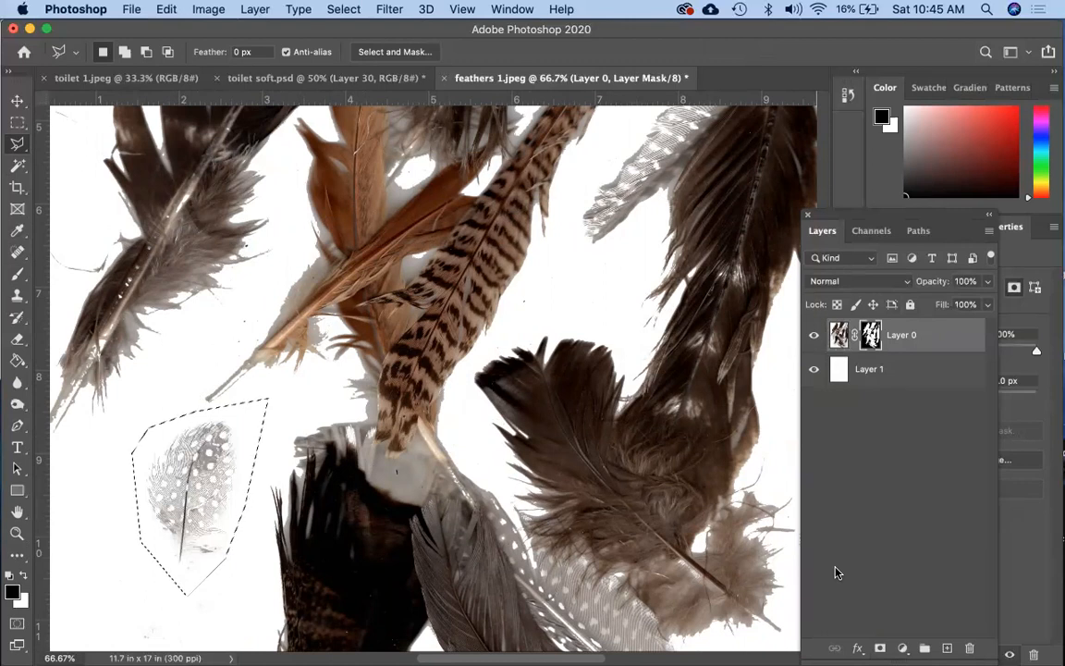
# - Remove the feather layer's mask by applying it permanently to the layer
pyautogui.click(969, 648)
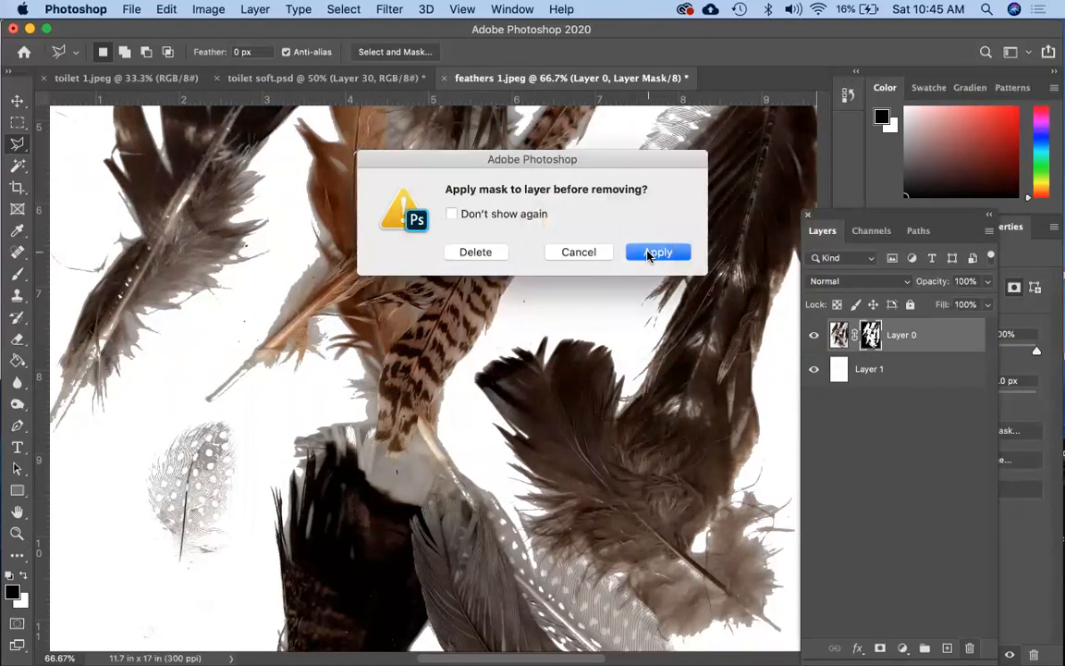
pyautogui.click(649, 255)
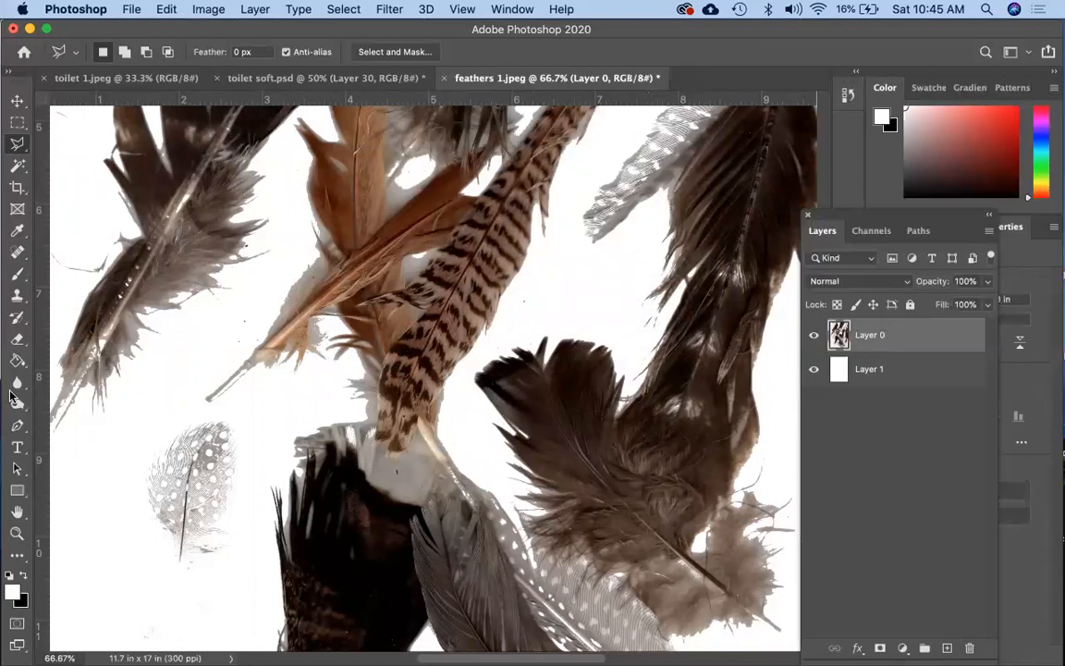
# - Select the small spotted feather with the Polygonal Lasso and copy it into toilet soft.psd as a new layer above the netting
pyautogui.click(128, 446)
pyautogui.click(134, 581)
pyautogui.click(180, 612)
pyautogui.click(237, 566)
pyautogui.click(247, 434)
pyautogui.click(239, 416)
pyautogui.click(159, 421)
pyautogui.click(132, 445)
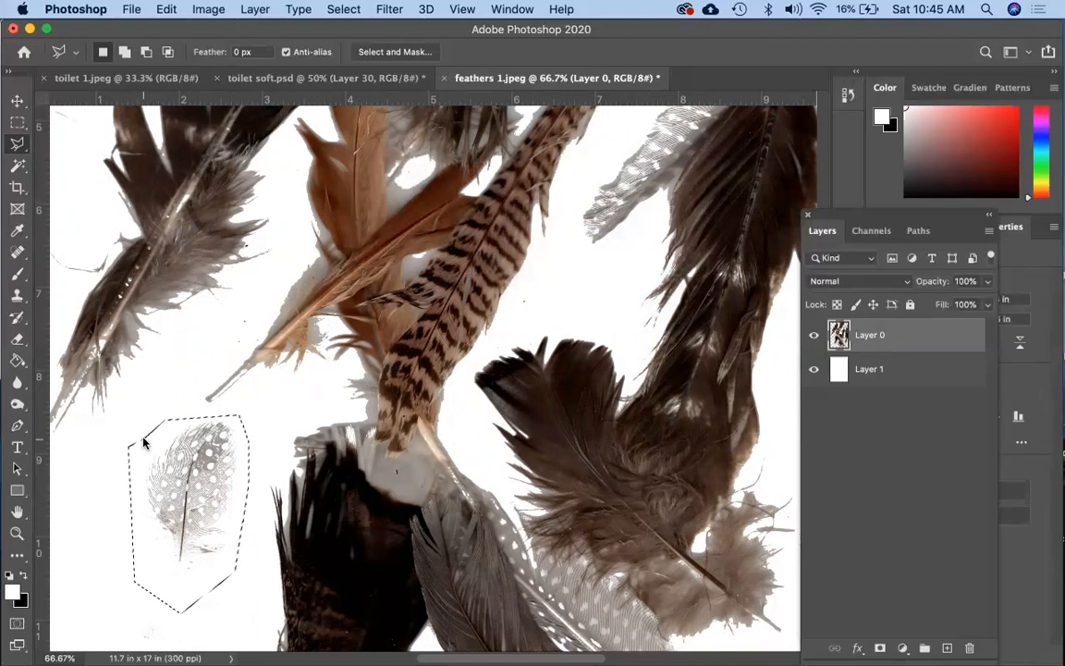
pyautogui.click(281, 82)
pyautogui.press('super+v')
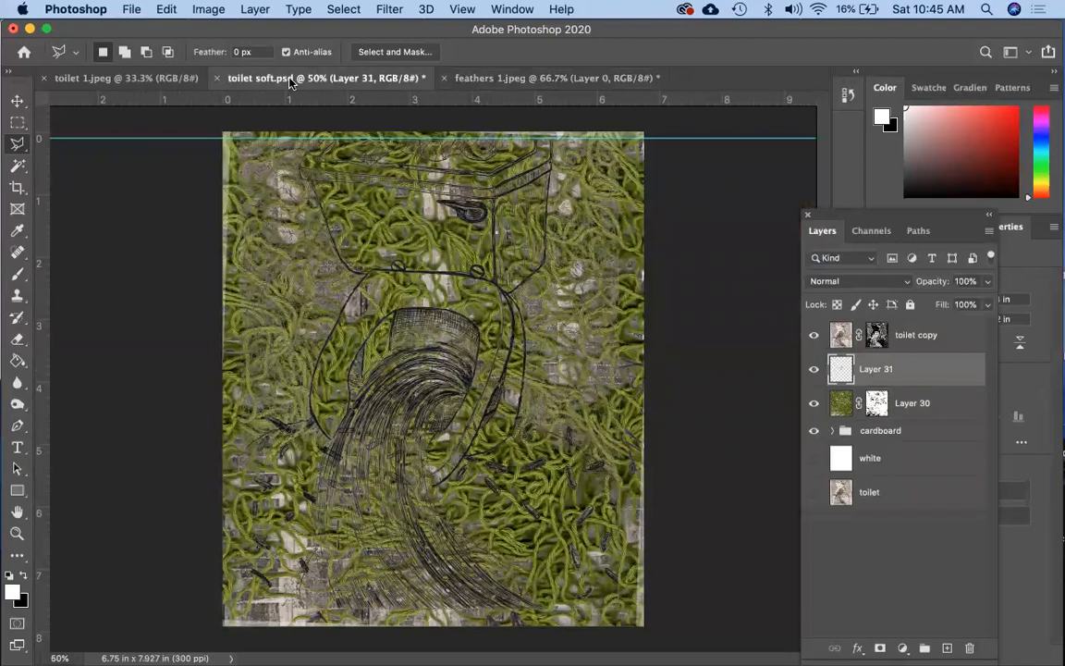
# - Hide the toilet copy, netting and cardboard layers, and rename the spotted feather's layer as feather
pyautogui.click(813, 334)
pyautogui.click(813, 403)
pyautogui.click(813, 430)
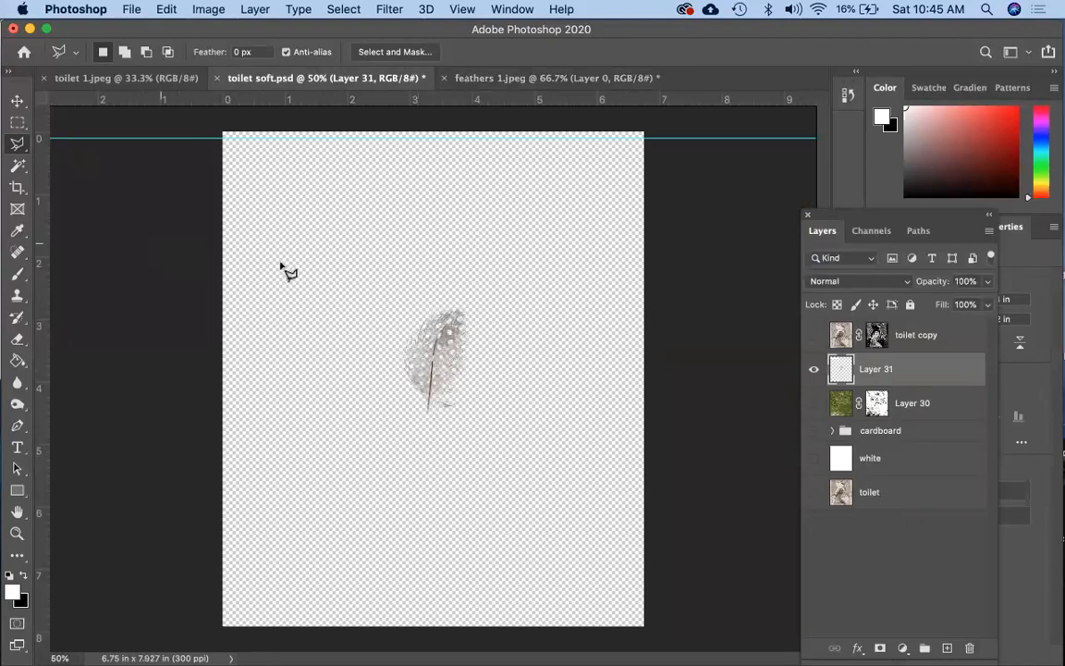
pyautogui.doubleClick(876, 369)
pyautogui.write('feather')
pyautogui.press('Return')
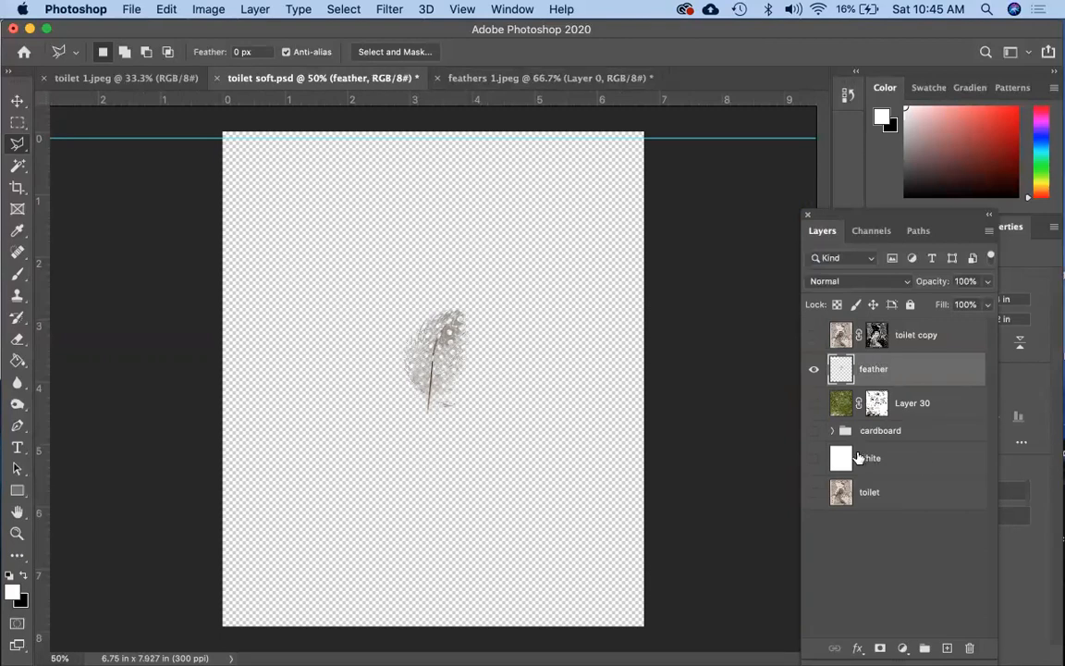
# - Rename the green netting's layer as netting
pyautogui.doubleClick(915, 403)
pyautogui.write('netting')
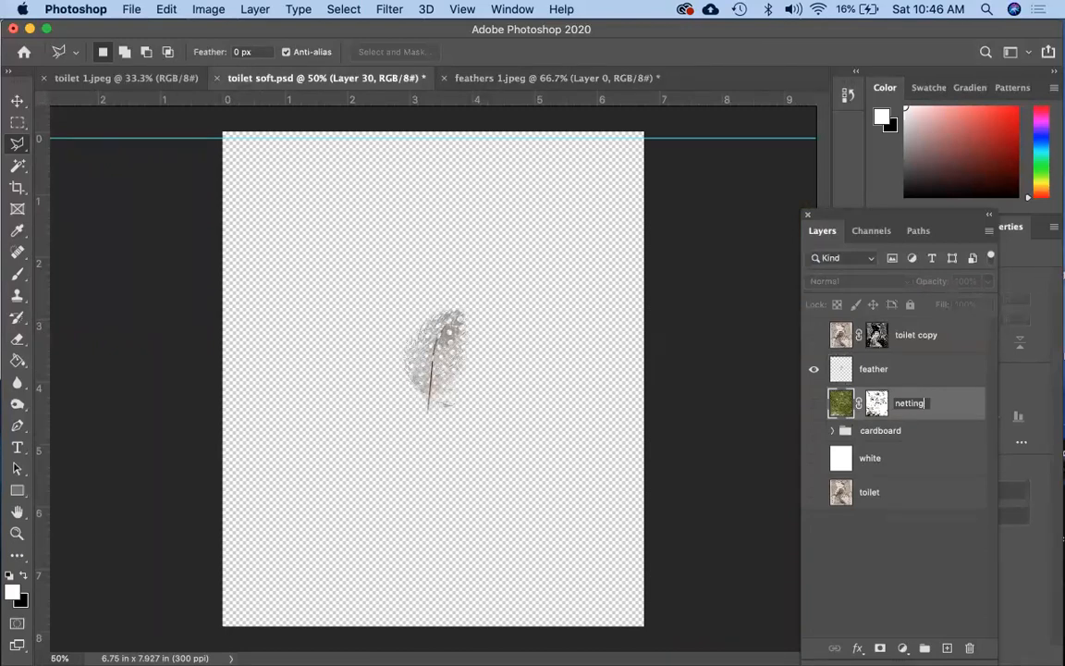
pyautogui.press('Return')
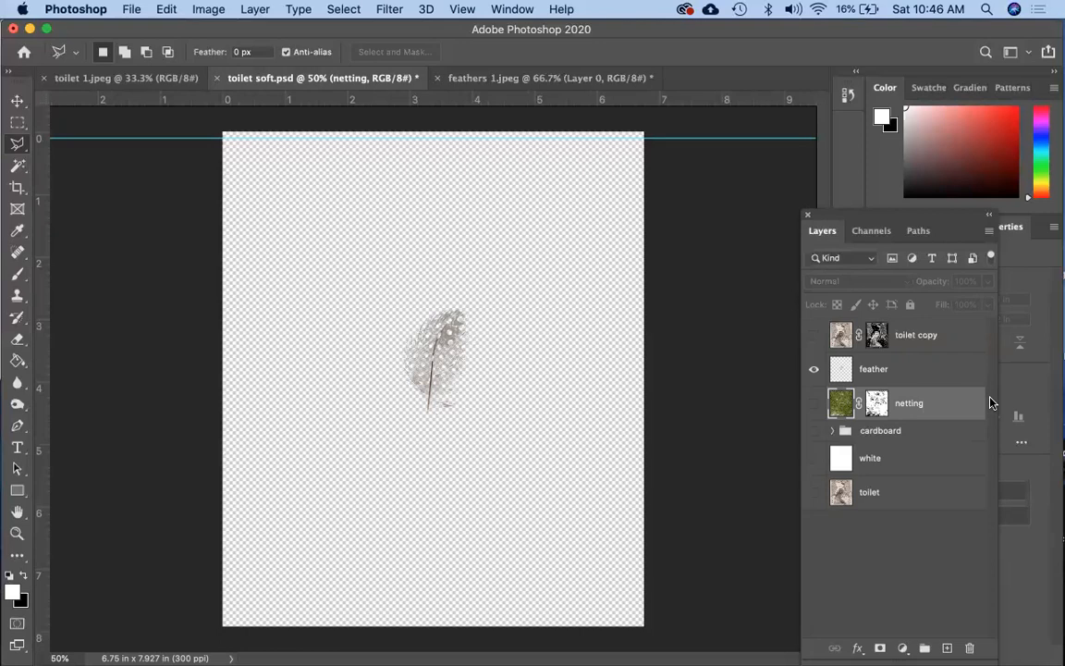
# - Compare the original toilet layer with the masked copy, and rename the masked toilet copy as HGLE toilet
pyautogui.click(814, 494)
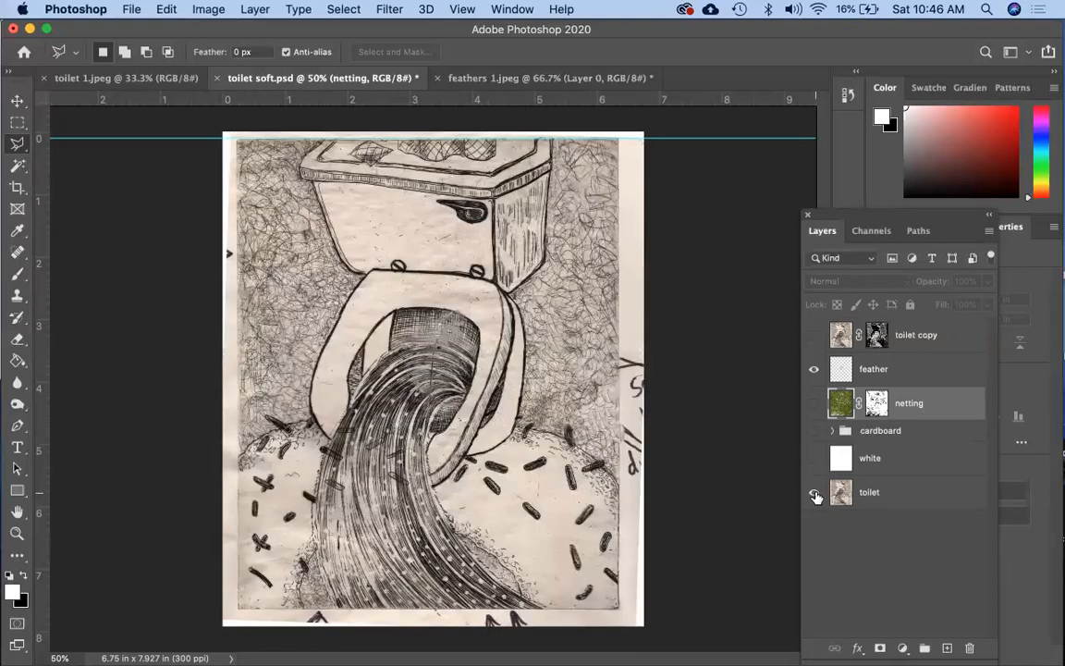
pyautogui.click(814, 493)
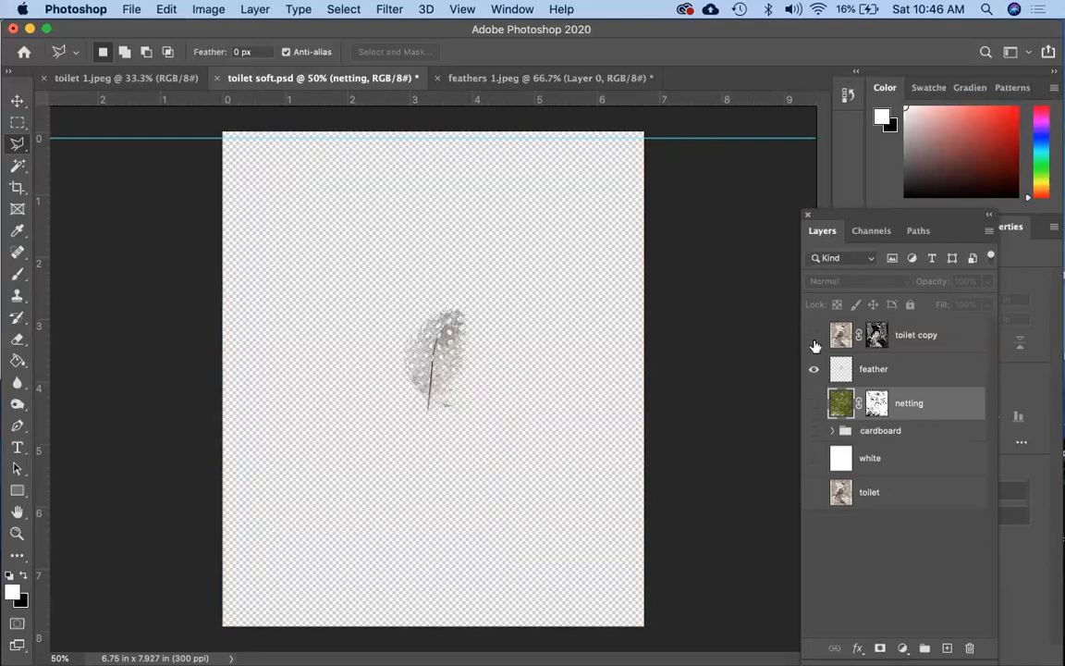
pyautogui.click(814, 339)
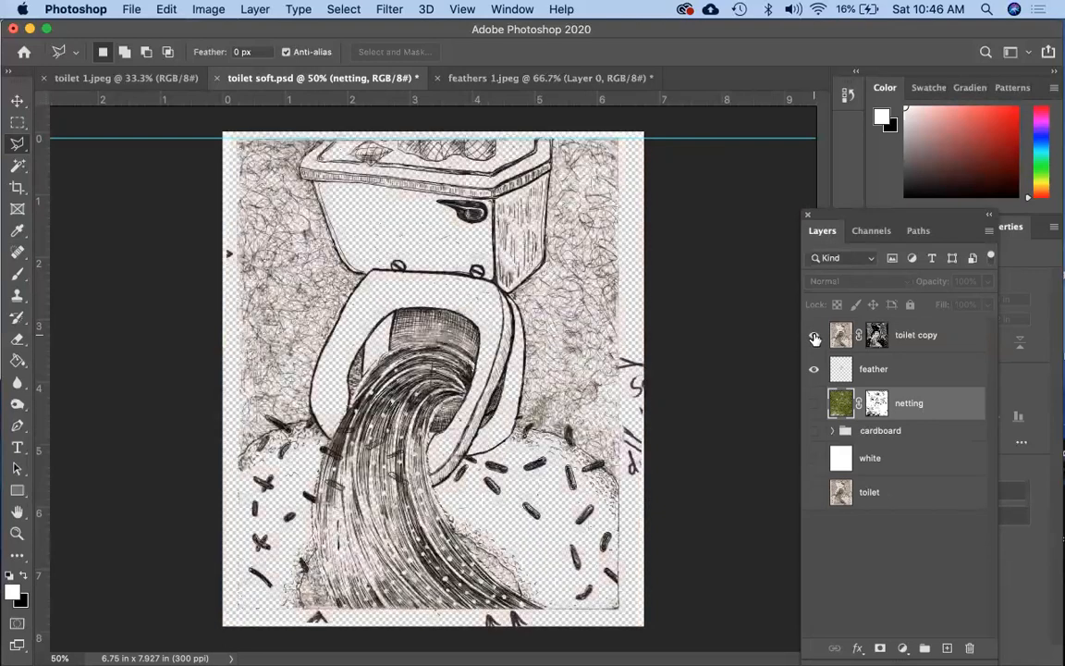
pyautogui.doubleClick(914, 336)
pyautogui.write('HOLE')
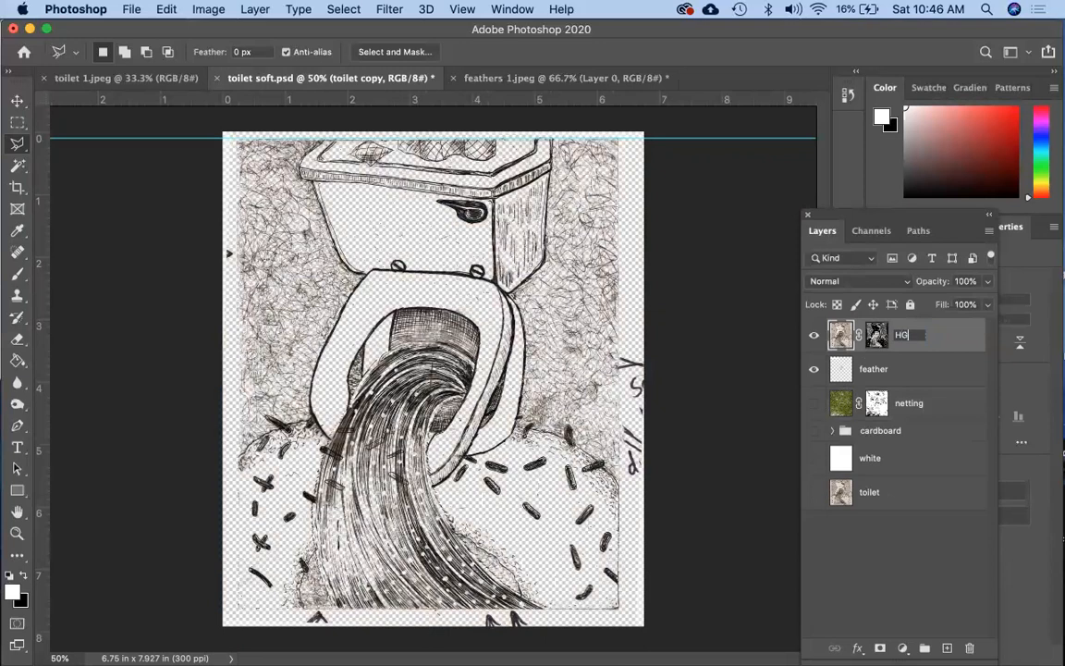
pyautogui.write(' toilet')
pyautogui.press('Return')
# - Rename the feather layer as soft ground feather
pyautogui.doubleClick(880, 371)
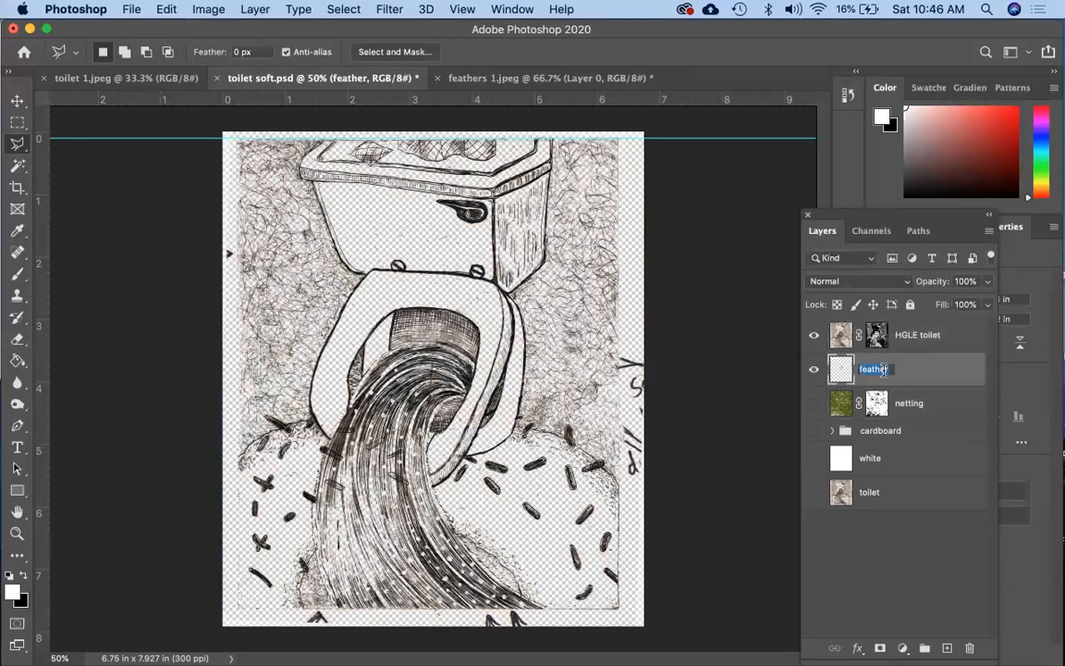
pyautogui.press('Left')
pyautogui.write('soft ground')
# - Hide the HGLE toilet layer, show the netting layer and rename it as soft ground netting
pyautogui.click(814, 334)
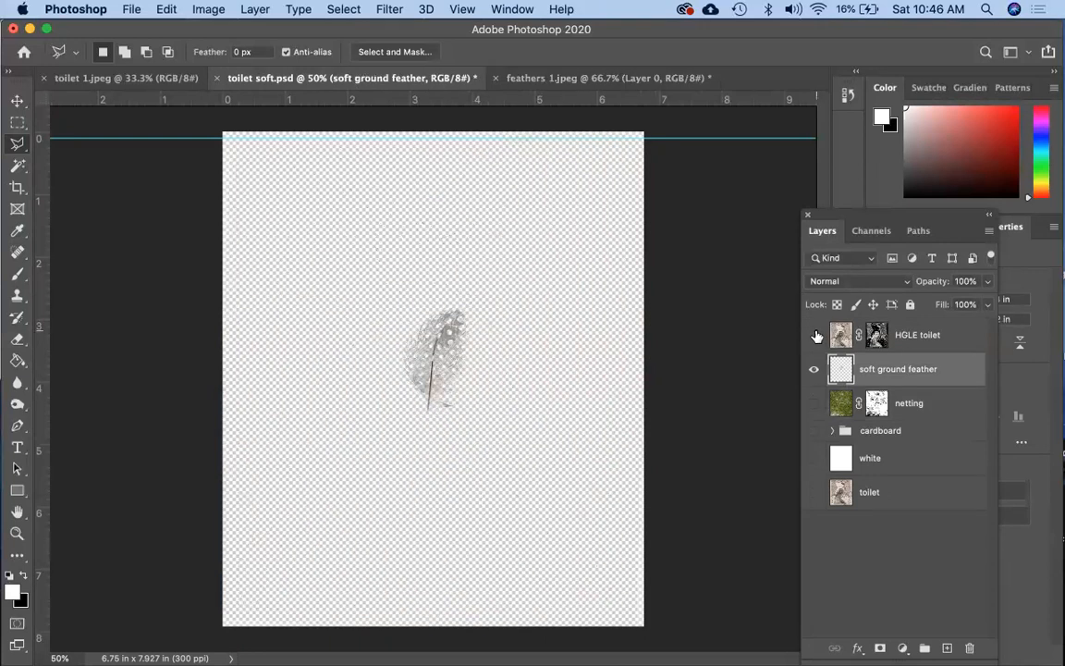
pyautogui.click(814, 403)
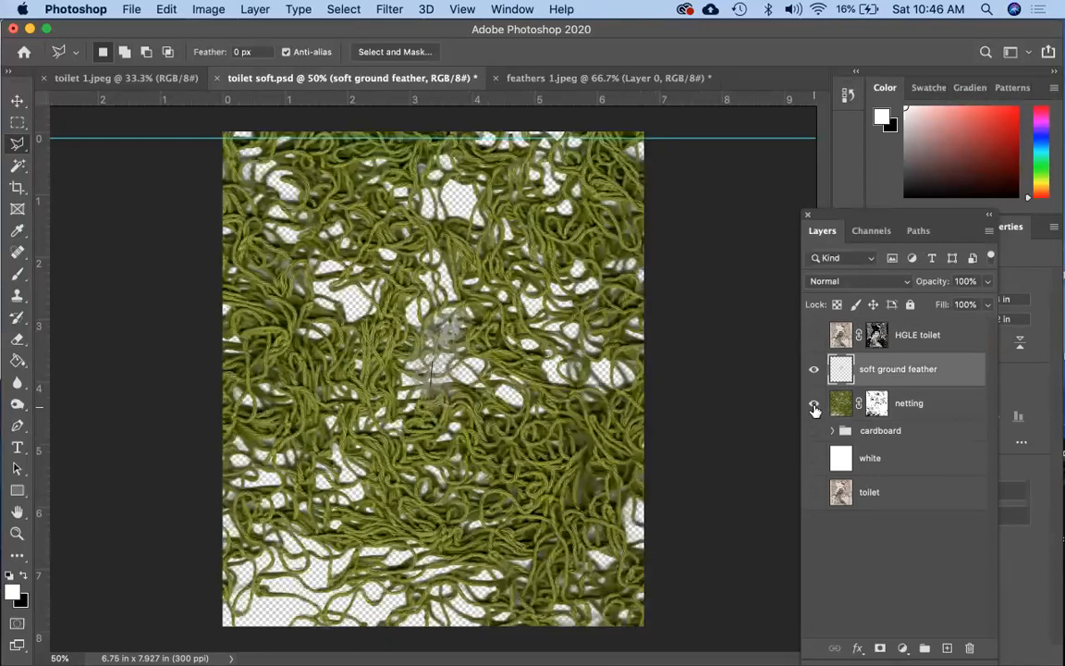
pyautogui.doubleClick(909, 403)
pyautogui.click(895, 403)
pyautogui.write('soft ground')
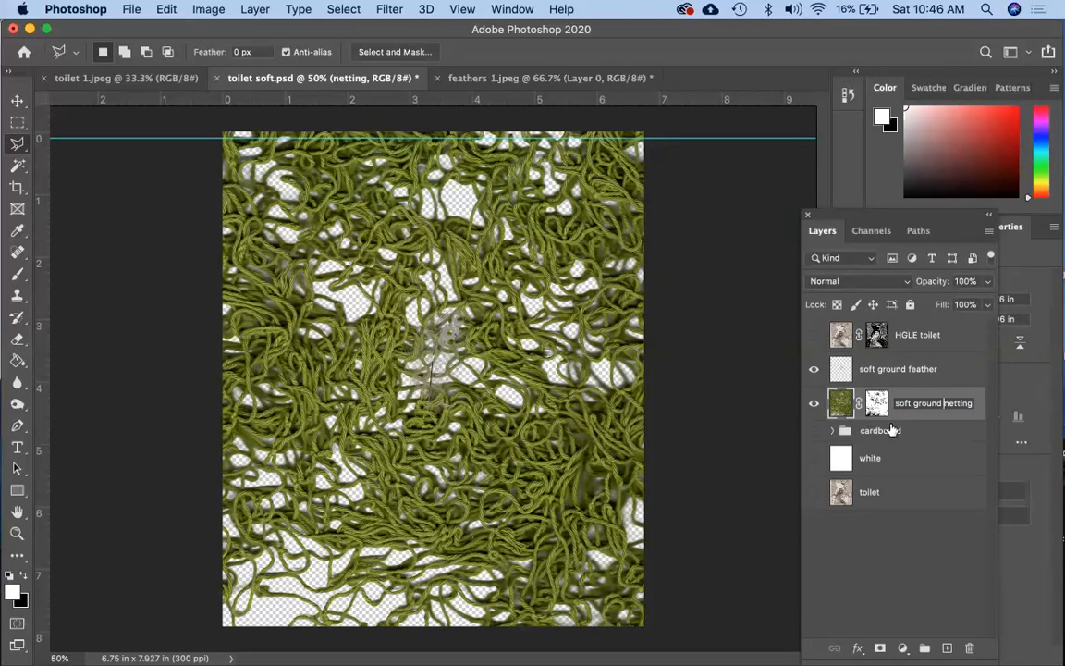
# - Check the cardboard group's visibility and rename the group as soft ground cardboard
pyautogui.click(814, 431)
pyautogui.click(815, 431)
pyautogui.doubleClick(880, 430)
pyautogui.click(861, 431)
pyautogui.write('soft ground')
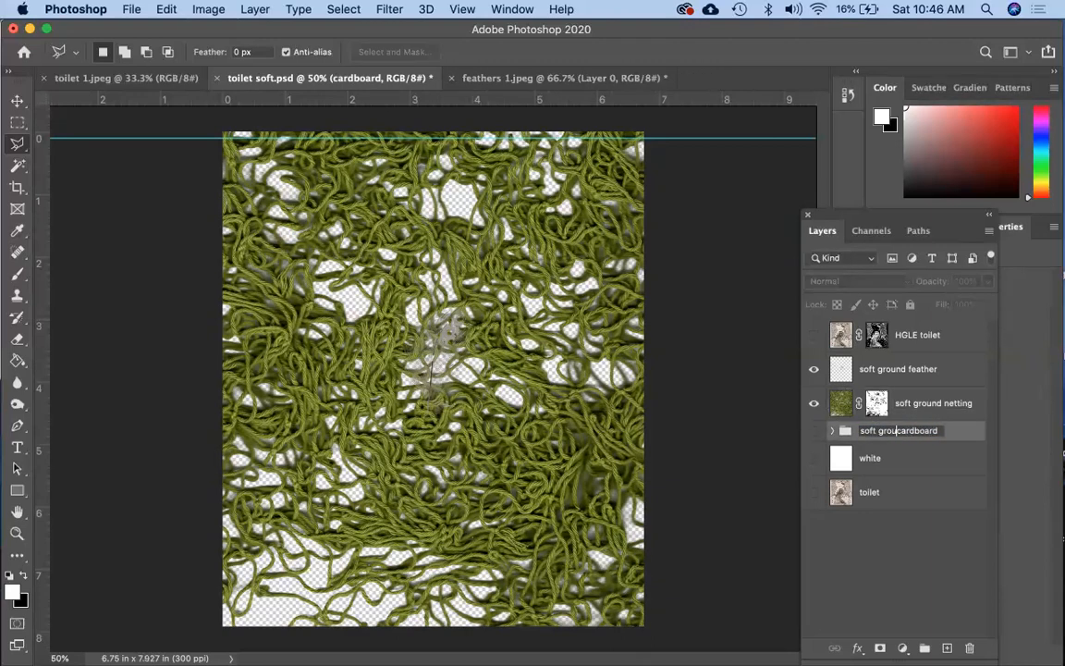
# - Make the white layer, the soft ground cardboard group and the HGLE toilet layer visible
pyautogui.click(810, 461)
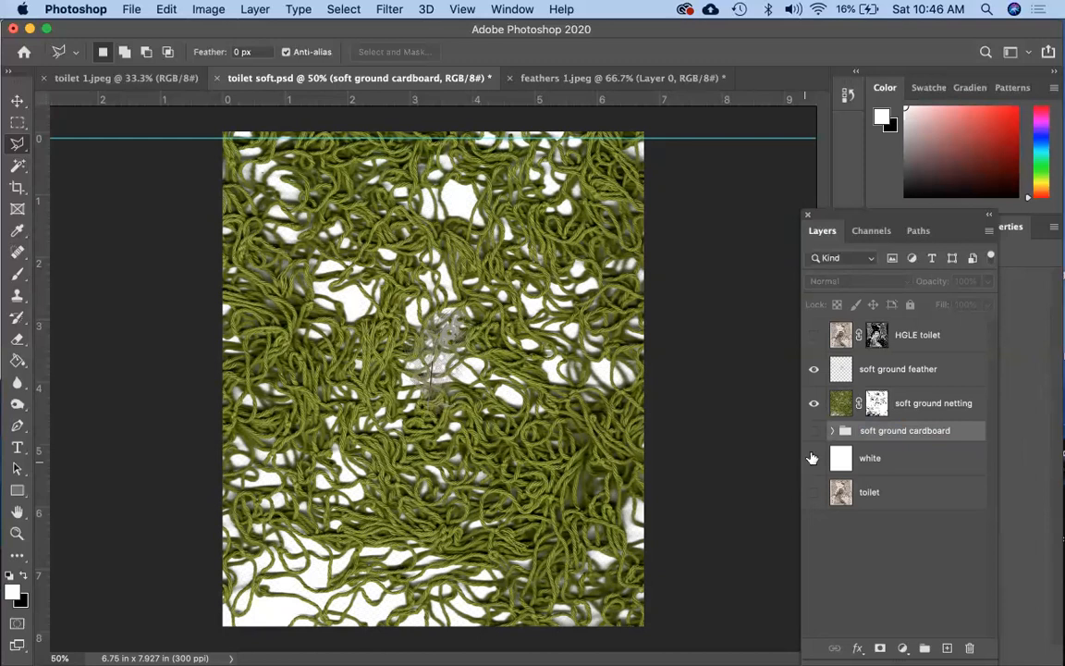
pyautogui.click(814, 430)
pyautogui.click(813, 335)
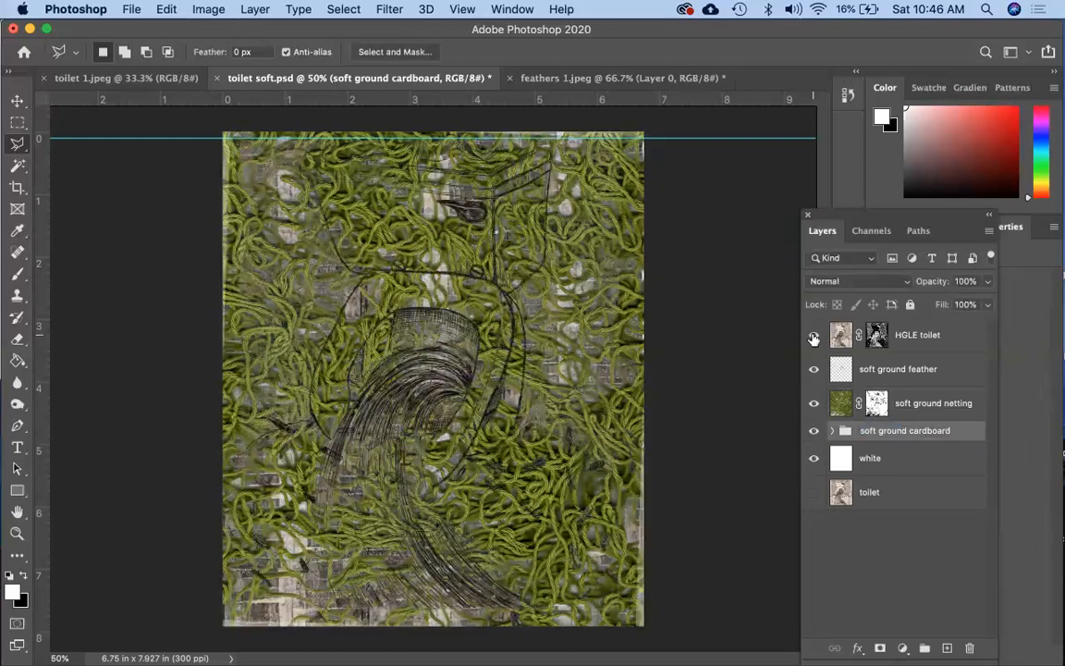
# - Hide the soft ground feather layer and the cardboard group, leaving the toilet and netting showing over white
pyautogui.click(814, 371)
pyautogui.click(816, 407)
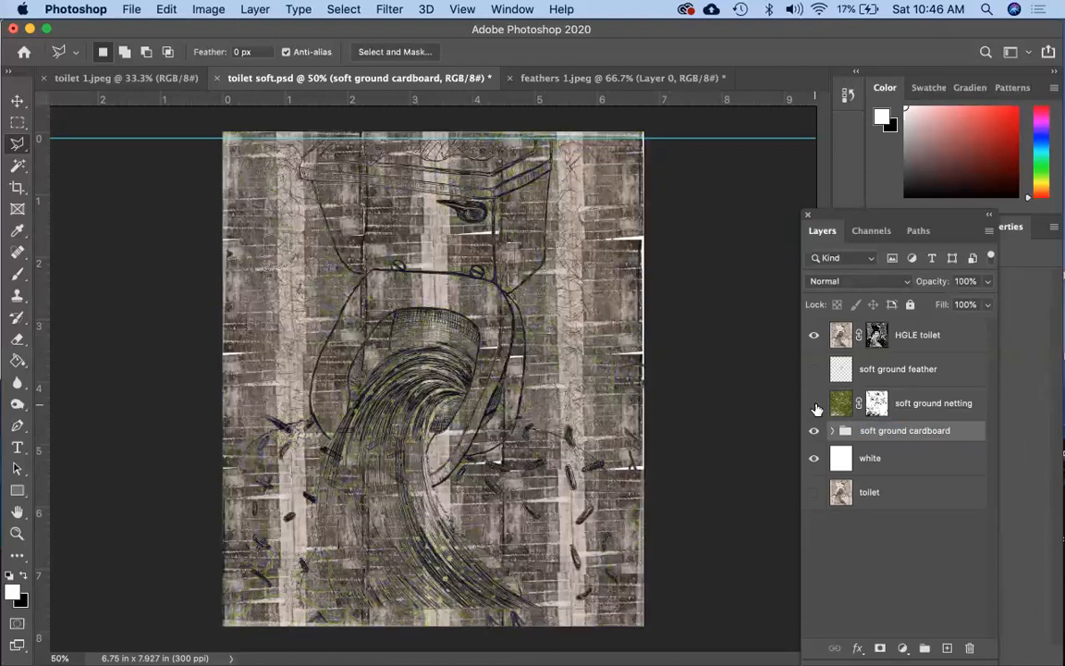
pyautogui.click(814, 405)
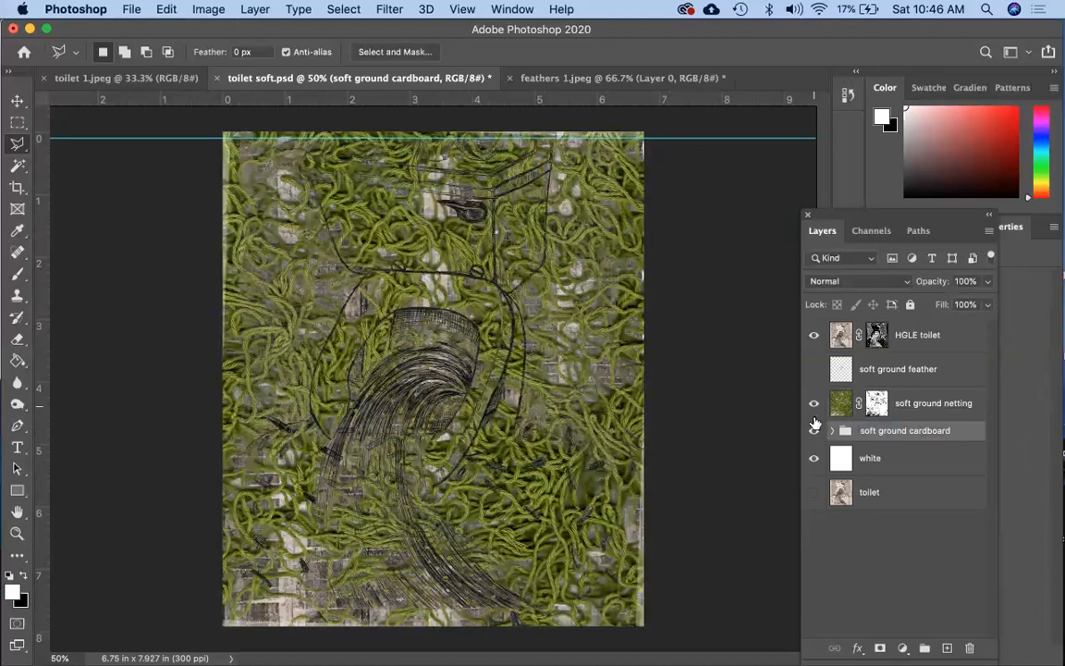
pyautogui.click(815, 432)
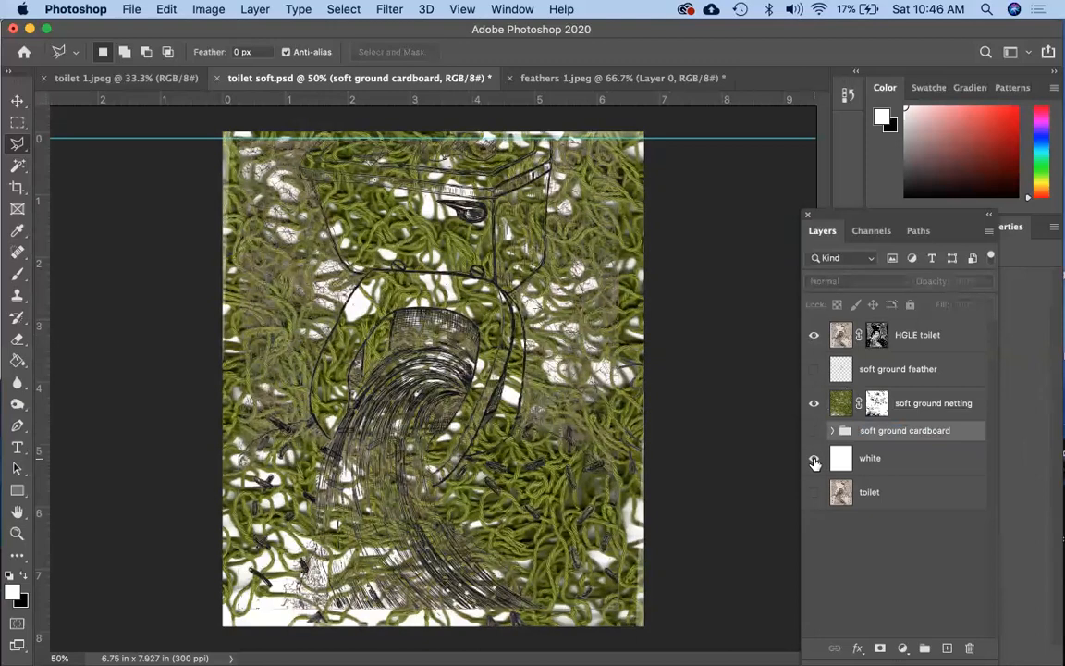
pyautogui.click(814, 460)
pyautogui.click(815, 336)
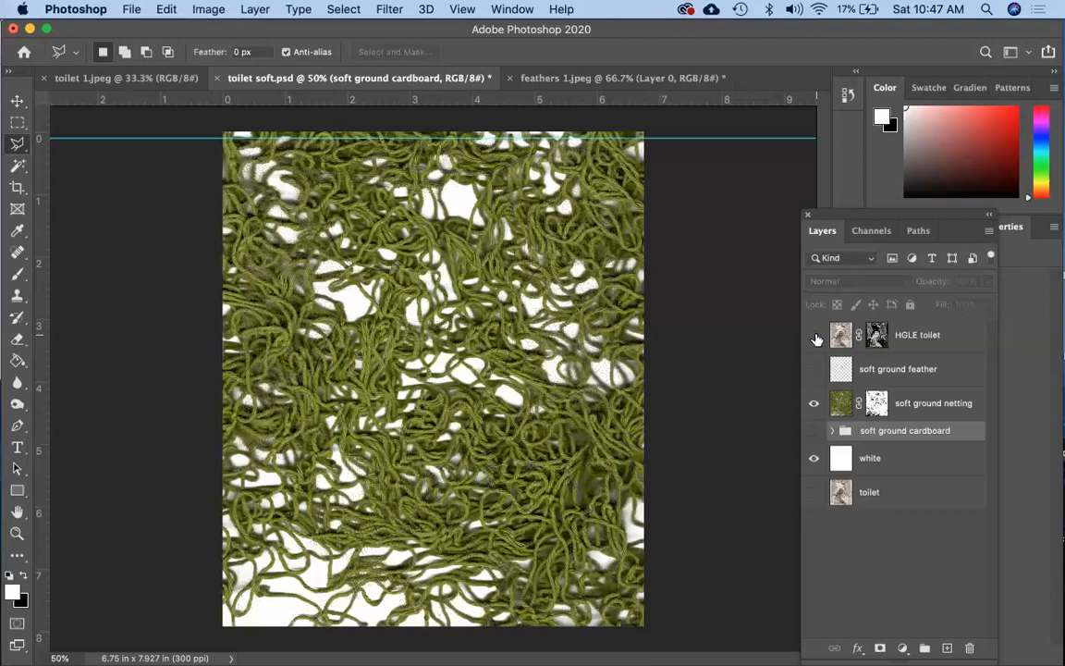
pyautogui.click(814, 336)
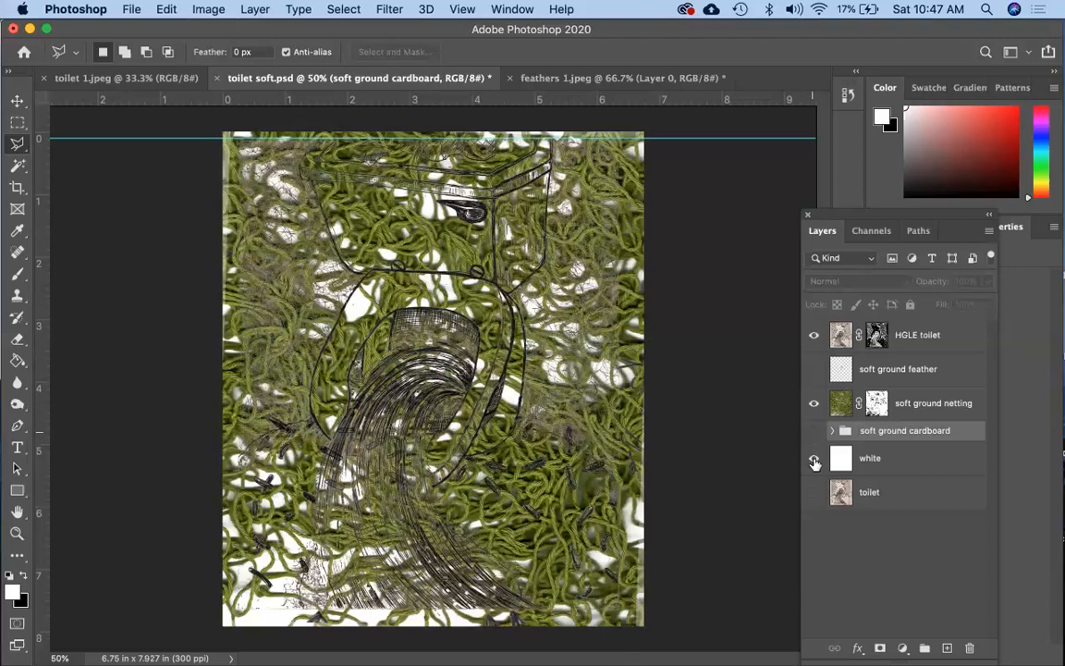
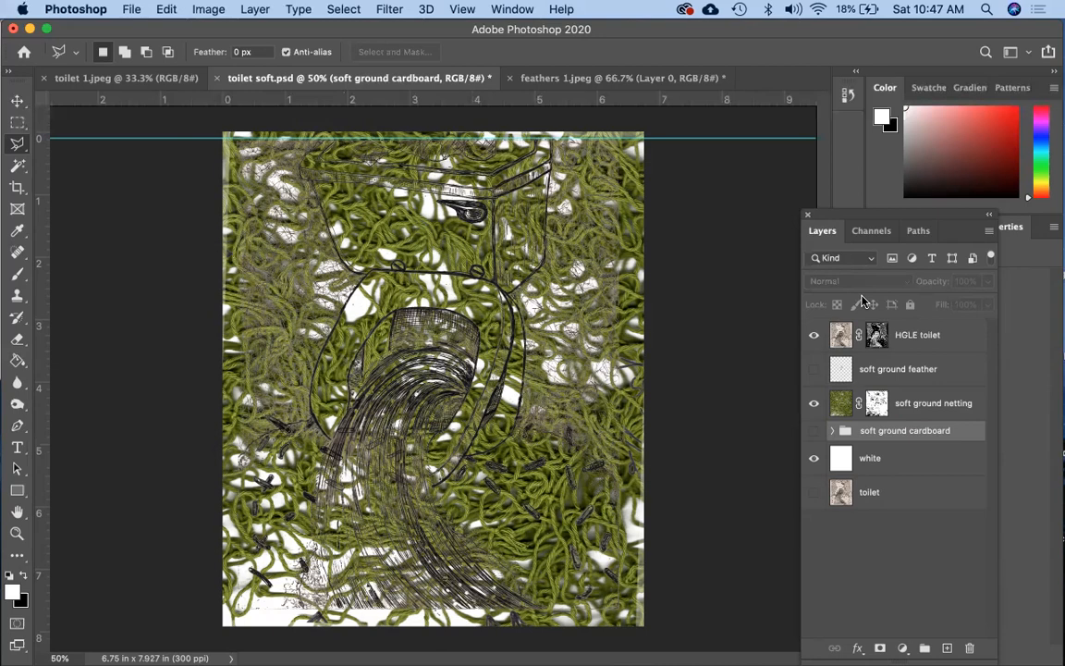
# - Hide the HGLE toilet layer, inspect the soft ground netting's mask, and remove the mask by applying it permanently
pyautogui.click(928, 408)
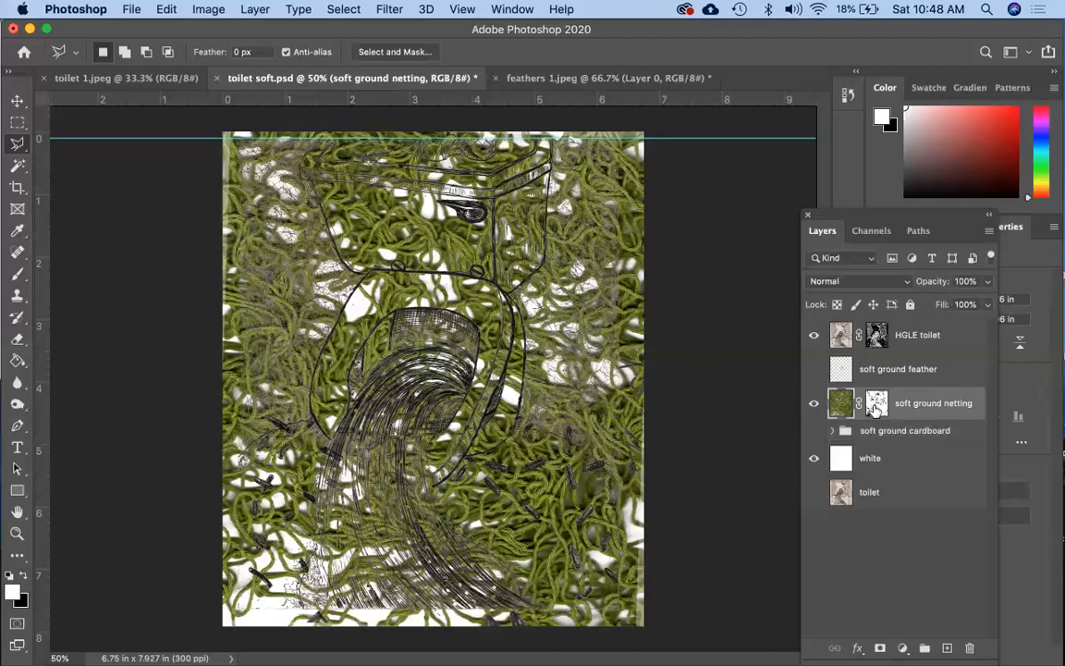
pyautogui.click(876, 407)
pyautogui.click(814, 335)
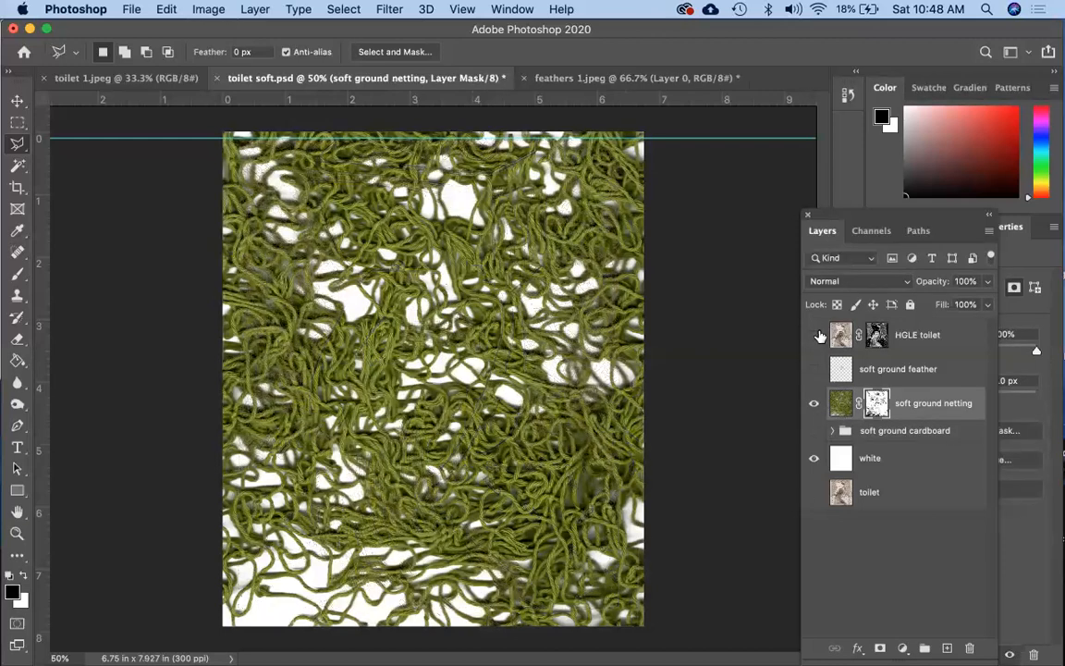
pyautogui.keyDown('alt'); pyautogui.click(875, 404); pyautogui.keyUp('alt')
pyautogui.keyDown('alt'); pyautogui.click(876, 404); pyautogui.keyUp('alt')
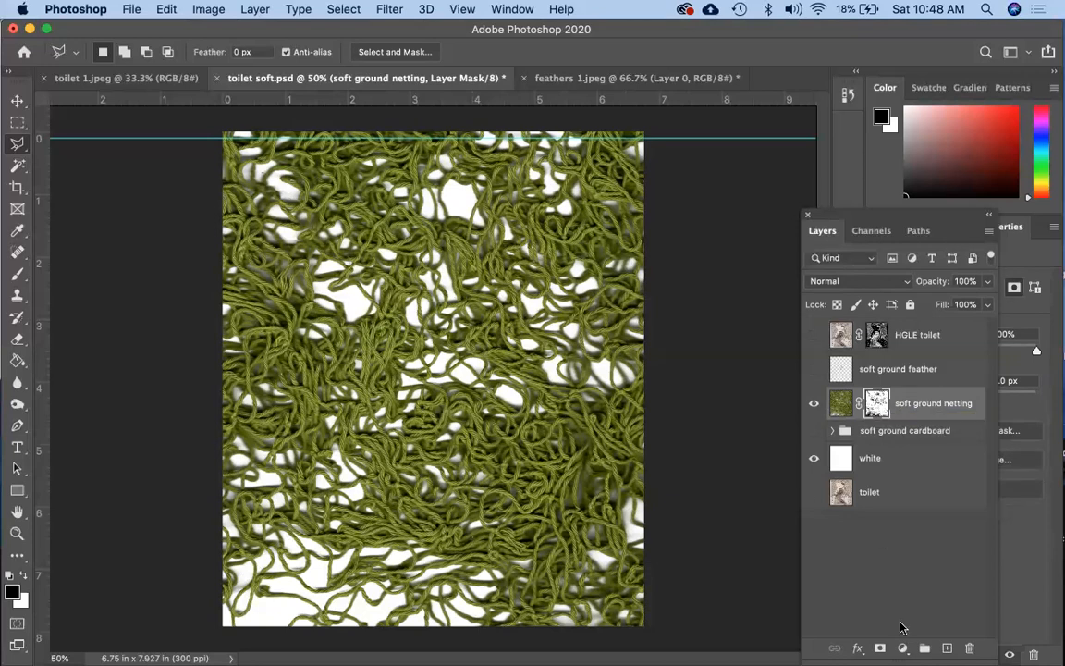
pyautogui.click(967, 648)
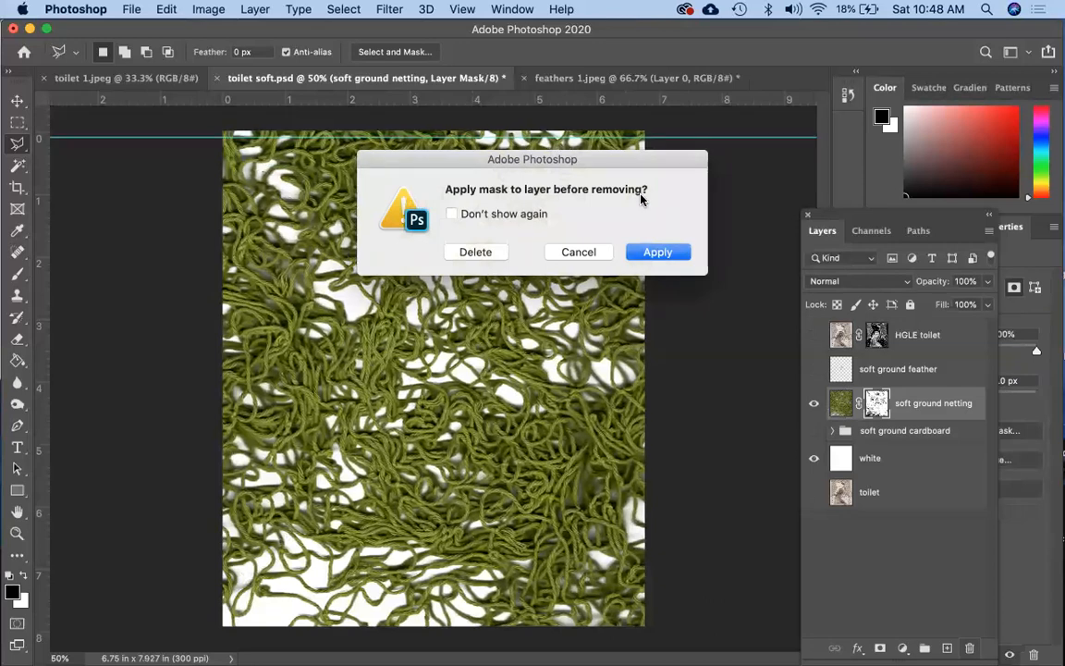
pyautogui.click(657, 253)
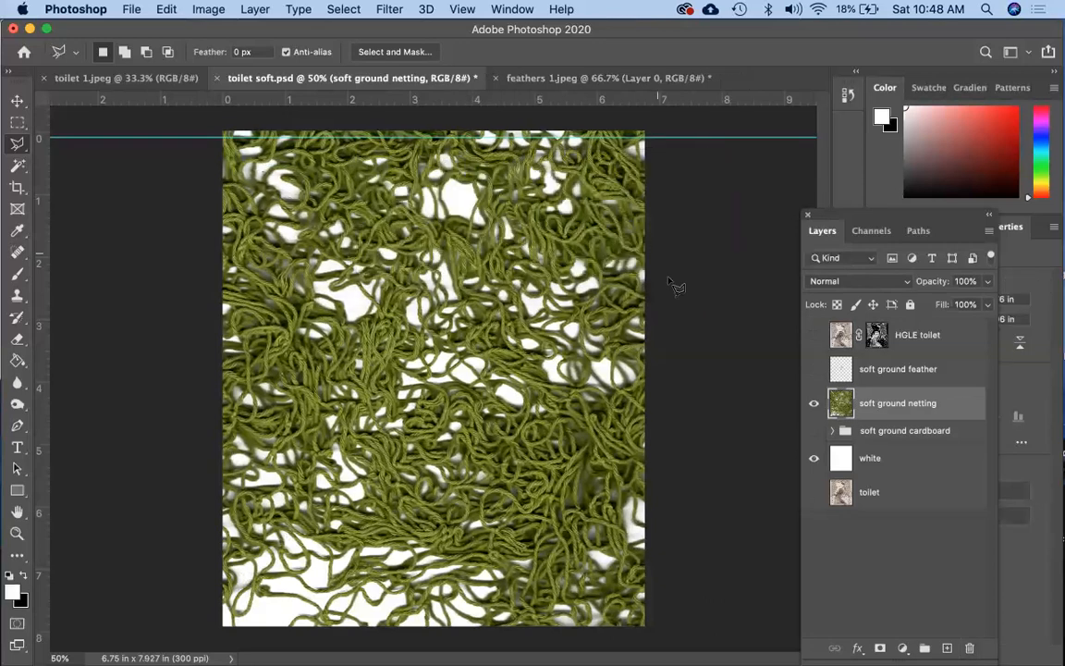
# - Show the HGLE toilet layer and hide the soft ground netting layer so the etching's outlines are clear
pyautogui.click(814, 404)
pyautogui.click(813, 404)
pyautogui.click(814, 336)
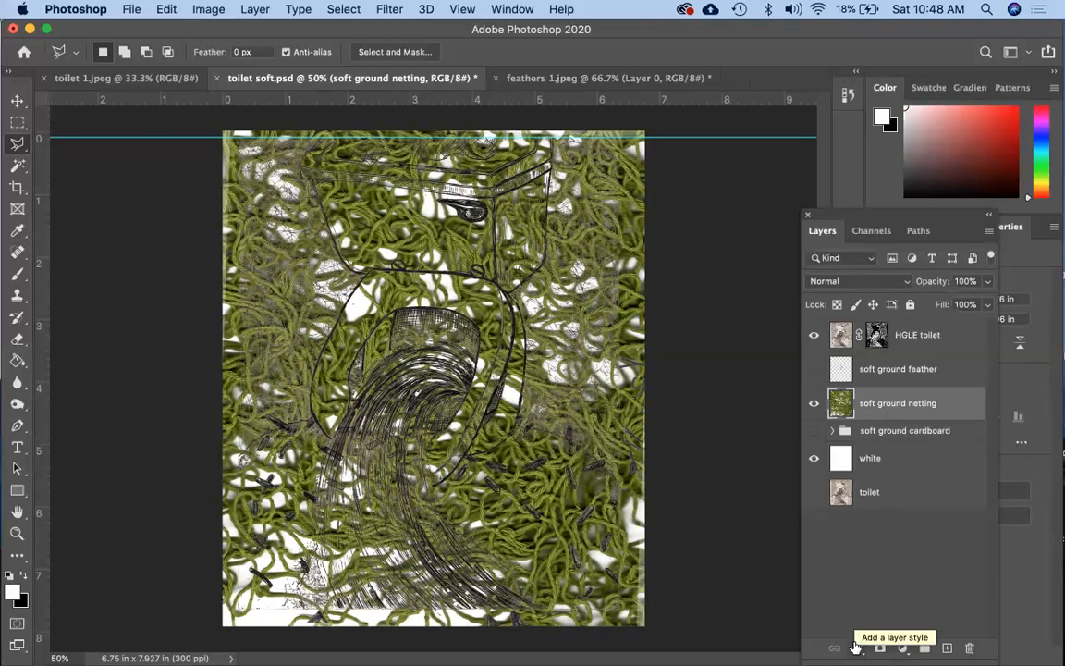
pyautogui.click(817, 406)
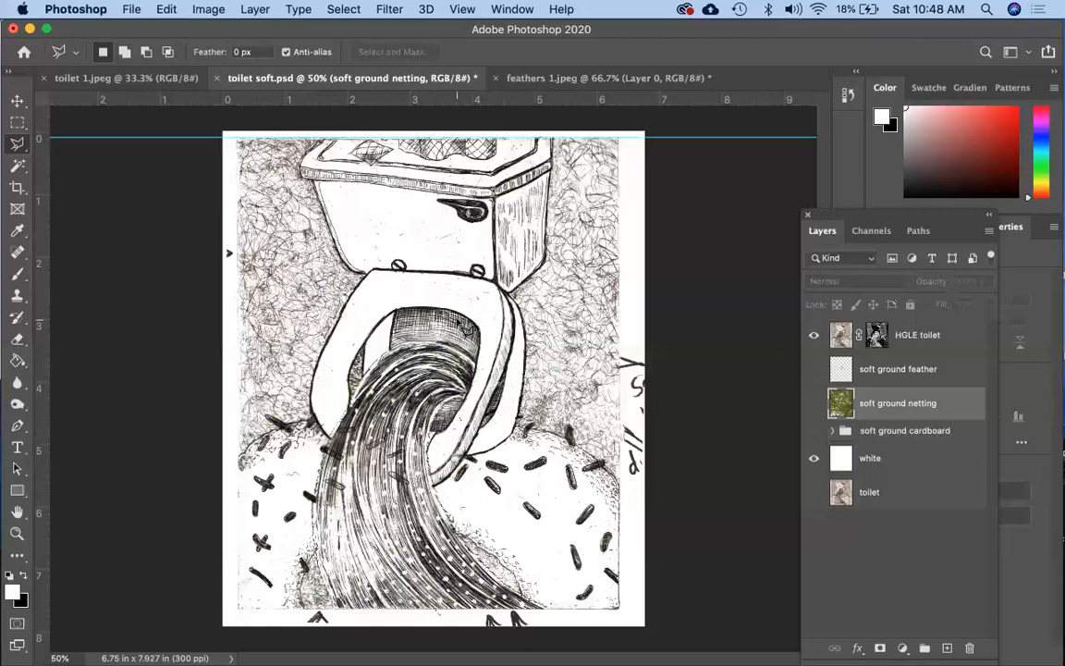
# - Outline the toilet and the mounds beside the stream as one selection with the Magnetic Lasso
pyautogui.click(17, 143)
pyautogui.click(92, 174)
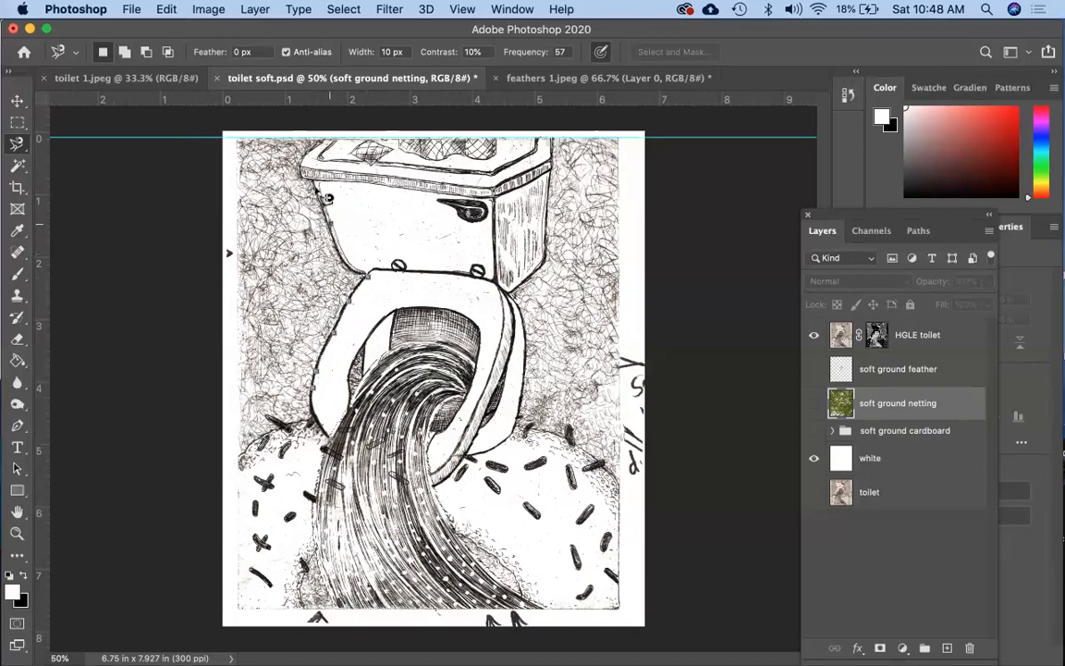
pyautogui.click(324, 138)
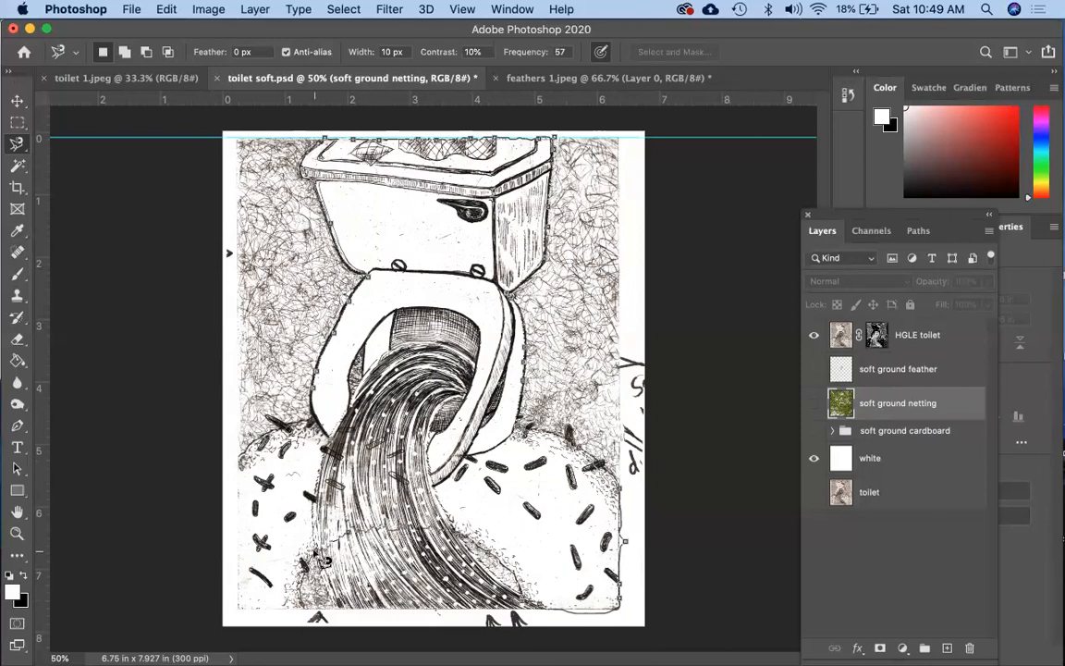
pyautogui.click(303, 612)
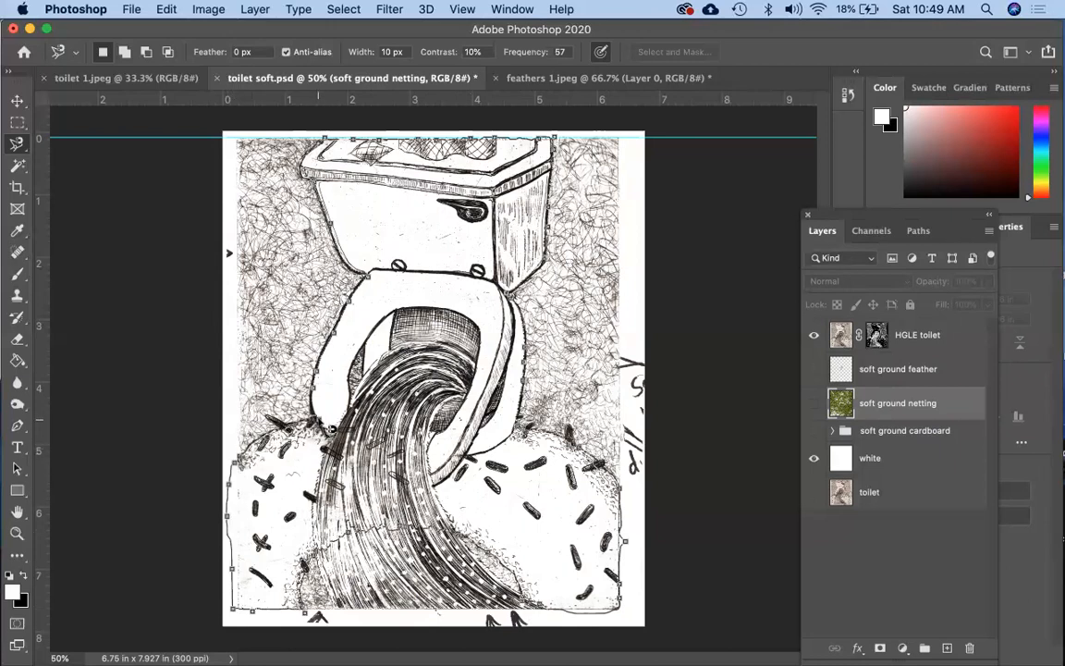
pyautogui.doubleClick(328, 428)
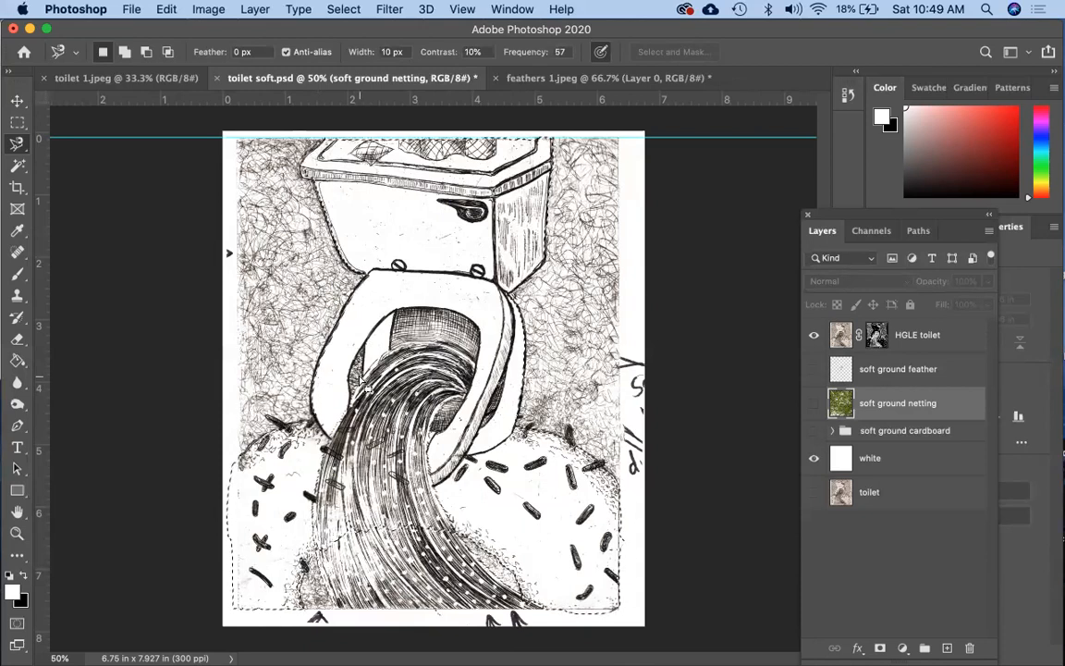
# - Add the lower end of the stream to the selection with the Magnetic Lasso
pyautogui.press('alt')
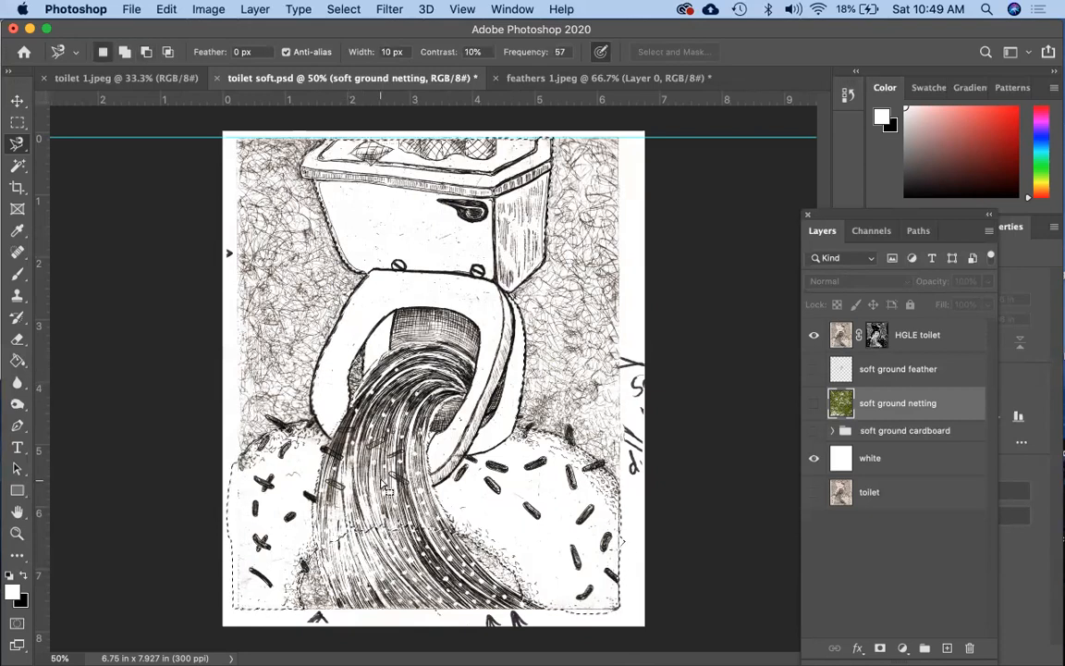
pyautogui.press('shift')
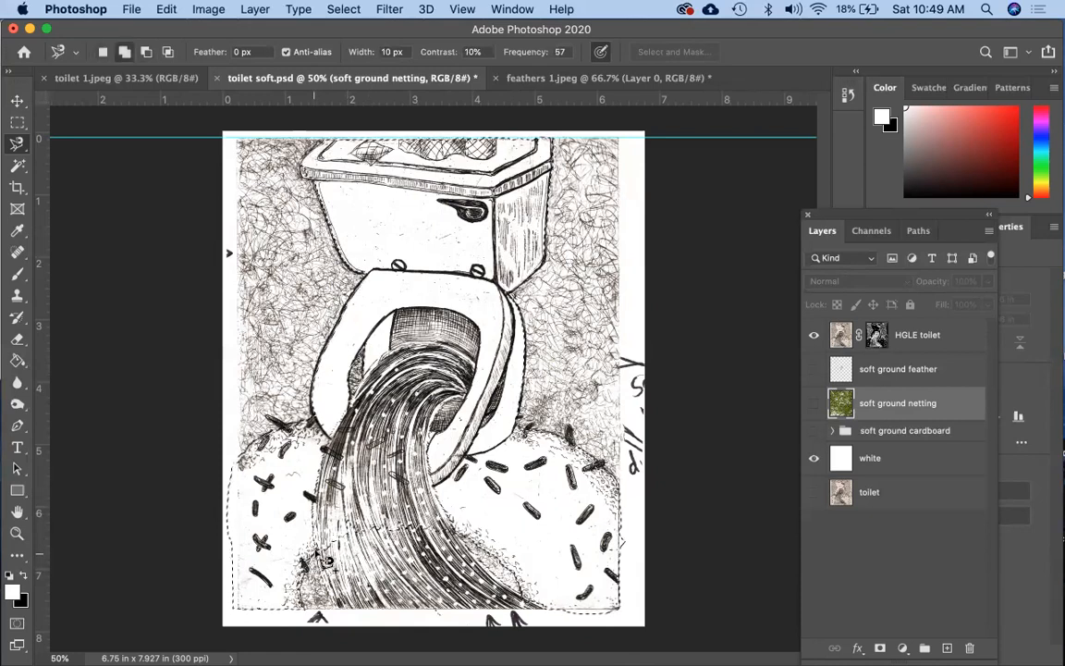
pyautogui.click(342, 614)
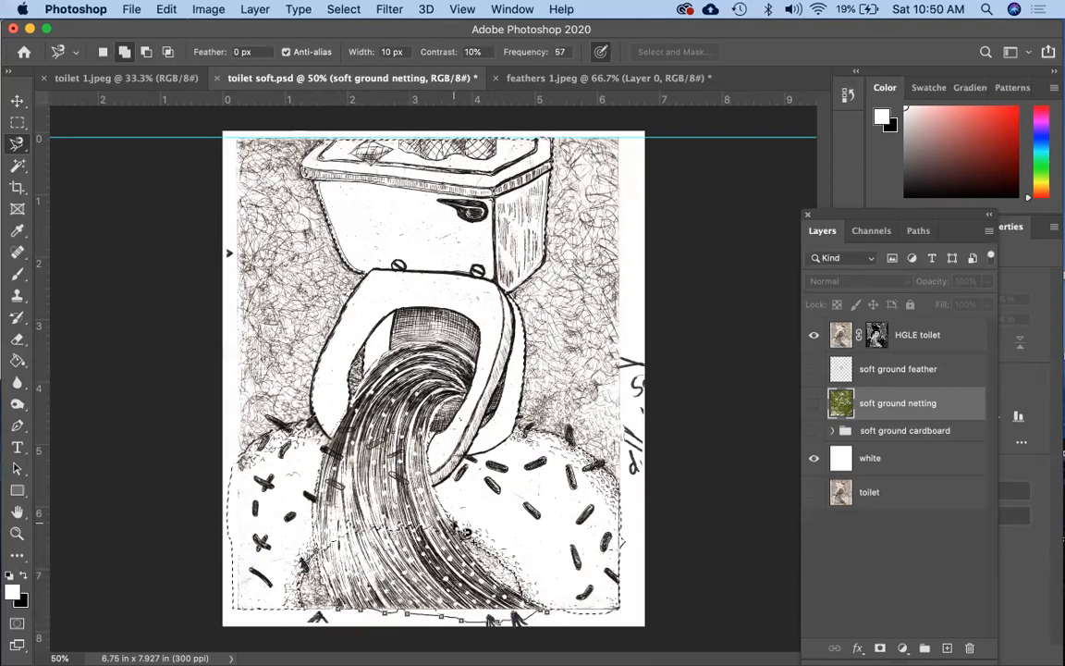
pyautogui.doubleClick(322, 501)
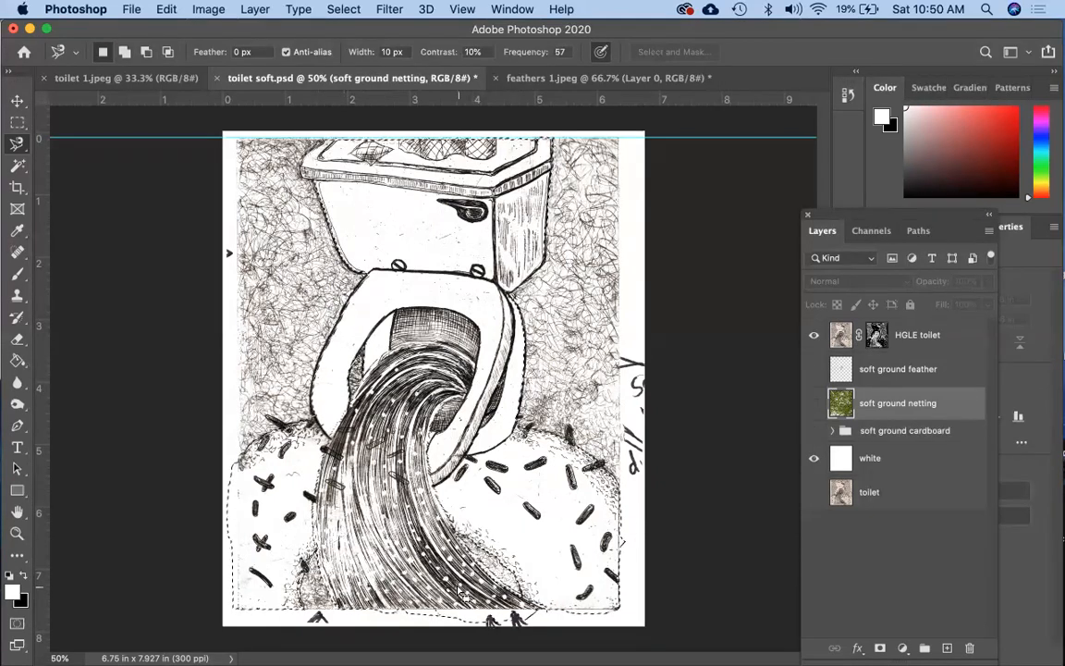
# - Extend the selection past the lower edge of the stream and its adjoining mound with the Polygonal Lasso
pyautogui.click(19, 148)
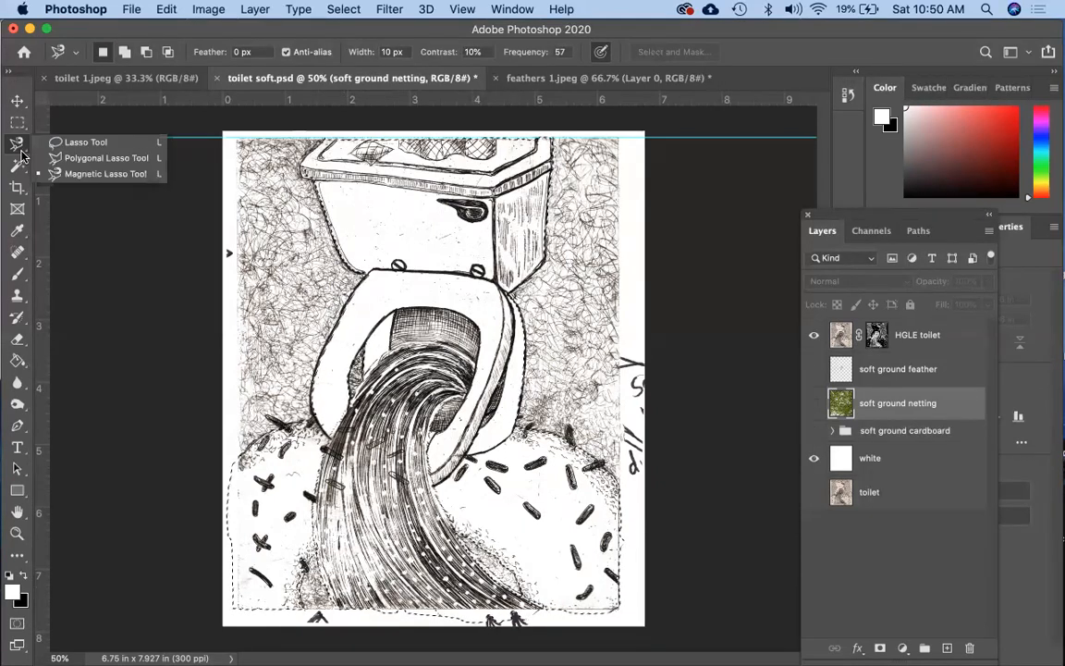
pyautogui.click(103, 158)
pyautogui.press('shift')
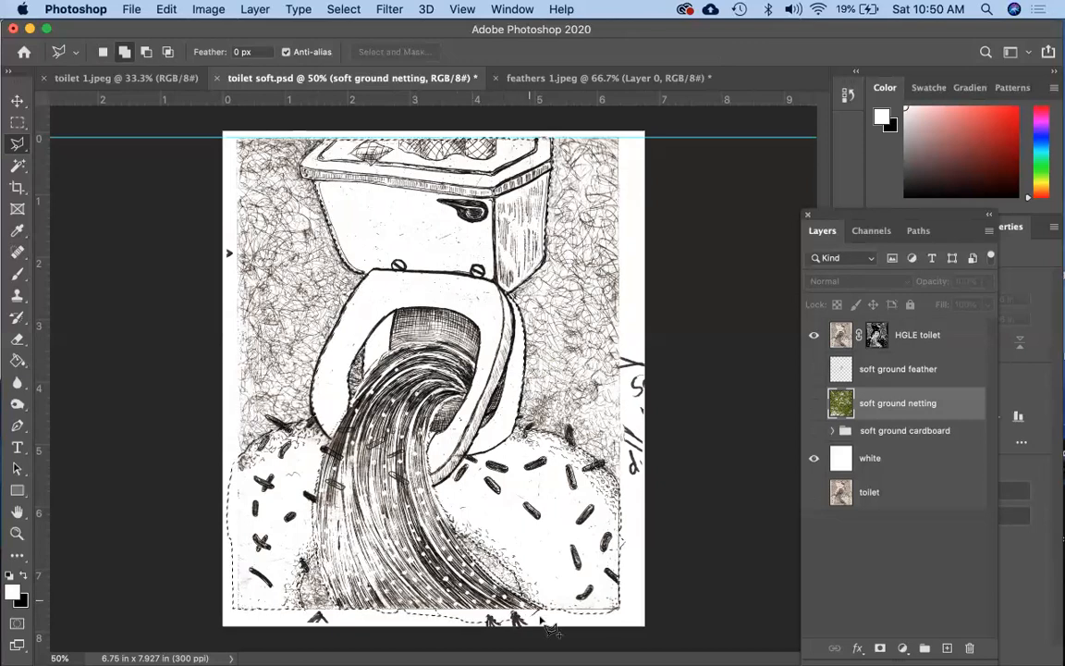
pyautogui.click(612, 621)
pyautogui.click(524, 621)
pyautogui.click(363, 457)
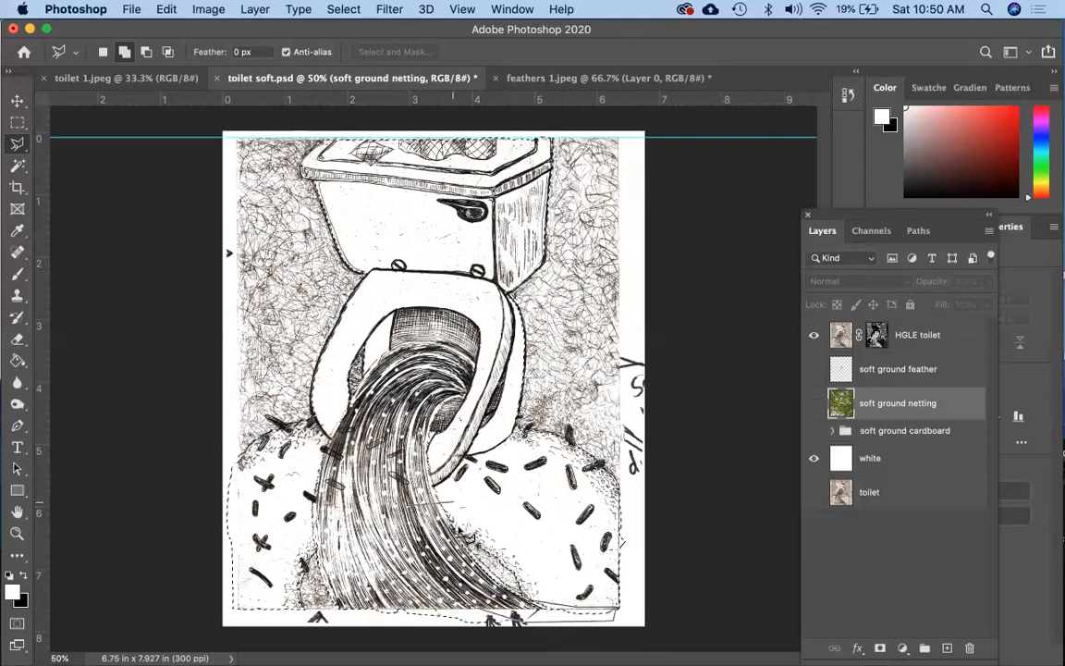
pyautogui.click(461, 535)
pyautogui.press('Return')
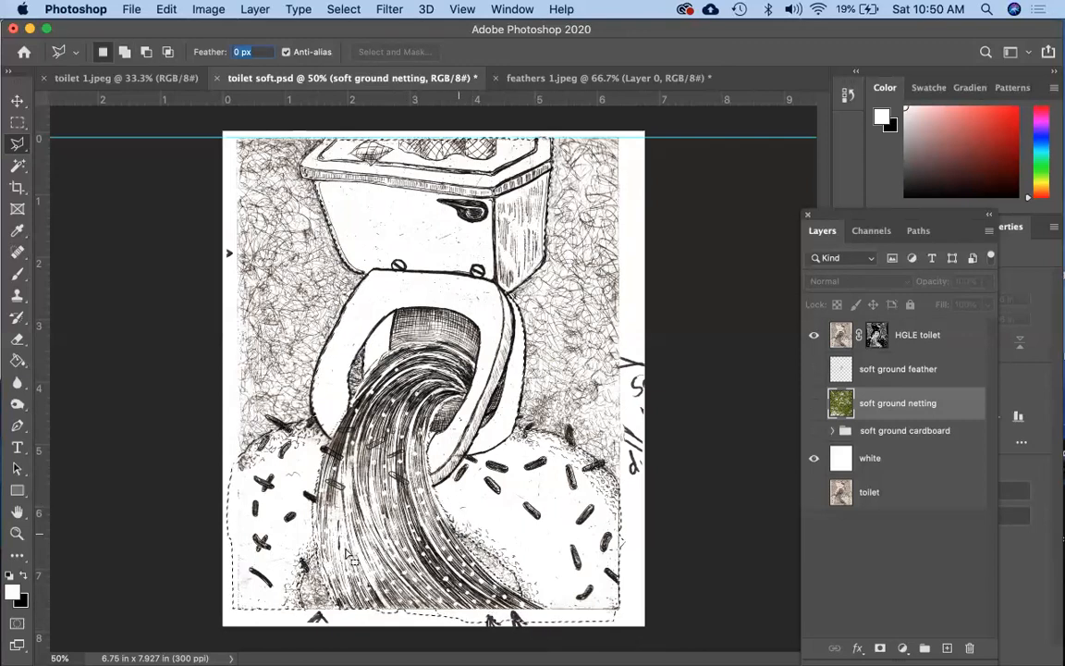
# - Add the strip along the top edge of the toilet tank to the selection with the Polygonal Lasso
pyautogui.press('shift')
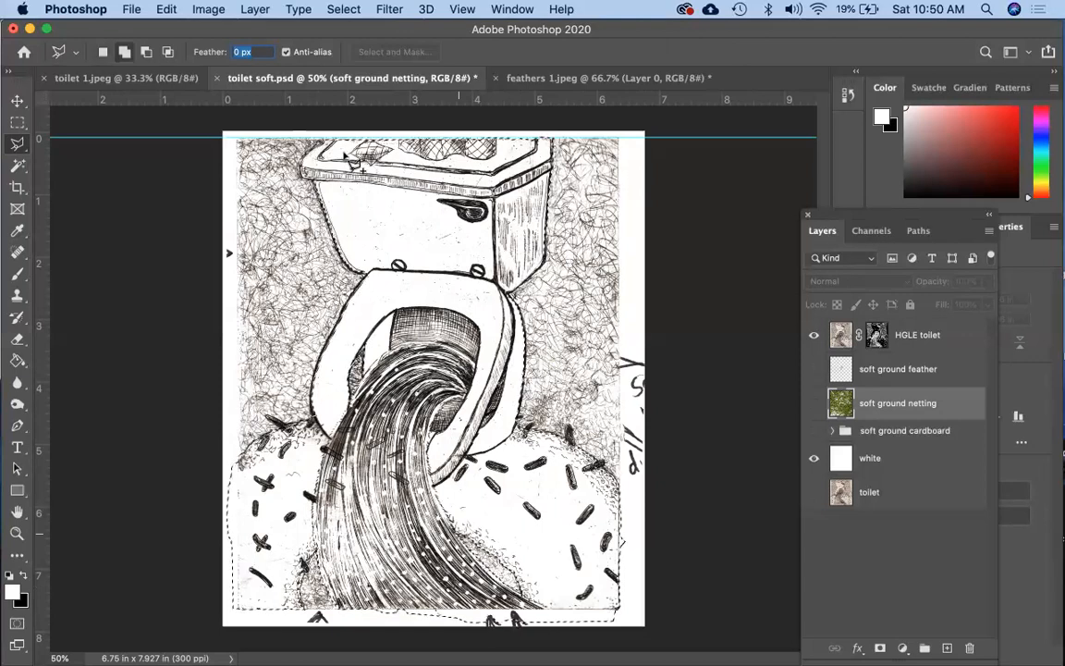
pyautogui.click(345, 154)
pyautogui.click(326, 135)
pyautogui.click(548, 132)
pyautogui.click(553, 142)
pyautogui.click(496, 171)
pyautogui.press('Return')
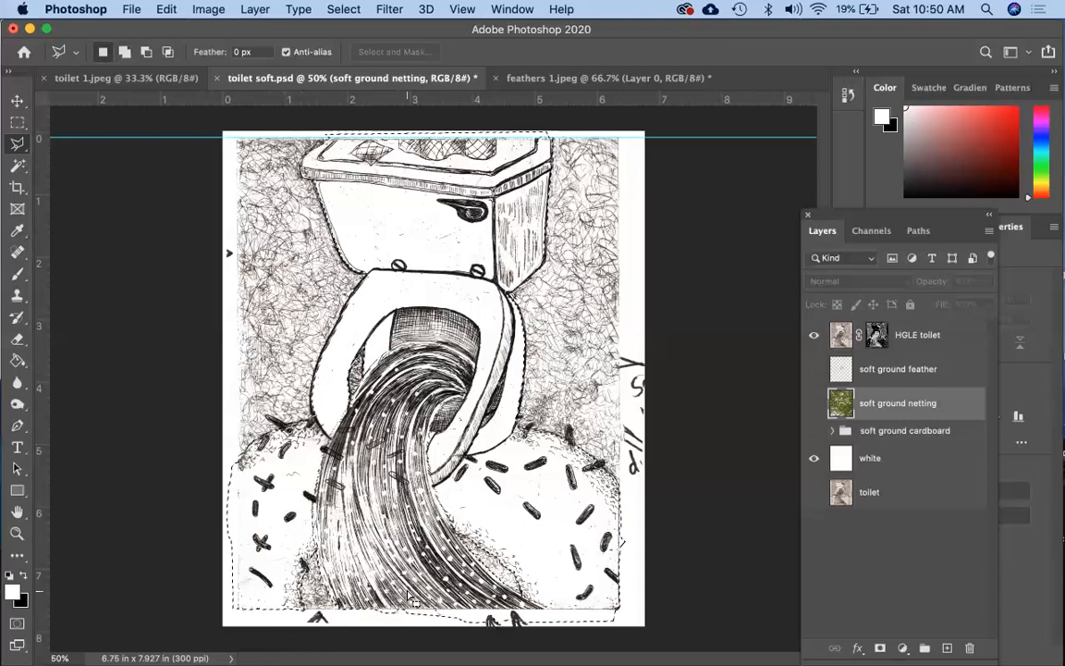
# - Mask the soft ground netting layer from the selection and invert the mask to confine it to the background, with the HGLE toilet layer shown
pyautogui.click(813, 403)
pyautogui.click(813, 336)
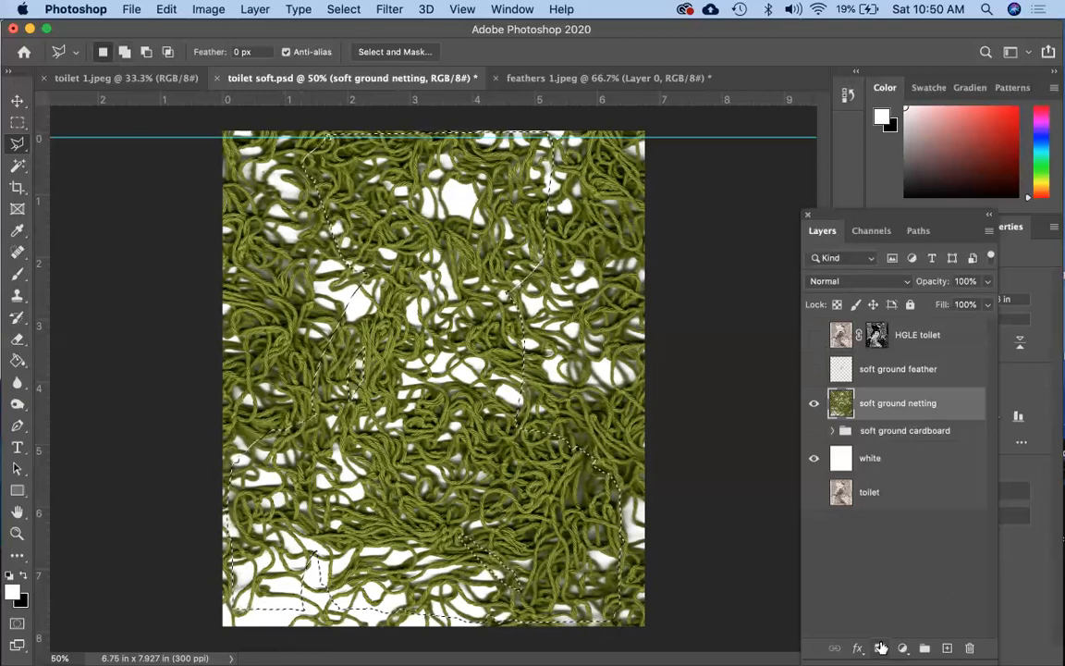
pyautogui.click(881, 648)
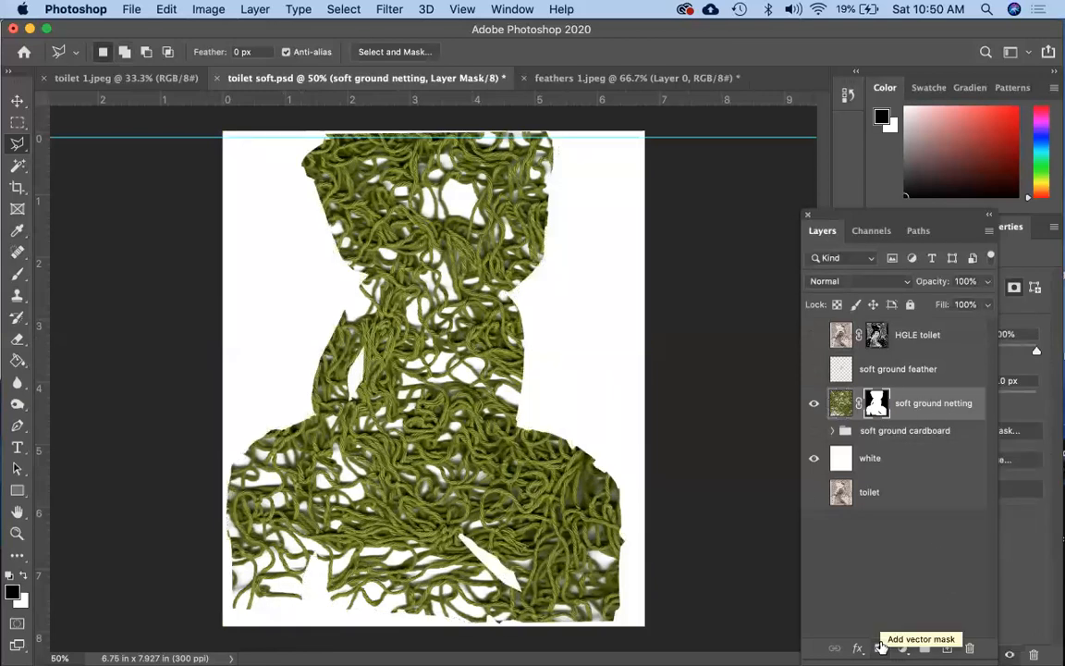
pyautogui.press('super+i')
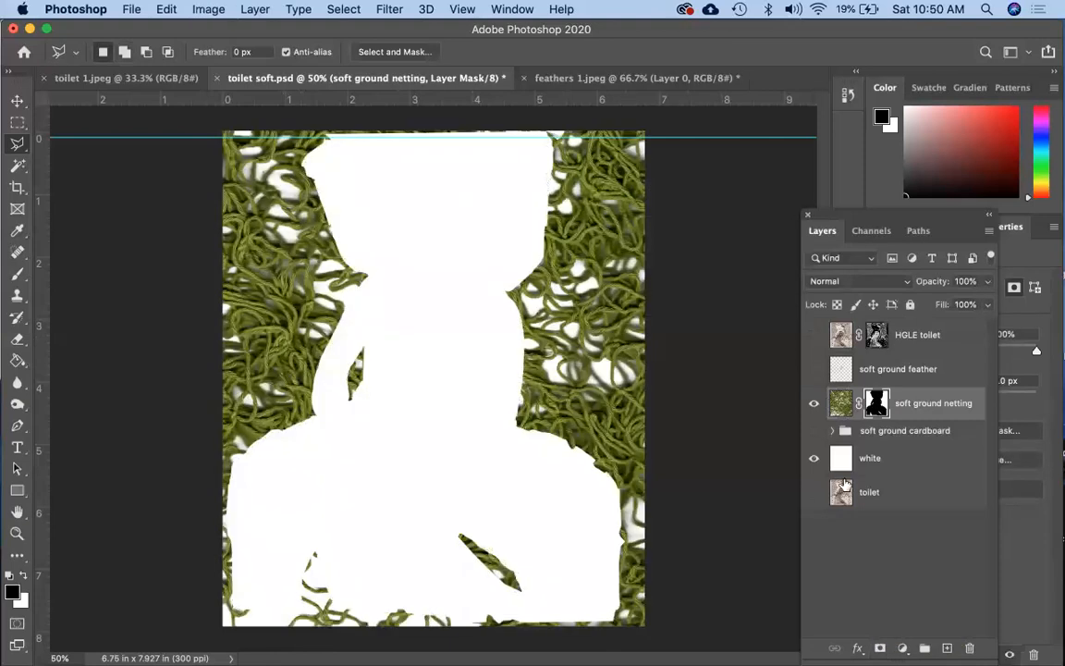
pyautogui.click(813, 336)
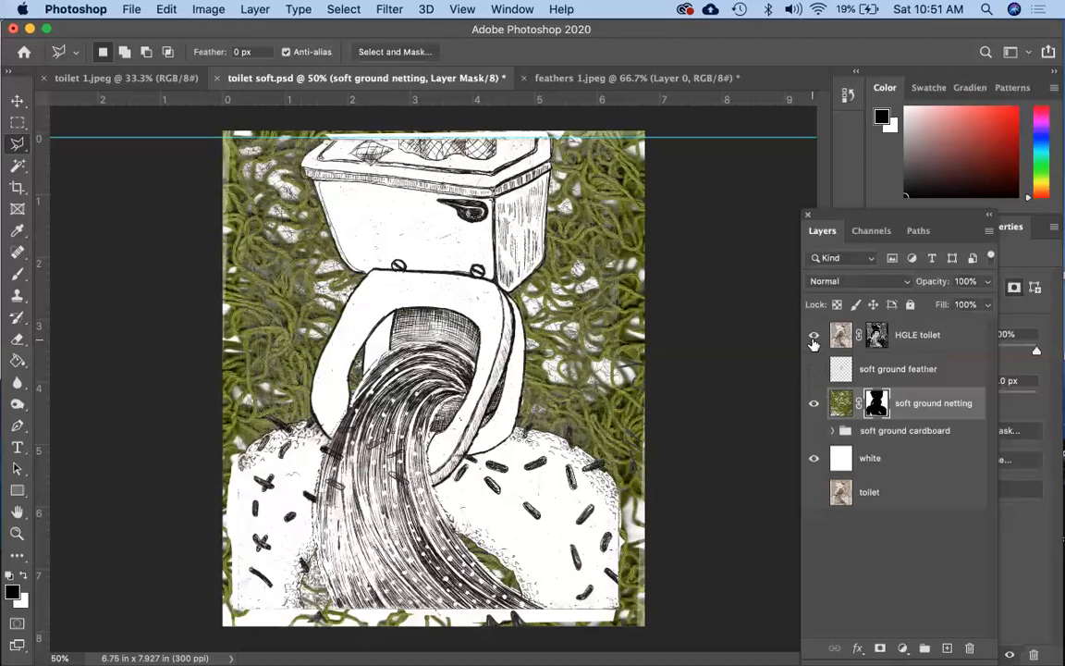
# - Compare the soft ground netting hidden, shown and at lower opacity, ending with the layer visible at 100% opacity
pyautogui.click(814, 404)
pyautogui.click(815, 404)
pyautogui.click(987, 281)
pyautogui.moveTo(961, 306); pyautogui.dragTo(936, 305)
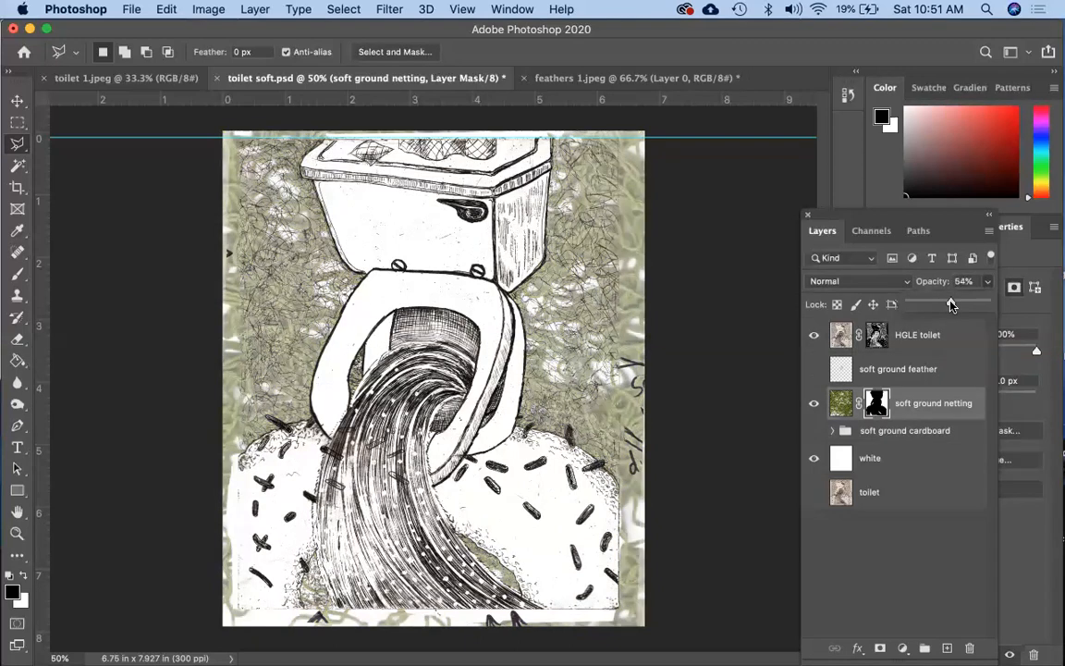
pyautogui.moveTo(952, 305); pyautogui.dragTo(985, 305)
pyautogui.click(933, 415)
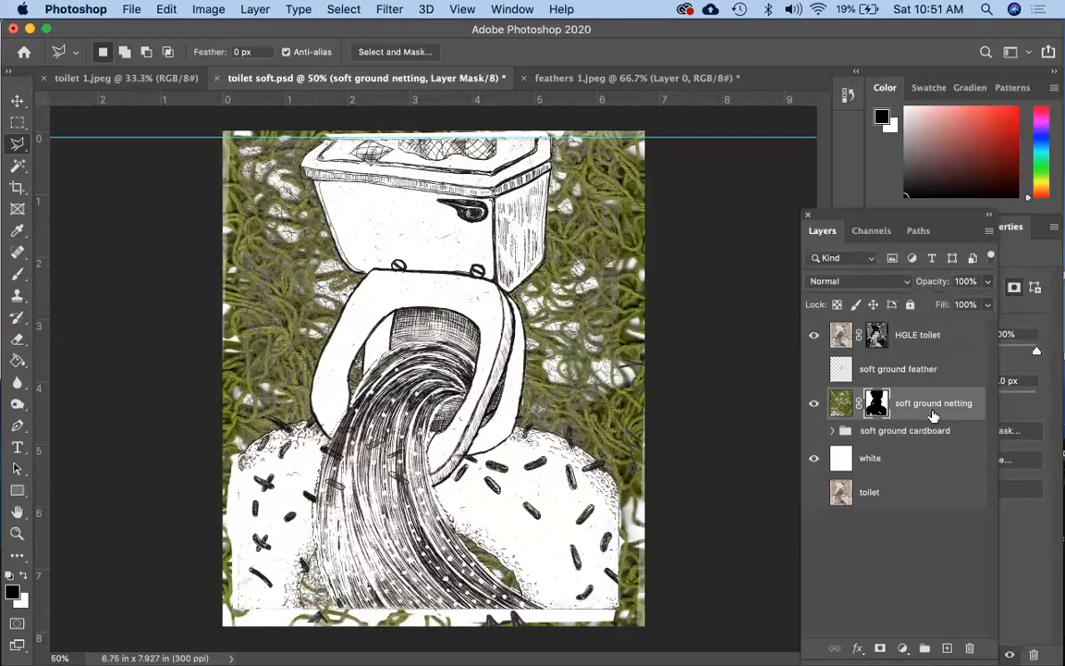
# - Add a Brightness/Contrast adjustment above the soft ground netting layer and clip it to that layer only
pyautogui.click(934, 416)
pyautogui.moveTo(944, 215); pyautogui.dragTo(993, 451)
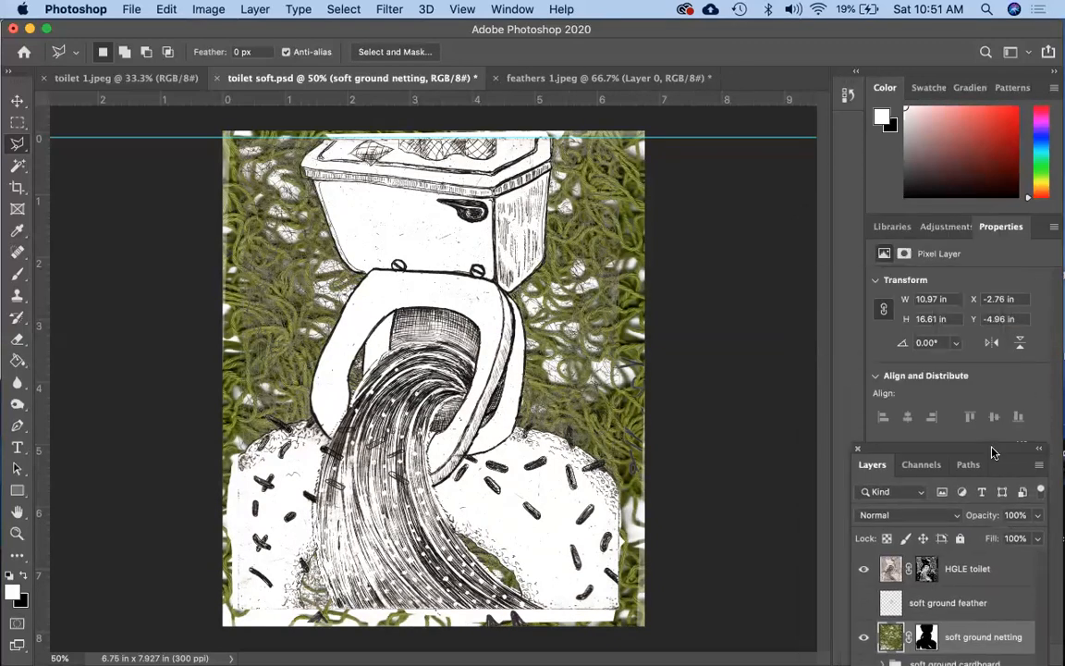
pyautogui.click(943, 226)
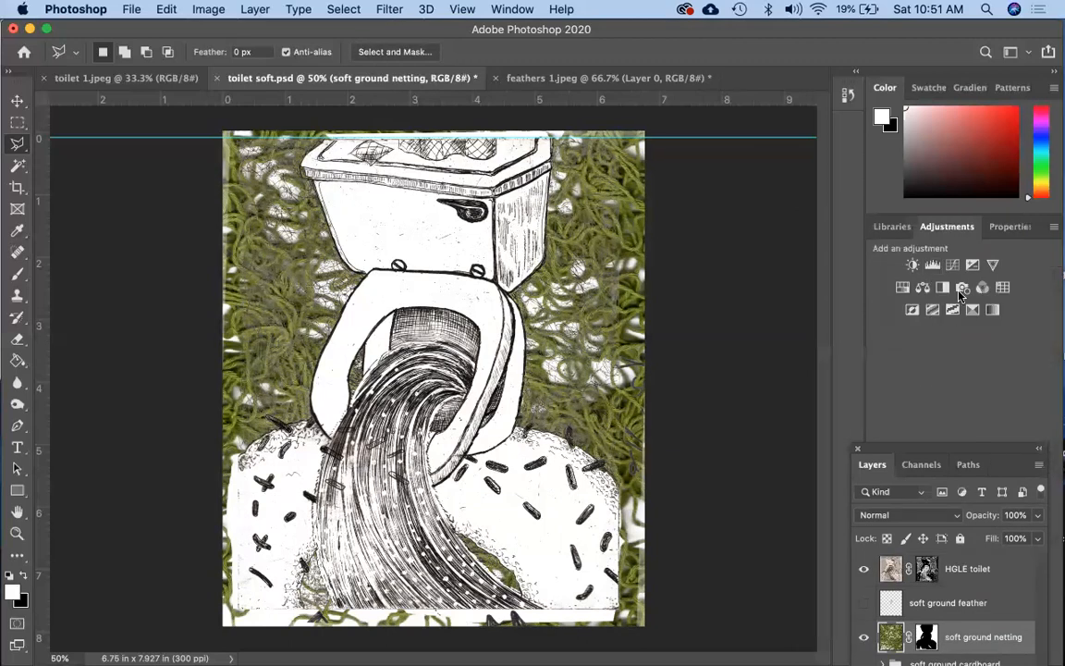
pyautogui.click(911, 266)
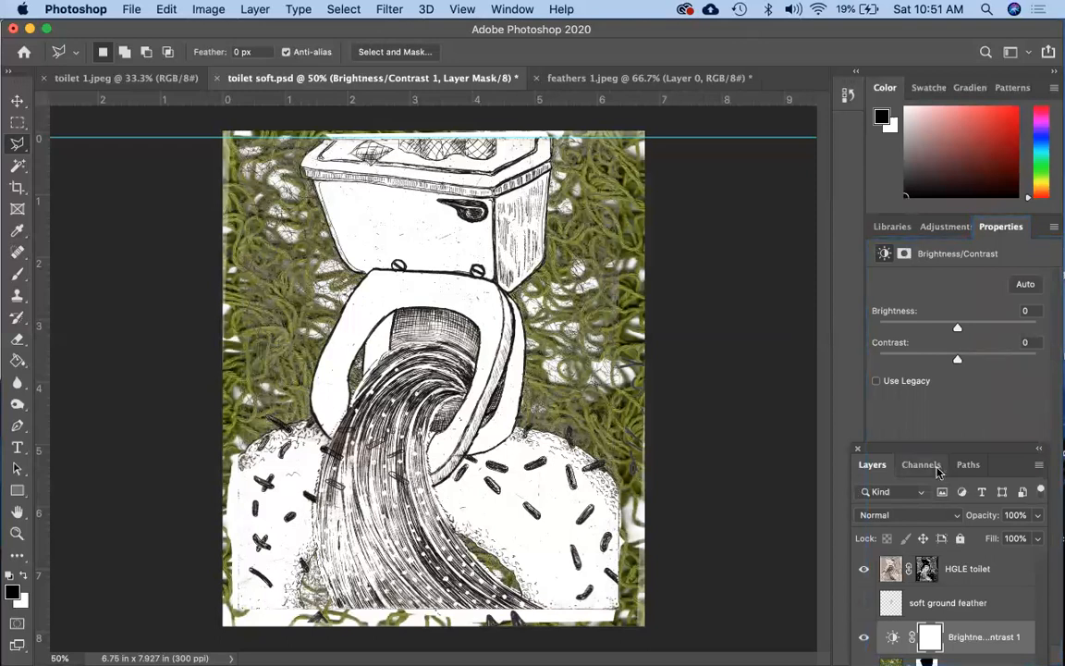
pyautogui.moveTo(931, 448); pyautogui.dragTo(902, 298)
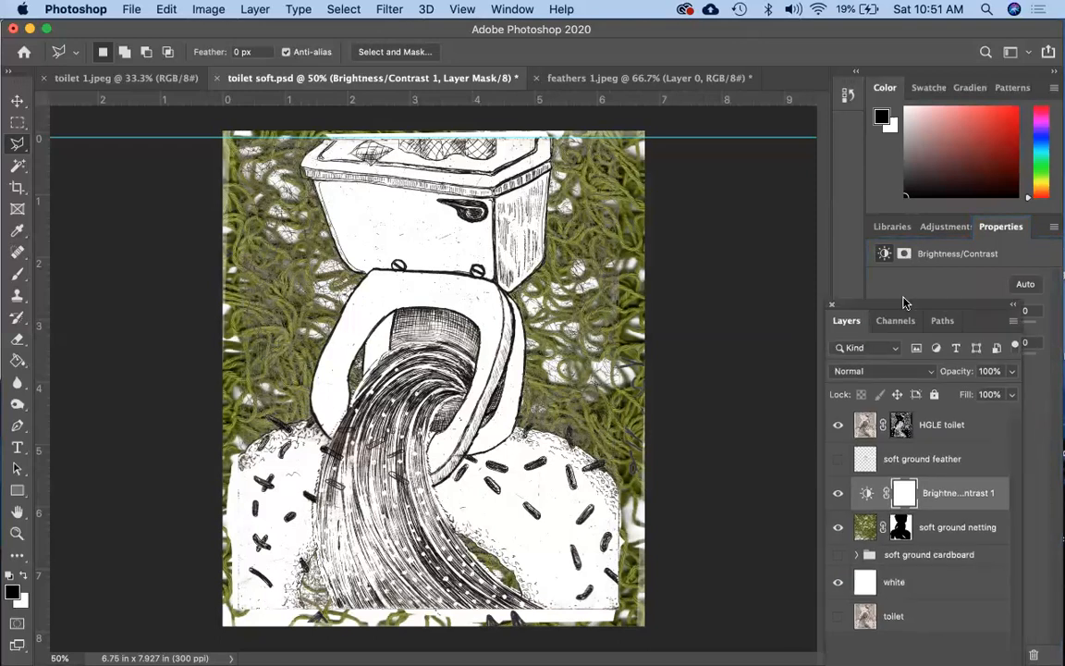
pyautogui.moveTo(946, 502); pyautogui.dragTo(945, 498)
pyautogui.keyDown('alt'); pyautogui.click(947, 499); pyautogui.keyUp('alt')
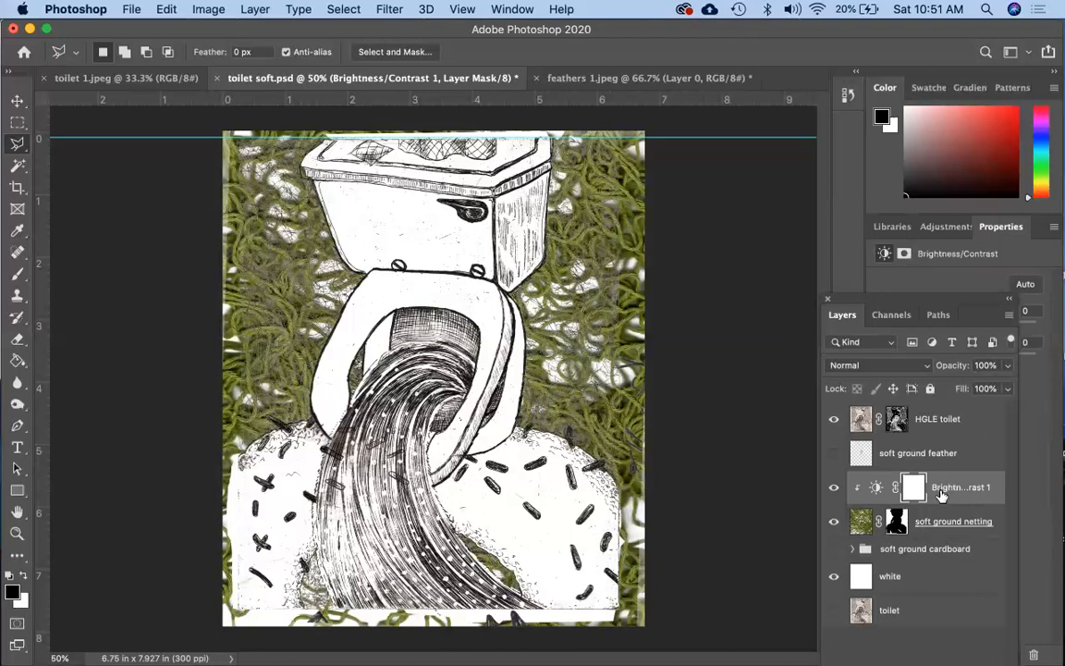
pyautogui.click(921, 491)
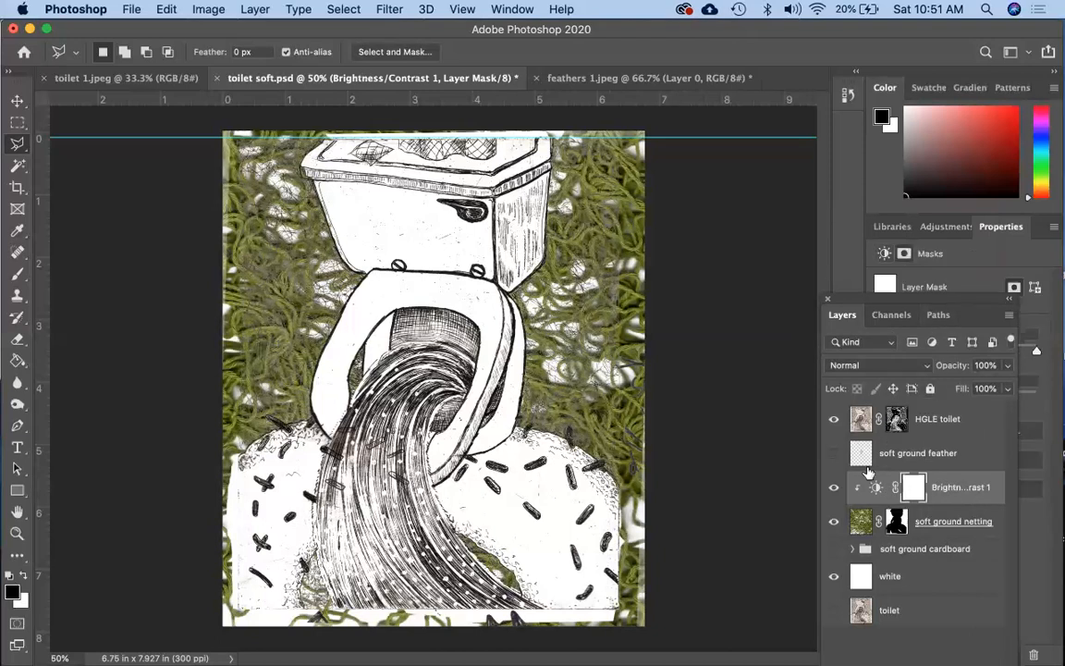
pyautogui.click(878, 488)
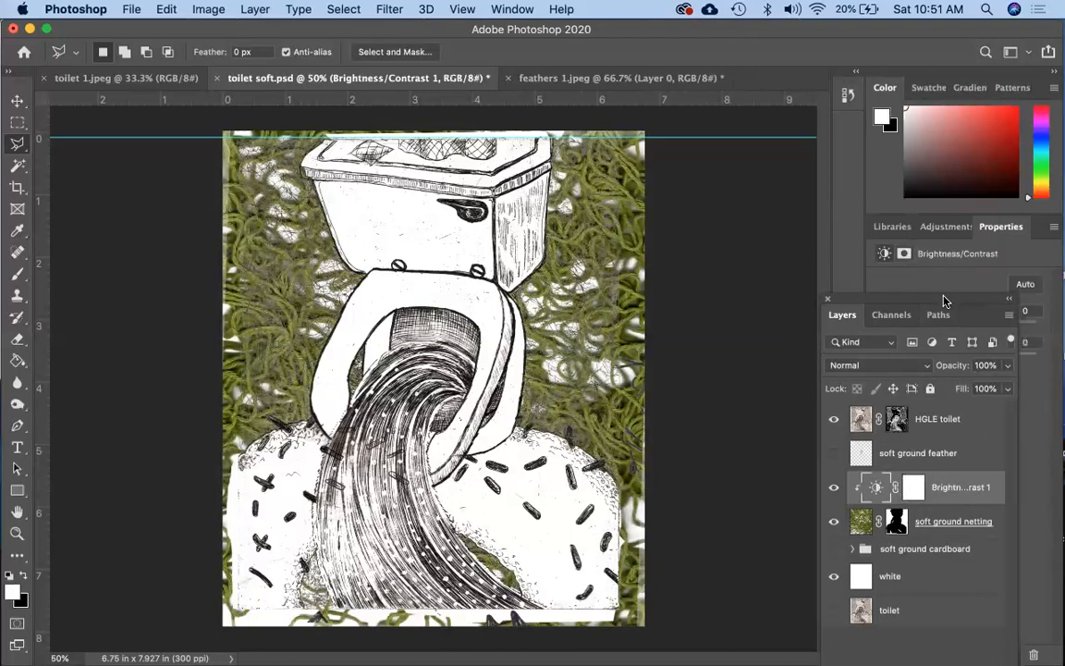
# - Darken the netting by lowering the brightness of the clipped Brightness/Contrast adjustment
pyautogui.moveTo(945, 300); pyautogui.dragTo(932, 481)
pyautogui.moveTo(957, 330); pyautogui.dragTo(886, 360)
pyautogui.moveTo(977, 329); pyautogui.dragTo(915, 331)
pyautogui.moveTo(929, 488); pyautogui.dragTo(912, 248)
# - Set the soft ground netting layer's opacity to 71%
pyautogui.click(915, 467)
pyautogui.click(976, 312)
pyautogui.moveTo(963, 333); pyautogui.dragTo(943, 335)
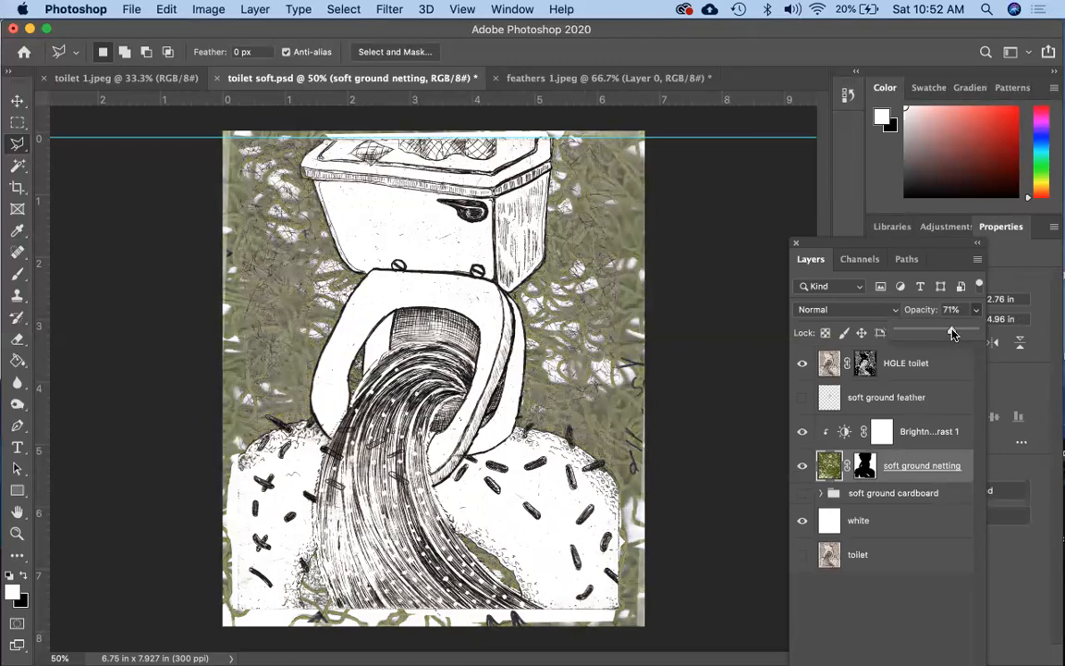
# - Add a Black & White adjustment clipped to the soft ground netting, and check the collage with the white layer temporarily hidden
pyautogui.moveTo(947, 242); pyautogui.dragTo(970, 399)
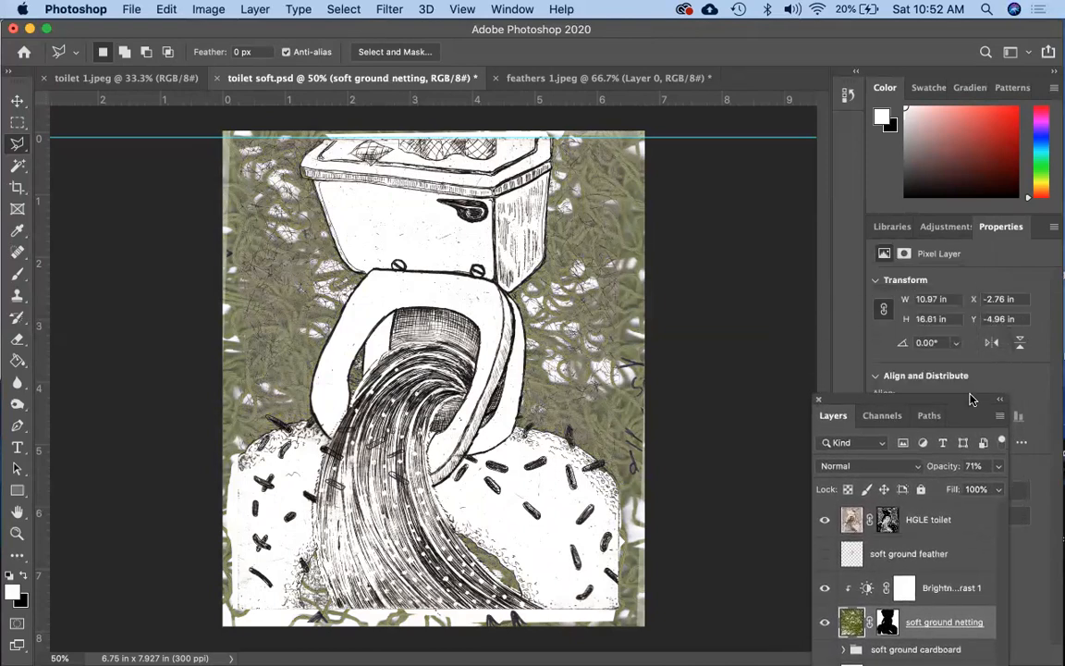
pyautogui.click(943, 227)
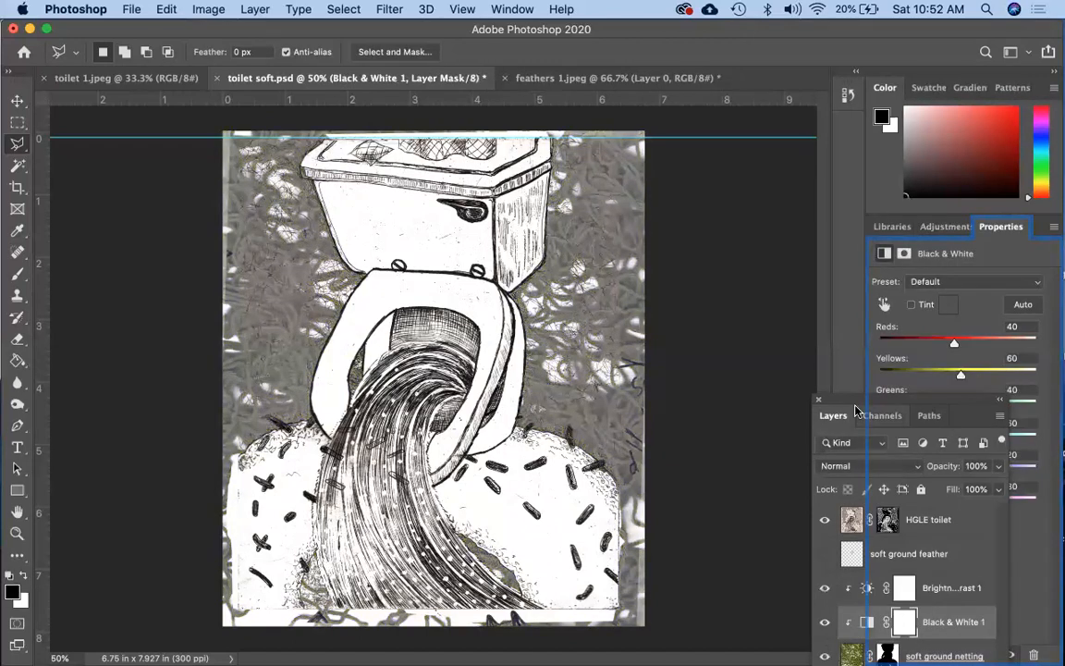
pyautogui.moveTo(849, 409); pyautogui.dragTo(835, 150)
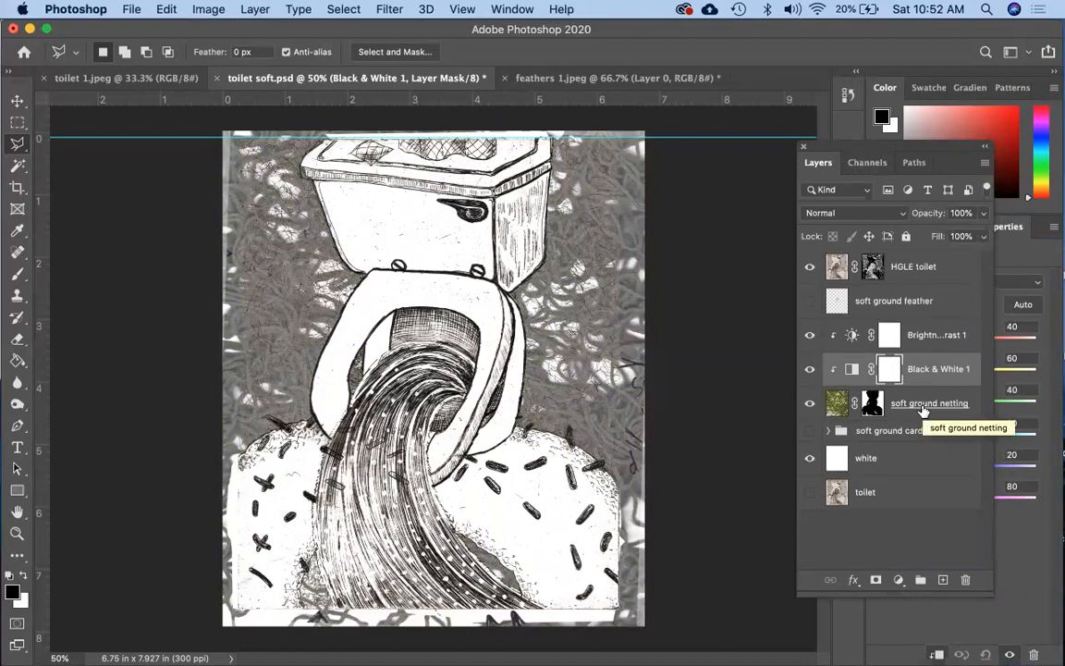
pyautogui.click(806, 459)
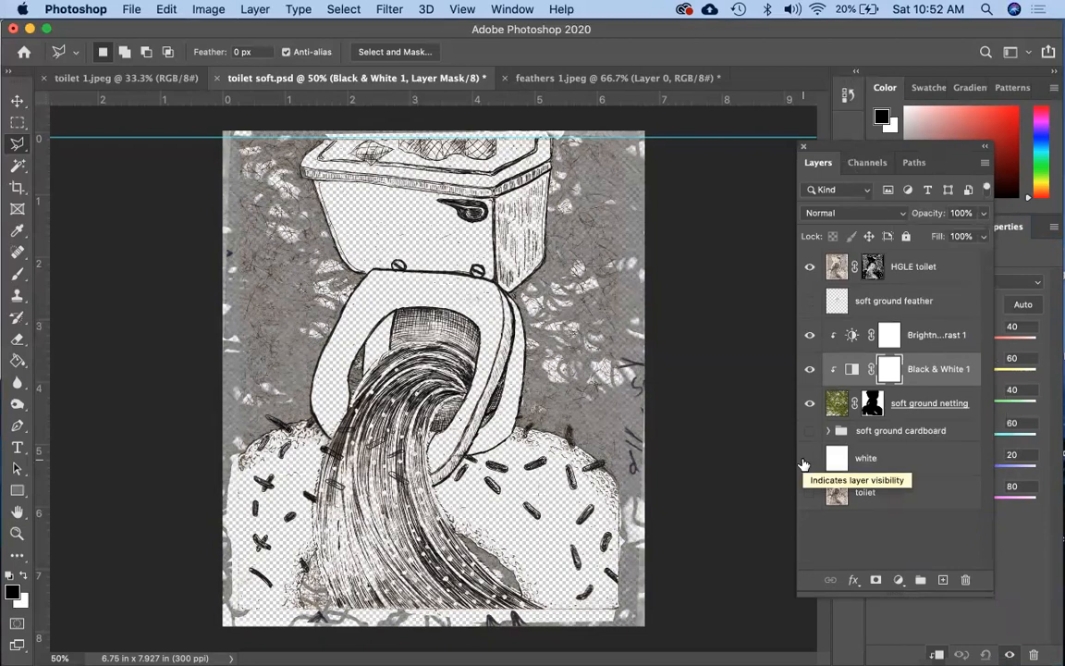
pyautogui.click(807, 459)
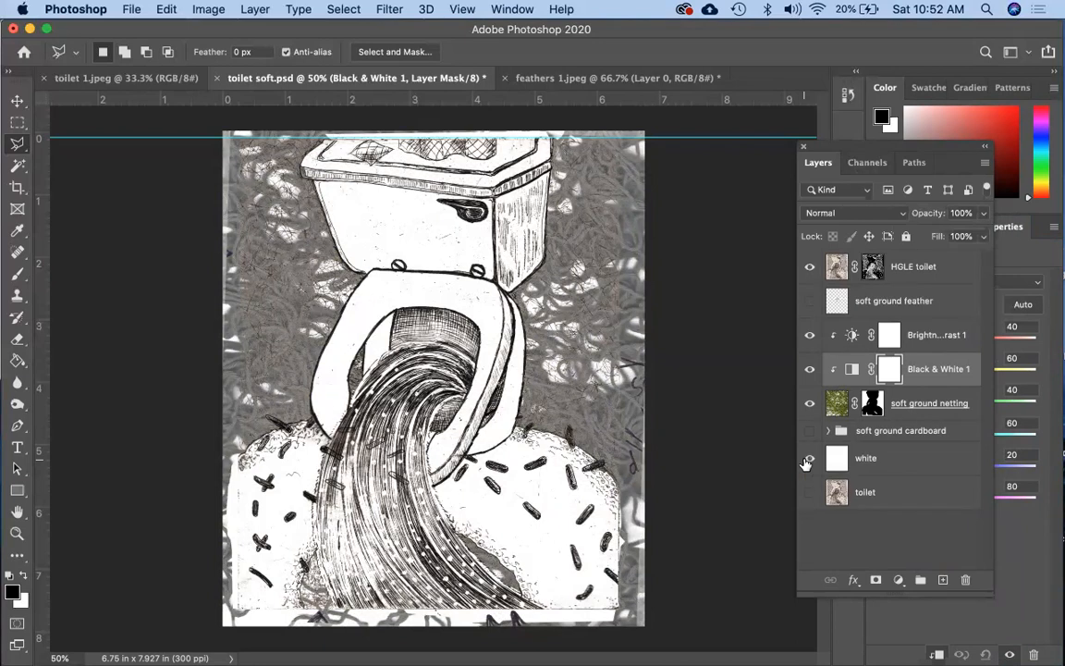
# - Display the soft ground netting layer's mask on its own to examine the masked shape
pyautogui.click(960, 403)
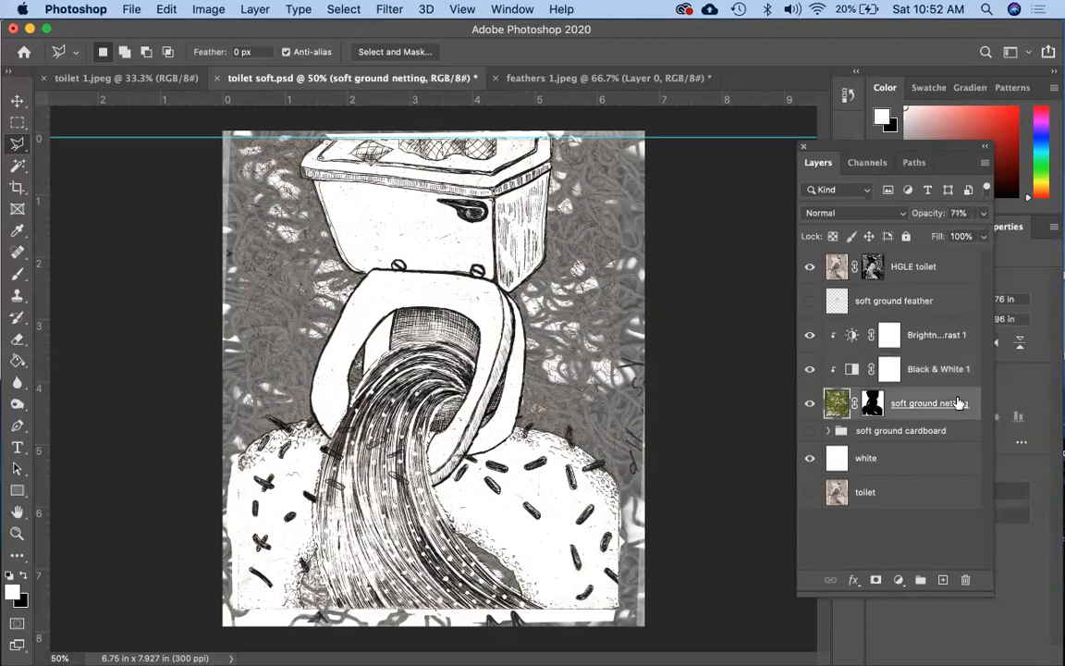
pyautogui.click(985, 213)
pyautogui.keyDown('alt'); pyautogui.click(872, 404); pyautogui.keyUp('alt')
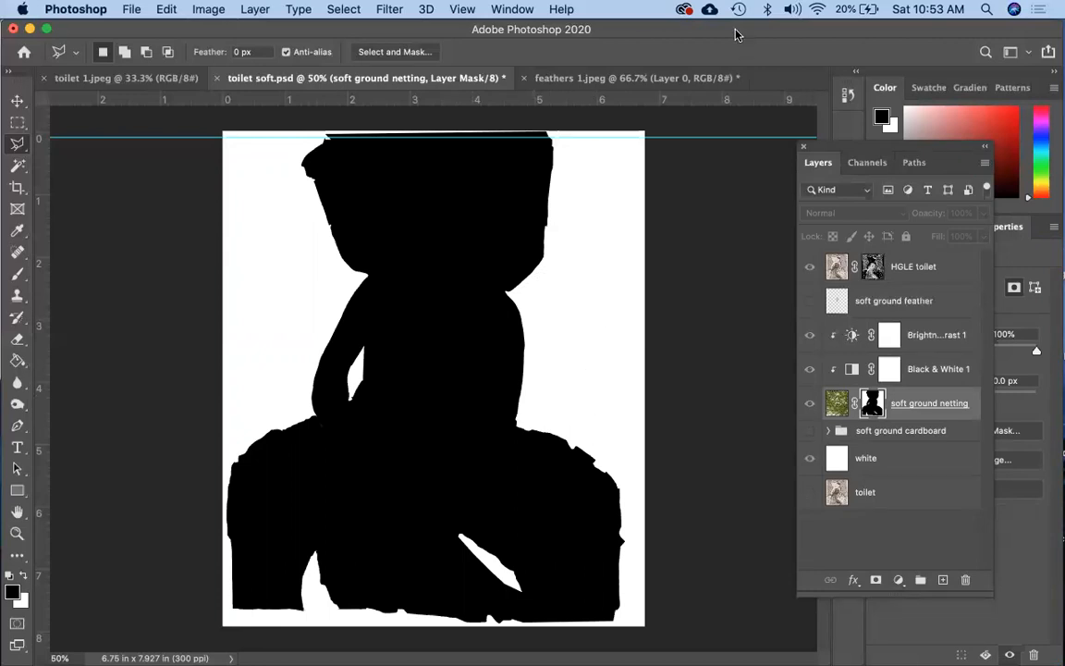
pyautogui.moveTo(666, 33); pyautogui.dragTo(780, 33)
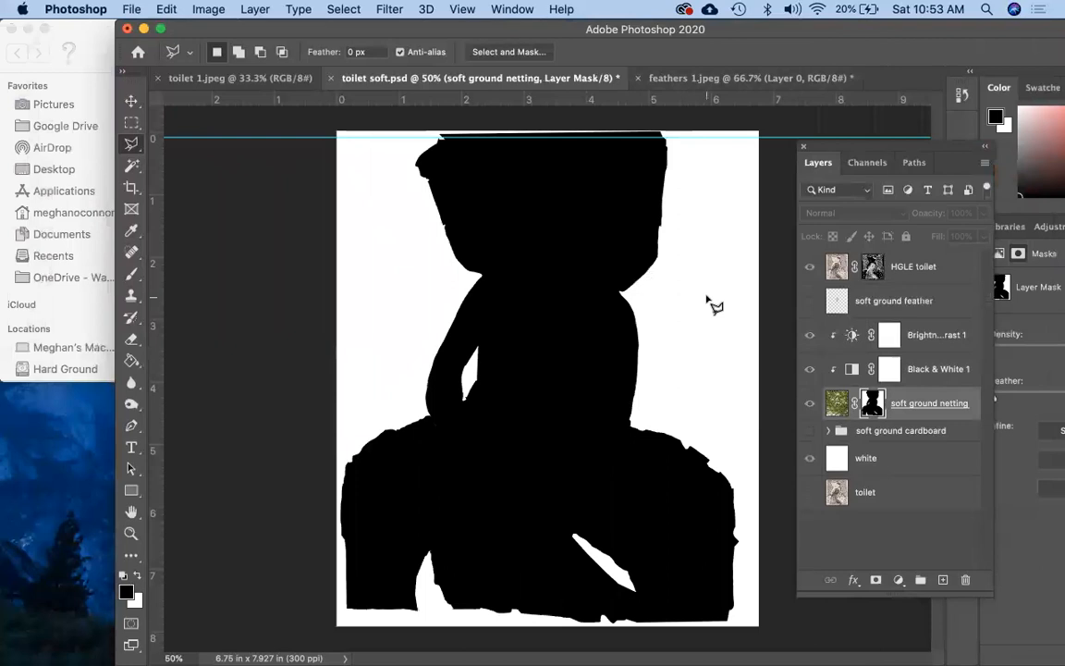
pyautogui.click(340, 11)
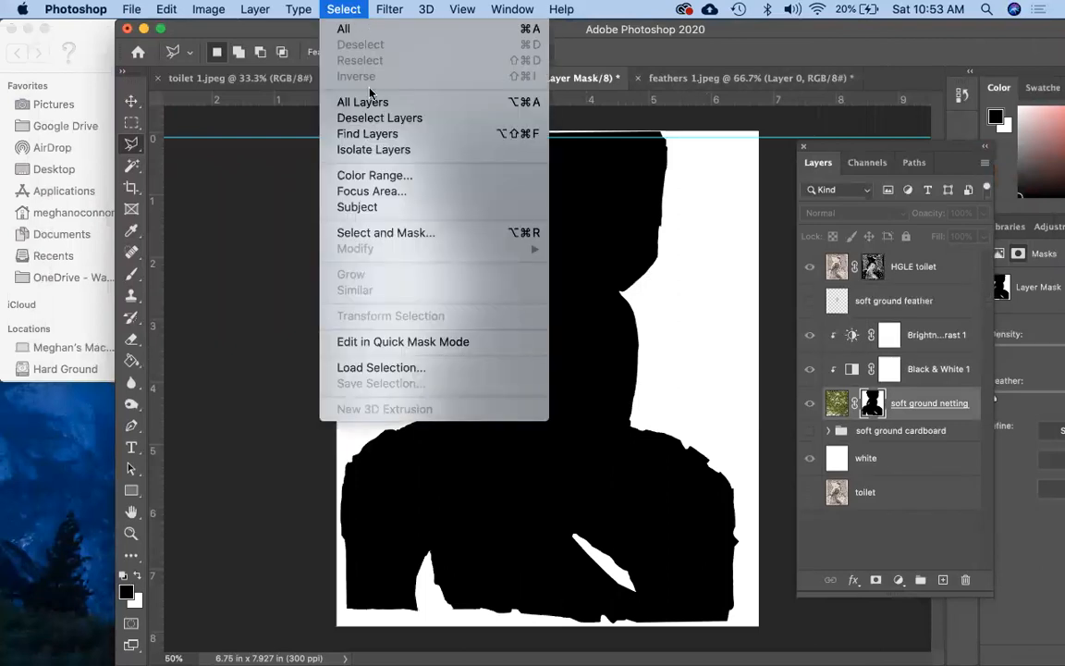
pyautogui.click(375, 175)
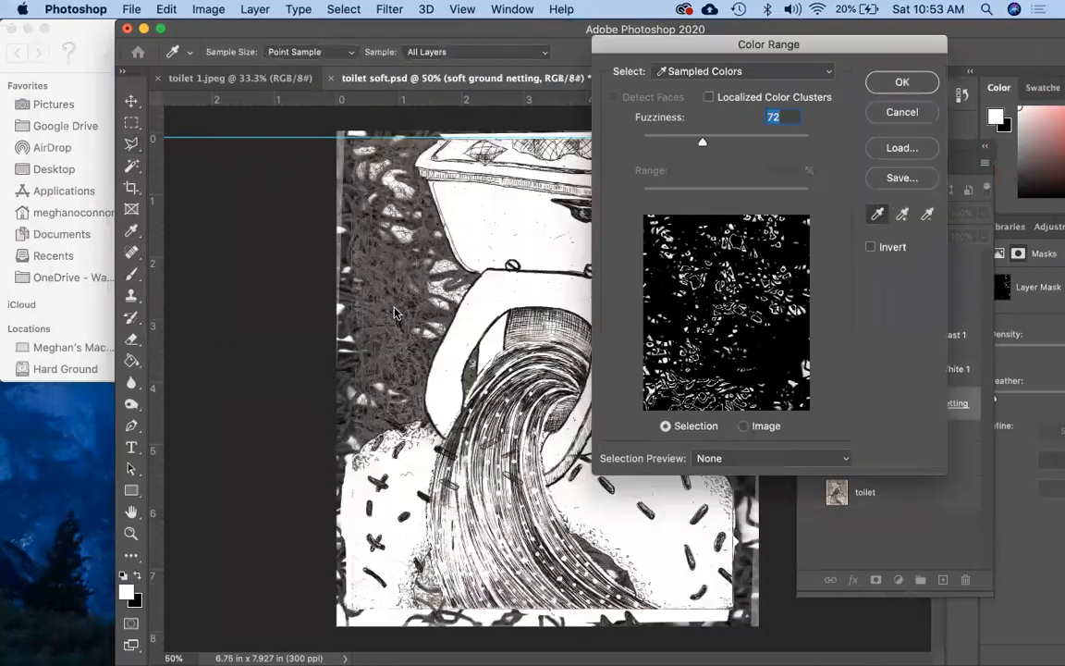
pyautogui.click(399, 301)
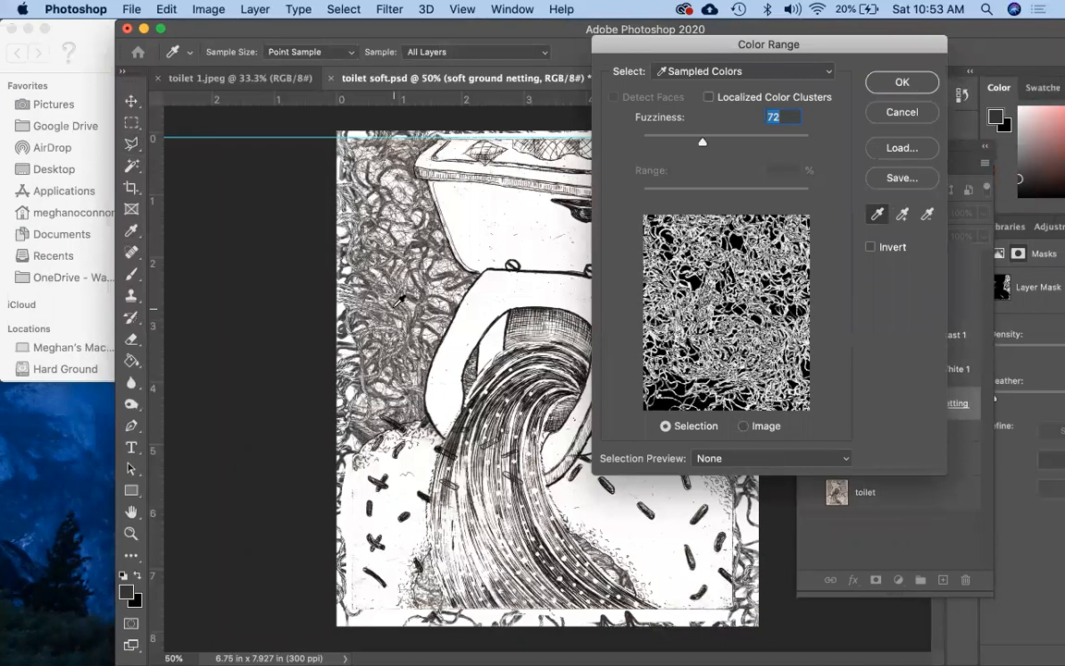
pyautogui.click(902, 111)
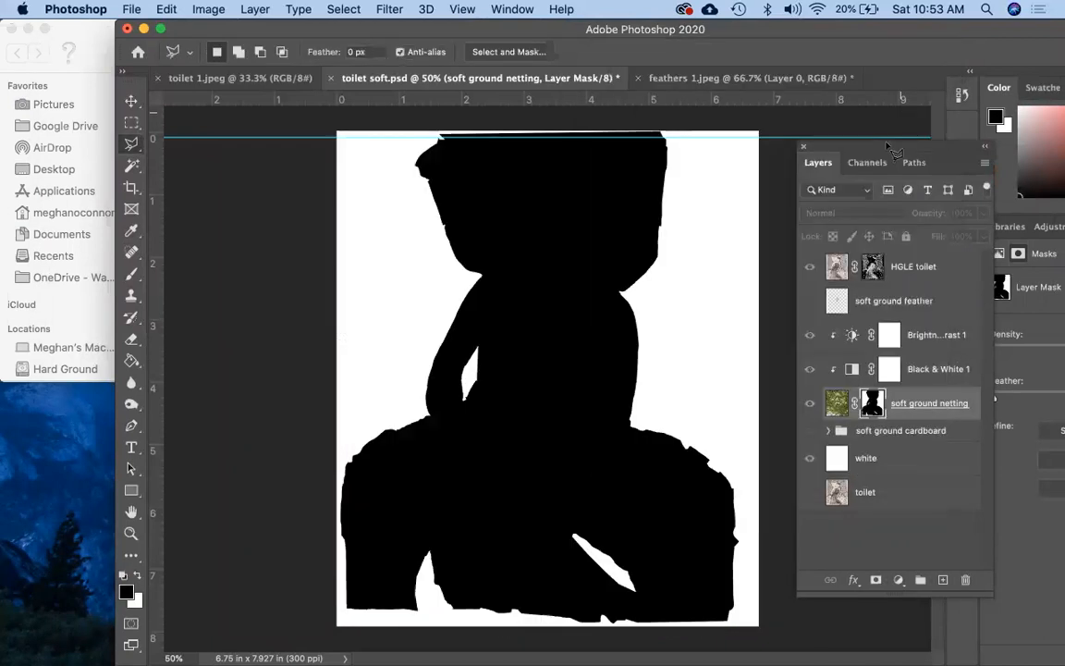
# - Select the white area of the netting mask with the Magic Wand, fill it with a mid-gray color at 100% opacity, and return to the collage
pyautogui.click(132, 165)
pyautogui.click(396, 318)
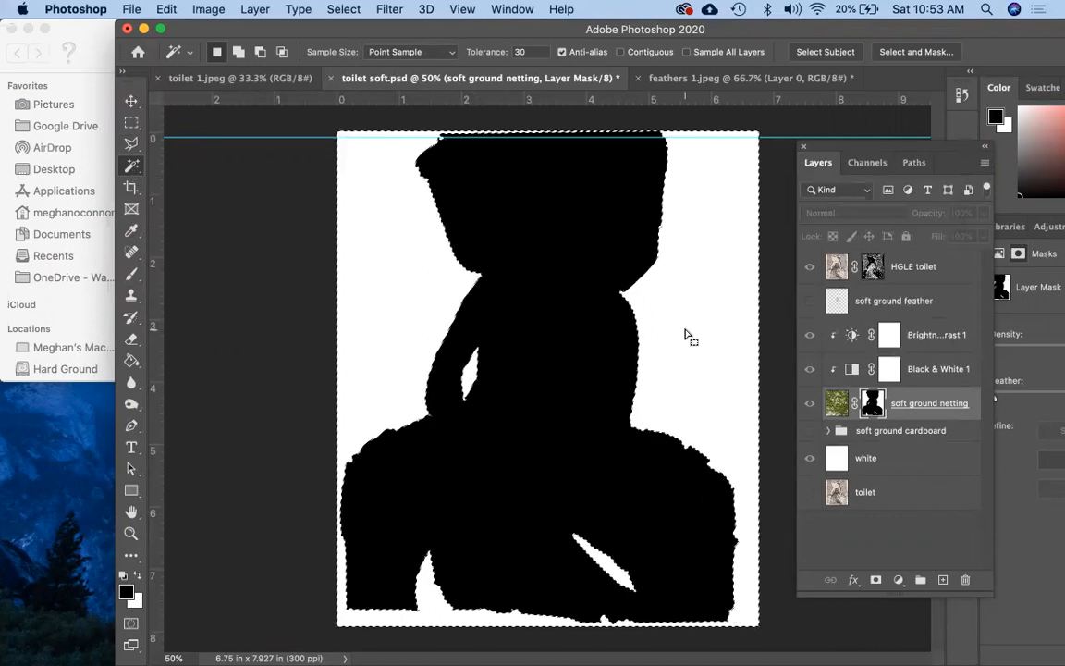
pyautogui.click(166, 10)
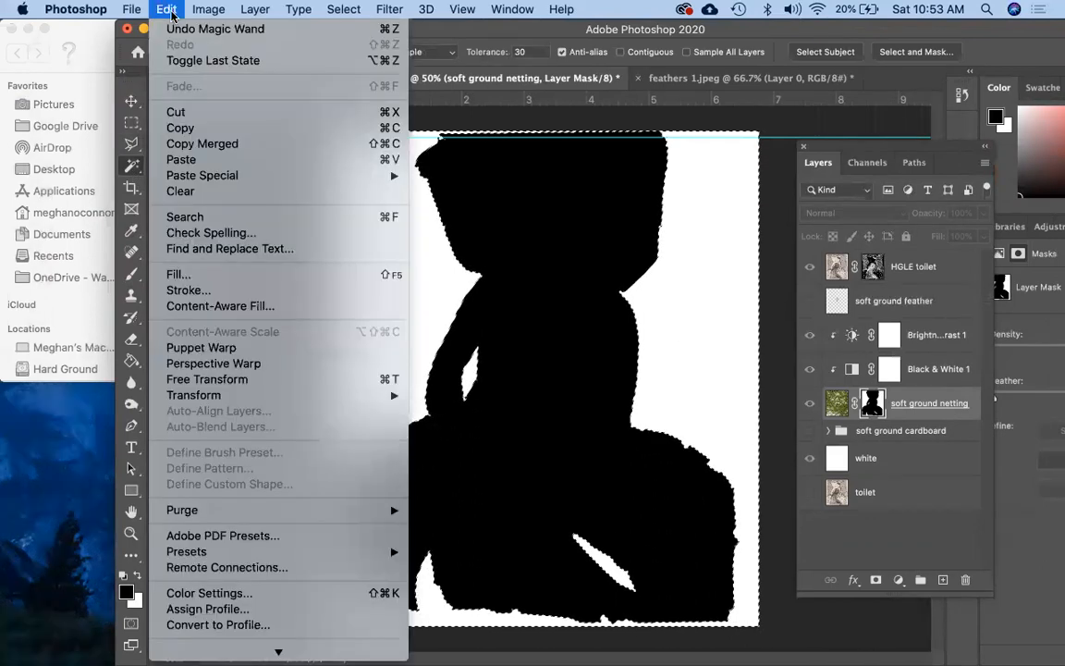
pyautogui.click(205, 275)
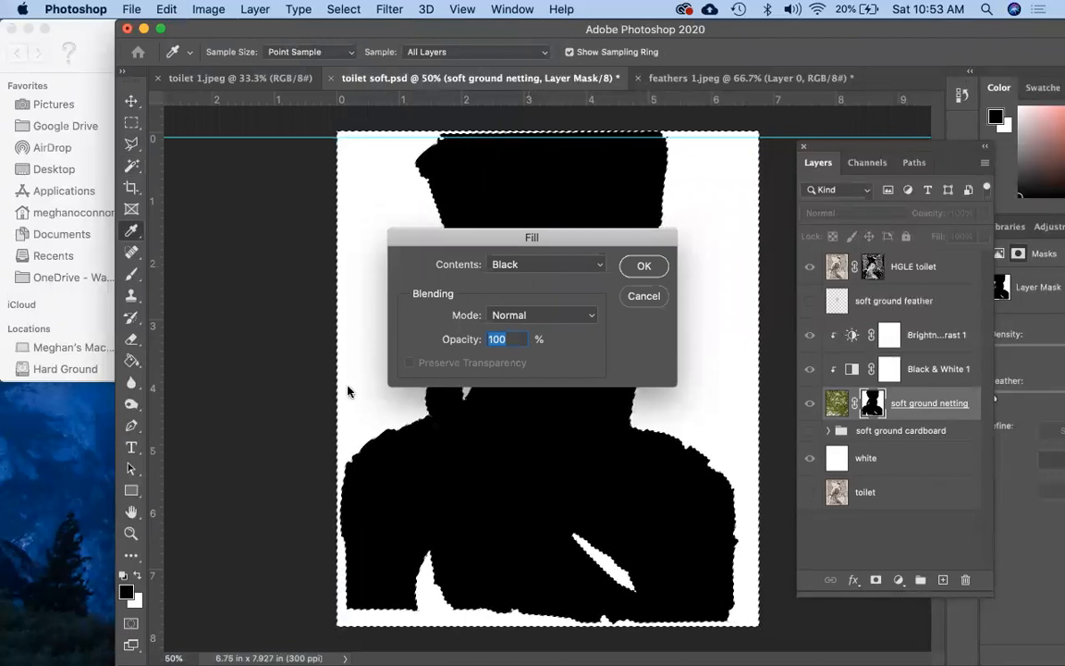
pyautogui.click(536, 267)
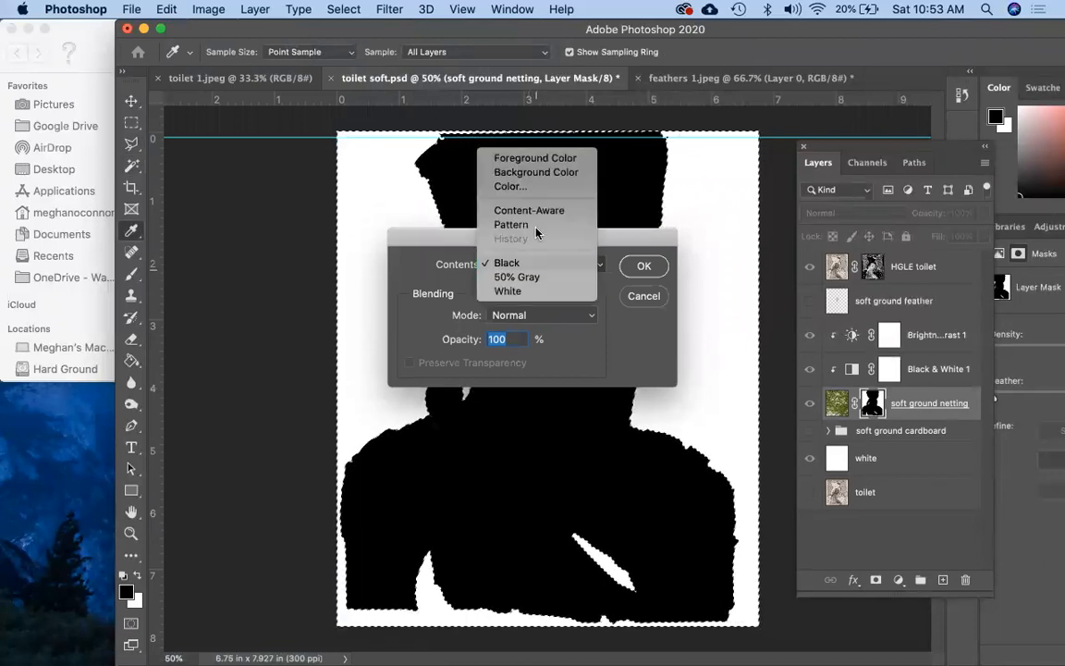
pyautogui.click(523, 192)
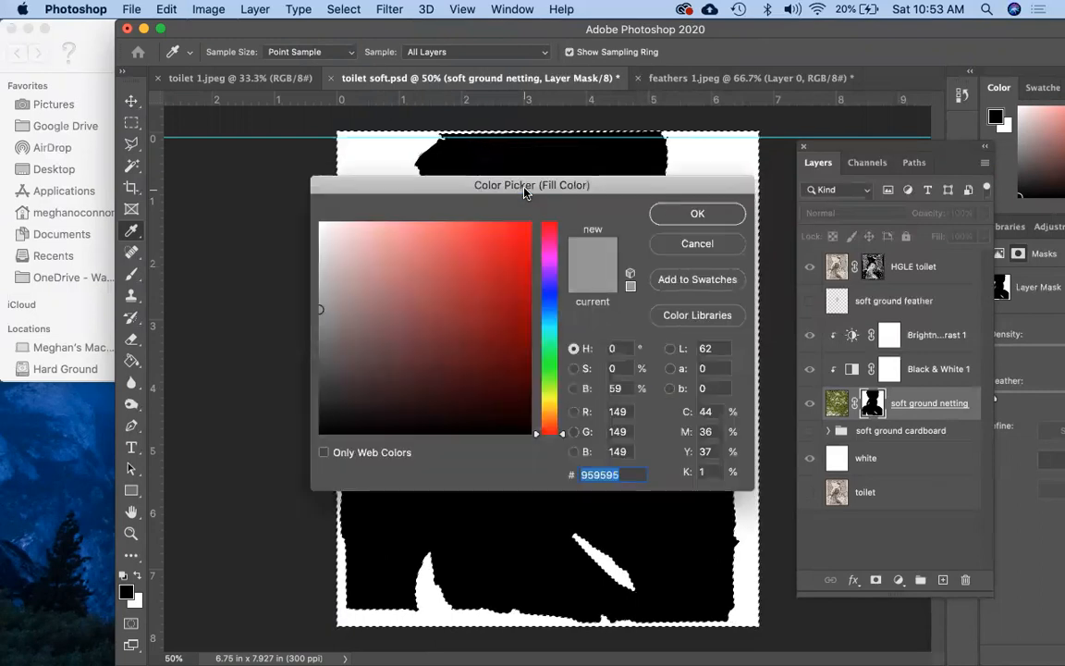
pyautogui.click(322, 337)
pyautogui.click(722, 208)
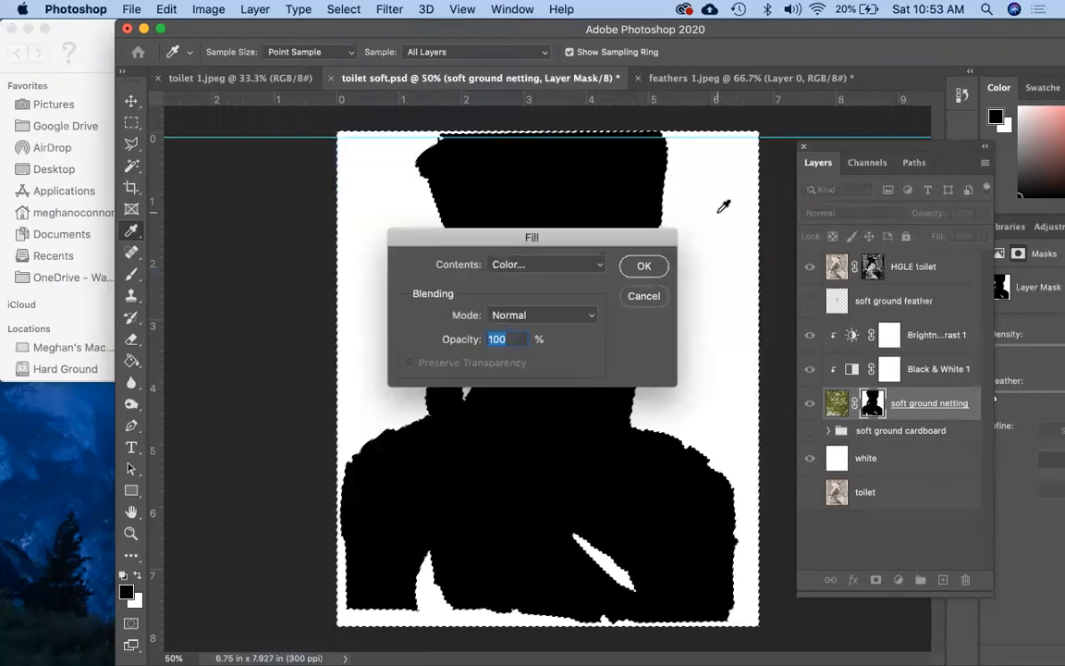
pyautogui.click(643, 267)
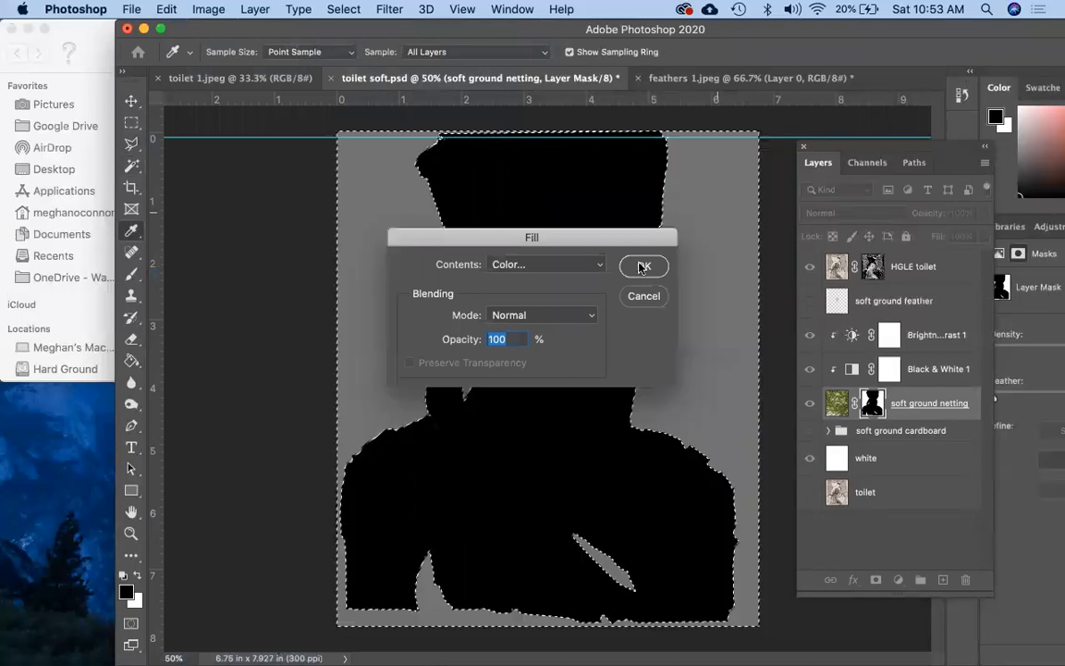
pyautogui.press('w')
pyautogui.press('super+d')
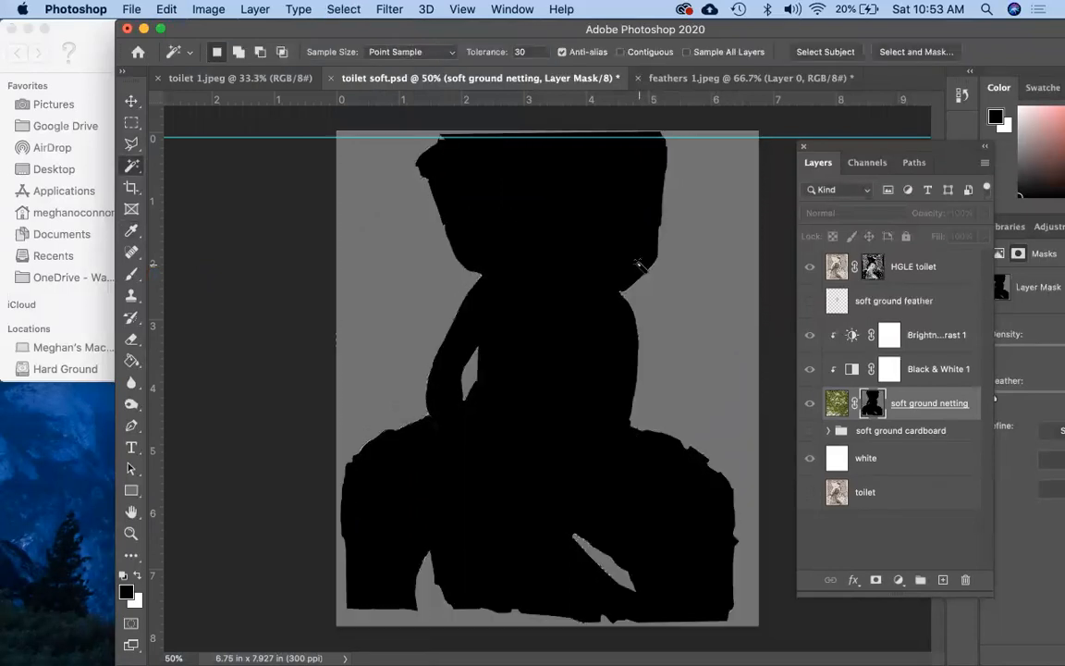
pyautogui.keyDown('alt'); pyautogui.click(876, 405); pyautogui.keyUp('alt')
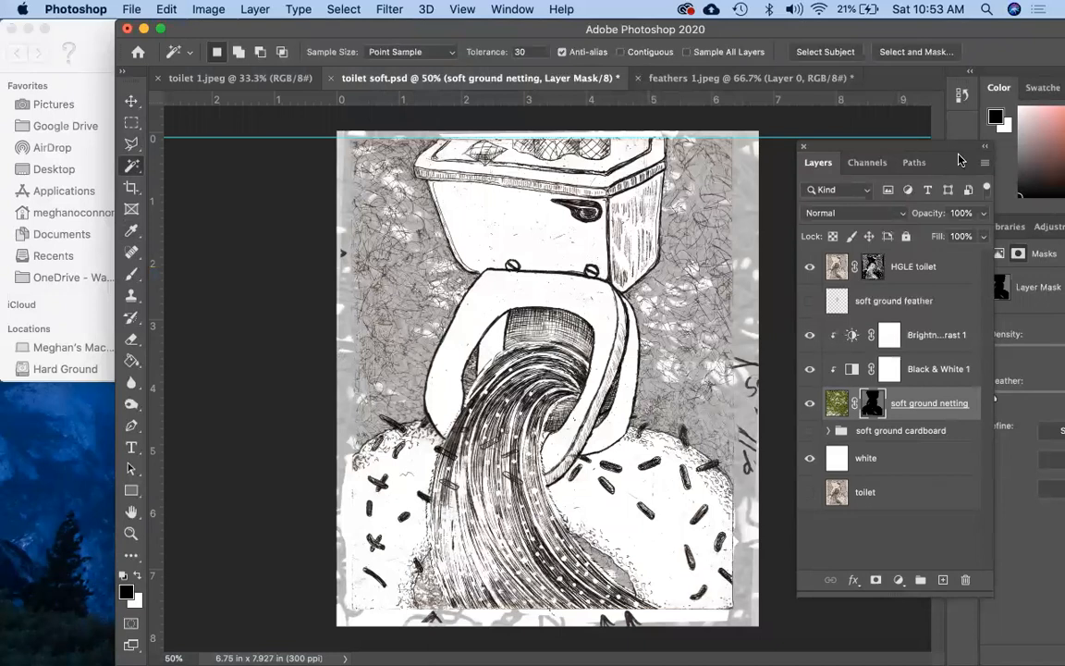
# - Step back through the history to compare the collage before and after the gray mask fill, and return to the latest state
pyautogui.click(962, 95)
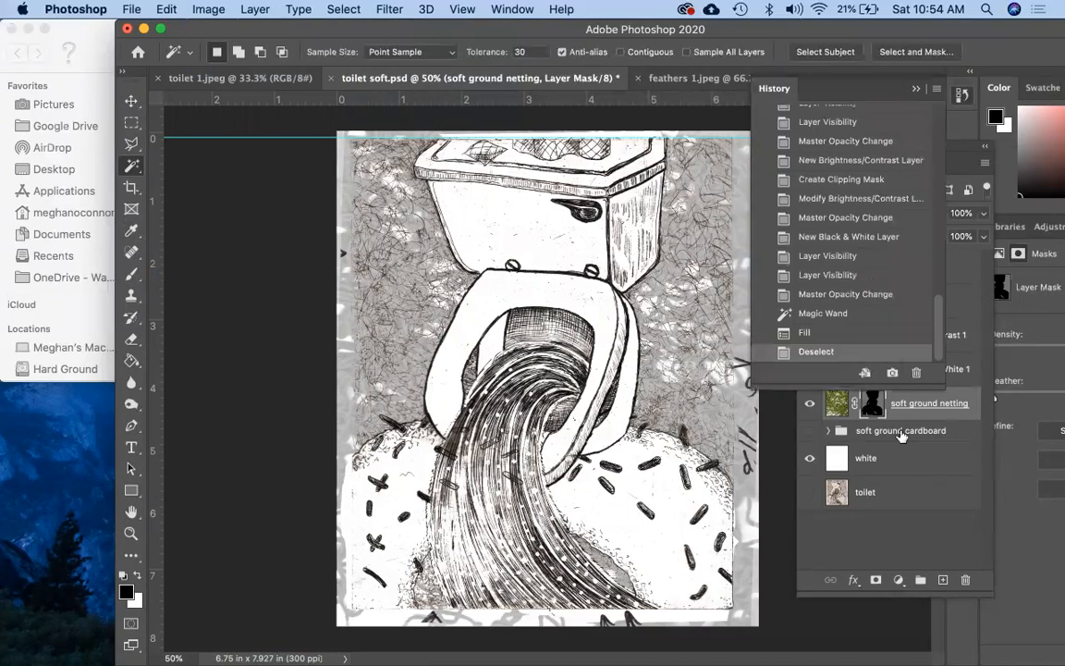
pyautogui.click(896, 294)
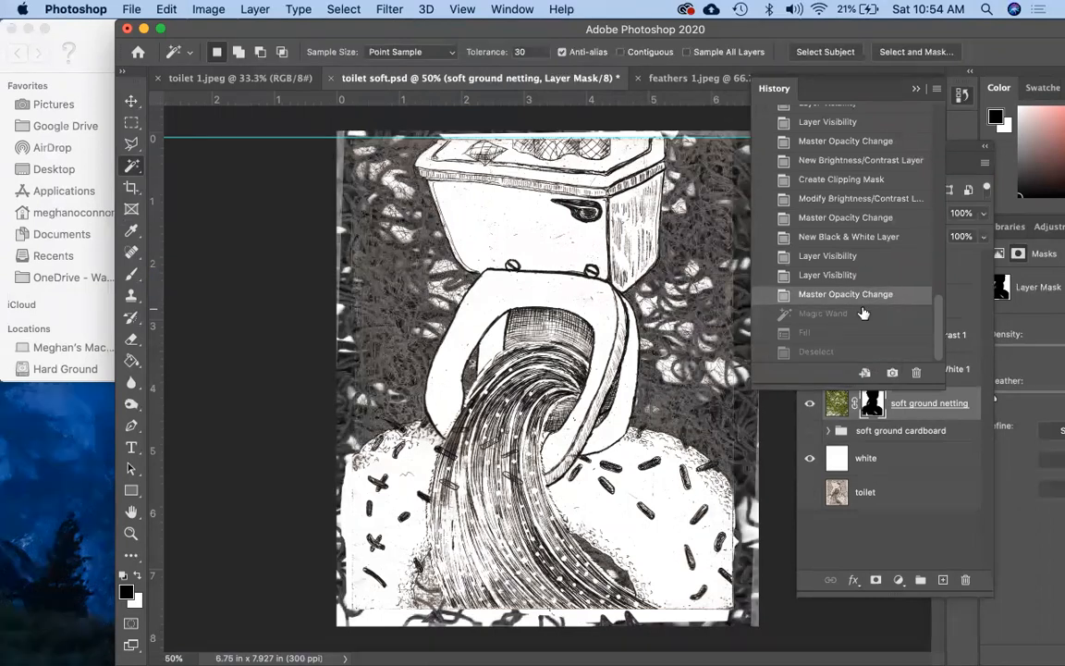
pyautogui.click(863, 313)
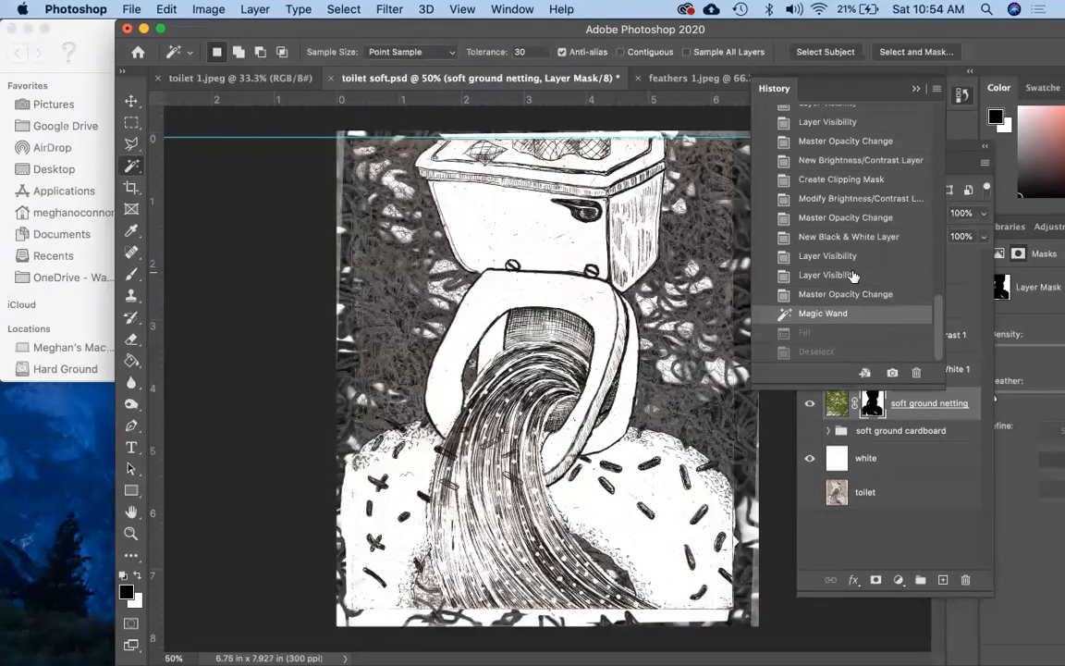
pyautogui.click(853, 275)
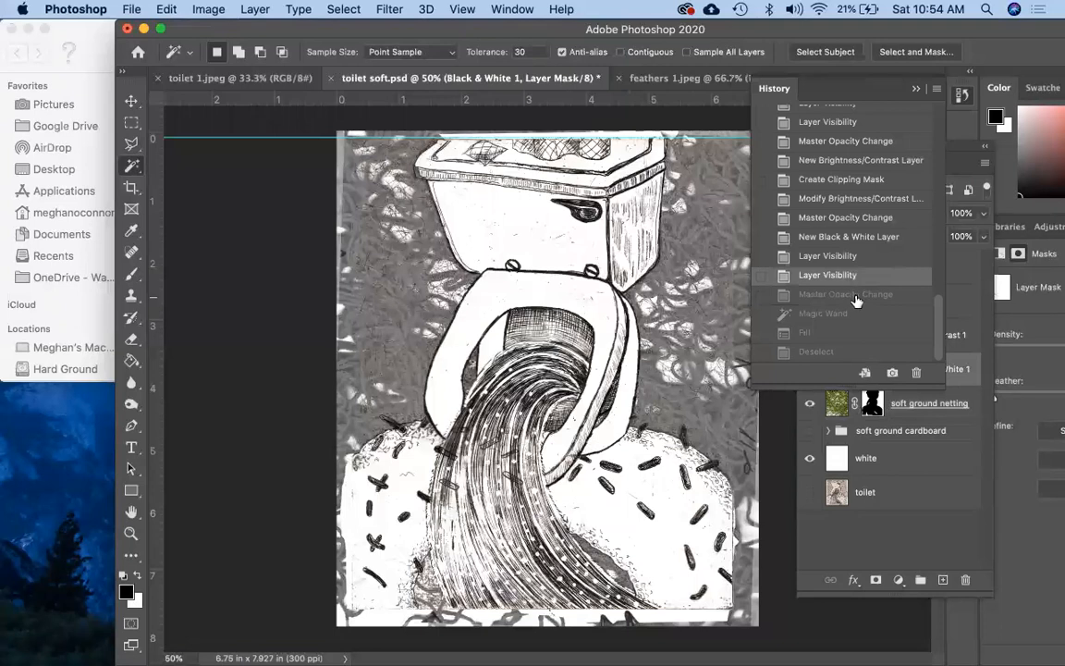
pyautogui.click(856, 296)
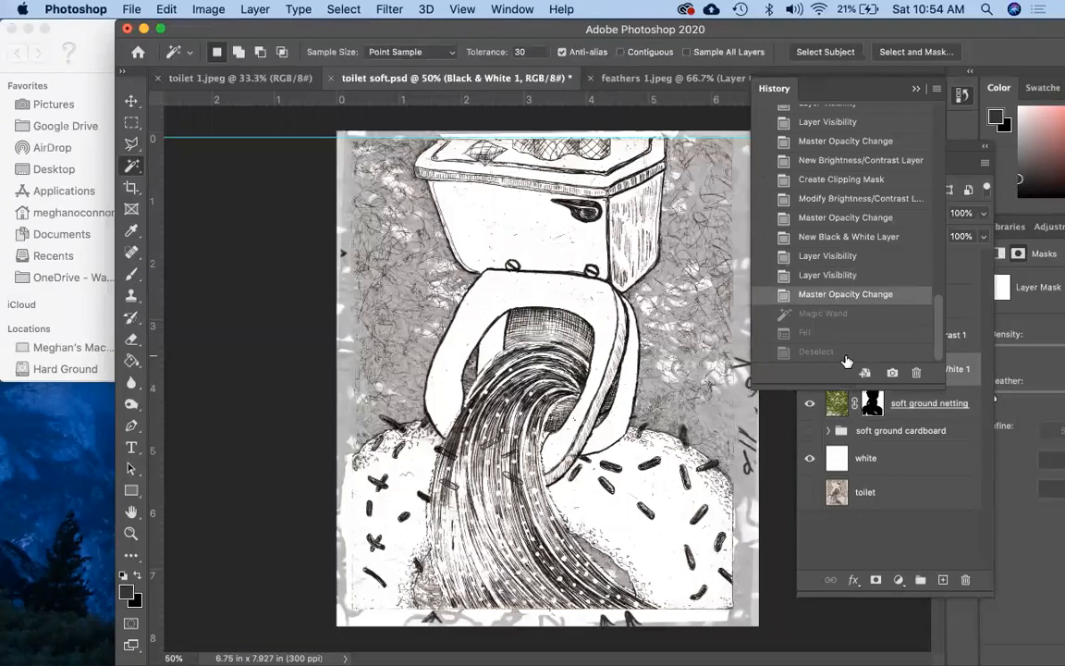
pyautogui.click(847, 357)
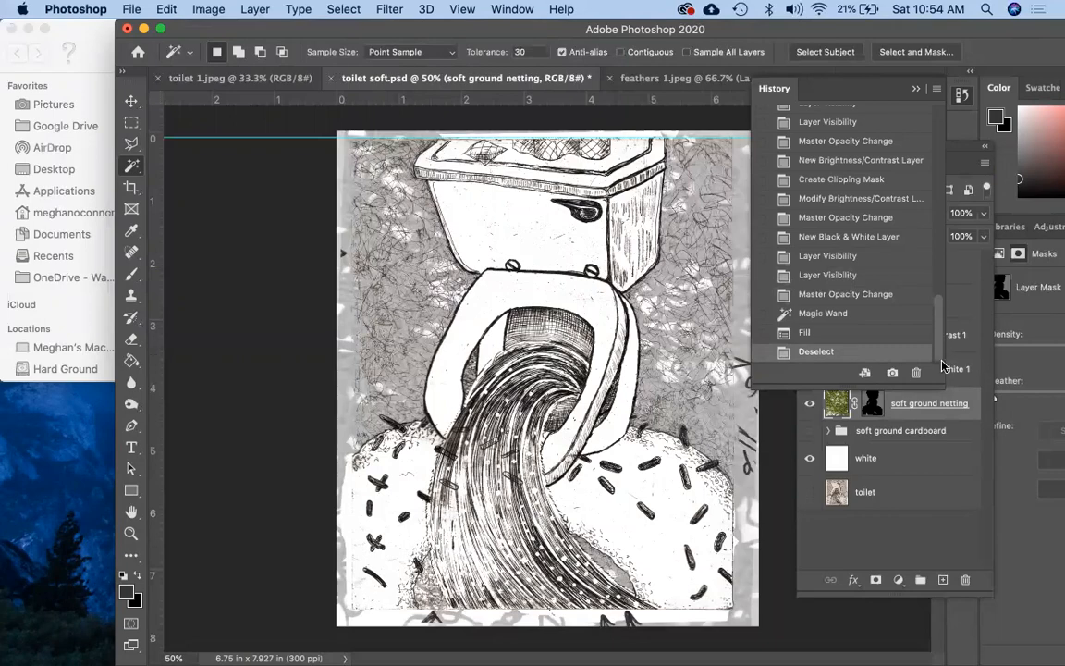
pyautogui.click(617, 379)
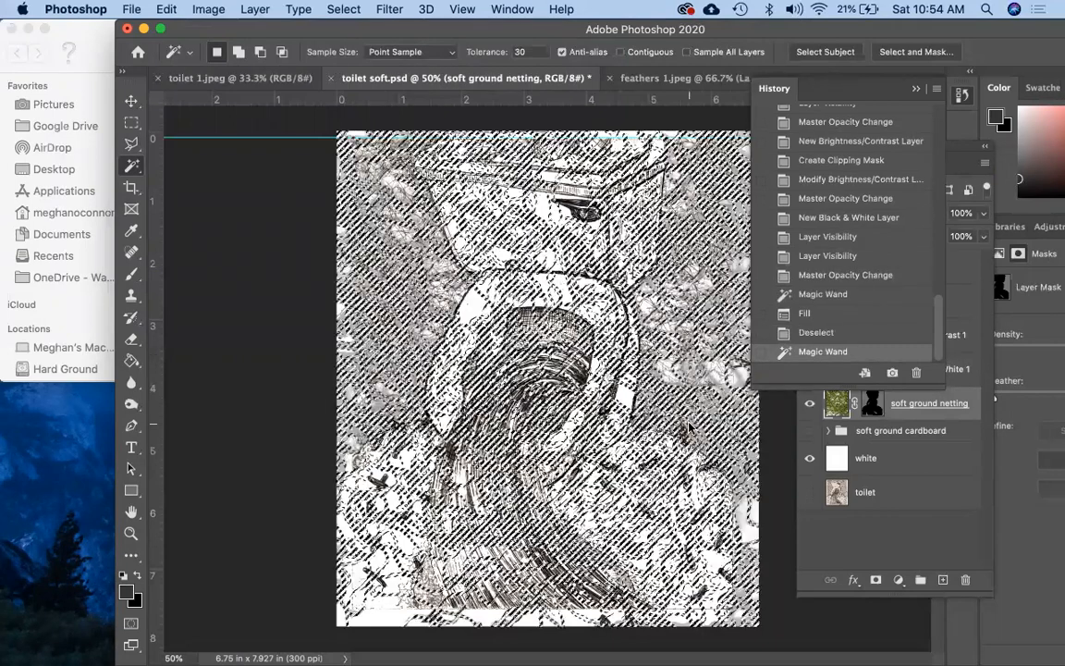
pyautogui.press('cmd+d')
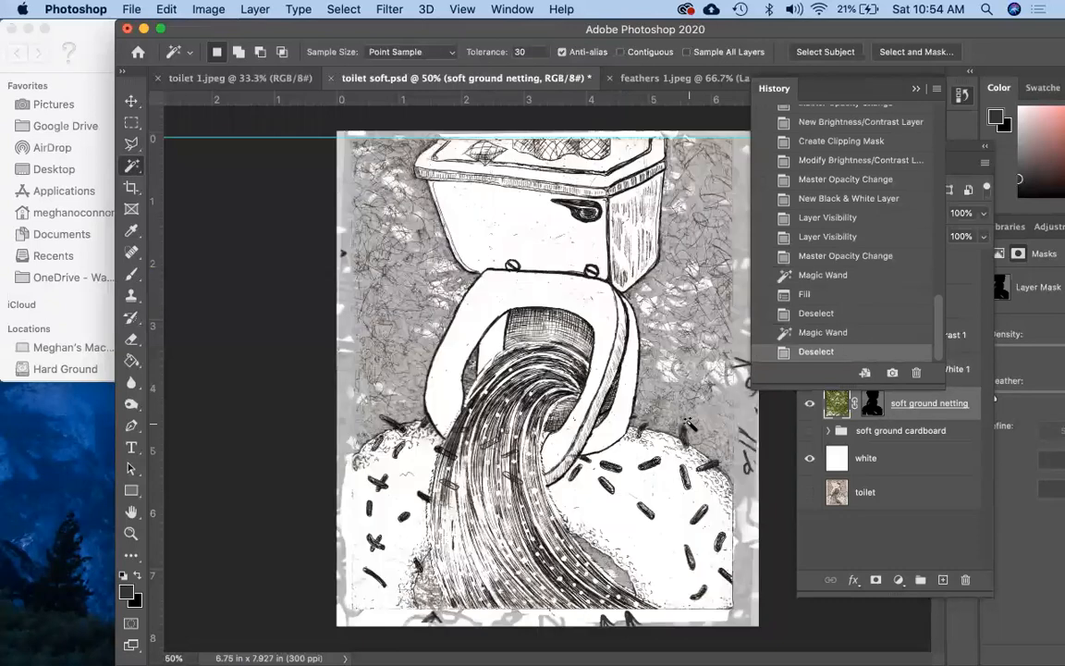
pyautogui.click(916, 91)
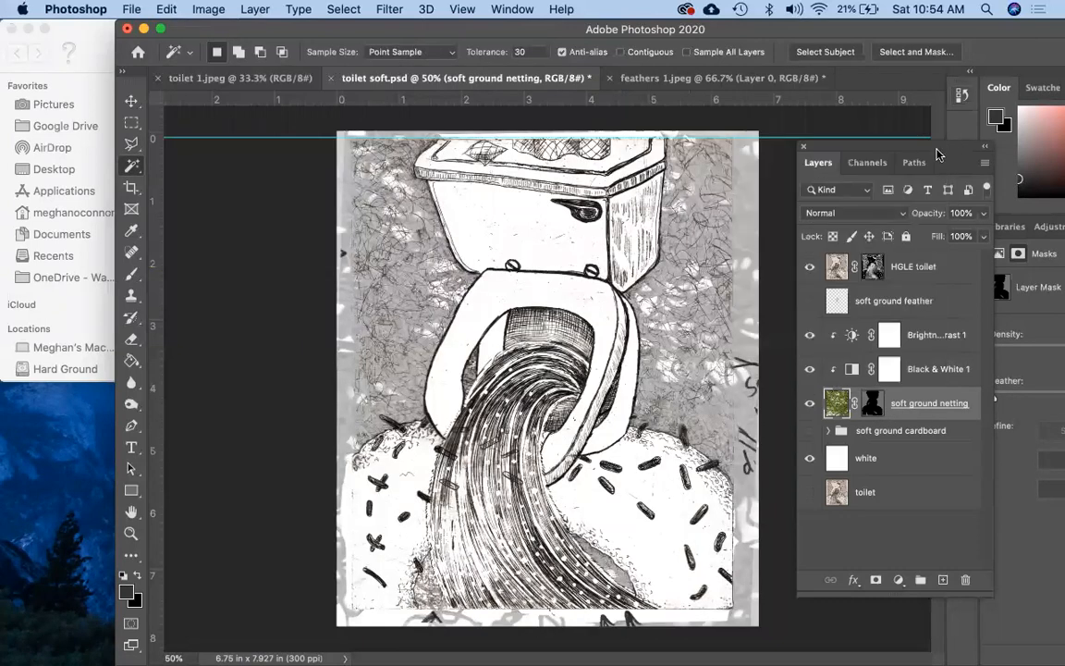
# - Target the soft ground netting layer's mask with the Brush tool, using white as the foreground color and a brush size of 500
pyautogui.moveTo(882, 148); pyautogui.dragTo(914, 135)
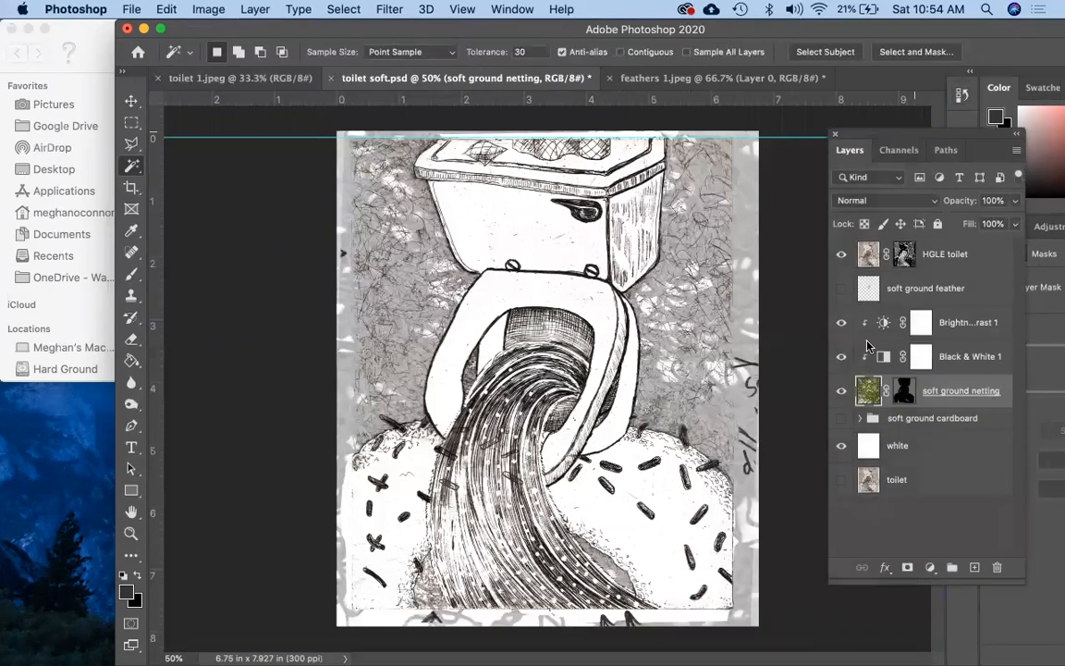
pyautogui.click(903, 390)
pyautogui.press('b')
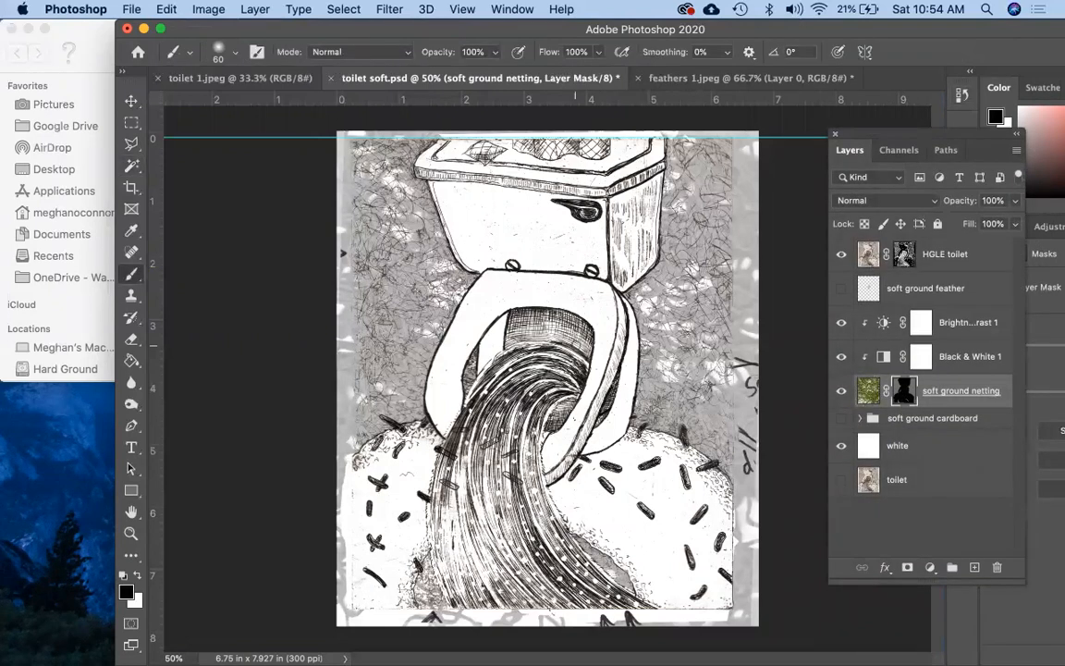
pyautogui.click(137, 575)
pyautogui.press(']')
pyautogui.press(']')
pyautogui.press(']')
pyautogui.press(']')
pyautogui.press(']')
pyautogui.press(']')
pyautogui.press(']')
pyautogui.press(']')
pyautogui.press(']')
pyautogui.press(']')
pyautogui.press(']')
pyautogui.press(']')
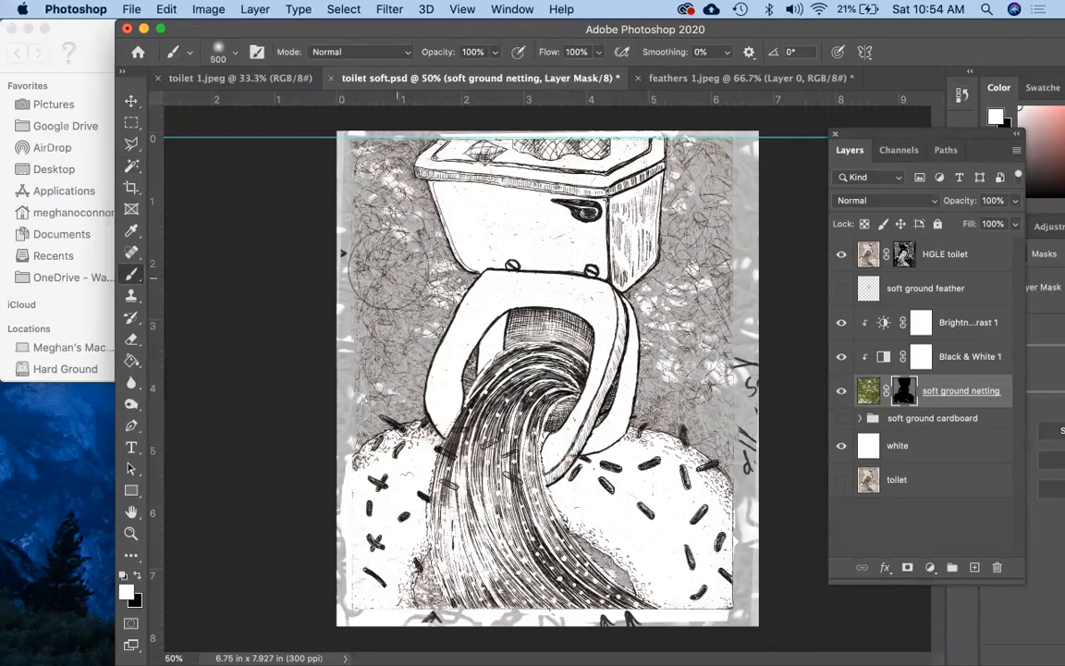
# - Reduce the brush size to 250 and set the brush opacity to 27%
pyautogui.click(234, 53)
pyautogui.click(235, 61)
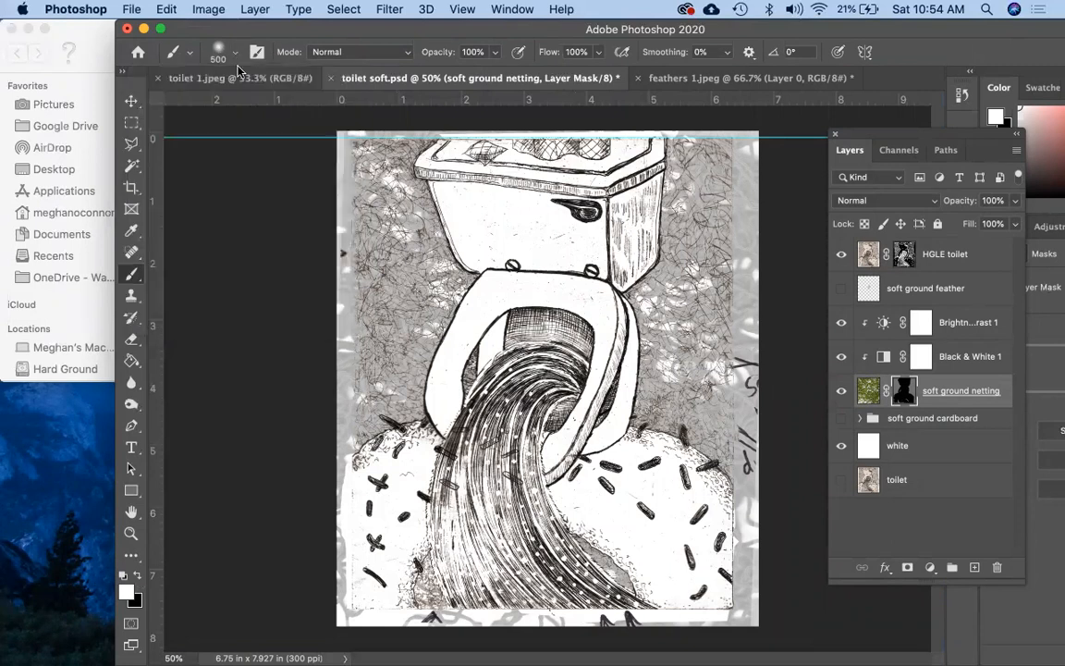
pyautogui.press('[')
pyautogui.press('[')
pyautogui.press('[')
pyautogui.moveTo(891, 34); pyautogui.dragTo(854, 88)
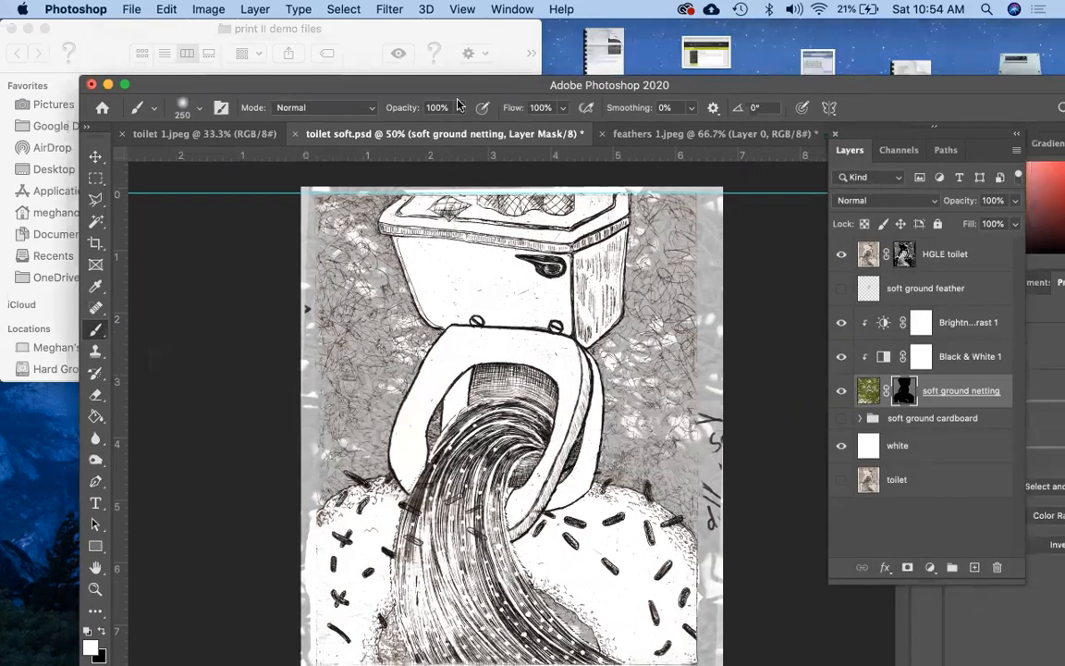
pyautogui.moveTo(414, 126); pyautogui.dragTo(403, 127)
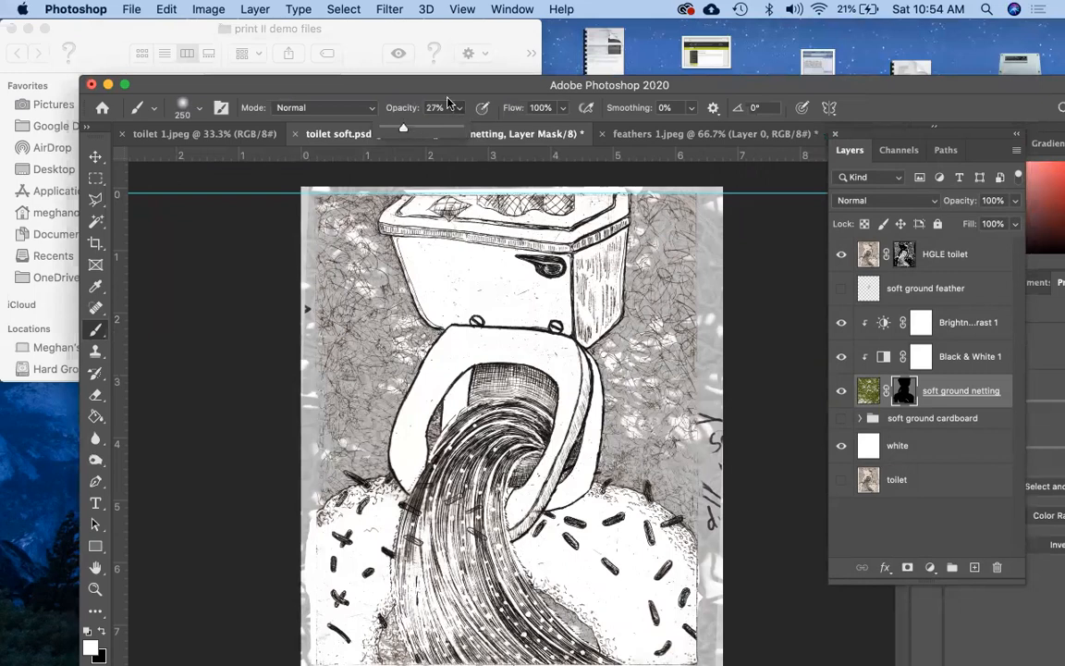
pyautogui.moveTo(444, 88); pyautogui.dragTo(420, 35)
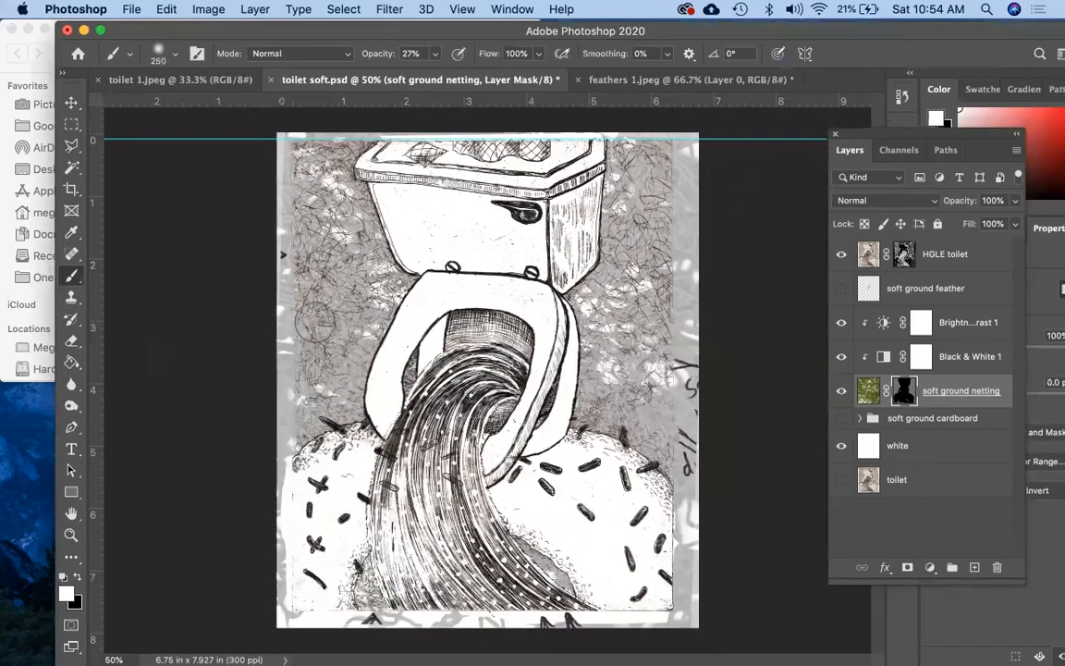
# - Enlarge the brush to 600 and paint soft white and black patches over the gray netting mask to vary the texture's strength
pyautogui.press(']')
pyautogui.press(']')
pyautogui.press(']')
pyautogui.press(']')
pyautogui.press(']')
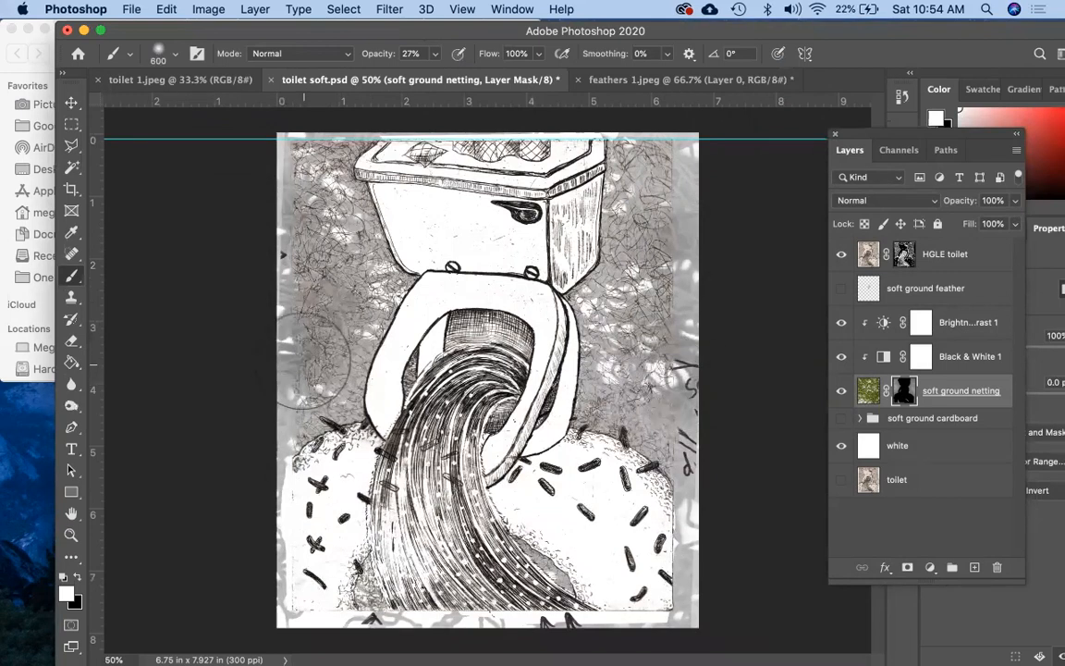
pyautogui.click(76, 577)
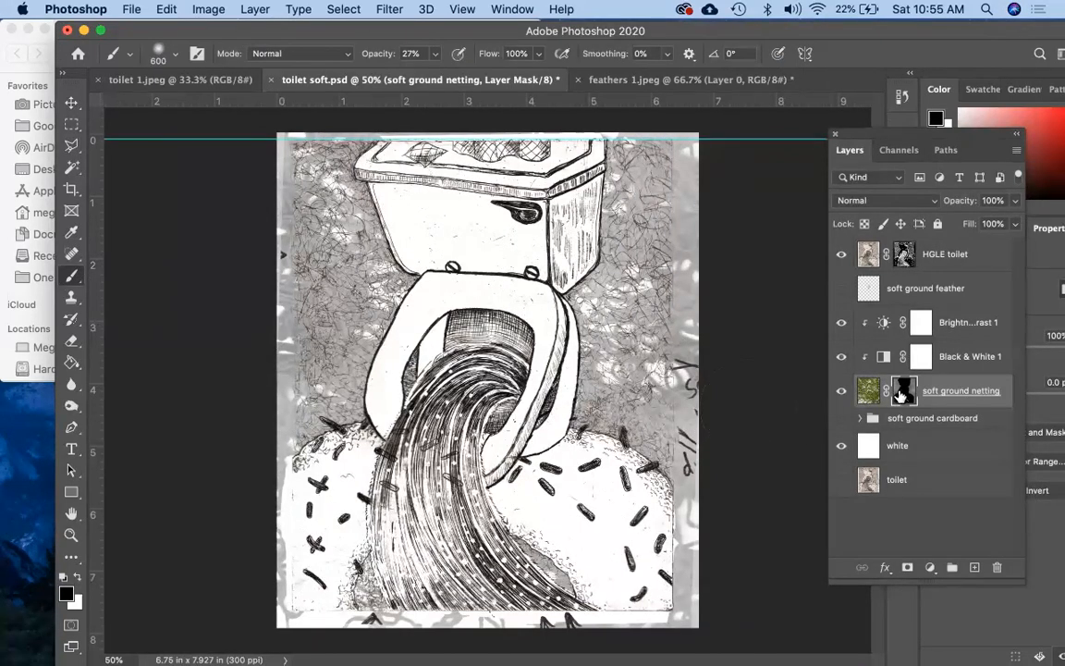
# - Examine the painted netting mask on its own, return to the collage, and hide the soft ground netting layer for comparison
pyautogui.keyDown('alt'); pyautogui.click(901, 395); pyautogui.keyUp('alt')
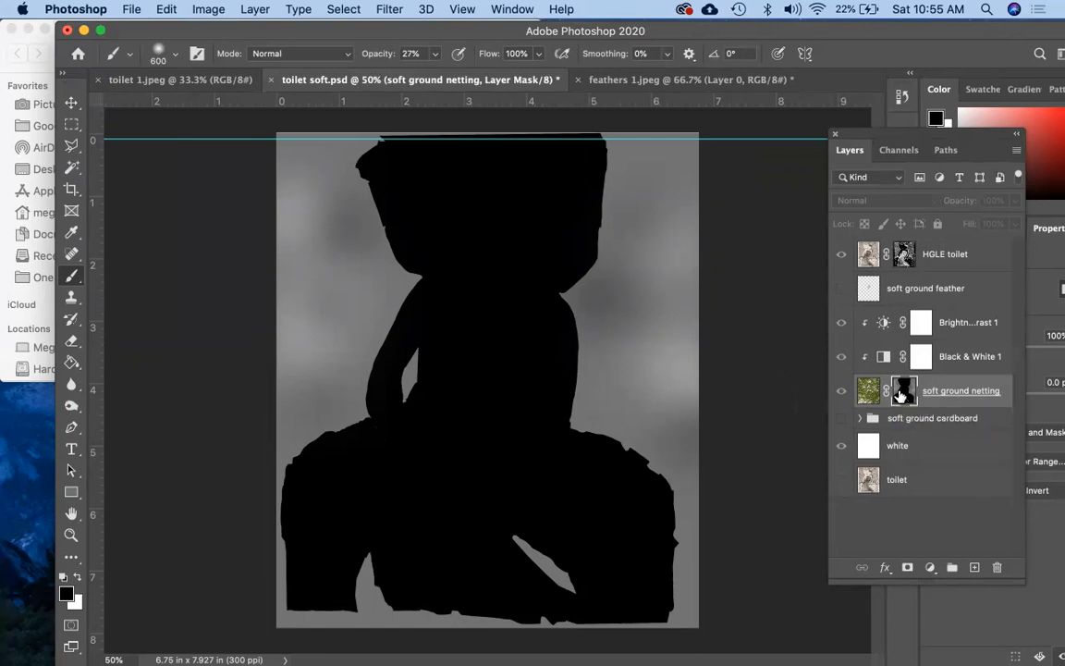
pyautogui.keyDown('alt'); pyautogui.click(901, 395); pyautogui.keyUp('alt')
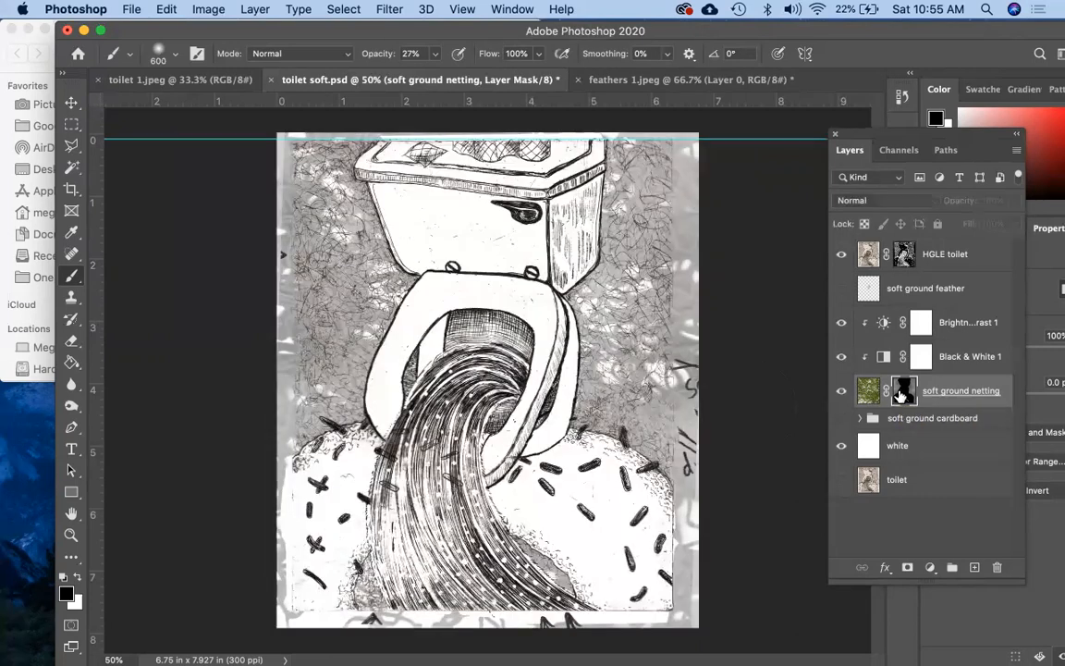
pyautogui.click(840, 389)
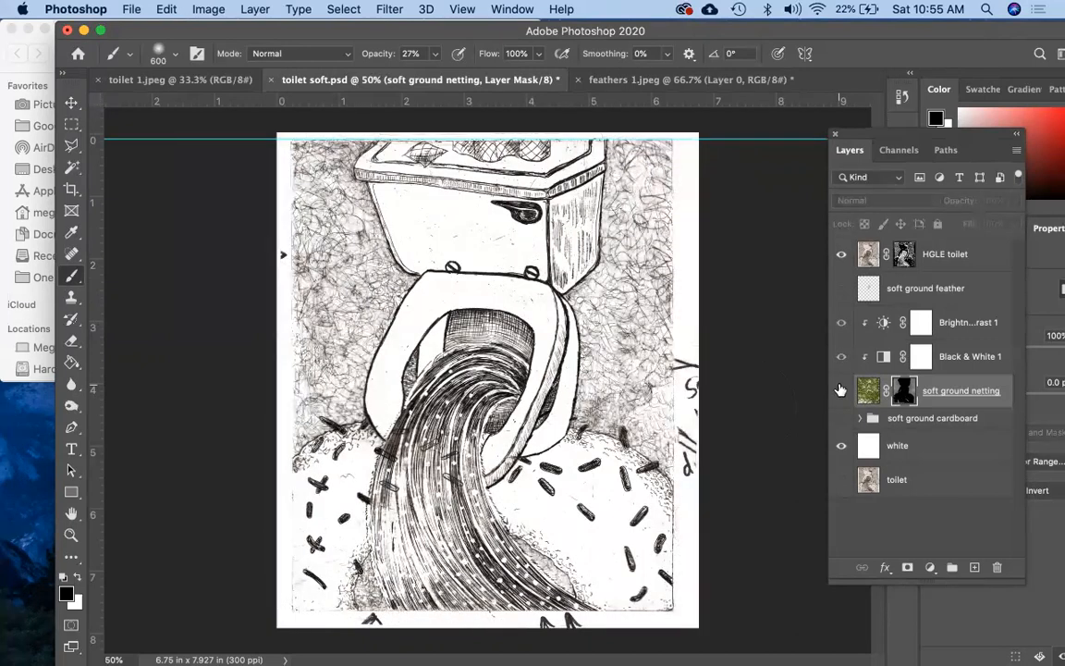
# - Show the soft ground cardboard group and compare the collage with the soft ground netting layer shown and hidden, leaving the netting shown
pyautogui.click(840, 419)
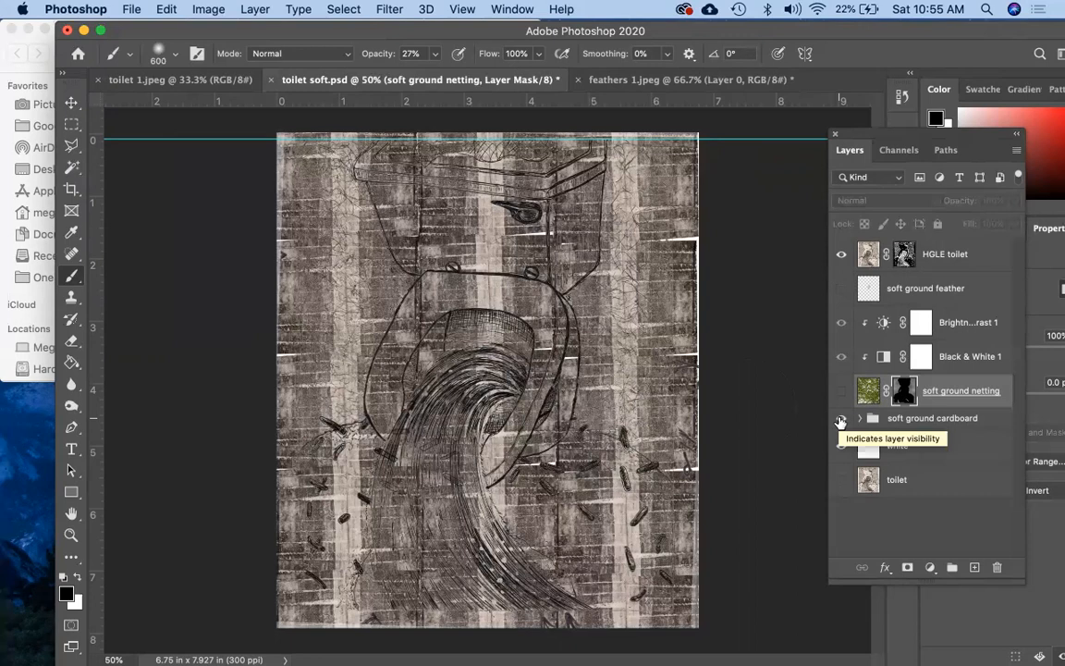
pyautogui.click(841, 390)
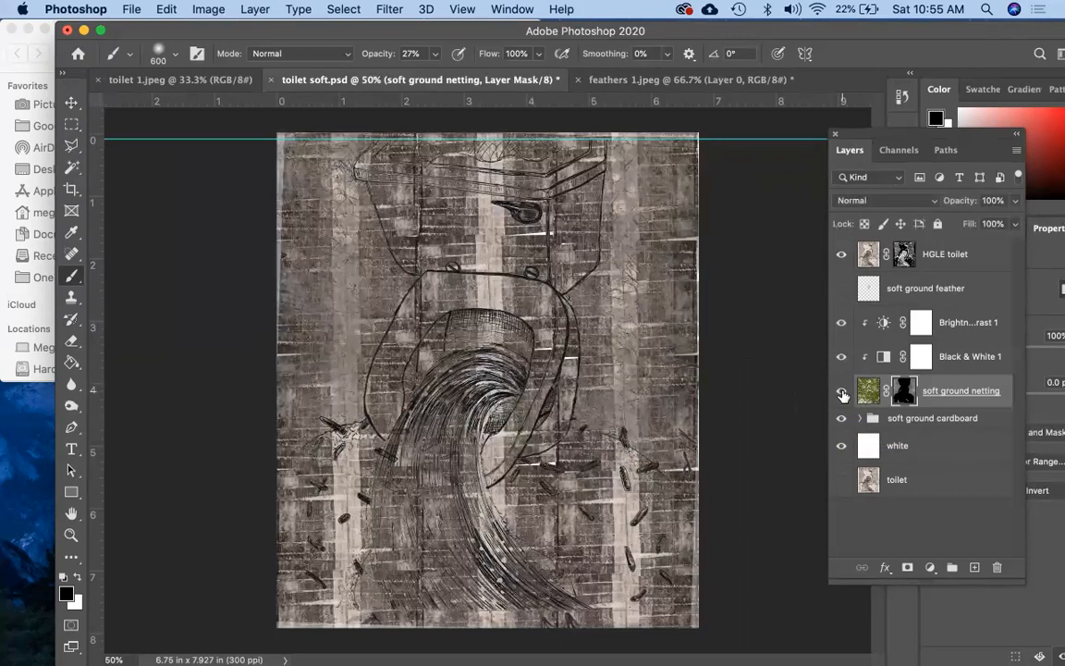
pyautogui.click(841, 392)
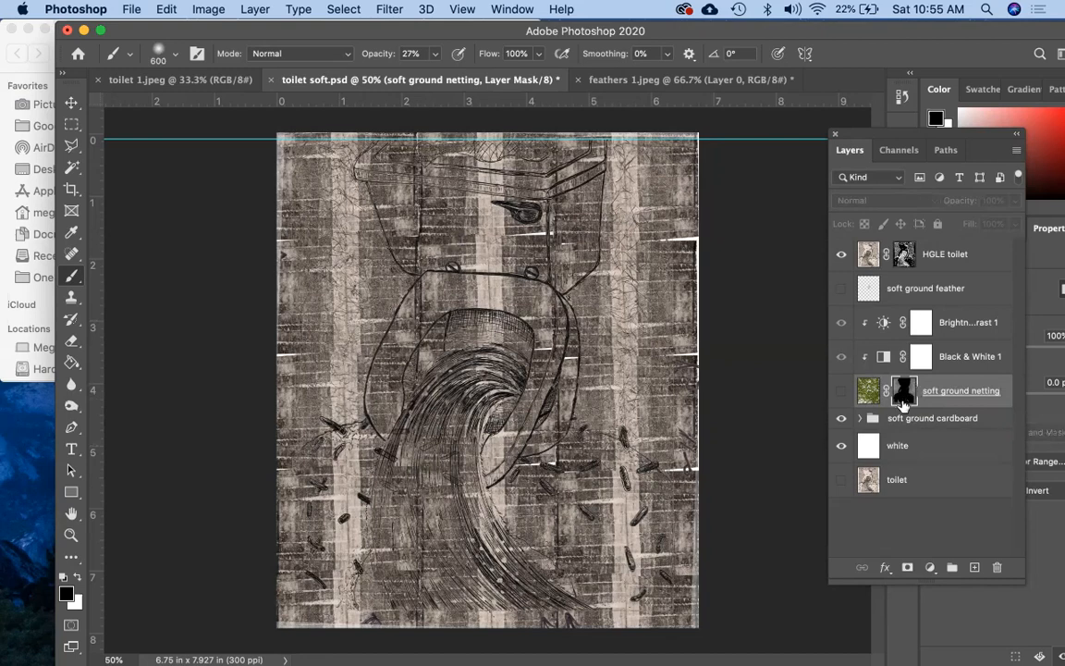
pyautogui.click(841, 390)
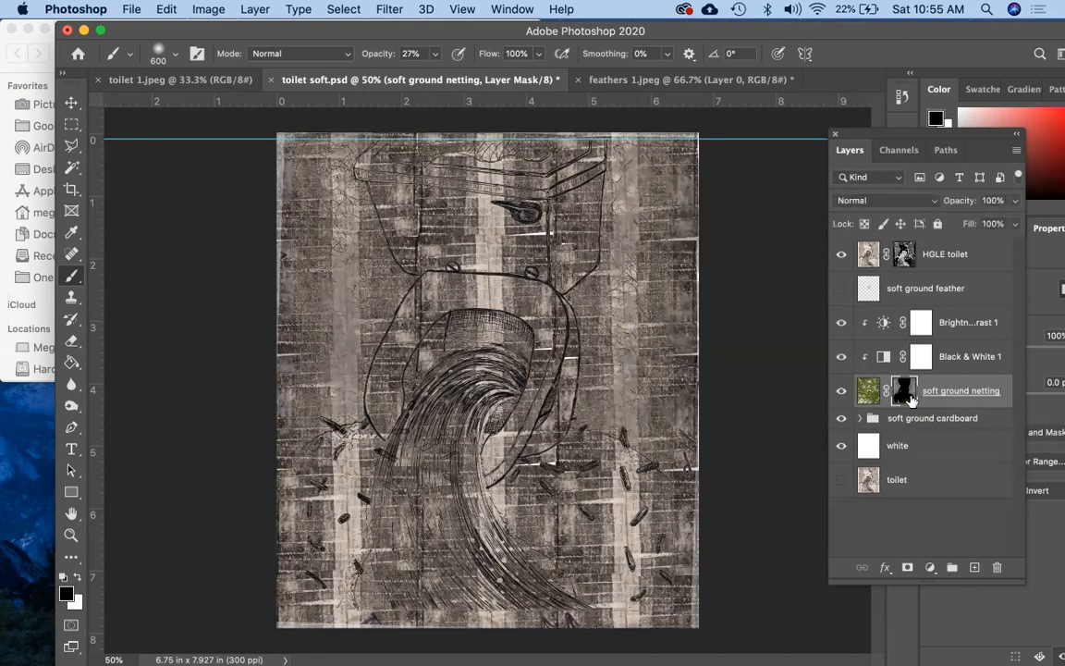
# - Select the netting mask's black silhouette with the Magic Wand, mask the soft ground cardboard group to it, and compare with the netting hidden
pyautogui.keyDown('alt'); pyautogui.click(905, 395); pyautogui.keyUp('alt')
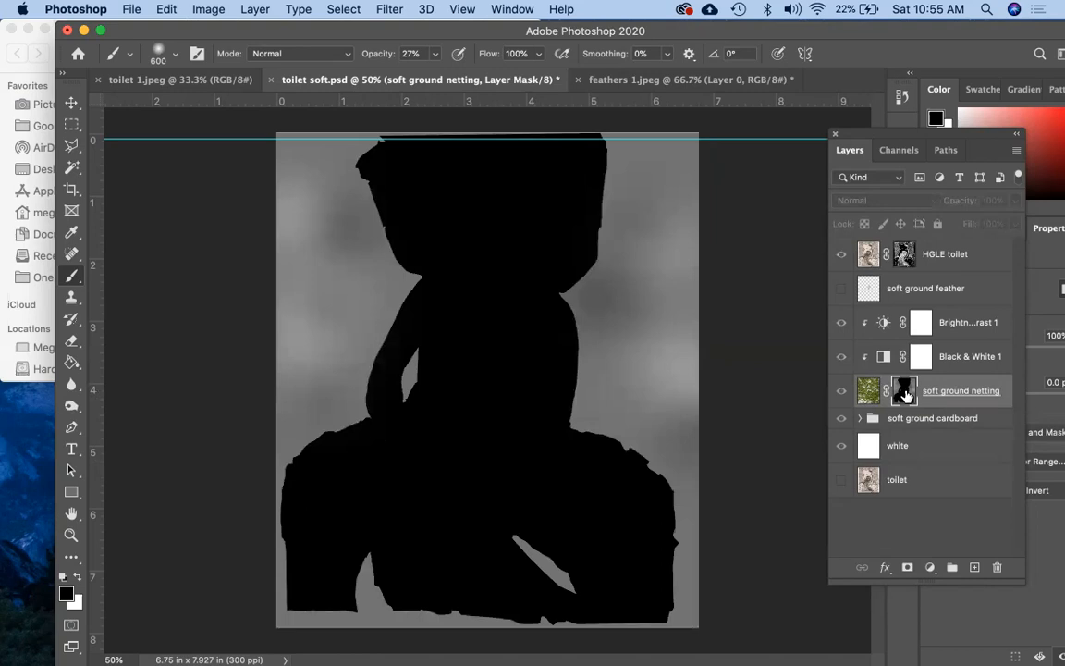
pyautogui.click(73, 167)
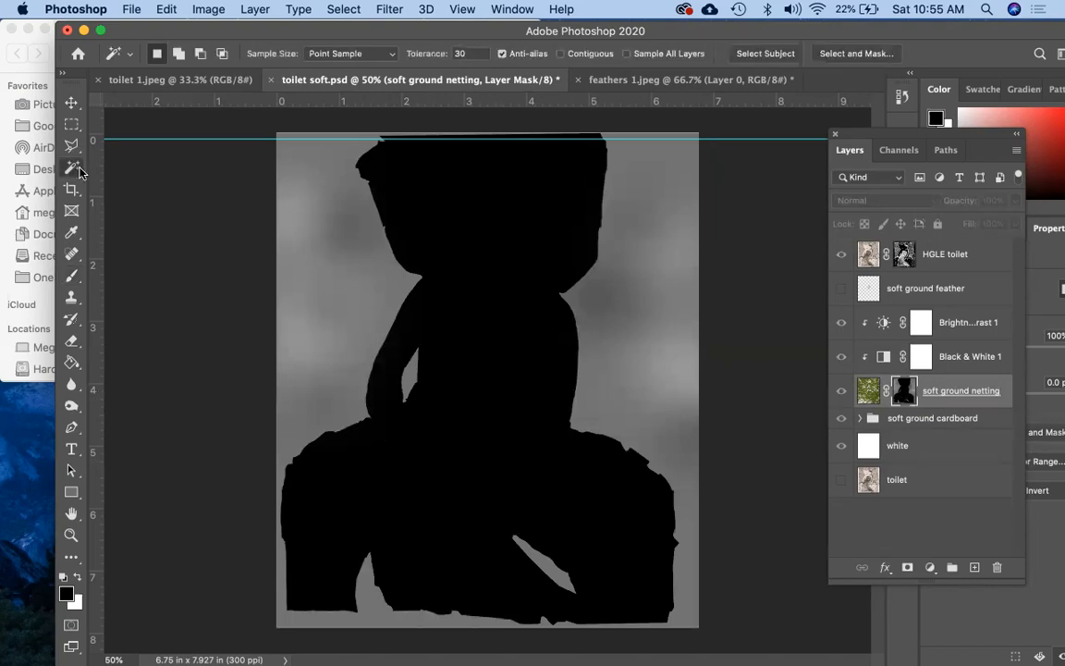
pyautogui.click(534, 210)
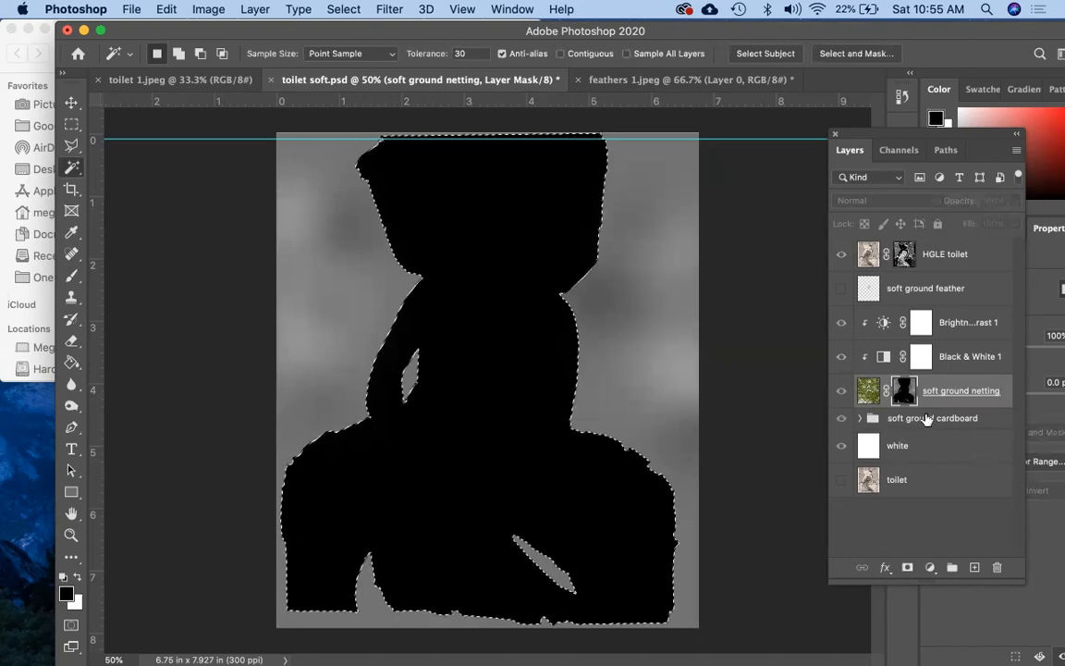
pyautogui.click(927, 420)
pyautogui.click(842, 395)
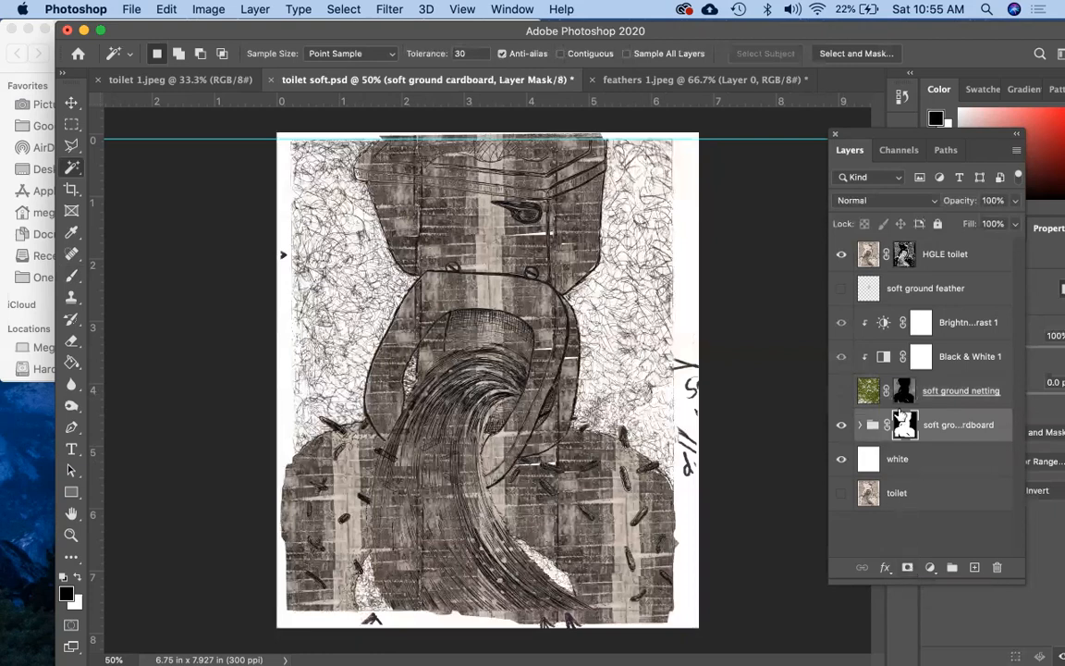
pyautogui.click(841, 391)
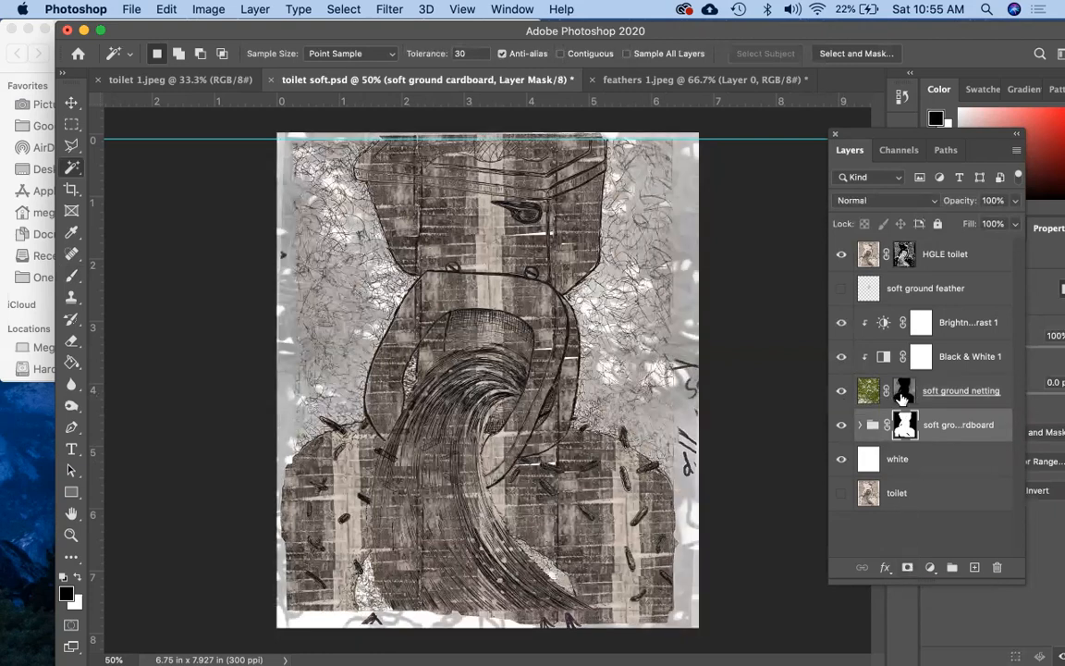
# - Reselect the netting mask's black silhouette with the Magic Wand, return to the collage, and target the soft ground cardboard group
pyautogui.keyDown('alt'); pyautogui.click(902, 393); pyautogui.keyUp('alt')
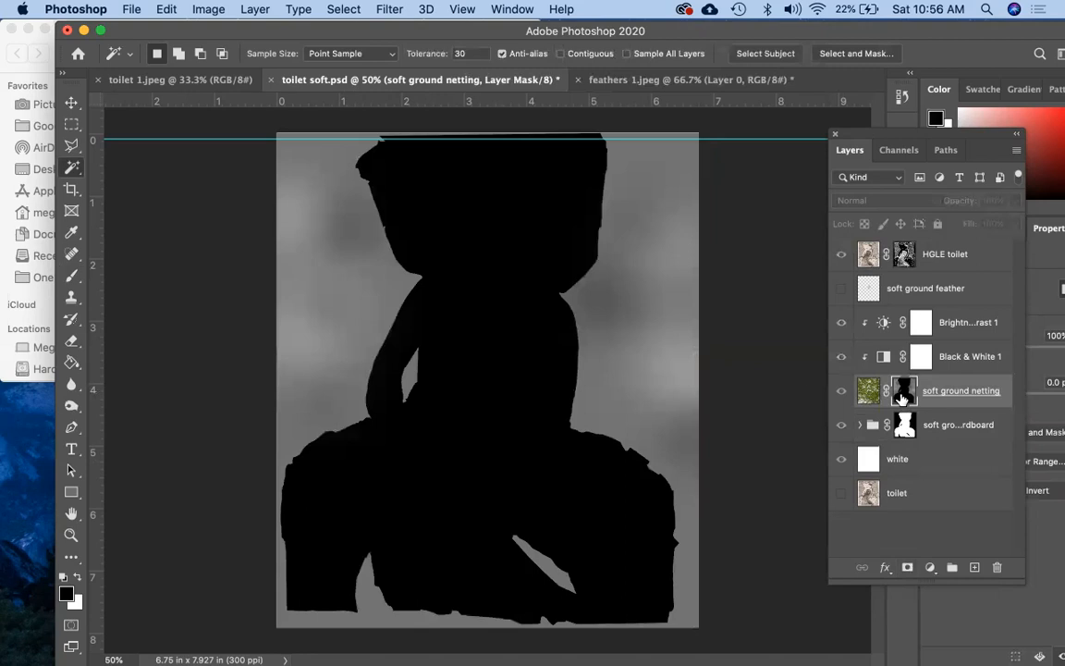
pyautogui.click(453, 187)
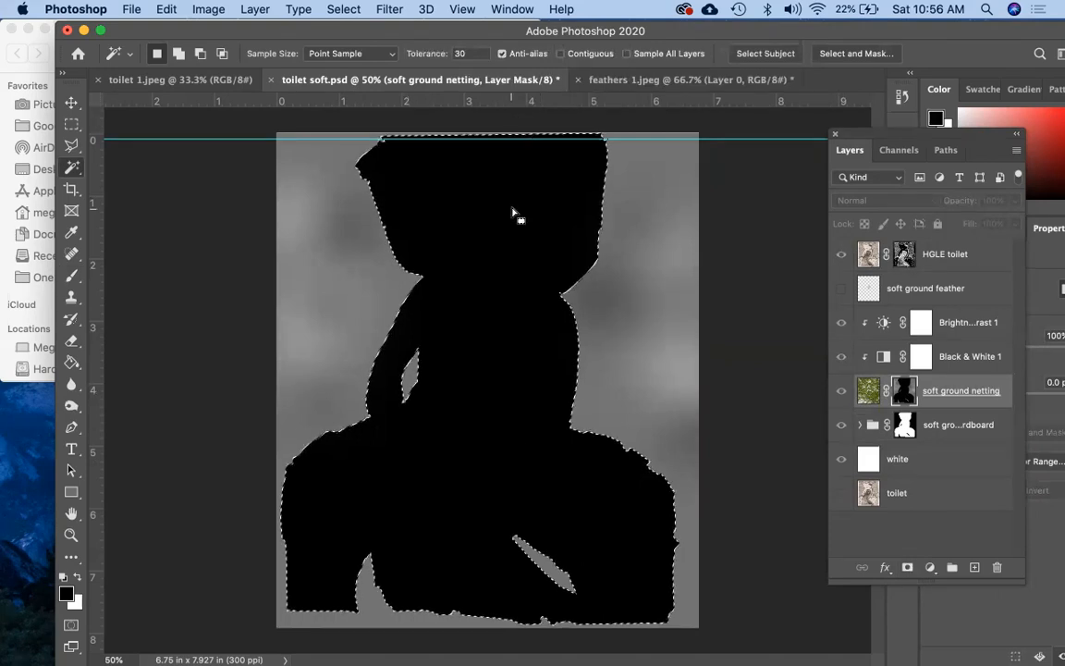
pyautogui.moveTo(72, 145)
pyautogui.mouseDown()
pyautogui.moveTo(110, 147)
pyautogui.moveTo(161, 175)
pyautogui.mouseUp()
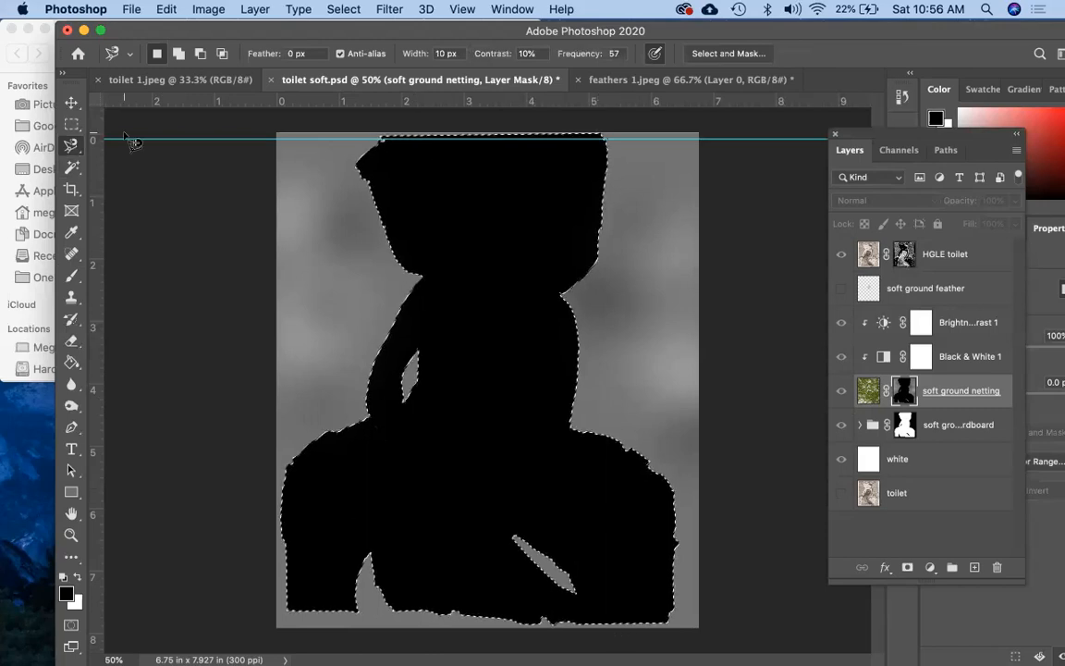
pyautogui.click(74, 167)
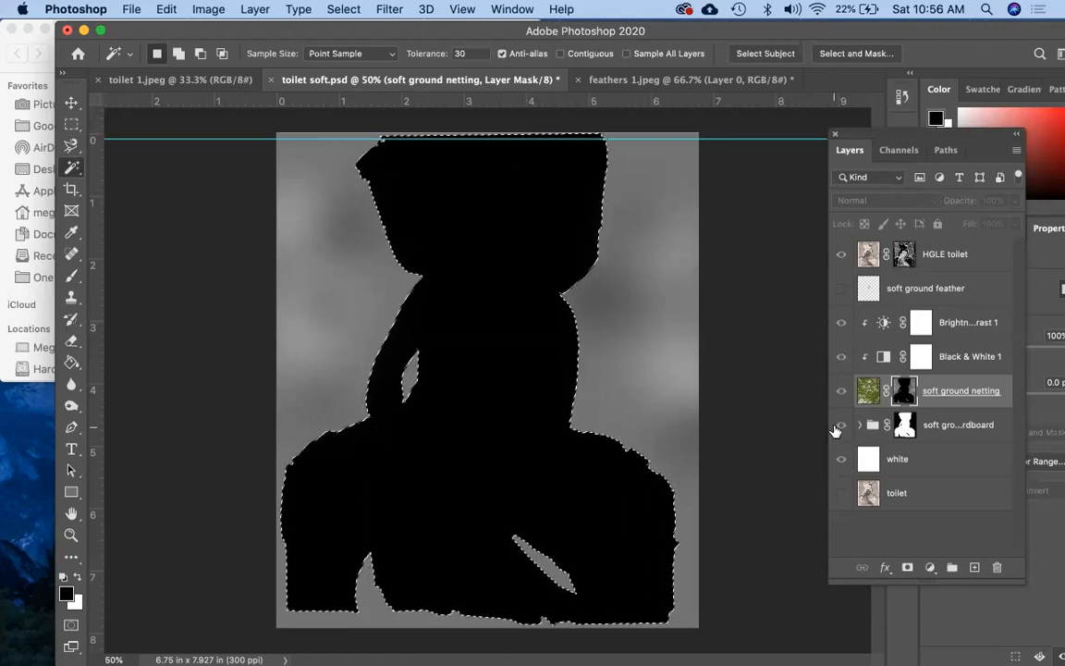
pyautogui.click(842, 392)
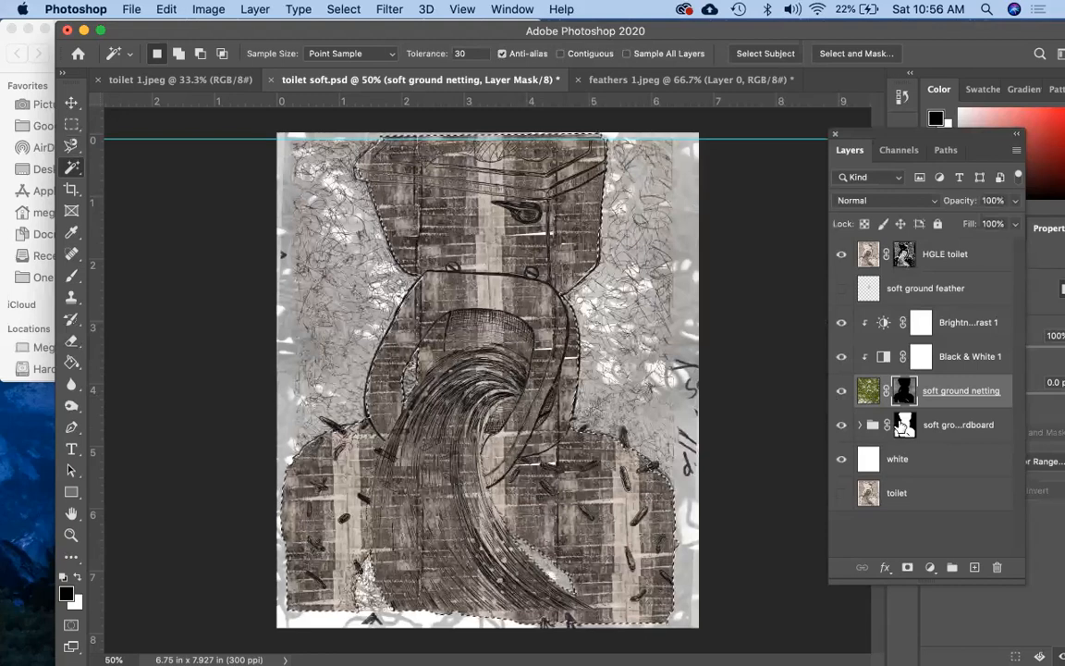
pyautogui.click(943, 434)
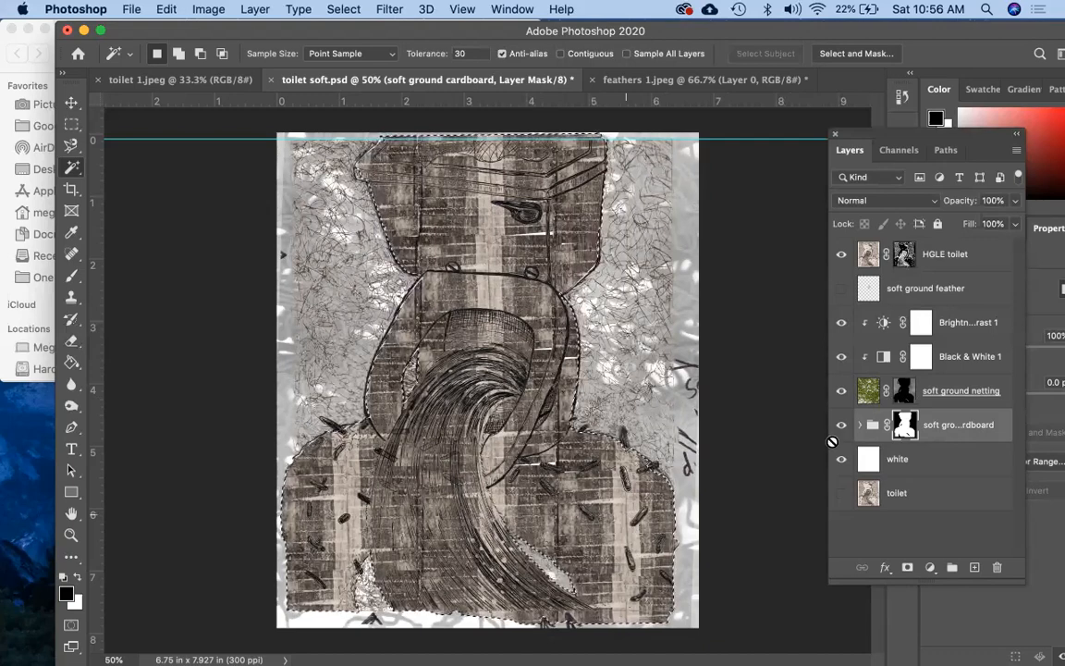
# - Hide the soft ground netting layer, drop the silhouette selection, and outline the small crosshatched diamond on the toilet tank with the Magnetic Lasso
pyautogui.click(842, 392)
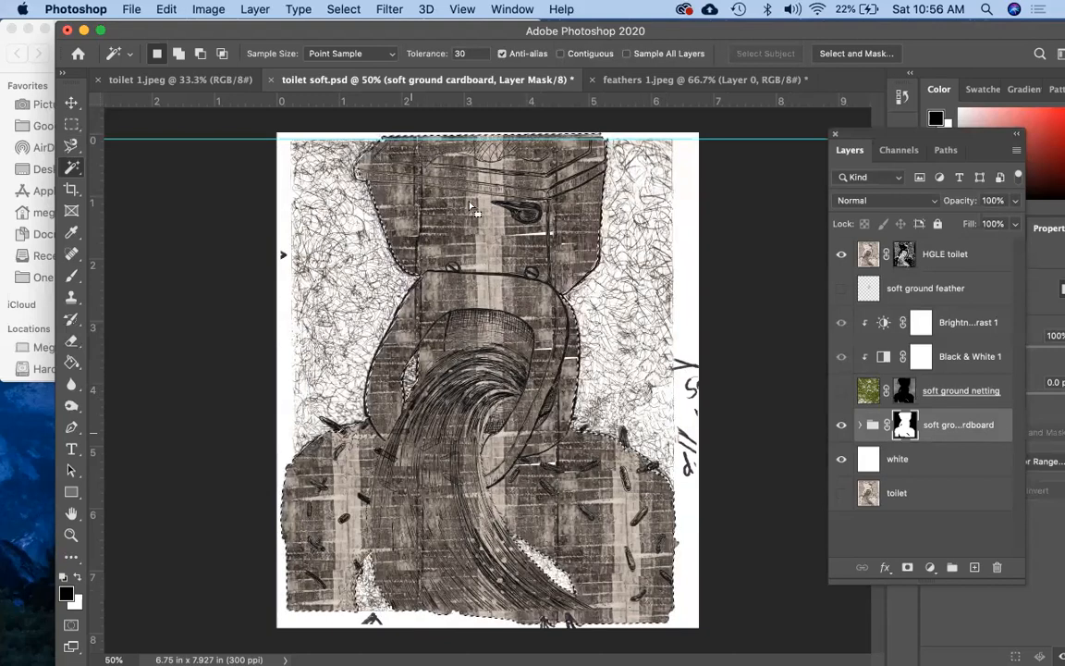
pyautogui.press('super+plus')
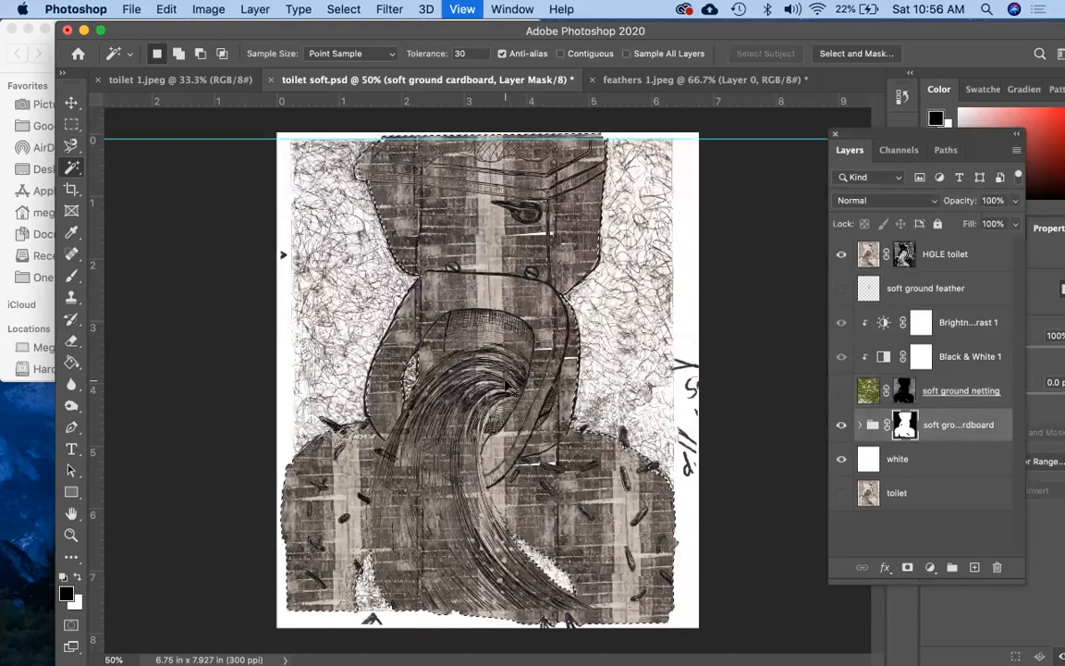
pyautogui.press('super+plus')
pyautogui.scroll(5, 507, 388)
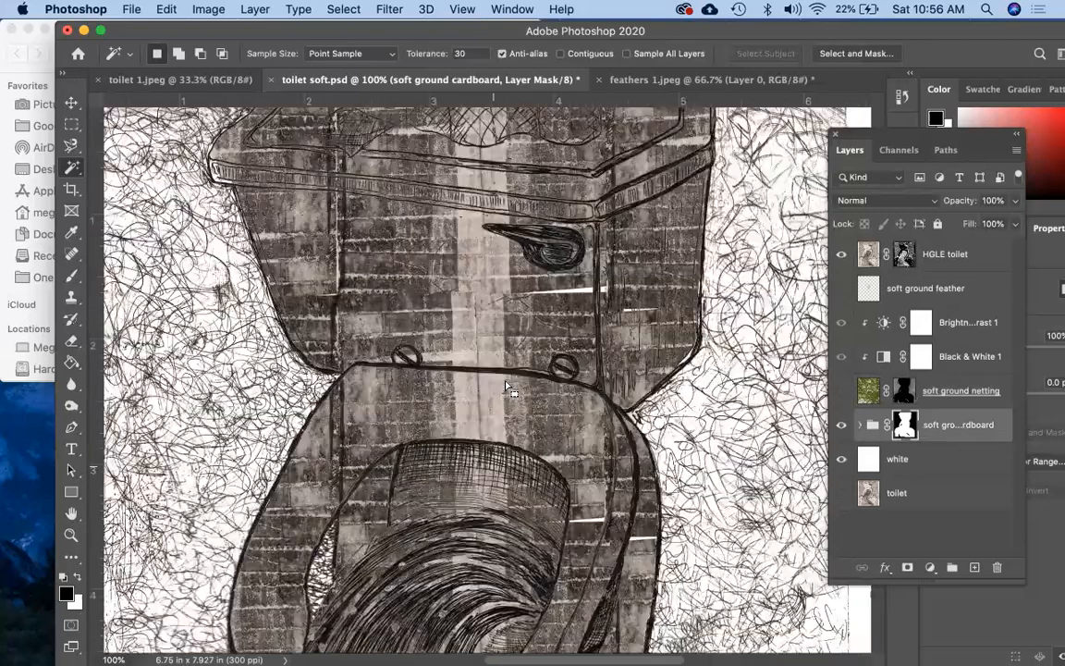
pyautogui.scroll(3, 507, 388)
pyautogui.click(368, 172)
pyautogui.press('l')
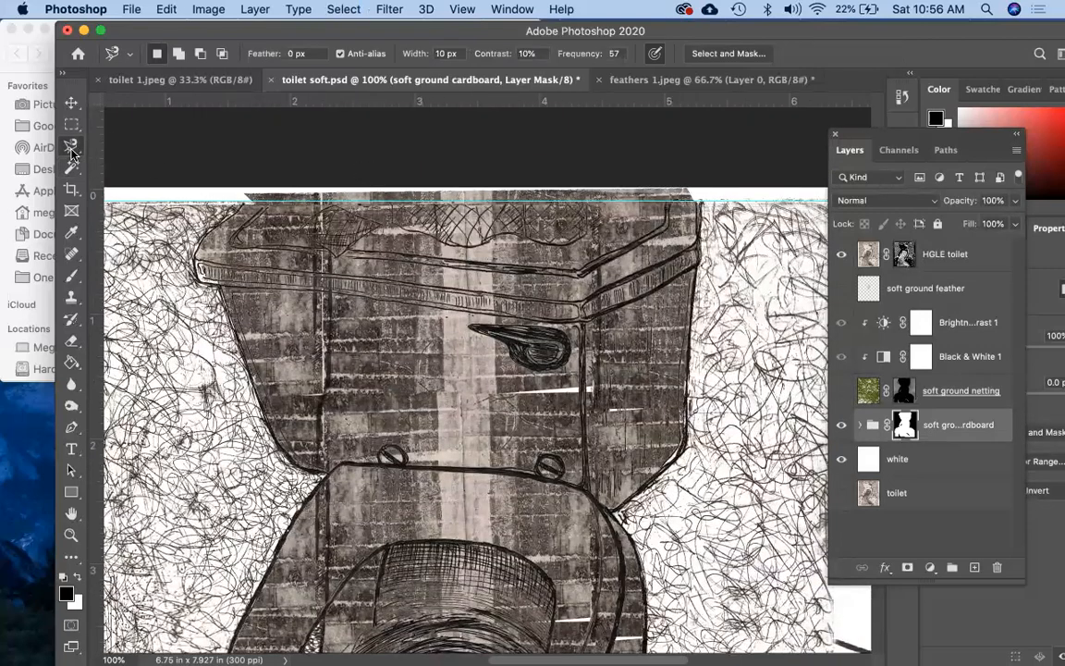
pyautogui.click(299, 235)
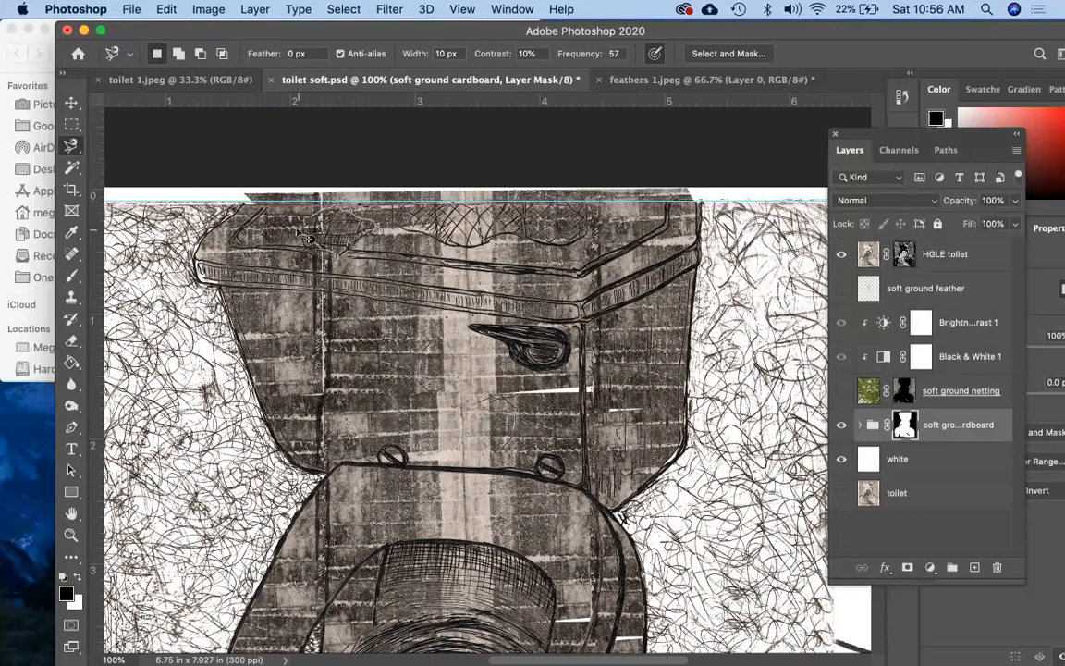
# - Paint black inside the diamond selection on the cardboard group's mask with the Brush tool at size 200 and 100% opacity
pyautogui.press('b')
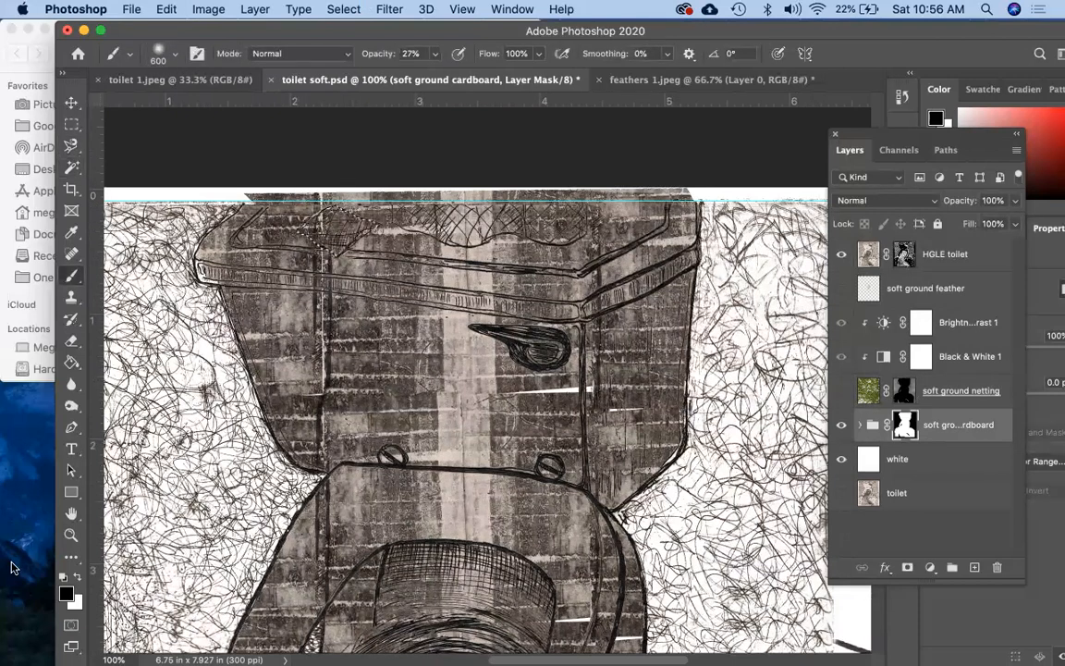
pyautogui.click(77, 575)
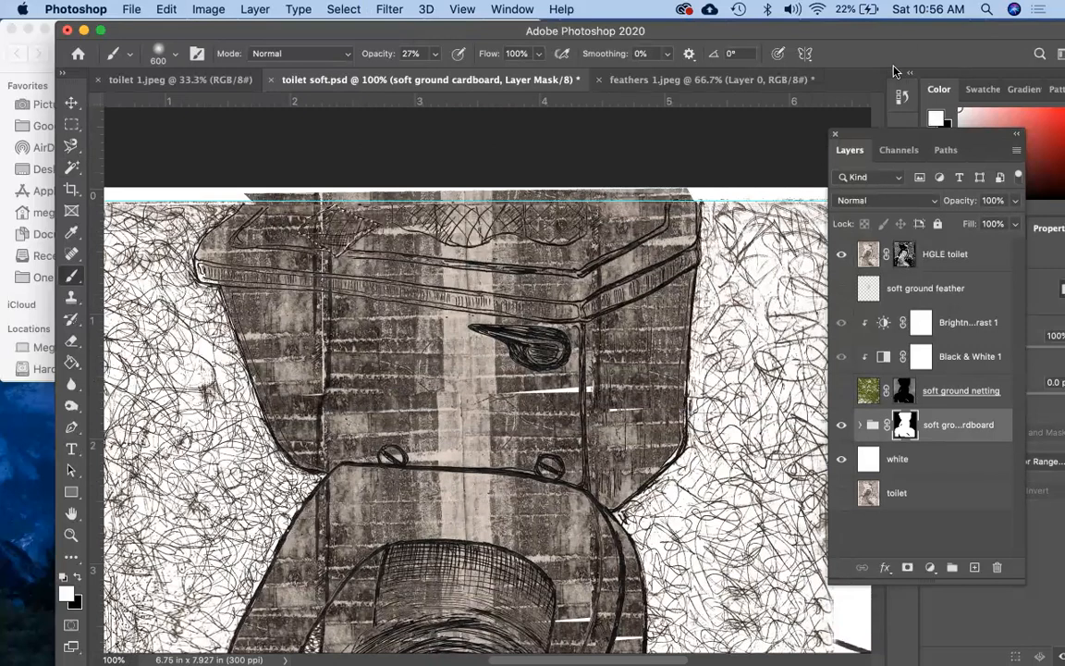
pyautogui.moveTo(898, 29); pyautogui.dragTo(894, 72)
pyautogui.click(433, 96)
pyautogui.moveTo(433, 116); pyautogui.dragTo(534, 121)
pyautogui.moveTo(799, 74); pyautogui.dragTo(792, 8)
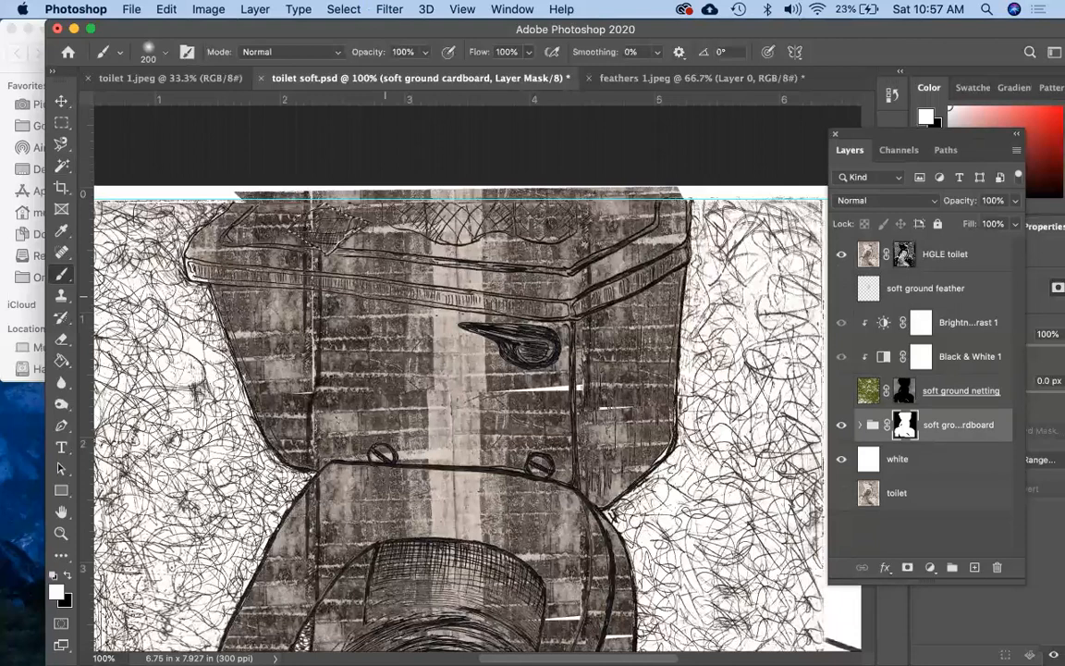
pyautogui.click(68, 575)
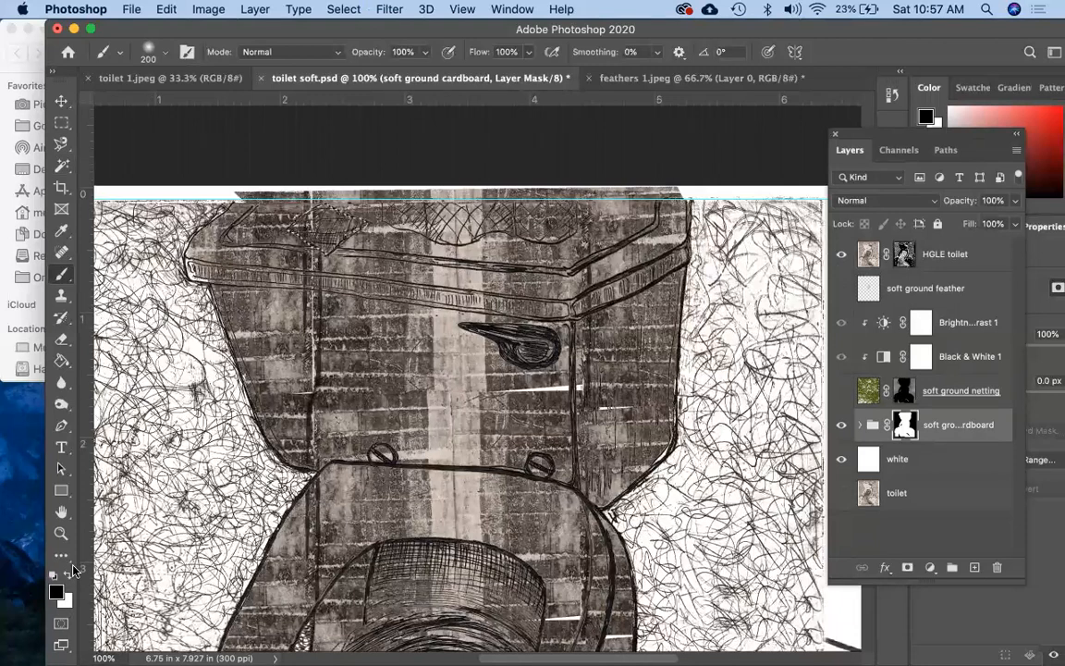
pyautogui.moveTo(310, 217); pyautogui.dragTo(373, 271)
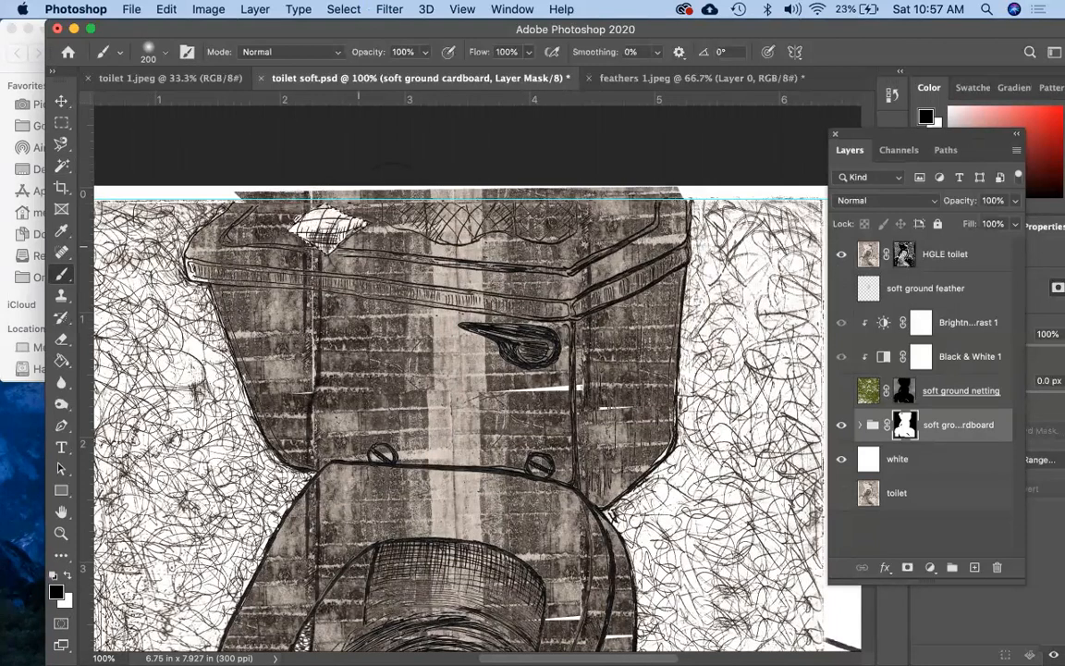
# - Outline the crosshatched scallops at the tank's top edge with the Magnetic Lasso, paint them black on the cardboard mask, and deselect
pyautogui.click(61, 143)
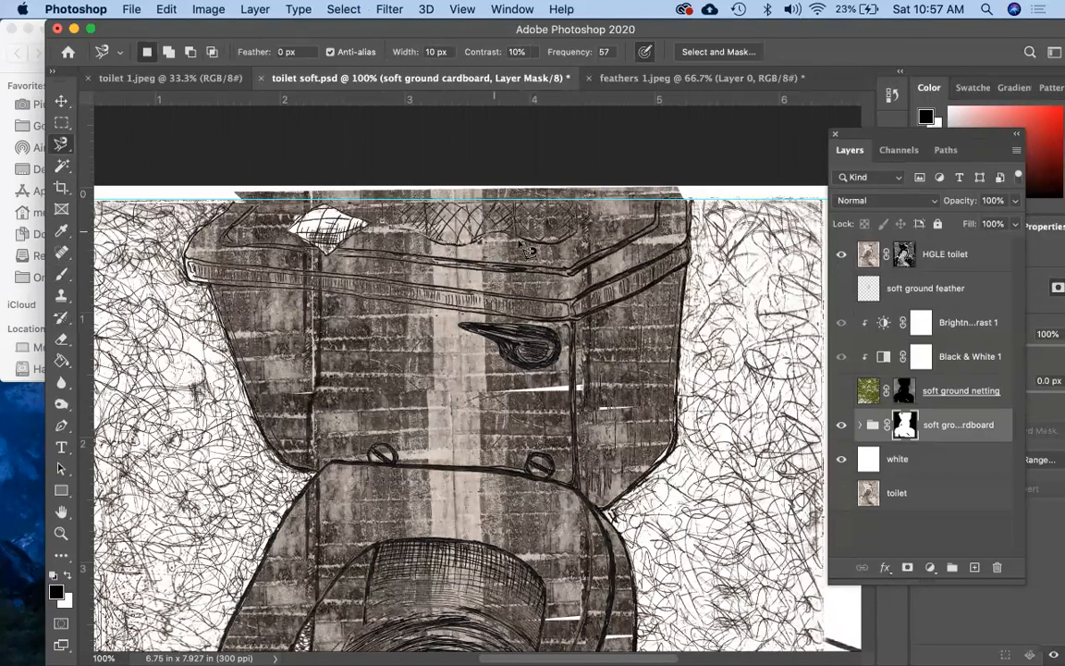
pyautogui.click(578, 199)
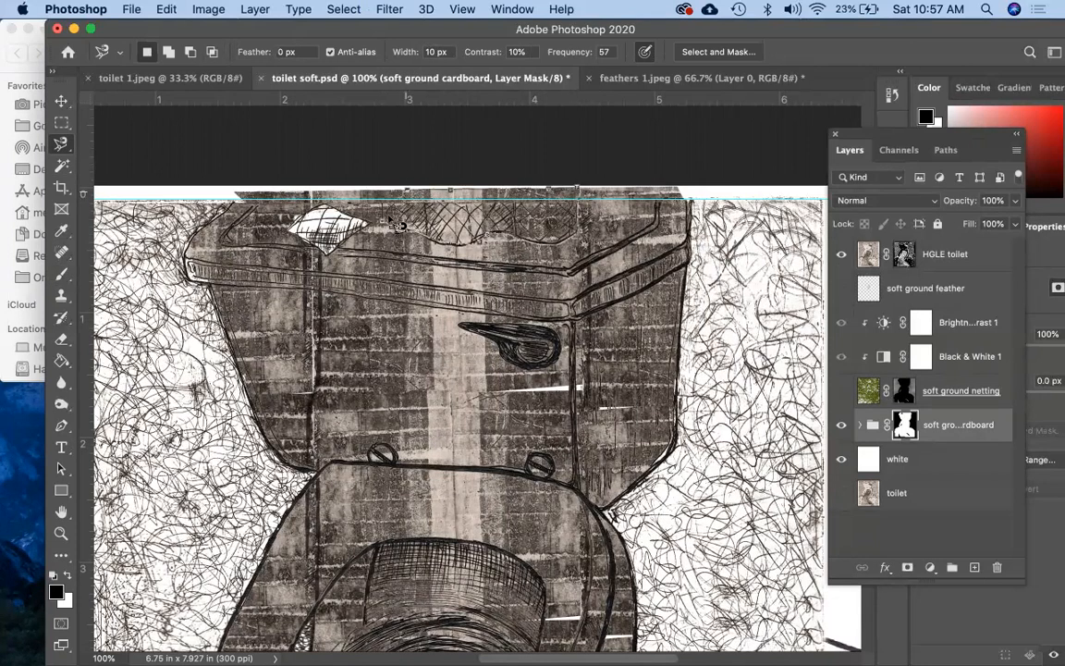
pyautogui.press('Return')
pyautogui.press('Return')
pyautogui.write('b')
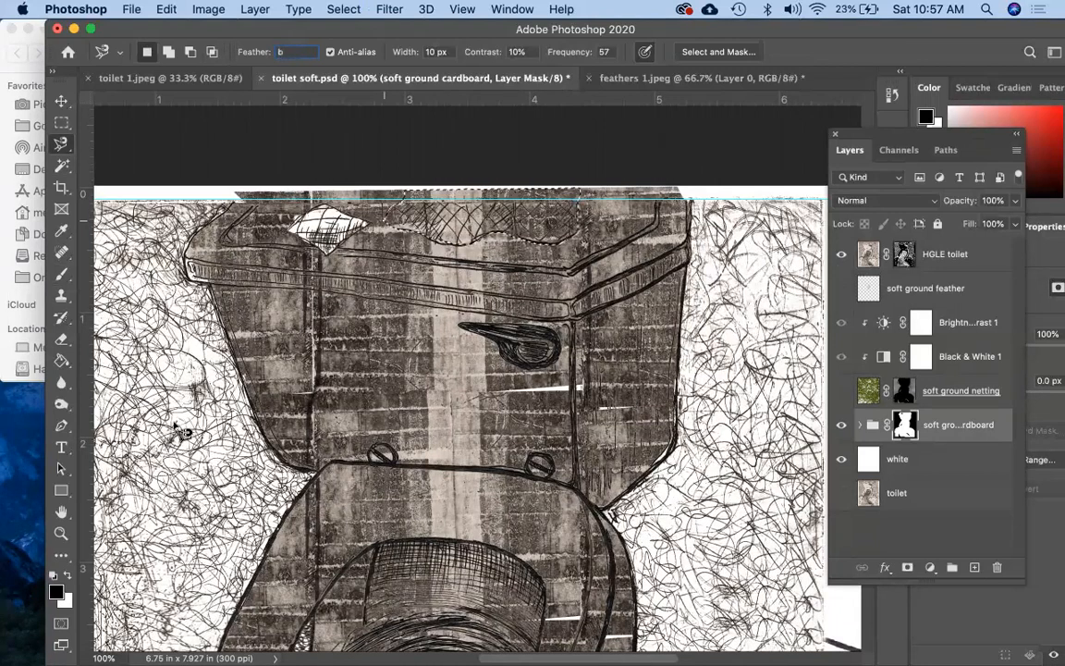
pyautogui.write('b')
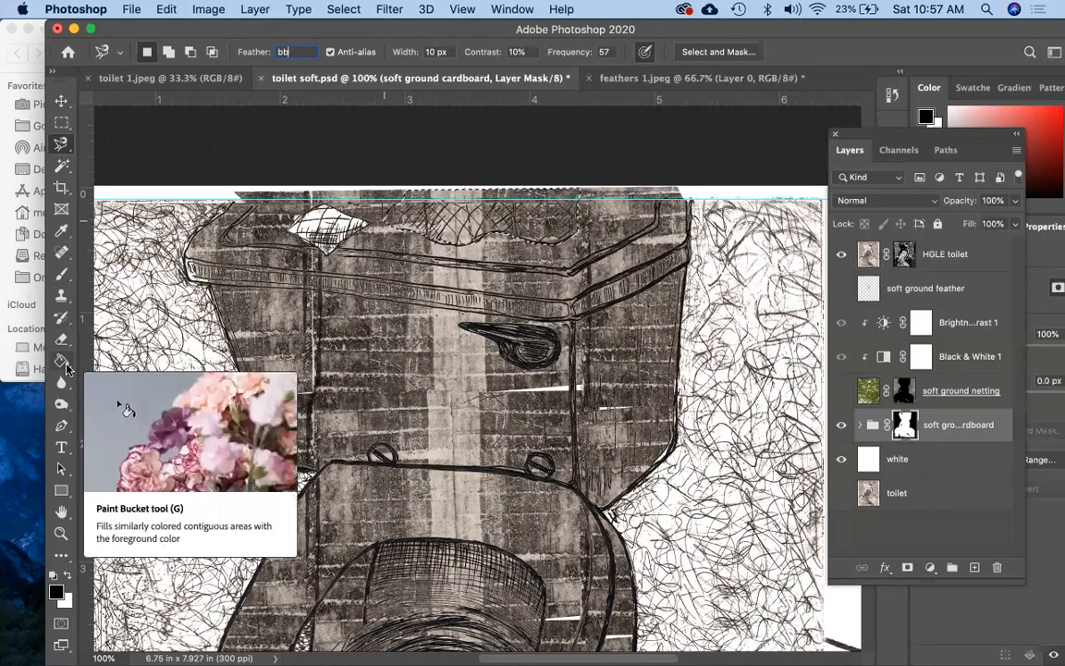
pyautogui.click(61, 272)
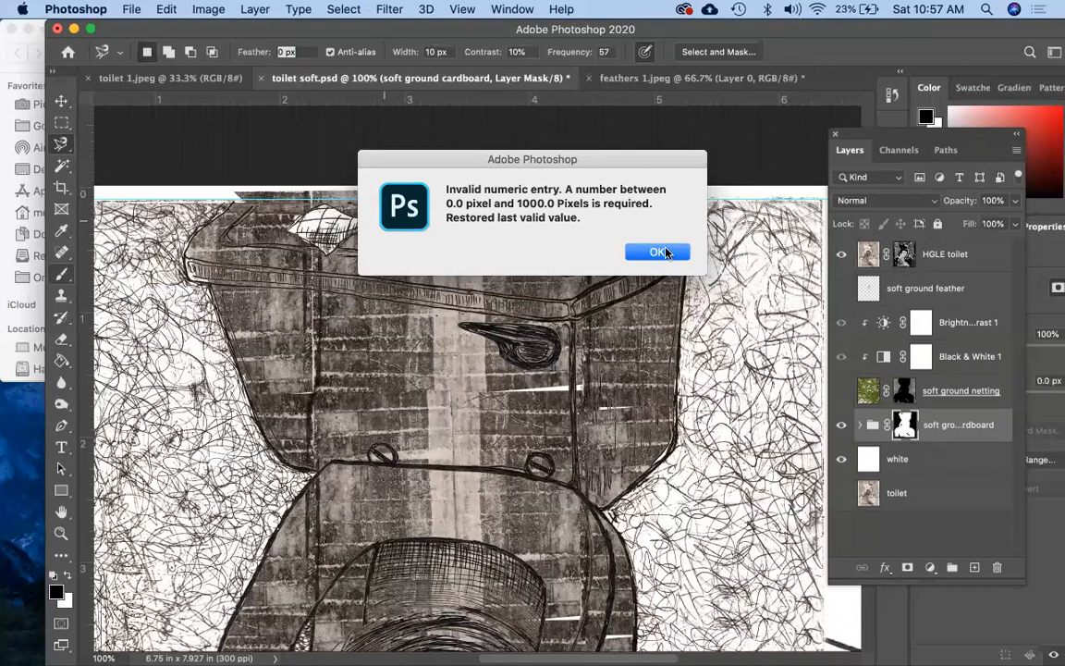
pyautogui.click(665, 253)
pyautogui.moveTo(467, 228)
pyautogui.mouseDown()
pyautogui.moveTo(397, 198)
pyautogui.moveTo(518, 199)
pyautogui.moveTo(388, 189)
pyautogui.moveTo(467, 223)
pyautogui.mouseUp()
pyautogui.press('super+d')
# - Reduce the brush size to 40 and paint black over the flush handle's center and the two seat bolts on the cardboard mask
pyautogui.scroll(-3, 467, 227)
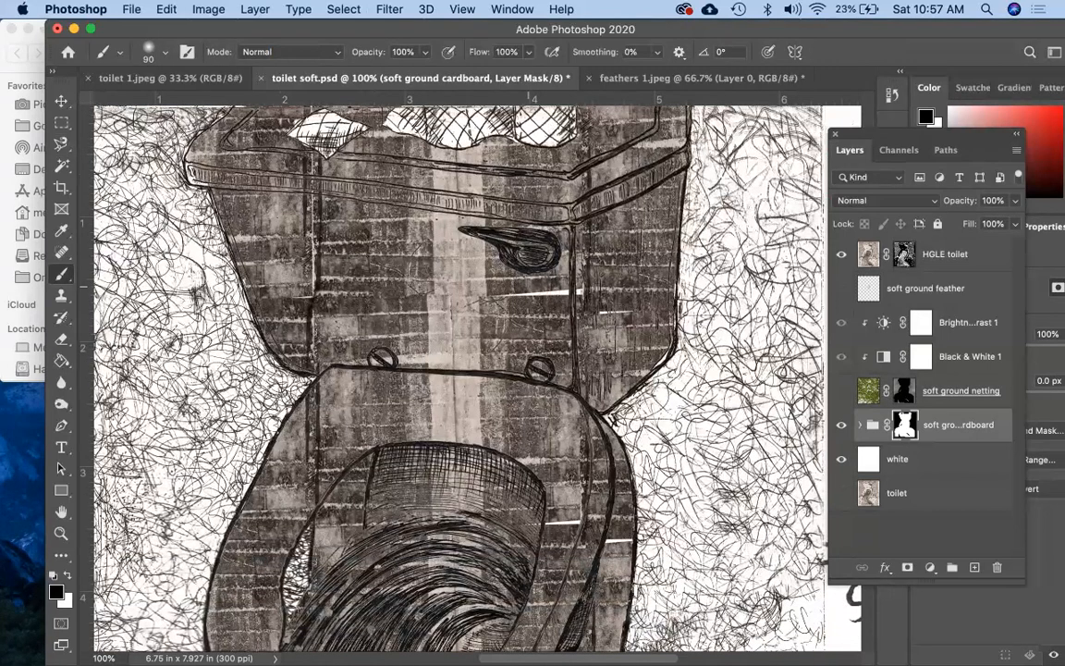
pyautogui.click(534, 253)
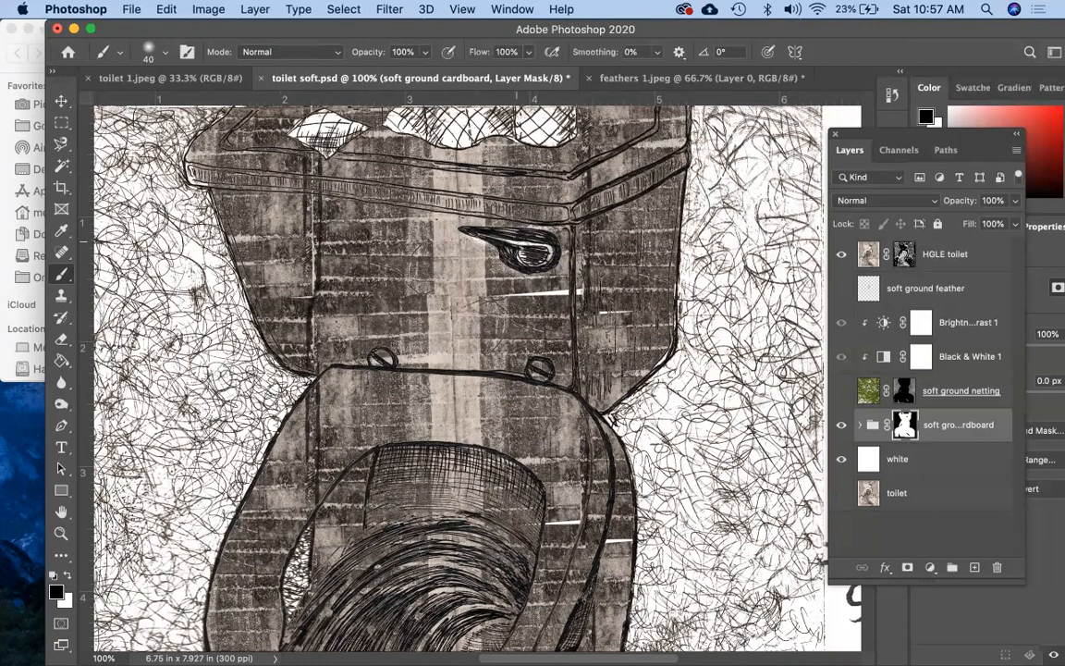
pyautogui.press('super+z')
pyautogui.scroll(-2, 441, 388)
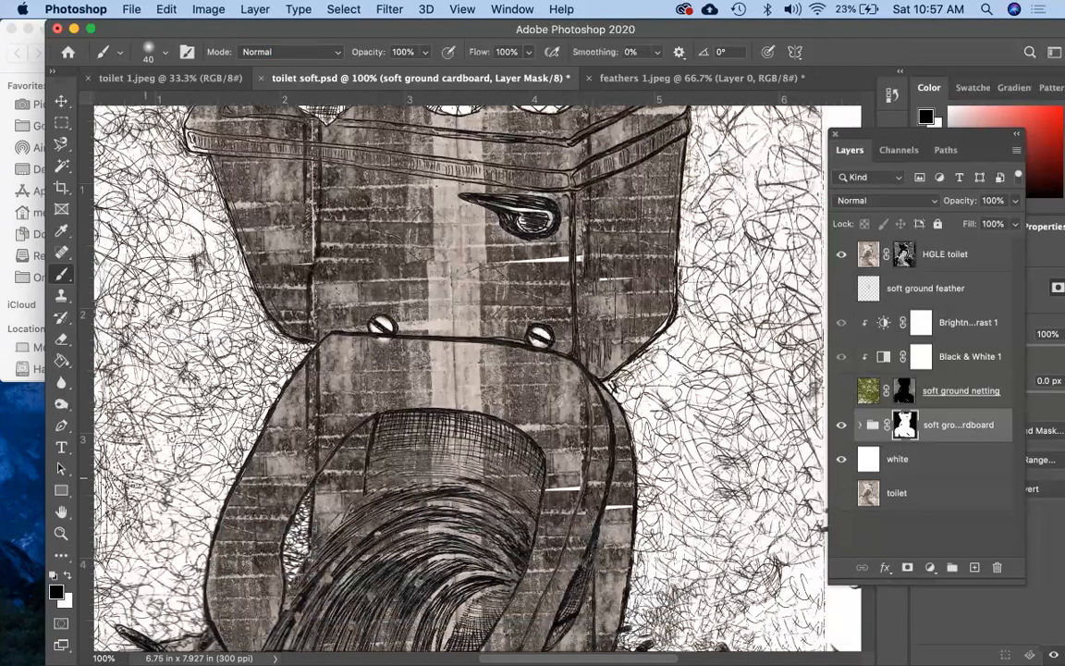
# - Select the stitched mound at the lower left of the toilet with the Magnetic Lasso, extending loosely past its outer edge
pyautogui.click(67, 578)
pyautogui.scroll(-15, 441, 379)
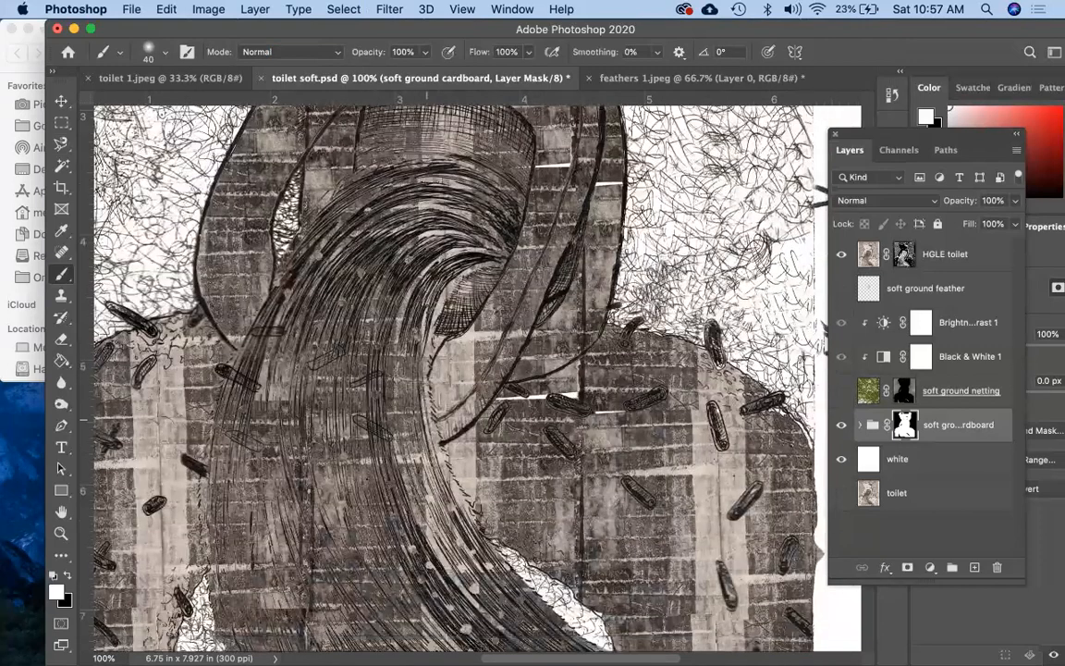
pyautogui.scroll(-8, 441, 379)
pyautogui.hscroll(-8, 441, 379)
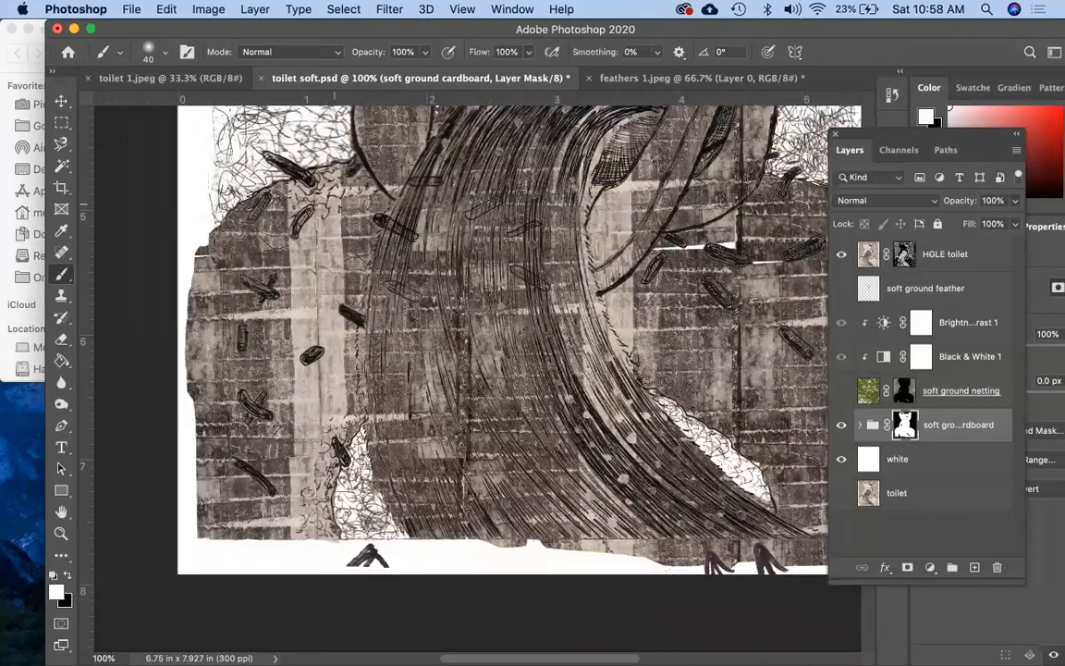
pyautogui.click(66, 578)
pyautogui.click(61, 144)
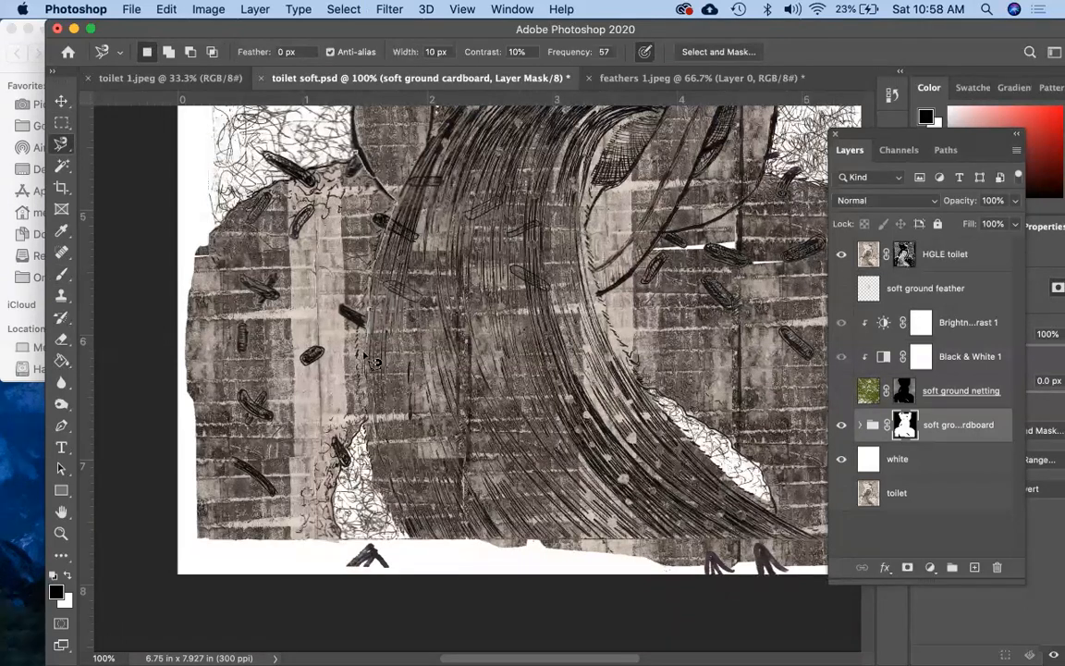
pyautogui.click(359, 538)
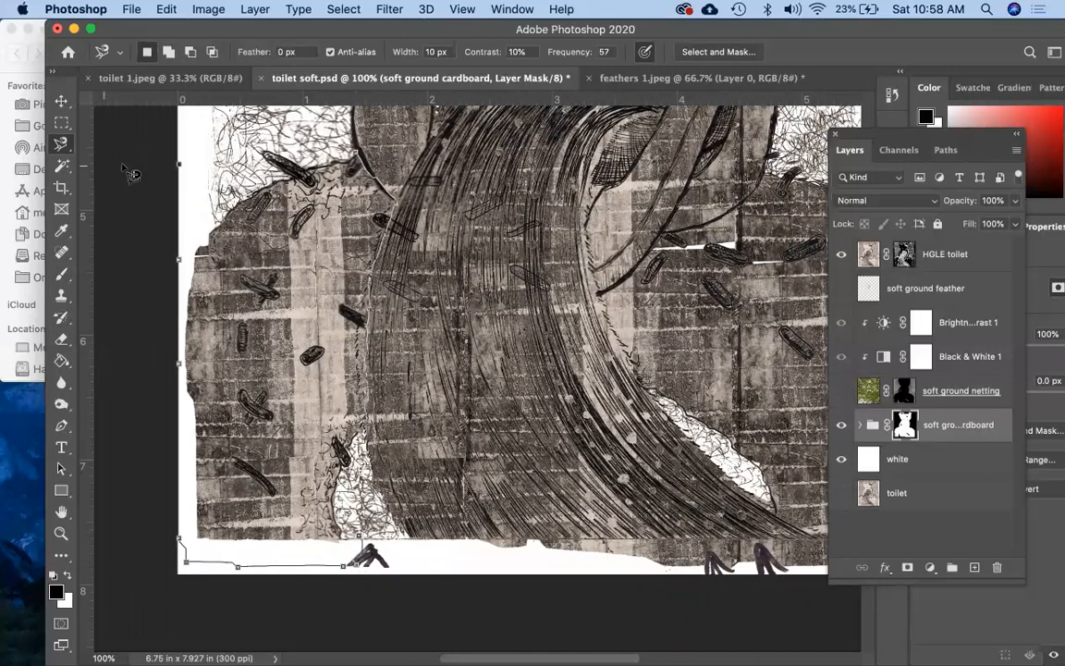
pyautogui.press('Return')
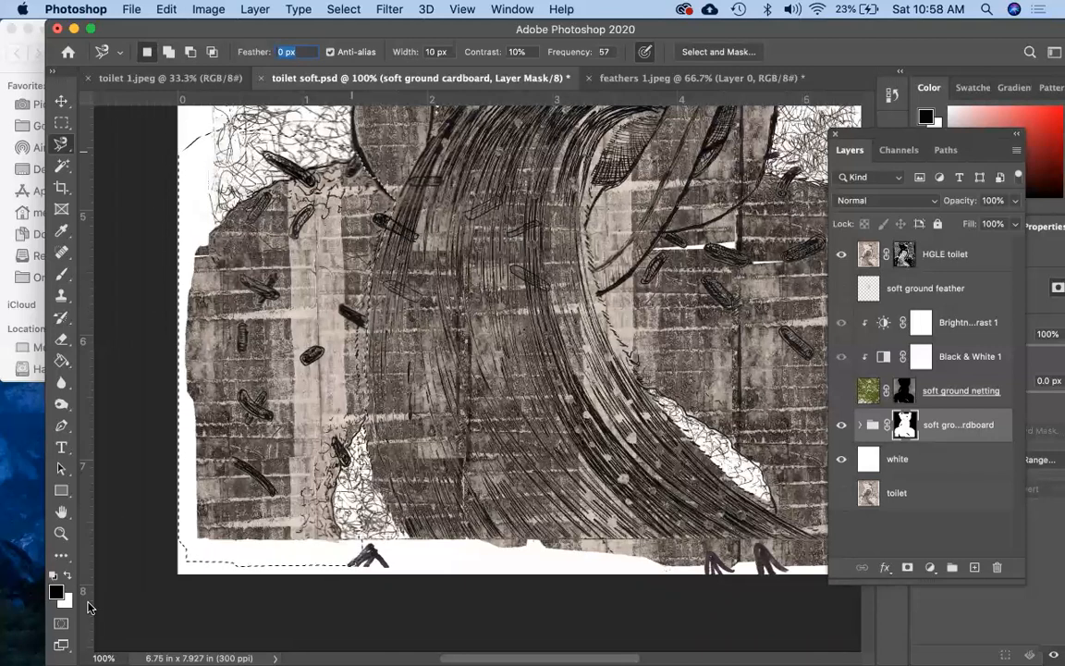
# - Set the foreground color to mid gray #777474 and enlarge the Brush tool to 300
pyautogui.click(55, 592)
pyautogui.click(293, 301)
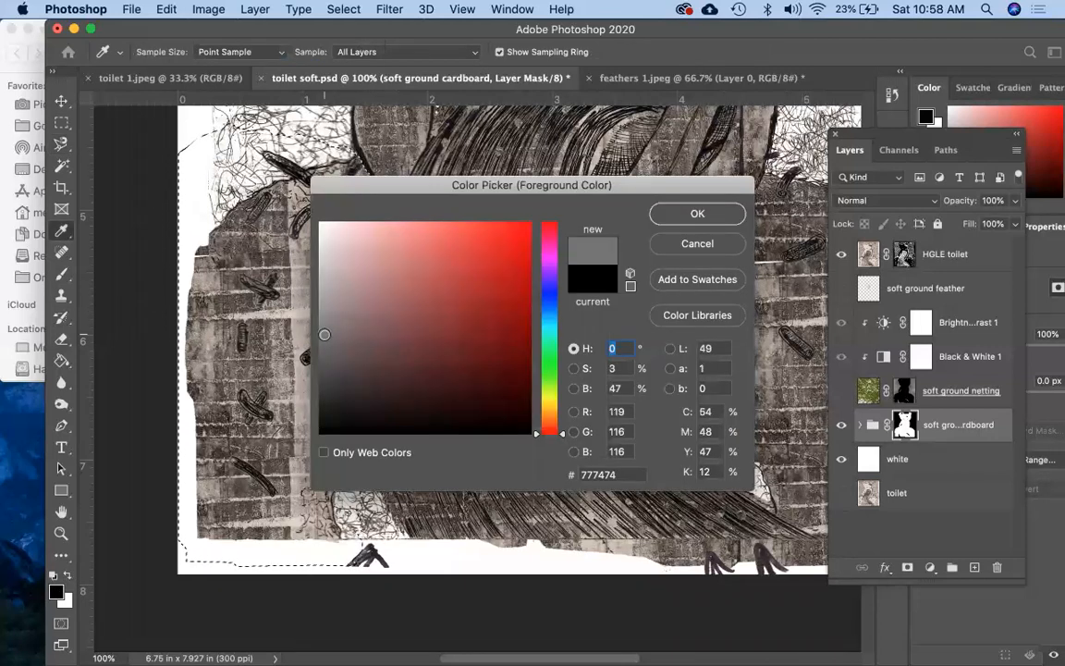
pyautogui.click(697, 213)
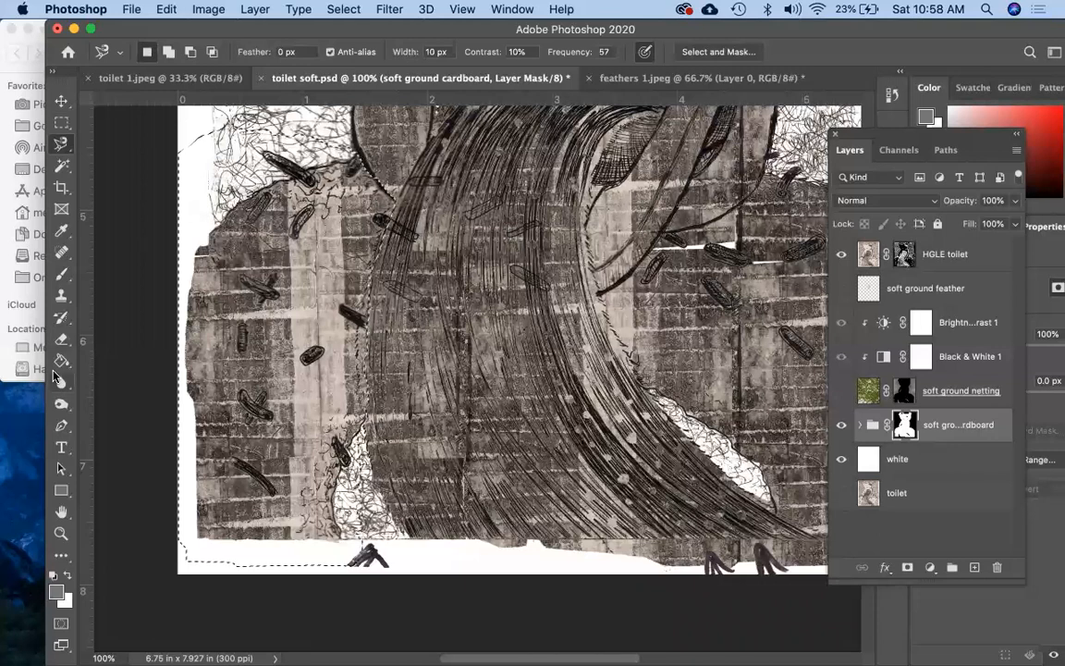
pyautogui.click(61, 273)
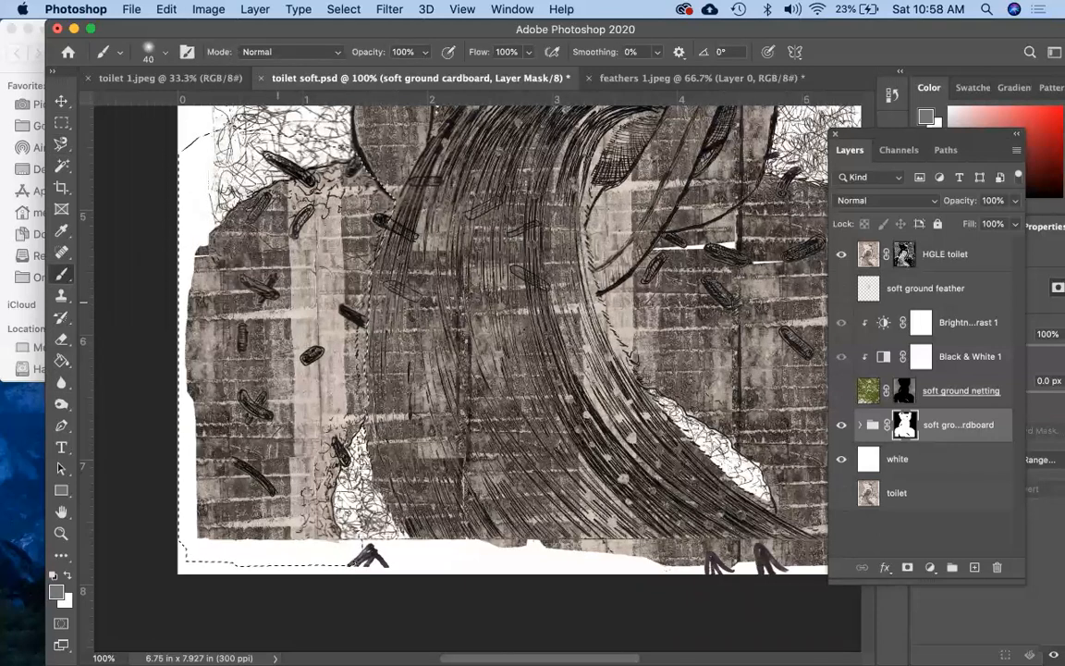
pyautogui.press(']')
pyautogui.press(']')
pyautogui.press(']')
pyautogui.press(']')
pyautogui.press(']')
pyautogui.press(']')
pyautogui.press(']')
pyautogui.press(']')
pyautogui.press(']')
pyautogui.press(']')
pyautogui.press(']')
pyautogui.press(']')
pyautogui.click(275, 299)
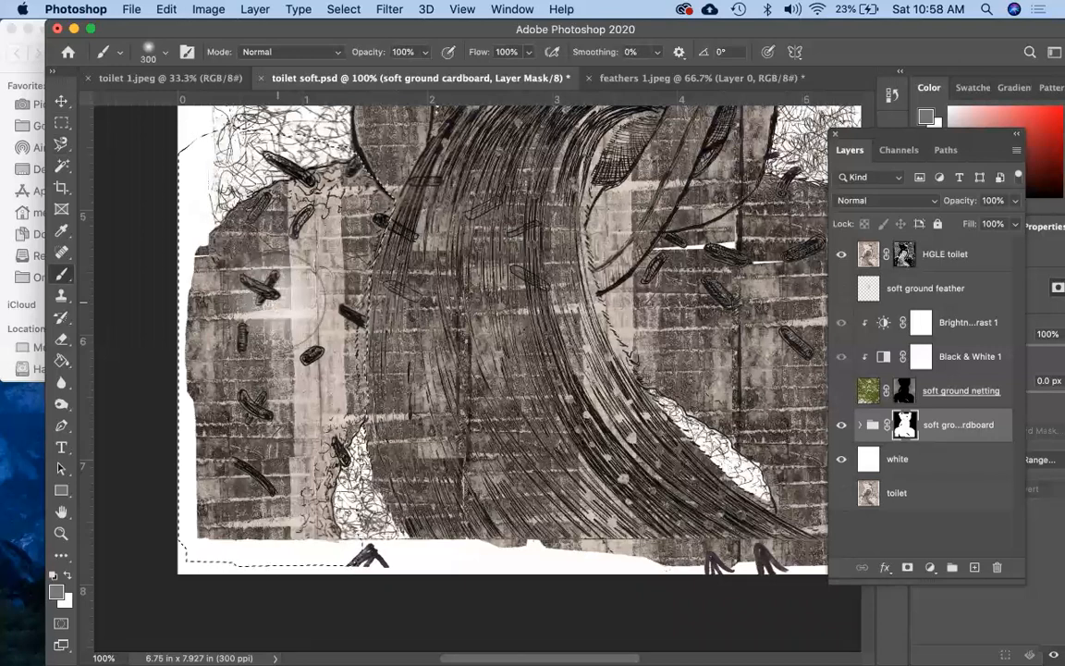
pyautogui.moveTo(270, 278)
pyautogui.mouseDown()
pyautogui.moveTo(314, 296)
pyautogui.moveTo(377, 299)
pyautogui.moveTo(302, 263)
pyautogui.moveTo(254, 207)
pyautogui.moveTo(330, 297)
pyautogui.moveTo(194, 208)
pyautogui.moveTo(336, 388)
pyautogui.mouseUp()
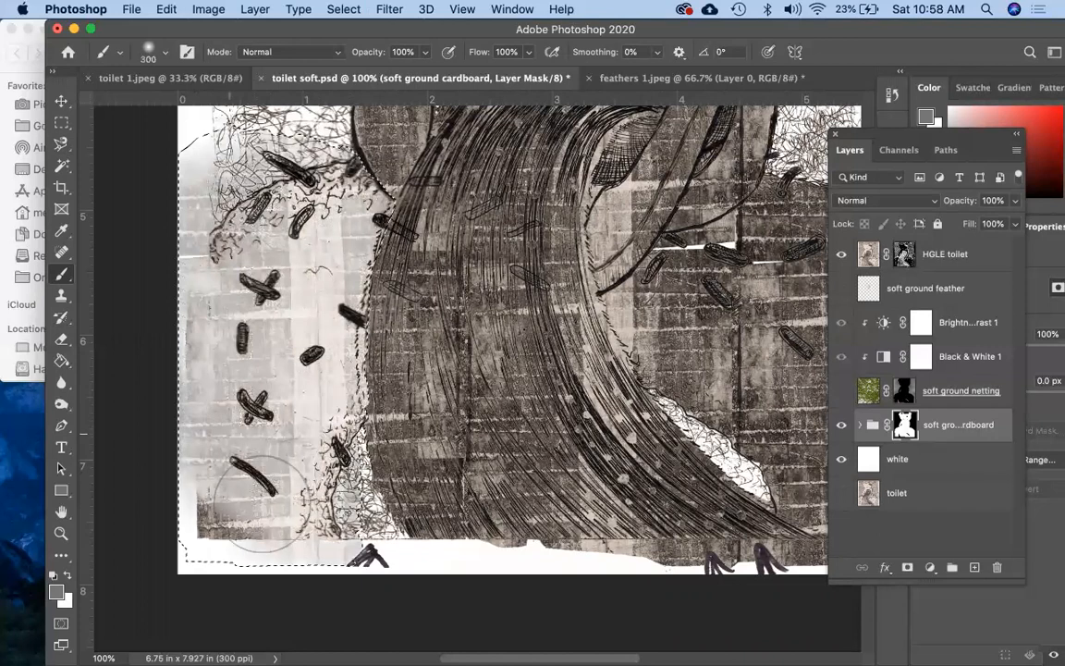
pyautogui.press('super+z')
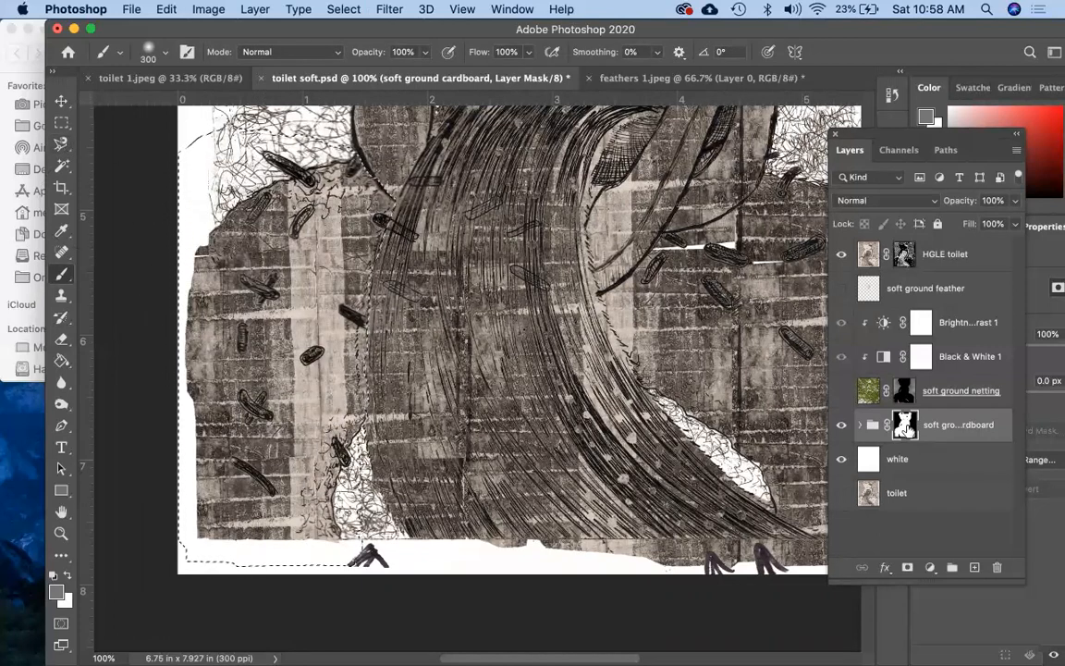
# - Show the cardboard group's mask alone and subtract its black areas from the left mound selection with the Magic Wand
pyautogui.keyDown('alt'); pyautogui.click(905, 425); pyautogui.keyUp('alt')
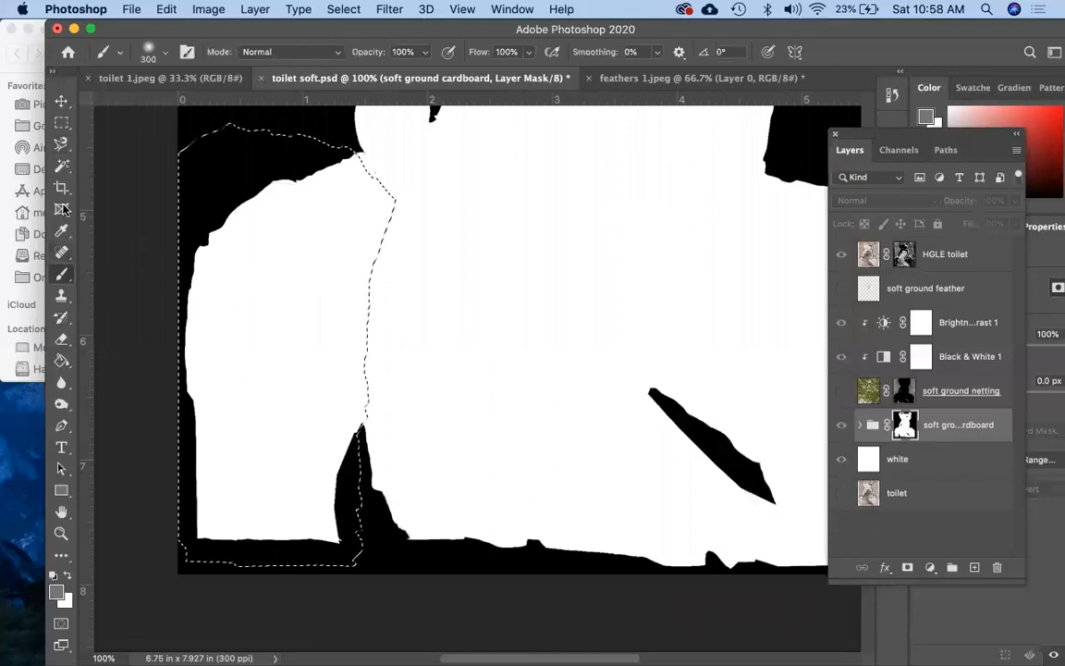
pyautogui.click(63, 166)
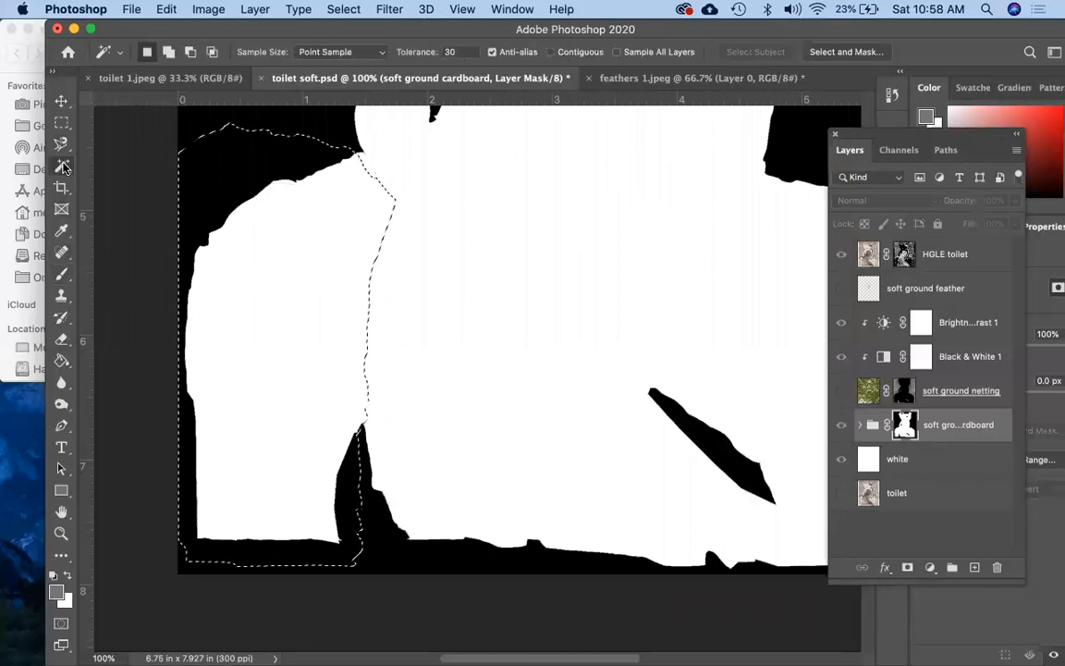
pyautogui.keyDown('alt'); pyautogui.click(205, 178); pyautogui.keyUp('alt')
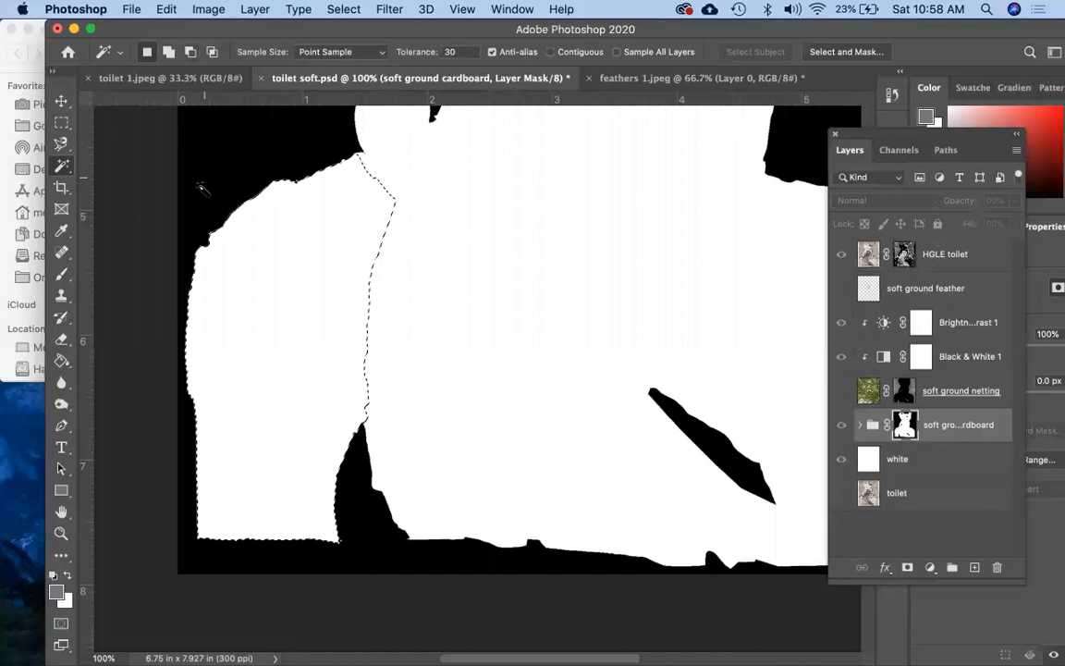
# - Paint the left mound selection gray on the cardboard mask, deselect, and return to the full artwork view
pyautogui.press('b')
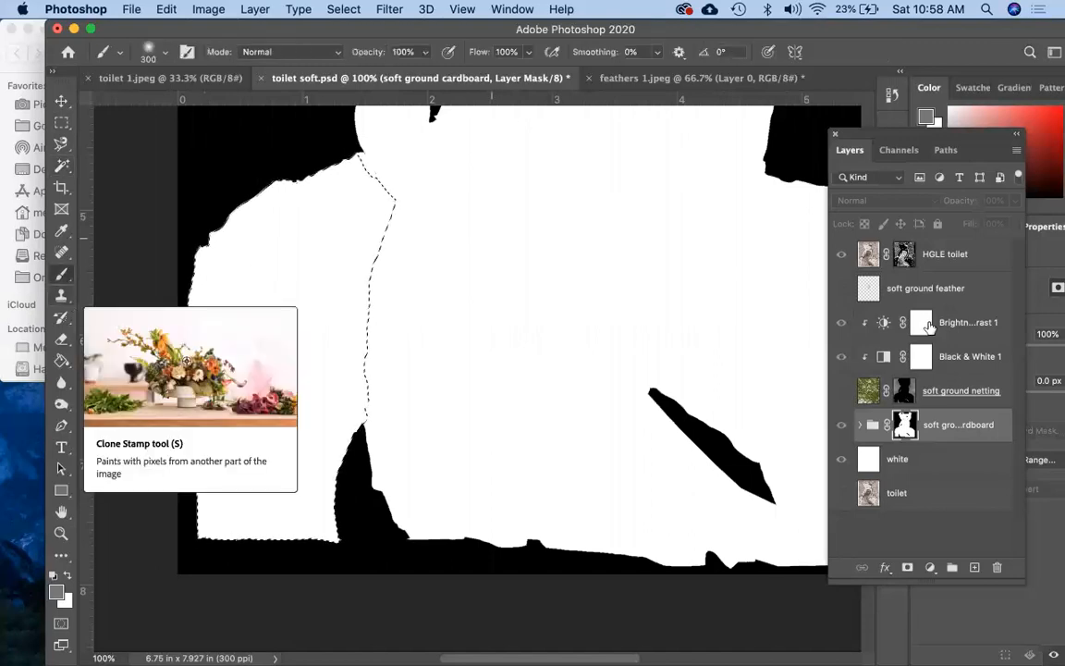
pyautogui.moveTo(237, 286)
pyautogui.mouseDown()
pyautogui.moveTo(259, 360)
pyautogui.moveTo(231, 192)
pyautogui.moveTo(369, 261)
pyautogui.moveTo(382, 234)
pyautogui.moveTo(370, 167)
pyautogui.moveTo(331, 417)
pyautogui.moveTo(286, 550)
pyautogui.moveTo(223, 428)
pyautogui.moveTo(196, 541)
pyautogui.moveTo(203, 238)
pyautogui.moveTo(213, 367)
pyautogui.moveTo(350, 151)
pyautogui.moveTo(361, 304)
pyautogui.moveTo(280, 499)
pyautogui.mouseUp()
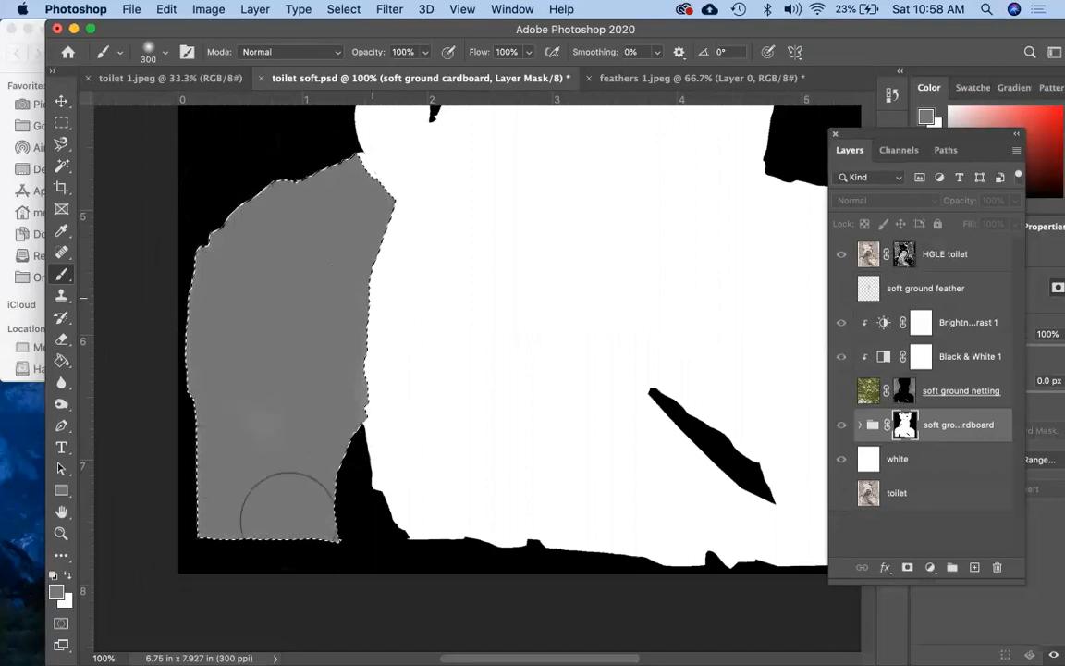
pyautogui.press('super+d')
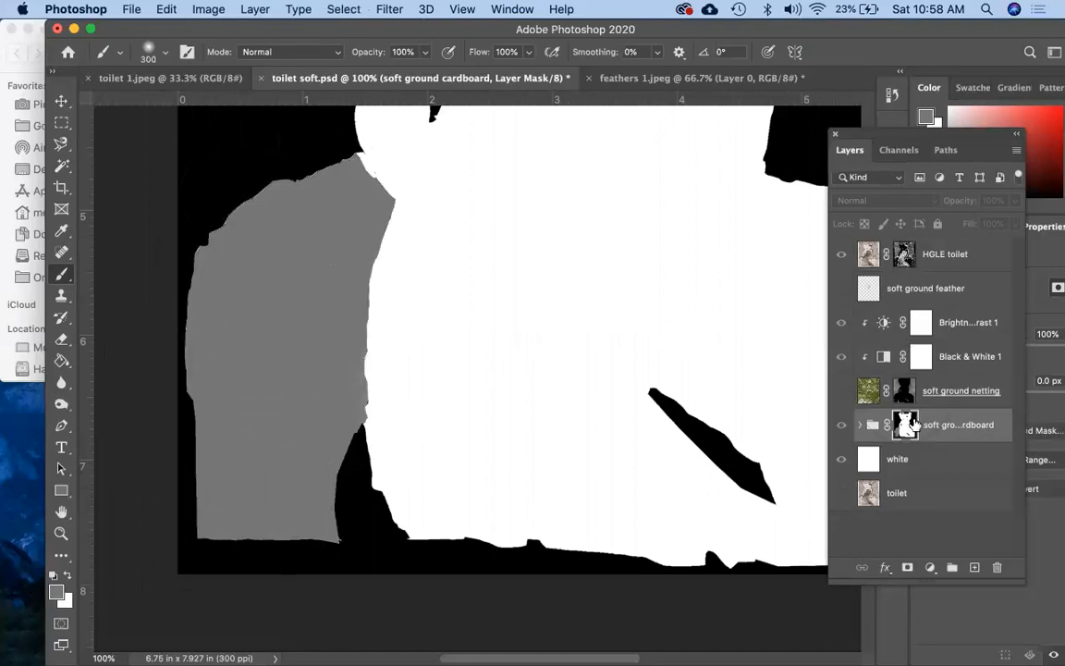
pyautogui.keyDown('alt'); pyautogui.click(911, 425); pyautogui.keyUp('alt')
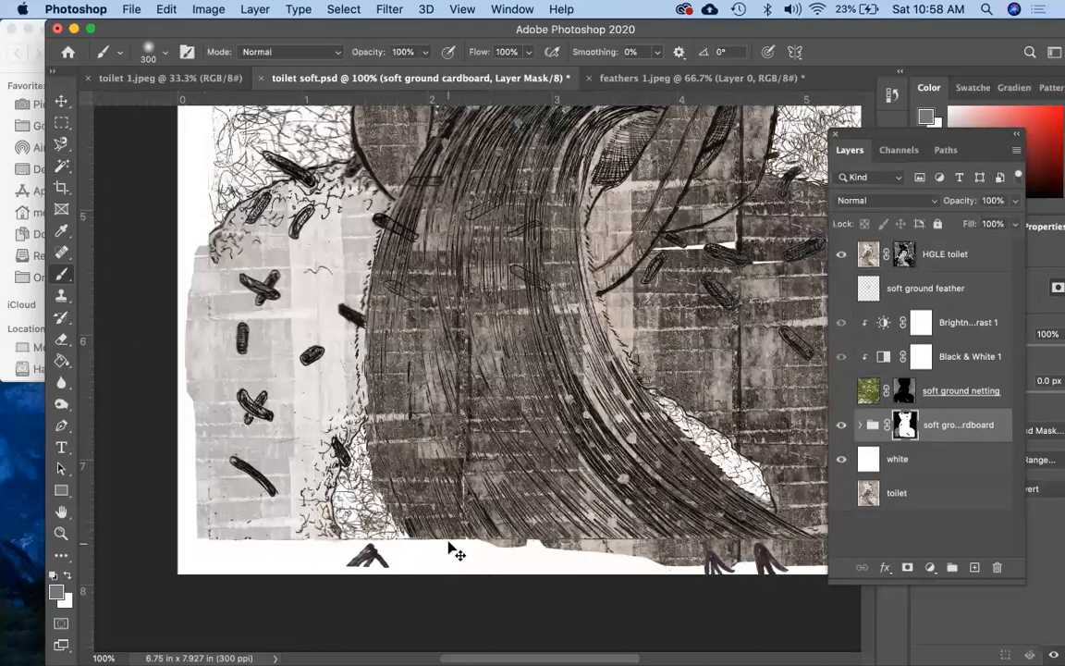
pyautogui.press('super+minus')
pyautogui.press('super+minus')
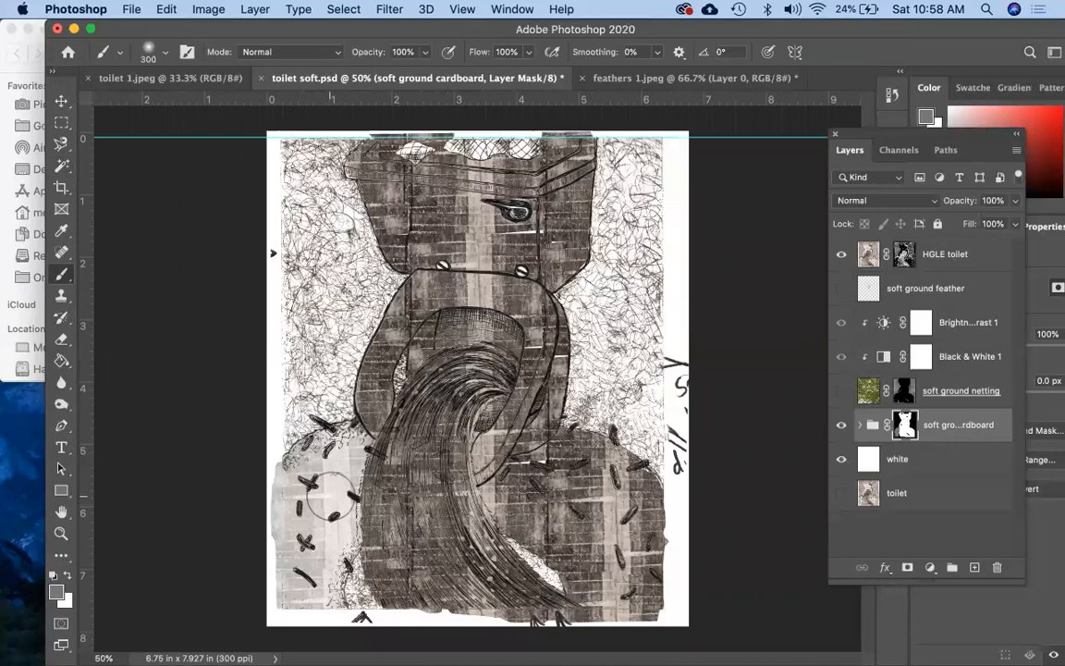
# - Select the stitched mound at the lower right of the toilet with the Magnetic Lasso, following the seat and water edge
pyautogui.press('super+equal')
pyautogui.press('super+equal')
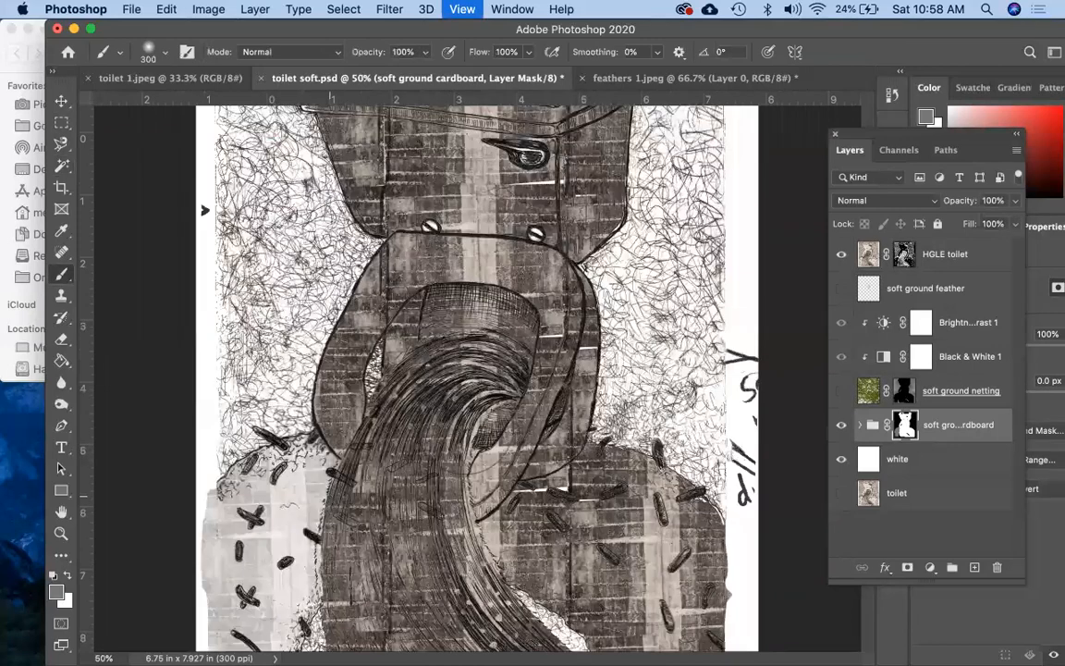
pyautogui.scroll(-5, 471, 426)
pyautogui.hscroll(3, 470, 426)
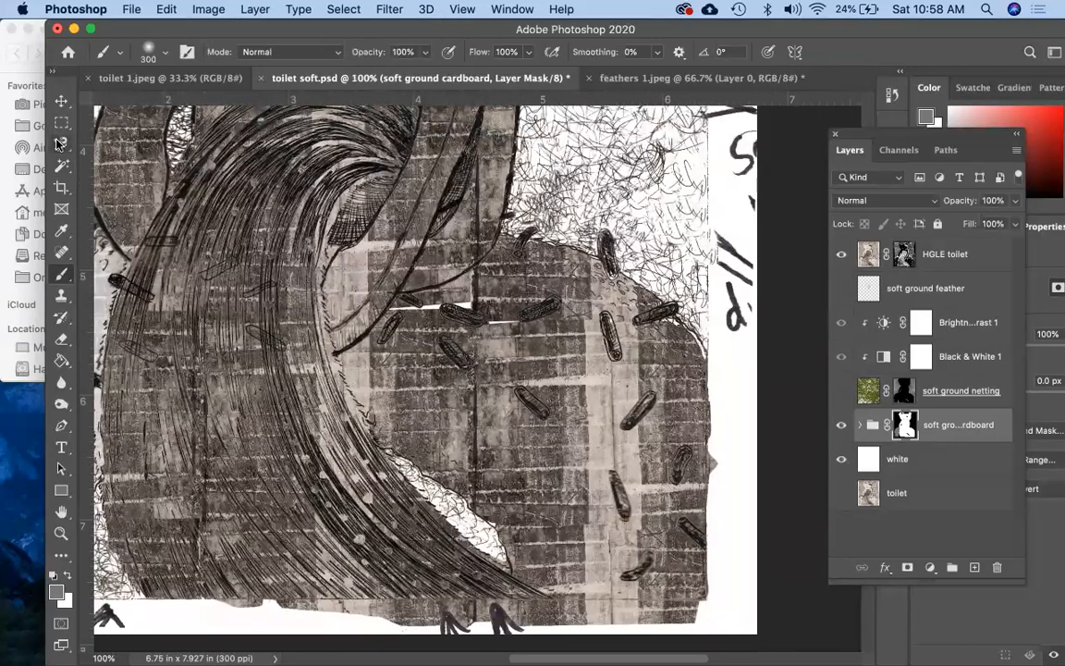
pyautogui.click(60, 144)
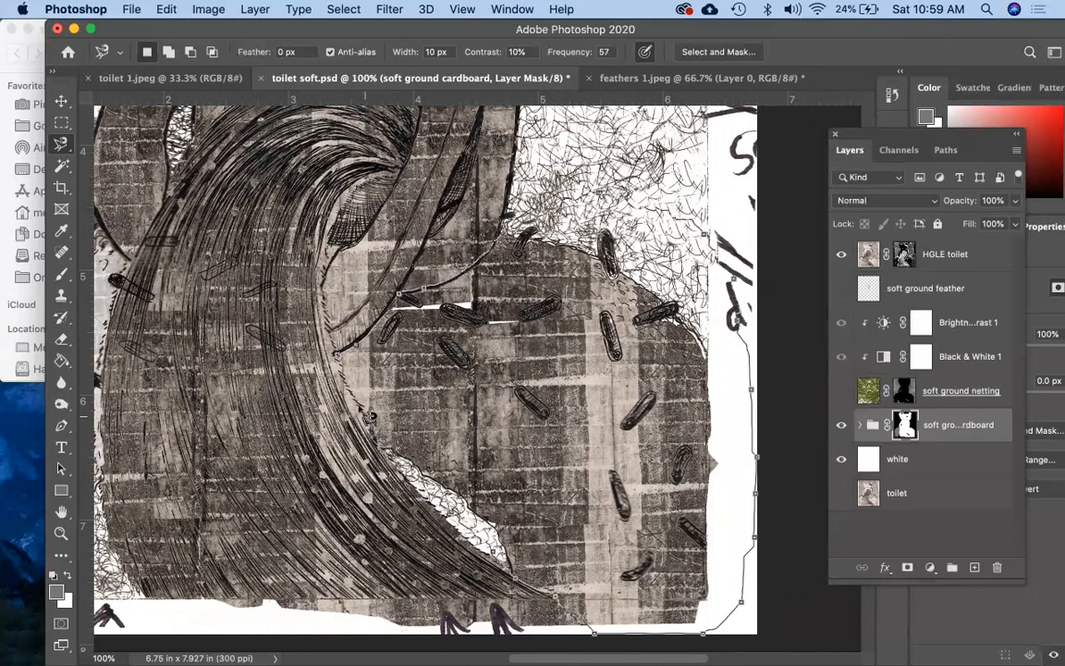
pyautogui.doubleClick(350, 367)
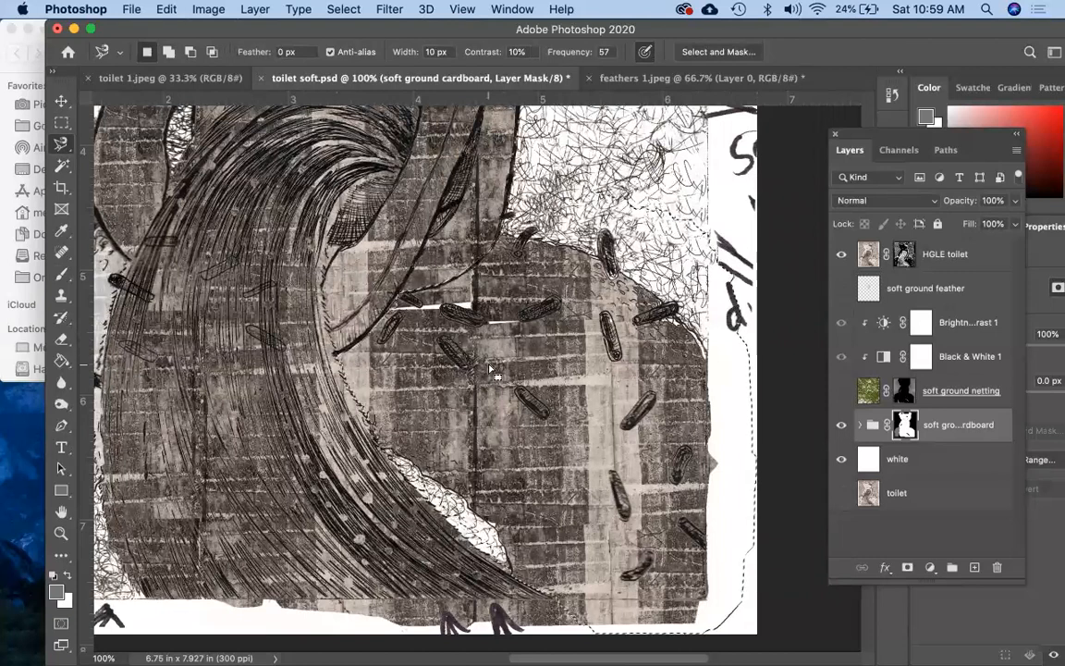
# - Show the cardboard mask alone and subtract its black areas from the right mound selection with the Magic Wand
pyautogui.keyDown('alt'); pyautogui.click(907, 431); pyautogui.keyUp('alt')
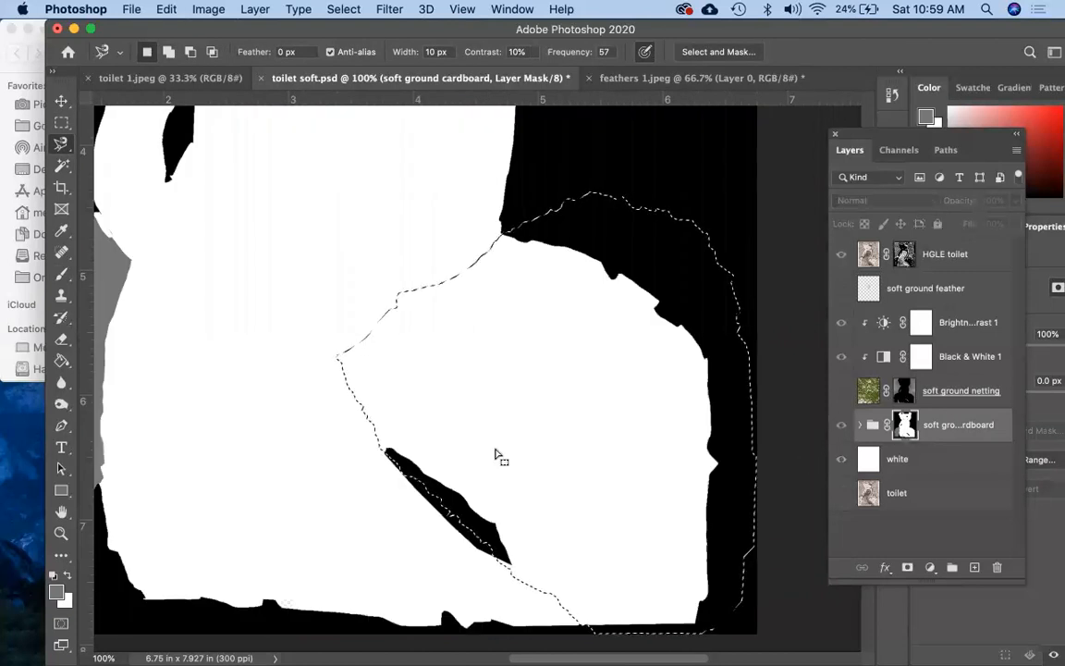
pyautogui.click(60, 168)
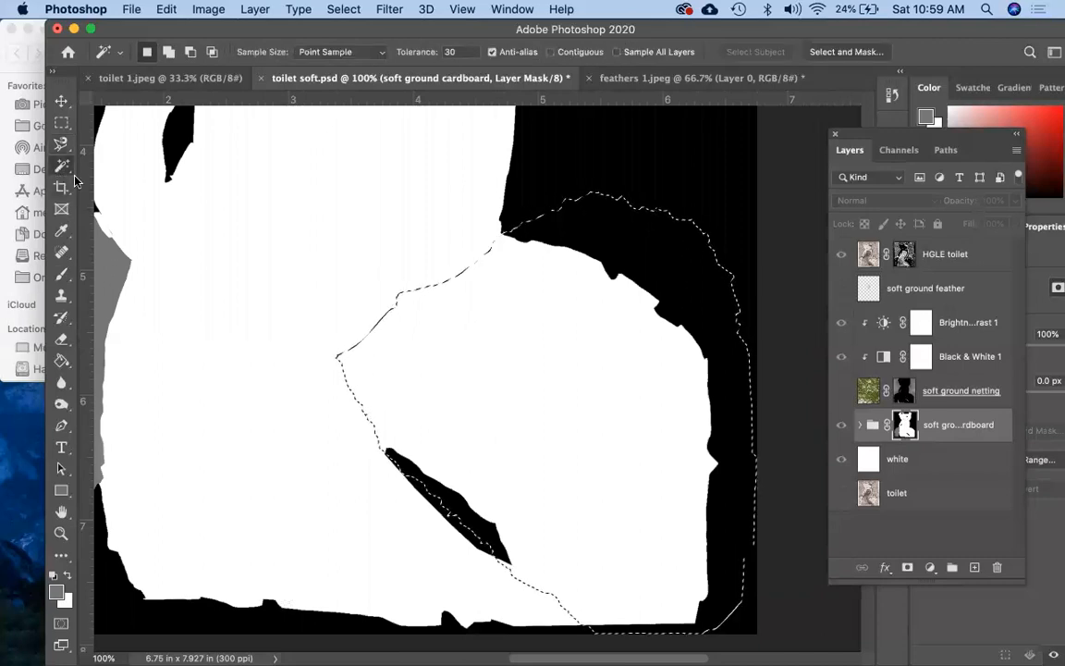
pyautogui.keyDown('alt'); pyautogui.click(485, 537); pyautogui.keyUp('alt')
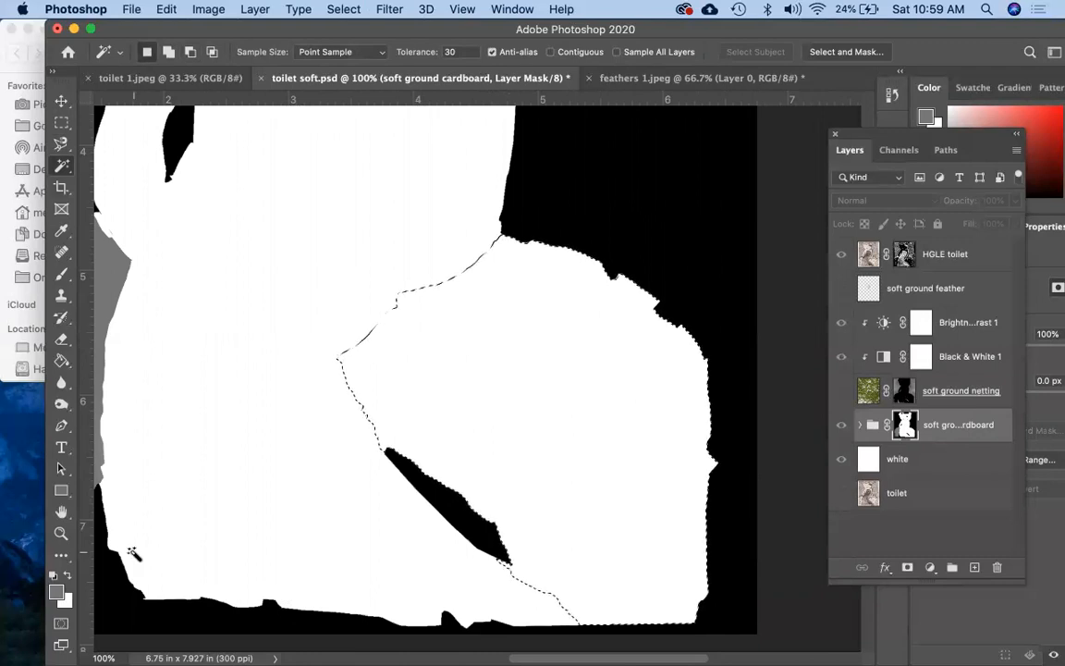
# - Paint the right mound selection gray on the cardboard mask, deselect, and return to the full artwork view
pyautogui.press('b')
pyautogui.moveTo(457, 392)
pyautogui.mouseDown()
pyautogui.moveTo(345, 320)
pyautogui.moveTo(415, 296)
pyautogui.moveTo(542, 333)
pyautogui.moveTo(528, 219)
pyautogui.moveTo(684, 407)
pyautogui.moveTo(566, 368)
pyautogui.moveTo(666, 466)
pyautogui.moveTo(478, 452)
pyautogui.moveTo(498, 486)
pyautogui.moveTo(612, 513)
pyautogui.moveTo(684, 578)
pyautogui.moveTo(646, 599)
pyautogui.mouseUp()
pyautogui.press('super+d')
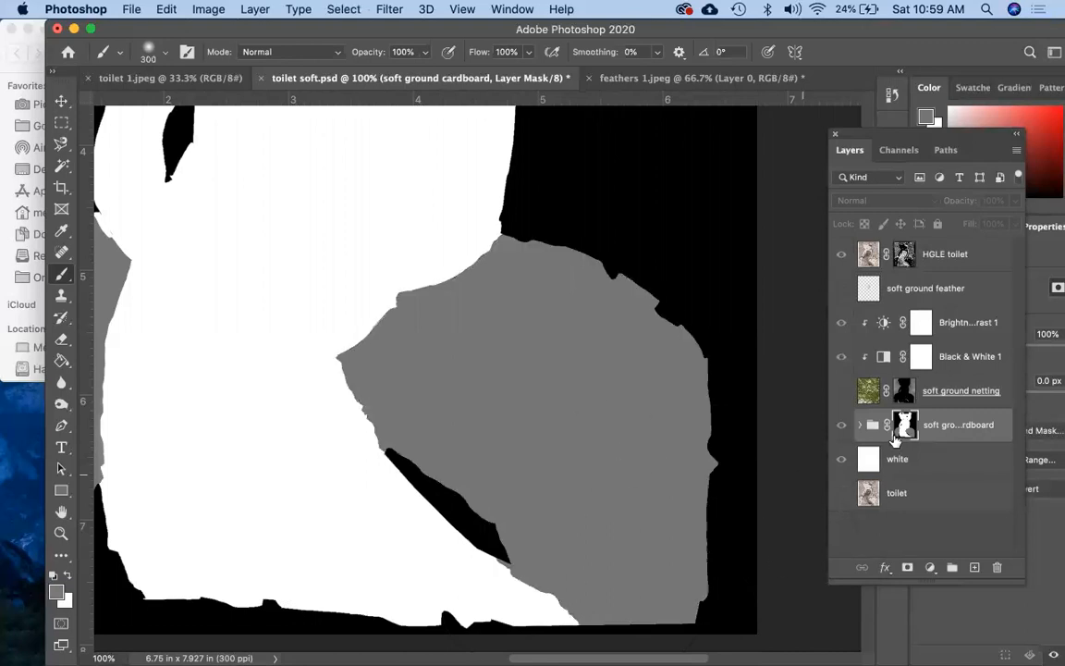
pyautogui.keyDown('alt'); pyautogui.click(906, 433); pyautogui.keyUp('alt')
pyautogui.press('super+minus')
pyautogui.press('super+minus')
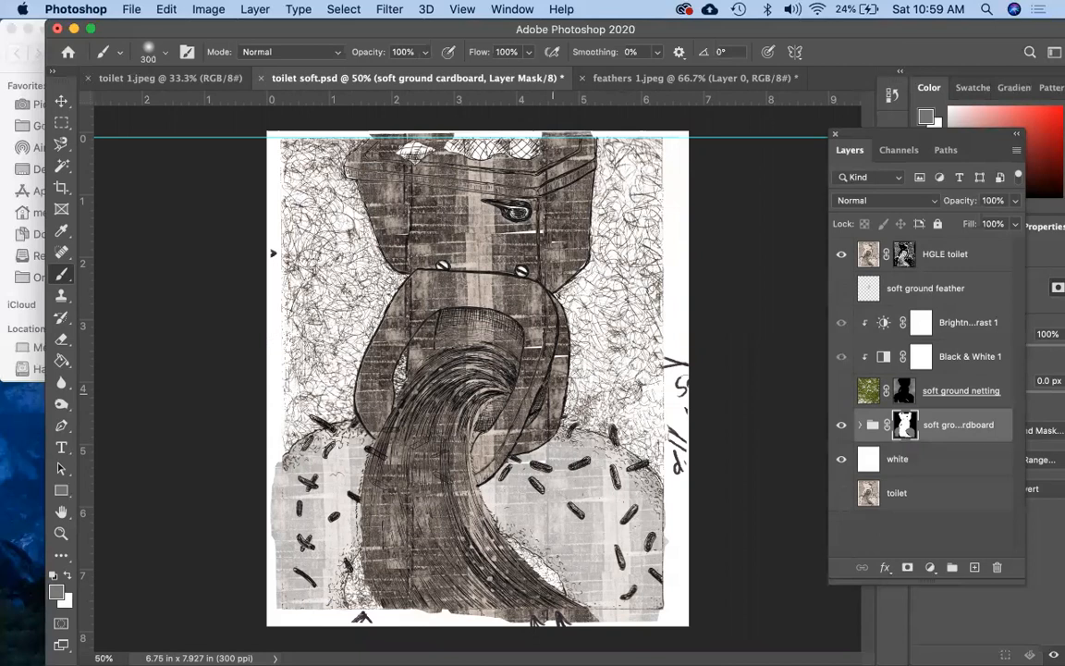
# - Outline the tank's right side panel with the Magnetic Lasso and paint it mid gray on the cardboard mask
pyautogui.click(65, 146)
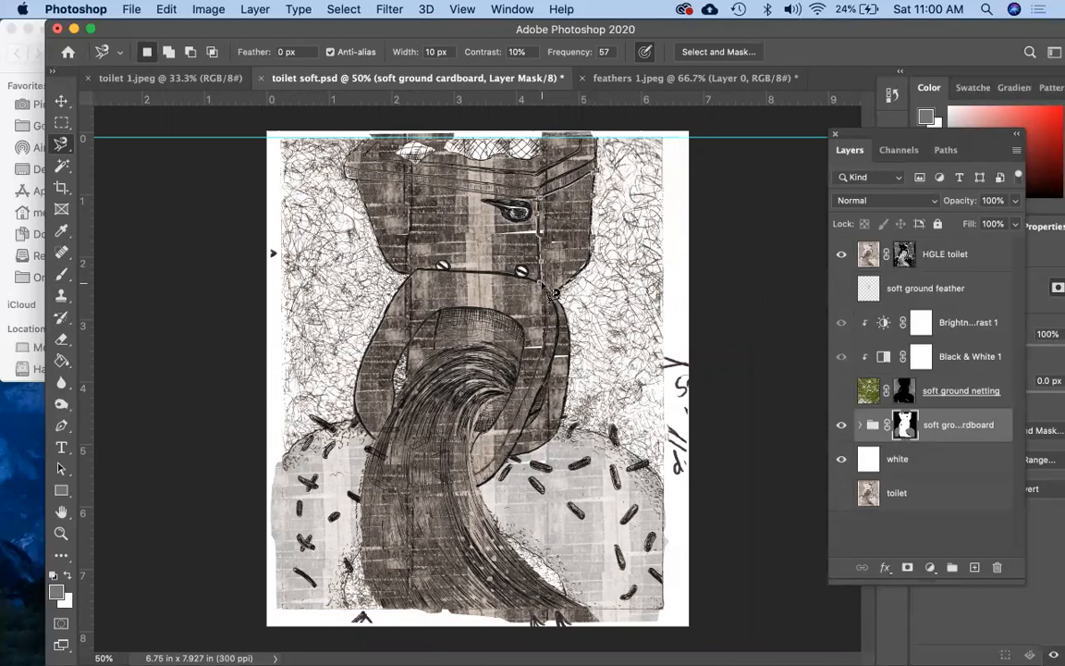
pyautogui.press('b')
pyautogui.moveTo(553, 247)
pyautogui.mouseDown()
pyautogui.moveTo(507, 227)
pyautogui.moveTo(541, 185)
pyautogui.moveTo(550, 208)
pyautogui.moveTo(599, 239)
pyautogui.mouseUp()
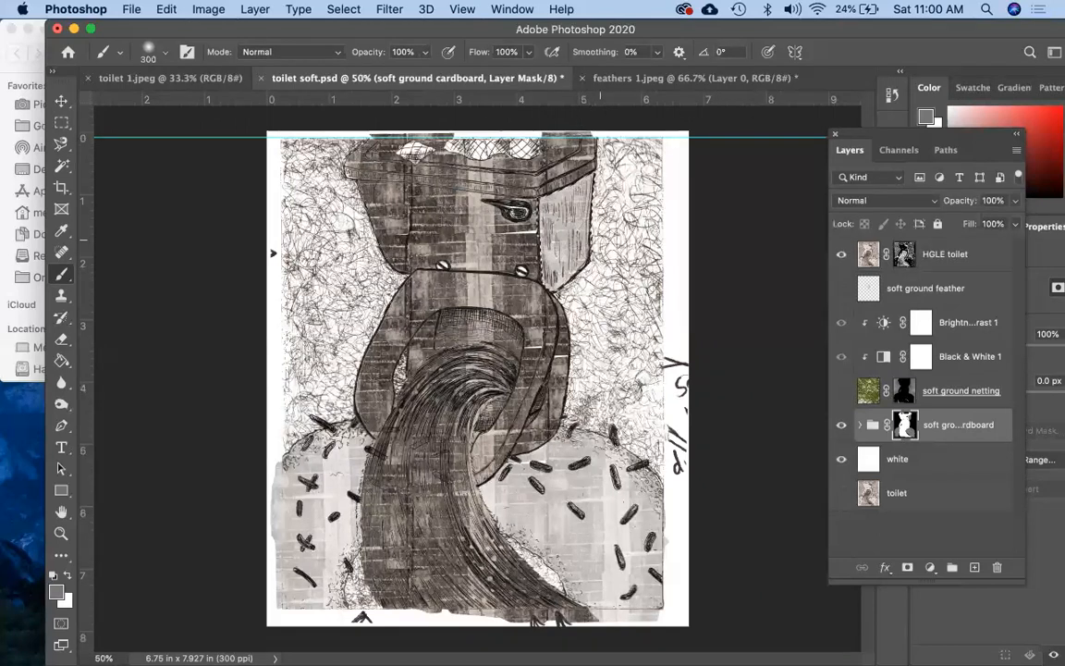
# - Set the foreground color to lighter gray #a7a2a2, repaint the tank's right side panel on the cardboard mask, and deselect
pyautogui.click(56, 595)
pyautogui.click(325, 294)
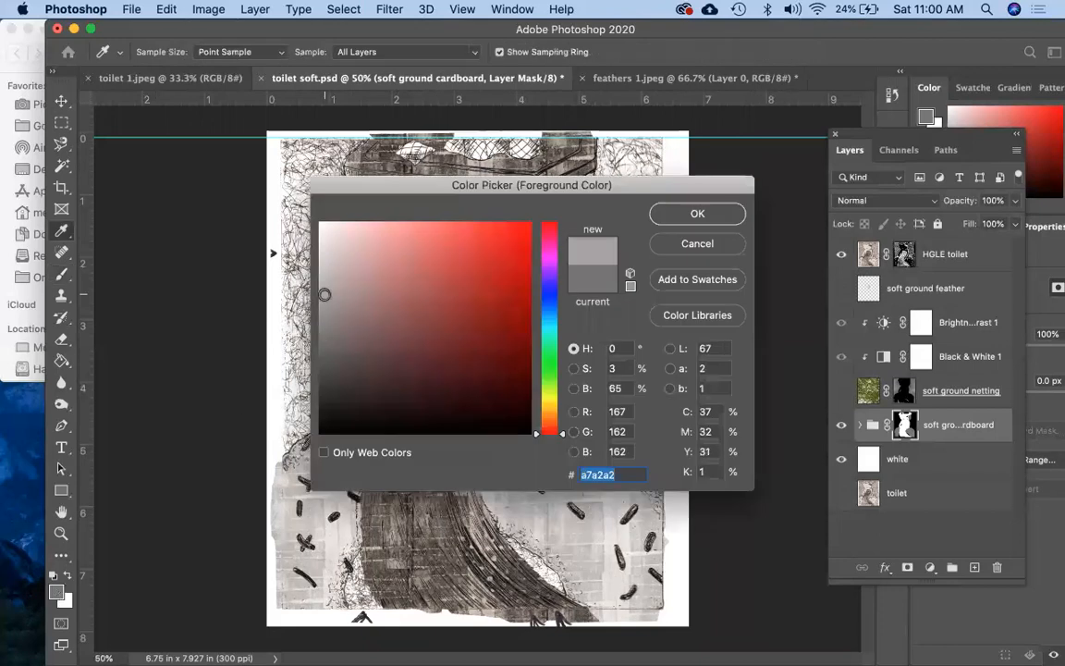
pyautogui.click(695, 214)
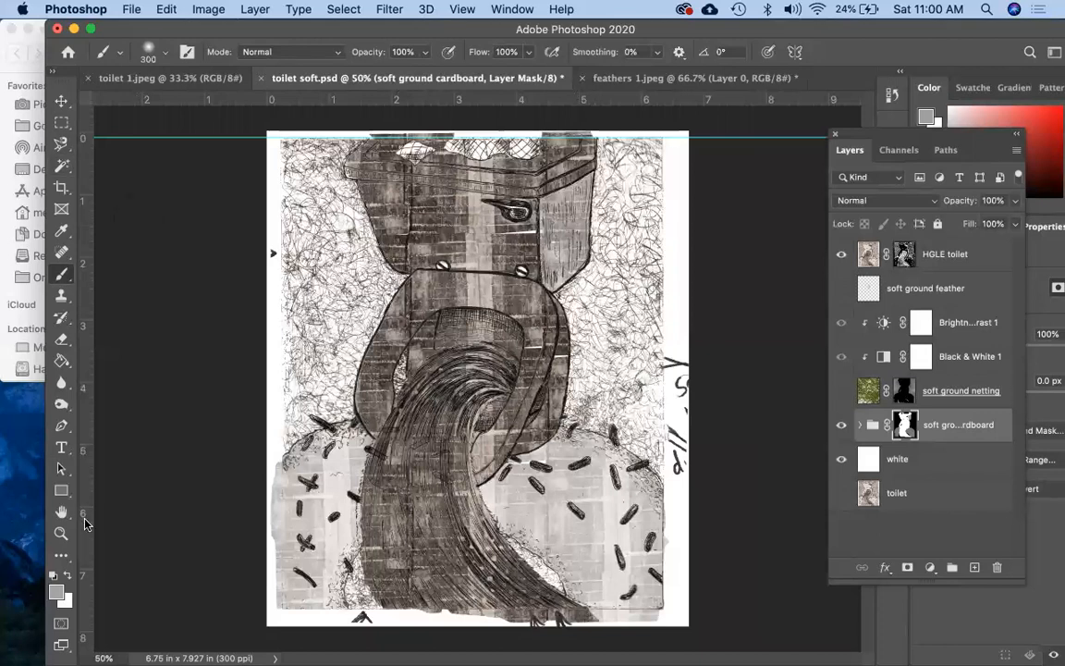
# - Reduce the soft round brush to 50 px and paint the tank's rim gray on the cardboard mask
pyautogui.press('super+z')
pyautogui.press('[')
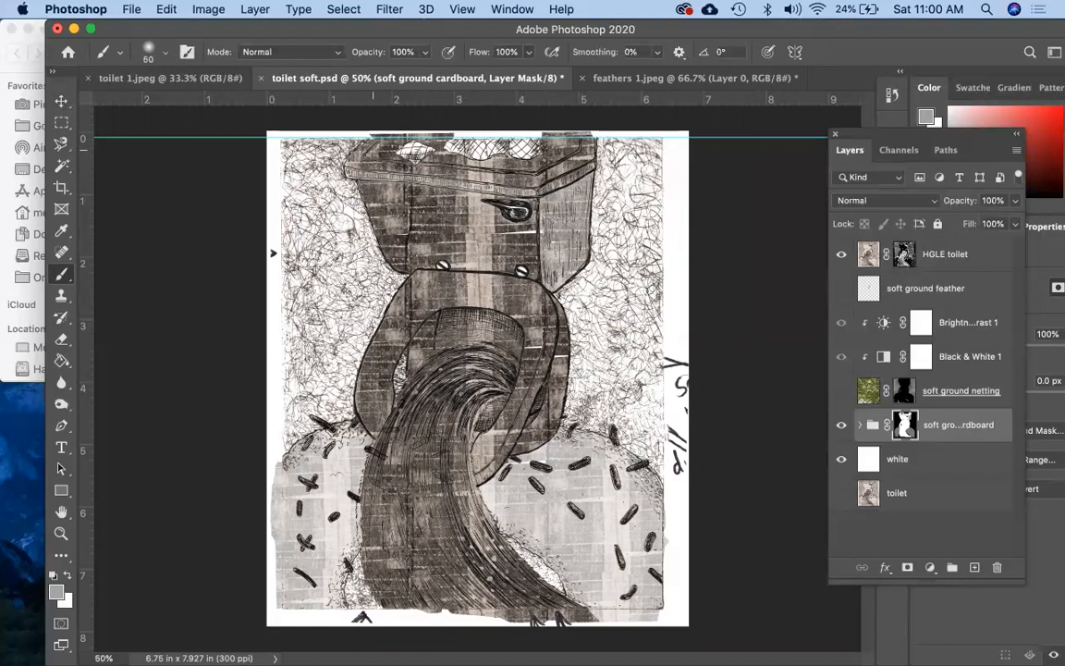
pyautogui.rightClick(373, 162)
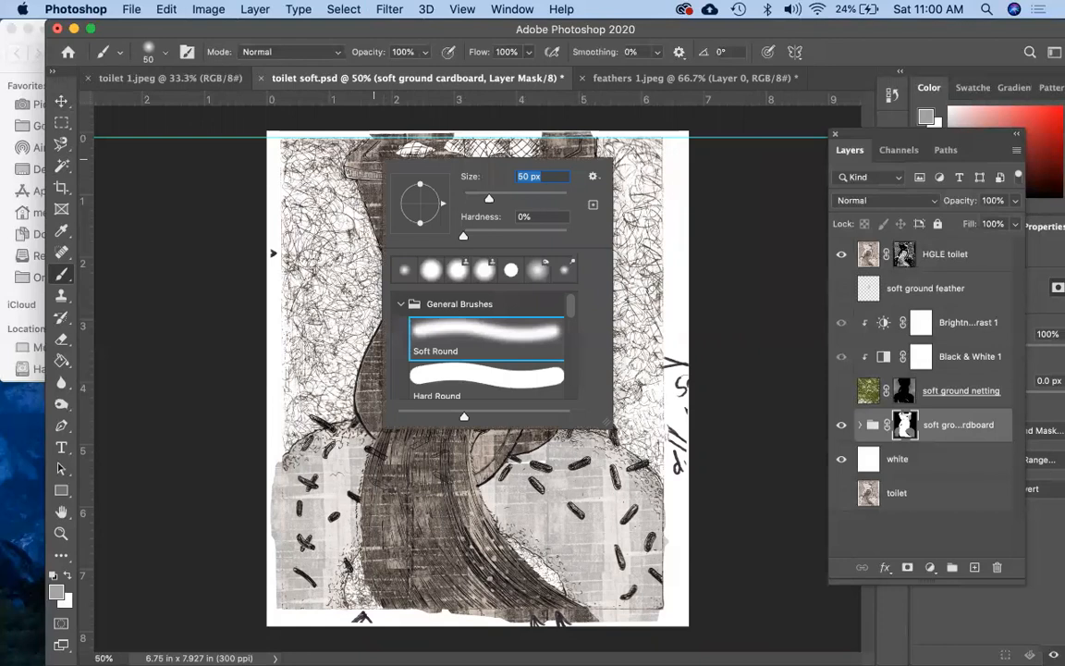
pyautogui.click(382, 149)
# - Enlarge the brush to 150 px and try a gray stroke over the toilet bowl's left side on the cardboard mask
pyautogui.press(']')
pyautogui.press(']')
pyautogui.press(']')
pyautogui.press(']')
pyautogui.press(']')
pyautogui.press(']')
pyautogui.press(']')
pyautogui.press(']')
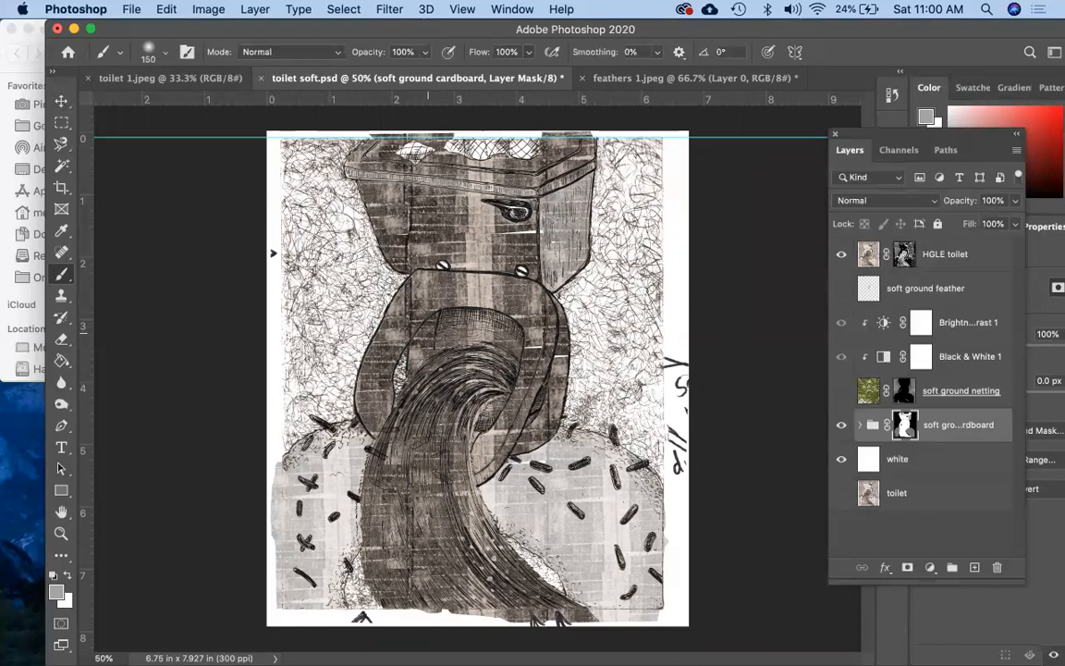
pyautogui.moveTo(399, 328); pyautogui.dragTo(381, 415)
pyautogui.press('super+z')
# - Set the foreground color to dark gray #555353 and try a stroke along the bowl's left edge on the cardboard mask
pyautogui.click(56, 594)
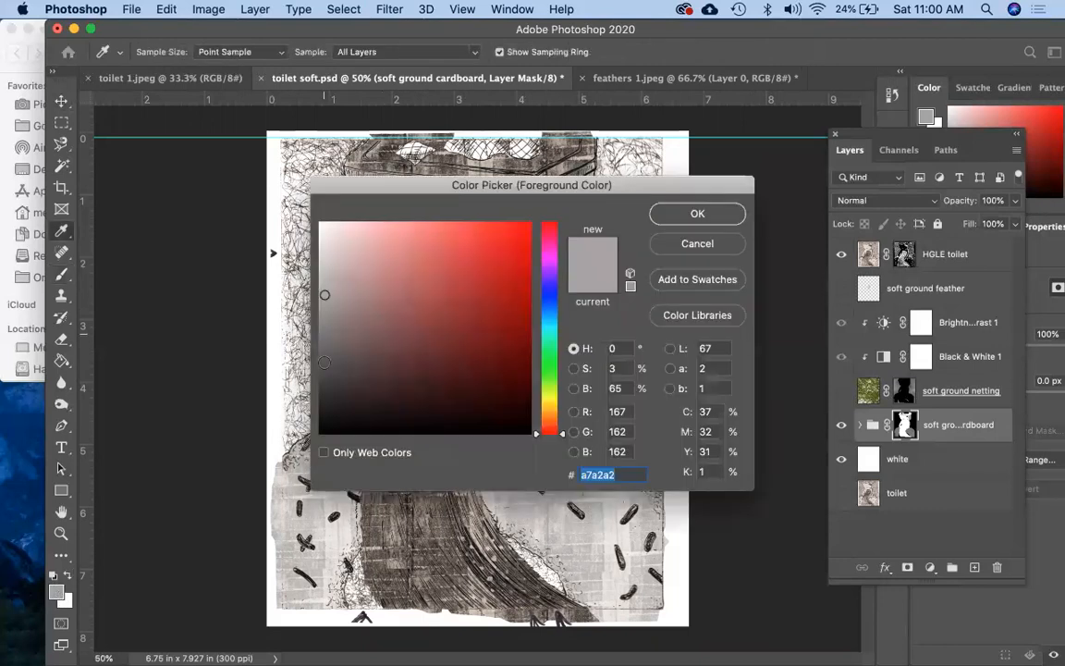
pyautogui.click(324, 363)
pyautogui.click(697, 213)
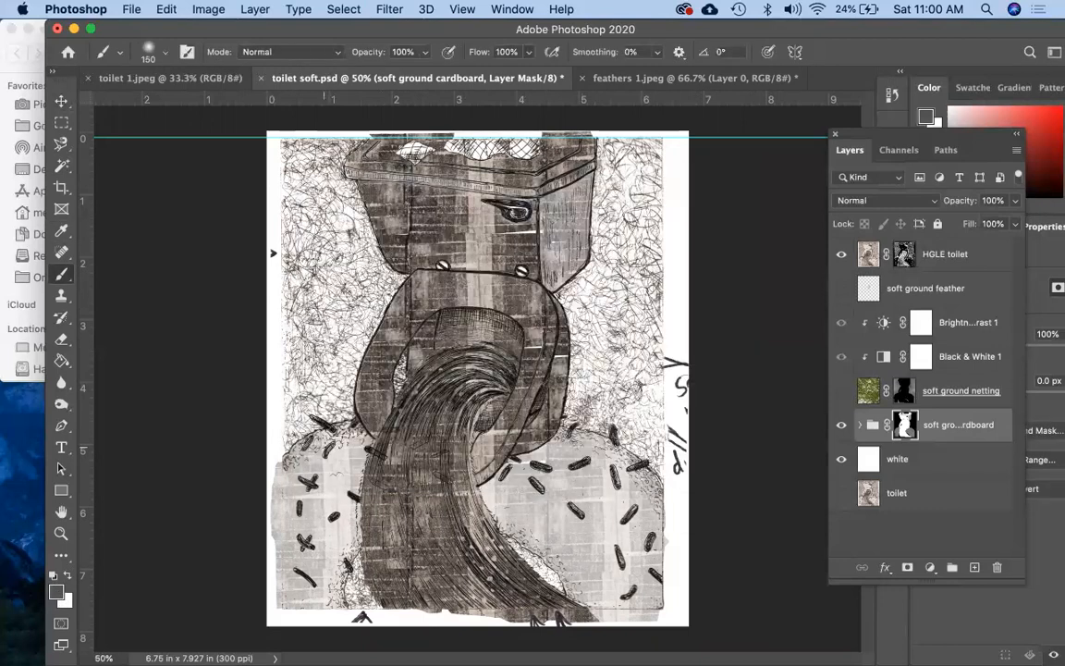
pyautogui.moveTo(333, 381); pyautogui.dragTo(349, 304)
pyautogui.press('super+z')
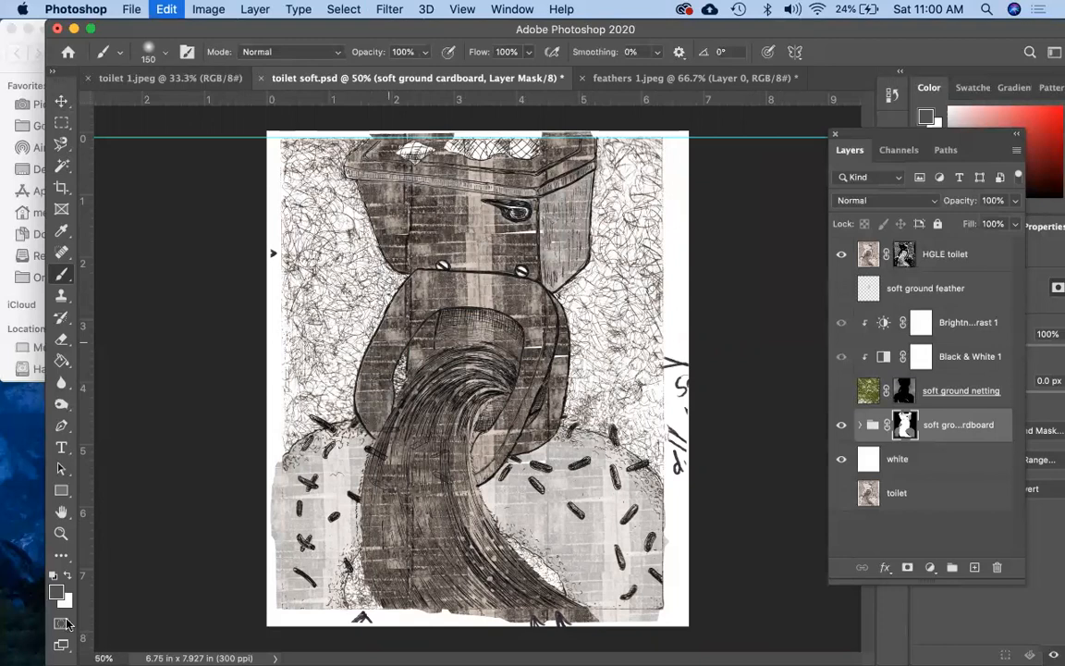
# - Set the foreground color to light gray and paint over the flowing water on the cardboard mask
pyautogui.click(61, 593)
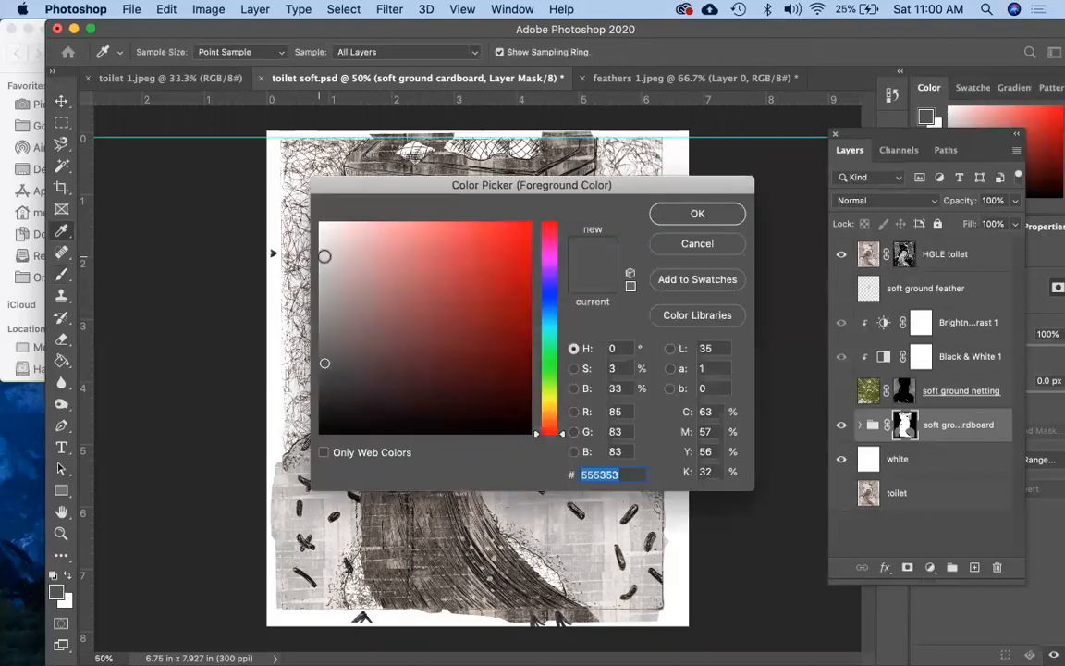
pyautogui.click(324, 257)
pyautogui.click(697, 214)
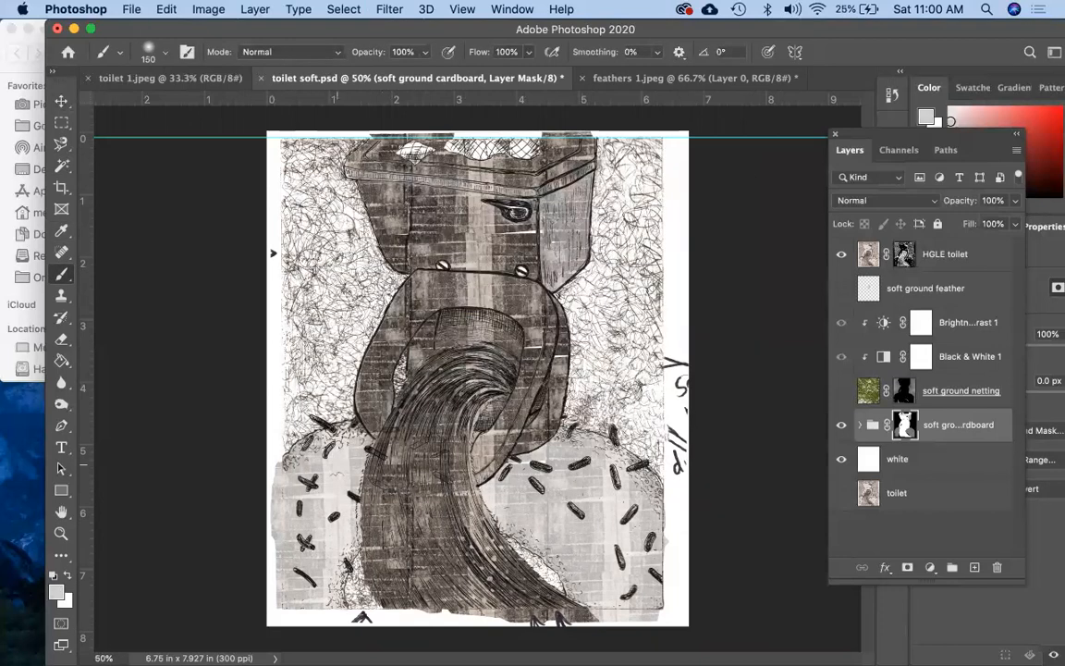
pyautogui.moveTo(390, 347); pyautogui.dragTo(422, 298)
pyautogui.press('super+z')
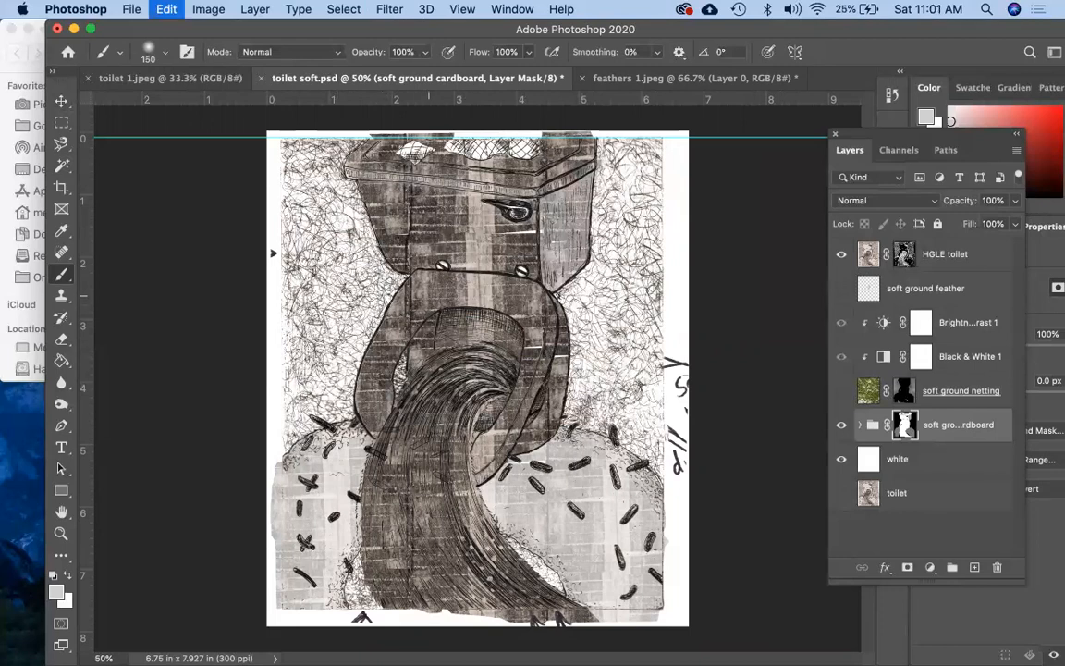
pyautogui.moveTo(420, 405)
pyautogui.mouseDown()
pyautogui.moveTo(377, 441)
pyautogui.moveTo(388, 427)
pyautogui.moveTo(407, 481)
pyautogui.moveTo(479, 557)
pyautogui.moveTo(381, 460)
pyautogui.moveTo(418, 560)
pyautogui.moveTo(453, 580)
pyautogui.mouseUp()
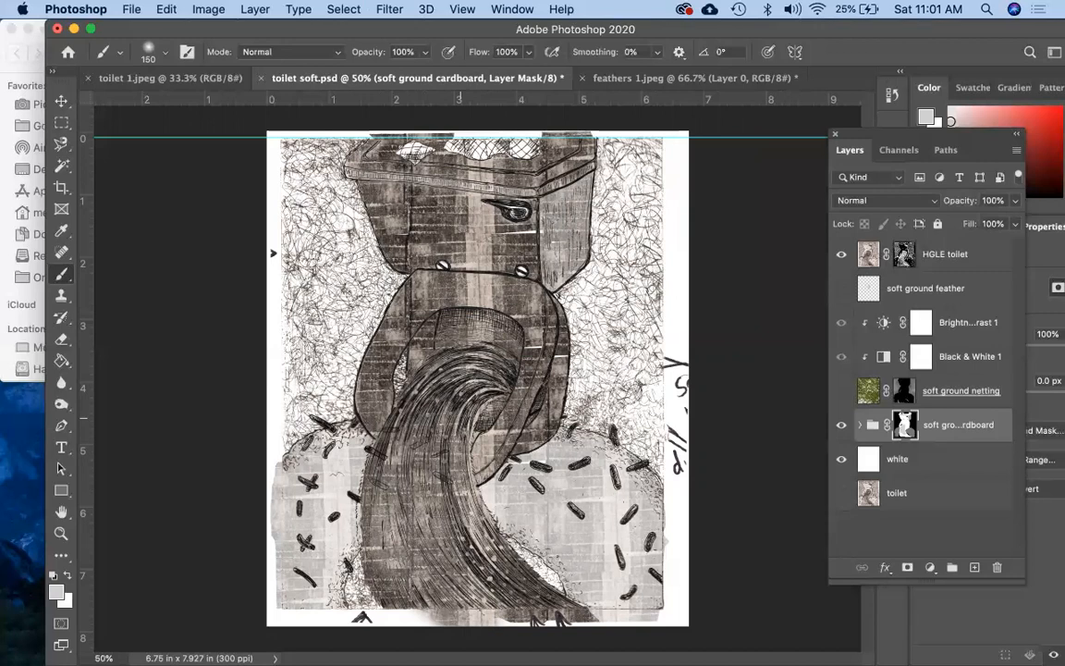
pyautogui.moveTo(484, 522); pyautogui.dragTo(492, 546)
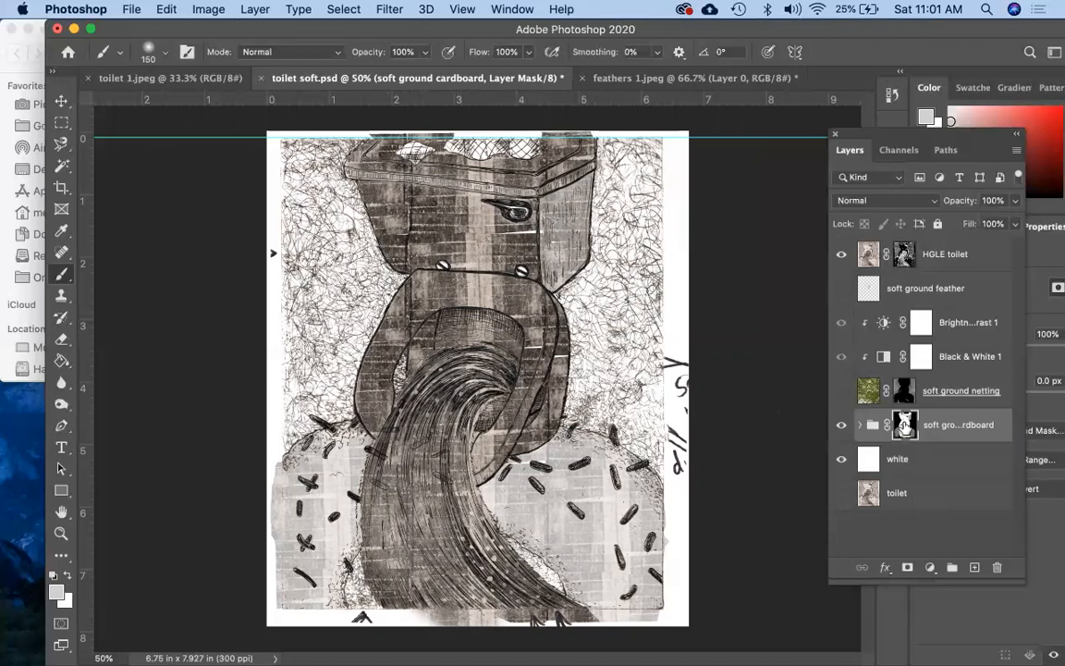
# - Show the cardboard mask alone and select its black areas with the Magic Wand
pyautogui.keyDown('alt'); pyautogui.click(904, 425); pyautogui.keyUp('alt')
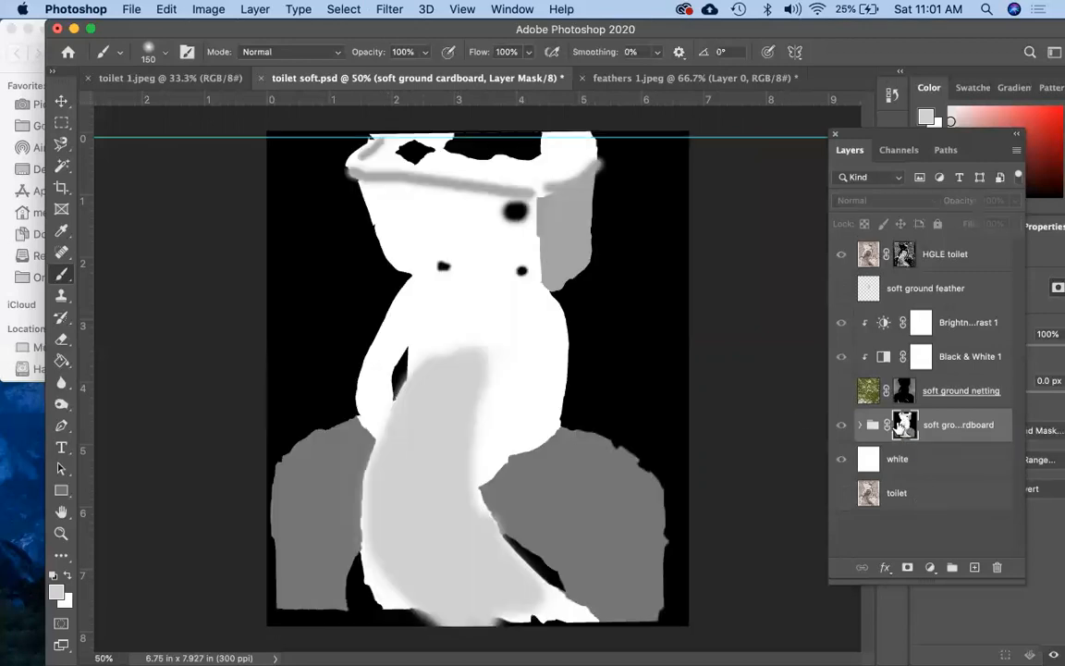
pyautogui.click(59, 164)
pyautogui.click(320, 260)
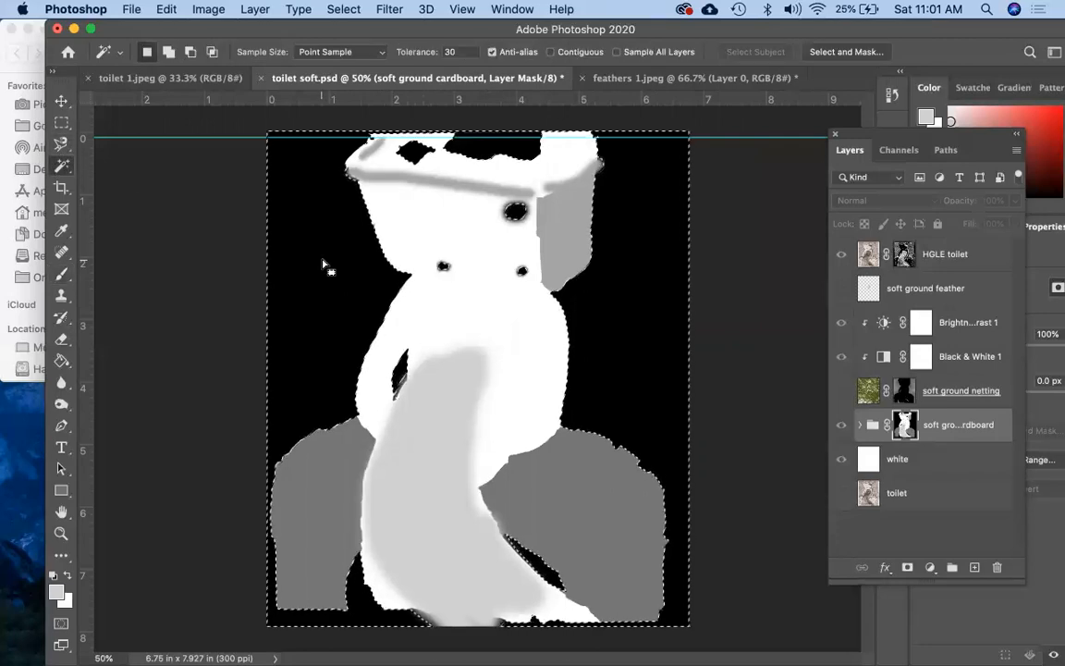
# - Subtract the tank's handle, bolts and top openings from the selection with the Polygonal Lasso
pyautogui.click(61, 144)
pyautogui.click(128, 158)
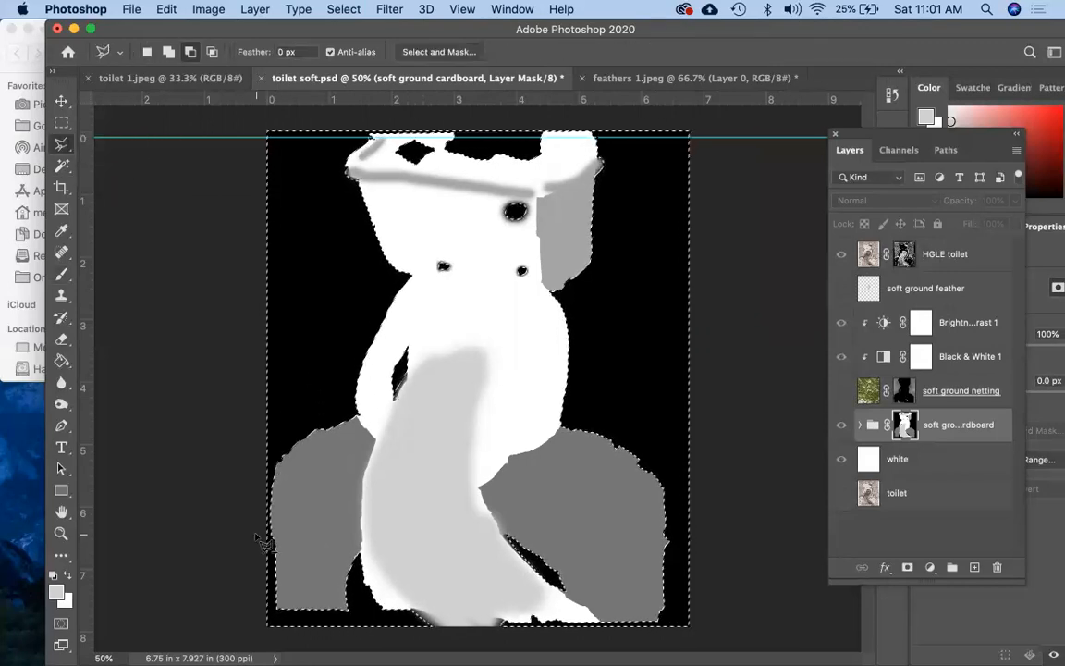
pyautogui.click(252, 486)
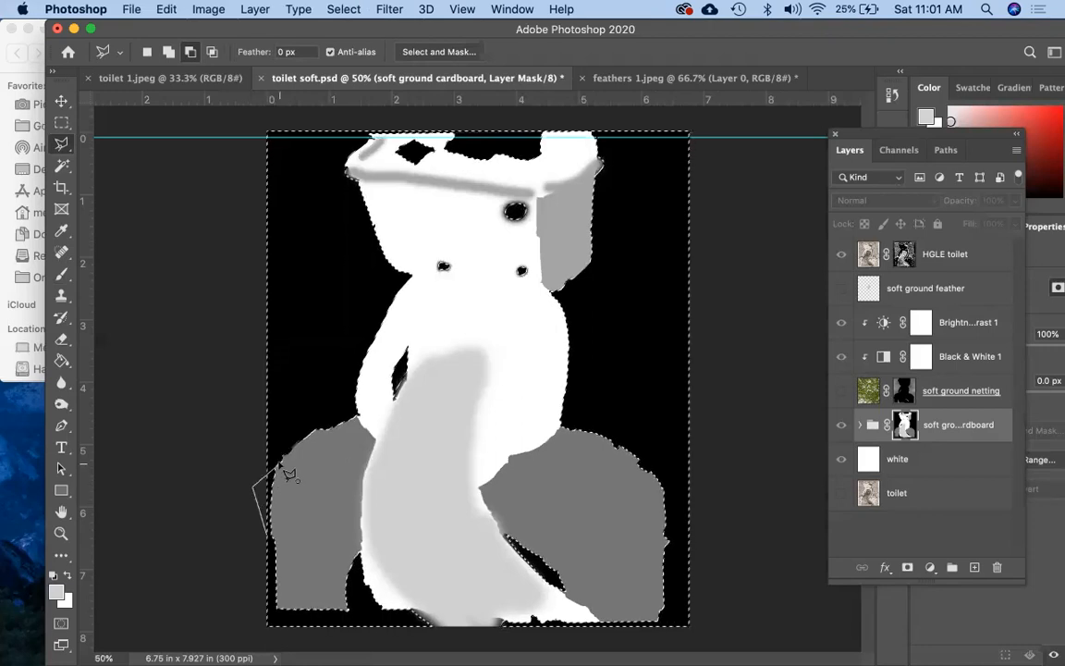
pyautogui.click(280, 469)
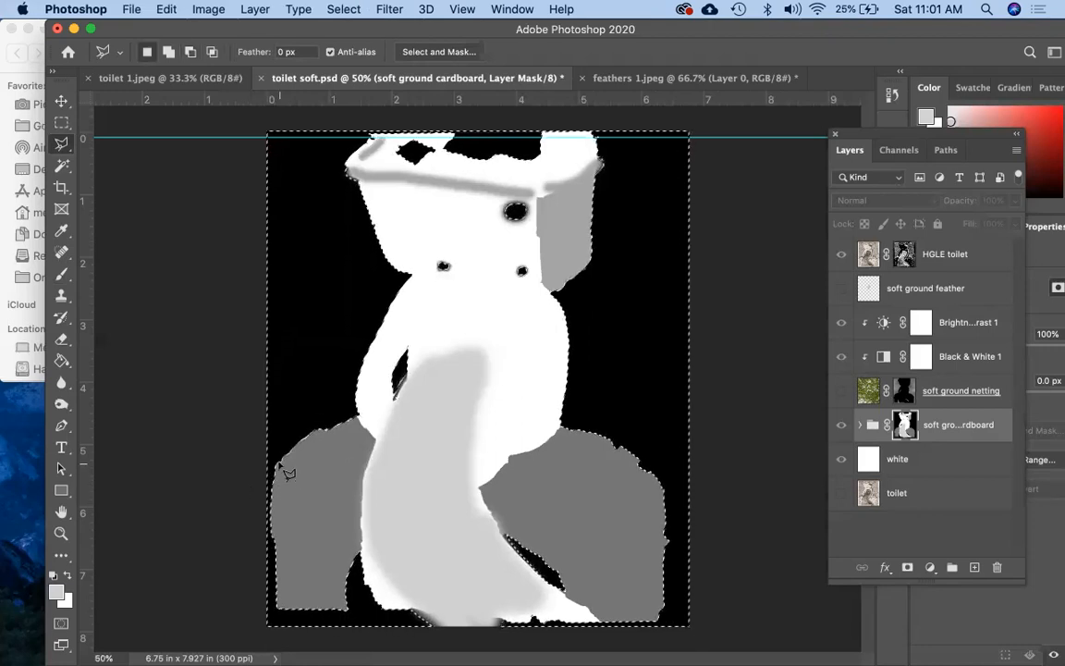
pyautogui.keyDown('alt'); pyautogui.click(387, 183); pyautogui.keyUp('alt')
pyautogui.click(436, 258)
pyautogui.click(480, 316)
pyautogui.click(546, 289)
pyautogui.click(575, 106)
pyautogui.click(407, 119)
pyautogui.click(379, 163)
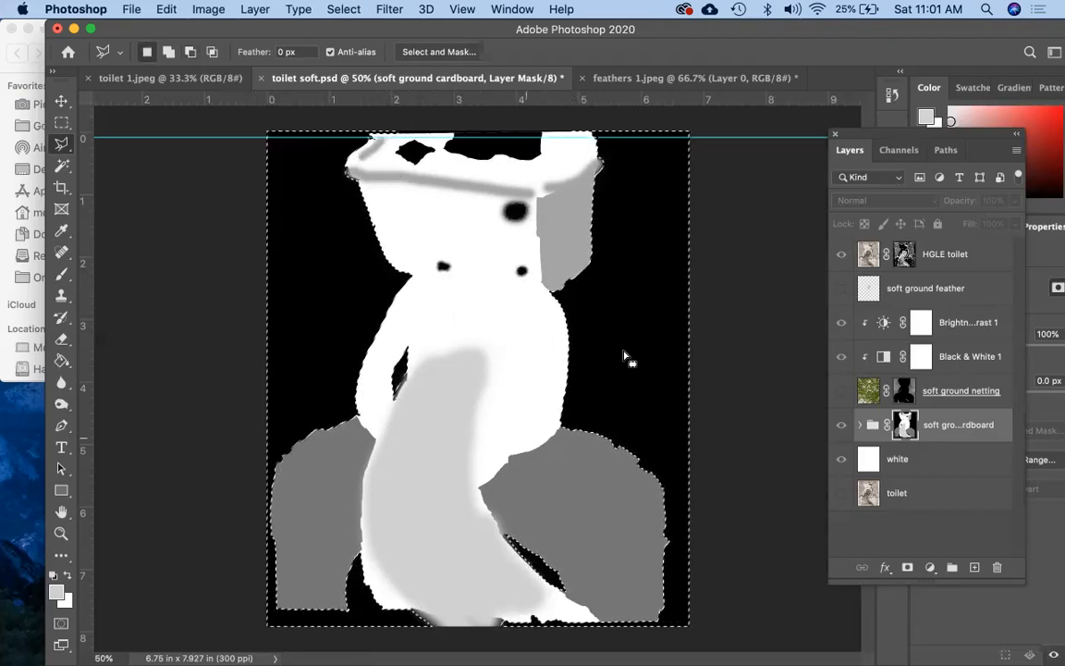
# - Fill the selected background with dark gray #1a1919 on the cardboard mask, deselect, and return to the full artwork view
pyautogui.click(167, 8)
pyautogui.moveTo(182, 177)
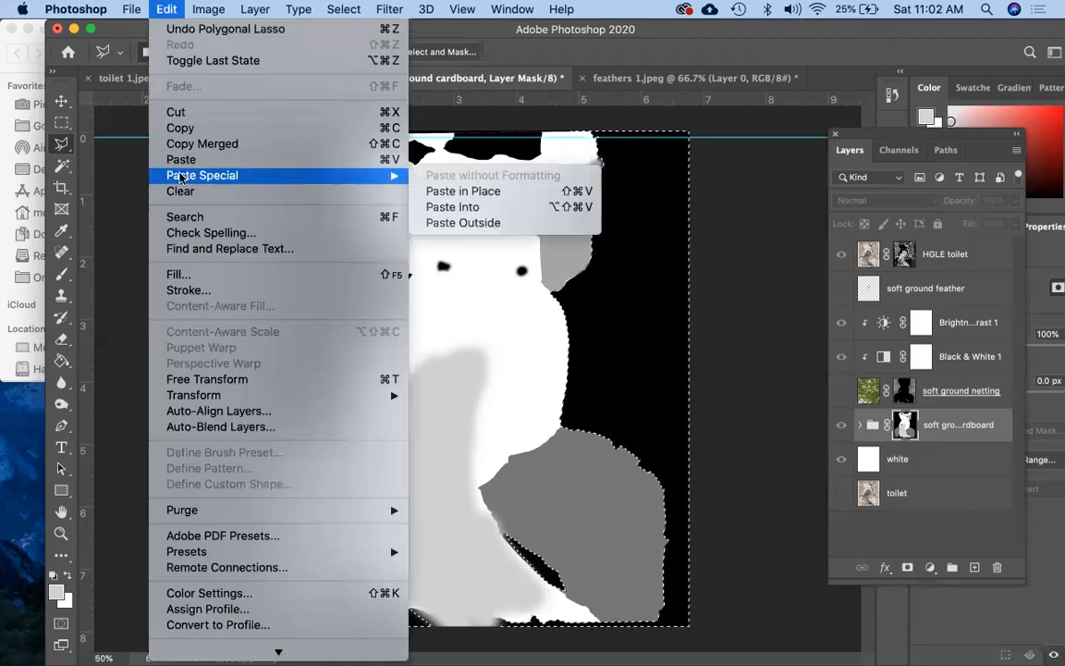
pyautogui.click(179, 274)
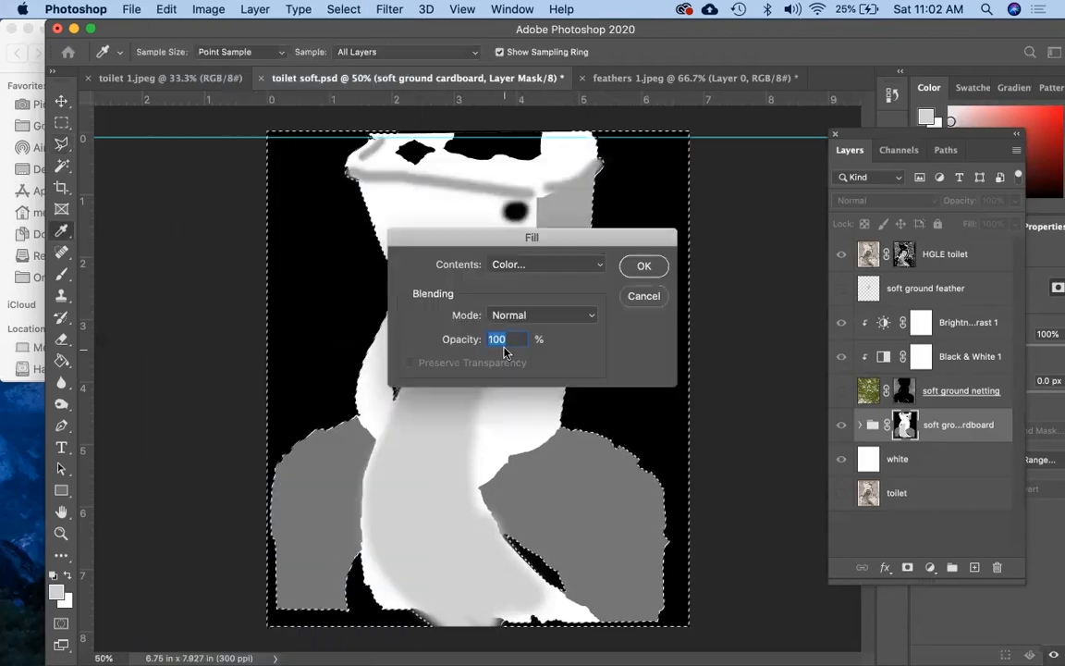
pyautogui.click(509, 266)
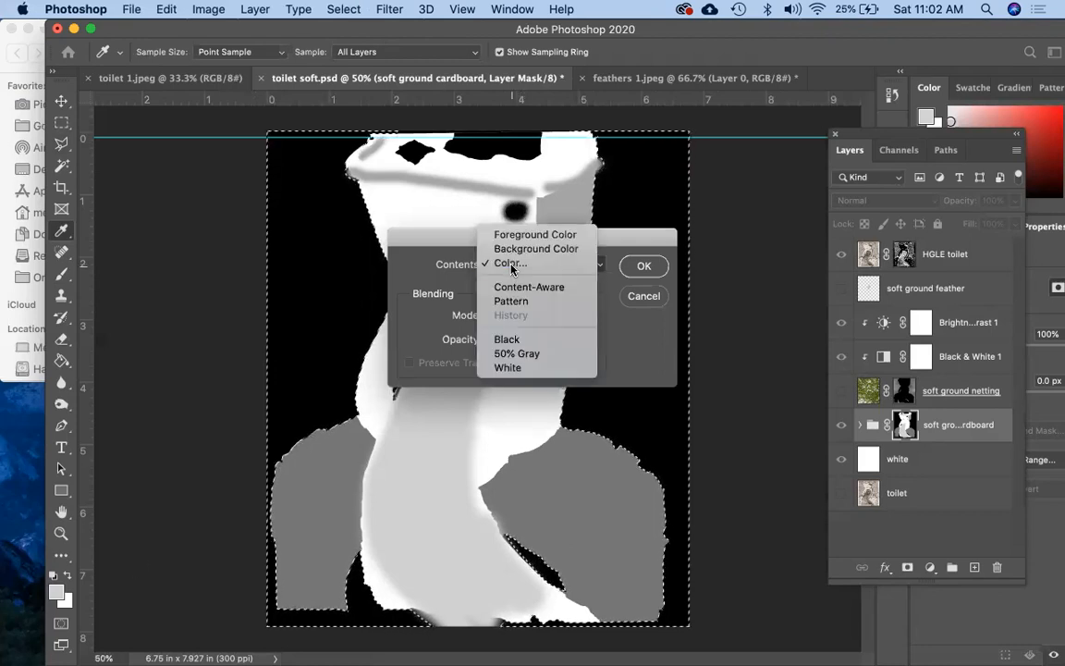
pyautogui.click(512, 265)
pyautogui.click(325, 431)
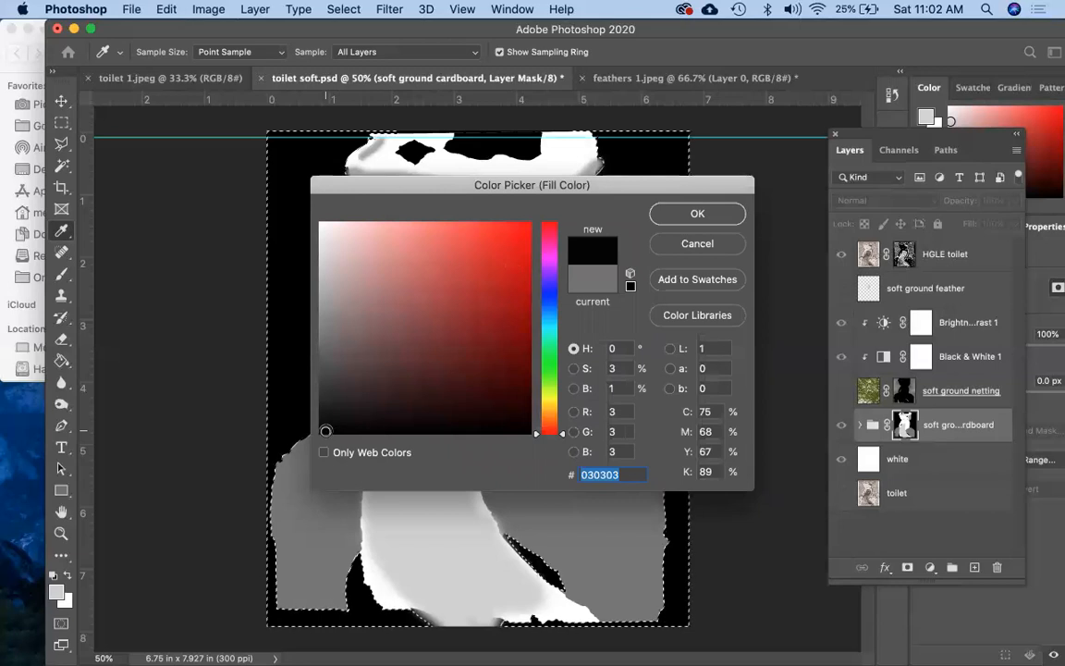
pyautogui.click(324, 411)
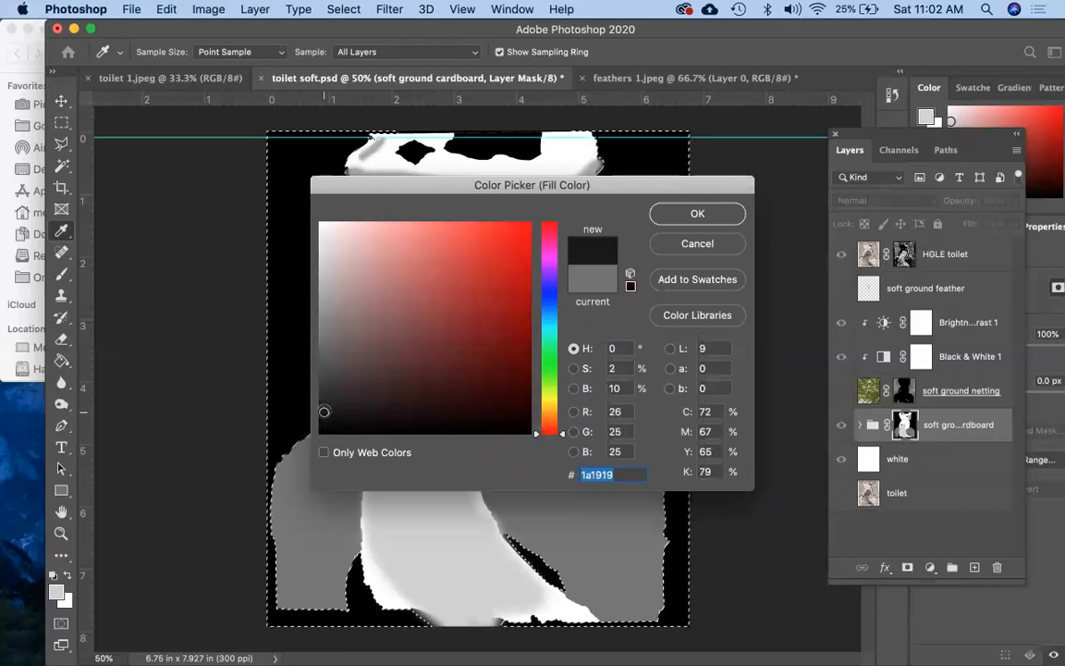
pyautogui.click(721, 212)
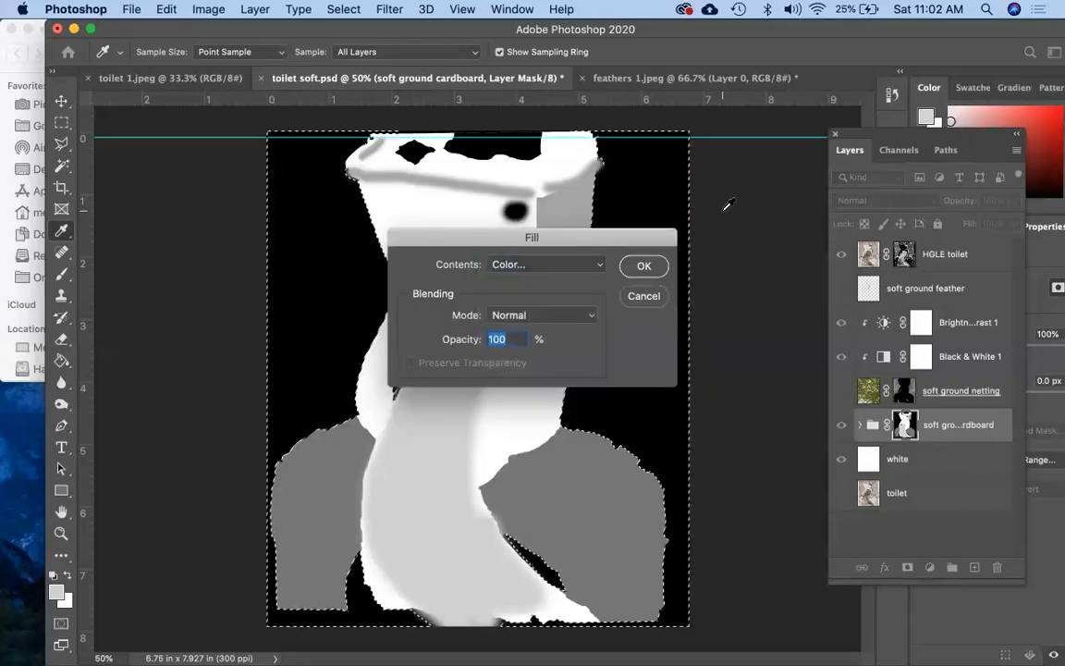
pyautogui.click(651, 266)
pyautogui.press('l')
pyautogui.press('super+d')
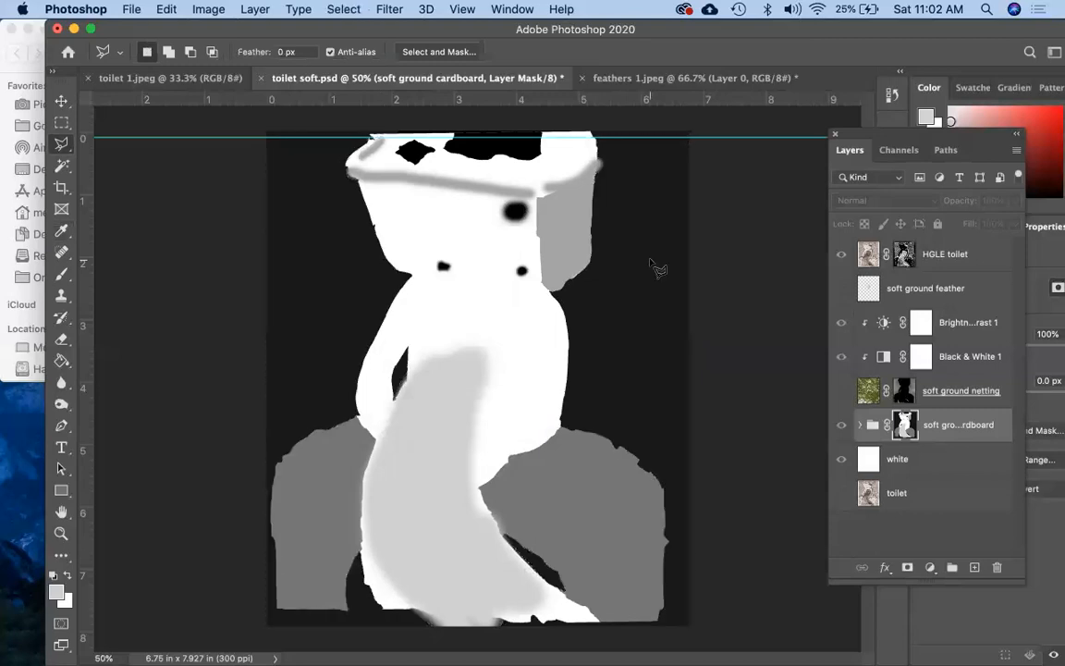
pyautogui.keyDown('alt'); pyautogui.click(903, 425); pyautogui.keyUp('alt')
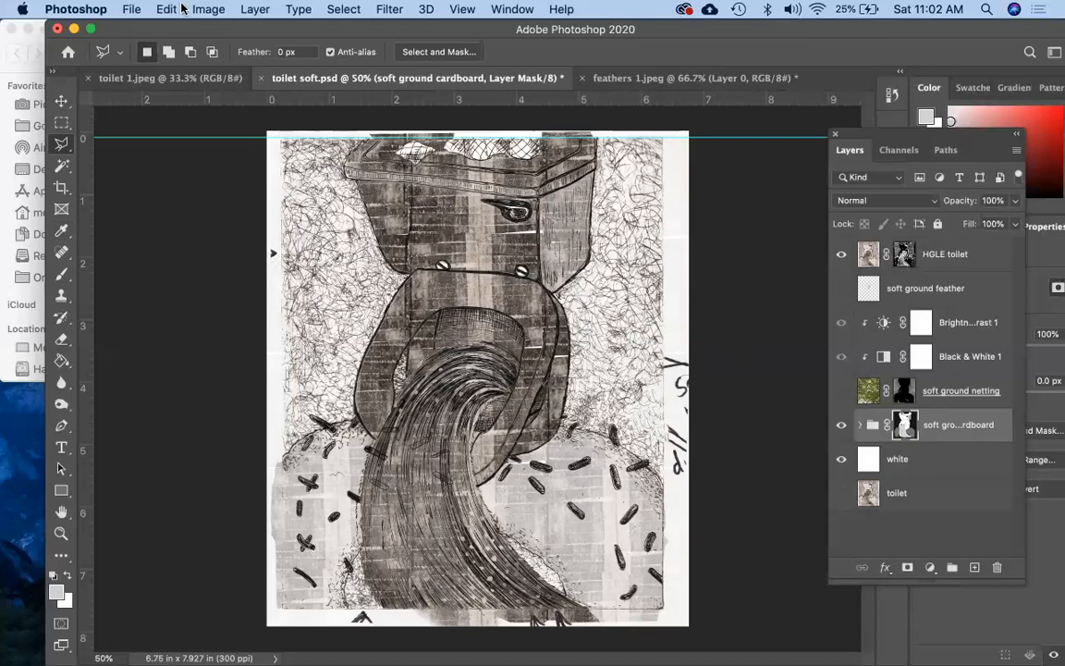
# - Reselect the background and fill it with a slightly lighter dark gray on the cardboard mask
pyautogui.click(342, 11)
pyautogui.click(356, 59)
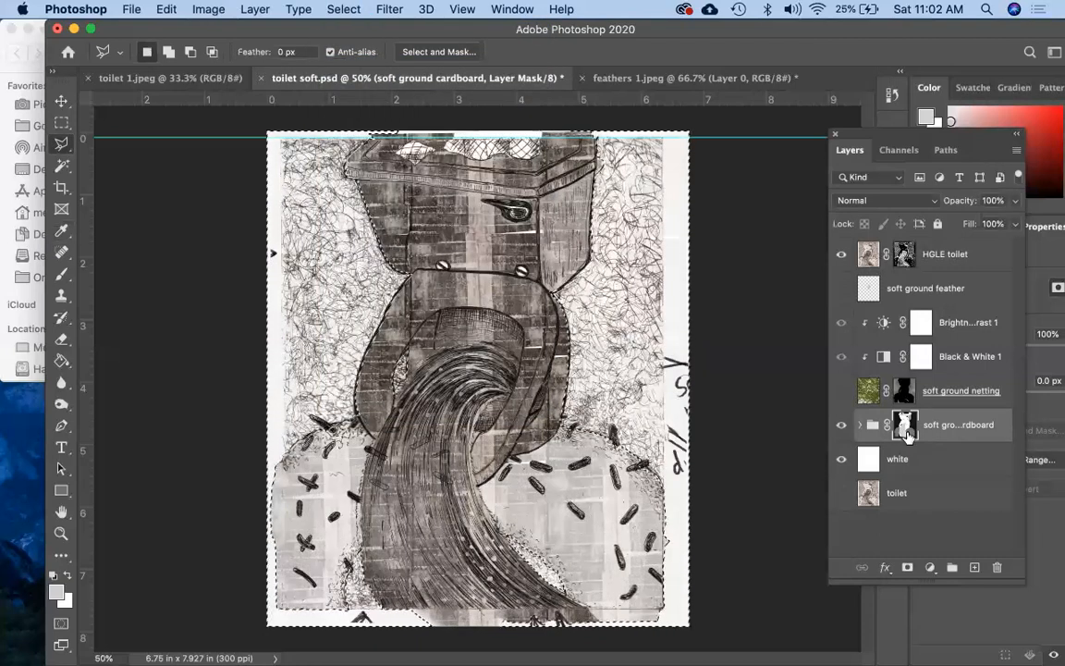
pyautogui.click(166, 9)
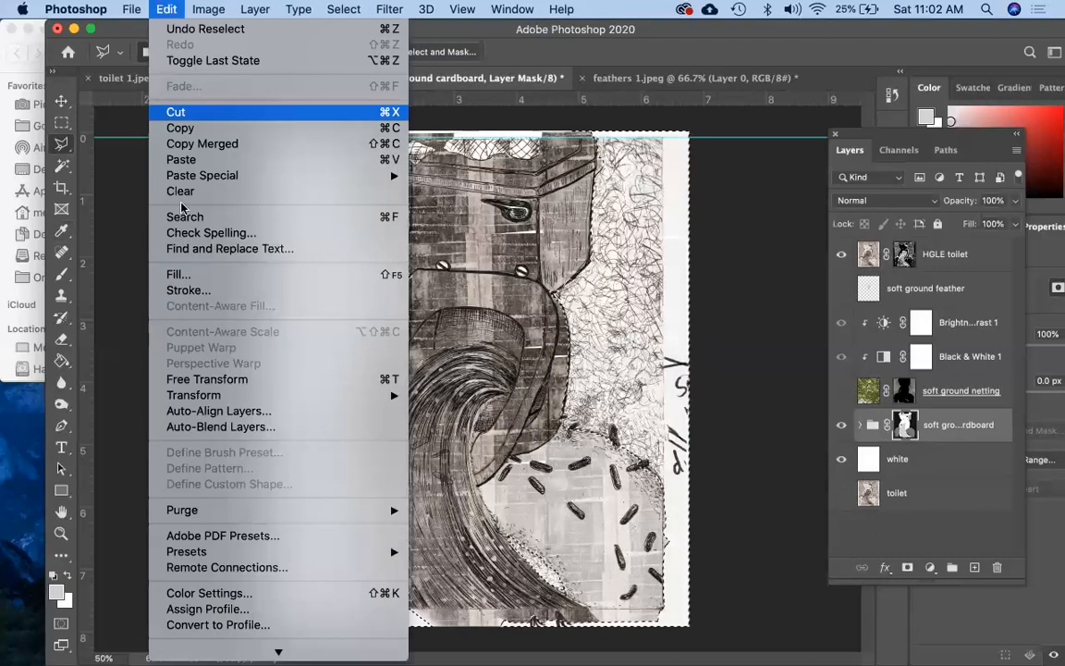
pyautogui.click(188, 275)
pyautogui.click(544, 266)
pyautogui.click(544, 267)
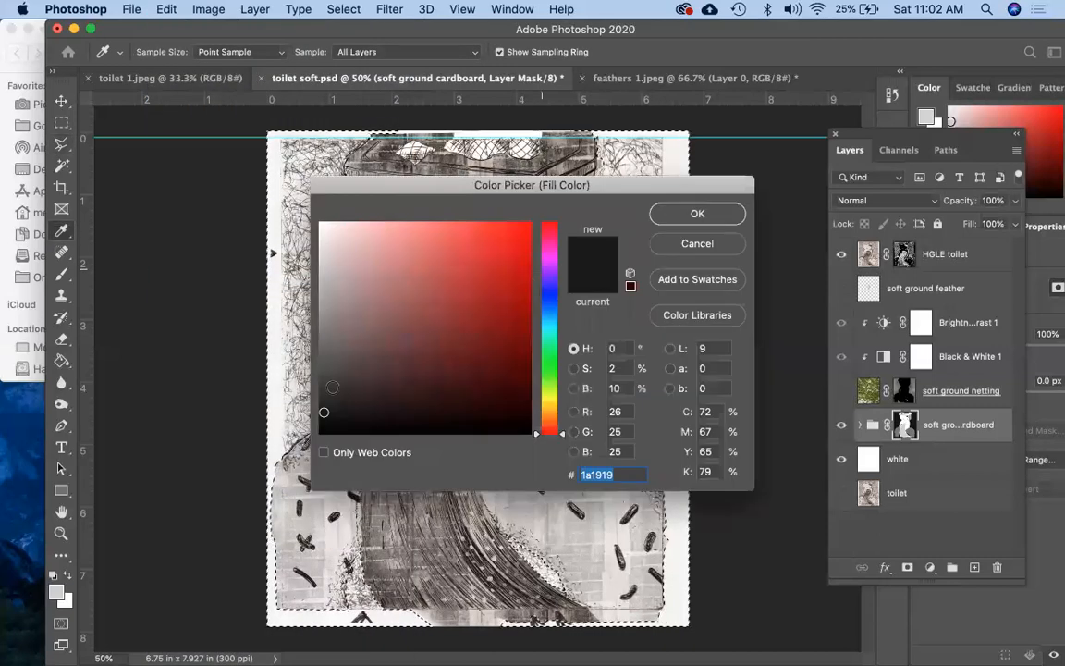
pyautogui.click(698, 214)
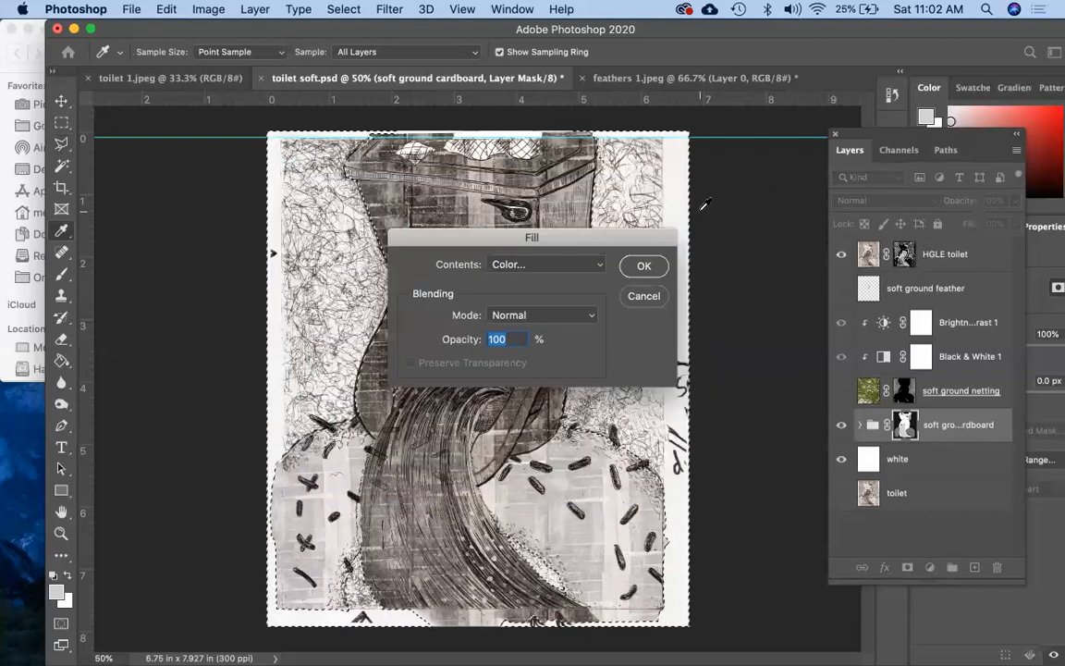
pyautogui.click(643, 266)
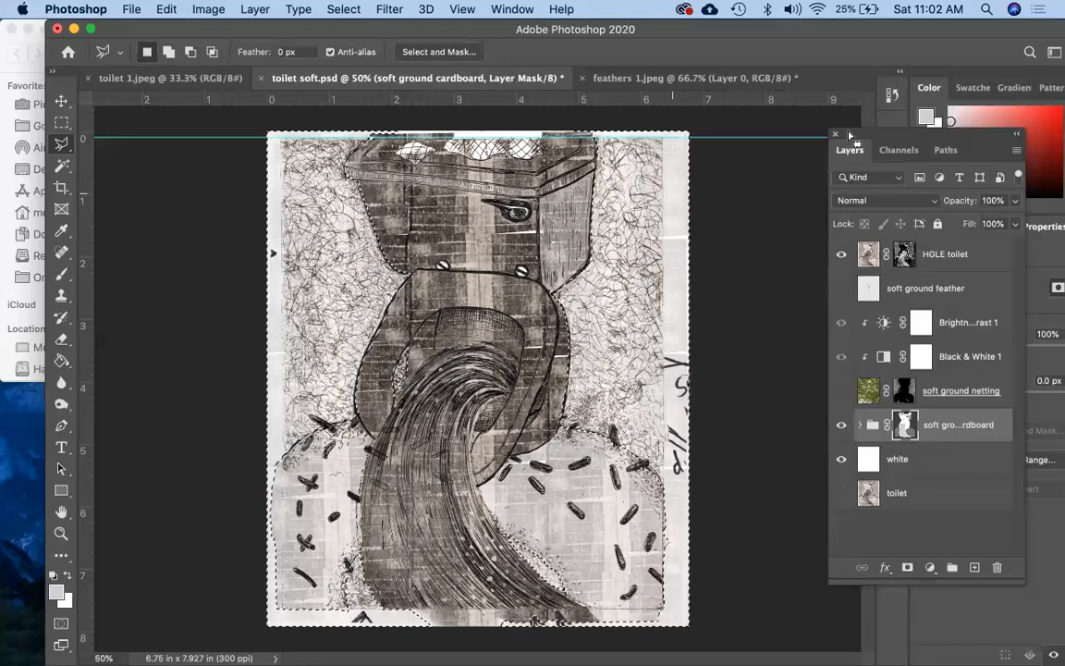
# - Revert the document to the Polygonal Lasso history state before both background fills, and deselect
pyautogui.moveTo(849, 133); pyautogui.dragTo(874, 238)
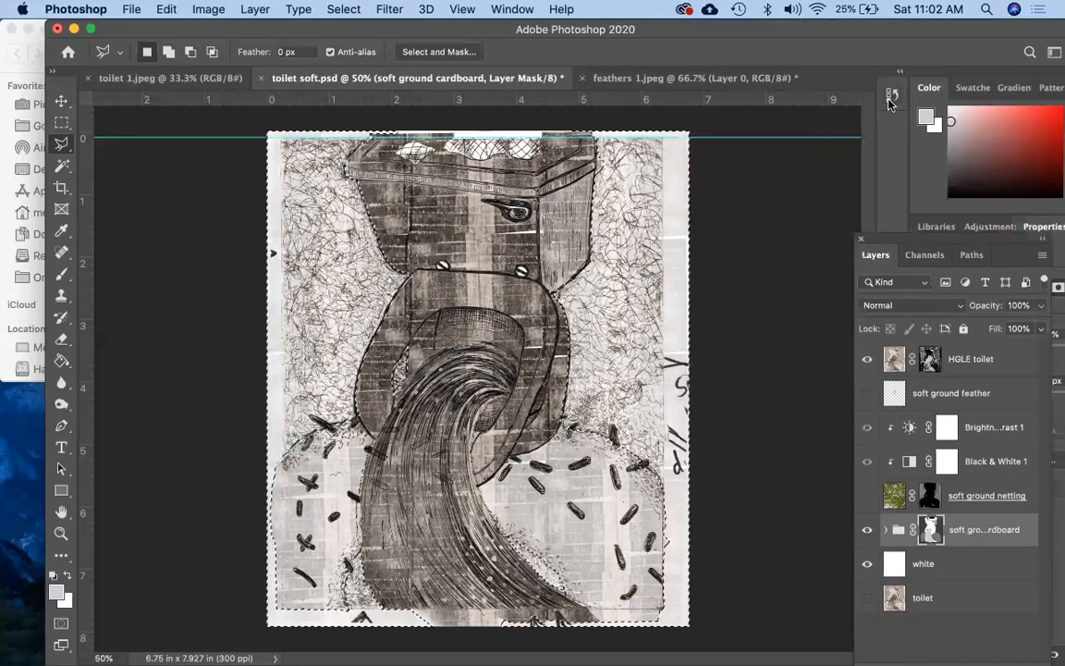
pyautogui.click(891, 96)
pyautogui.click(773, 313)
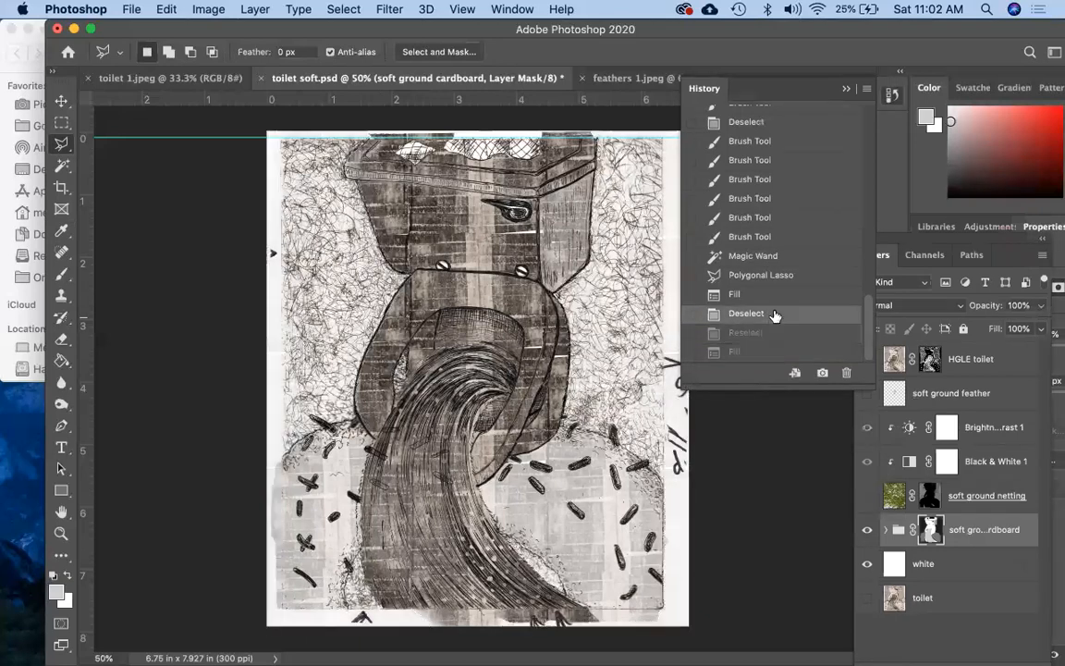
pyautogui.click(773, 292)
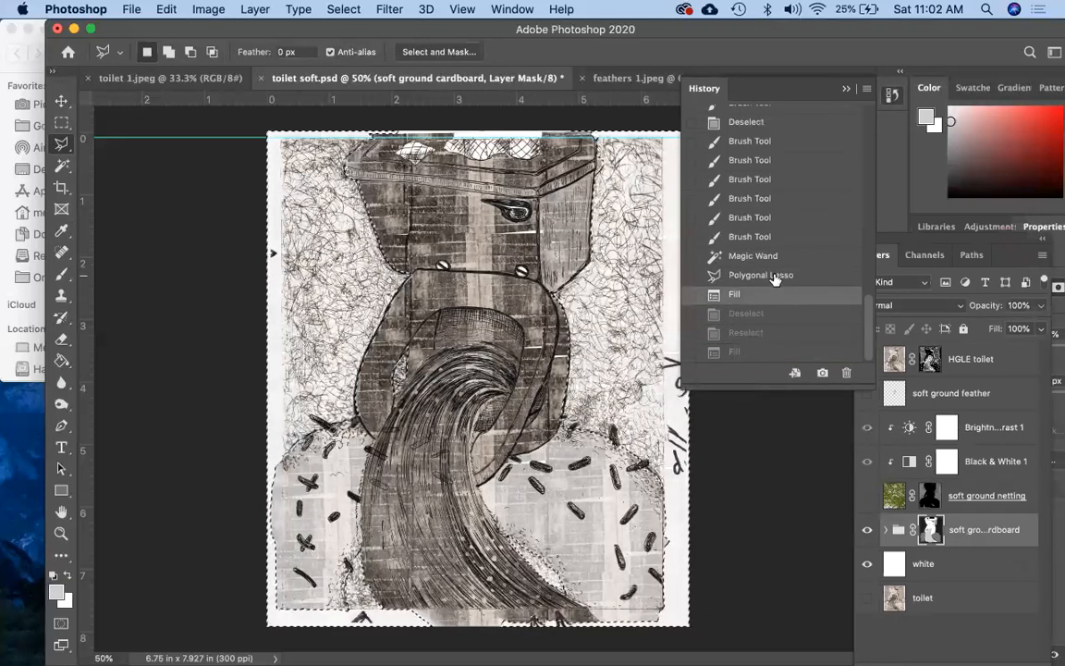
pyautogui.click(773, 274)
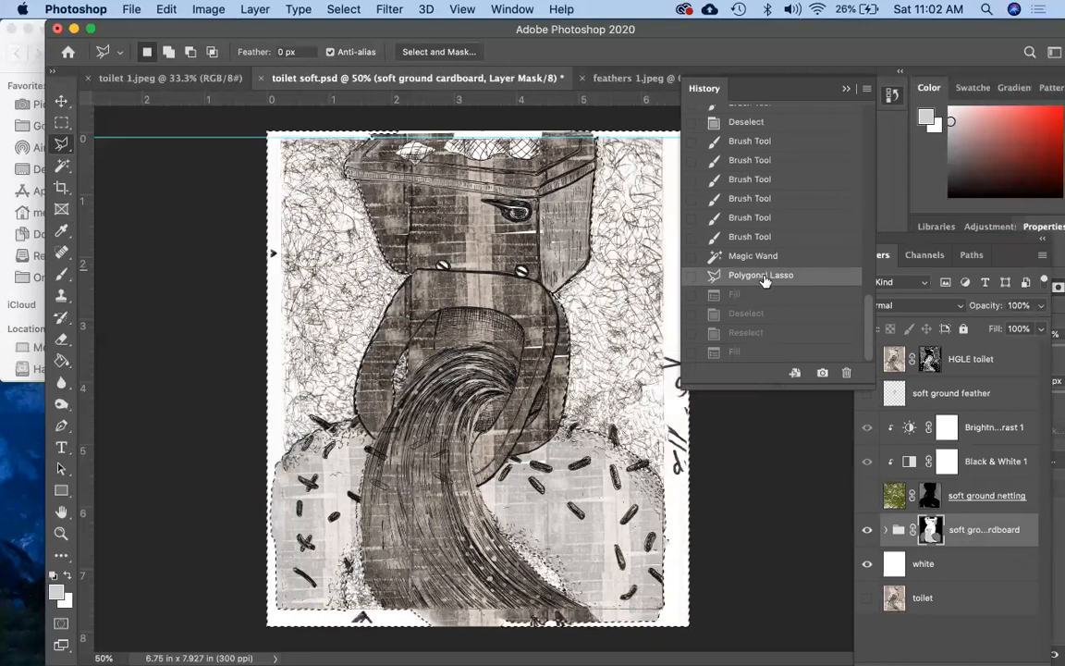
pyautogui.click(846, 89)
pyautogui.press('super+d')
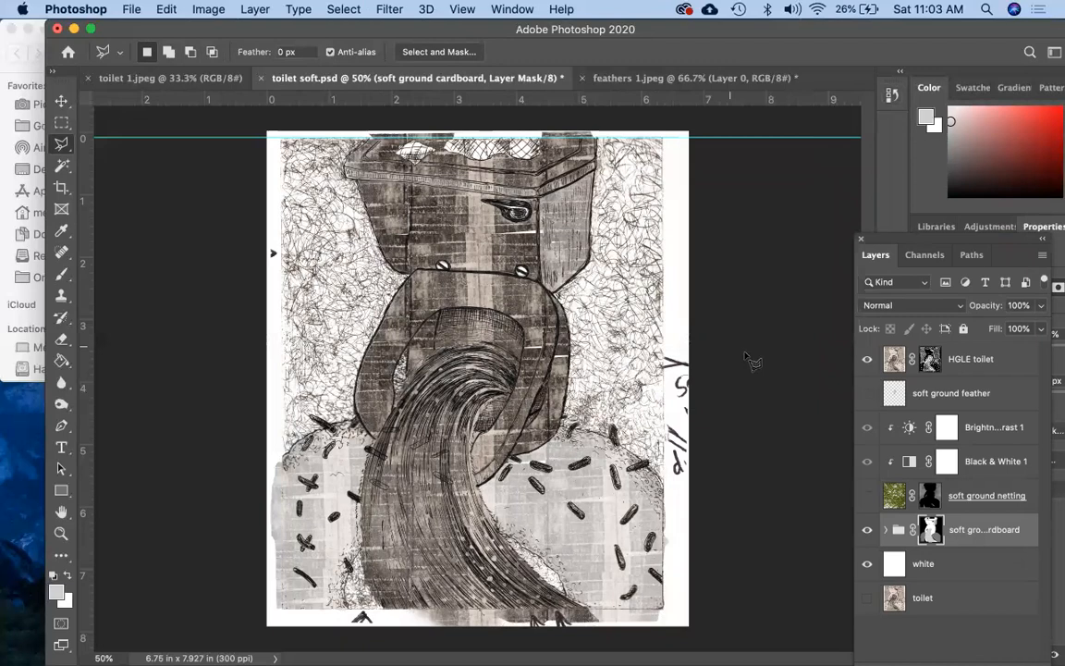
# - Compare the artwork with and without the soft ground netting layer, leaving the netting hidden
pyautogui.click(866, 495)
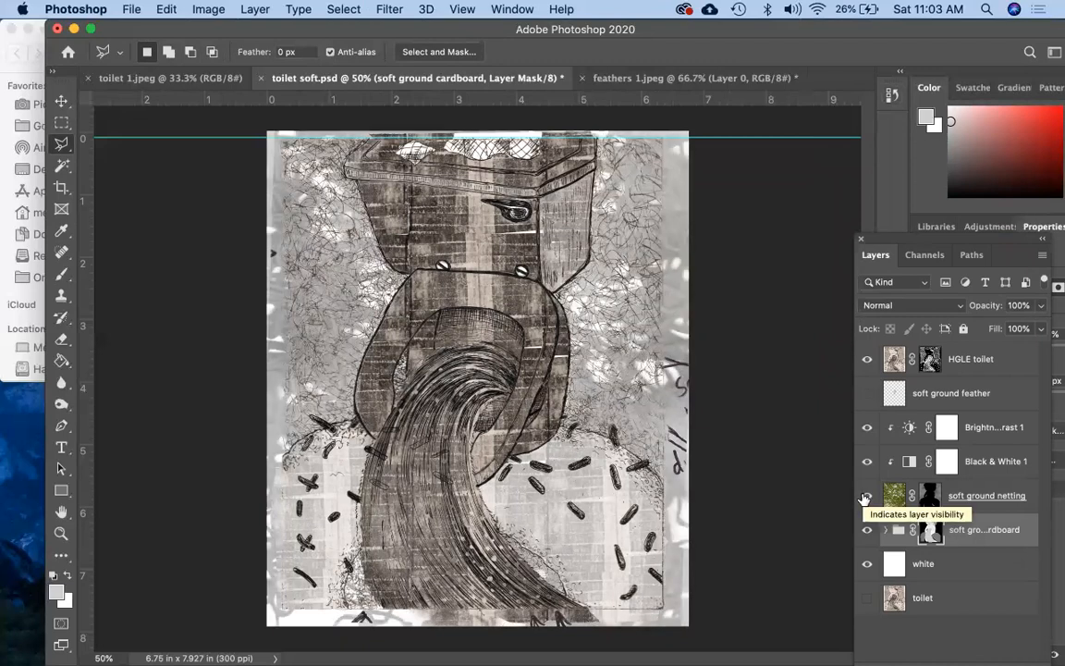
pyautogui.click(865, 497)
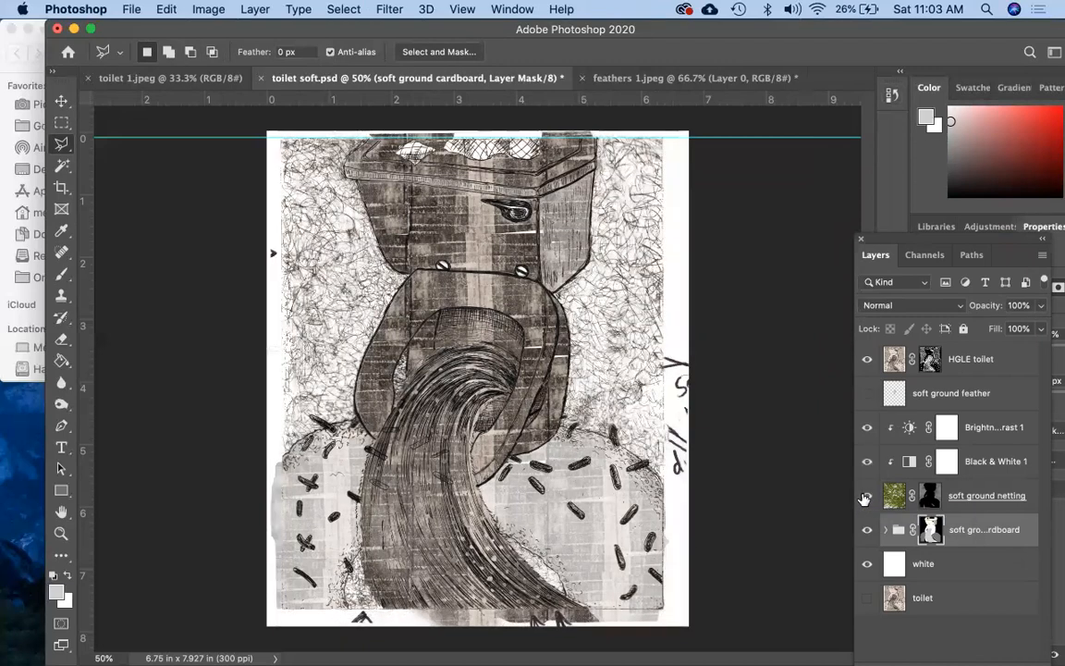
pyautogui.click(865, 498)
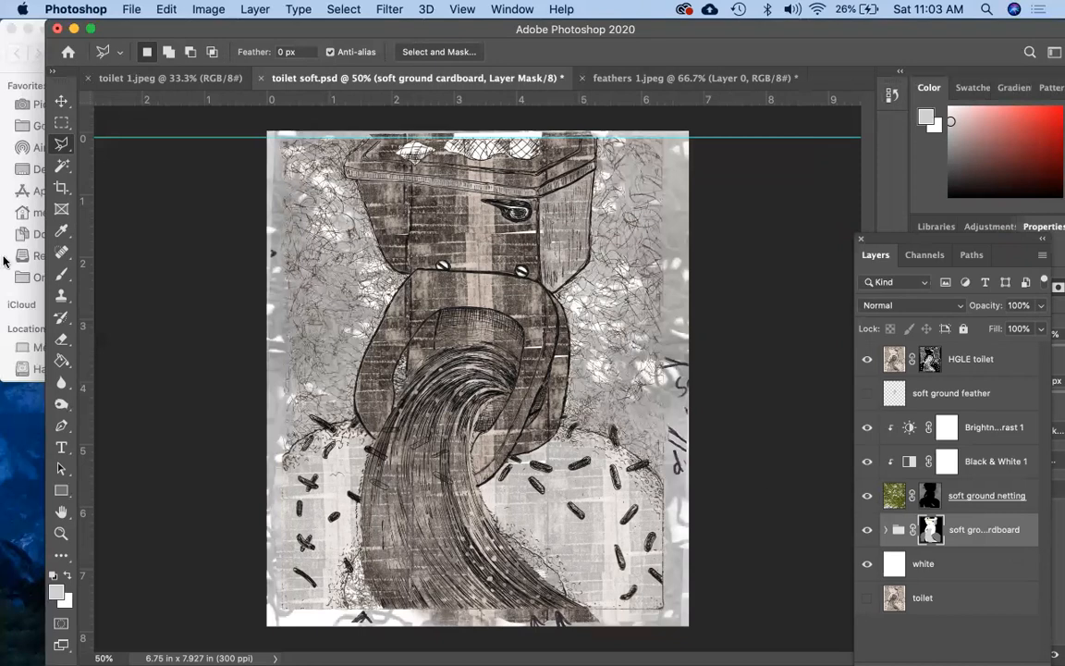
pyautogui.click(61, 188)
pyautogui.press('Escape')
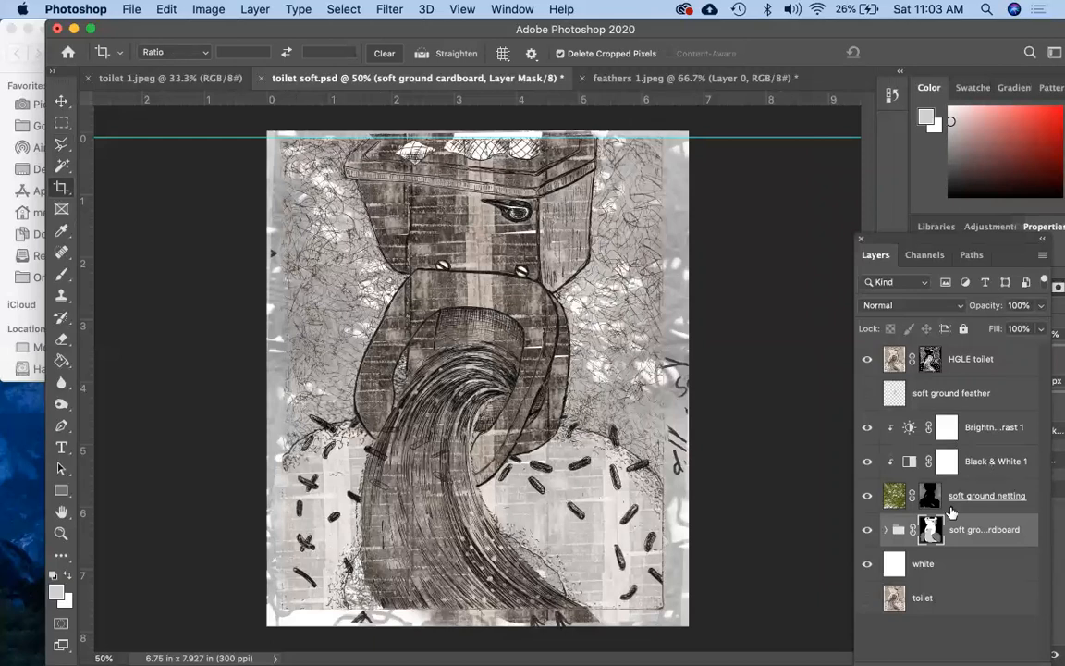
pyautogui.click(866, 500)
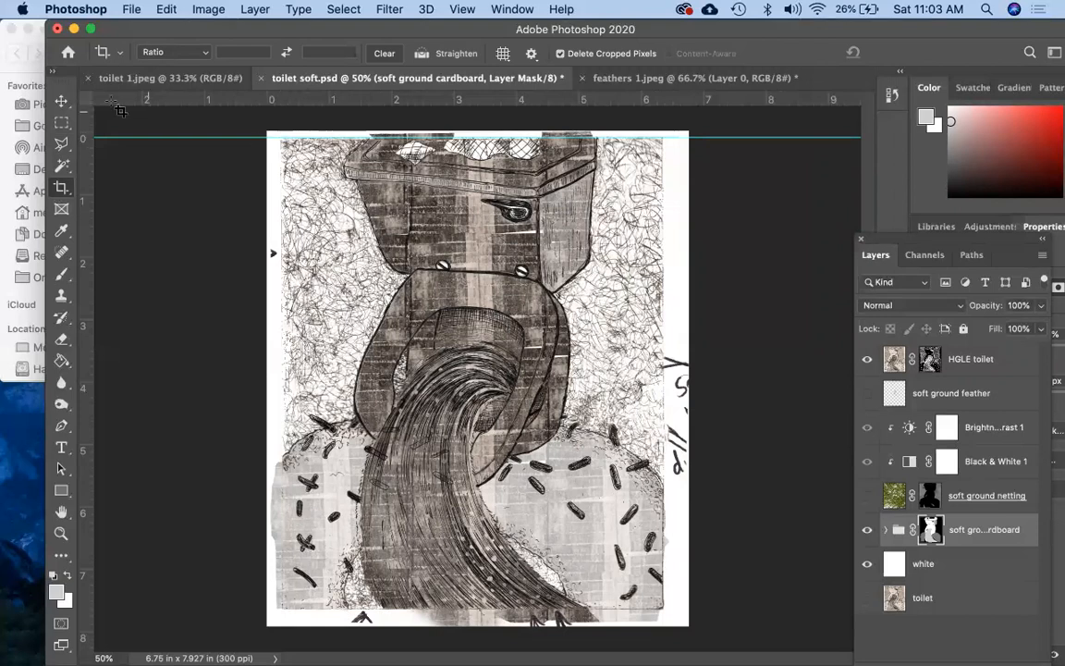
# - Move the horizontal guide above the artwork and crop the canvas to the etching's edges, about 6.09 by 7.52 inches
pyautogui.click(61, 100)
pyautogui.moveTo(146, 138); pyautogui.dragTo(163, 107)
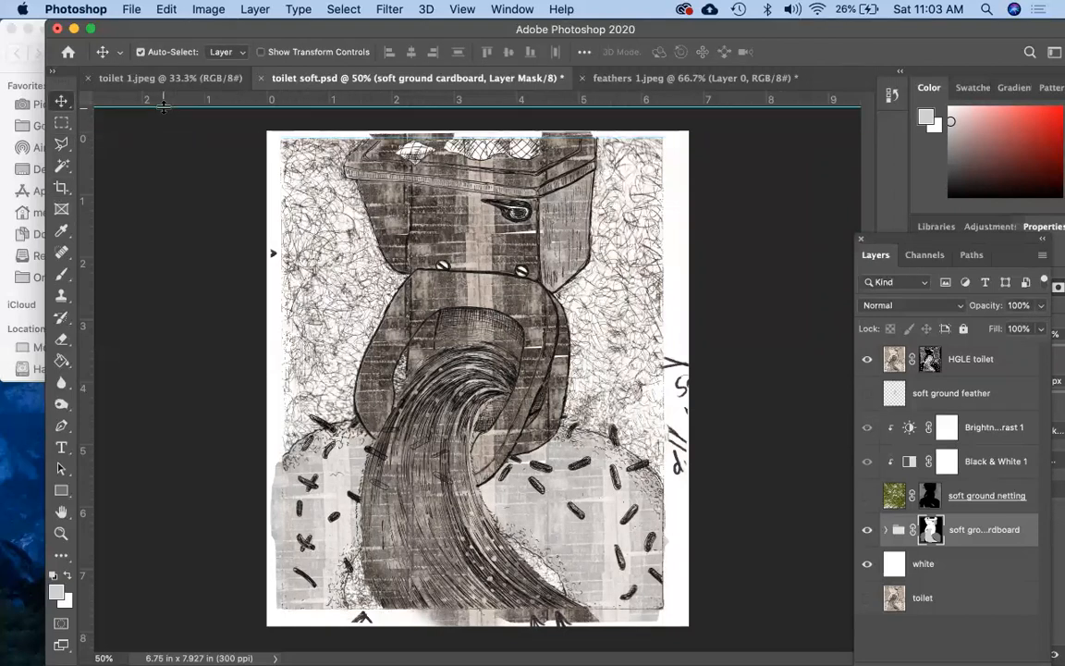
pyautogui.click(59, 189)
pyautogui.moveTo(285, 143); pyautogui.dragTo(668, 616)
pyautogui.press('Return')
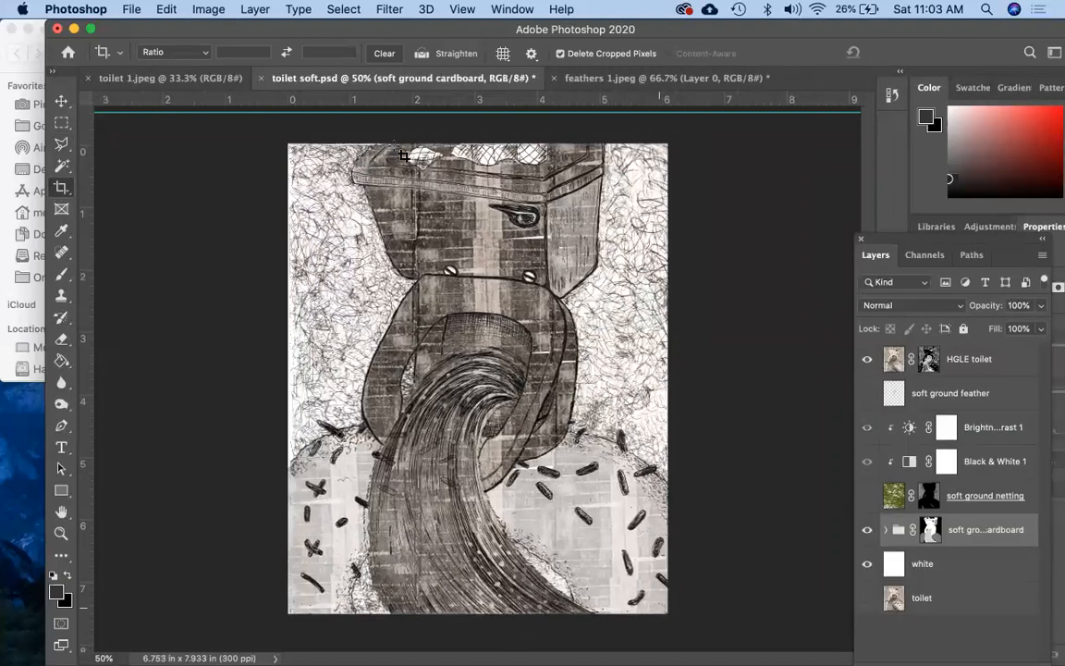
# - Enlarge the canvas to 11 by 14 inches around the centered artwork and fit the whole page in view
pyautogui.click(208, 9)
pyautogui.click(236, 155)
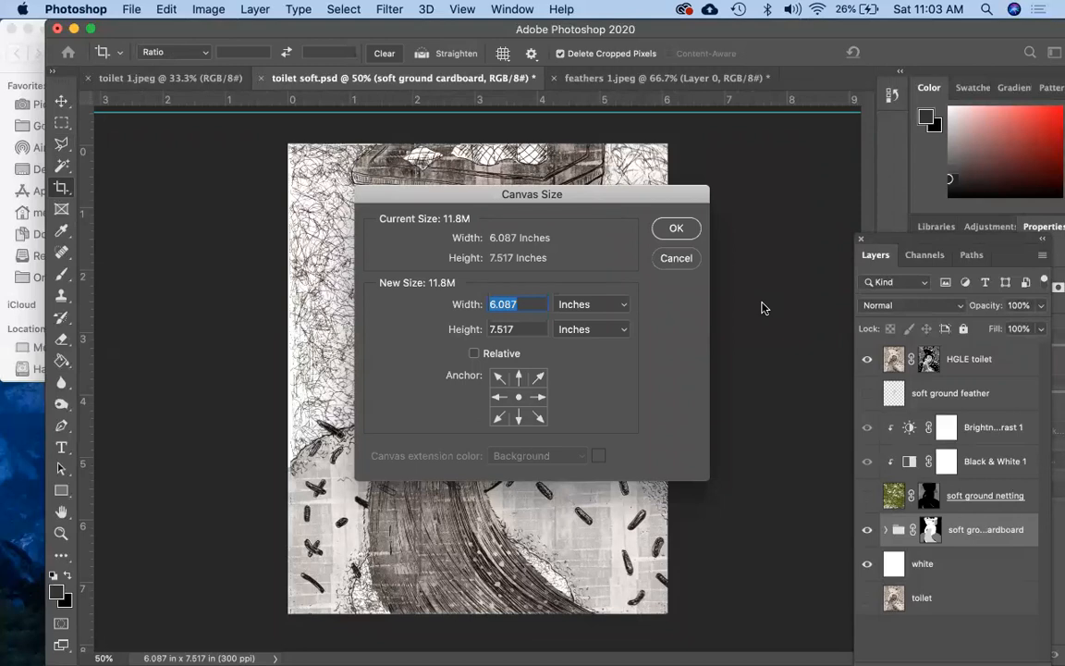
pyautogui.write('11')
pyautogui.press('Tab')
pyautogui.write('14')
pyautogui.click(679, 228)
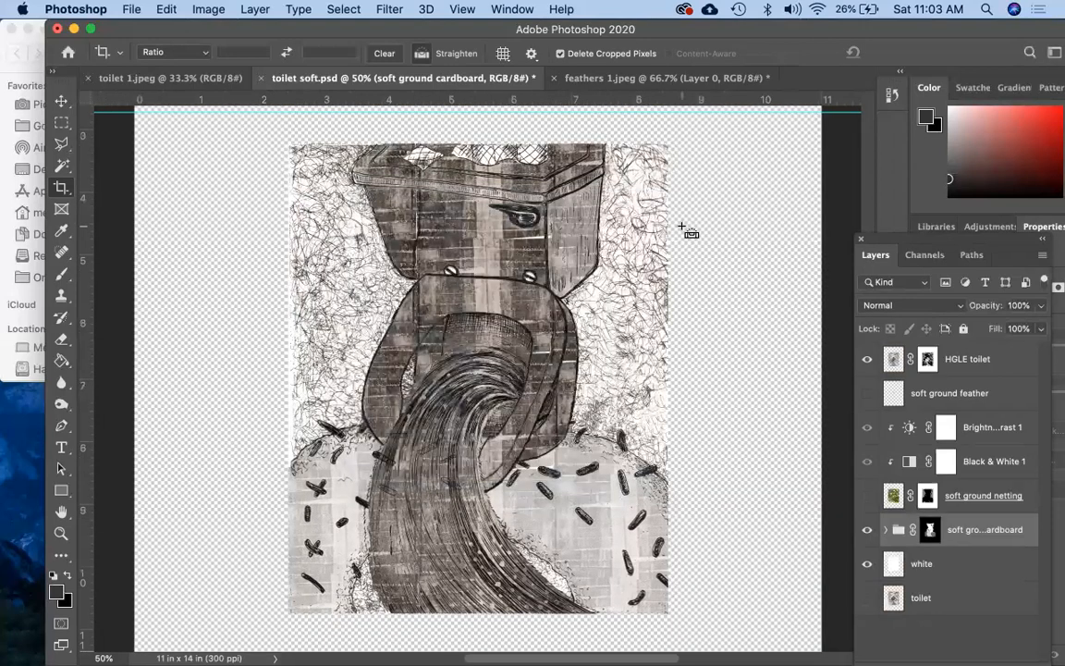
pyautogui.press('super+0')
pyautogui.press('super+minus')
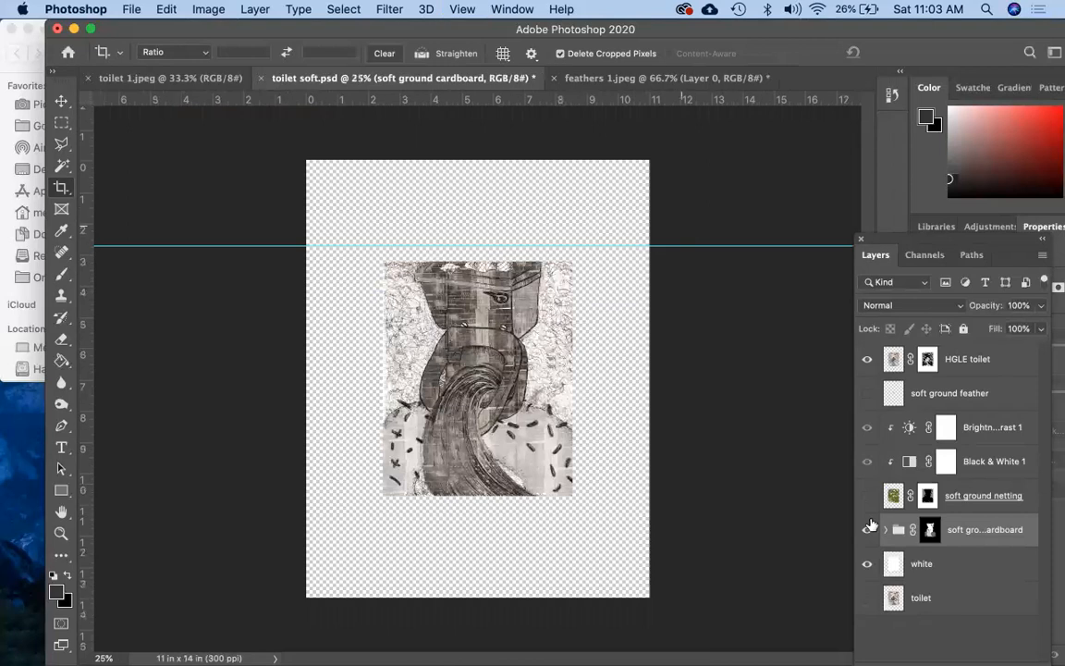
# - Fill the transparent border on the white layer with pure white, using the reset default colors
pyautogui.click(925, 563)
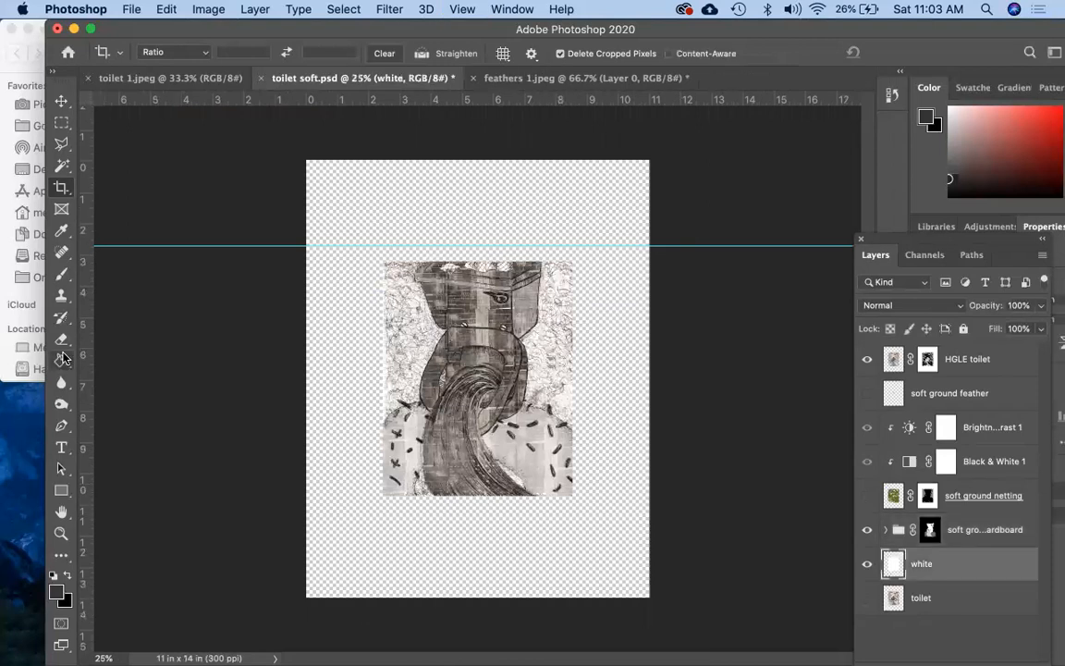
pyautogui.click(61, 360)
pyautogui.click(53, 575)
pyautogui.click(68, 575)
pyautogui.click(378, 534)
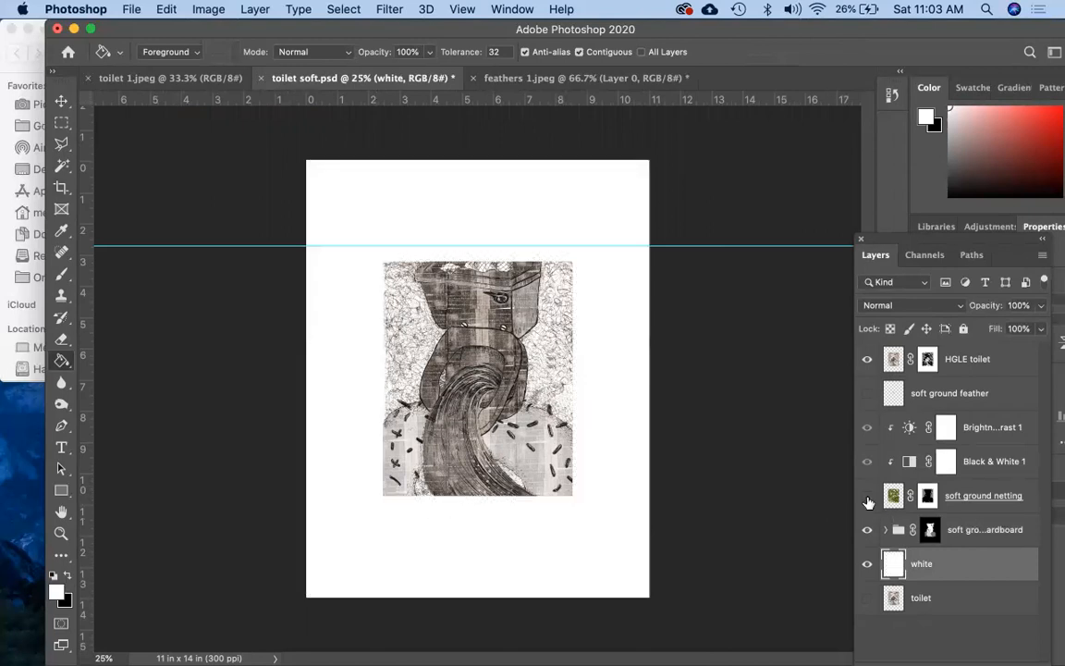
# - Show the soft ground netting layer and reduce its opacity to 59%
pyautogui.click(868, 499)
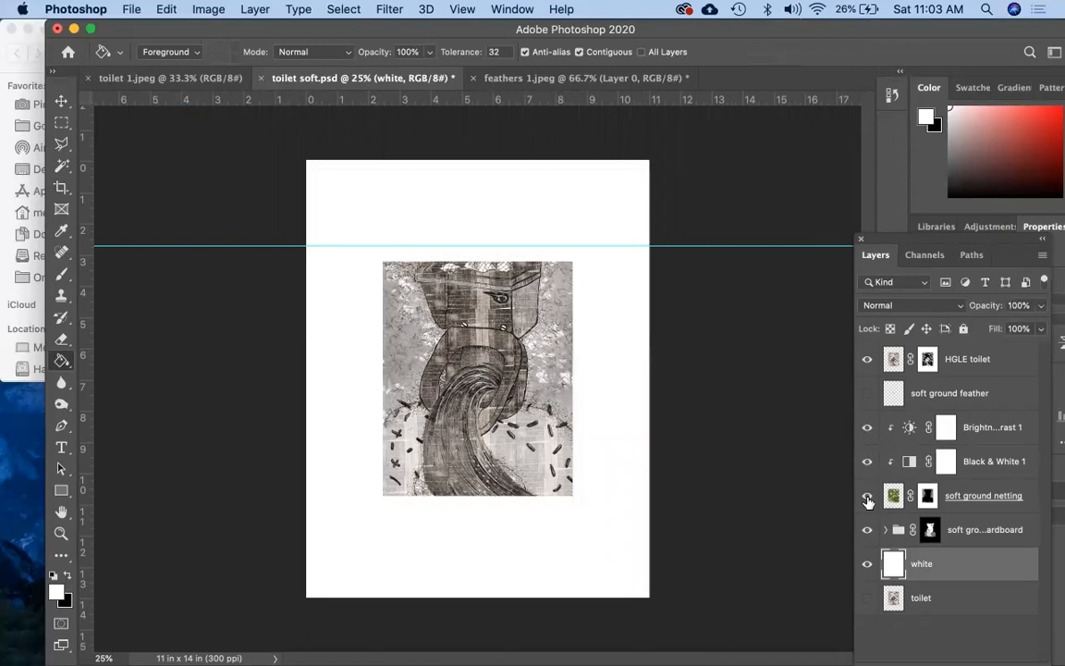
pyautogui.click(868, 500)
pyautogui.click(868, 499)
pyautogui.click(869, 500)
pyautogui.click(868, 500)
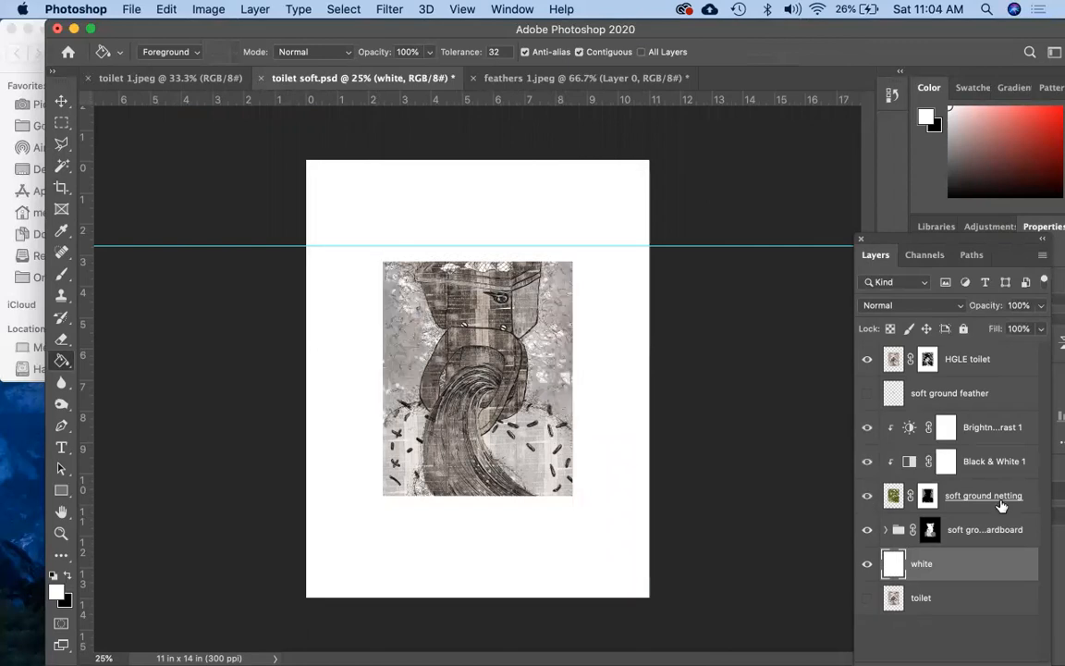
pyautogui.click(1001, 504)
pyautogui.click(1041, 306)
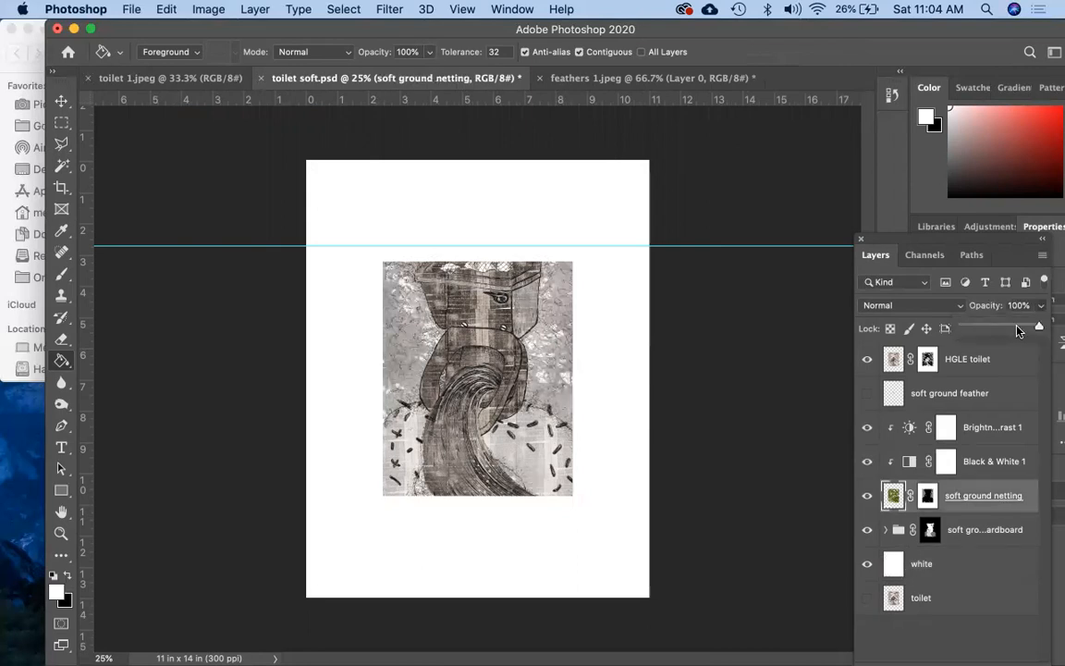
pyautogui.click(1017, 329)
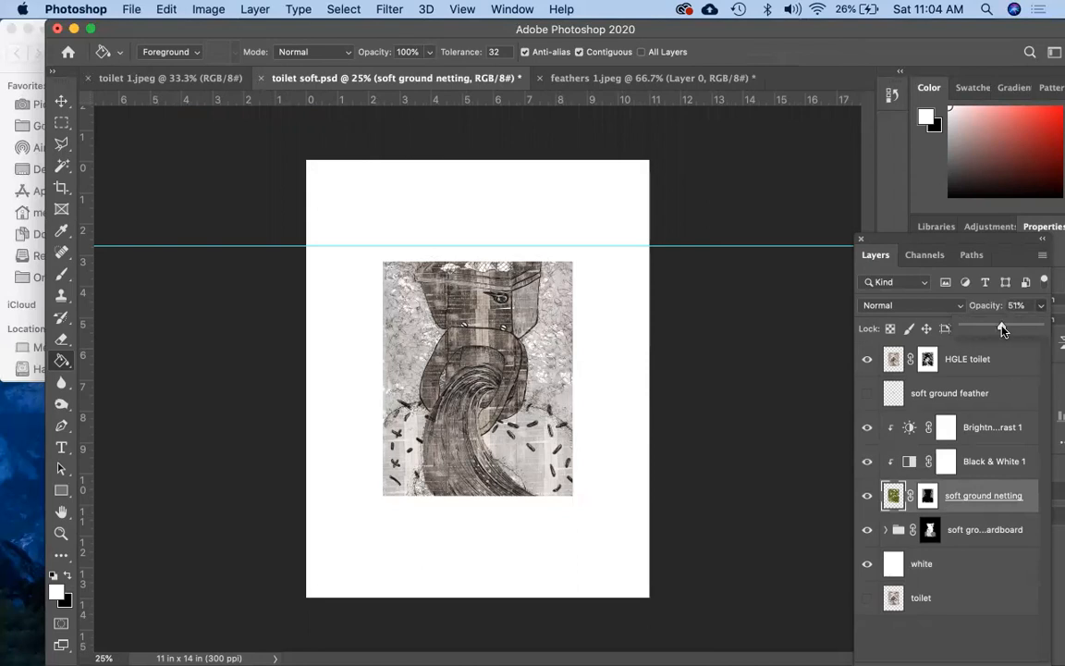
pyautogui.moveTo(1021, 329)
pyautogui.mouseDown()
pyautogui.moveTo(1013, 331)
pyautogui.moveTo(1023, 329)
pyautogui.mouseUp()
# - Compare the background with the lightened netting shown and hidden, leave the netting hidden, and inspect the artwork at 50% zoom
pyautogui.click(867, 495)
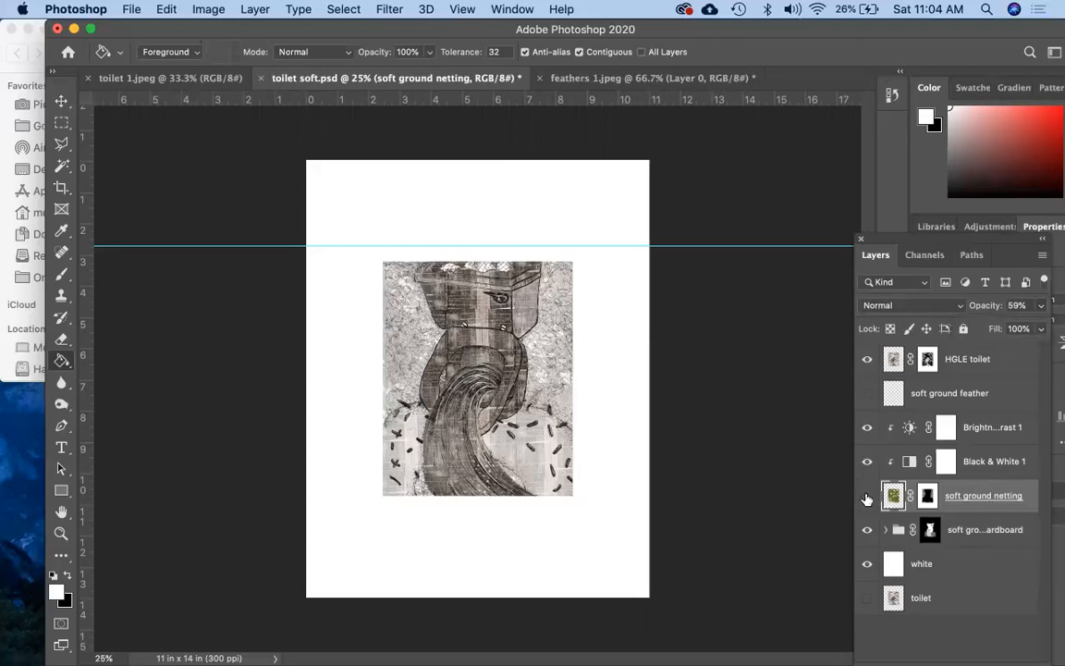
pyautogui.click(866, 497)
pyautogui.click(866, 496)
pyautogui.click(866, 497)
pyautogui.click(866, 497)
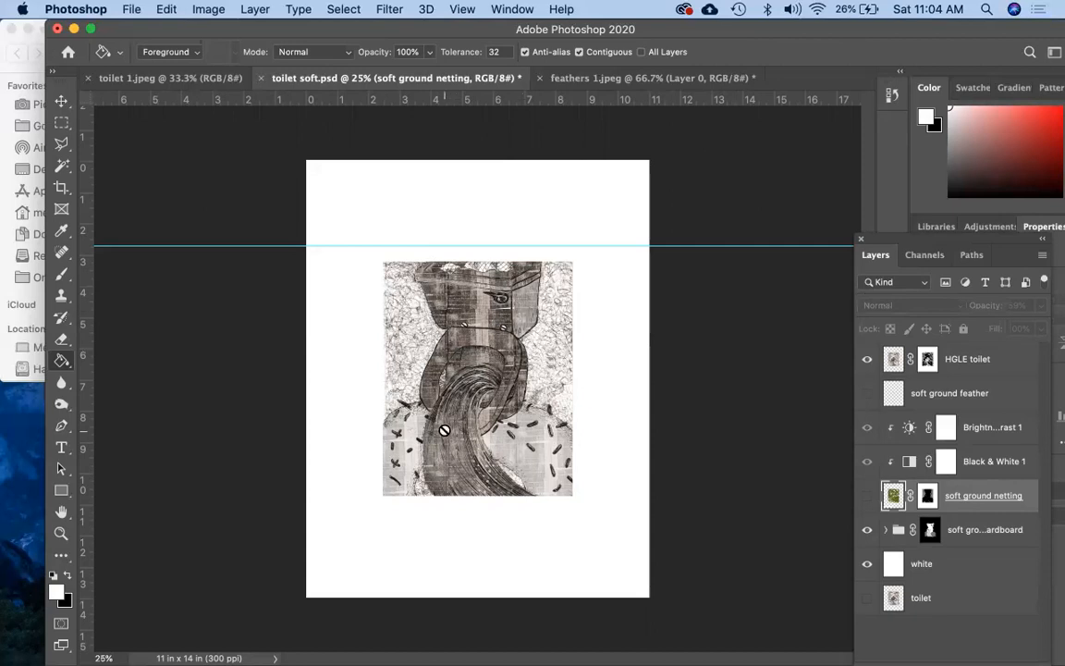
pyautogui.press('super+plus')
pyautogui.press('super+plus')
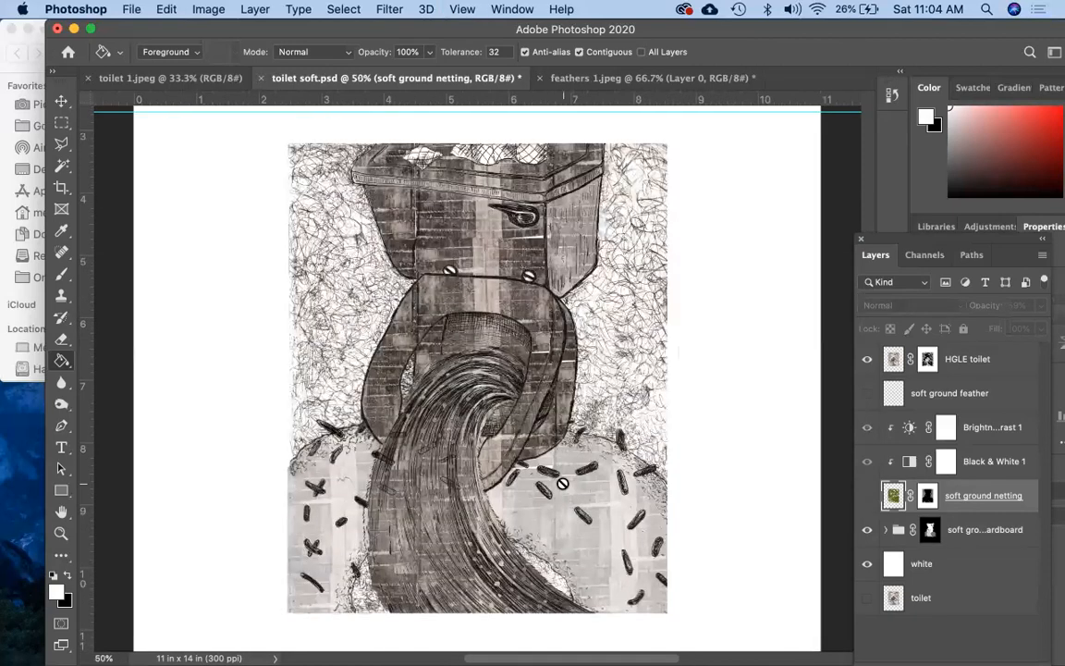